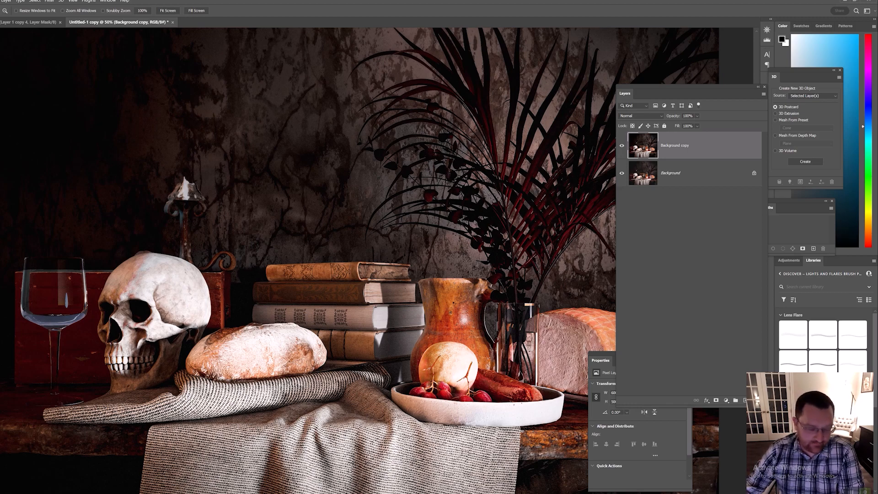
Step: View the Met's essay on still-life painting in Northern Europe and open reference image 5 from the Still Life folder
{"action": "key", "text": "alt+Tab"}
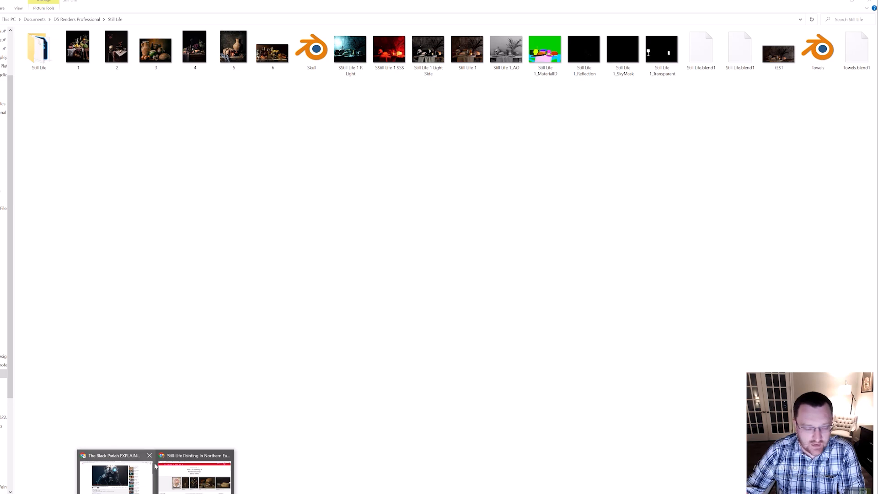
{"action": "left_click", "coordinate": [200, 465]}
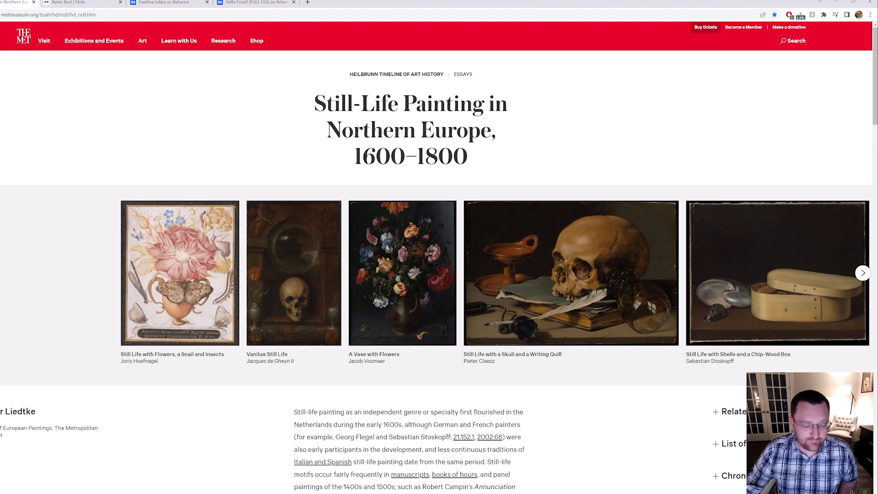
{"action": "key", "text": "alt+Tab"}
{"action": "double_click", "coordinate": [233, 51]}
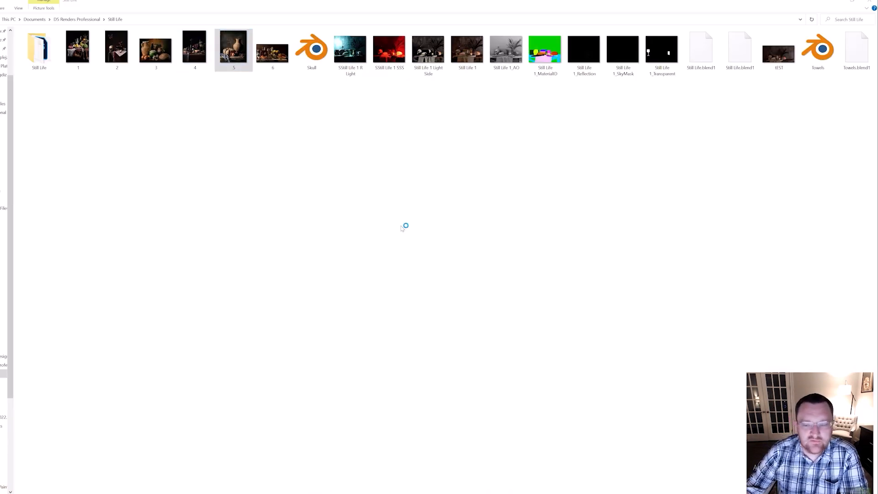
{"action": "scroll", "coordinate": [349, 261], "scroll_direction": "up", "scroll_amount": 3}
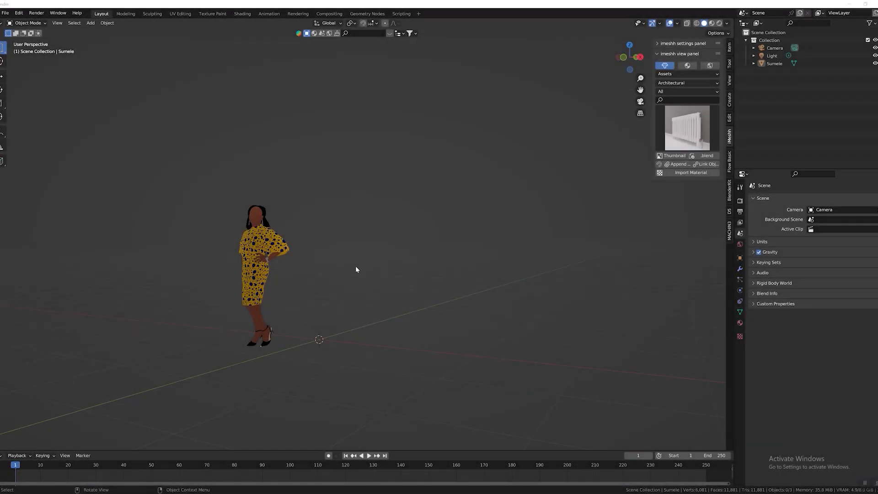
Step: Add a plane mesh to the scene at the origin, by the woman figure's feet
{"action": "scroll", "coordinate": [353, 283], "scroll_direction": "up", "scroll_amount": 1}
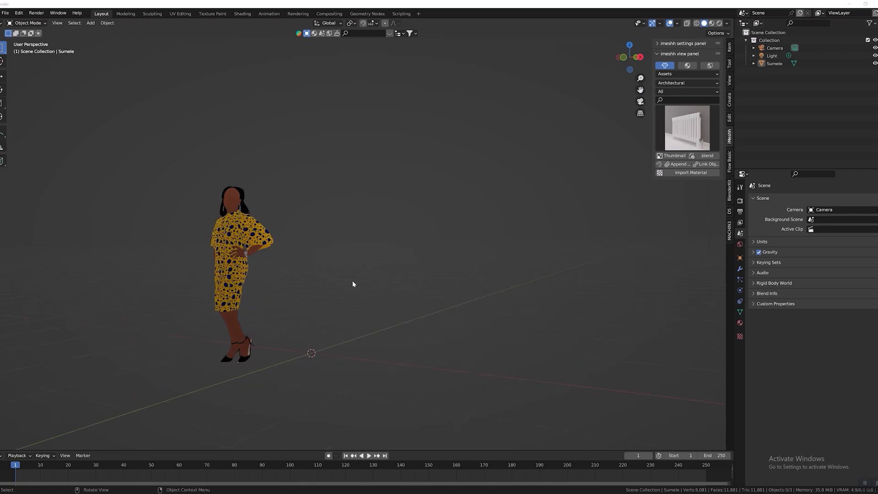
{"action": "middle_click_drag", "start_coordinate": [469, 278], "coordinate": [359, 289]}
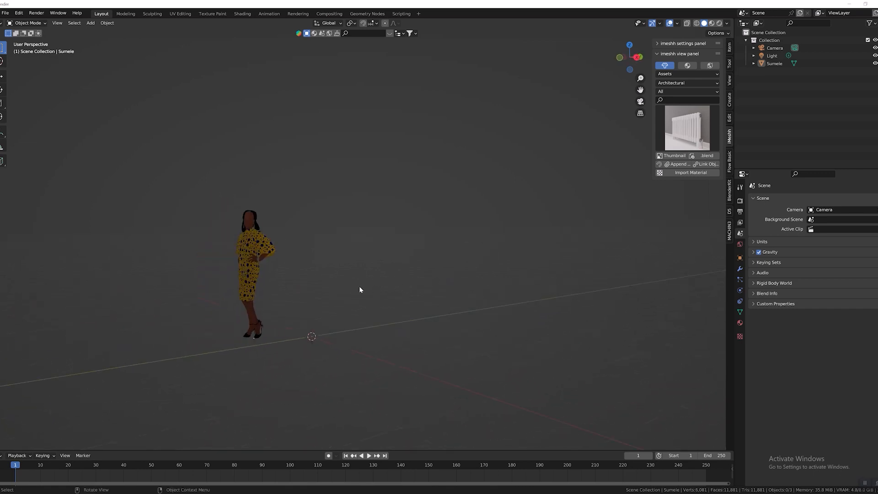
{"action": "scroll", "coordinate": [359, 289], "scroll_direction": "up", "scroll_amount": 1}
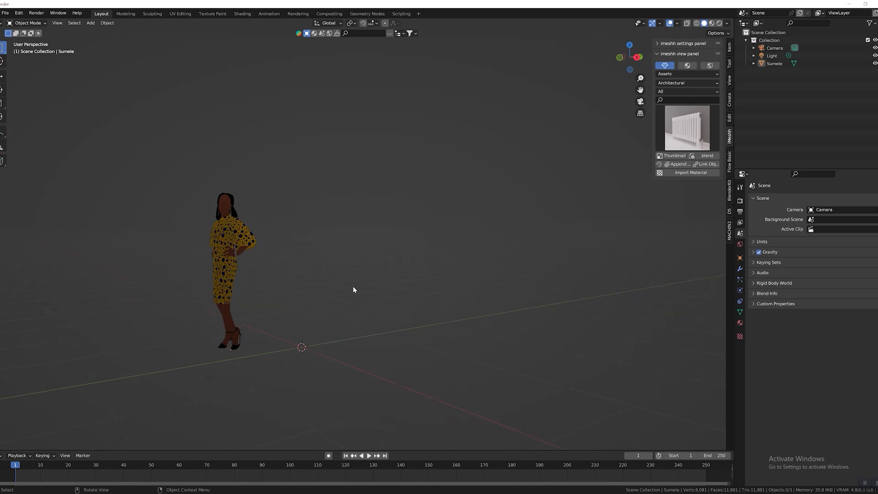
{"action": "scroll", "coordinate": [331, 272], "scroll_direction": "up", "scroll_amount": 1}
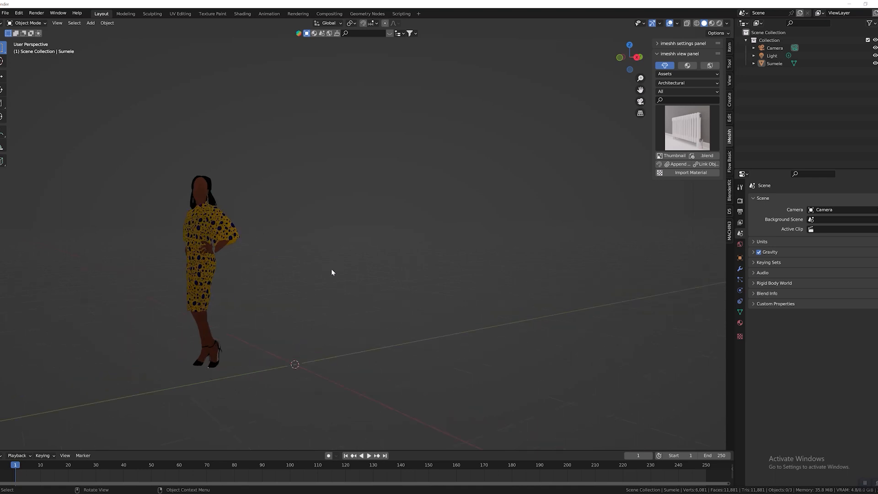
{"action": "middle_click_drag", "start_coordinate": [331, 272], "coordinate": [345, 249]}
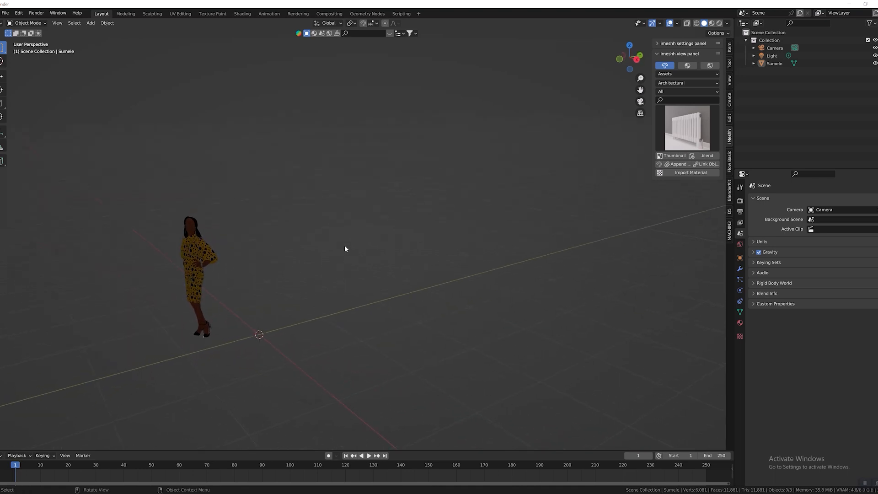
{"action": "left_click", "coordinate": [91, 23]}
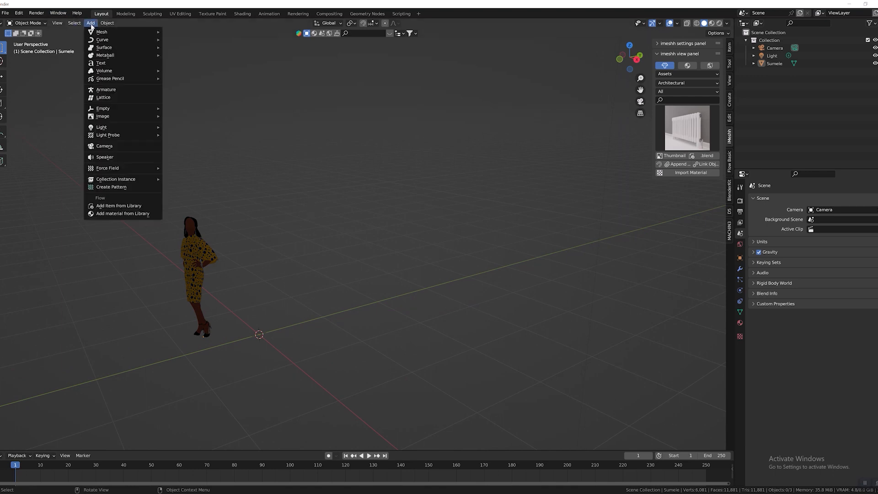
{"action": "mouse_move", "coordinate": [99, 33]}
{"action": "left_click", "coordinate": [178, 32]}
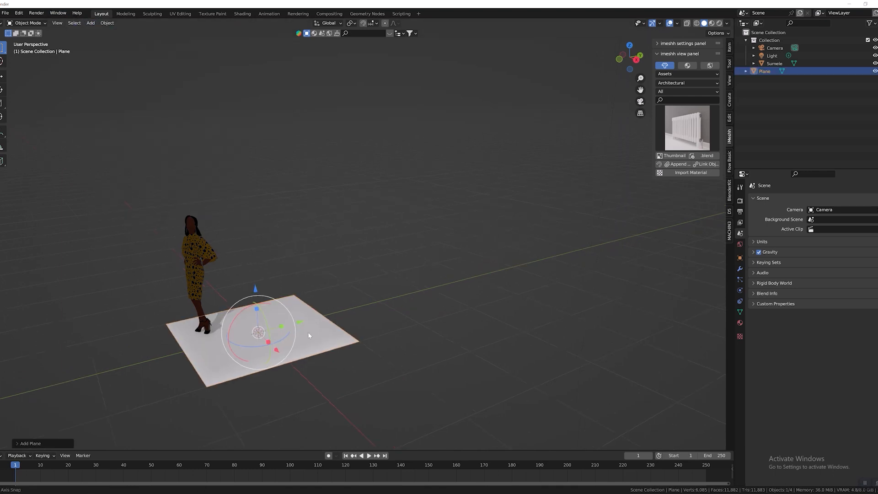
Step: Move the plane about 1.45 m along the Y axis away from the woman figure and scale it up about 2.45 times
{"action": "middle_click_drag", "start_coordinate": [309, 336], "coordinate": [303, 318]}
{"action": "key", "text": "g"}
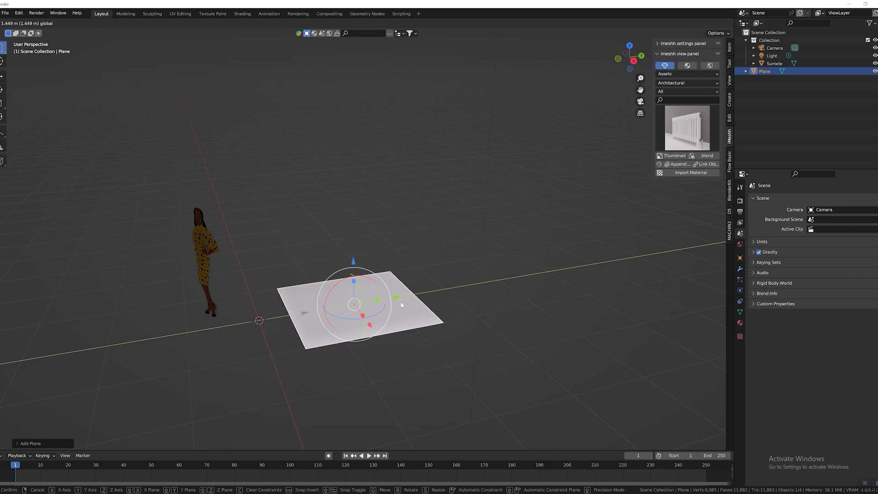
{"action": "left_click", "coordinate": [402, 305]}
{"action": "key", "text": "s"}
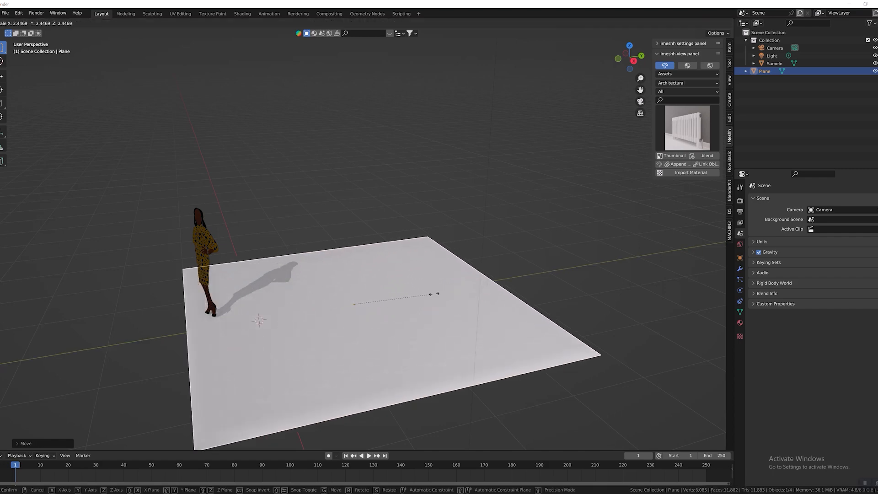
{"action": "left_click", "coordinate": [434, 293]}
Step: Move the woman figure along the Y axis until she stands clear of the plane's near edge
{"action": "middle_click_drag", "start_coordinate": [289, 317], "coordinate": [417, 278]}
{"action": "left_click", "coordinate": [230, 234]}
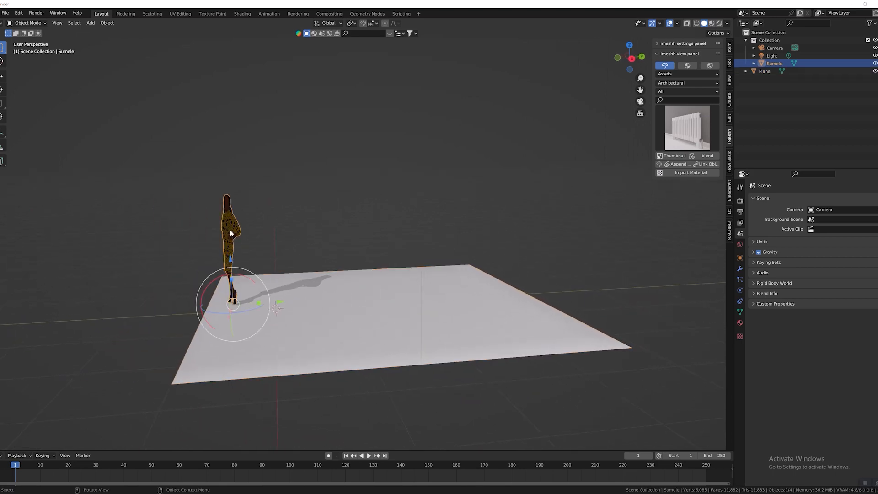
{"action": "key", "text": "g"}
{"action": "key", "text": "y"}
{"action": "left_click", "coordinate": [127, 234]}
Step: Select the plane and shift it a short distance in the negative X direction
{"action": "middle_click_drag", "start_coordinate": [478, 333], "coordinate": [531, 343]}
{"action": "left_click", "coordinate": [372, 307]}
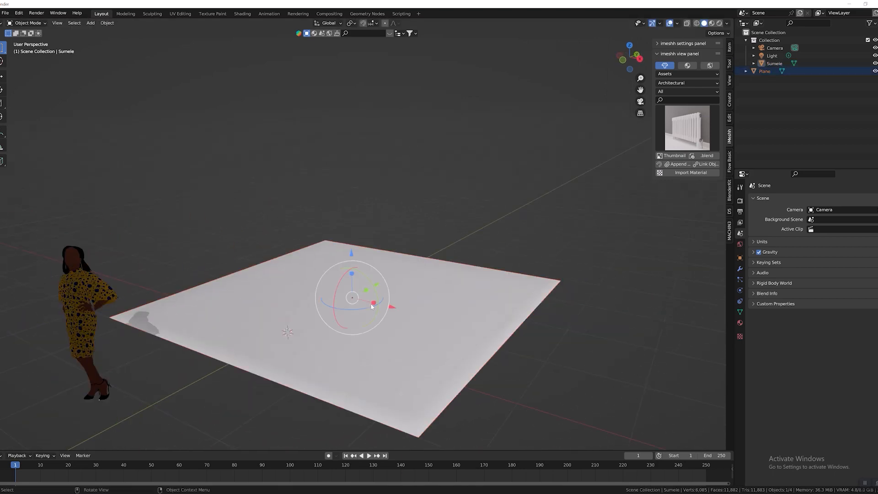
{"action": "middle_click_drag", "start_coordinate": [371, 306], "coordinate": [401, 302]}
{"action": "left_click_drag", "start_coordinate": [388, 293], "coordinate": [338, 292]}
Step: Enter Edit Mode on the plane
{"action": "middle_click_drag", "start_coordinate": [471, 295], "coordinate": [340, 330]}
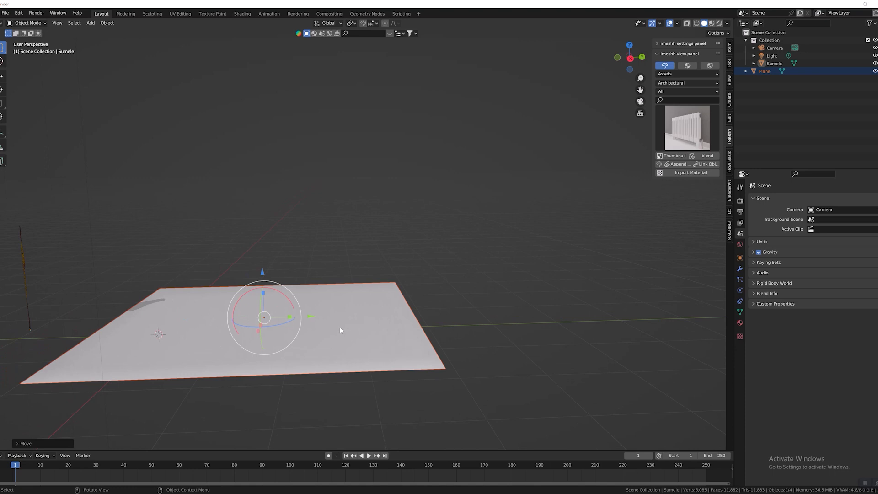
{"action": "left_click", "coordinate": [407, 308]}
{"action": "key", "text": "Tab"}
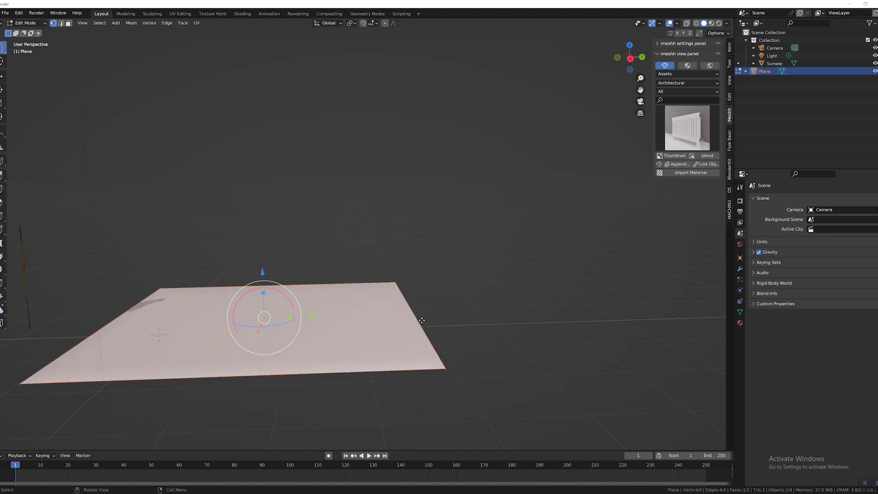
{"action": "key", "text": "e"}
{"action": "key", "text": "Escape"}
{"action": "key", "text": "ctrl+z"}
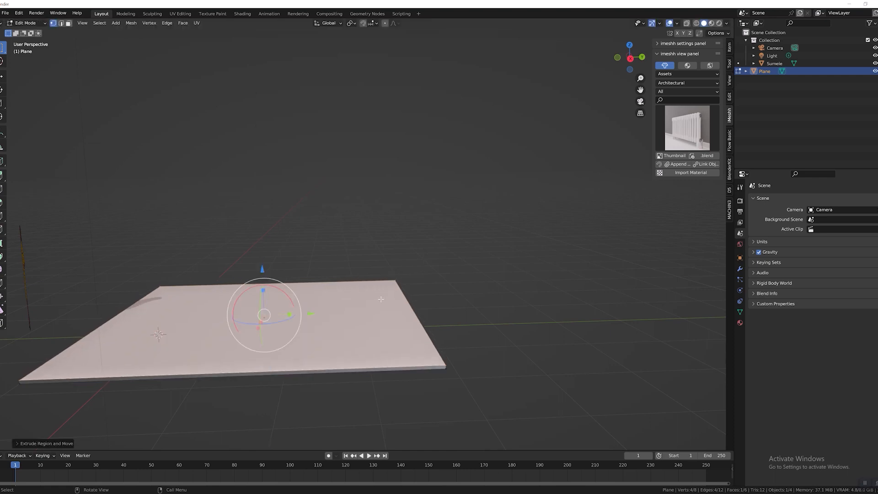
Step: Extrude the plane's edge farthest from the woman about 2.6 m straight up along Z, and raise the resulting wall's top edge further
{"action": "left_click", "coordinate": [61, 23]}
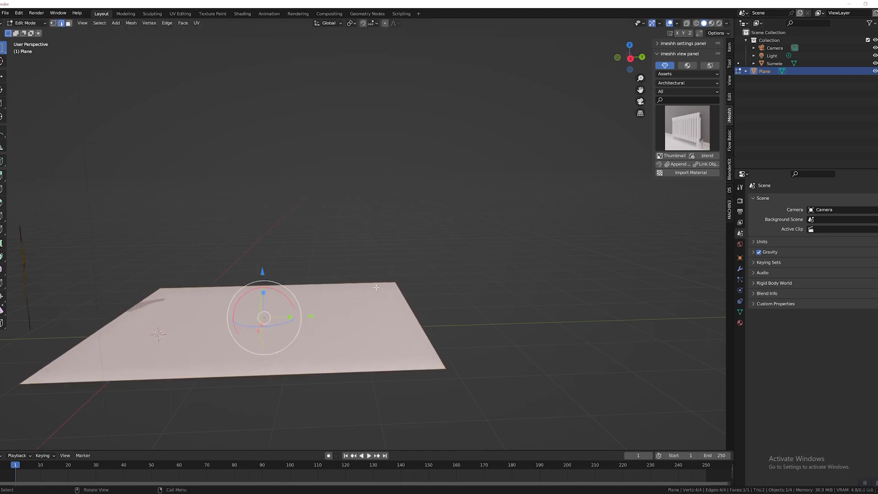
{"action": "left_click", "coordinate": [425, 334]}
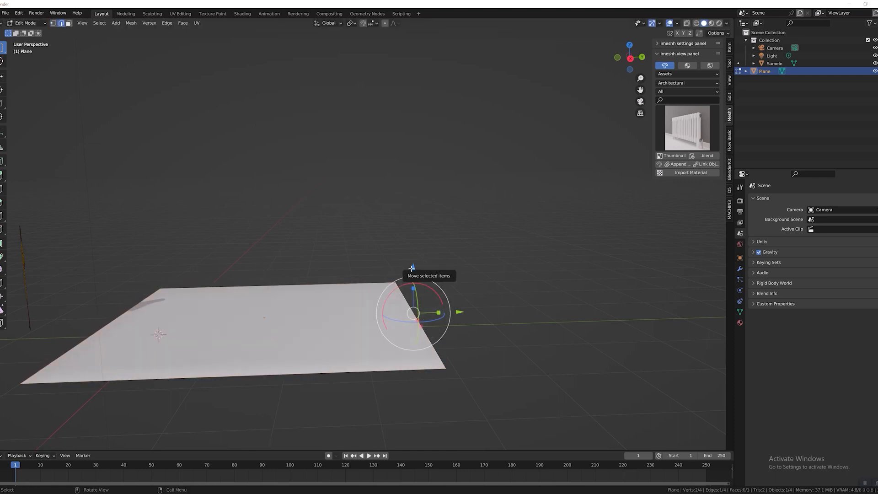
{"action": "key", "text": "e"}
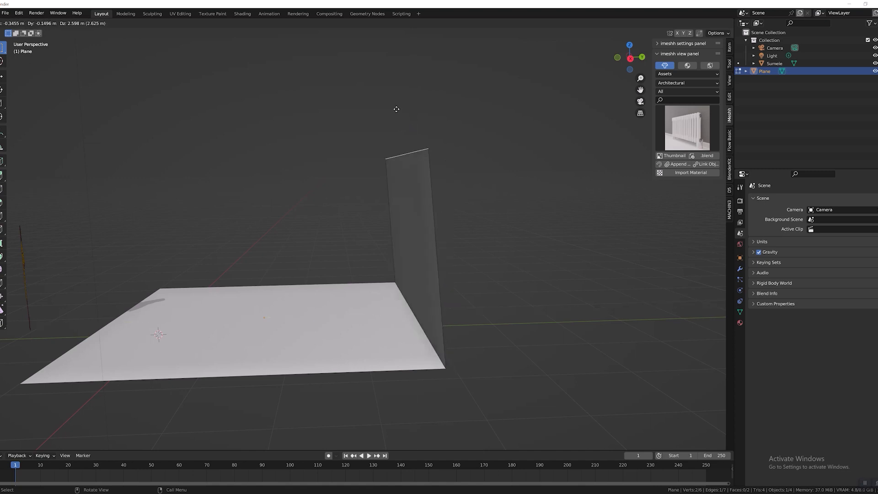
{"action": "key", "text": "z"}
{"action": "left_click", "coordinate": [418, 107]}
{"action": "middle_click_drag", "start_coordinate": [349, 267], "coordinate": [356, 90]}
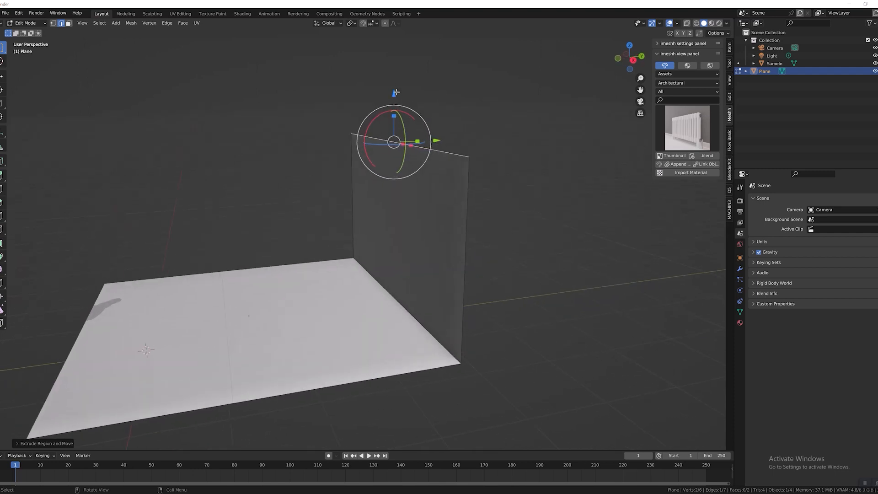
{"action": "left_click_drag", "start_coordinate": [394, 91], "coordinate": [394, 43]}
Step: Select the edge where the floor meets the wall and add a Bevel modifier to the plane
{"action": "middle_click_drag", "start_coordinate": [333, 217], "coordinate": [322, 195]}
{"action": "scroll", "coordinate": [392, 298], "scroll_direction": "down", "scroll_amount": 1}
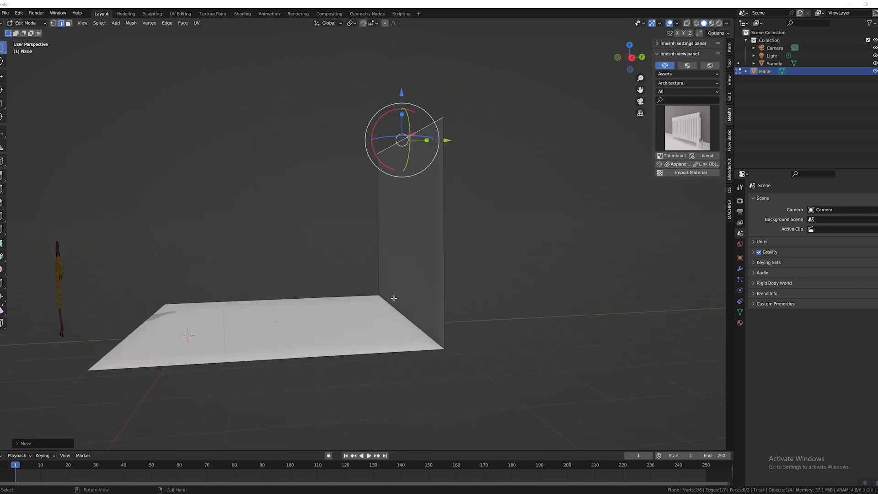
{"action": "scroll", "coordinate": [398, 303], "scroll_direction": "up", "scroll_amount": 2}
{"action": "scroll", "coordinate": [404, 306], "scroll_direction": "up", "scroll_amount": 1}
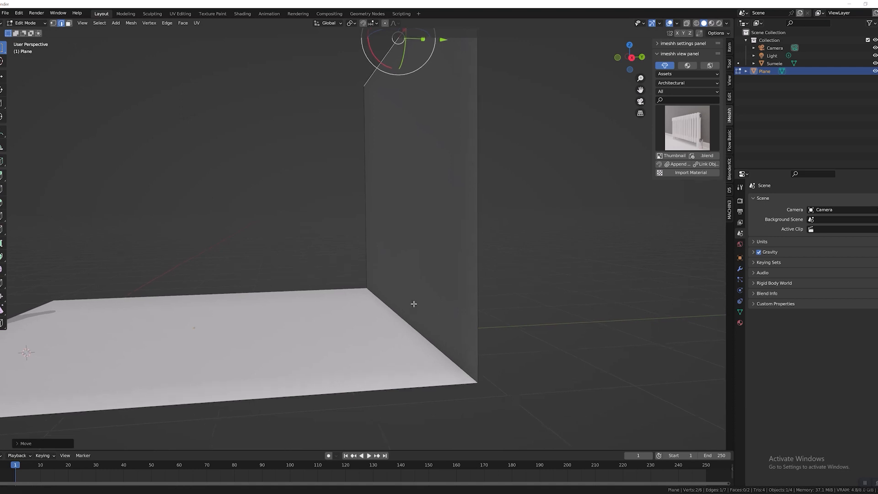
{"action": "mouse_move", "coordinate": [411, 304]}
{"action": "middle_mouse_down"}
{"action": "mouse_move", "coordinate": [460, 305]}
{"action": "mouse_move", "coordinate": [412, 304]}
{"action": "middle_mouse_up"}
{"action": "scroll", "coordinate": [460, 305], "scroll_direction": "down", "scroll_amount": 5}
{"action": "scroll", "coordinate": [412, 304], "scroll_direction": "up", "scroll_amount": 4}
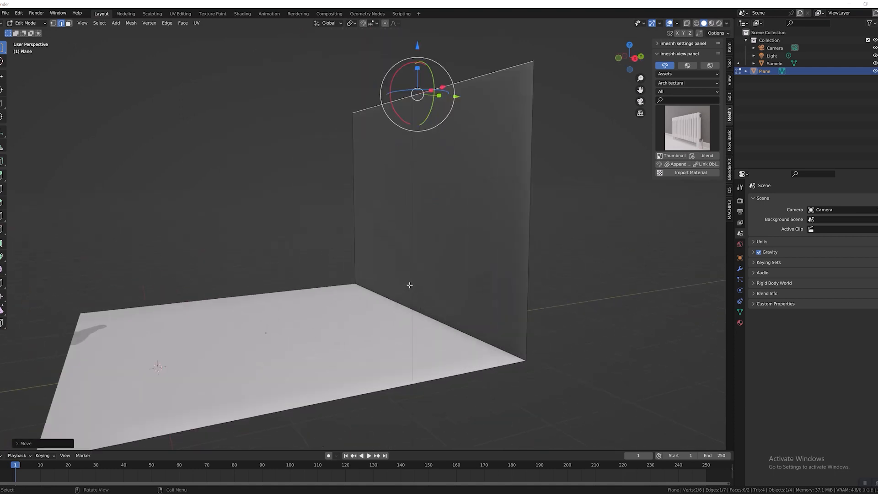
{"action": "left_click", "coordinate": [430, 320]}
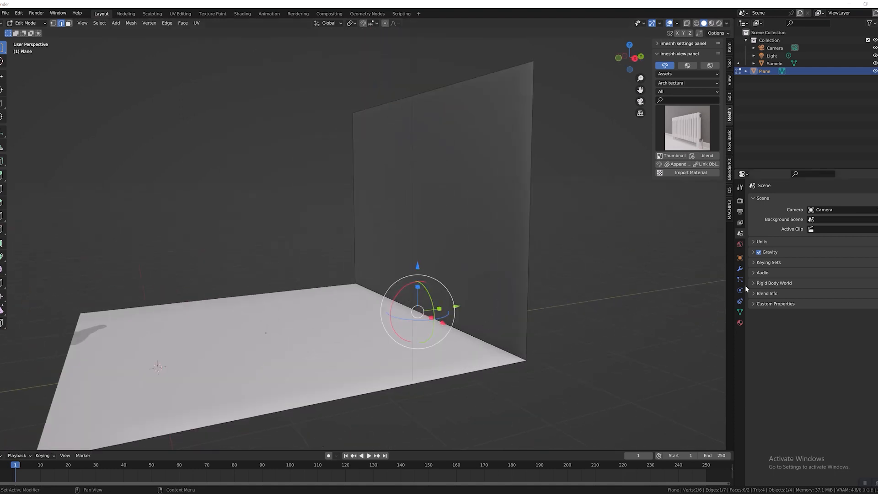
{"action": "left_click", "coordinate": [739, 270]}
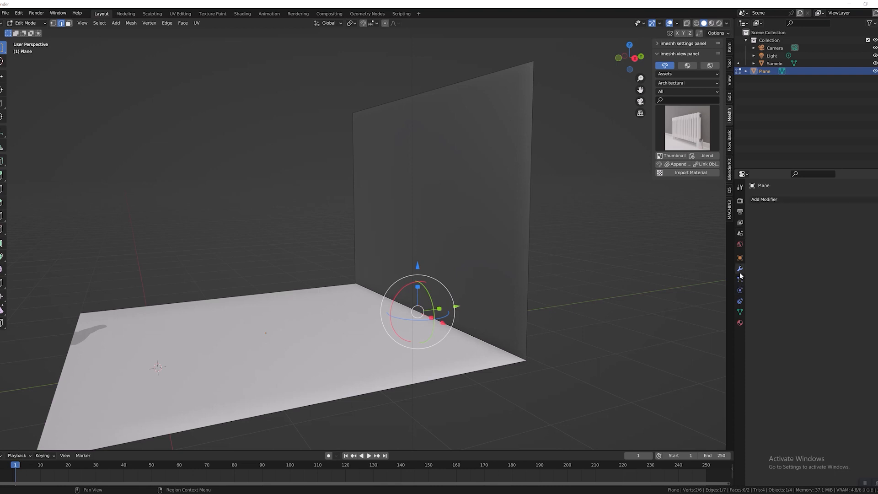
{"action": "left_click", "coordinate": [797, 201]}
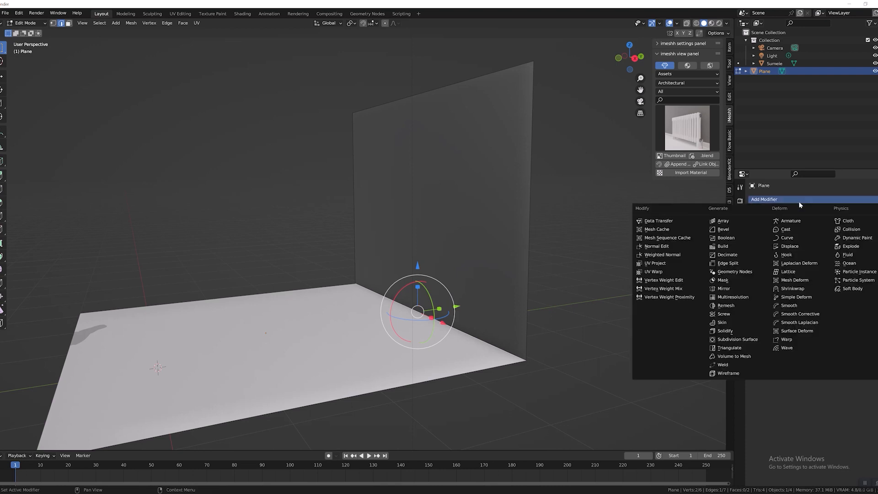
{"action": "left_click", "coordinate": [727, 230]}
Step: Set the Bevel modifier's segments to 6 to round the bend between floor and wall
{"action": "scroll", "coordinate": [562, 336], "scroll_direction": "up", "scroll_amount": 2}
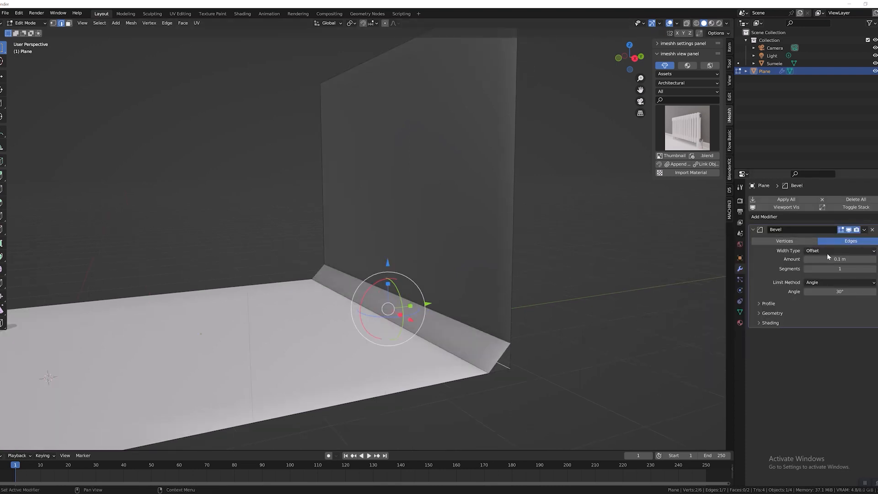
{"action": "left_click", "coordinate": [874, 269]}
{"action": "left_click", "coordinate": [874, 269]}
{"action": "left_click", "coordinate": [874, 269]}
{"action": "left_click", "coordinate": [874, 269]}
{"action": "left_click", "coordinate": [875, 269]}
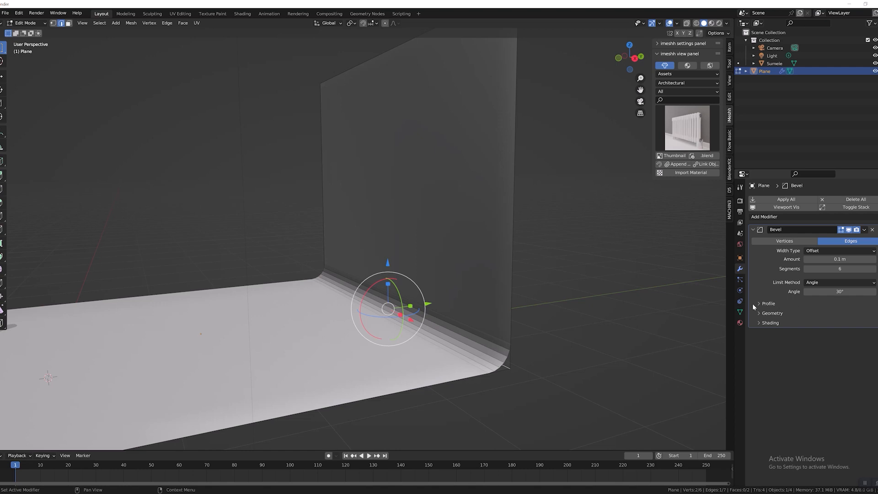
Step: Try to apply the Bevel modifier to the plane, and return to Object Mode with the plane selected
{"action": "mouse_move", "coordinate": [665, 301]}
{"action": "middle_mouse_down"}
{"action": "mouse_move", "coordinate": [623, 300]}
{"action": "mouse_move", "coordinate": [665, 298]}
{"action": "middle_mouse_up"}
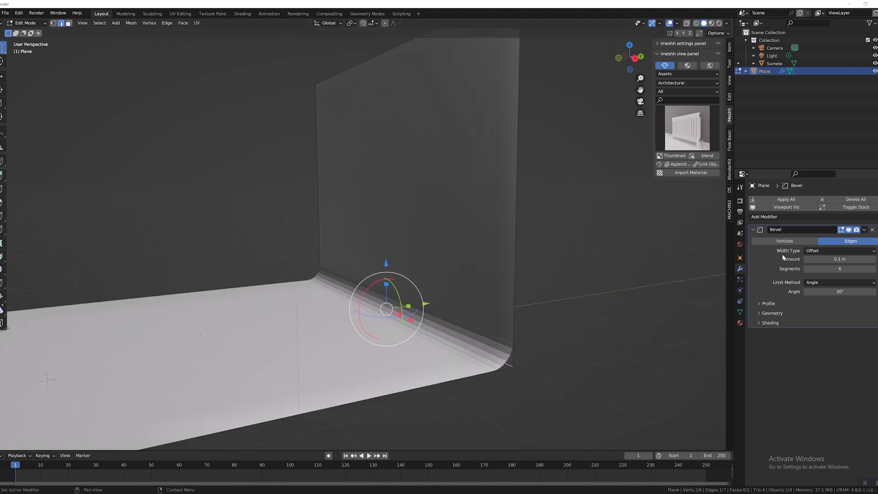
{"action": "left_click", "coordinate": [770, 198]}
{"action": "scroll", "coordinate": [565, 249], "scroll_direction": "down", "scroll_amount": 5}
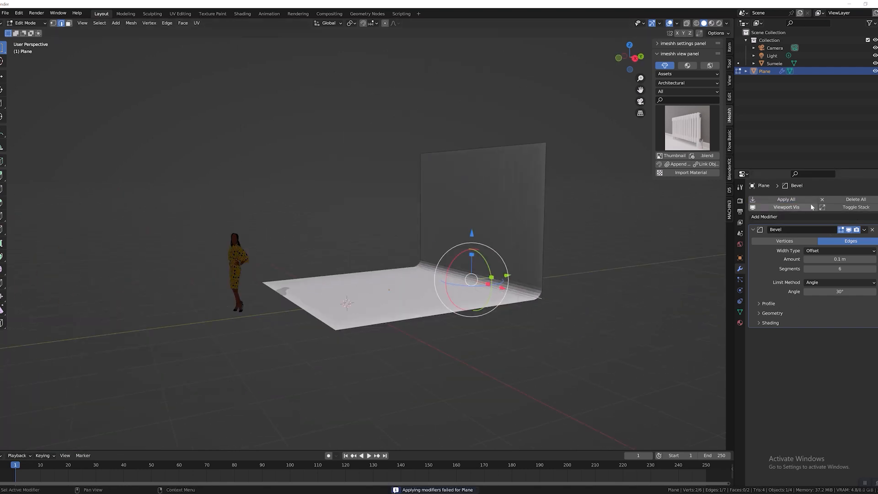
{"action": "left_click", "coordinate": [864, 230]}
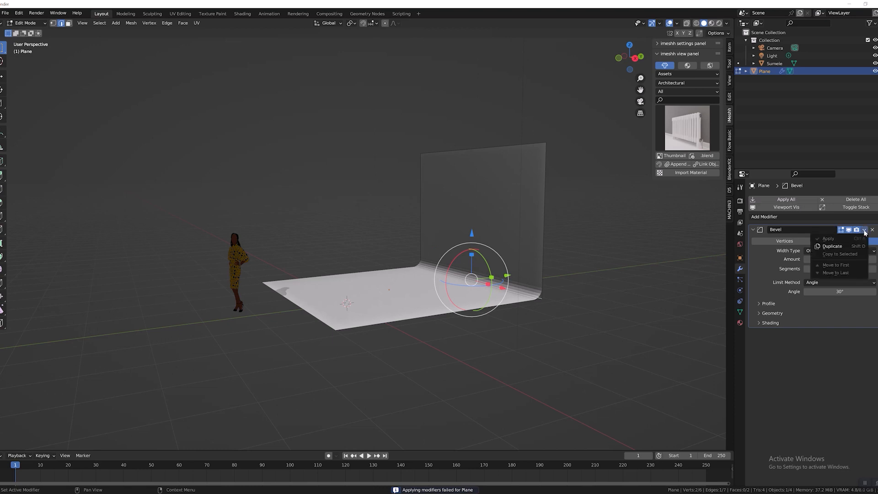
{"action": "key", "text": "Tab"}
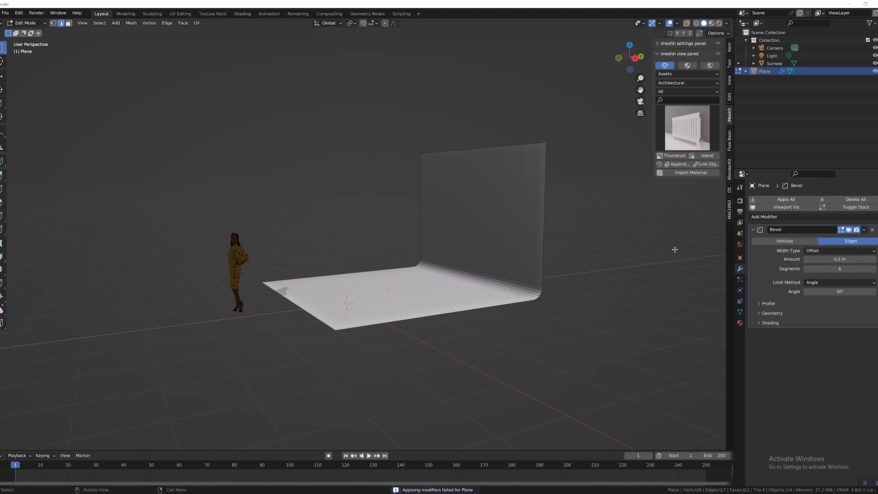
{"action": "left_click", "coordinate": [452, 258]}
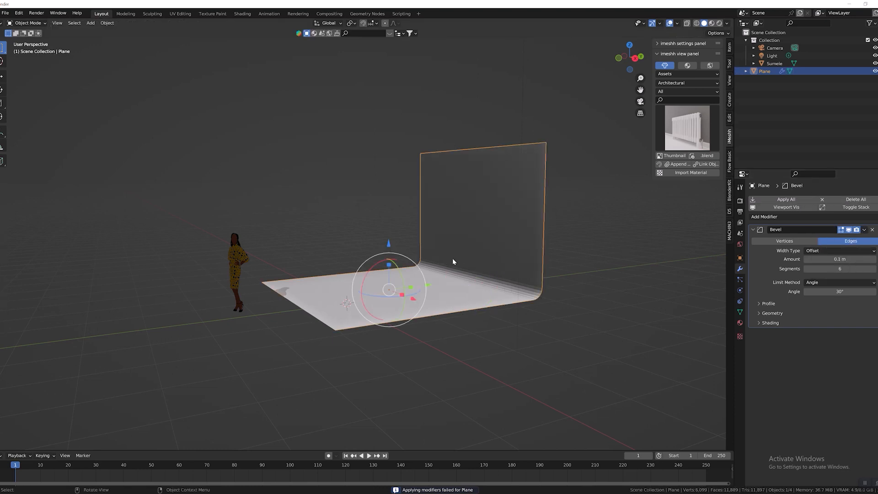
Step: Apply the Bevel modifier to the backdrop plane
{"action": "left_click", "coordinate": [784, 201]}
{"action": "scroll", "coordinate": [463, 290], "scroll_direction": "up", "scroll_amount": 5}
{"action": "middle_click_drag", "start_coordinate": [463, 289], "coordinate": [405, 281]}
{"action": "scroll", "coordinate": [469, 284], "scroll_direction": "down", "scroll_amount": 3}
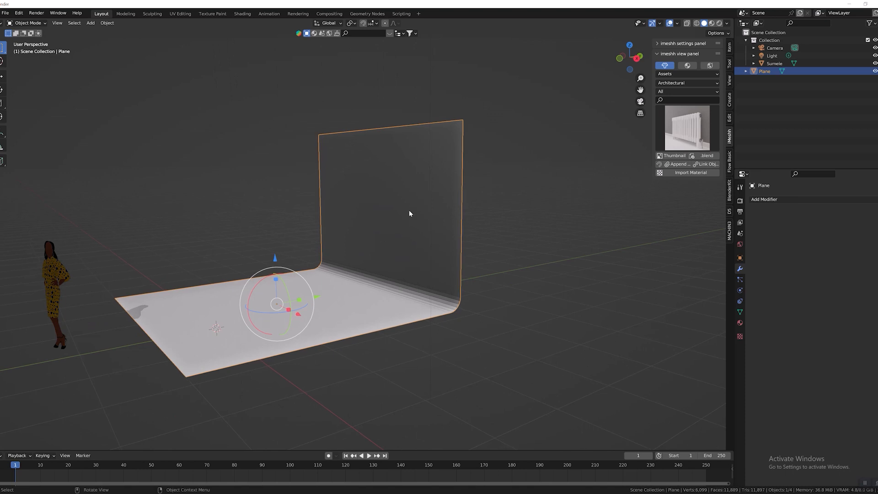
Step: Separate the upright wall face from the plane into its own object and return to Object Mode
{"action": "scroll", "coordinate": [397, 218], "scroll_direction": "up", "scroll_amount": 3}
{"action": "key", "text": "Tab"}
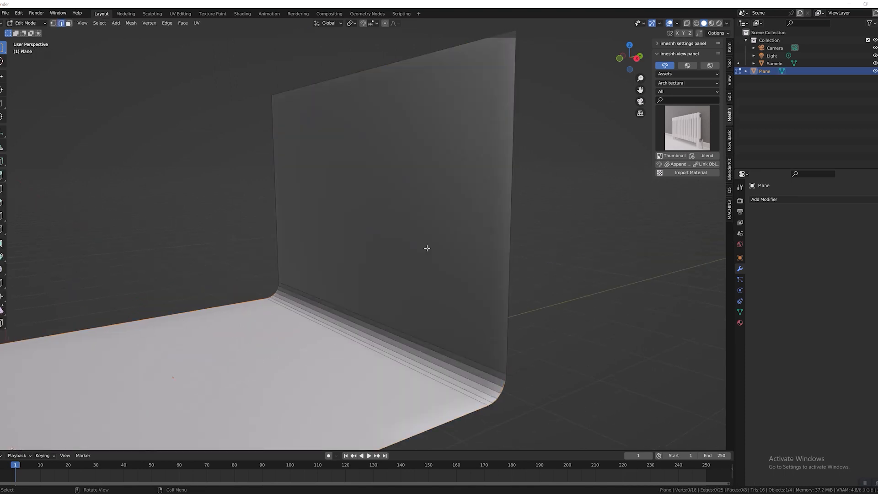
{"action": "key", "text": "p"}
{"action": "key", "text": "Tab"}
{"action": "key", "text": "Tab"}
{"action": "left_click", "coordinate": [69, 22]}
{"action": "left_click", "coordinate": [377, 184]}
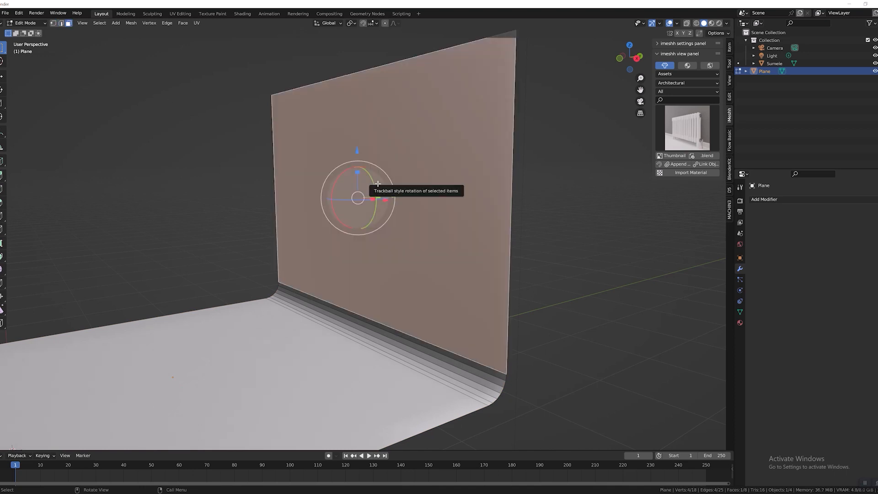
{"action": "key", "text": "p"}
{"action": "left_click", "coordinate": [379, 184]}
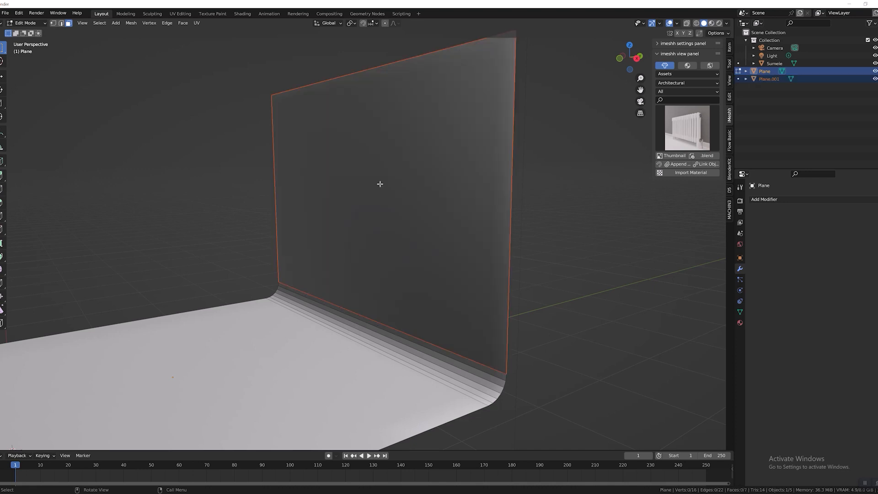
{"action": "key", "text": "Tab"}
{"action": "middle_click_drag", "start_coordinate": [479, 353], "coordinate": [461, 336]}
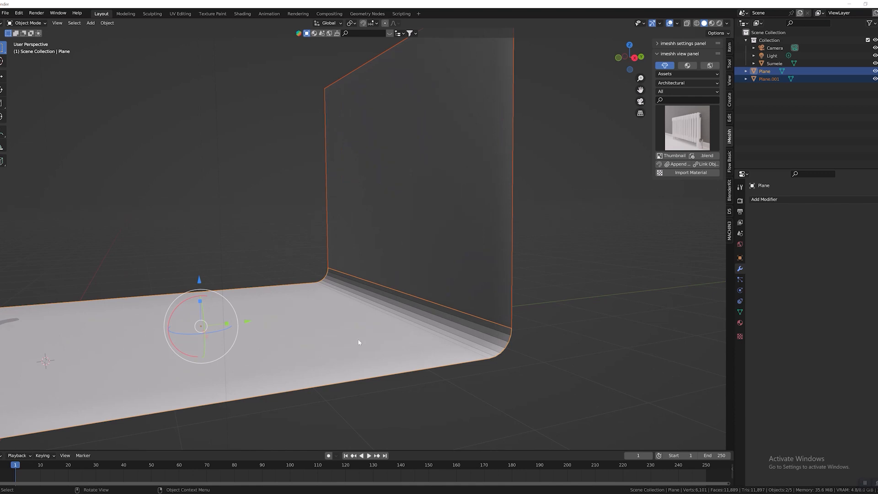
Step: Add a Subdivision Surface modifier to the floor plane and set its Boundary Smooth to Keep Corners
{"action": "left_click", "coordinate": [804, 199]}
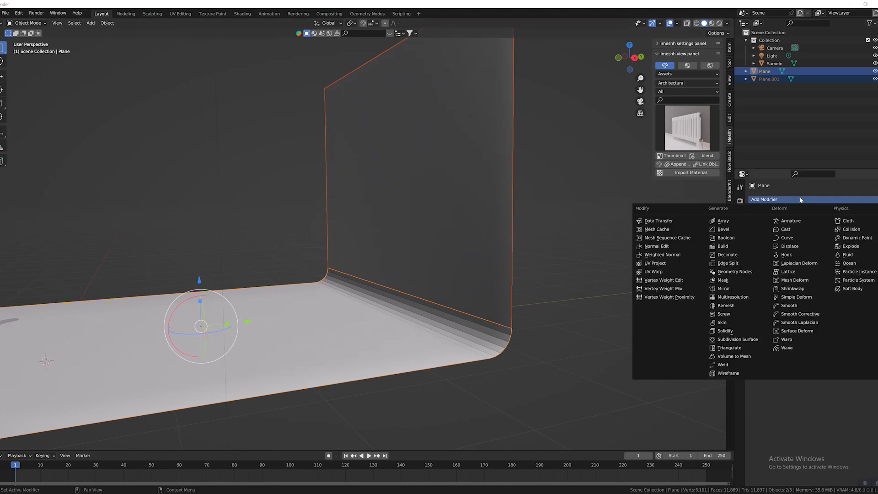
{"action": "left_click", "coordinate": [737, 339]}
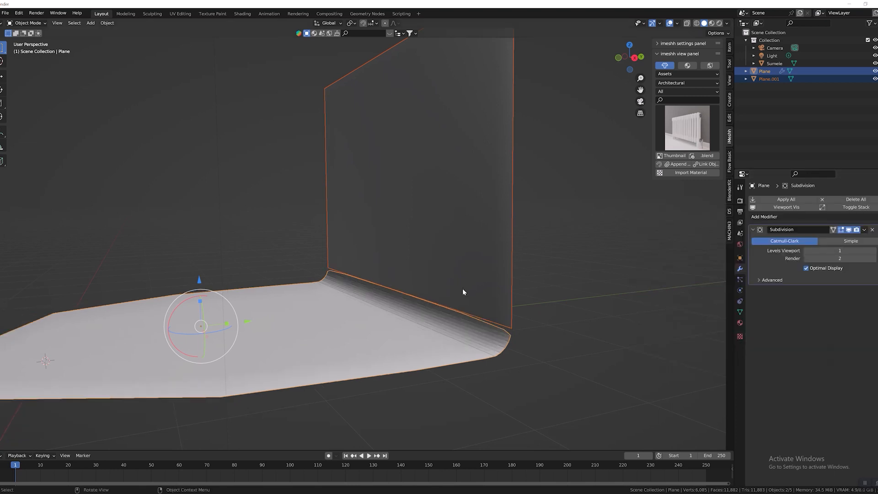
{"action": "middle_click_drag", "start_coordinate": [464, 292], "coordinate": [509, 342]}
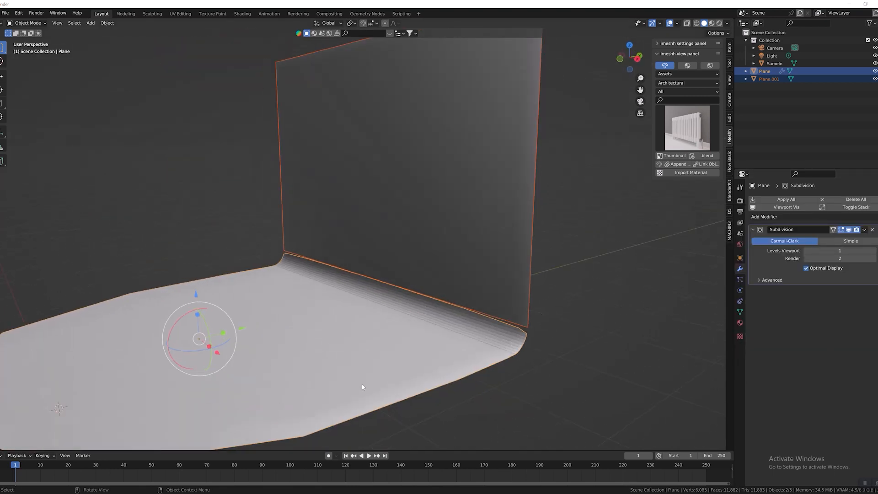
{"action": "left_click", "coordinate": [768, 281]}
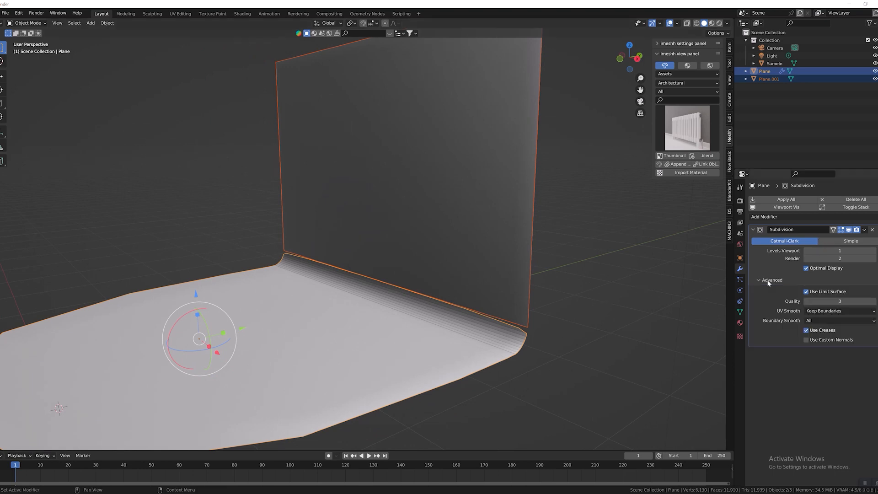
{"action": "left_click", "coordinate": [820, 311]}
{"action": "key", "text": "Escape"}
{"action": "left_click", "coordinate": [825, 322]}
{"action": "left_click", "coordinate": [821, 330]}
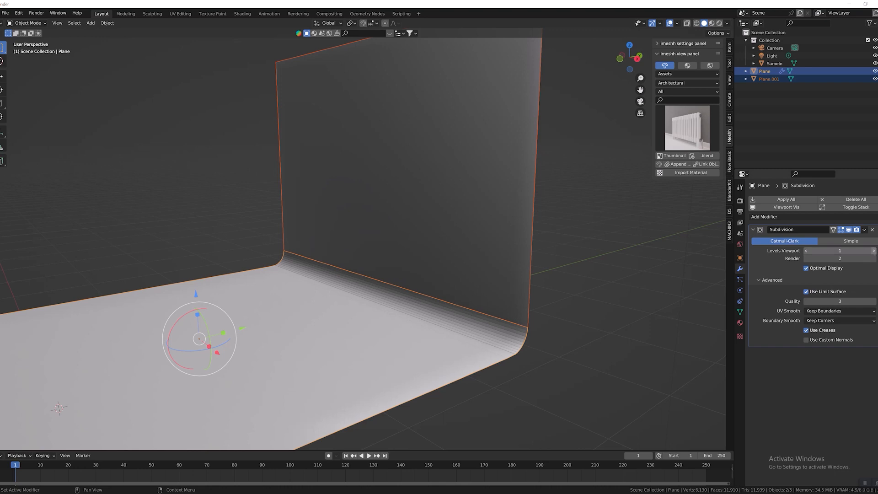
Step: Set the Subdivision modifier's viewport and render levels to 4 and apply it to the floor plane
{"action": "left_click", "coordinate": [873, 251]}
{"action": "left_click", "coordinate": [873, 259]}
{"action": "left_click", "coordinate": [873, 259]}
{"action": "middle_click_drag", "start_coordinate": [439, 292], "coordinate": [539, 297]}
{"action": "scroll", "coordinate": [390, 301], "scroll_direction": "up", "scroll_amount": 3}
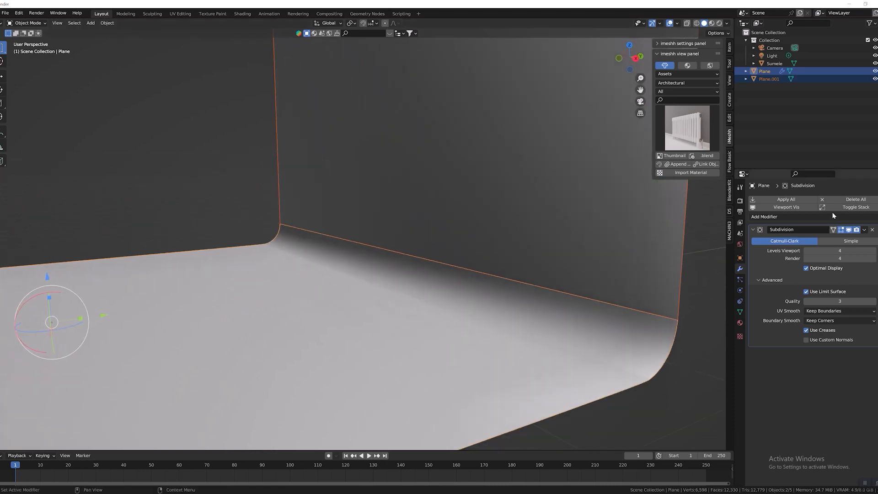
{"action": "left_click", "coordinate": [792, 199]}
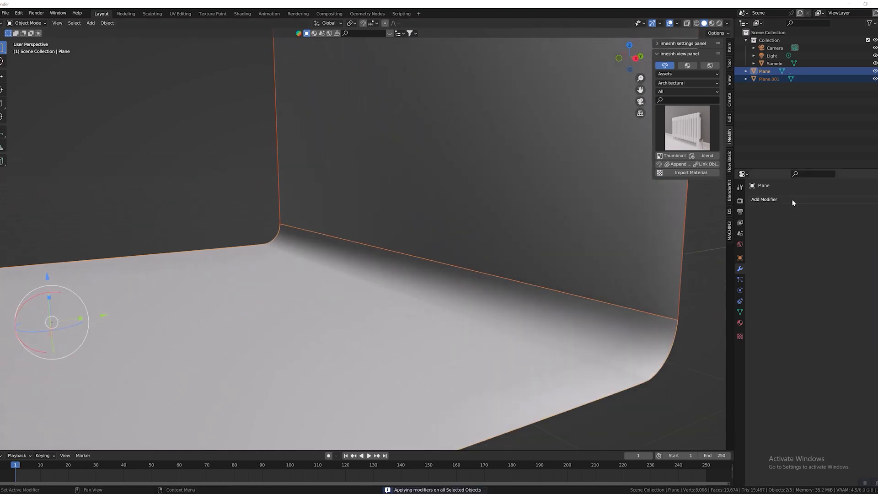
Step: Select only the separated back wall and create a new material for it
{"action": "left_click", "coordinate": [518, 176]}
{"action": "scroll", "coordinate": [443, 335], "scroll_direction": "down", "scroll_amount": 5}
{"action": "left_click", "coordinate": [386, 316]}
{"action": "left_click", "coordinate": [450, 223]}
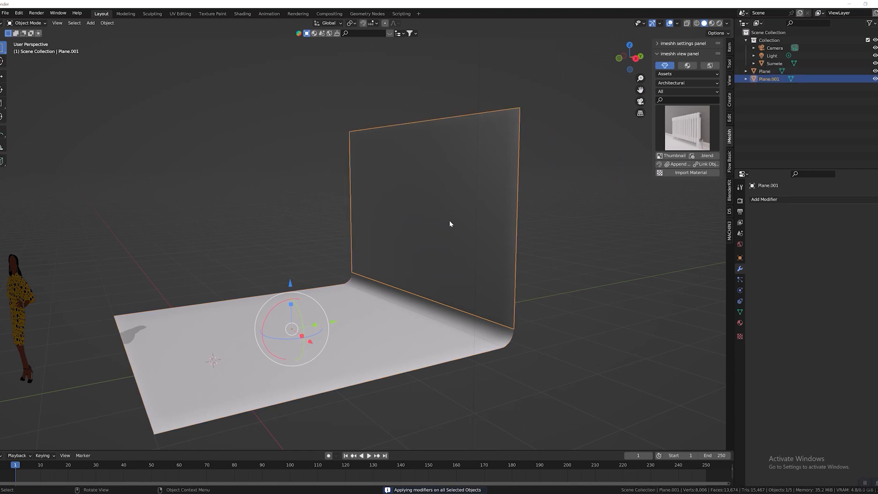
{"action": "left_click", "coordinate": [740, 323]}
{"action": "scroll", "coordinate": [611, 252], "scroll_direction": "up", "scroll_amount": 3}
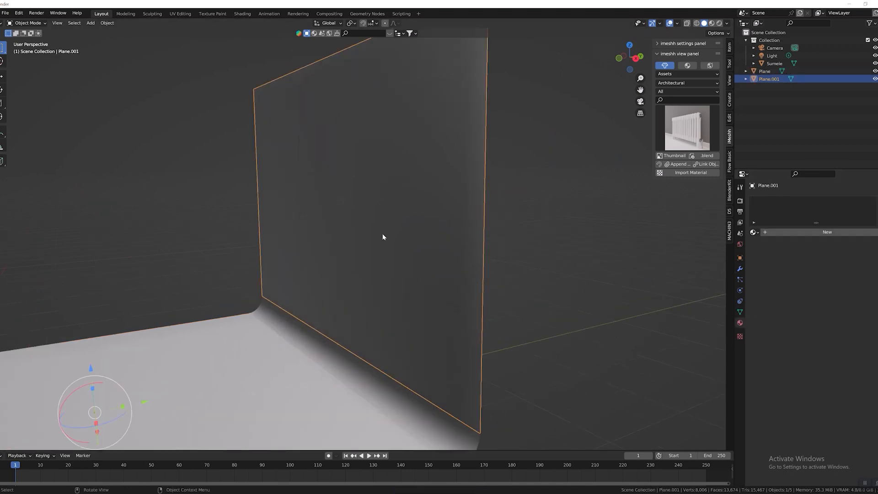
{"action": "middle_click_drag", "start_coordinate": [384, 237], "coordinate": [465, 245]}
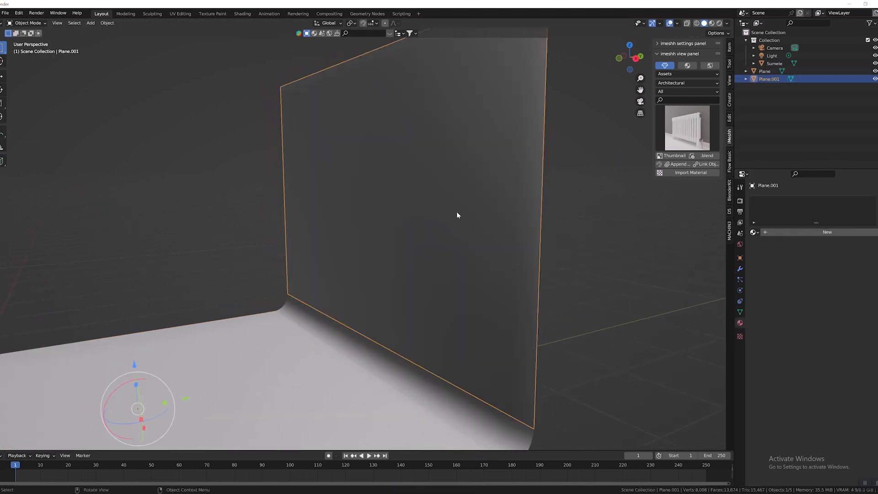
{"action": "left_click", "coordinate": [813, 230]}
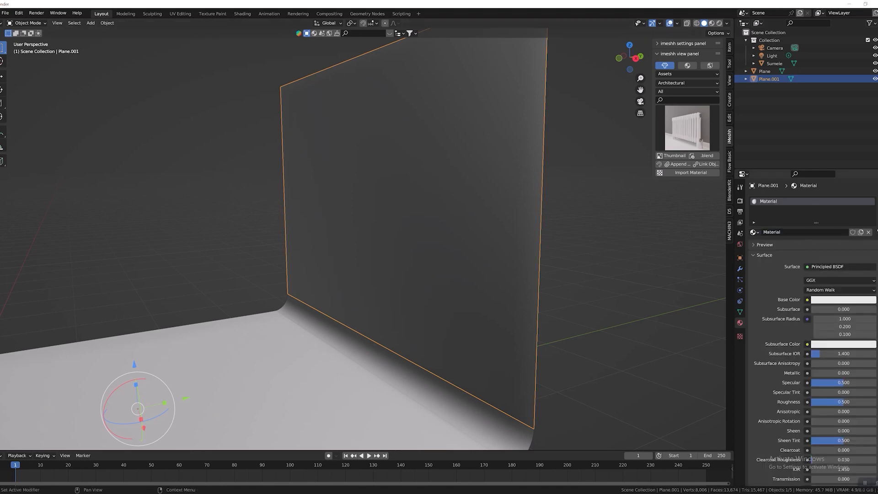
Step: Show the wall material's preview and darken its base color to a mid grey
{"action": "left_click", "coordinate": [762, 246]}
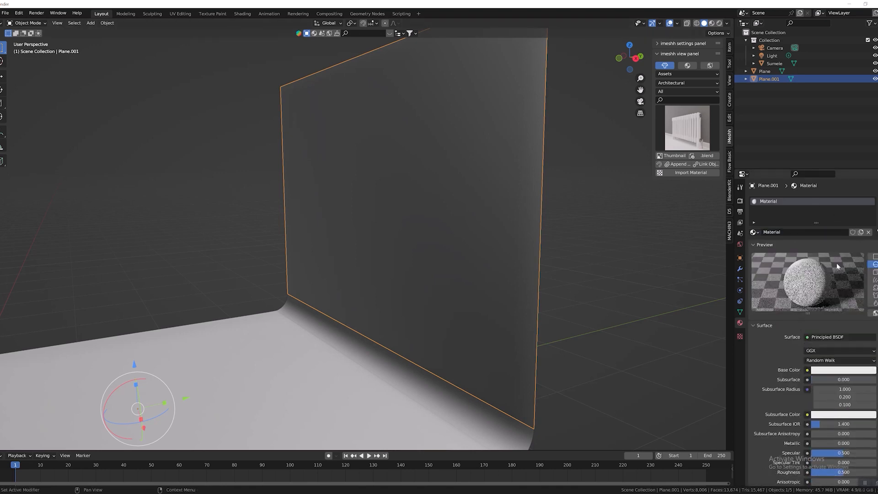
{"action": "left_click", "coordinate": [831, 370]}
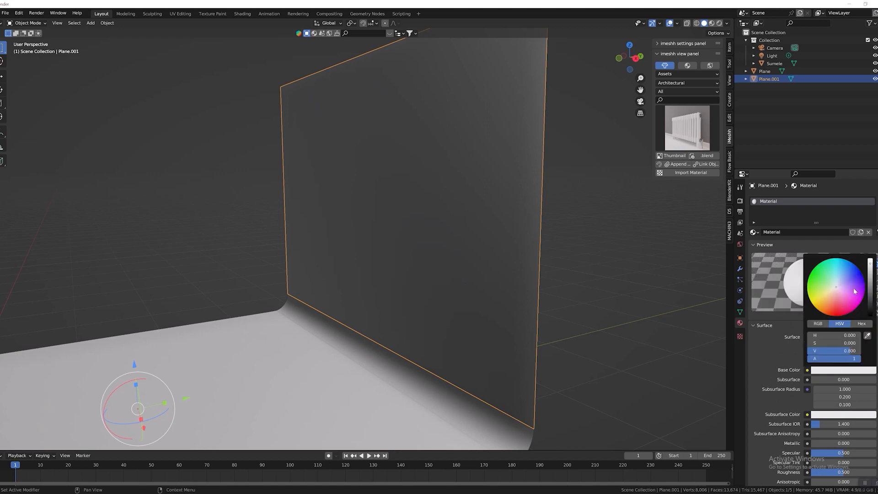
{"action": "left_click_drag", "start_coordinate": [869, 263], "coordinate": [872, 293]}
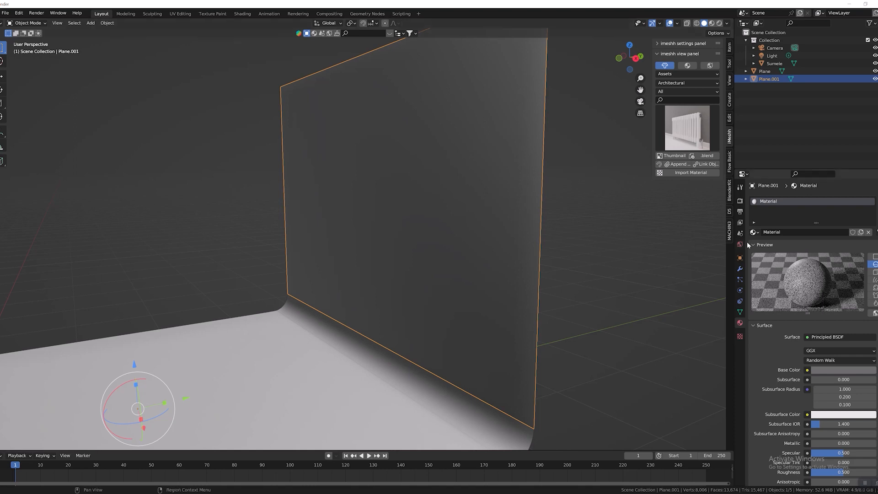
Step: Turn off Shadow and Cavity in the solid viewport shading
{"action": "scroll", "coordinate": [531, 305], "scroll_direction": "down", "scroll_amount": 5}
{"action": "middle_click_drag", "start_coordinate": [531, 306], "coordinate": [558, 278], "text": "shift"}
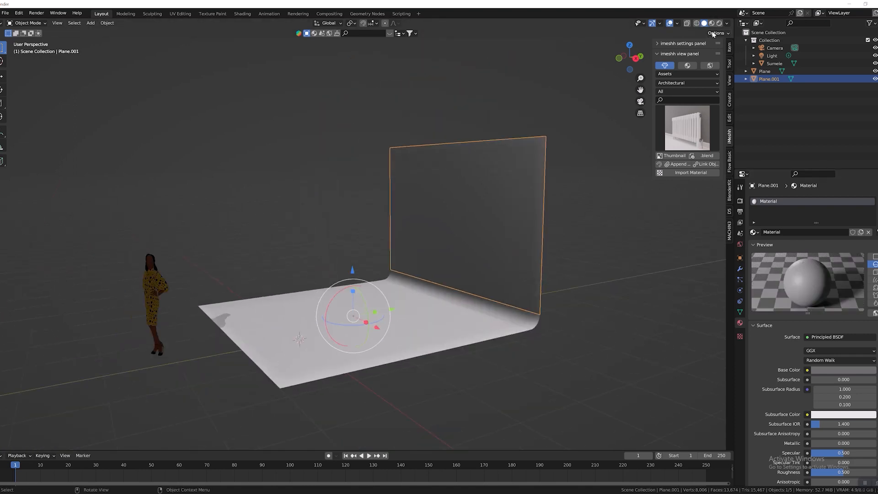
{"action": "left_click", "coordinate": [727, 24]}
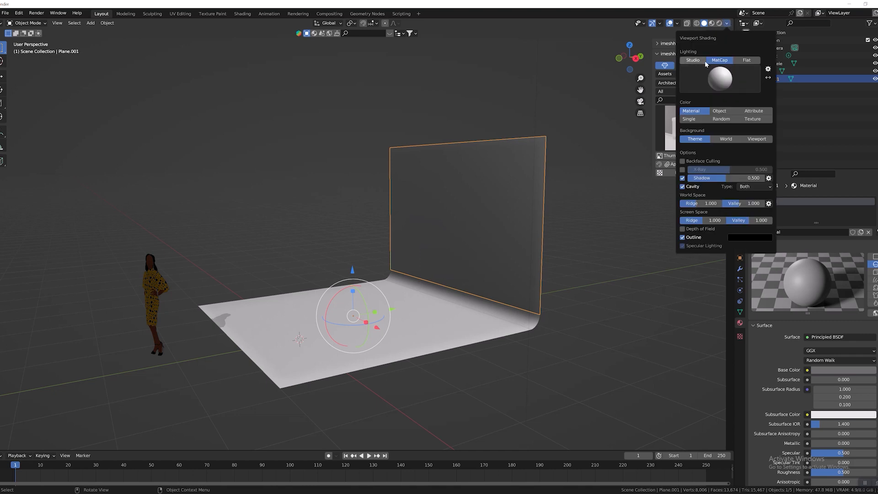
{"action": "left_click", "coordinate": [683, 178]}
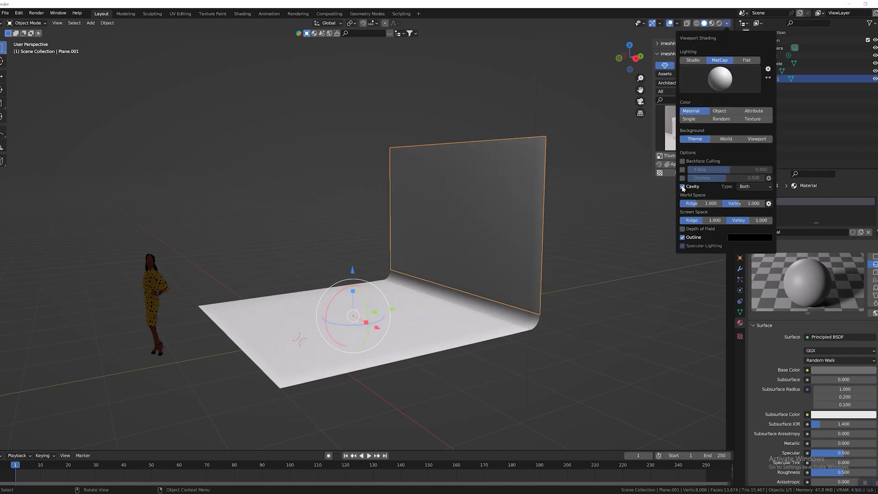
{"action": "left_click", "coordinate": [682, 187]}
Step: Set the viewport shading color to Random so floor and wall are told apart
{"action": "scroll", "coordinate": [478, 214], "scroll_direction": "up", "scroll_amount": 3}
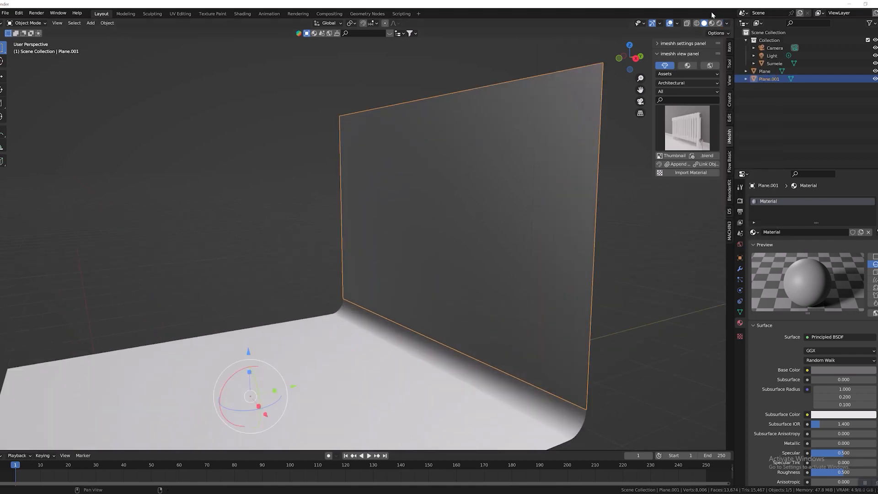
{"action": "left_click", "coordinate": [727, 23]}
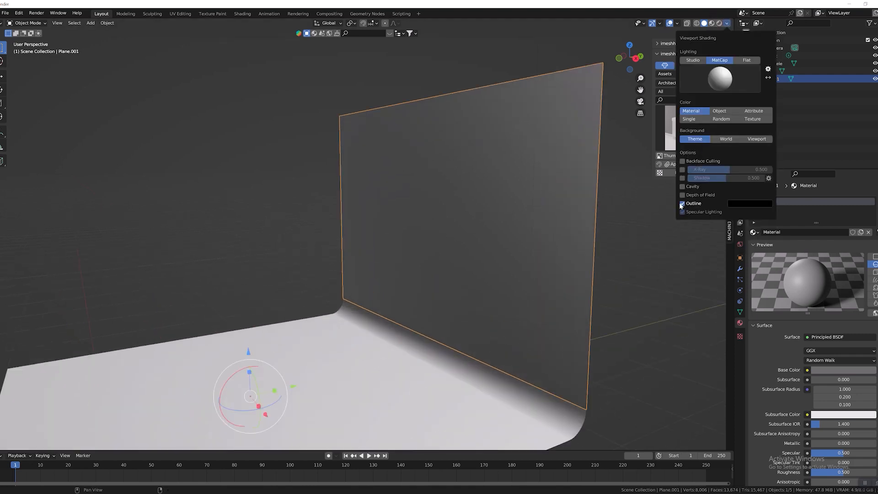
{"action": "left_click", "coordinate": [725, 119]}
{"action": "scroll", "coordinate": [471, 293], "scroll_direction": "down", "scroll_amount": 4}
{"action": "scroll", "coordinate": [525, 284], "scroll_direction": "up", "scroll_amount": 5}
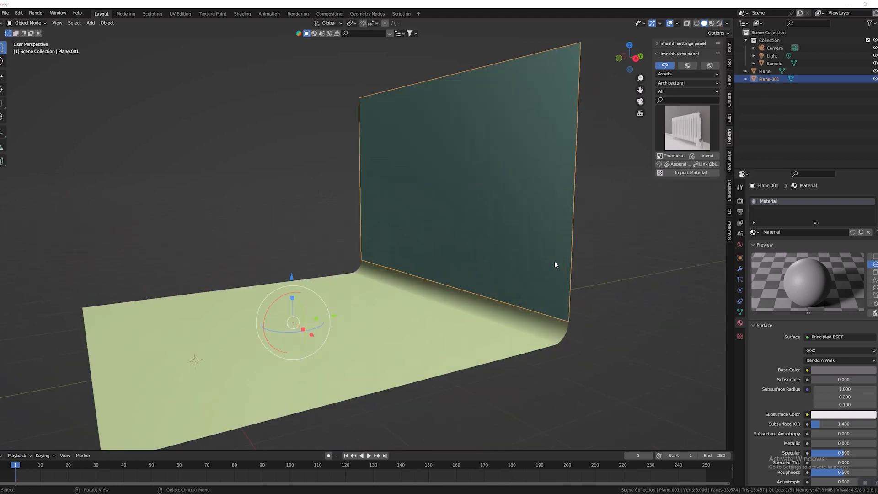
Step: Clear the selection and examine the backdrop and the curve between floor and wall from several angles
{"action": "middle_click_drag", "start_coordinate": [301, 327], "coordinate": [522, 233]}
{"action": "scroll", "coordinate": [522, 231], "scroll_direction": "down", "scroll_amount": 1}
{"action": "scroll", "coordinate": [522, 233], "scroll_direction": "up", "scroll_amount": 2}
{"action": "mouse_move", "coordinate": [535, 289]}
{"action": "middle_mouse_down", "text": "shift"}
{"action": "mouse_move", "coordinate": [548, 302]}
{"action": "mouse_move", "coordinate": [542, 291]}
{"action": "middle_mouse_up", "text": "shift"}
{"action": "scroll", "coordinate": [542, 291], "scroll_direction": "down", "scroll_amount": 2}
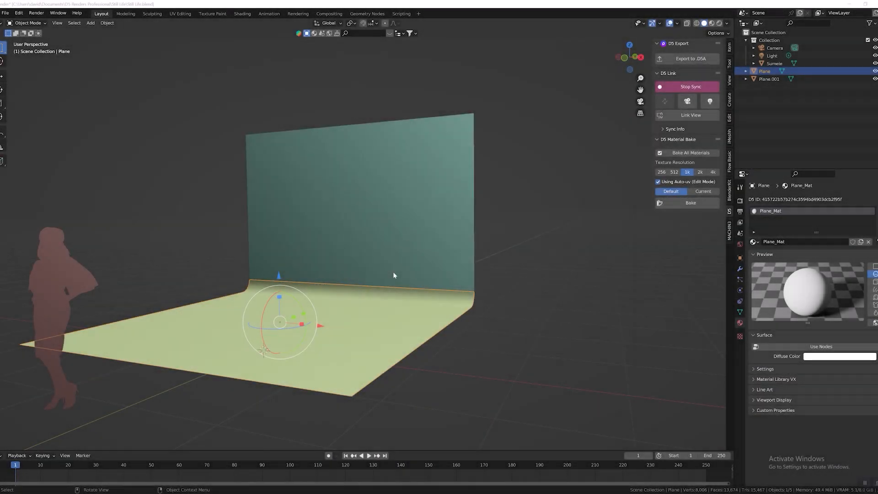
{"action": "left_click", "coordinate": [579, 243]}
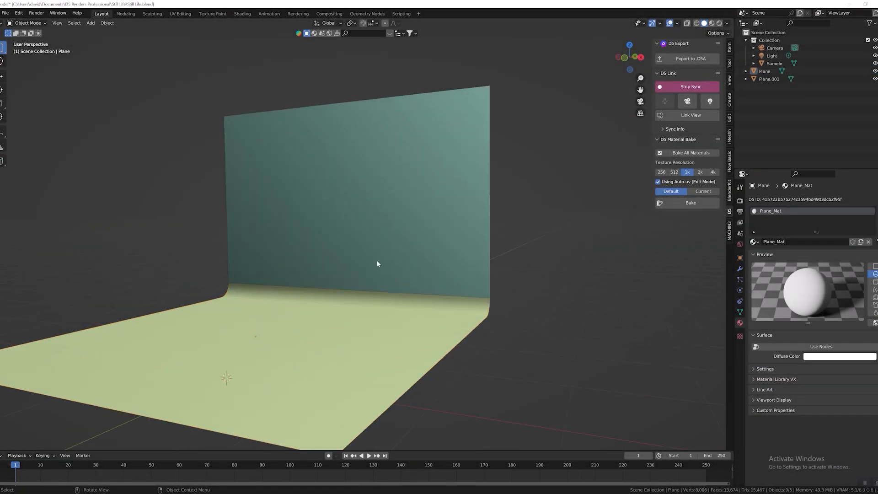
{"action": "middle_click_drag", "start_coordinate": [378, 263], "coordinate": [327, 259]}
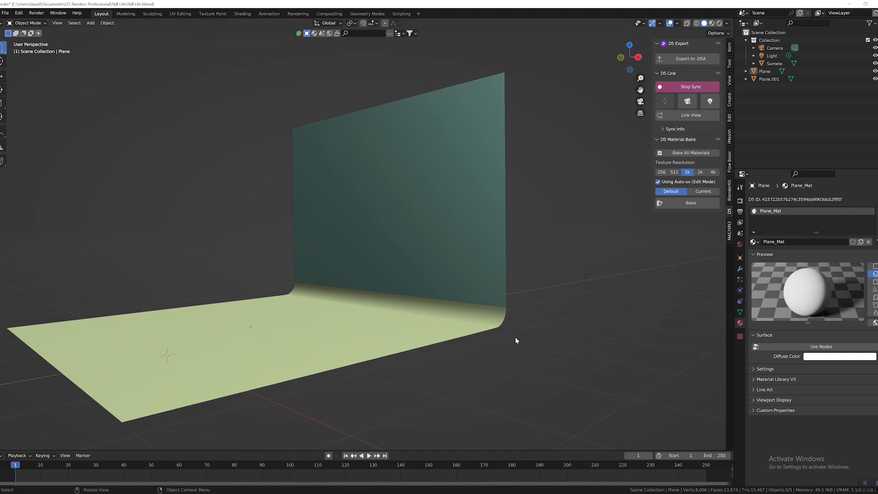
{"action": "middle_click_drag", "start_coordinate": [237, 283], "coordinate": [485, 310]}
{"action": "scroll", "coordinate": [274, 291], "scroll_direction": "down", "scroll_amount": 5}
{"action": "scroll", "coordinate": [224, 272], "scroll_direction": "up", "scroll_amount": 5}
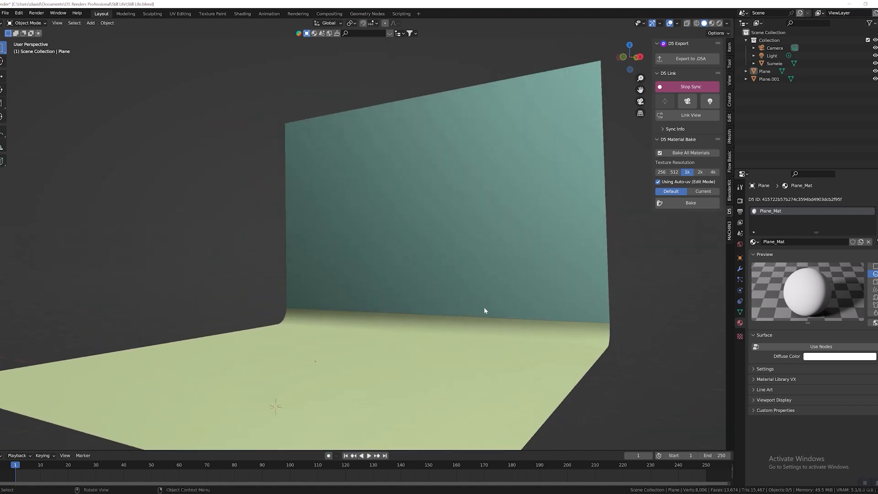
Step: Switch to File Explorer to look over the downloaded model files, and return to Blender
{"action": "left_click", "coordinate": [5, 14]}
{"action": "key", "text": "alt+Tab"}
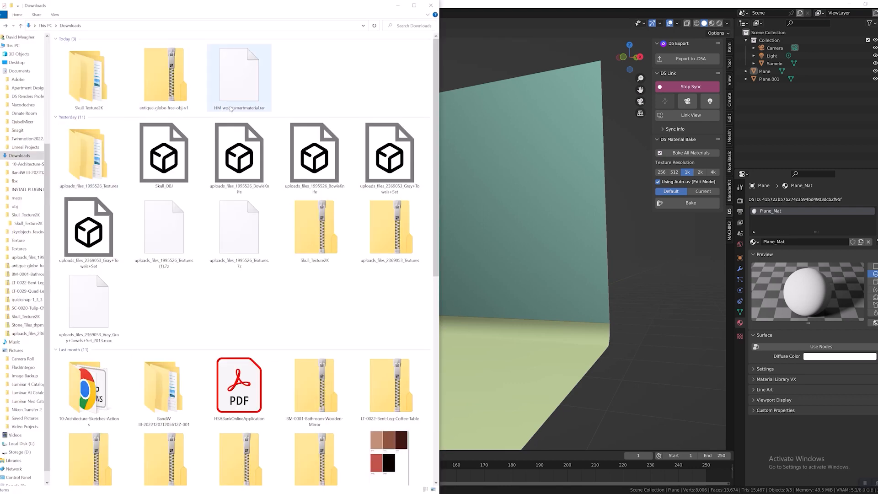
{"action": "left_click", "coordinate": [398, 6]}
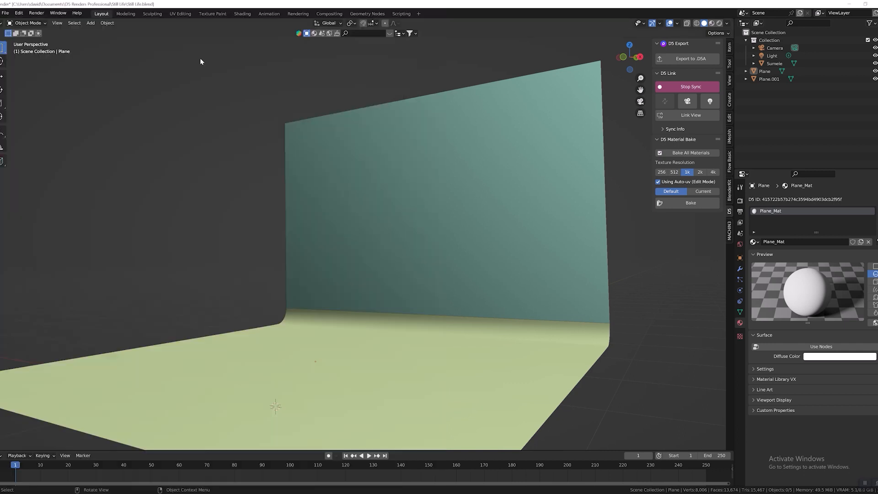
Step: Import Skull_OBJ.OBJ from the Downloads folder as a Wavefront OBJ and frame it in the viewport
{"action": "left_click", "coordinate": [5, 13]}
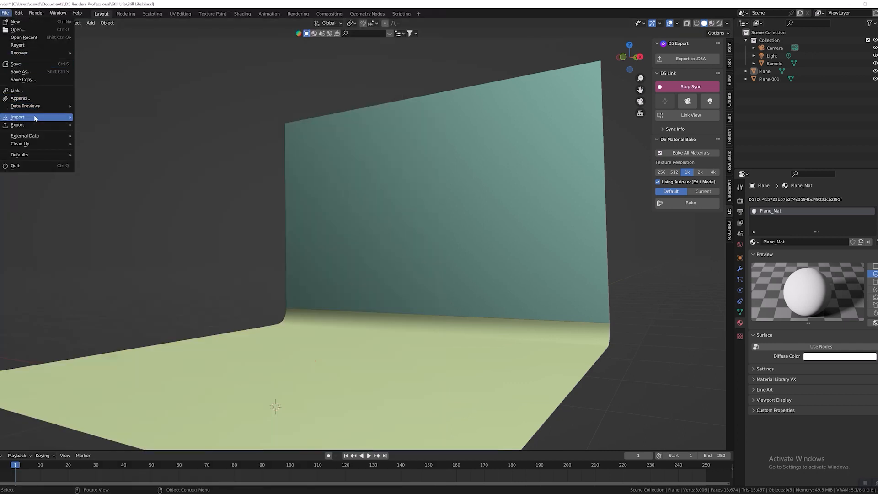
{"action": "mouse_move", "coordinate": [32, 117]}
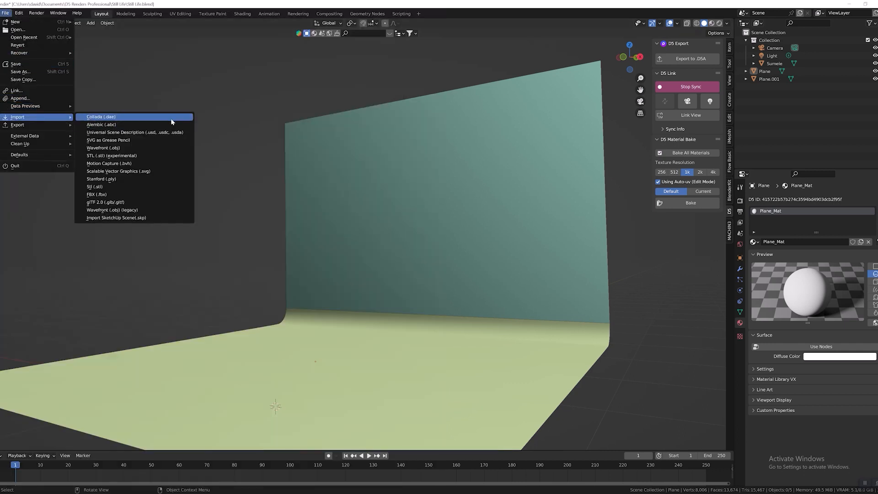
{"action": "left_click", "coordinate": [103, 150]}
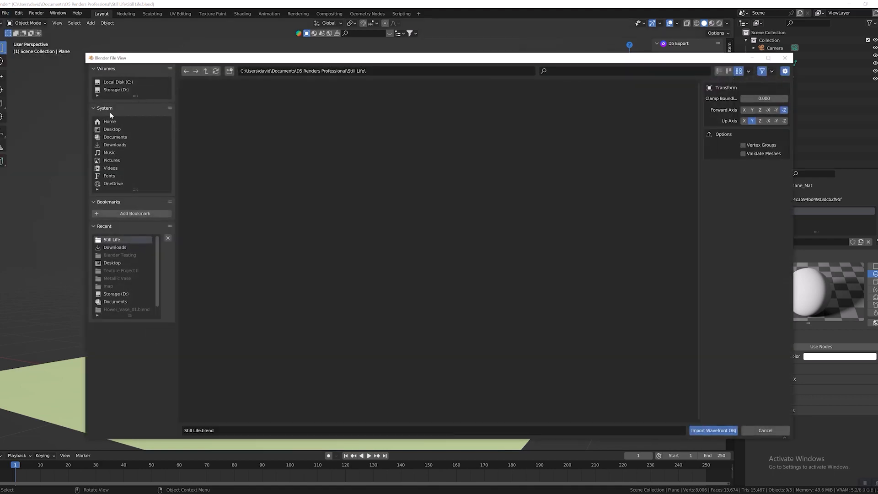
{"action": "left_click", "coordinate": [112, 137]}
{"action": "left_click", "coordinate": [111, 123]}
{"action": "left_click", "coordinate": [113, 137]}
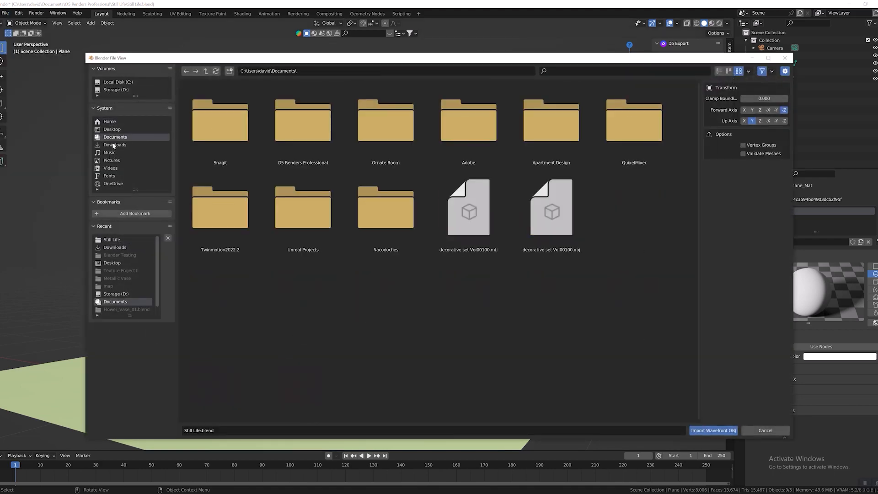
{"action": "left_click", "coordinate": [113, 145]}
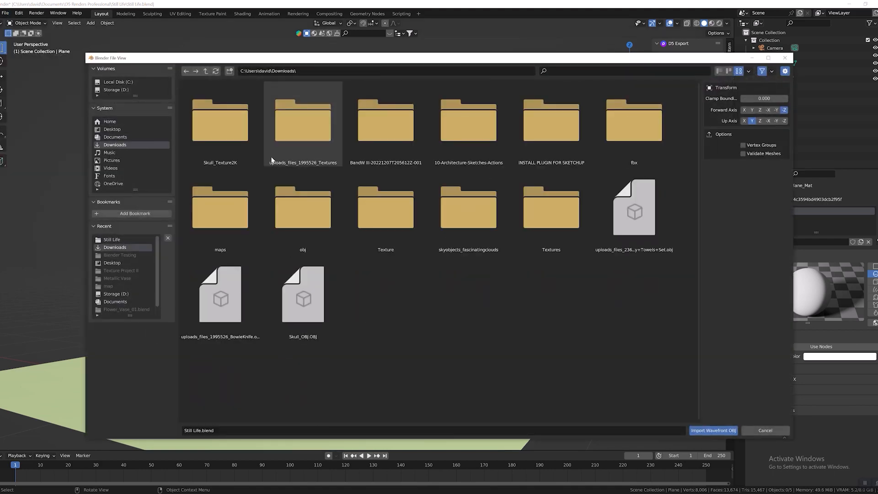
{"action": "double_click", "coordinate": [320, 298]}
{"action": "key", "text": "KP_Decimal"}
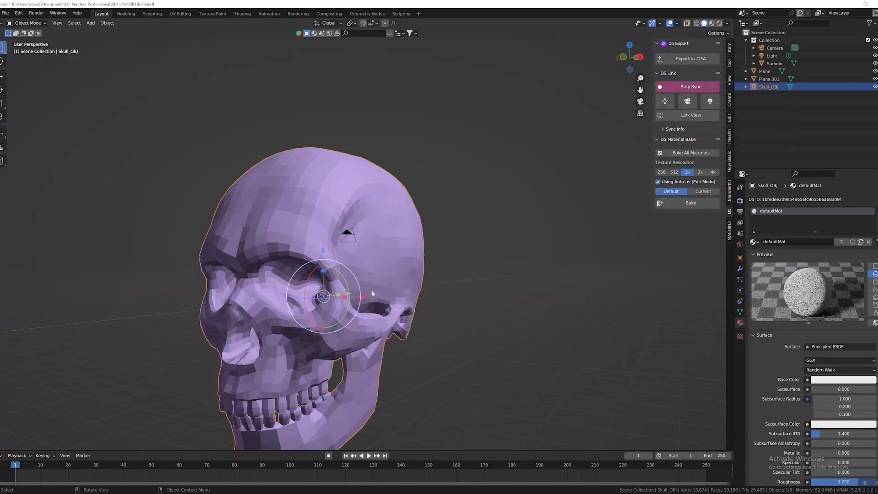
Step: Scale the imported skull down in two passes, the second by about 0.17, to bring it near human head size
{"action": "scroll", "coordinate": [372, 290], "scroll_direction": "down", "scroll_amount": 3}
{"action": "middle_click_drag", "start_coordinate": [371, 290], "coordinate": [355, 296]}
{"action": "key", "text": "s"}
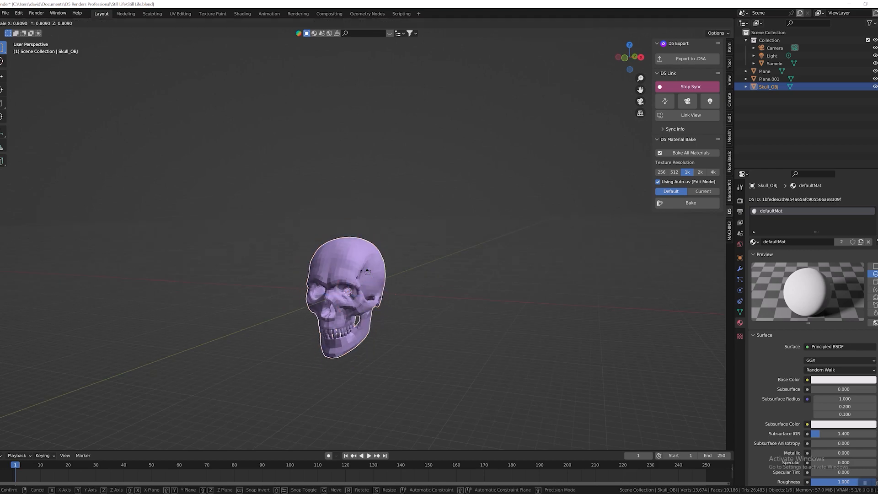
{"action": "left_click", "coordinate": [348, 289]}
{"action": "scroll", "coordinate": [348, 289], "scroll_direction": "up", "scroll_amount": 8}
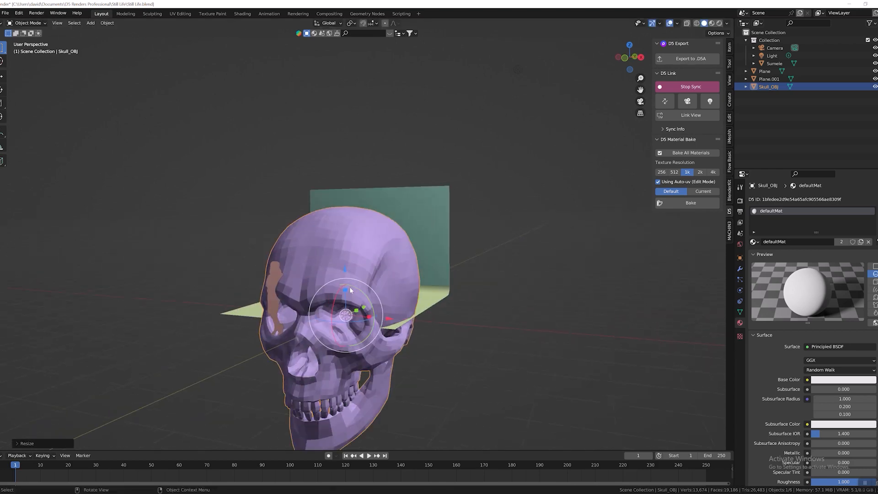
{"action": "key", "text": "s"}
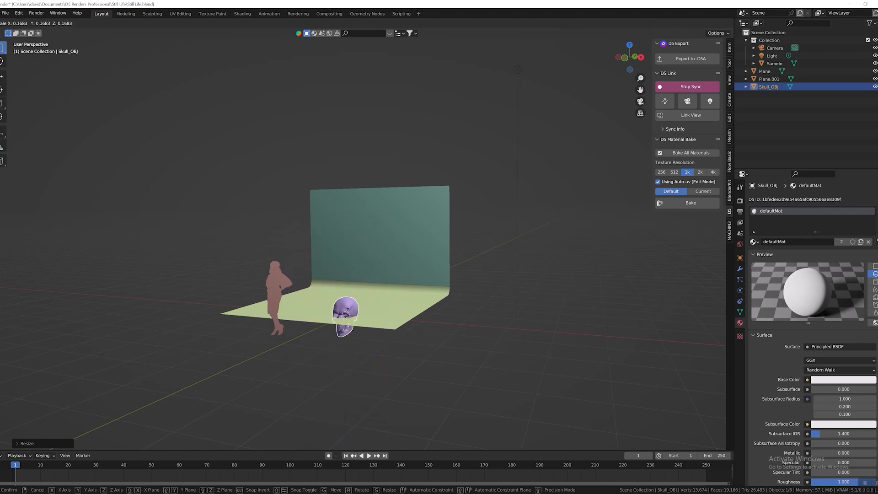
{"action": "left_click", "coordinate": [346, 315]}
Step: Raise the skull to the standing woman figure's head height and shift it forward off the floor plane toward her
{"action": "scroll", "coordinate": [347, 316], "scroll_direction": "up", "scroll_amount": 3}
{"action": "middle_click_drag", "start_coordinate": [346, 315], "coordinate": [311, 315]}
{"action": "key", "text": "g"}
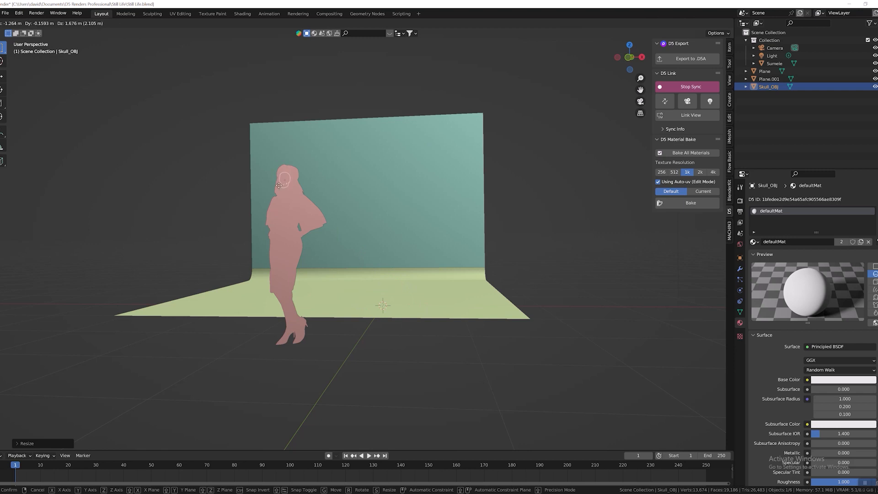
{"action": "left_click", "coordinate": [279, 181]}
{"action": "middle_click_drag", "start_coordinate": [350, 241], "coordinate": [333, 267]}
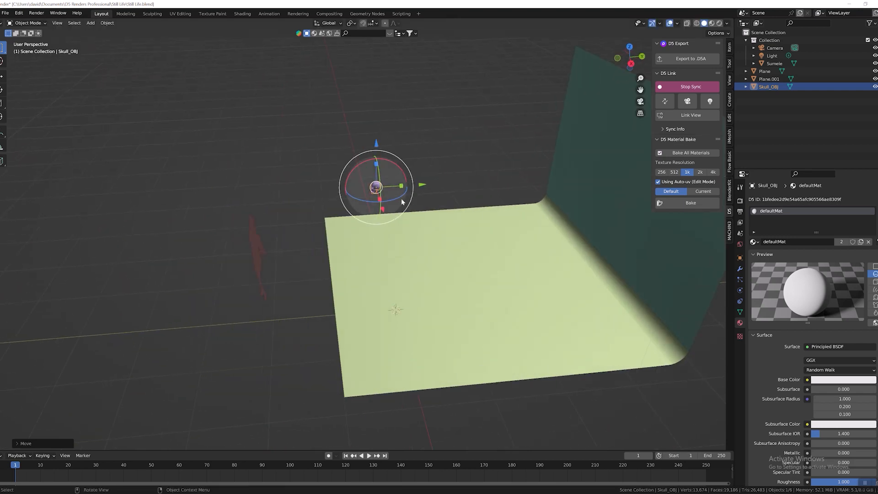
{"action": "left_click_drag", "start_coordinate": [422, 187], "coordinate": [284, 198]}
{"action": "middle_click_drag", "start_coordinate": [238, 250], "coordinate": [325, 206]}
{"action": "scroll", "coordinate": [325, 206], "scroll_direction": "up", "scroll_amount": 4}
{"action": "left_click_drag", "start_coordinate": [325, 187], "coordinate": [428, 184]}
{"action": "left_click_drag", "start_coordinate": [381, 138], "coordinate": [380, 175]}
Step: Fine-tune the skull's depth and sideways position so it lines up with the woman figure's head
{"action": "middle_click_drag", "start_coordinate": [432, 243], "coordinate": [350, 250]}
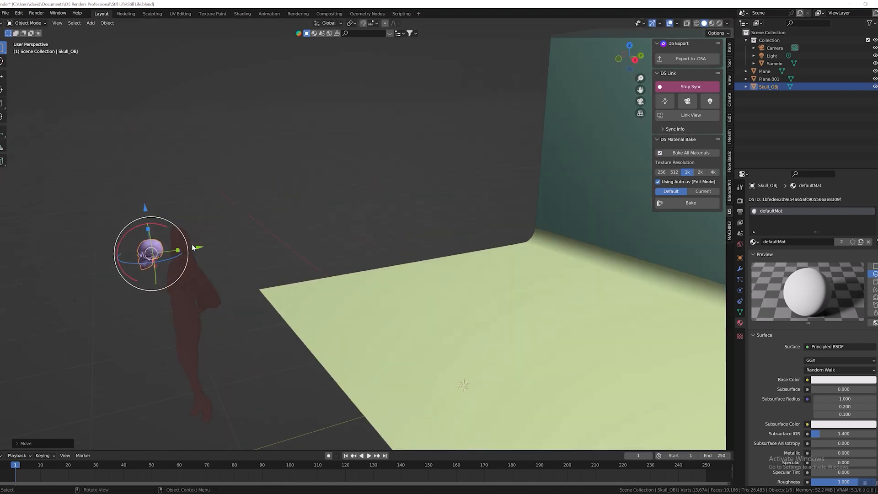
{"action": "left_click_drag", "start_coordinate": [198, 249], "coordinate": [227, 249]}
{"action": "middle_click_drag", "start_coordinate": [302, 249], "coordinate": [393, 247]}
{"action": "scroll", "coordinate": [444, 222], "scroll_direction": "up", "scroll_amount": 3}
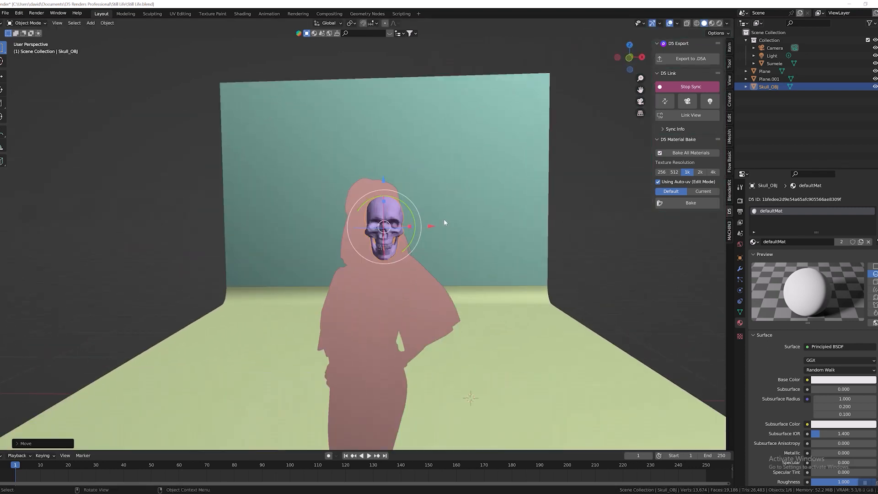
{"action": "left_click_drag", "start_coordinate": [430, 227], "coordinate": [419, 227]}
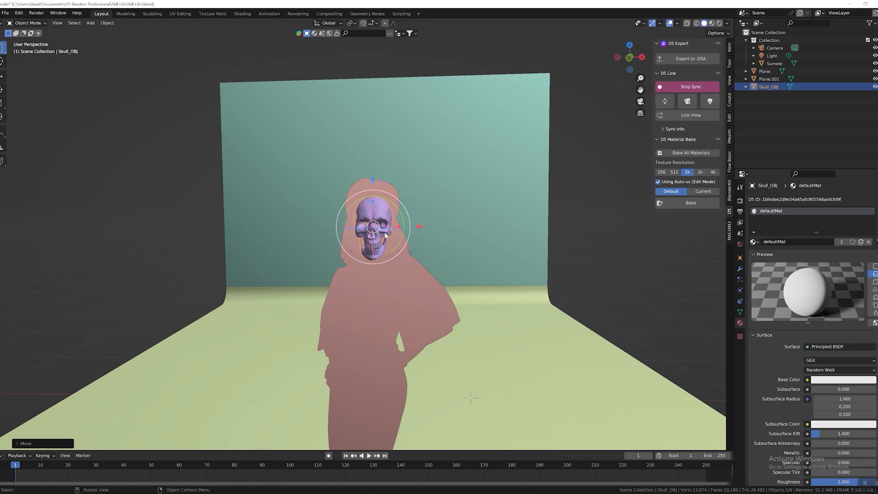
Step: Scale the skull up by about 1.08 to match the woman figure's head size
{"action": "middle_click_drag", "start_coordinate": [385, 235], "coordinate": [379, 210]}
{"action": "key", "text": "s"}
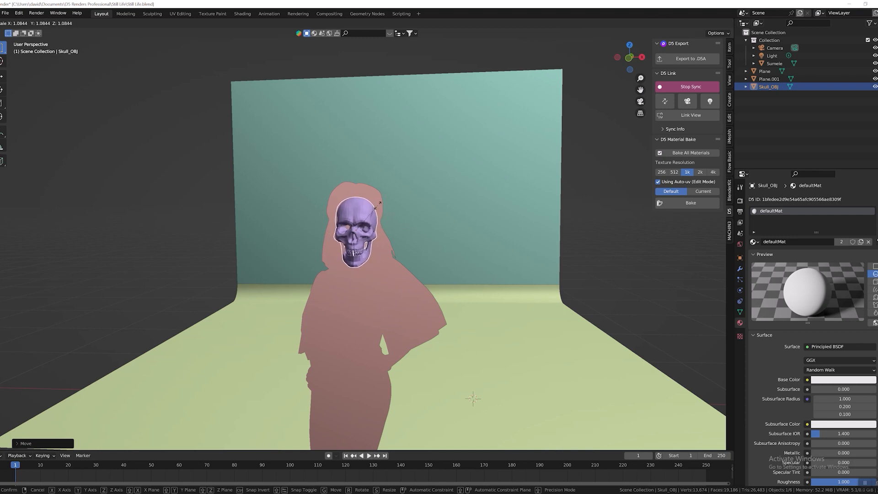
{"action": "left_click", "coordinate": [378, 204]}
Step: Move the skull along the Y axis back over the backdrop, floating in front of the wall
{"action": "middle_click_drag", "start_coordinate": [377, 204], "coordinate": [109, 266]}
{"action": "left_click_drag", "start_coordinate": [121, 252], "coordinate": [613, 197]}
{"action": "middle_click_drag", "start_coordinate": [612, 196], "coordinate": [424, 232]}
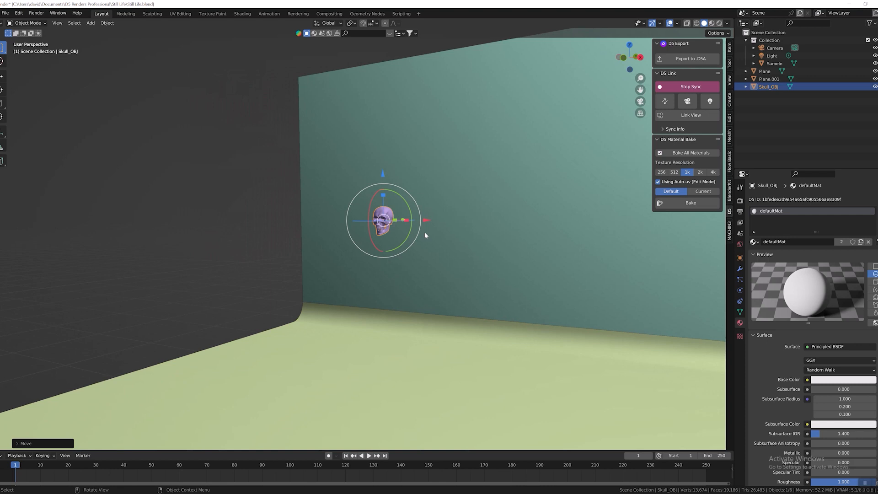
{"action": "scroll", "coordinate": [398, 222], "scroll_direction": "up", "scroll_amount": 4}
{"action": "scroll", "coordinate": [399, 222], "scroll_direction": "down", "scroll_amount": 2}
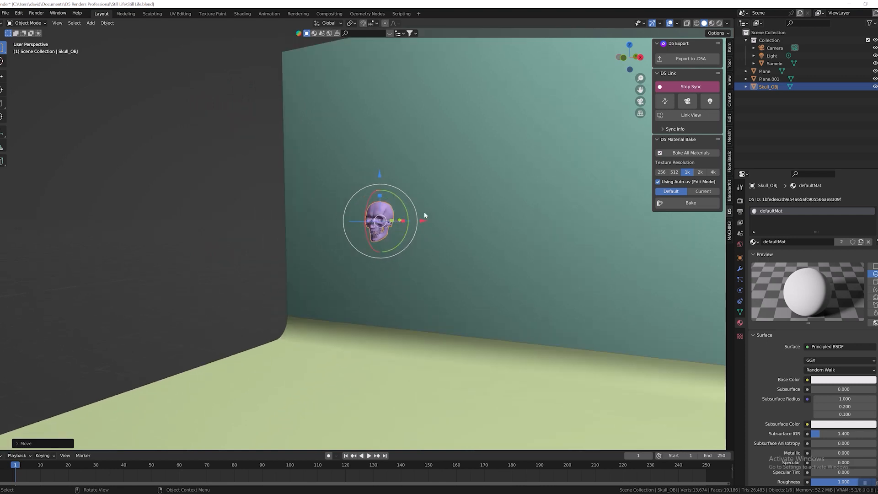
Step: Sync the updated model to D5 Render and inspect the skull and its material there
{"action": "left_click", "coordinate": [667, 102]}
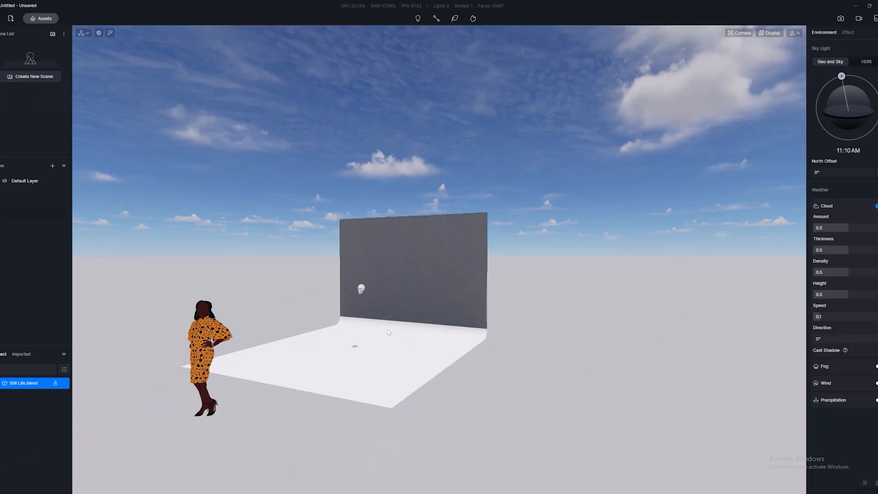
{"action": "scroll", "coordinate": [387, 329], "scroll_direction": "up", "scroll_amount": 3}
{"action": "scroll", "coordinate": [378, 270], "scroll_direction": "up", "scroll_amount": 5}
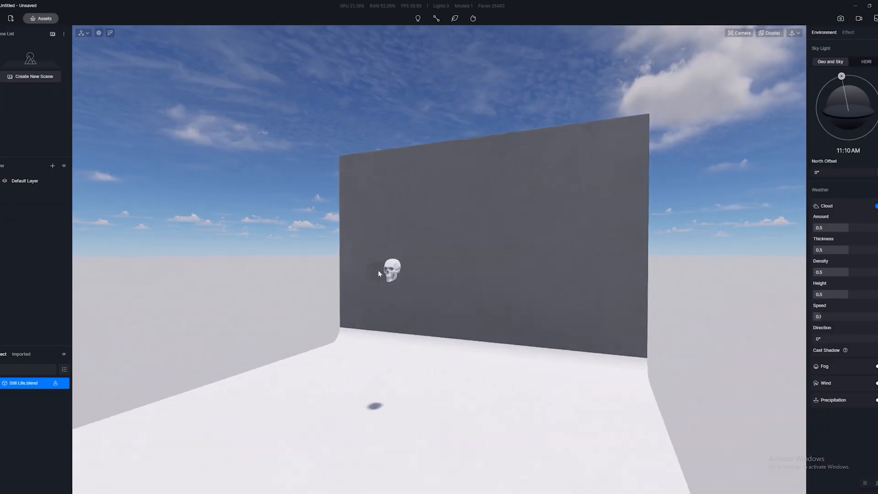
{"action": "left_click", "coordinate": [389, 271]}
{"action": "scroll", "coordinate": [390, 270], "scroll_direction": "up", "scroll_amount": 5}
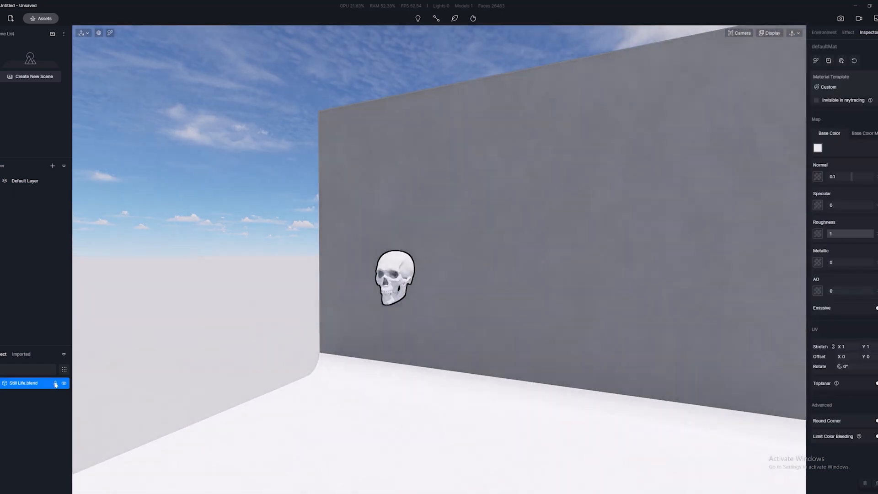
{"action": "left_click", "coordinate": [118, 375]}
{"action": "key", "text": "Escape"}
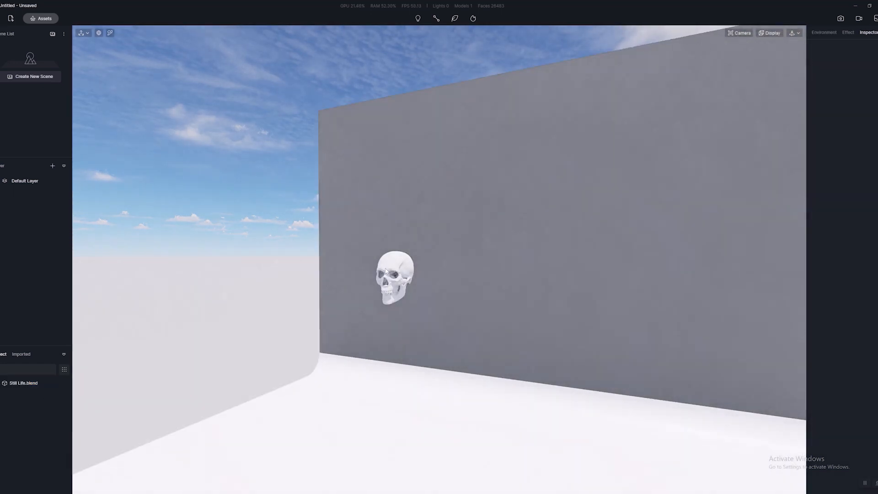
{"action": "scroll", "coordinate": [394, 271], "scroll_direction": "down", "scroll_amount": 3}
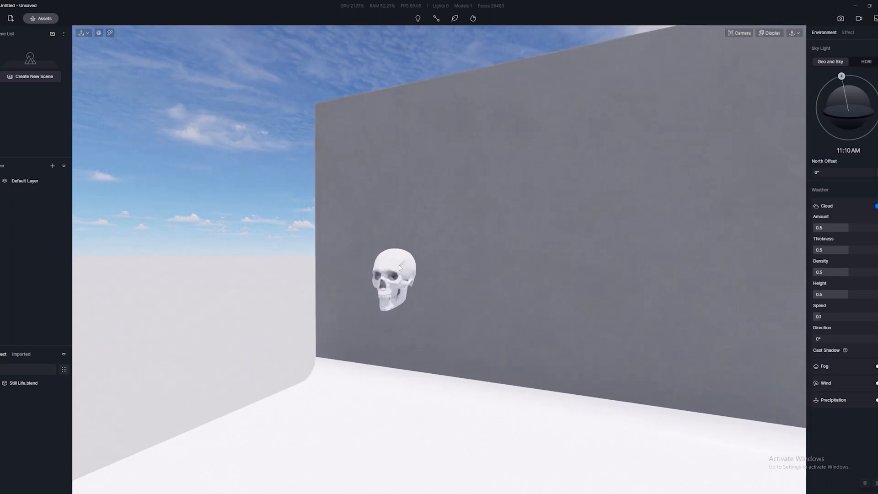
{"action": "scroll", "coordinate": [391, 262], "scroll_direction": "up", "scroll_amount": 2}
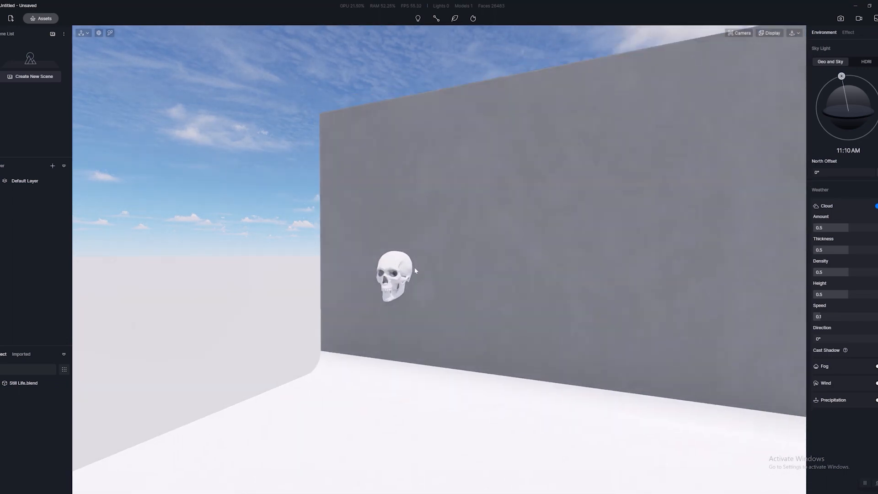
Step: Return to Blender and launch a second Blender instance from the Windows search
{"action": "key", "text": "alt+Tab"}
{"action": "scroll", "coordinate": [421, 260], "scroll_direction": "down", "scroll_amount": 4}
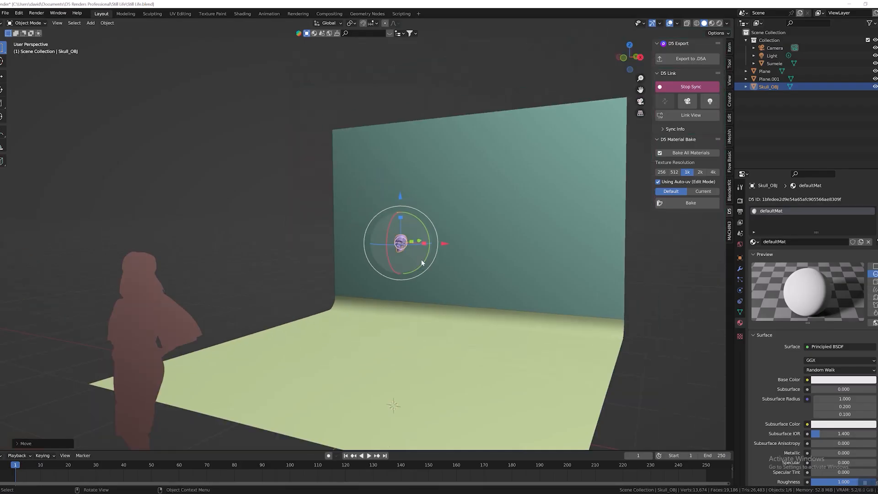
{"action": "scroll", "coordinate": [446, 262], "scroll_direction": "up", "scroll_amount": 2}
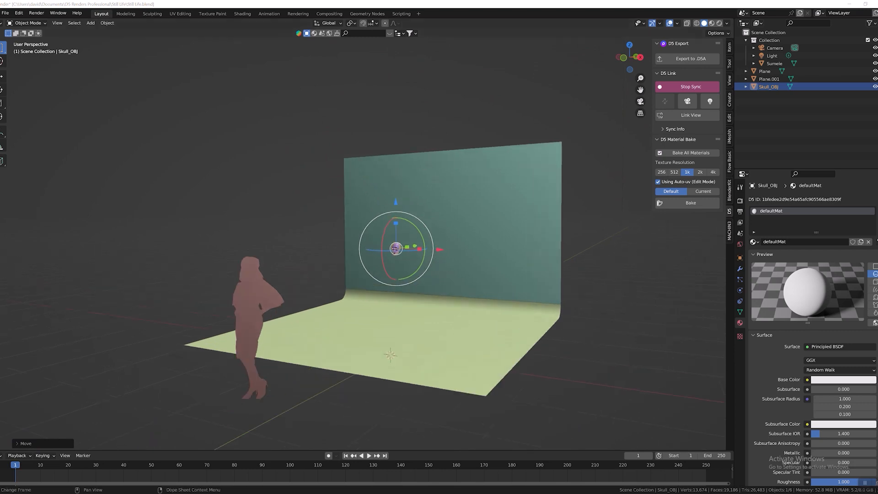
{"action": "key", "text": "super"}
{"action": "type", "text": "ble"}
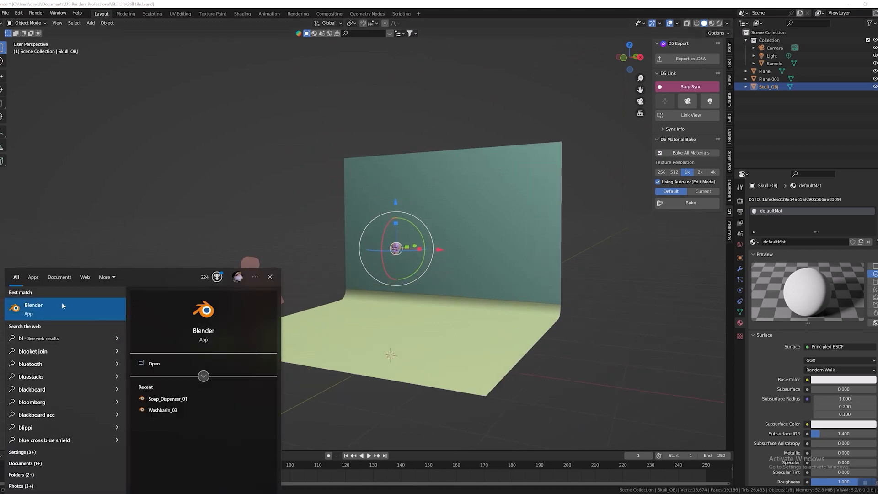
{"action": "left_click", "coordinate": [62, 303]}
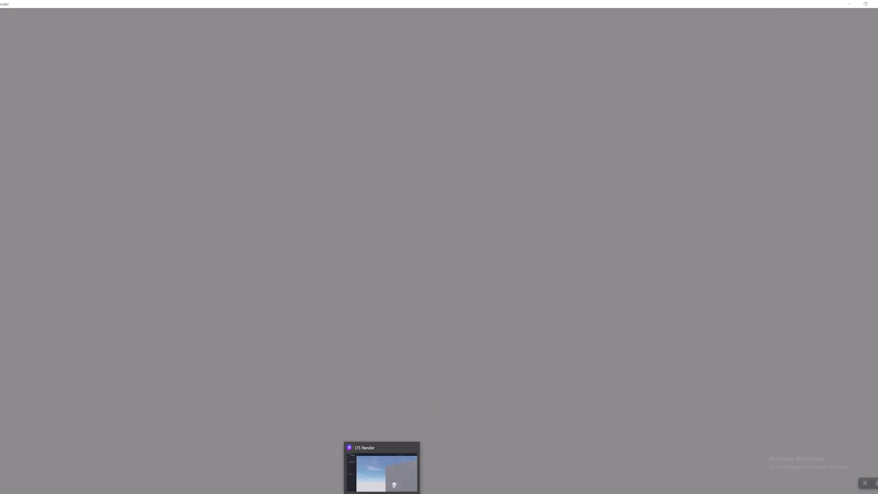
Step: Switch to D5 Render and start a new project, discarding the unsaved one
{"action": "left_click", "coordinate": [394, 485]}
{"action": "left_click", "coordinate": [2, 20]}
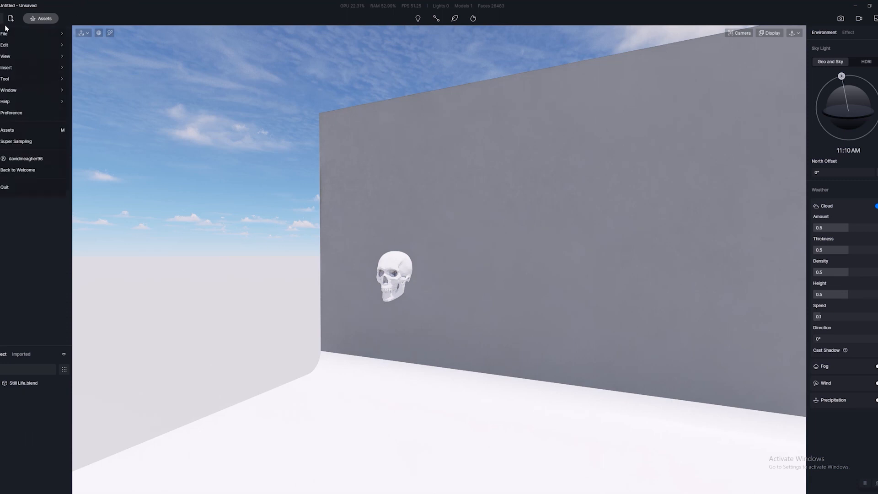
{"action": "mouse_move", "coordinate": [30, 31]}
{"action": "left_click", "coordinate": [91, 34]}
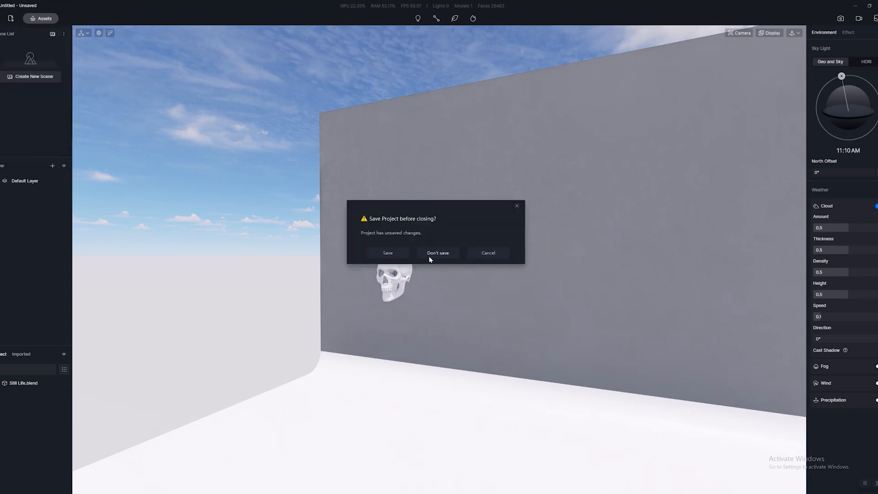
{"action": "left_click", "coordinate": [442, 256]}
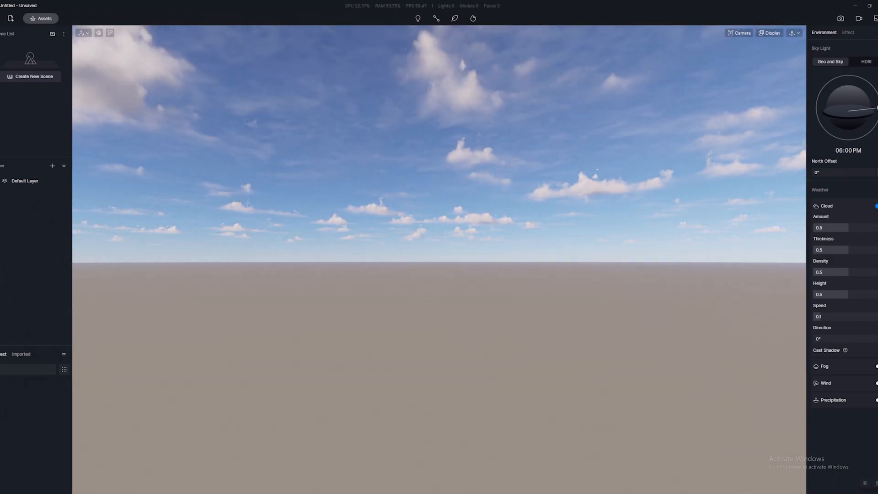
Step: Create a General file in the second Blender window and paste into it the skull copied from the Still Life file
{"action": "left_click", "coordinate": [423, 475]}
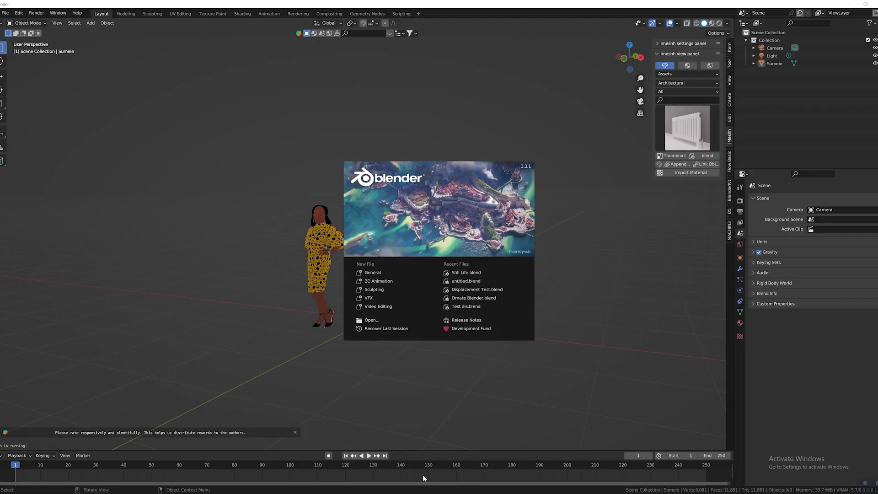
{"action": "left_click", "coordinate": [383, 275]}
{"action": "mouse_move", "coordinate": [396, 492]}
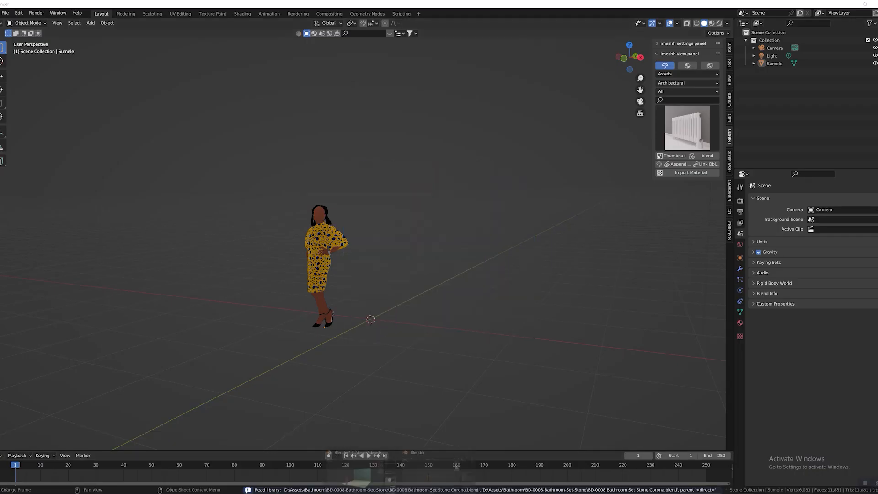
{"action": "left_click", "coordinate": [362, 469]}
{"action": "scroll", "coordinate": [399, 250], "scroll_direction": "up", "scroll_amount": 3}
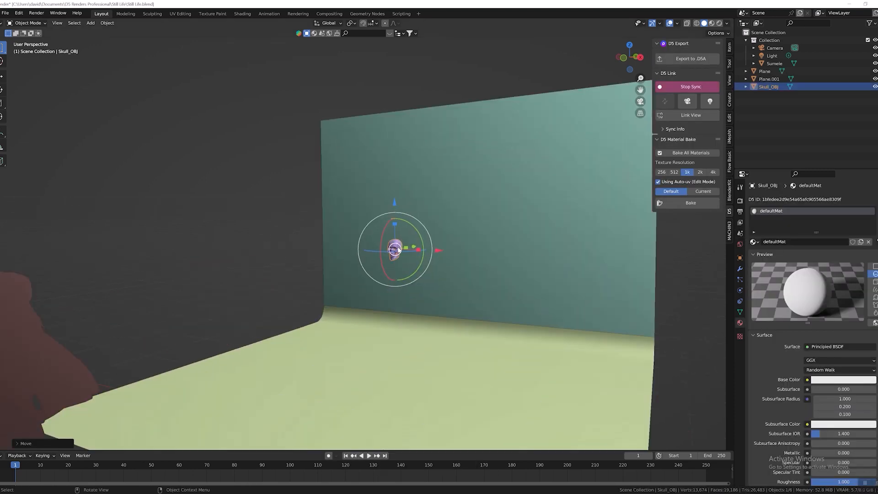
{"action": "key", "text": "ctrl"}
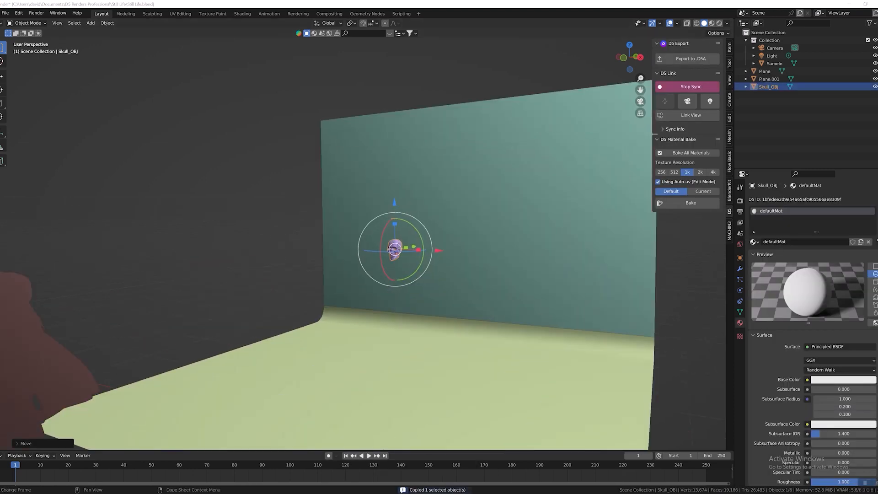
{"action": "mouse_move", "coordinate": [396, 492]}
{"action": "left_click", "coordinate": [432, 471]}
{"action": "key", "text": "ctrl+v"}
{"action": "scroll", "coordinate": [392, 265], "scroll_direction": "up", "scroll_amount": 8}
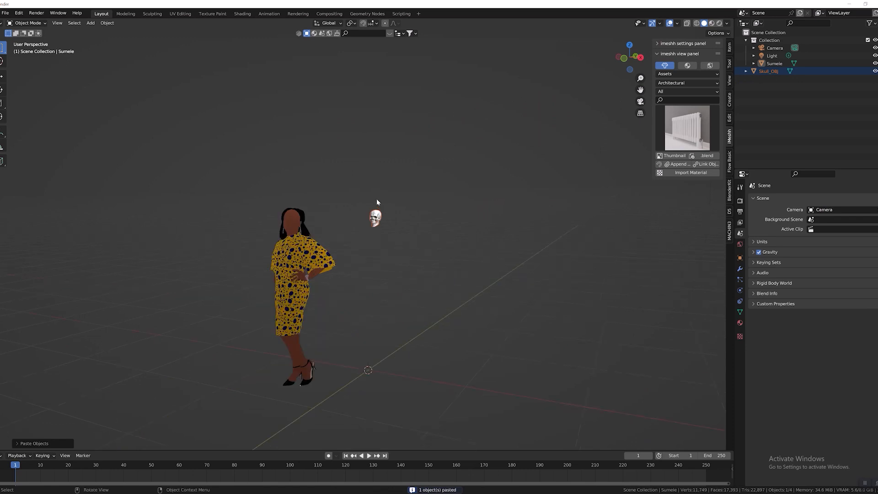
Step: Delete the default human figure from the new file, select the pasted skull and view it close up
{"action": "left_click", "coordinate": [177, 300]}
{"action": "scroll", "coordinate": [176, 300], "scroll_direction": "down", "scroll_amount": 3}
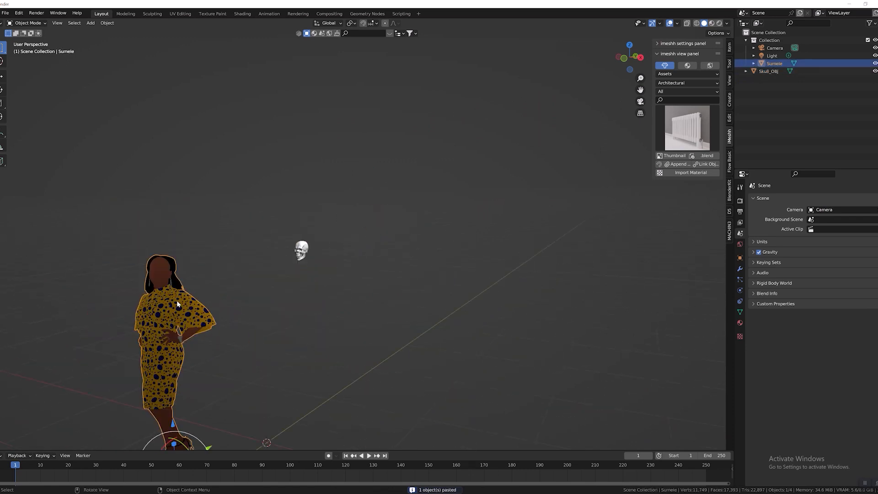
{"action": "key", "text": "Delete"}
{"action": "scroll", "coordinate": [195, 297], "scroll_direction": "up", "scroll_amount": 2}
{"action": "left_click", "coordinate": [352, 229]}
{"action": "scroll", "coordinate": [352, 230], "scroll_direction": "up", "scroll_amount": 6}
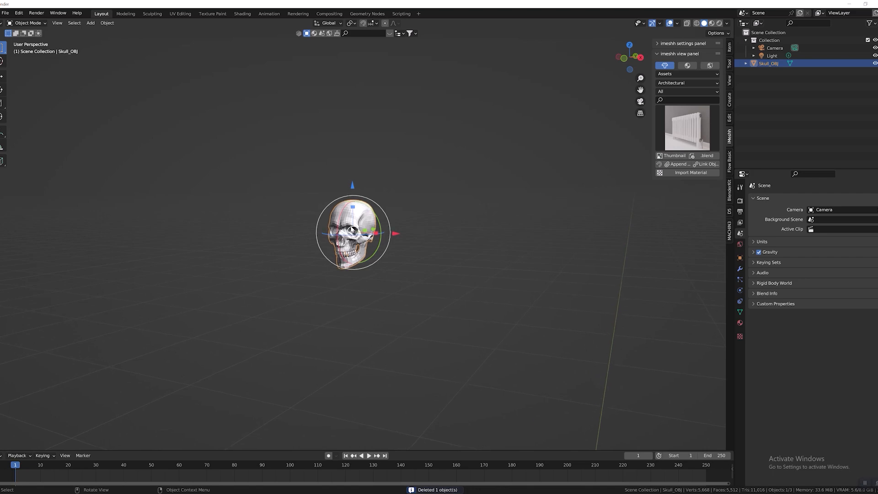
{"action": "scroll", "coordinate": [352, 230], "scroll_direction": "up", "scroll_amount": 8}
{"action": "scroll", "coordinate": [352, 230], "scroll_direction": "down", "scroll_amount": 2}
{"action": "middle_click_drag", "start_coordinate": [352, 230], "coordinate": [311, 220]}
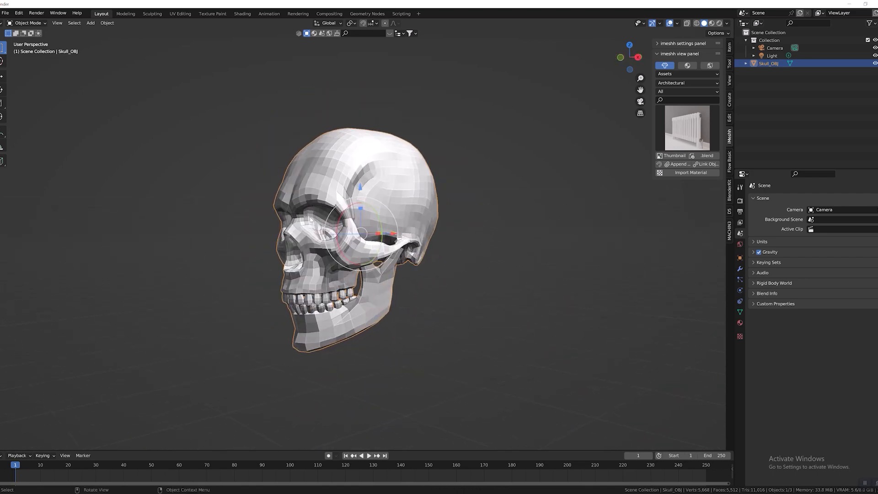
Step: Open the skull's material properties and examine its faceted surface
{"action": "scroll", "coordinate": [493, 222], "scroll_direction": "up", "scroll_amount": 1}
{"action": "middle_click_drag", "start_coordinate": [492, 221], "coordinate": [512, 232]}
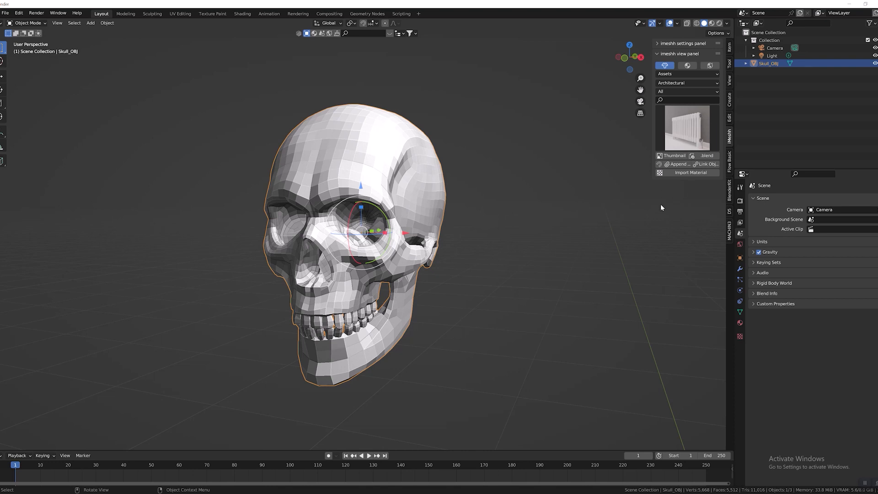
{"action": "left_click", "coordinate": [740, 323]}
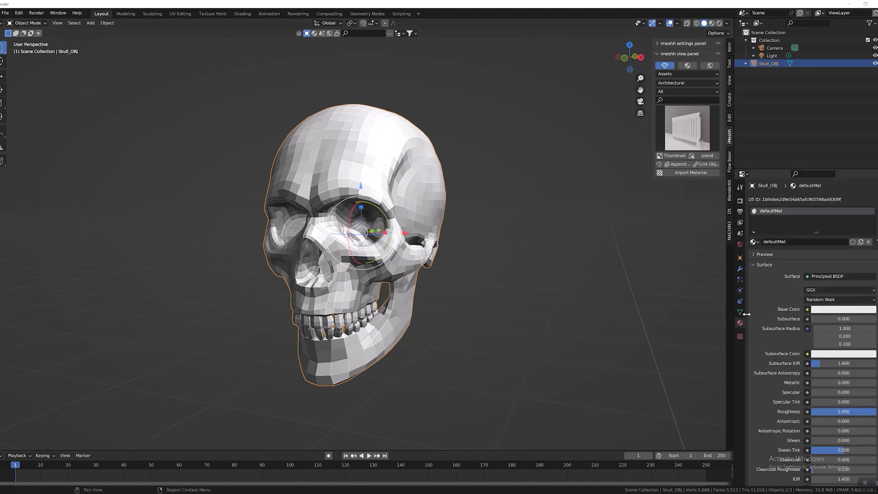
{"action": "scroll", "coordinate": [335, 160], "scroll_direction": "up", "scroll_amount": 2}
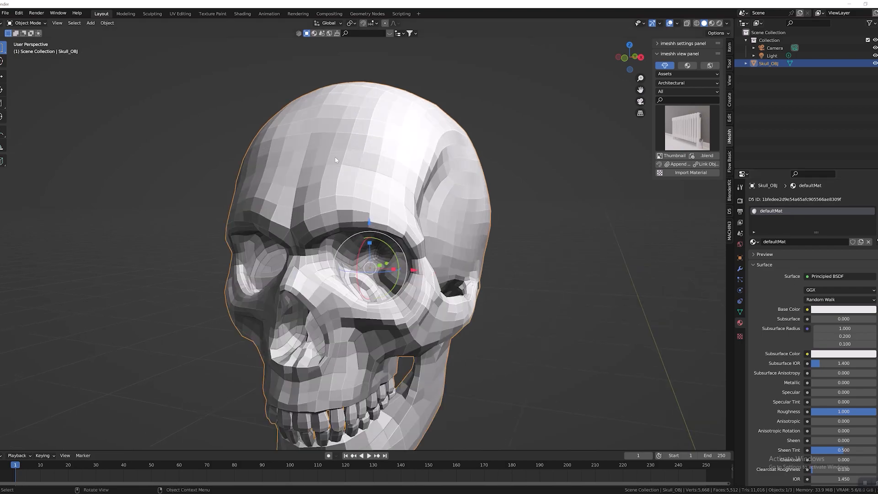
{"action": "mouse_move", "coordinate": [386, 223]}
{"action": "middle_mouse_down"}
{"action": "mouse_move", "coordinate": [194, 183]}
{"action": "mouse_move", "coordinate": [297, 156]}
{"action": "mouse_move", "coordinate": [393, 213]}
{"action": "middle_mouse_up"}
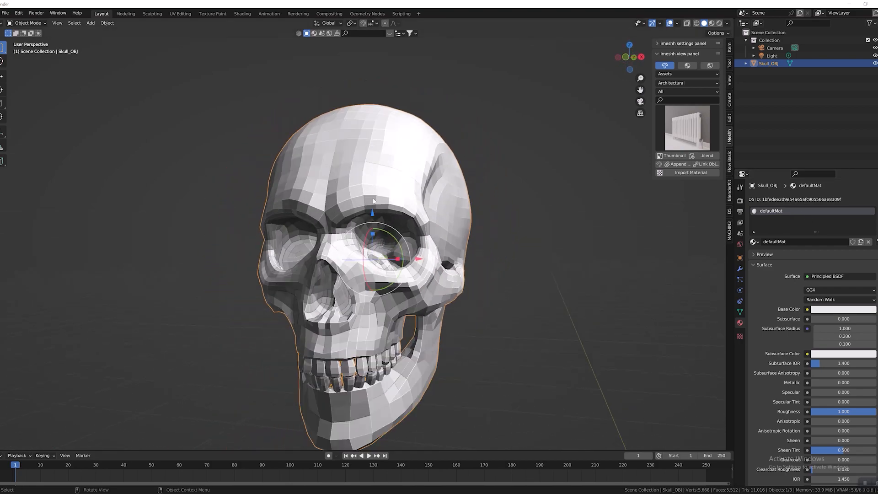
{"action": "scroll", "coordinate": [404, 203], "scroll_direction": "down", "scroll_amount": 2}
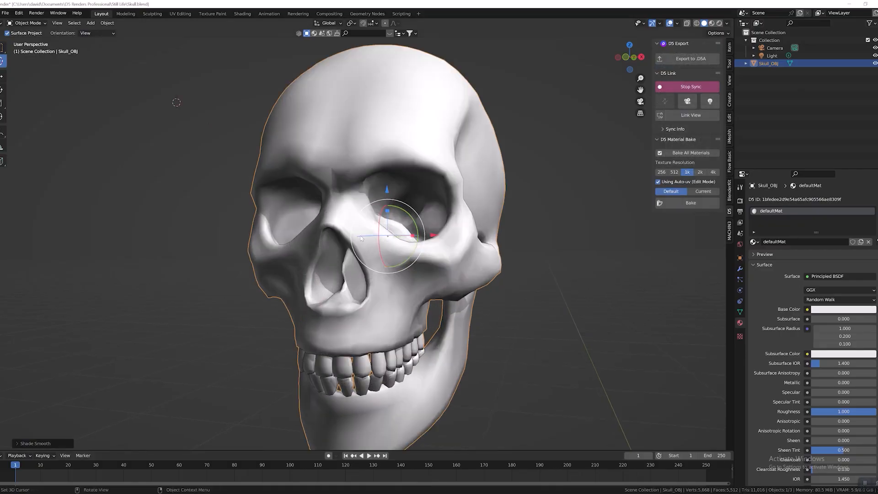
Step: Check the smooth-shaded skull from several angles, switch to D5 Render and inspect the textured skull there
{"action": "mouse_move", "coordinate": [481, 201]}
{"action": "middle_mouse_down"}
{"action": "mouse_move", "coordinate": [220, 202]}
{"action": "mouse_move", "coordinate": [470, 191]}
{"action": "mouse_move", "coordinate": [480, 209]}
{"action": "middle_mouse_up"}
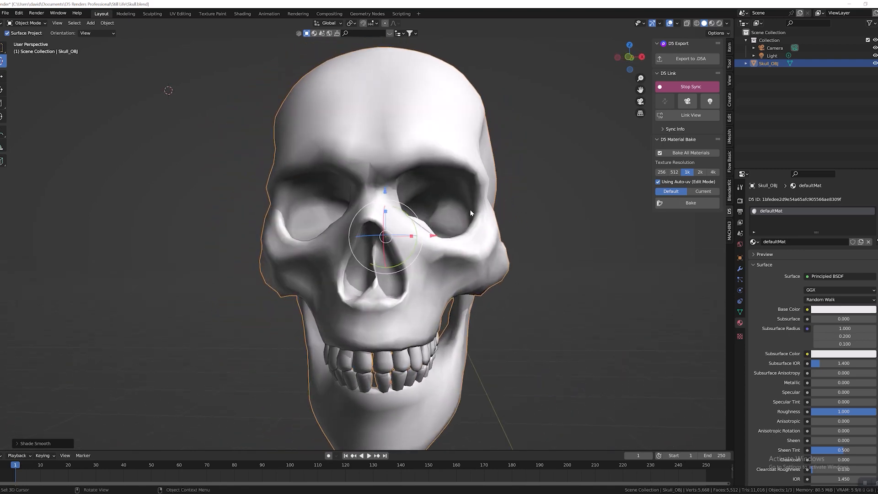
{"action": "scroll", "coordinate": [503, 224], "scroll_direction": "down", "scroll_amount": 2}
{"action": "middle_click_drag", "start_coordinate": [547, 239], "coordinate": [484, 256]}
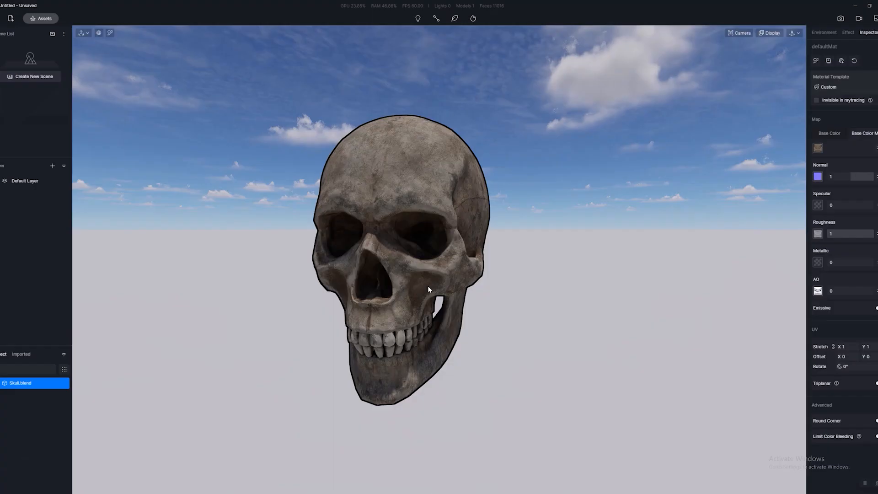
{"action": "scroll", "coordinate": [430, 243], "scroll_direction": "up", "scroll_amount": 5}
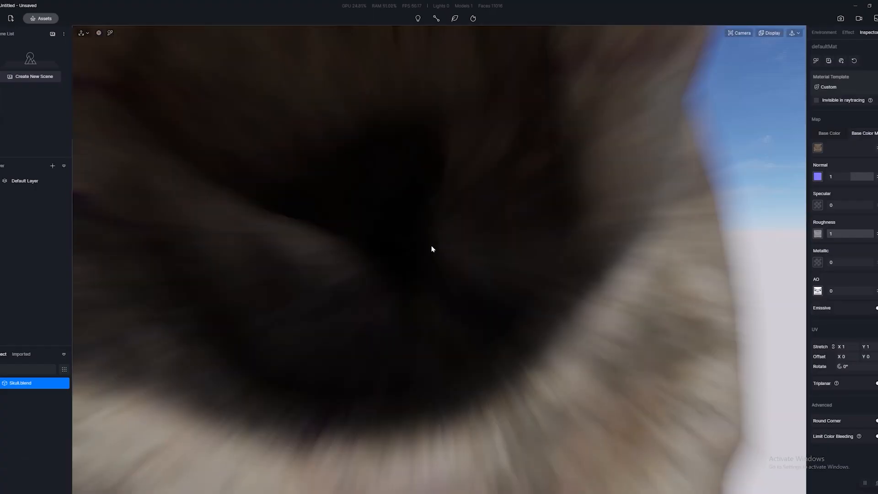
{"action": "scroll", "coordinate": [431, 246], "scroll_direction": "down", "scroll_amount": 5}
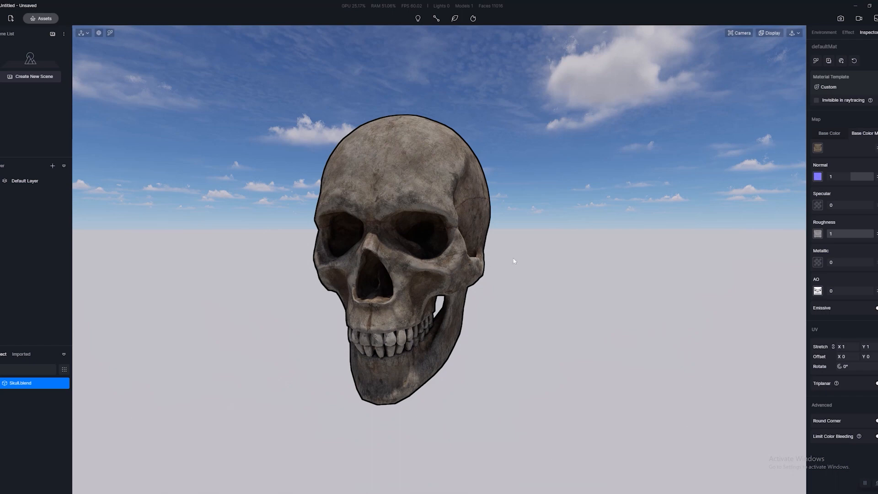
{"action": "mouse_move", "coordinate": [644, 291]}
{"action": "right_mouse_down"}
{"action": "mouse_move", "coordinate": [599, 295]}
{"action": "mouse_move", "coordinate": [646, 289]}
{"action": "right_mouse_up"}
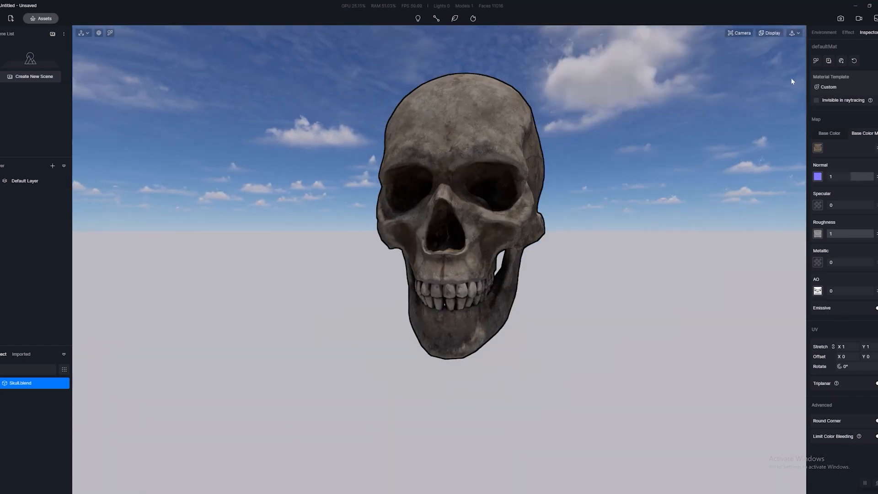
Step: Set the viewport navigation to Fly and add the Skull.blend model to the local assets
{"action": "left_click", "coordinate": [795, 33]}
{"action": "left_click", "coordinate": [787, 54]}
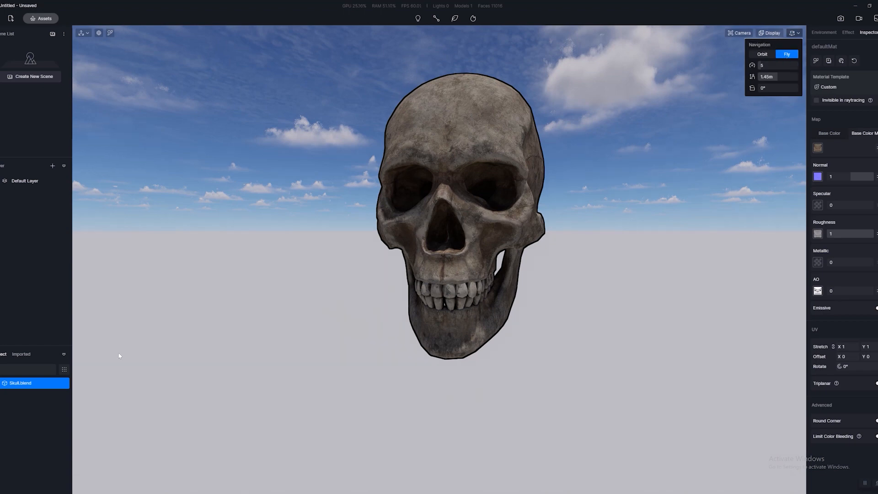
{"action": "right_click", "coordinate": [20, 385]}
{"action": "left_click", "coordinate": [38, 423]}
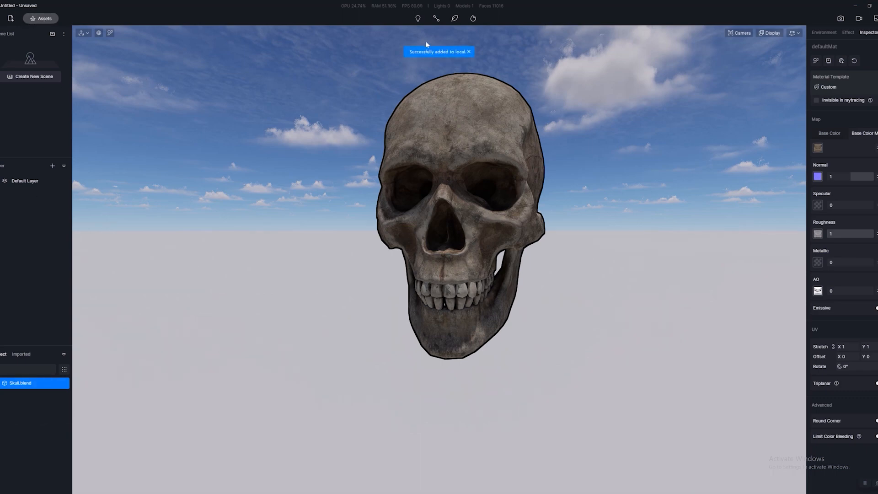
{"action": "left_click", "coordinate": [469, 53]}
{"action": "scroll", "coordinate": [464, 125], "scroll_direction": "down", "scroll_amount": 5}
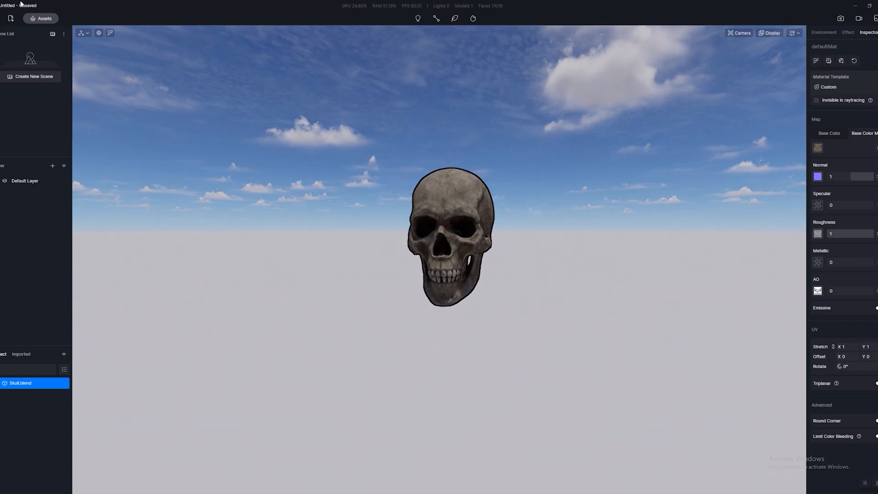
Step: Start a new D5 Render project without saving the current one
{"action": "left_click", "coordinate": [1, 18]}
{"action": "mouse_move", "coordinate": [7, 33]}
{"action": "left_click", "coordinate": [91, 34]}
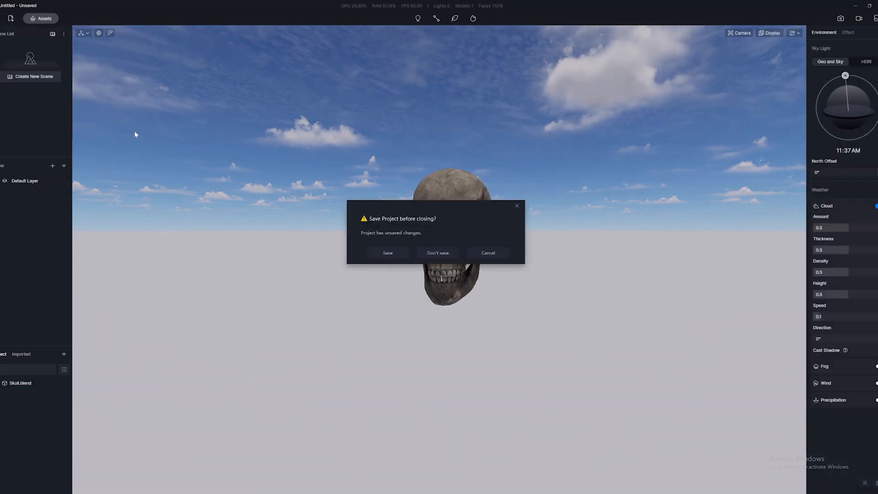
{"action": "left_click", "coordinate": [437, 253]}
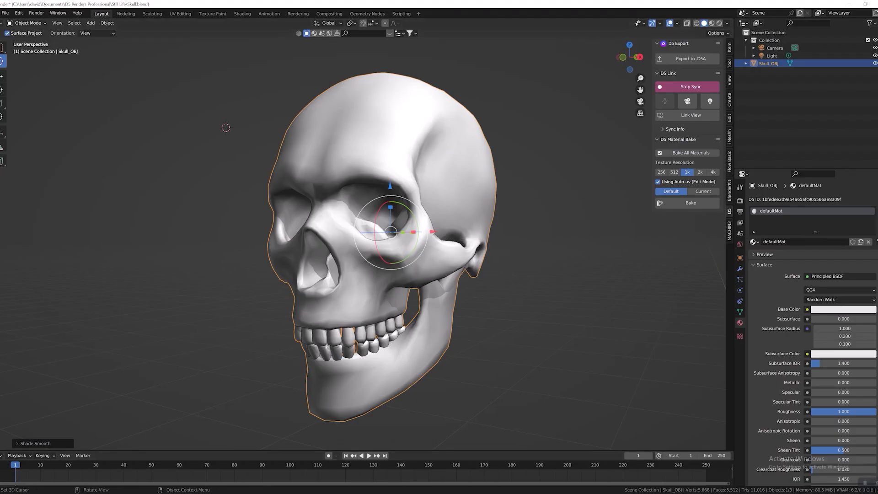
Step: Switch to Blender and create a new General file, discarding the unsaved changes to Skull.blend
{"action": "left_click", "coordinate": [6, 12]}
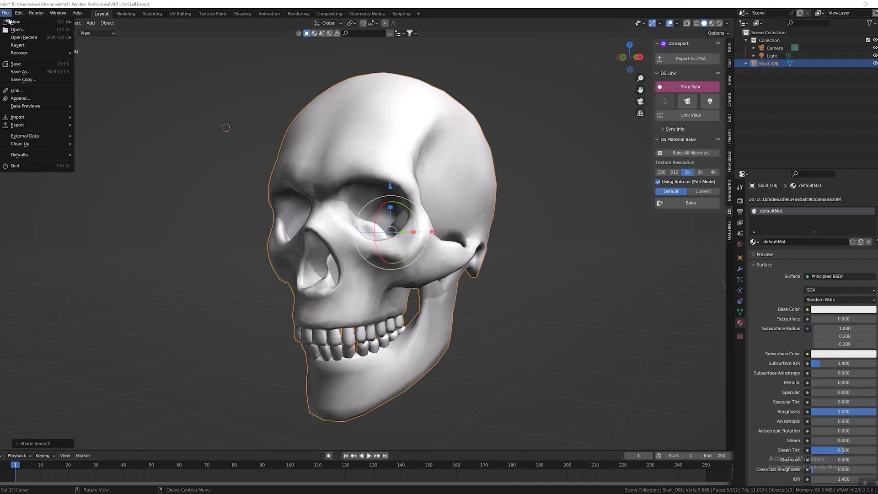
{"action": "mouse_move", "coordinate": [32, 22]}
{"action": "left_click", "coordinate": [114, 23]}
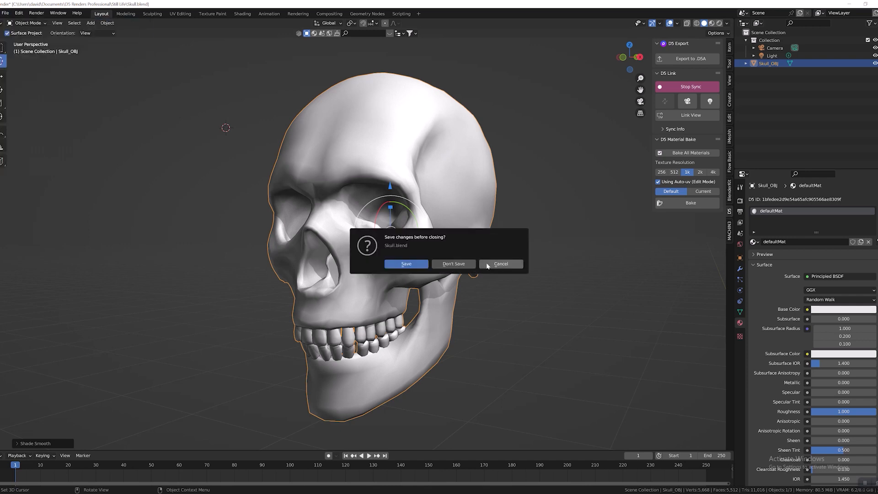
{"action": "left_click", "coordinate": [454, 264]}
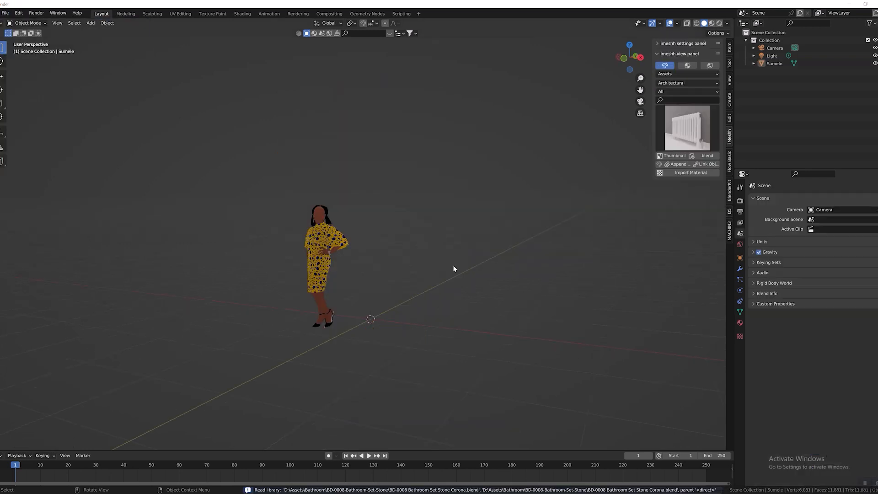
Step: Move the default human figure sideways, away from the scene's centre
{"action": "left_click", "coordinate": [320, 255]}
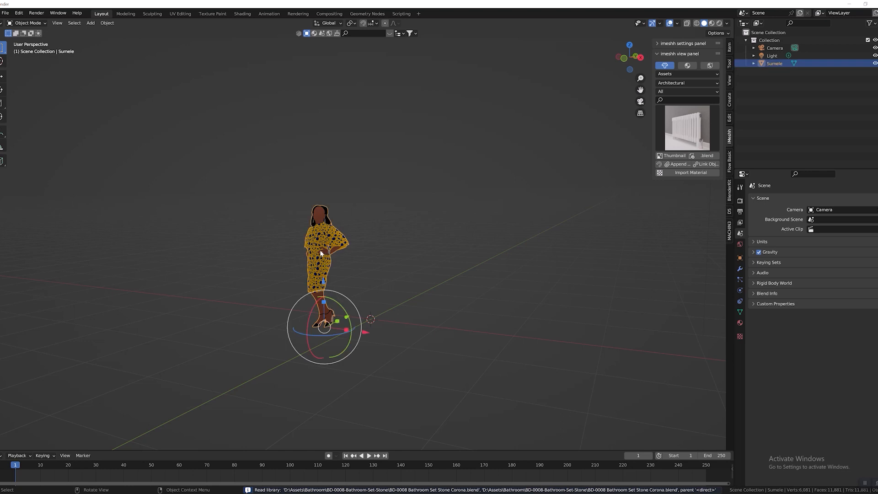
{"action": "key", "text": "g"}
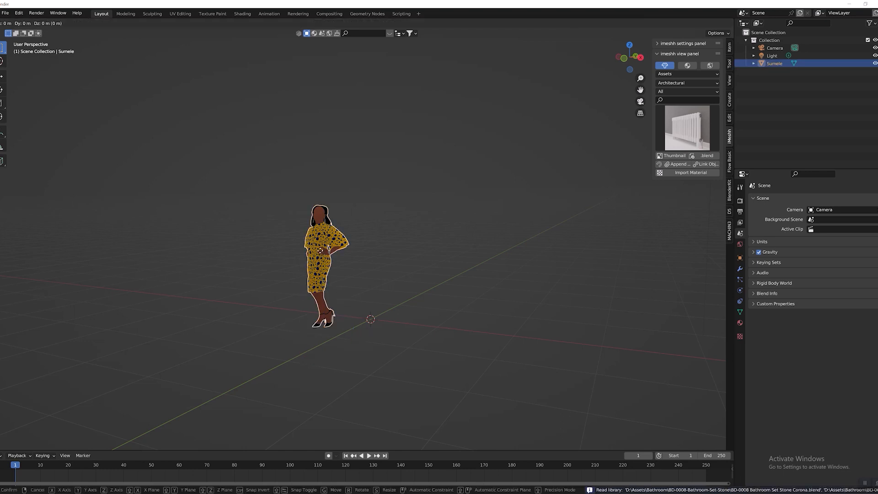
{"action": "left_click", "coordinate": [201, 247]}
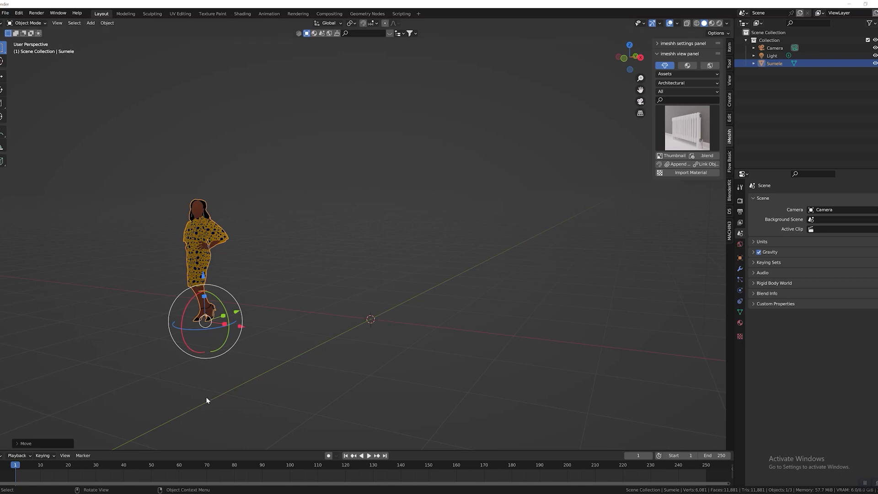
Step: Look through the Downloads folder for the Gray Towels Set model files, and return to the Blender scene
{"action": "left_click", "coordinate": [6, 14]}
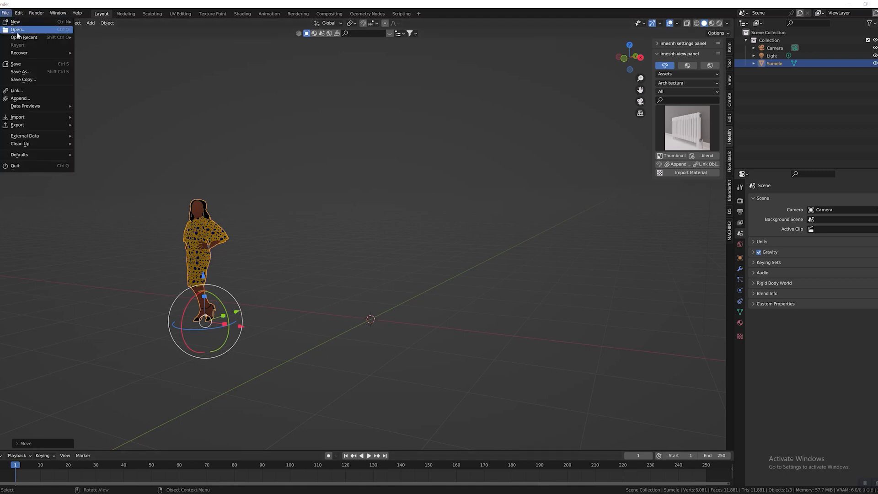
{"action": "mouse_move", "coordinate": [18, 39]}
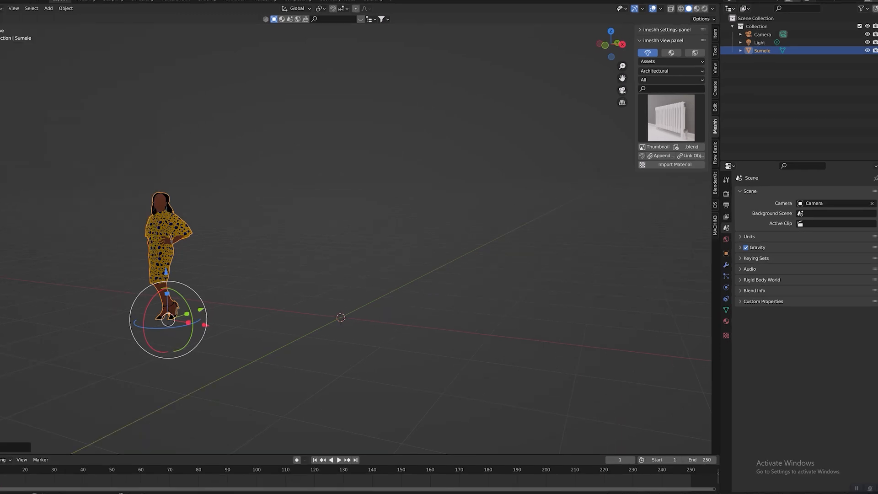
{"action": "key", "text": "alt+Tab"}
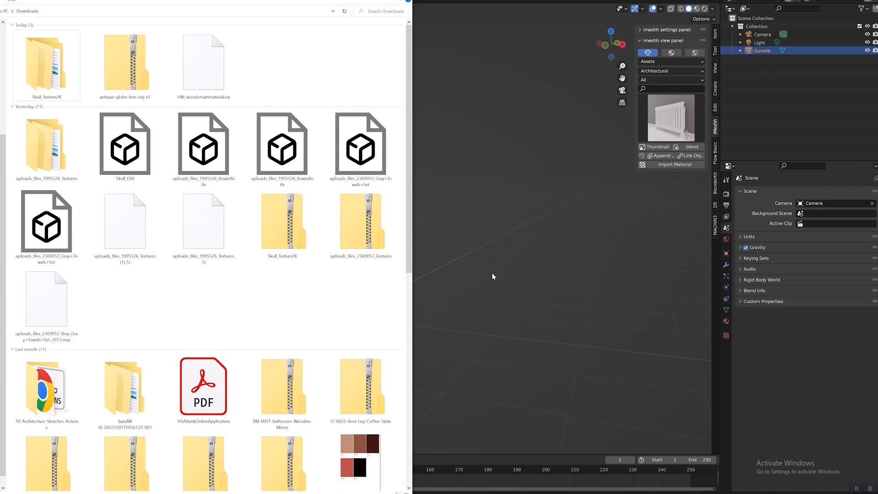
{"action": "left_click_drag", "start_coordinate": [374, 145], "coordinate": [387, 189]}
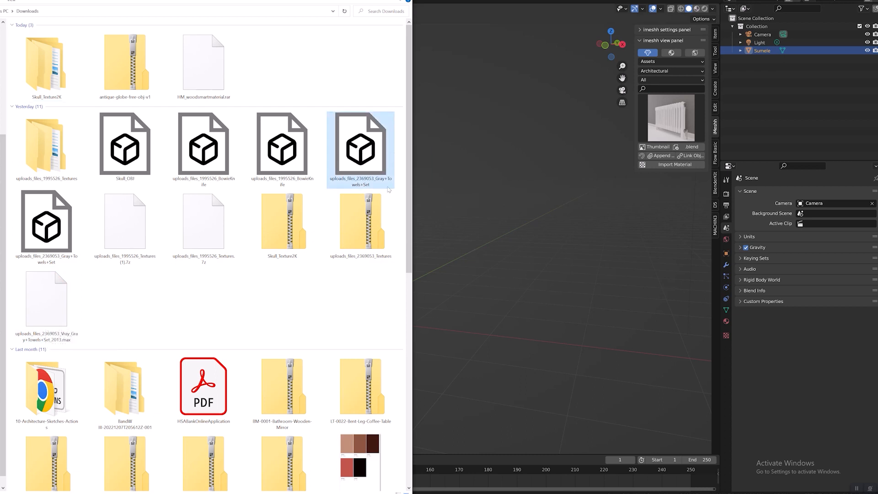
{"action": "key", "text": "alt+Tab"}
{"action": "scroll", "coordinate": [356, 230], "scroll_direction": "down", "scroll_amount": 5}
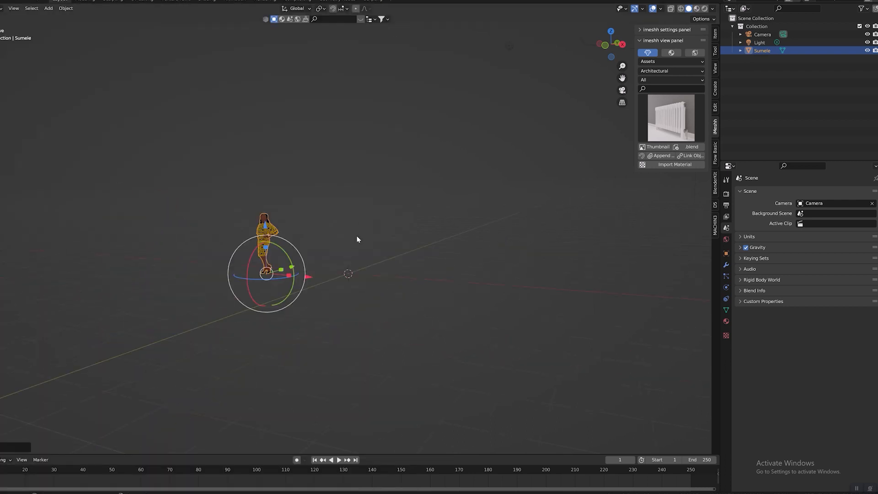
{"action": "scroll", "coordinate": [357, 236], "scroll_direction": "up", "scroll_amount": 2}
{"action": "scroll", "coordinate": [356, 237], "scroll_direction": "down", "scroll_amount": 4}
{"action": "scroll", "coordinate": [355, 235], "scroll_direction": "up", "scroll_amount": 3}
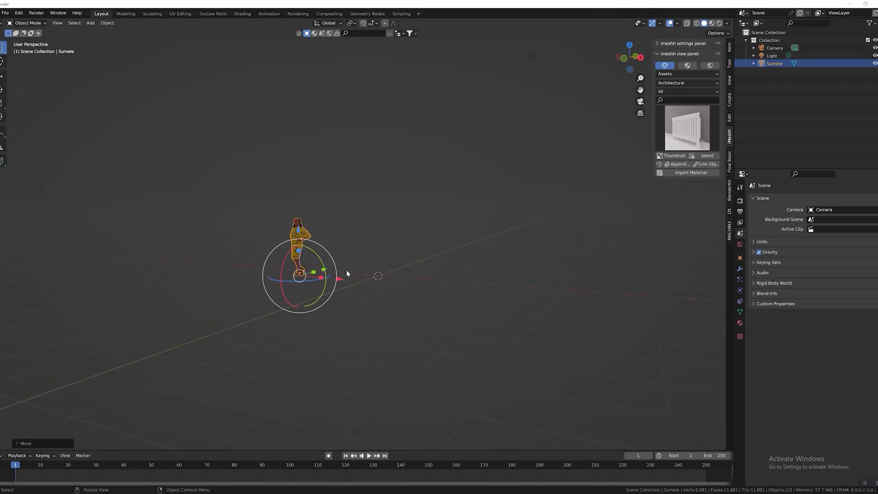
{"action": "scroll", "coordinate": [346, 270], "scroll_direction": "up", "scroll_amount": 1}
Step: Import the Gray Towels Set FBX file from the Downloads folder into the scene
{"action": "left_click", "coordinate": [5, 12]}
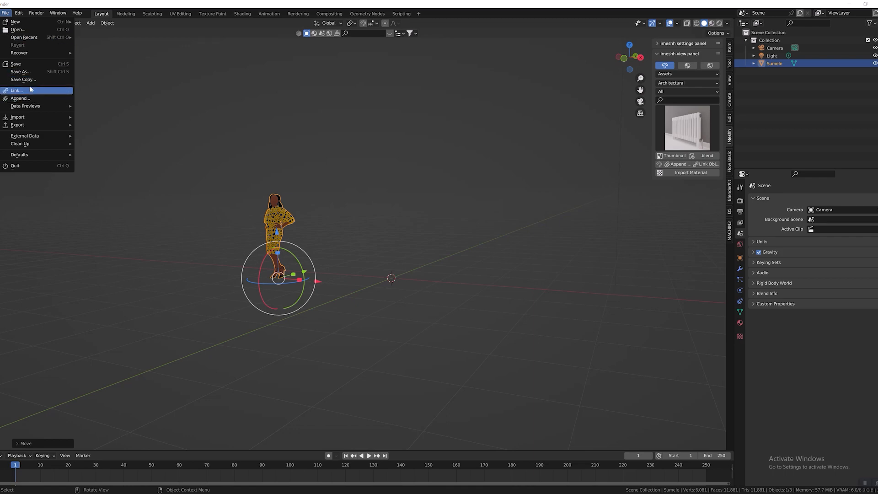
{"action": "mouse_move", "coordinate": [51, 118]}
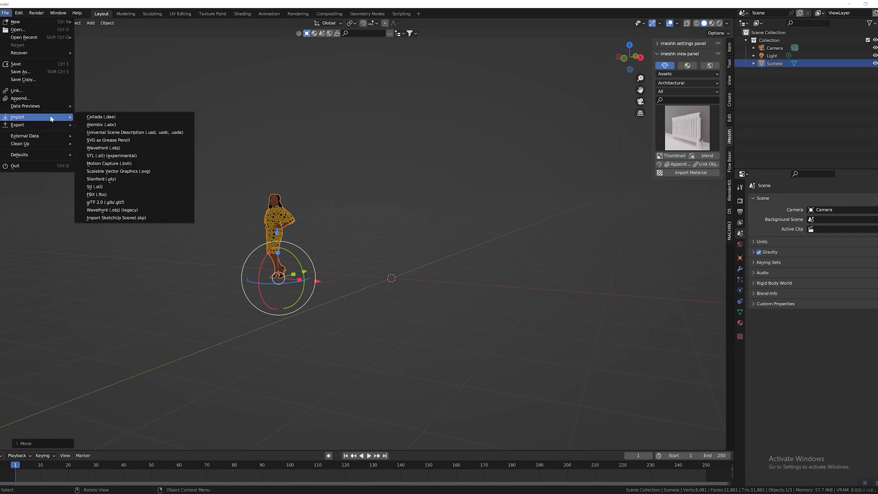
{"action": "left_click", "coordinate": [101, 195]}
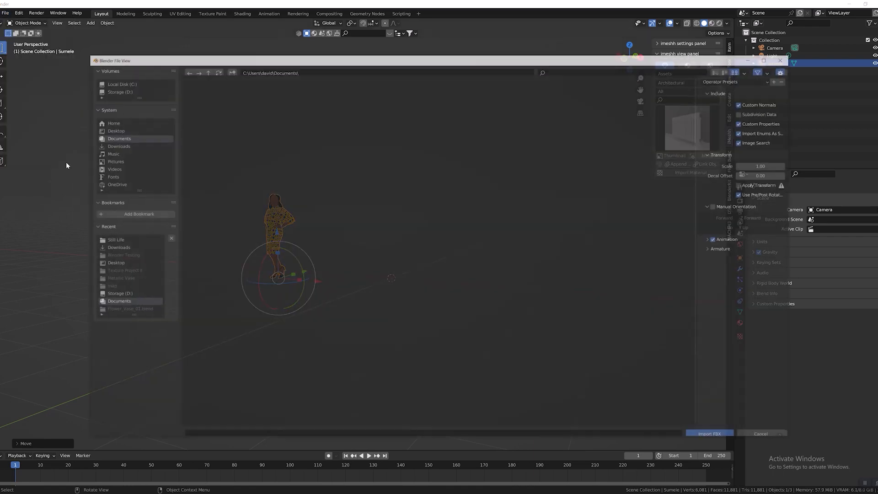
{"action": "left_click", "coordinate": [119, 146]}
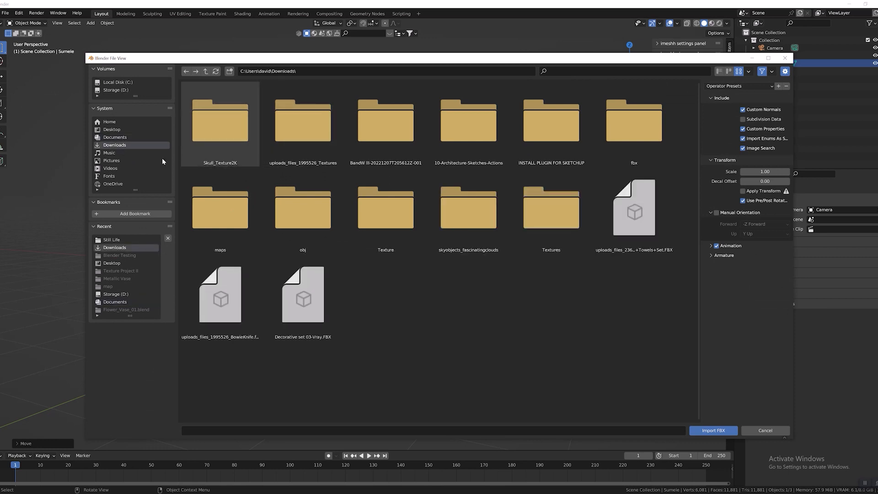
{"action": "left_click", "coordinate": [631, 218]}
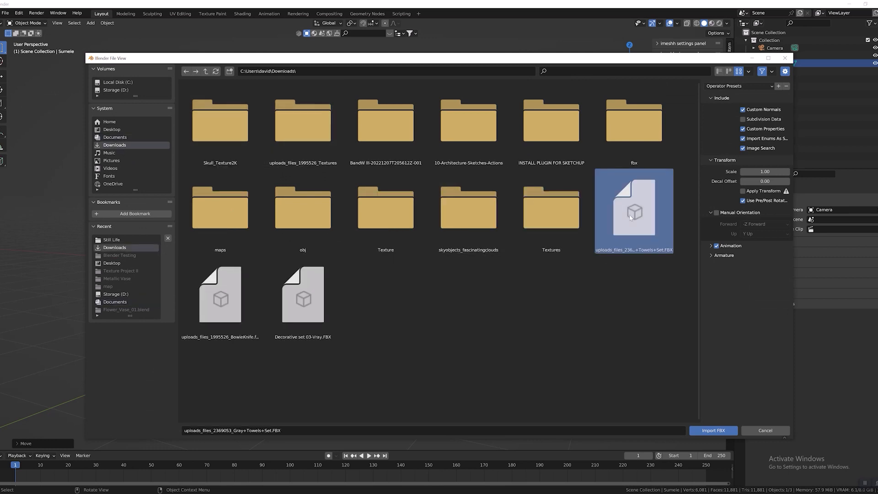
{"action": "double_click", "coordinate": [630, 217]}
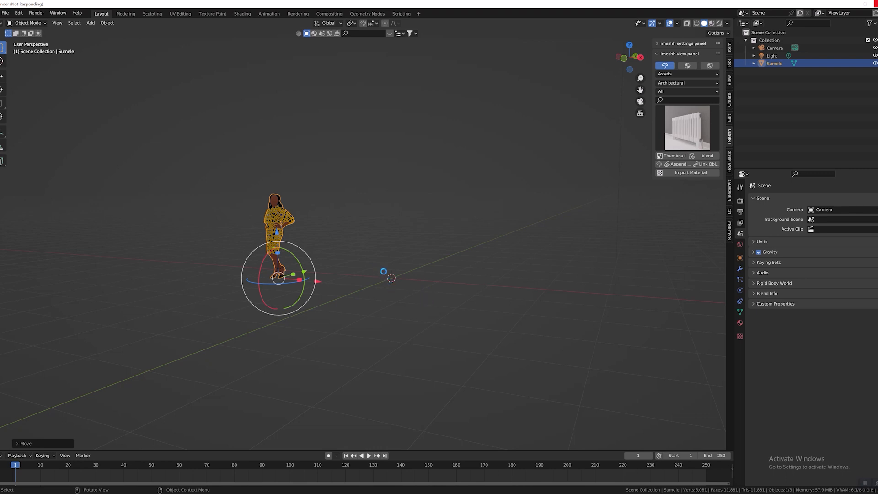
{"action": "scroll", "coordinate": [392, 271], "scroll_direction": "up", "scroll_amount": 5}
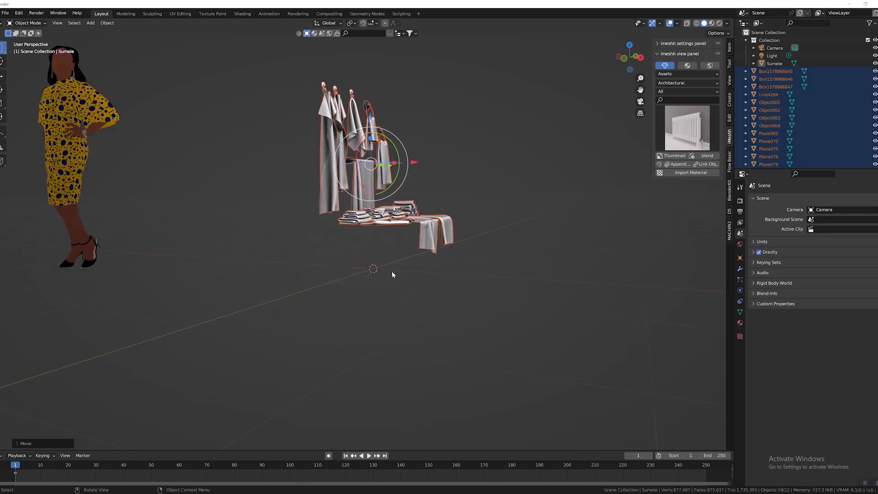
{"action": "scroll", "coordinate": [437, 183], "scroll_direction": "up", "scroll_amount": 2}
{"action": "middle_click_drag", "start_coordinate": [437, 182], "coordinate": [288, 415]}
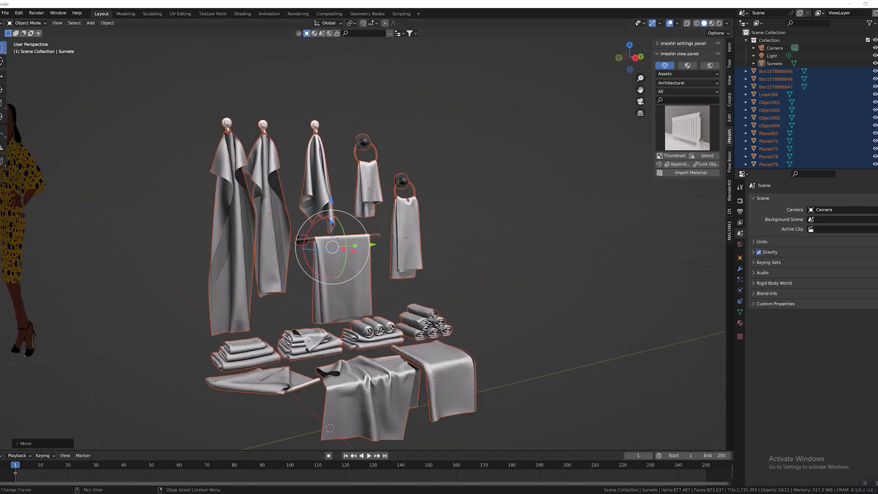
Step: Switch to the browser, view the profile of the Gray Towels Set's author on CGTrader, and return to the Blender towel scene
{"action": "key", "text": "alt+Tab"}
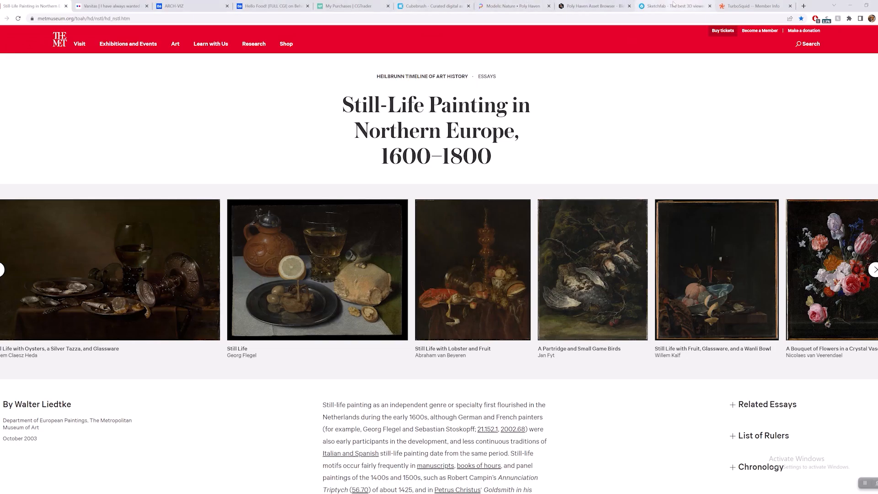
{"action": "left_click", "coordinate": [671, 5]}
{"action": "left_click", "coordinate": [366, 4]}
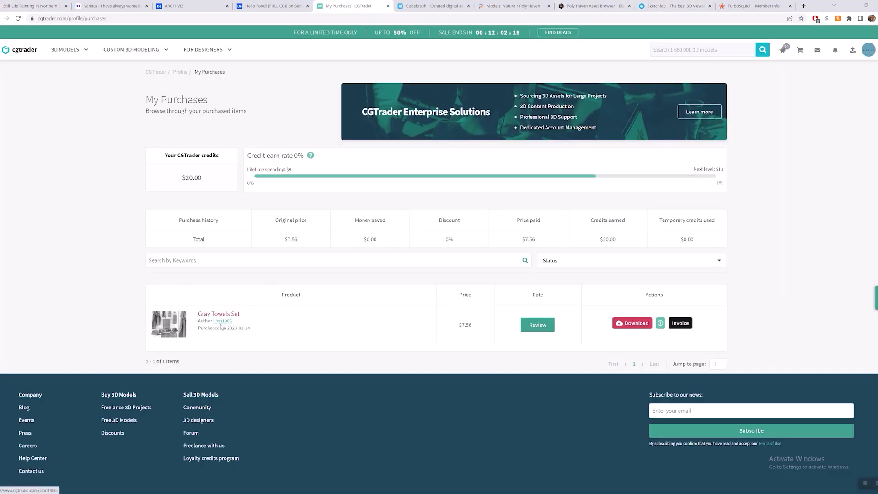
{"action": "left_click", "coordinate": [221, 322]}
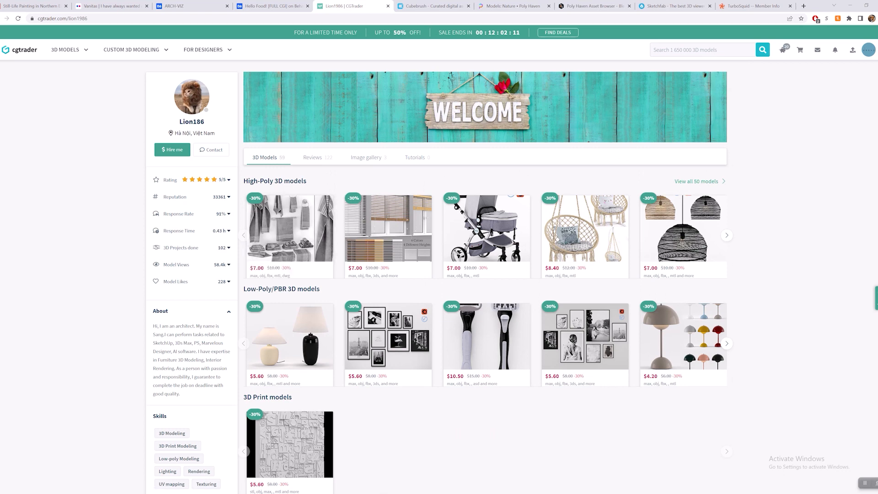
{"action": "mouse_move", "coordinate": [399, 493]}
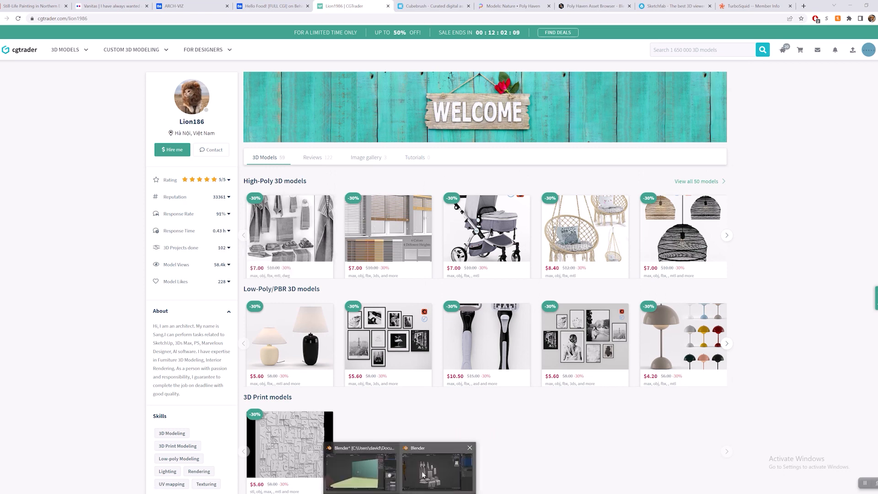
{"action": "left_click", "coordinate": [438, 469]}
Step: Save the scene as Towels in the Still Life folder
{"action": "scroll", "coordinate": [364, 270], "scroll_direction": "down", "scroll_amount": 2}
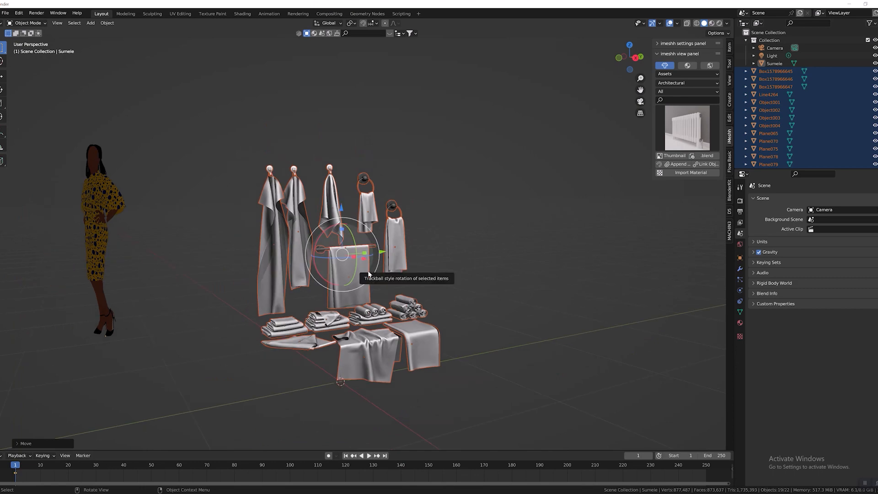
{"action": "key", "text": "ctrl+s"}
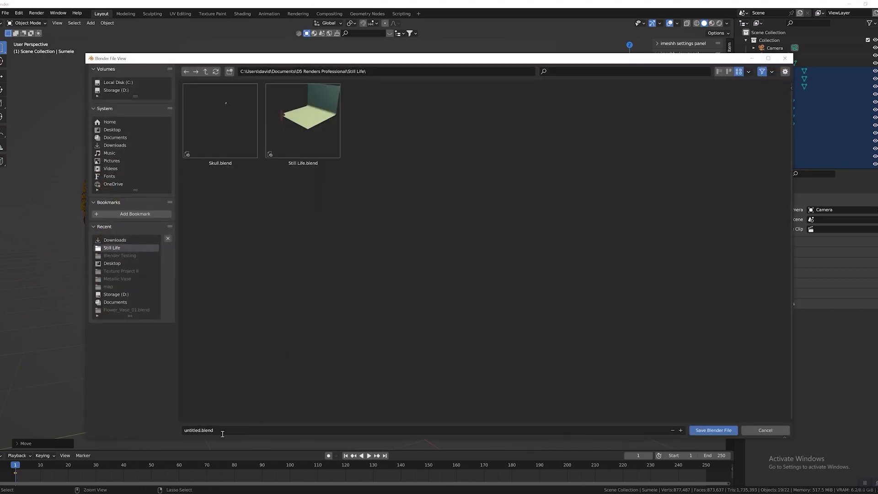
{"action": "left_click", "coordinate": [222, 434]}
{"action": "type", "text": "Towels"}
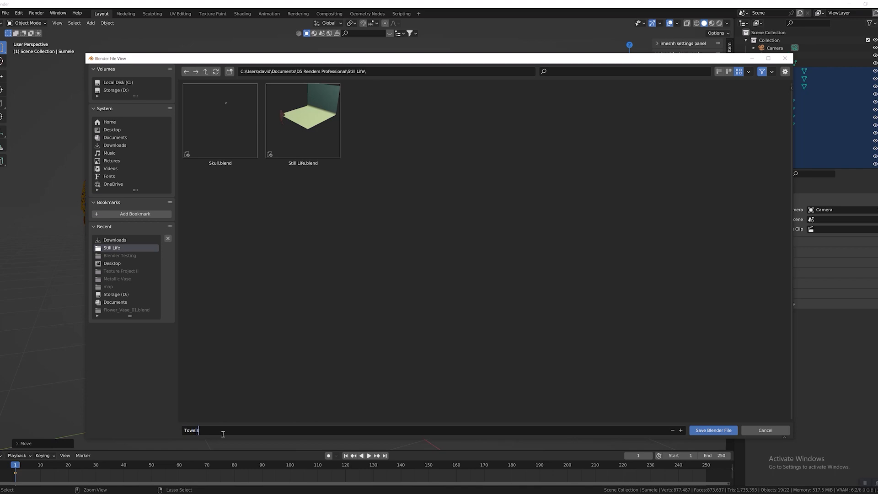
{"action": "key", "text": "Return"}
{"action": "left_click", "coordinate": [713, 430]}
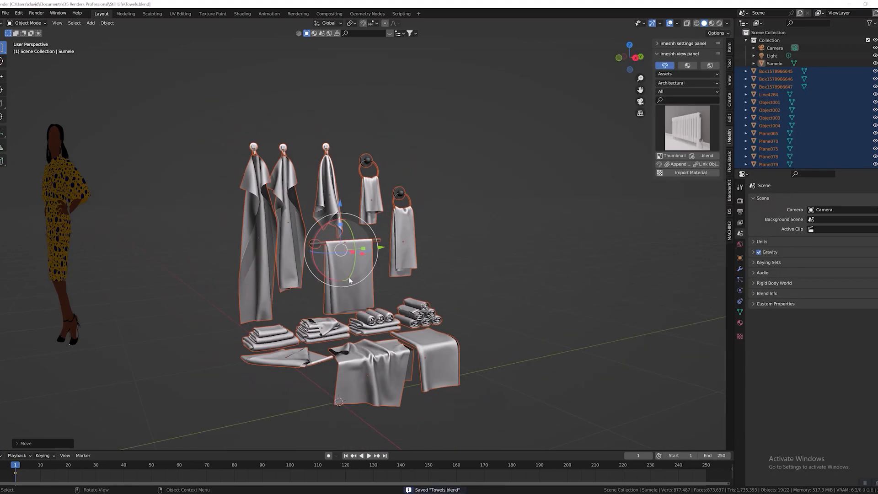
Step: Examine the towel set's separate pieces, including the folded stacks and the draped towel
{"action": "scroll", "coordinate": [350, 281], "scroll_direction": "down", "scroll_amount": 1}
{"action": "left_click", "coordinate": [349, 280]}
{"action": "middle_click_drag", "start_coordinate": [407, 377], "coordinate": [405, 325]}
{"action": "scroll", "coordinate": [347, 381], "scroll_direction": "up", "scroll_amount": 3}
{"action": "left_click", "coordinate": [308, 294]}
{"action": "left_click", "coordinate": [415, 295]}
{"action": "left_click", "coordinate": [279, 268]}
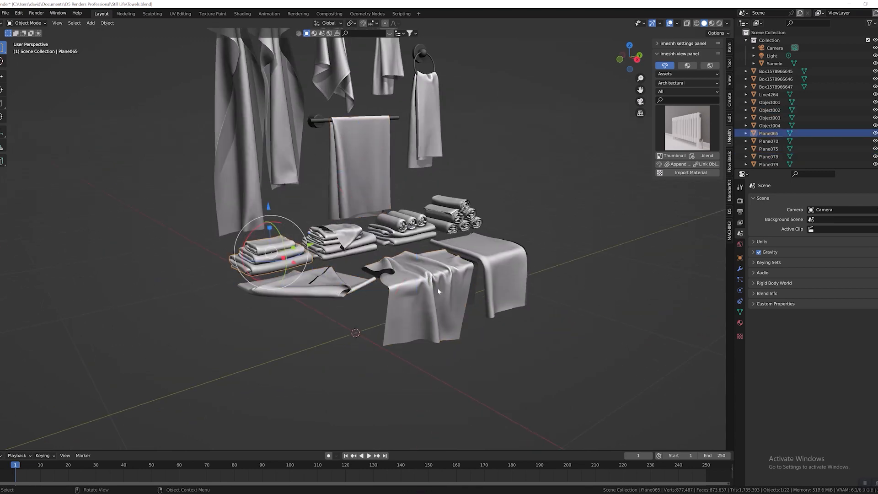
{"action": "left_click", "coordinate": [437, 289]}
{"action": "middle_click_drag", "start_coordinate": [439, 282], "coordinate": [429, 307], "text": "shift"}
{"action": "scroll", "coordinate": [397, 220], "scroll_direction": "down", "scroll_amount": 2}
{"action": "left_click_drag", "start_coordinate": [257, 113], "coordinate": [264, 113]}
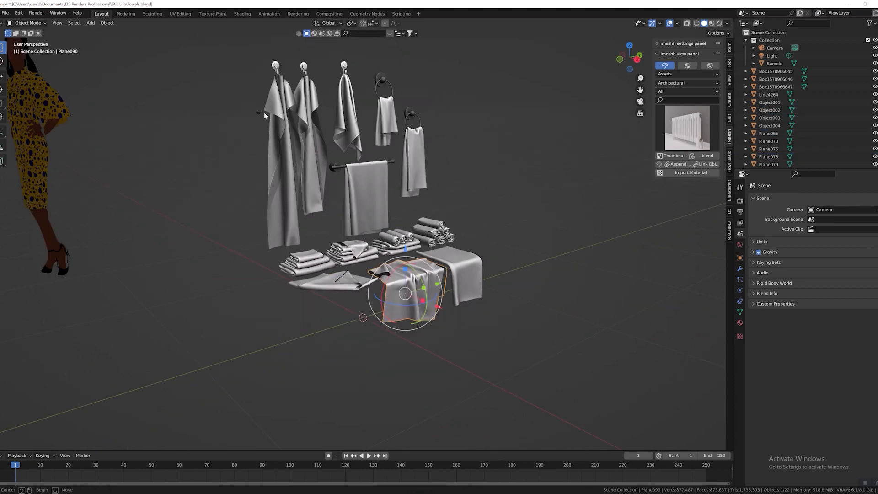
{"action": "middle_click_drag", "start_coordinate": [265, 115], "coordinate": [292, 150], "text": "shift"}
Step: Hide the Box, Line and Object pieces of the towel set together with Plane065, Plane070 and Plane075
{"action": "left_click_drag", "start_coordinate": [222, 117], "coordinate": [535, 261]}
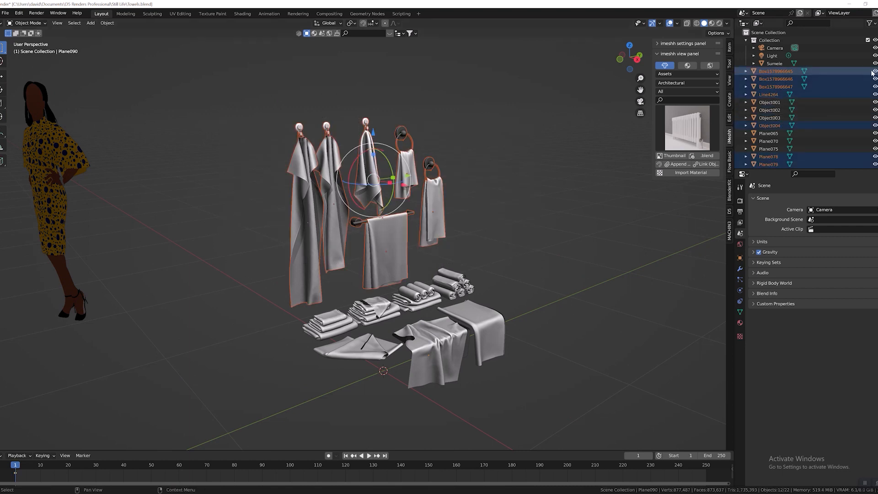
{"action": "left_click_drag", "start_coordinate": [874, 71], "coordinate": [873, 96]}
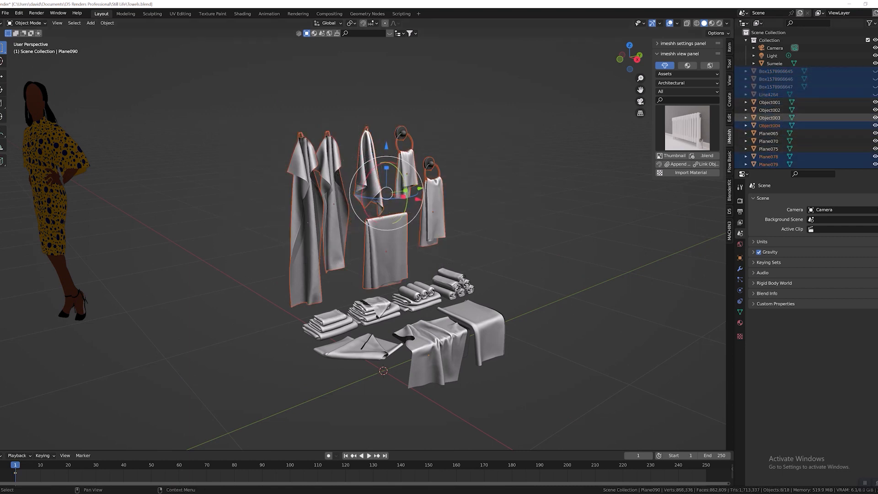
{"action": "left_click_drag", "start_coordinate": [874, 102], "coordinate": [874, 141]}
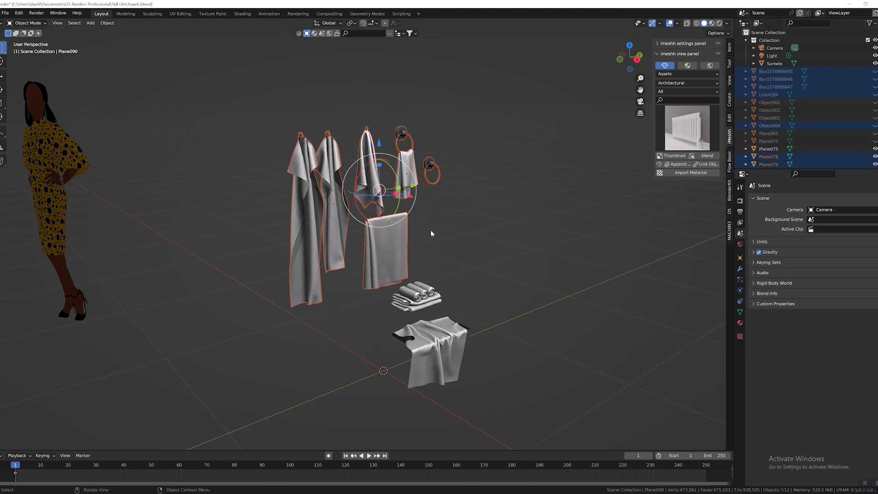
{"action": "left_click", "coordinate": [416, 297]}
{"action": "left_click", "coordinate": [873, 148]}
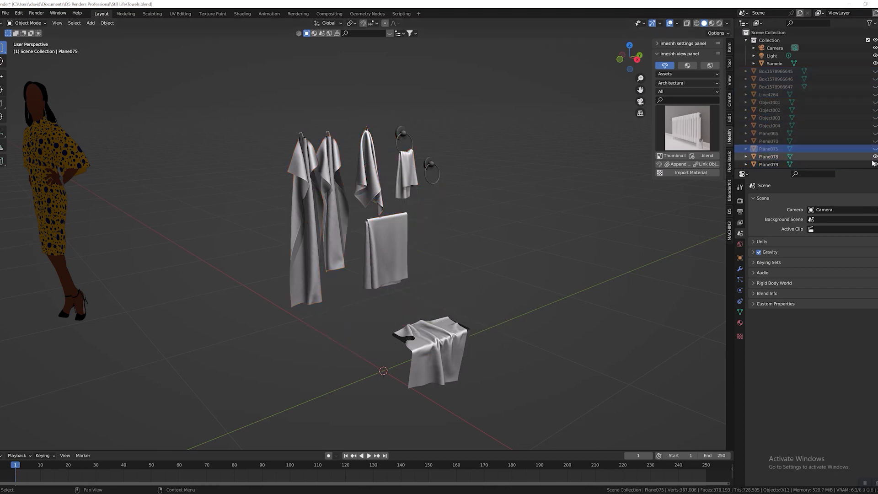
Step: Hide the remaining hanging towels and their holders, keeping only the draped towel Plane090 from the set visible
{"action": "scroll", "coordinate": [874, 162], "scroll_direction": "down", "scroll_amount": 2}
{"action": "left_click_drag", "start_coordinate": [231, 96], "coordinate": [566, 318]}
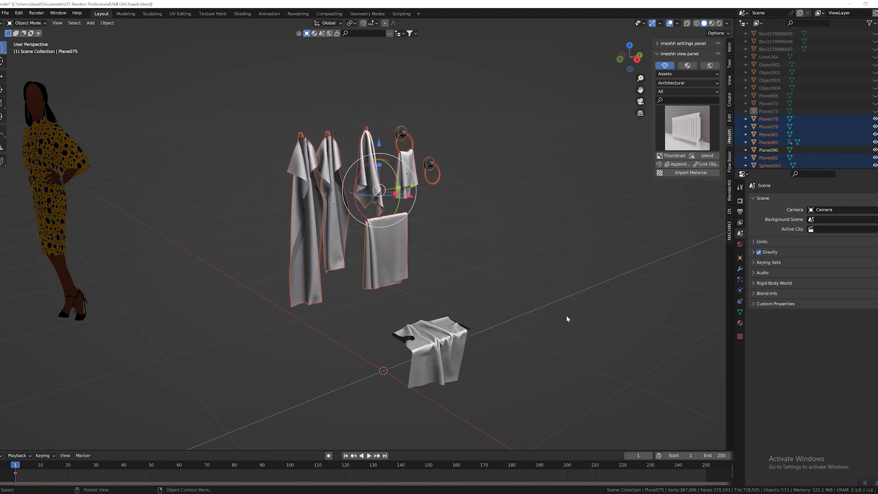
{"action": "left_click_drag", "start_coordinate": [875, 119], "coordinate": [874, 151]}
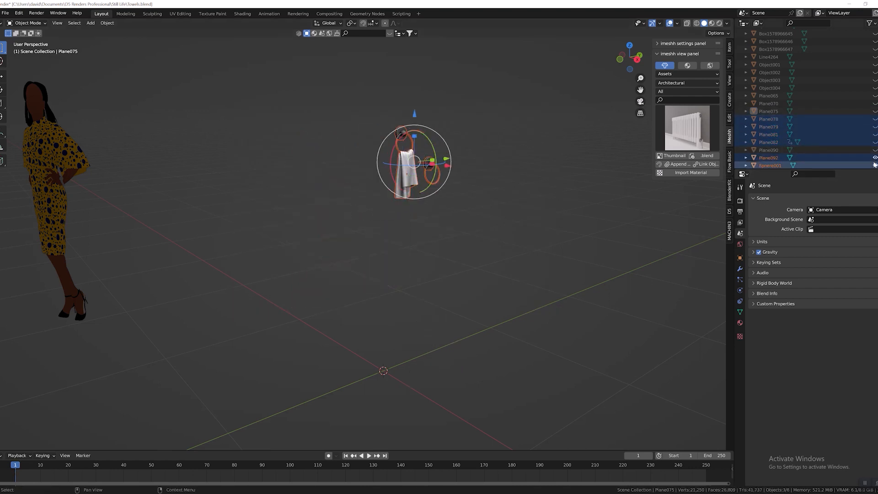
{"action": "left_click", "coordinate": [874, 150]}
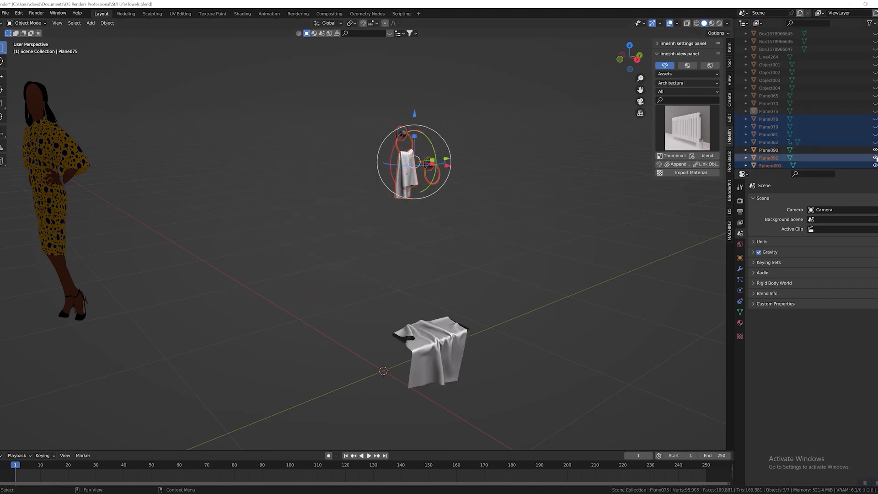
{"action": "left_click", "coordinate": [875, 158]}
{"action": "scroll", "coordinate": [874, 151], "scroll_direction": "down", "scroll_amount": 1}
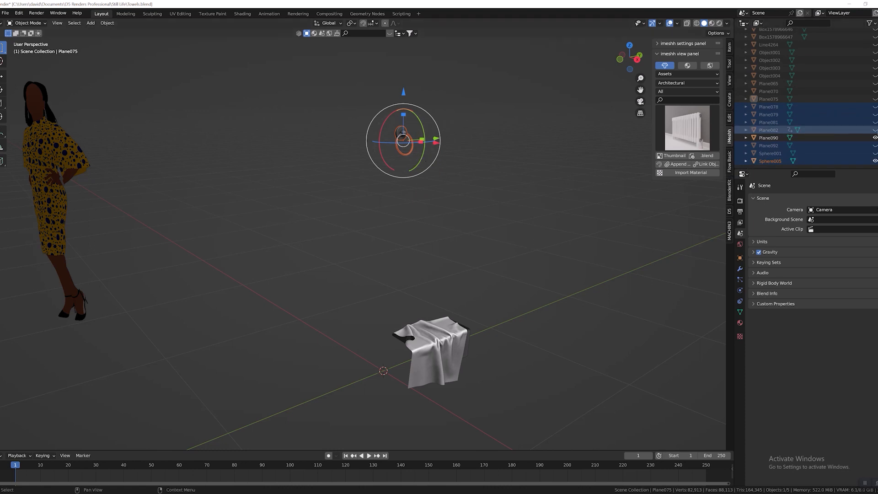
{"action": "left_click", "coordinate": [875, 161]}
Step: Move the draped towel towards the human figure and raise it above the ground
{"action": "middle_click_drag", "start_coordinate": [444, 342], "coordinate": [533, 300], "text": "shift"}
{"action": "left_click", "coordinate": [459, 315]}
{"action": "key", "text": "g"}
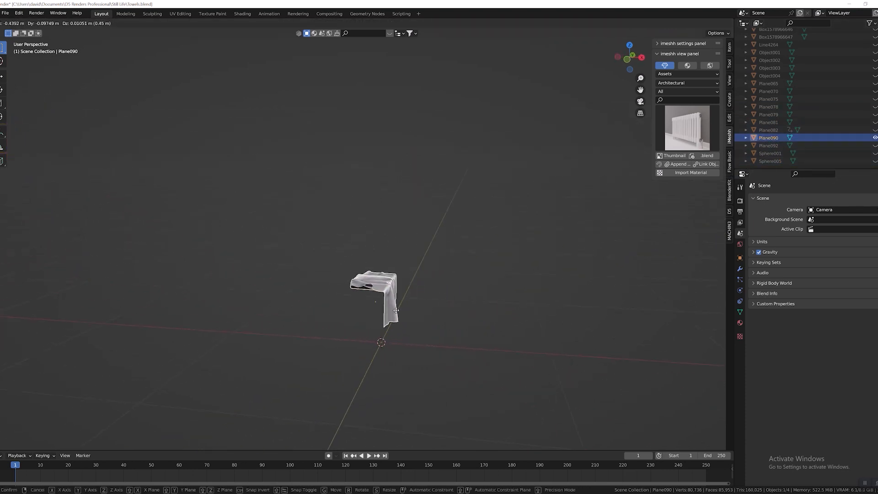
{"action": "left_click", "coordinate": [238, 354]}
{"action": "middle_click_drag", "start_coordinate": [270, 350], "coordinate": [361, 334], "text": "shift"}
{"action": "scroll", "coordinate": [360, 334], "scroll_direction": "down", "scroll_amount": 2}
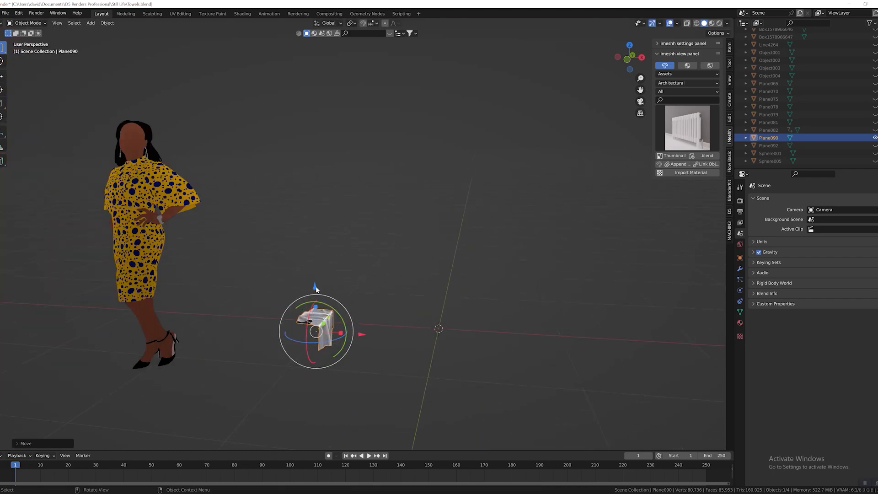
{"action": "left_click_drag", "start_coordinate": [316, 289], "coordinate": [310, 186]}
{"action": "middle_click_drag", "start_coordinate": [310, 186], "coordinate": [401, 285]}
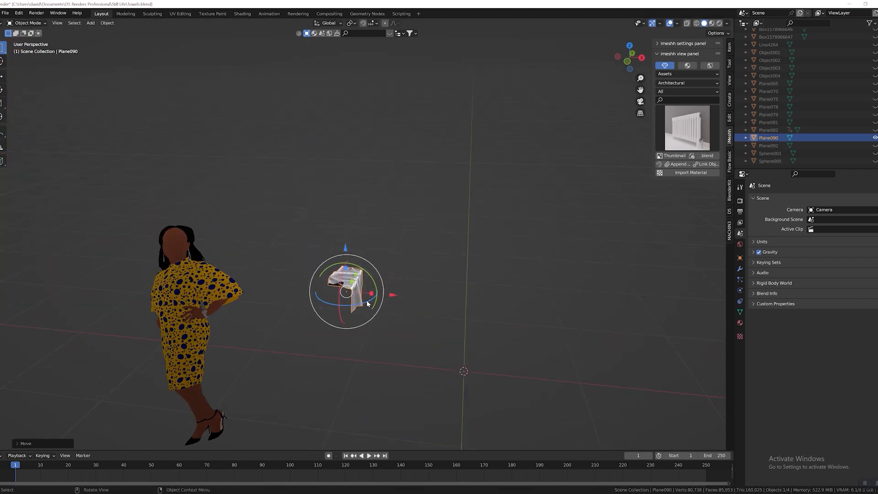
Step: Rotate the draped towel so its wide folded side faces the view, and raise it further
{"action": "left_click_drag", "start_coordinate": [367, 304], "coordinate": [334, 311]}
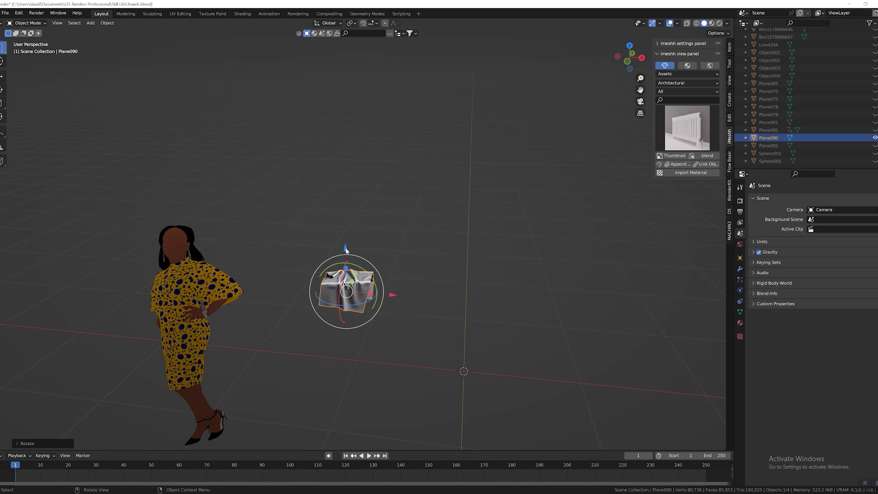
{"action": "left_click_drag", "start_coordinate": [346, 250], "coordinate": [346, 201]}
{"action": "middle_click_drag", "start_coordinate": [279, 272], "coordinate": [270, 243]}
Step: Hide the human figure Sumele
{"action": "left_click", "coordinate": [171, 254]}
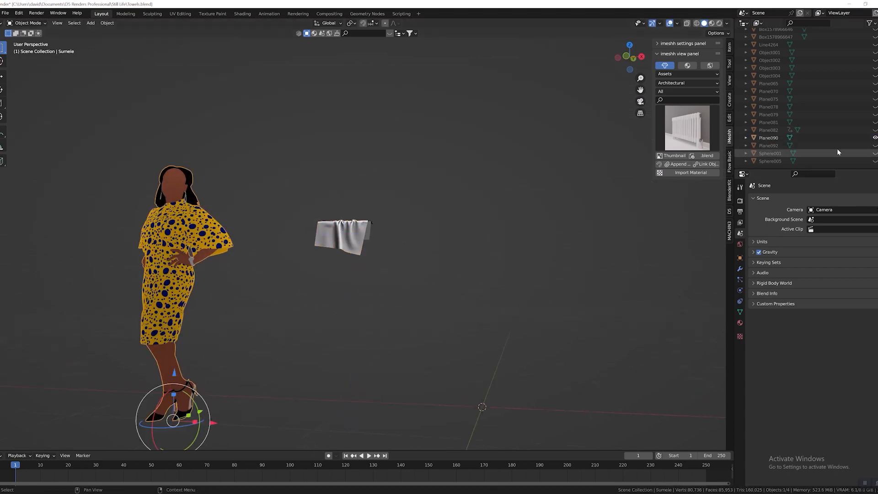
{"action": "scroll", "coordinate": [846, 138], "scroll_direction": "up", "scroll_amount": 3}
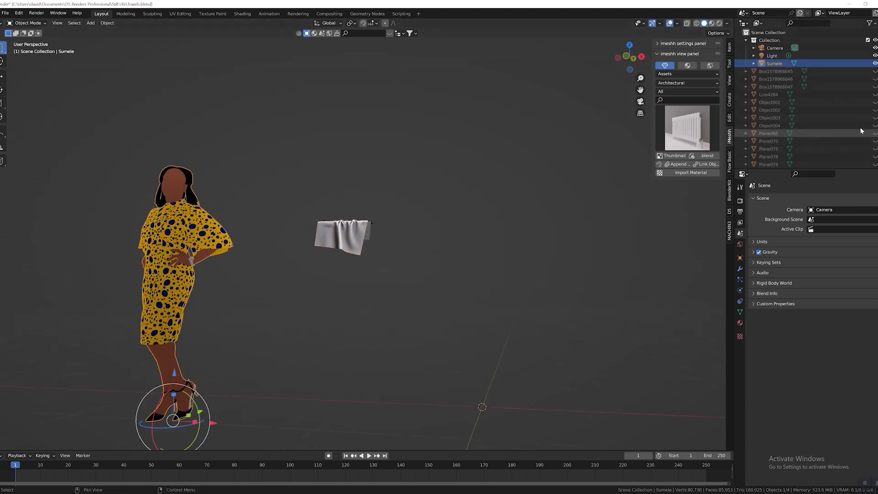
{"action": "left_click", "coordinate": [875, 64]}
Step: Inspect the draped towel up close, select it, and save the changes to Towels.blend
{"action": "scroll", "coordinate": [341, 211], "scroll_direction": "down", "scroll_amount": 8}
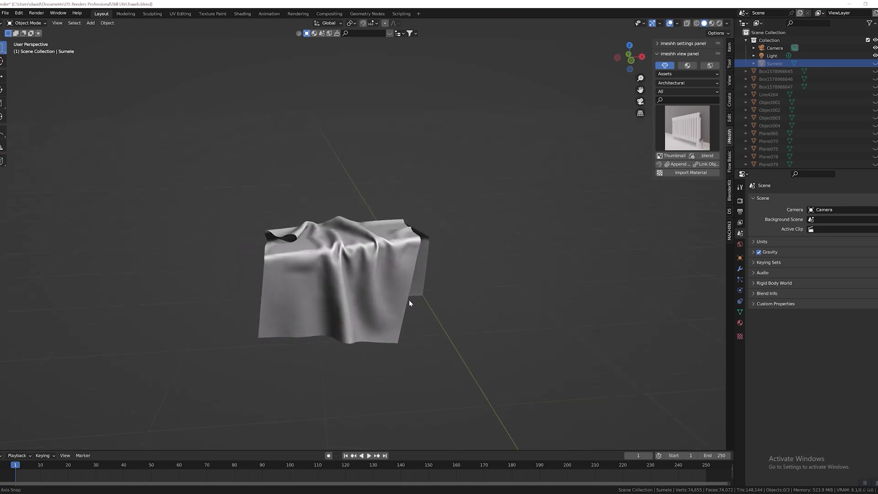
{"action": "scroll", "coordinate": [408, 300], "scroll_direction": "up", "scroll_amount": 4}
{"action": "middle_click_drag", "start_coordinate": [274, 245], "coordinate": [456, 241]}
{"action": "scroll", "coordinate": [418, 240], "scroll_direction": "down", "scroll_amount": 4}
{"action": "left_click", "coordinate": [420, 242]}
{"action": "scroll", "coordinate": [420, 242], "scroll_direction": "up", "scroll_amount": 2}
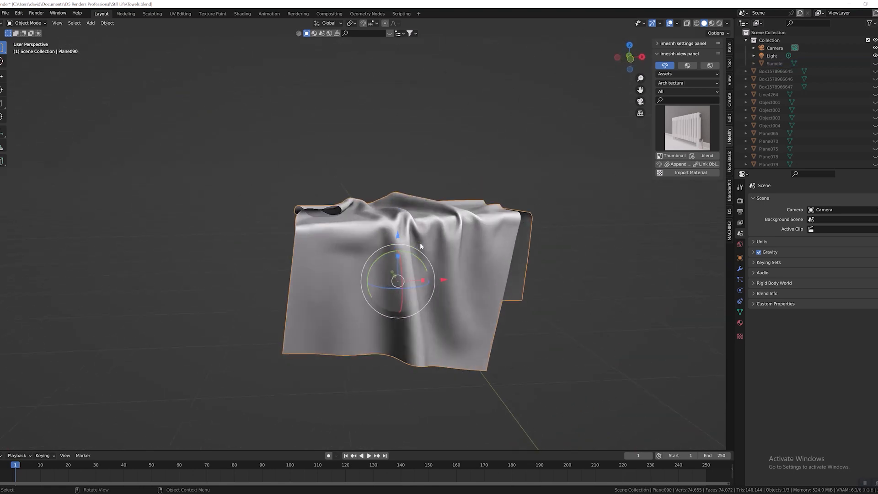
{"action": "scroll", "coordinate": [420, 244], "scroll_direction": "down", "scroll_amount": 2}
{"action": "key", "text": "ctrl+s"}
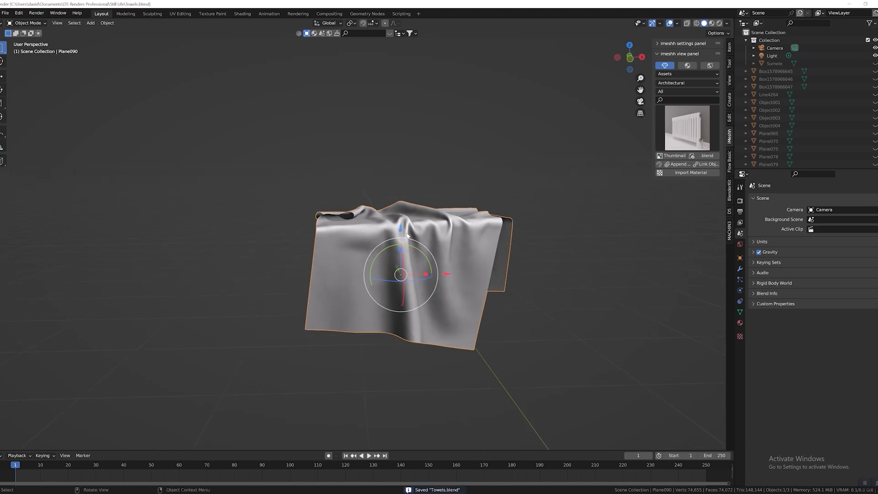
Step: Start syncing the towel scene from Blender to D5 Render, and switch to the D5 Render window
{"action": "left_click", "coordinate": [730, 213]}
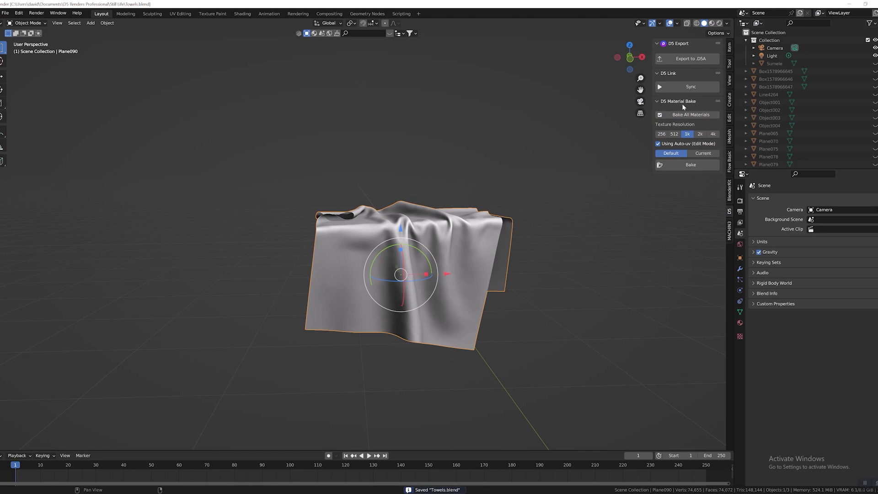
{"action": "left_click", "coordinate": [677, 85]}
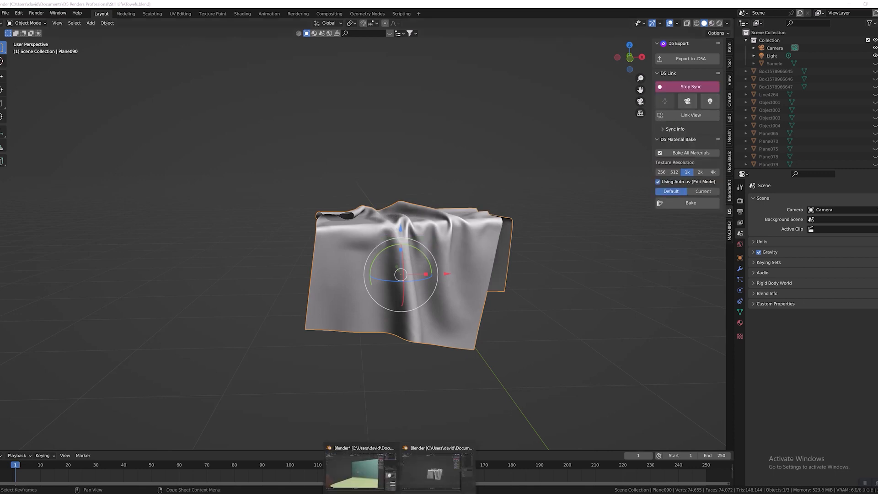
{"action": "left_click", "coordinate": [391, 493]}
{"action": "scroll", "coordinate": [445, 329], "scroll_direction": "up", "scroll_amount": 7}
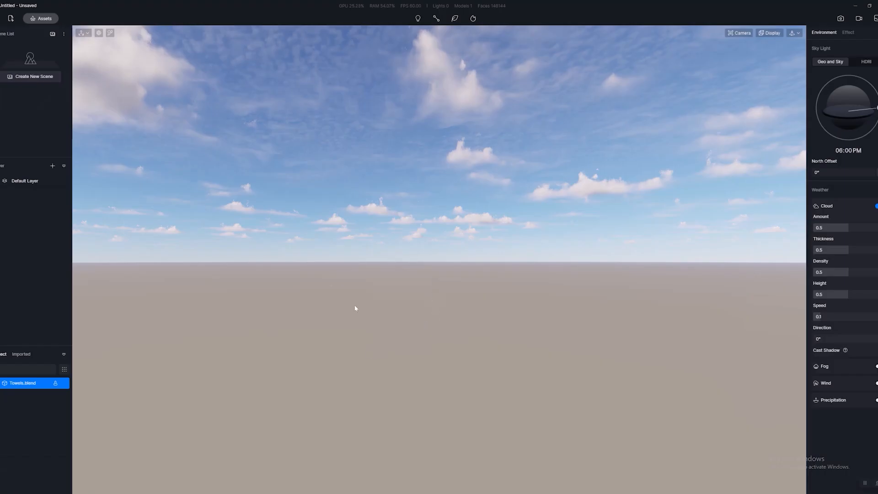
Step: Set the viewport navigation to Fly and move the view to face the draped towel
{"action": "scroll", "coordinate": [315, 308], "scroll_direction": "down", "scroll_amount": 3}
{"action": "right_click_drag", "start_coordinate": [274, 303], "coordinate": [174, 309]}
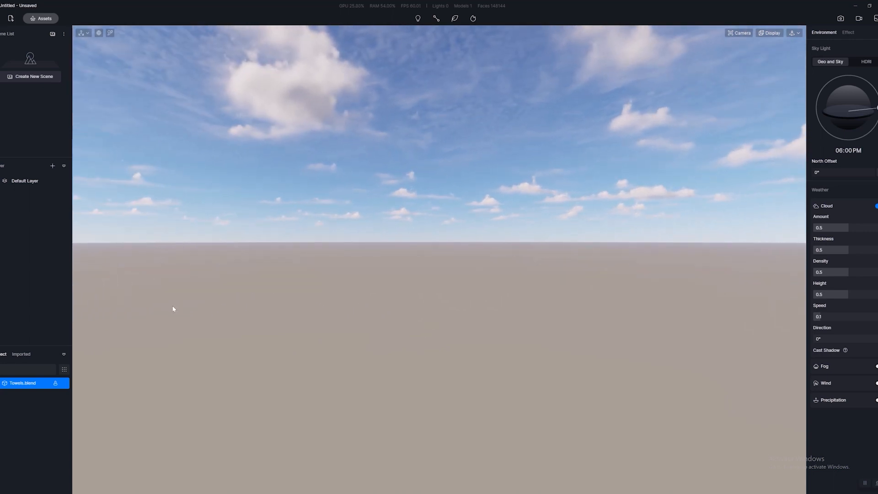
{"action": "left_click", "coordinate": [790, 34]}
{"action": "left_click", "coordinate": [788, 54]}
{"action": "right_click_drag", "start_coordinate": [567, 205], "coordinate": [256, 340]}
{"action": "key", "text": "e"}
{"action": "key", "text": "w"}
{"action": "right_click_drag", "start_coordinate": [398, 245], "coordinate": [445, 204]}
{"action": "key", "text": "a"}
{"action": "key", "text": "s"}
{"action": "key", "text": "d"}
{"action": "key", "text": "w"}
{"action": "key", "text": "d"}
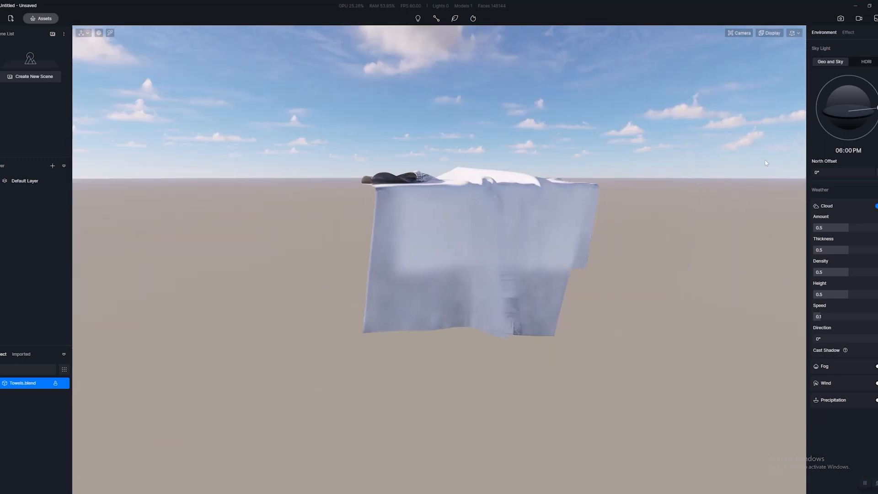
{"action": "key", "text": "w"}
Step: Set the sky light's time of day to 11:11 AM so the sun lights the towel's folds
{"action": "left_click_drag", "start_coordinate": [876, 108], "coordinate": [842, 80]}
{"action": "key", "text": "s"}
{"action": "key", "text": "d"}
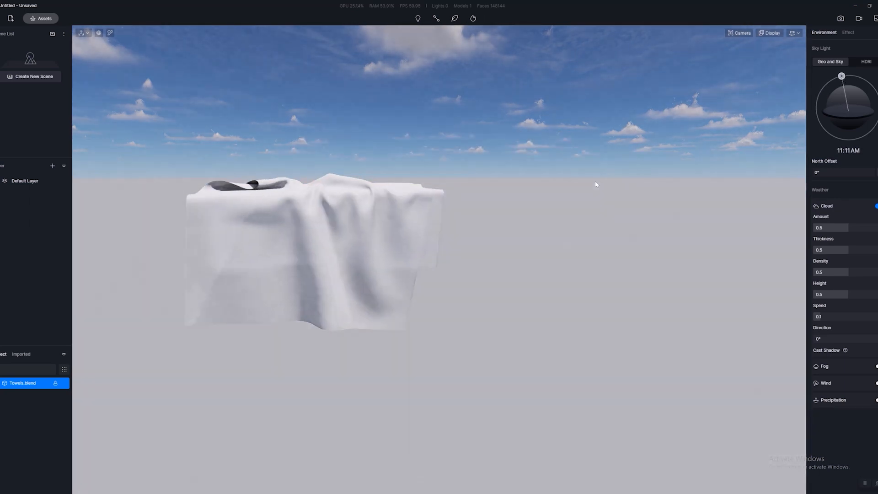
Step: Apply the Blue And White Check Cloth material from the online Fabric category to the draped towel, and close the asset library
{"action": "left_click", "coordinate": [40, 19]}
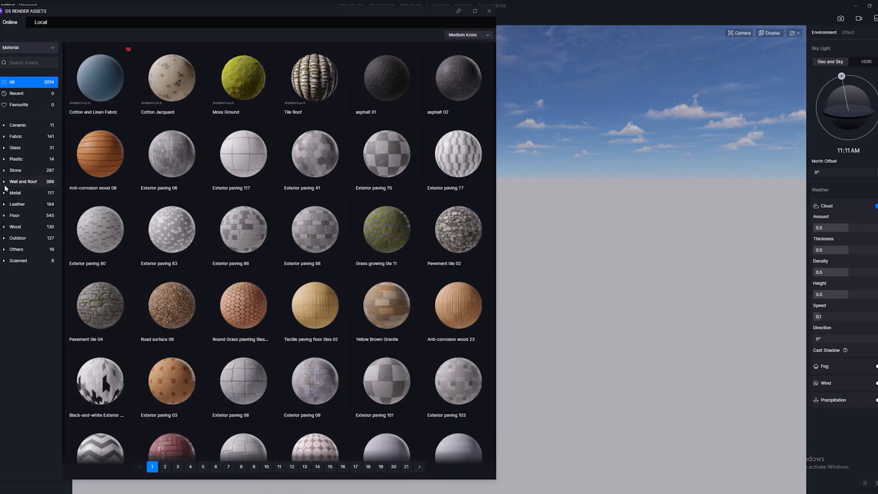
{"action": "left_click", "coordinate": [17, 136]}
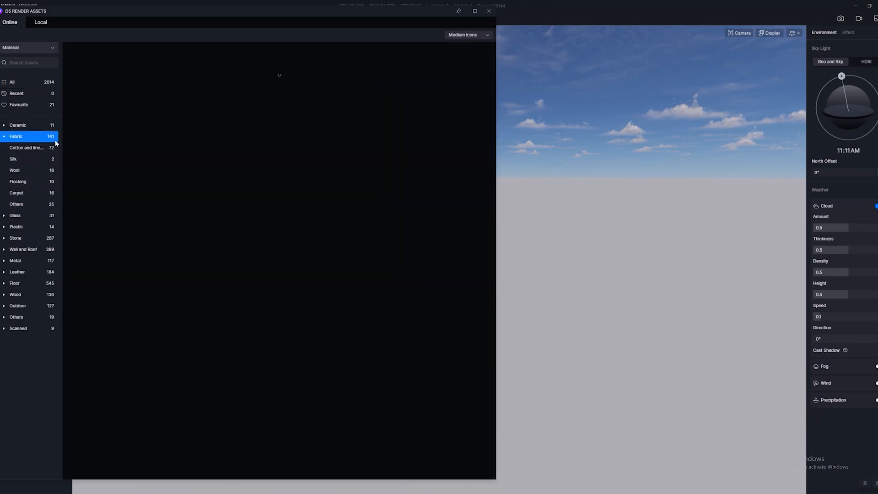
{"action": "scroll", "coordinate": [591, 238], "scroll_direction": "up", "scroll_amount": 4}
{"action": "middle_click_drag", "start_coordinate": [591, 239], "coordinate": [657, 237]}
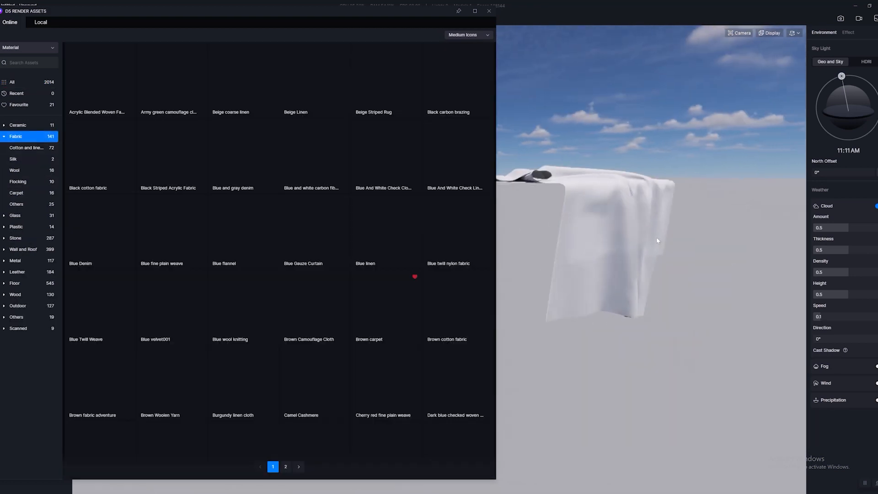
{"action": "right_click_drag", "start_coordinate": [657, 236], "coordinate": [613, 192]}
{"action": "left_click_drag", "start_coordinate": [387, 153], "coordinate": [490, 13]}
{"action": "left_click", "coordinate": [490, 13]}
Step: Examine the checked material's weave and pattern scale on the towel, up close and from the front
{"action": "right_click_drag", "start_coordinate": [571, 183], "coordinate": [646, 259]}
{"action": "scroll", "coordinate": [608, 237], "scroll_direction": "up", "scroll_amount": 5}
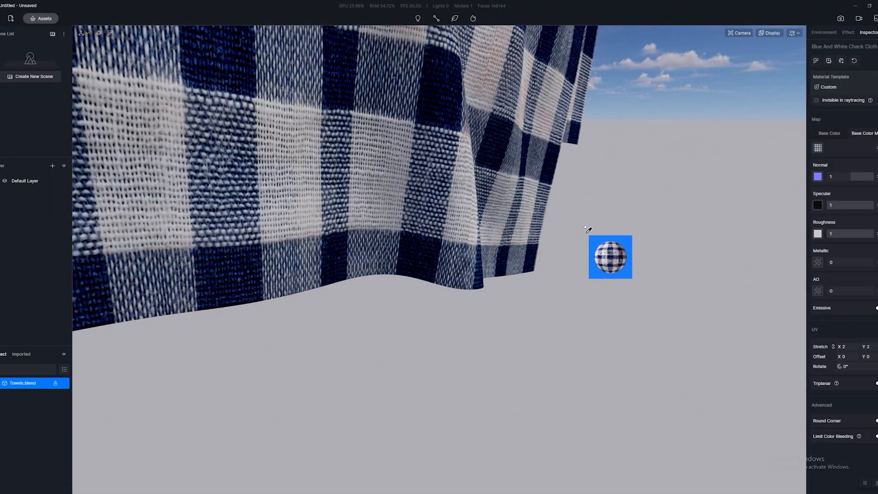
{"action": "middle_click_drag", "start_coordinate": [588, 229], "coordinate": [415, 219]}
{"action": "scroll", "coordinate": [409, 217], "scroll_direction": "down", "scroll_amount": 5}
{"action": "right_click_drag", "start_coordinate": [406, 215], "coordinate": [409, 221]}
{"action": "key", "text": "a"}
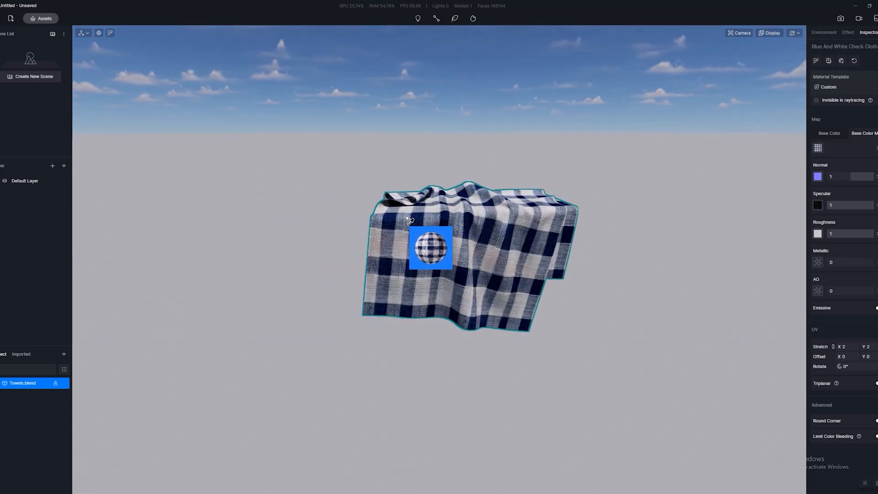
{"action": "key", "text": "d"}
{"action": "key", "text": "w"}
{"action": "key", "text": "a"}
{"action": "right_click", "coordinate": [421, 218]}
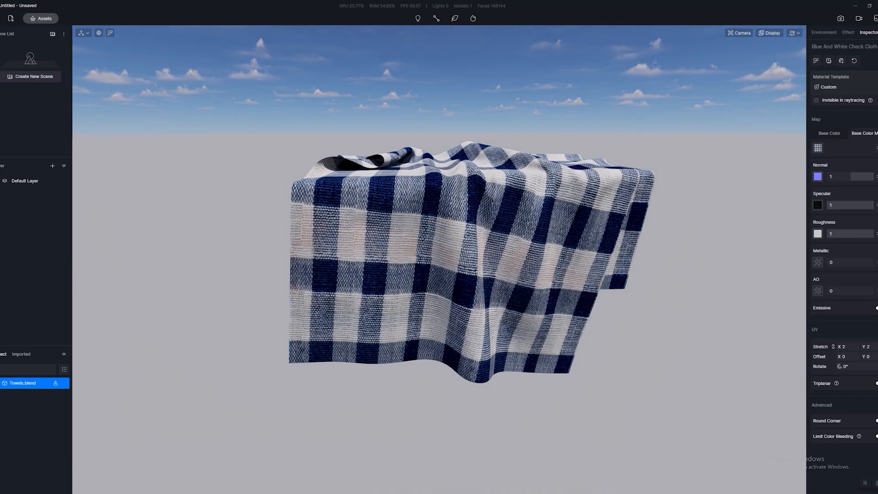
{"action": "mouse_move", "coordinate": [400, 491]}
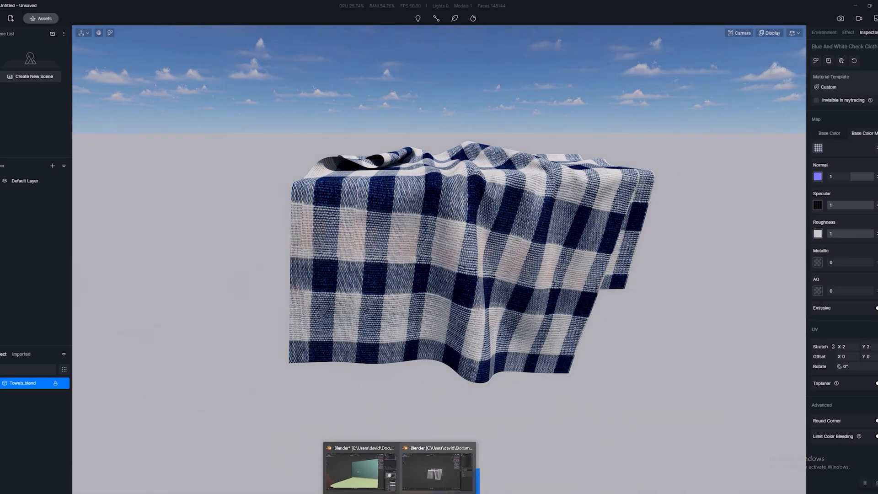
{"action": "scroll", "coordinate": [464, 311], "scroll_direction": "down", "scroll_amount": 3}
{"action": "right_click", "coordinate": [464, 310]}
{"action": "scroll", "coordinate": [462, 287], "scroll_direction": "up", "scroll_amount": 3}
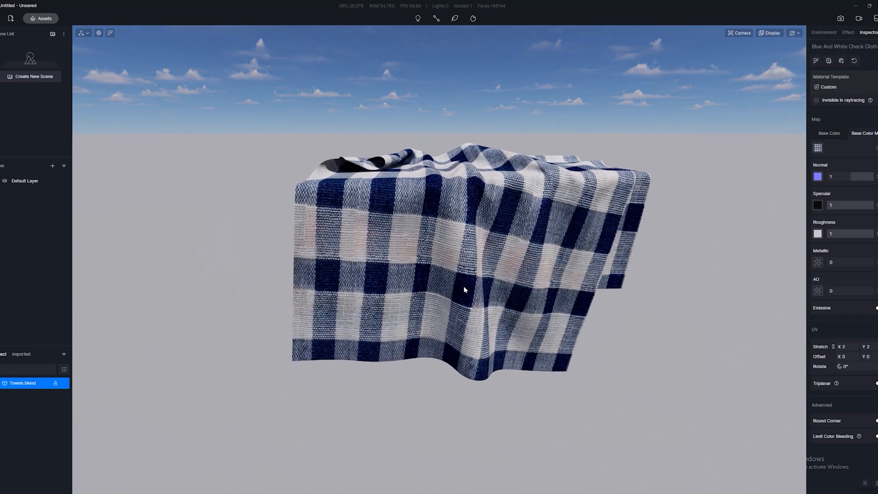
{"action": "scroll", "coordinate": [461, 284], "scroll_direction": "down", "scroll_amount": 3}
{"action": "scroll", "coordinate": [462, 284], "scroll_direction": "up", "scroll_amount": 2}
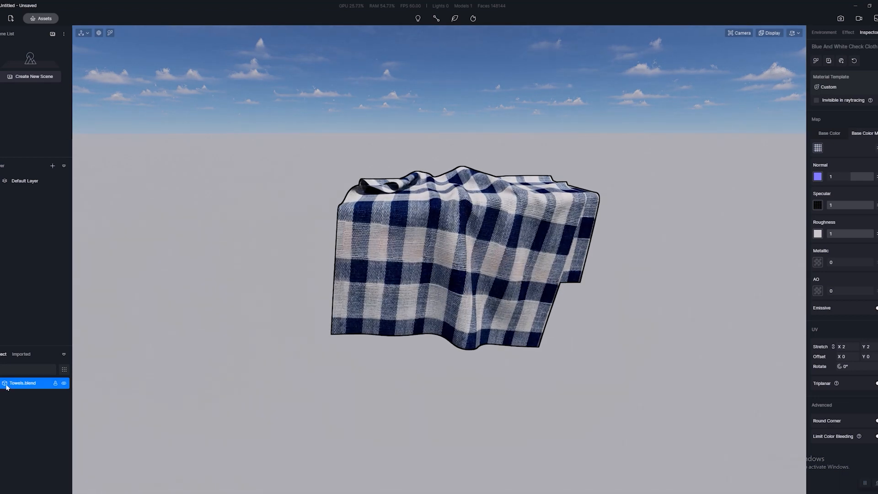
Step: Unlock the Towels.blend model and add it to the local assets
{"action": "right_click", "coordinate": [30, 384]}
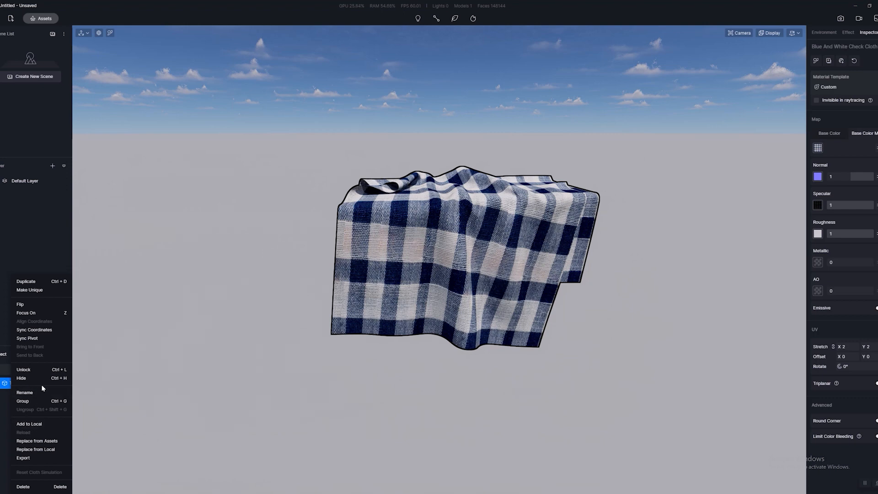
{"action": "left_click", "coordinate": [36, 371]}
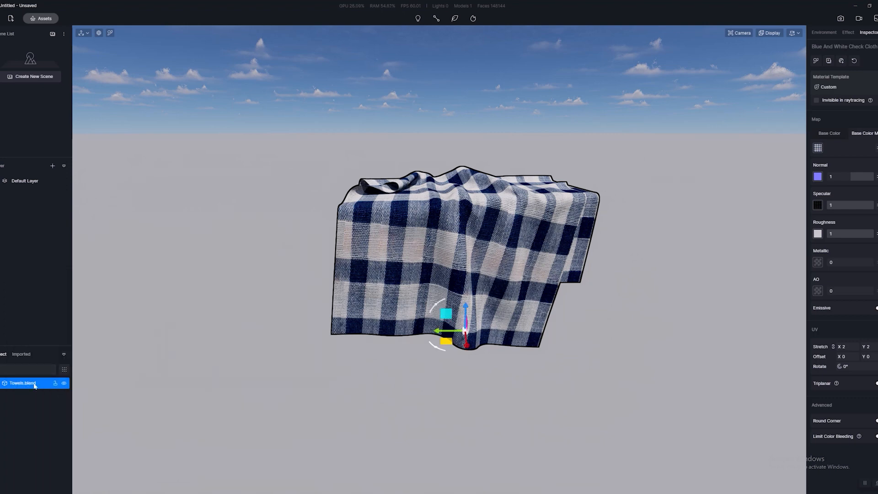
{"action": "right_click", "coordinate": [35, 386]}
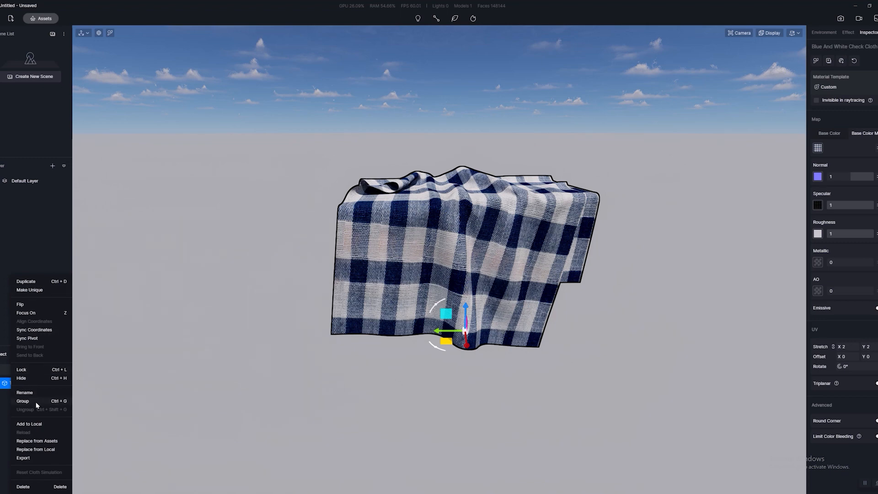
{"action": "left_click", "coordinate": [40, 425]}
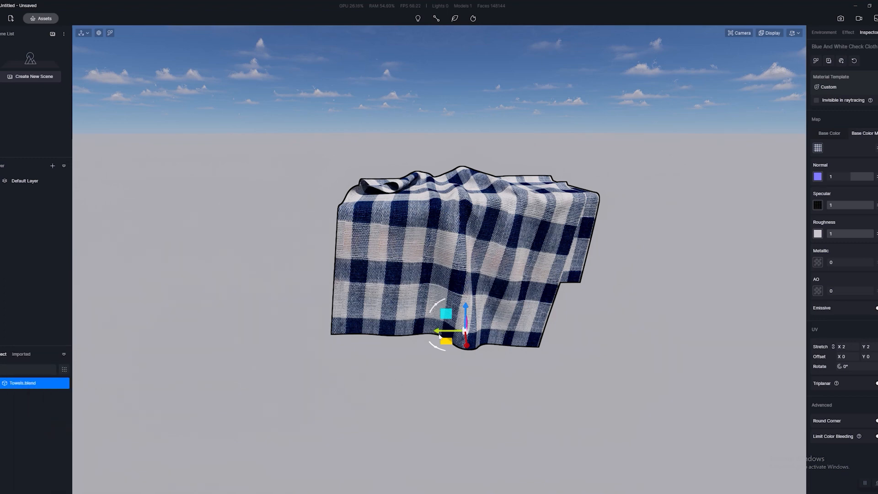
{"action": "scroll", "coordinate": [439, 337], "scroll_direction": "up", "scroll_amount": 3}
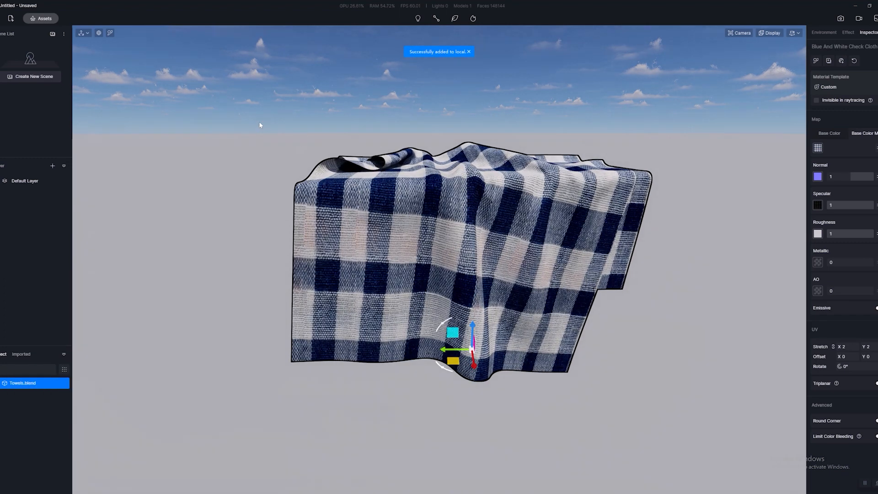
Step: Create a new D5 Render project without saving the current one
{"action": "left_click", "coordinate": [2, 19]}
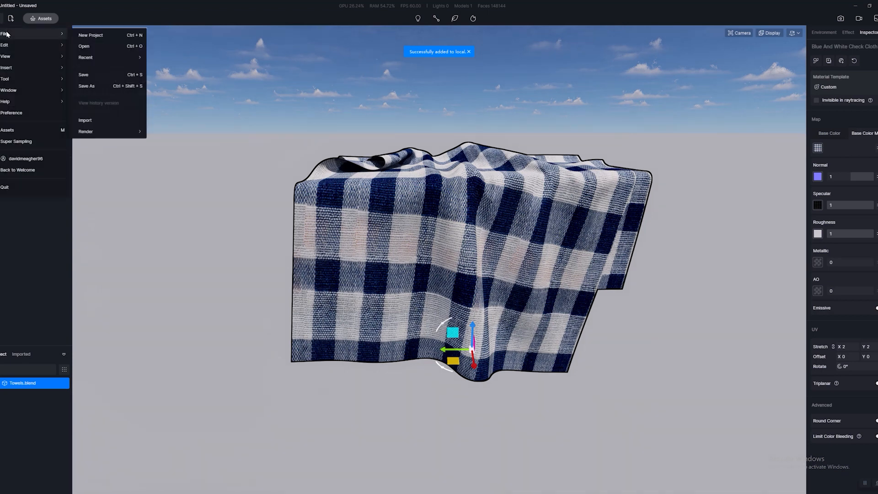
{"action": "left_click", "coordinate": [102, 36]}
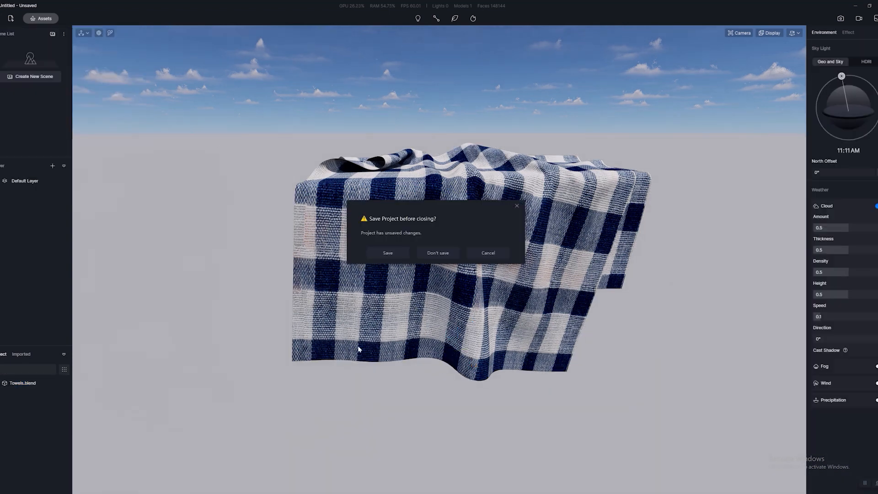
{"action": "left_click", "coordinate": [444, 254]}
Step: Switch to the Towels.blend window in Blender and look over the draped towel from a different angle
{"action": "mouse_move", "coordinate": [398, 493]}
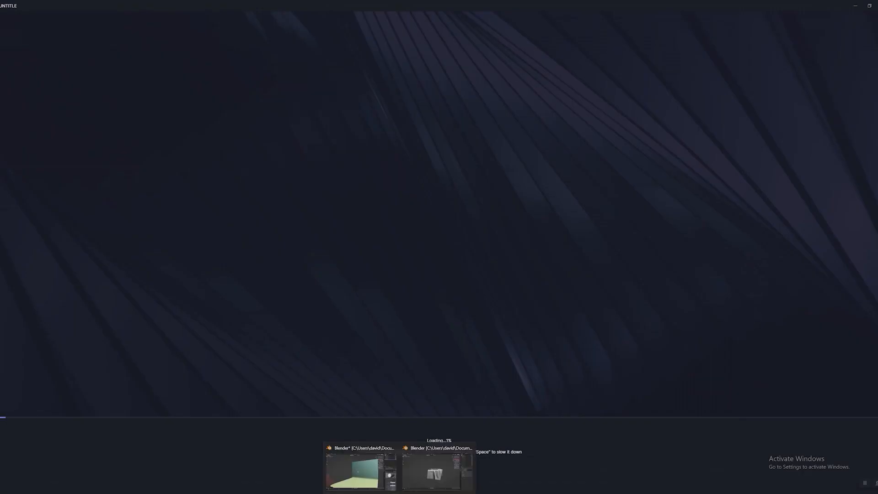
{"action": "left_click", "coordinate": [420, 457]}
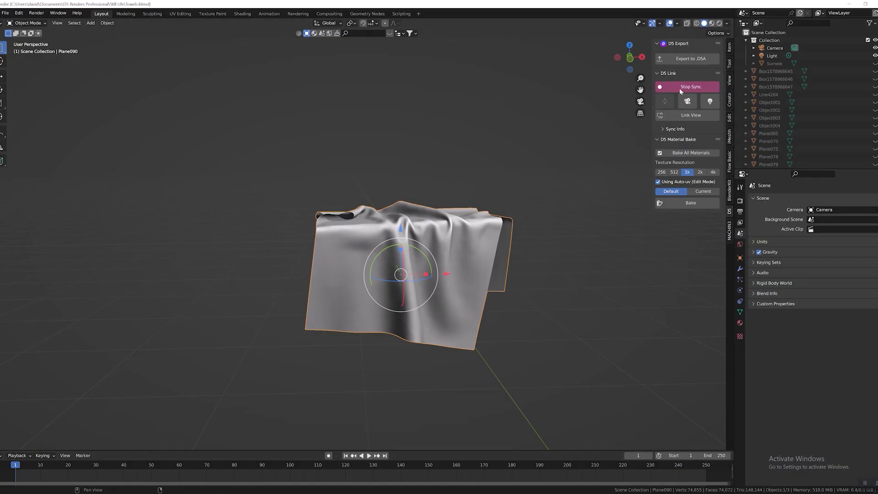
{"action": "scroll", "coordinate": [421, 266], "scroll_direction": "up", "scroll_amount": 2}
{"action": "scroll", "coordinate": [421, 265], "scroll_direction": "down", "scroll_amount": 3}
{"action": "scroll", "coordinate": [421, 266], "scroll_direction": "up", "scroll_amount": 2}
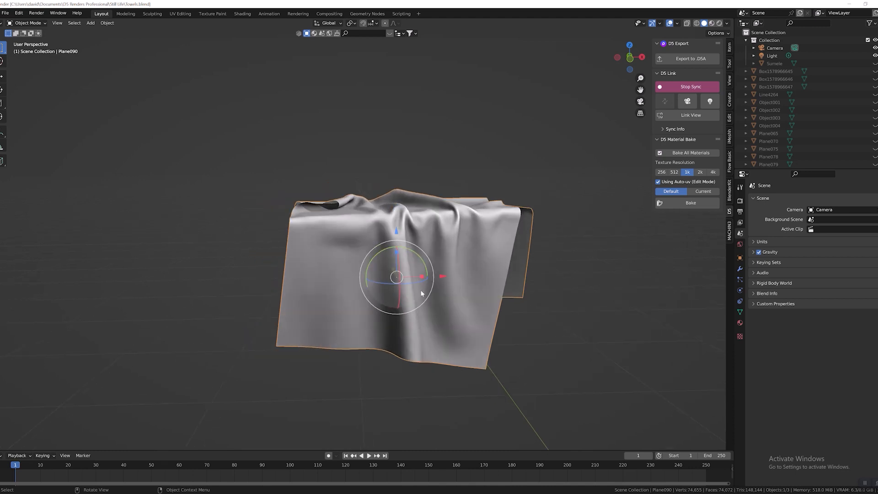
{"action": "mouse_move", "coordinate": [399, 493]}
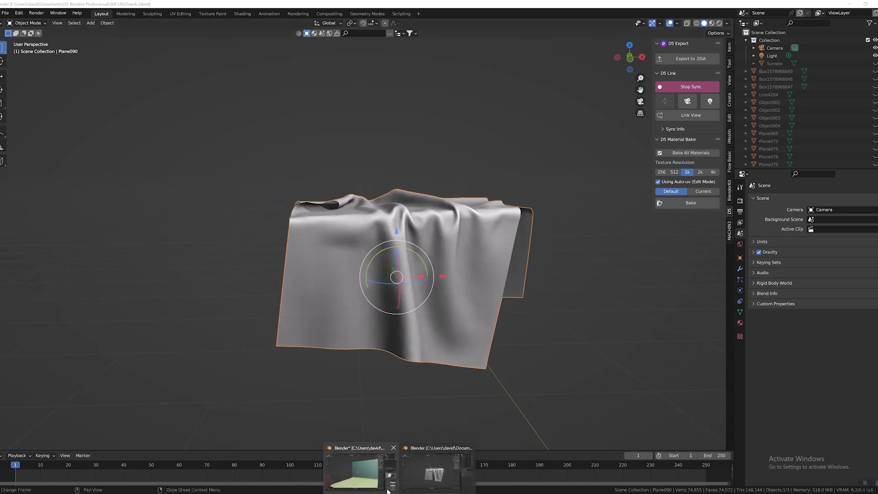
{"action": "left_click", "coordinate": [359, 464]}
{"action": "left_click", "coordinate": [421, 467]}
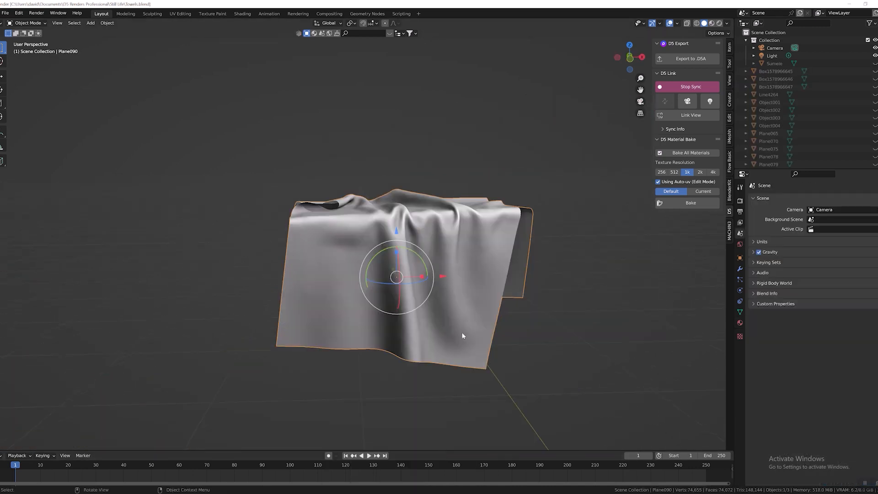
{"action": "middle_click_drag", "start_coordinate": [488, 287], "coordinate": [446, 274]}
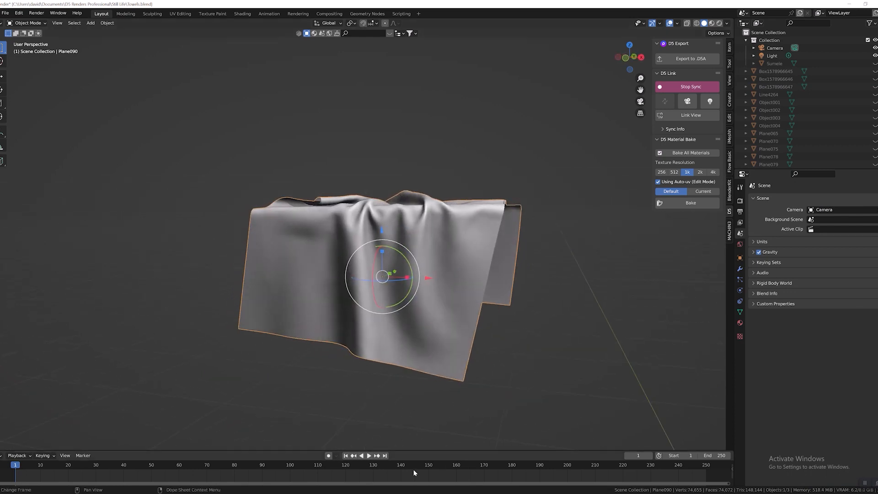
Step: Switch to the Still Life.blend window in Blender and sync its backdrop scene to D5 Render
{"action": "mouse_move", "coordinate": [398, 493]}
{"action": "left_click", "coordinate": [361, 466]}
{"action": "scroll", "coordinate": [413, 316], "scroll_direction": "up", "scroll_amount": 3}
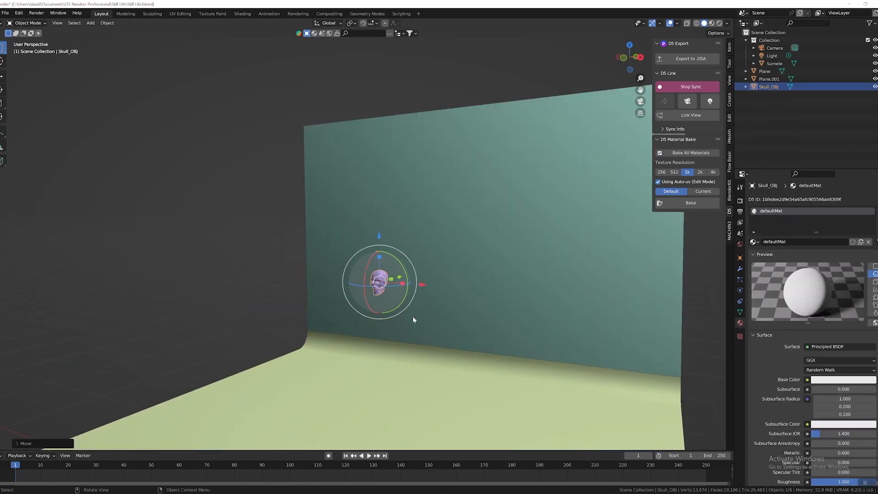
{"action": "middle_click_drag", "start_coordinate": [412, 316], "coordinate": [440, 234], "text": "shift"}
{"action": "left_click", "coordinate": [671, 87]}
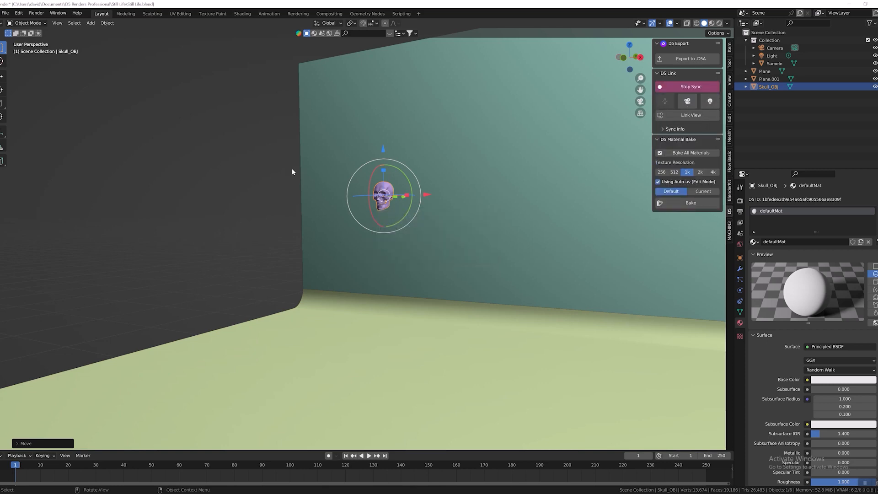
Step: Delete the skull from the Still Life scene, update the synced model, and switch to D5 Render
{"action": "key", "text": "Delete"}
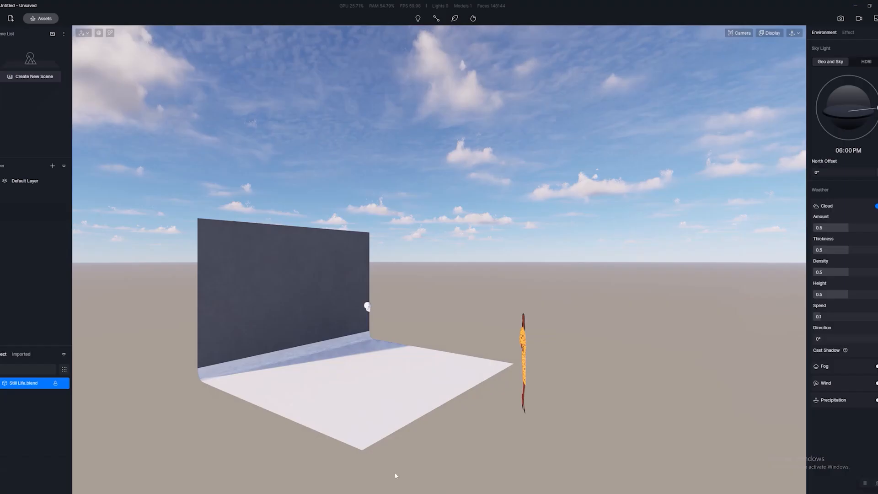
{"action": "scroll", "coordinate": [405, 268], "scroll_direction": "down", "scroll_amount": 2}
{"action": "scroll", "coordinate": [384, 319], "scroll_direction": "up", "scroll_amount": 3}
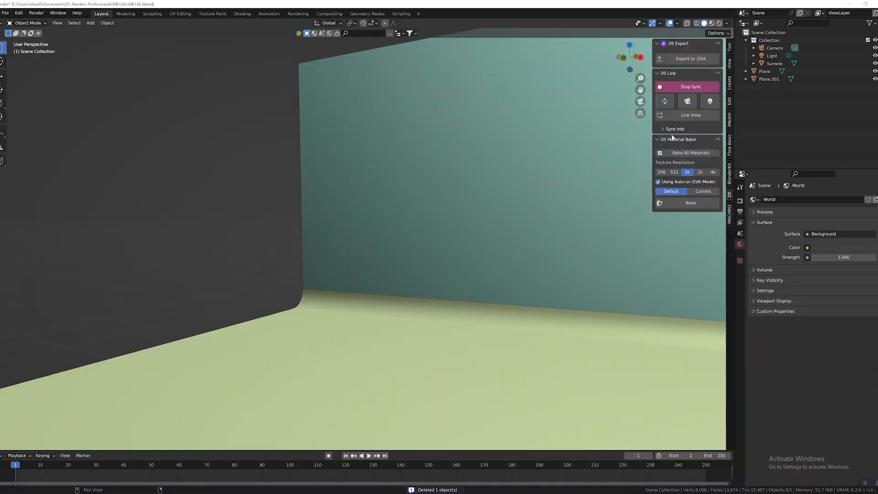
{"action": "key", "text": "alt+Tab"}
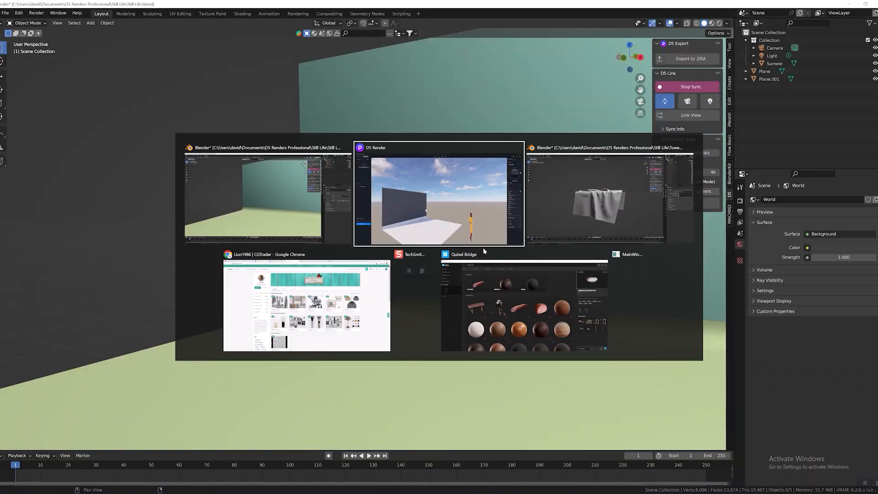
Step: Set the new project's viewport navigation to Fly and frame the backdrop from behind the human figure
{"action": "right_click_drag", "start_coordinate": [516, 301], "coordinate": [172, 336]}
{"action": "left_click", "coordinate": [795, 34]}
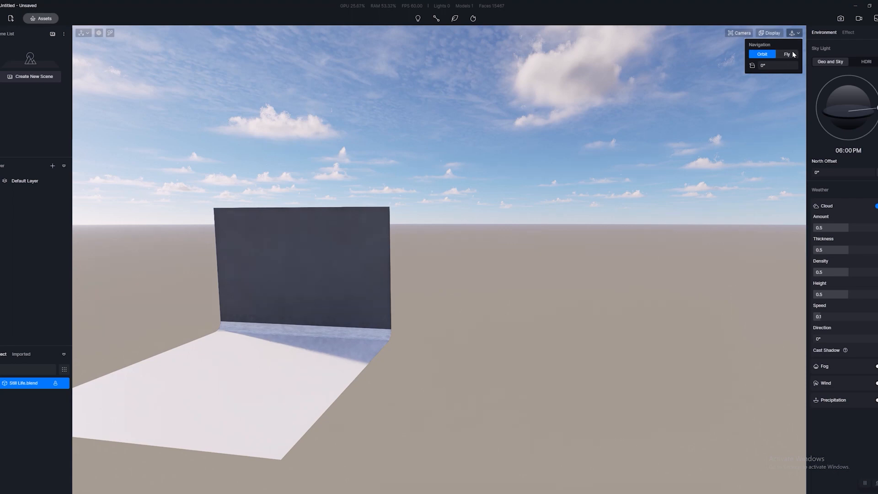
{"action": "left_click", "coordinate": [792, 54]}
{"action": "key", "text": "a"}
{"action": "right_click_drag", "start_coordinate": [675, 175], "coordinate": [610, 204]}
{"action": "key", "text": "w"}
{"action": "key", "text": "q"}
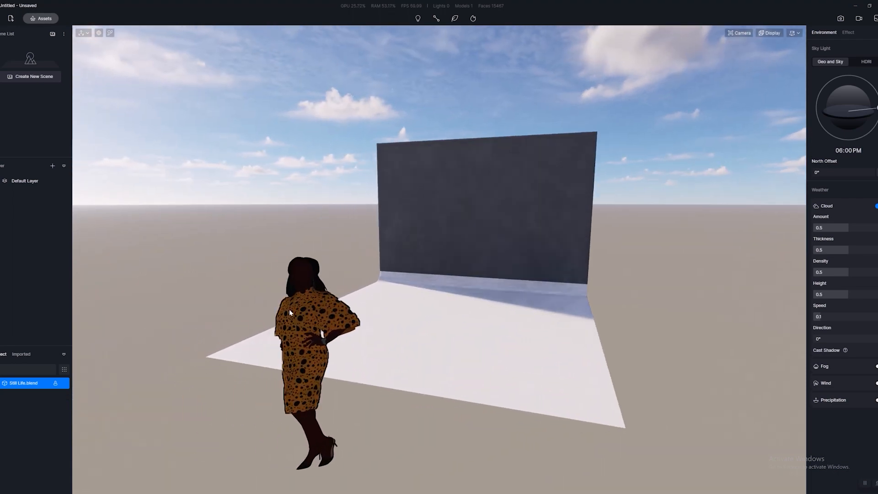
Step: Fly in toward the backdrop and look over its wall and floor from several distances
{"action": "left_click", "coordinate": [289, 309]}
{"action": "right_click_drag", "start_coordinate": [315, 309], "coordinate": [289, 262]}
{"action": "key", "text": "q"}
{"action": "key", "text": "d"}
{"action": "key", "text": "w"}
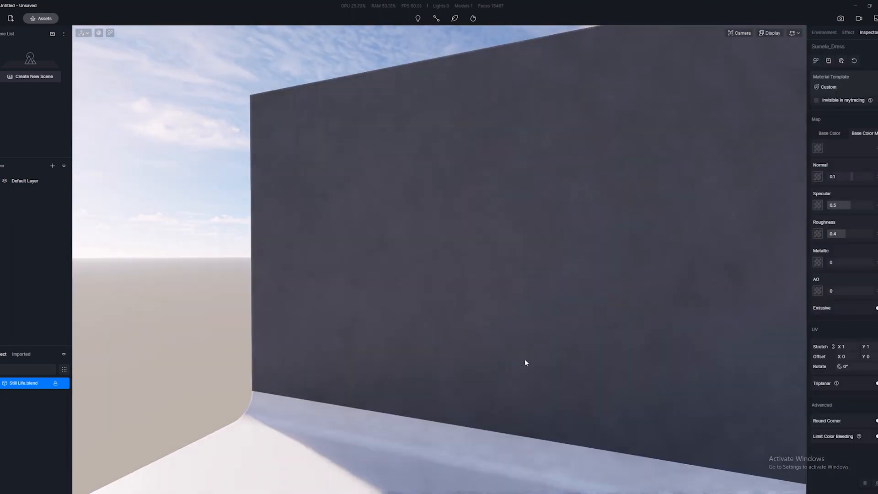
{"action": "key", "text": "s"}
{"action": "key", "text": "q"}
{"action": "right_click_drag", "start_coordinate": [525, 359], "coordinate": [581, 345]}
{"action": "key", "text": "s"}
{"action": "key", "text": "w"}
{"action": "key", "text": "Escape"}
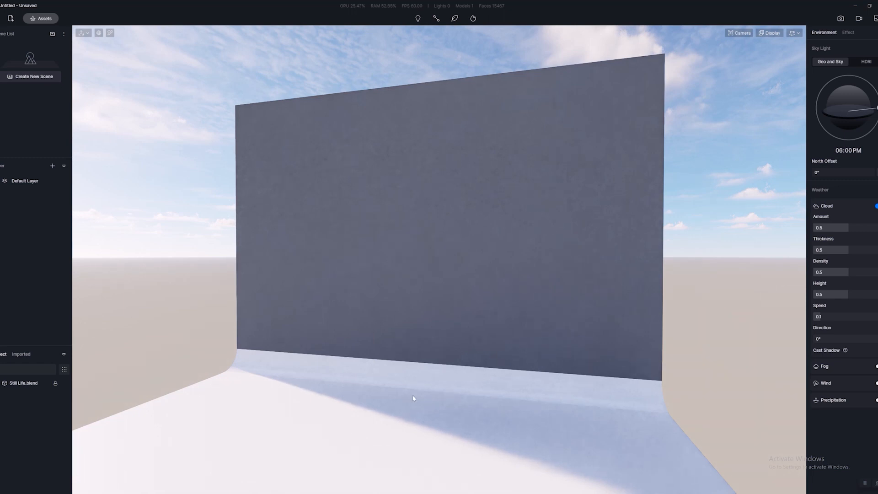
Step: Switch to Quixel Bridge and browse the Purchased, Favorites and local Megascans assets
{"action": "mouse_move", "coordinate": [329, 493]}
{"action": "left_click", "coordinate": [380, 490]}
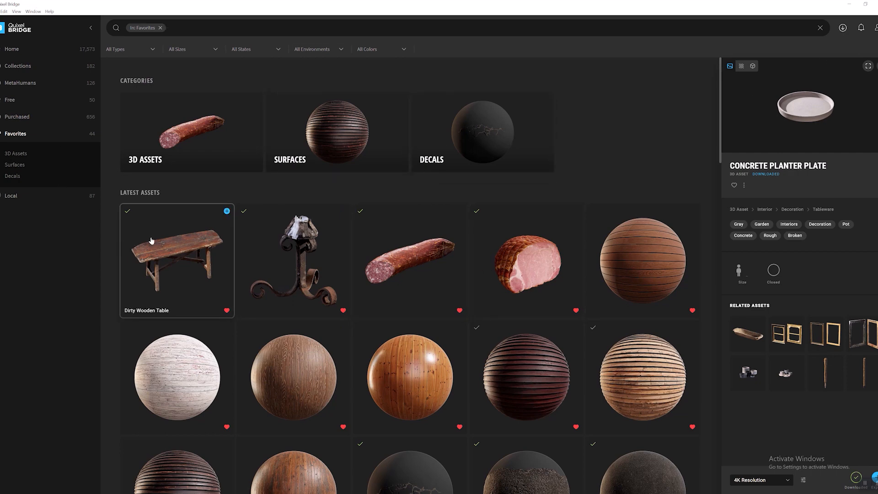
{"action": "left_click", "coordinate": [28, 117]}
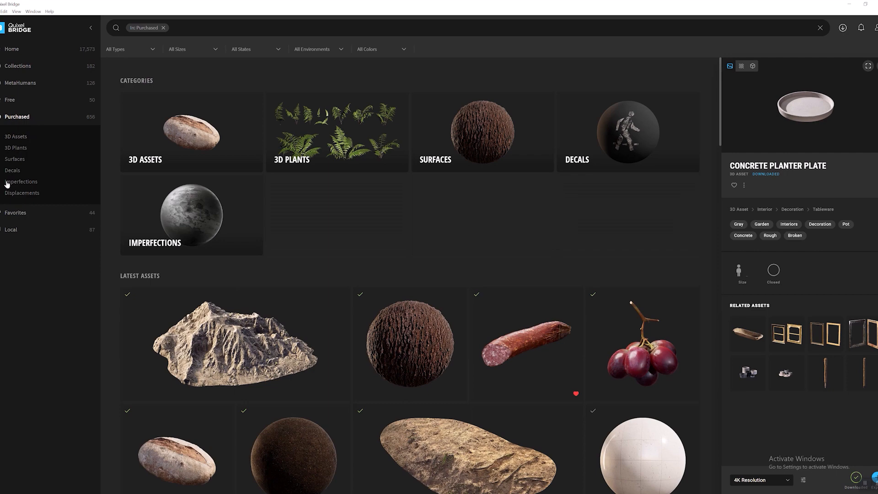
{"action": "left_click", "coordinate": [21, 213]}
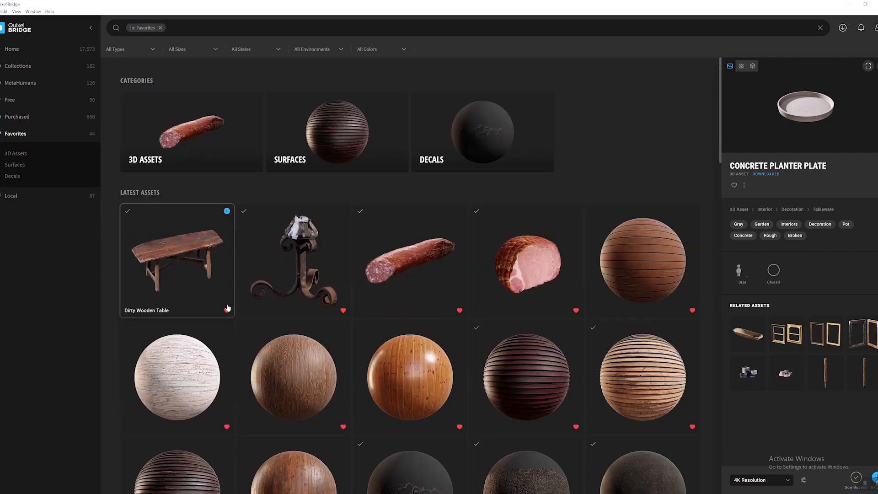
{"action": "left_click", "coordinate": [47, 196]}
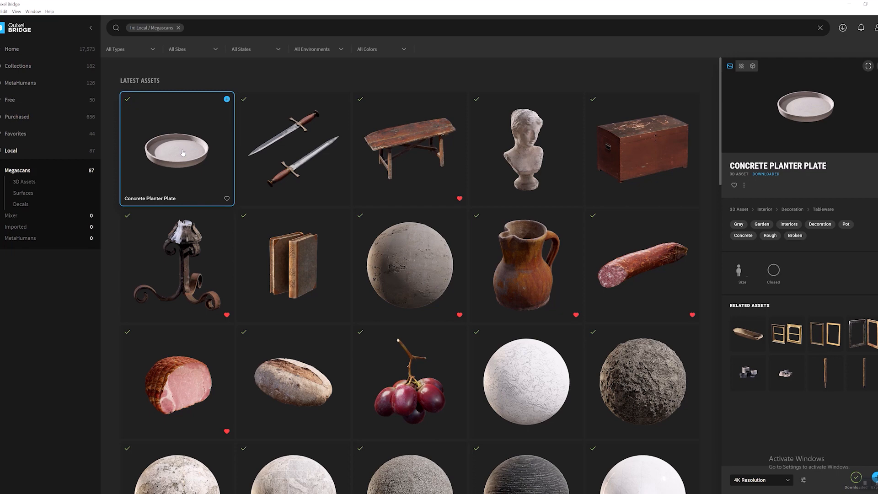
{"action": "left_click", "coordinate": [104, 289]}
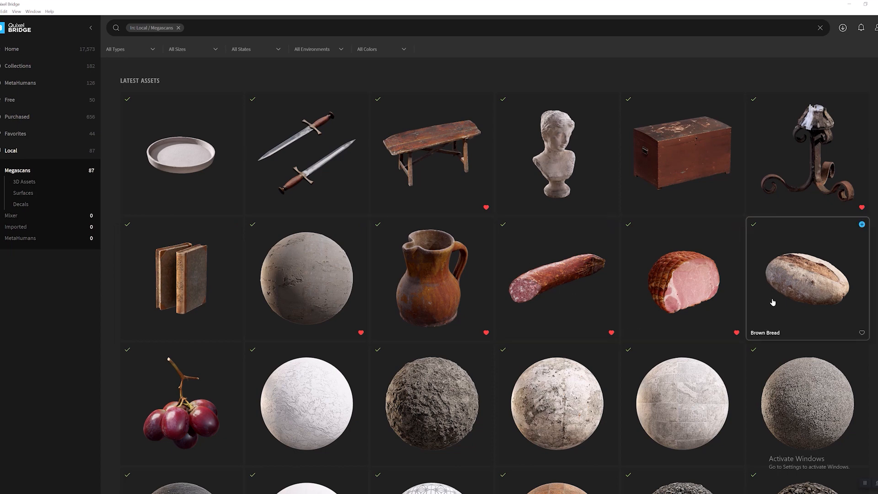
{"action": "scroll", "coordinate": [320, 288], "scroll_direction": "down", "scroll_amount": 2}
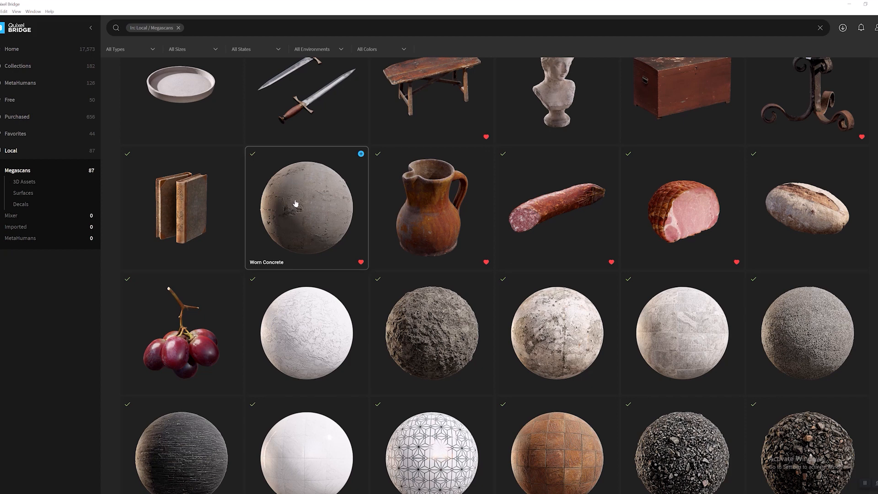
{"action": "scroll", "coordinate": [297, 208], "scroll_direction": "up", "scroll_amount": 2}
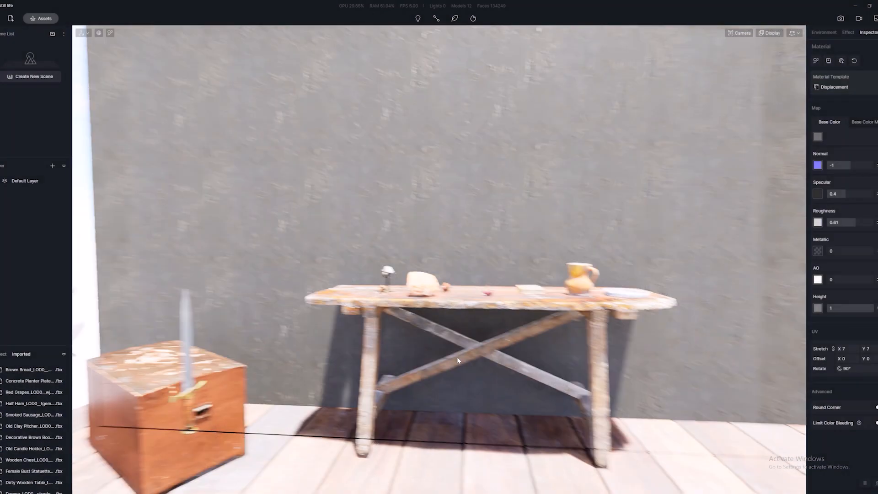
Step: Examine the imported dagger, female bust and wooden chest beside the table, selecting each one in turn
{"action": "middle_click_drag", "start_coordinate": [456, 357], "coordinate": [474, 346]}
{"action": "scroll", "coordinate": [474, 346], "scroll_direction": "down", "scroll_amount": 5}
{"action": "mouse_move", "coordinate": [474, 346]}
{"action": "right_mouse_down"}
{"action": "mouse_move", "coordinate": [284, 361]}
{"action": "mouse_move", "coordinate": [407, 338]}
{"action": "mouse_move", "coordinate": [481, 348]}
{"action": "right_mouse_up"}
{"action": "scroll", "coordinate": [416, 339], "scroll_direction": "up", "scroll_amount": 8}
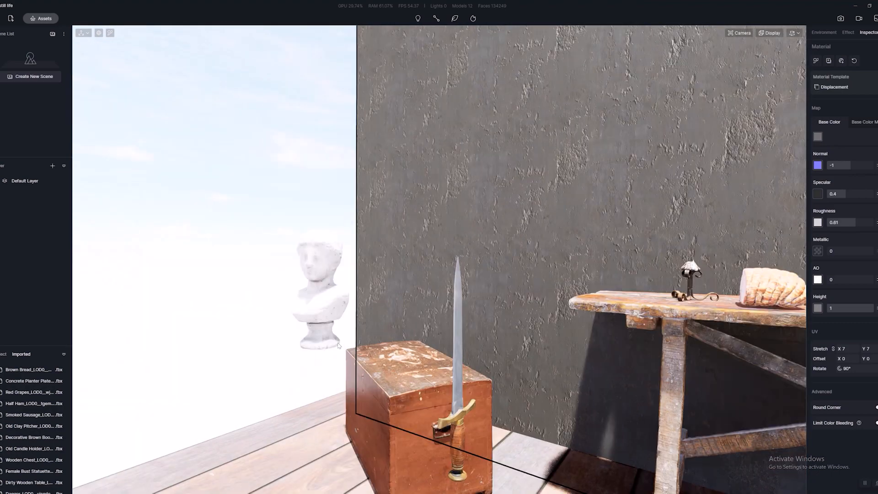
{"action": "middle_click_drag", "start_coordinate": [481, 348], "coordinate": [487, 323]}
{"action": "scroll", "coordinate": [487, 323], "scroll_direction": "up", "scroll_amount": 4}
{"action": "left_click", "coordinate": [480, 345]}
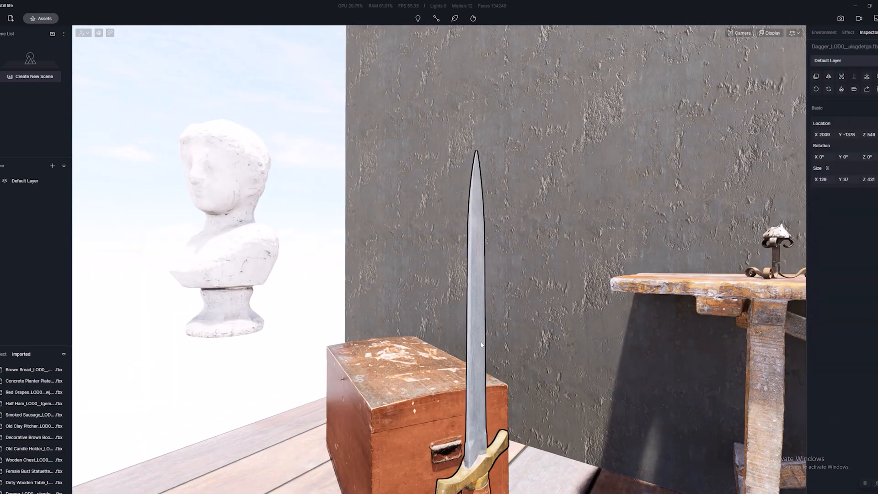
{"action": "scroll", "coordinate": [481, 345], "scroll_direction": "down", "scroll_amount": 4}
{"action": "left_click", "coordinate": [311, 250]}
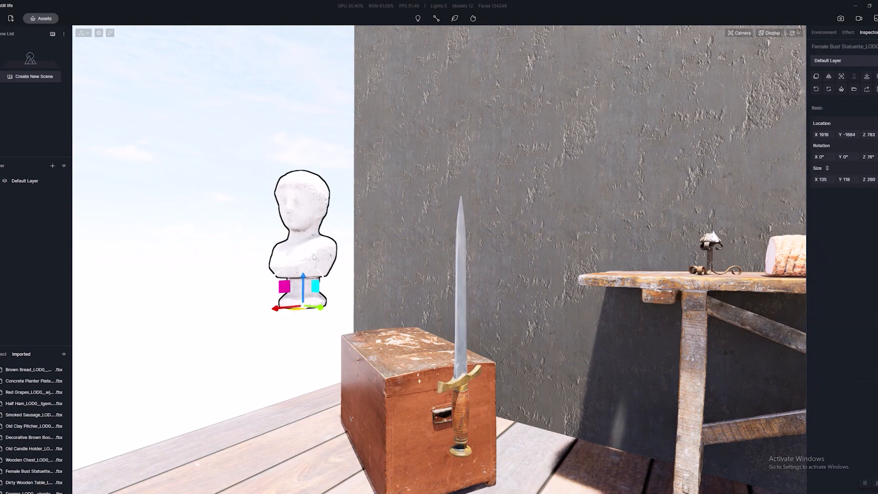
{"action": "left_click", "coordinate": [416, 399]}
Step: Fly over to the wooden table and inspect the table, half ham, sausage and red grapes one by one
{"action": "right_click_drag", "start_coordinate": [399, 392], "coordinate": [682, 384]}
{"action": "key", "text": "w"}
{"action": "key", "text": "e"}
{"action": "key", "text": "w"}
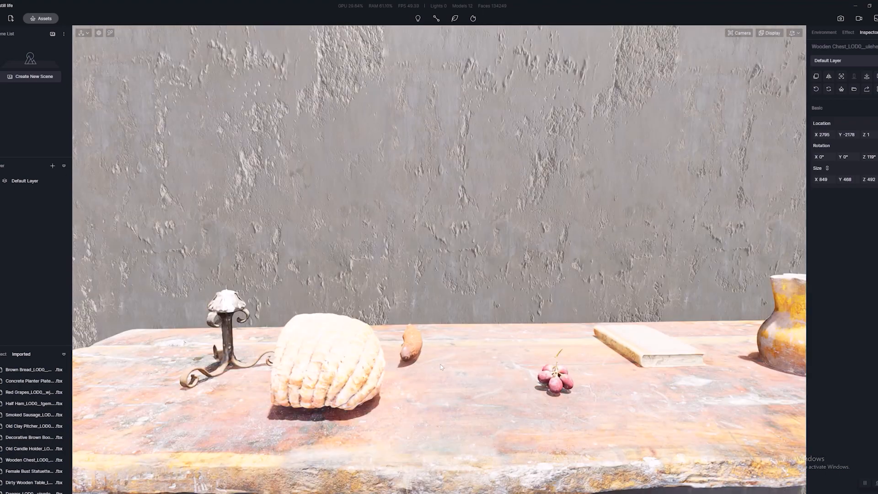
{"action": "scroll", "coordinate": [381, 384], "scroll_direction": "down", "scroll_amount": 5}
{"action": "left_click", "coordinate": [560, 370]}
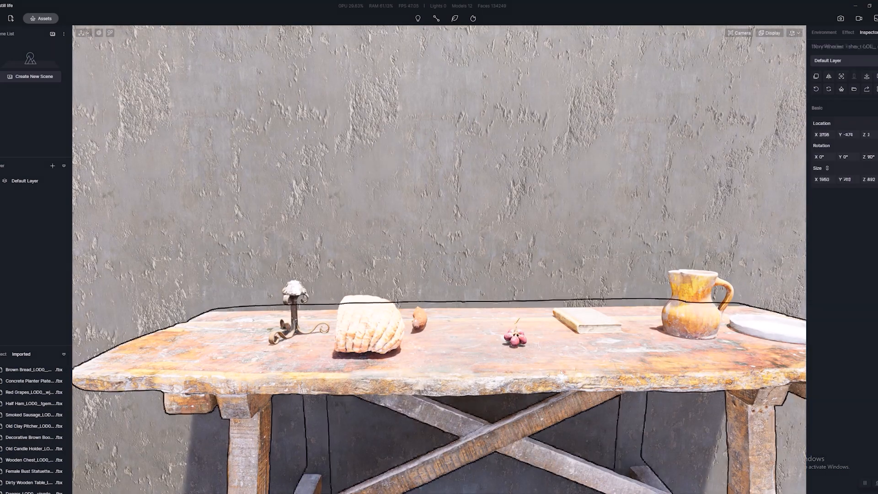
{"action": "mouse_move", "coordinate": [535, 367]}
{"action": "middle_mouse_down"}
{"action": "mouse_move", "coordinate": [434, 365]}
{"action": "mouse_move", "coordinate": [528, 364]}
{"action": "middle_mouse_up"}
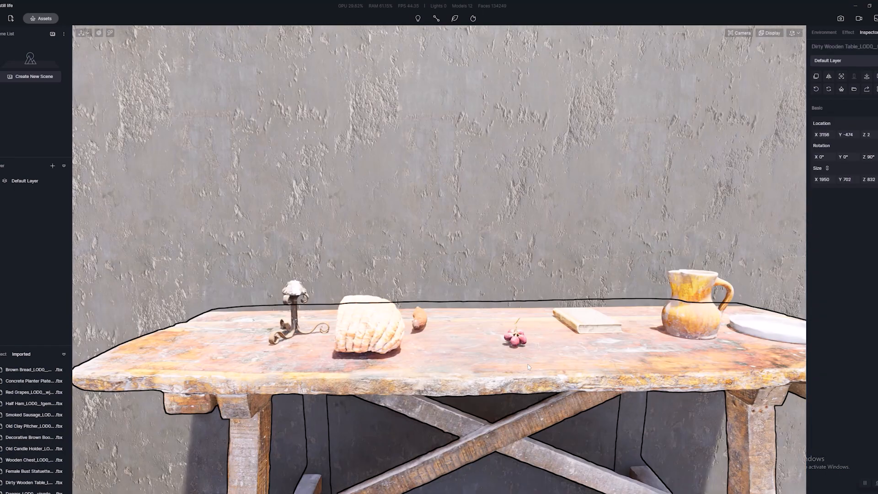
{"action": "left_click", "coordinate": [378, 321]}
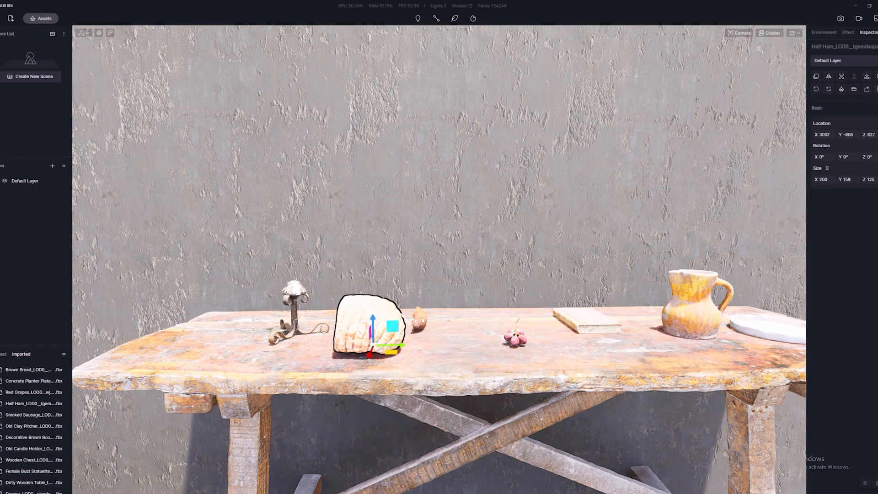
{"action": "left_click", "coordinate": [421, 320]}
{"action": "left_click", "coordinate": [520, 342]}
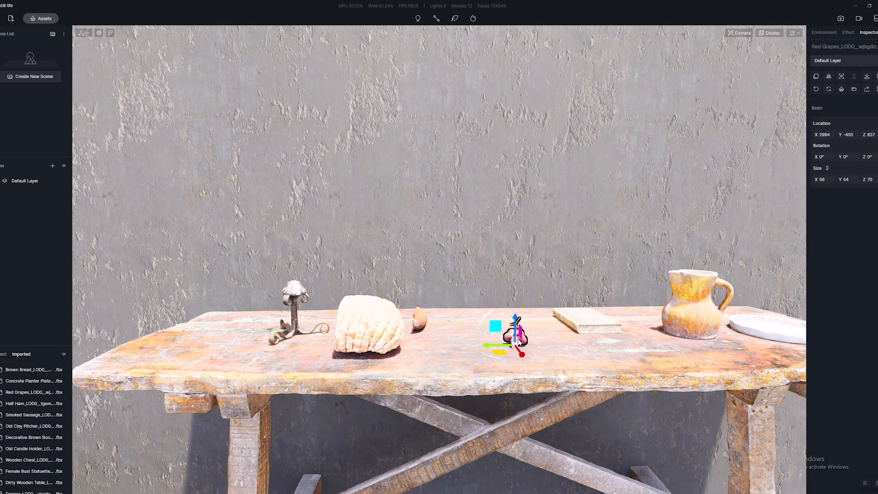
Step: Inspect the plate, clay pitcher, brown book, ham and grapes along the tabletop, selecting each model
{"action": "scroll", "coordinate": [674, 311], "scroll_direction": "down", "scroll_amount": 2}
{"action": "scroll", "coordinate": [708, 347], "scroll_direction": "up", "scroll_amount": 5}
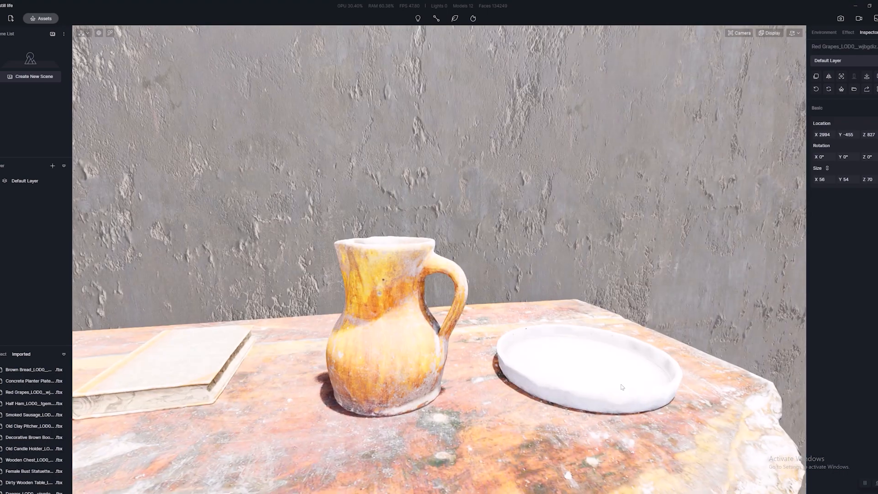
{"action": "left_click", "coordinate": [602, 373]}
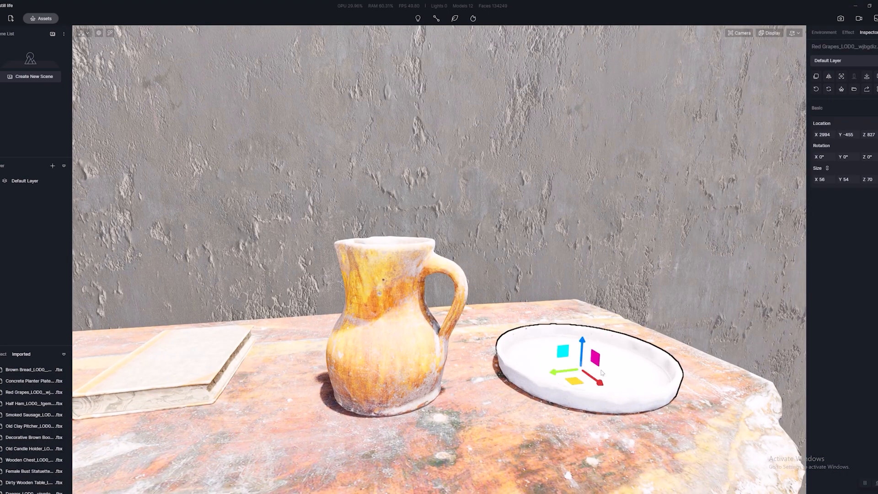
{"action": "left_click", "coordinate": [380, 346]}
{"action": "scroll", "coordinate": [538, 349], "scroll_direction": "down", "scroll_amount": 3}
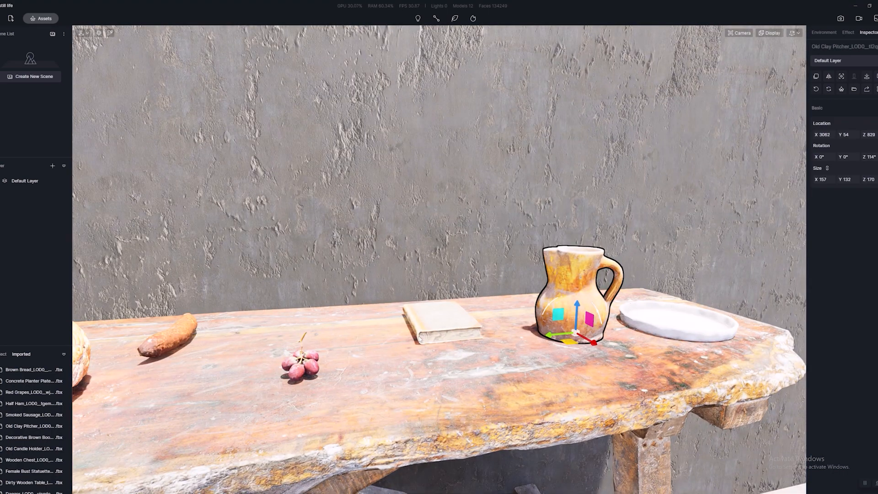
{"action": "left_click", "coordinate": [421, 339]}
{"action": "right_click_drag", "start_coordinate": [425, 340], "coordinate": [477, 365]}
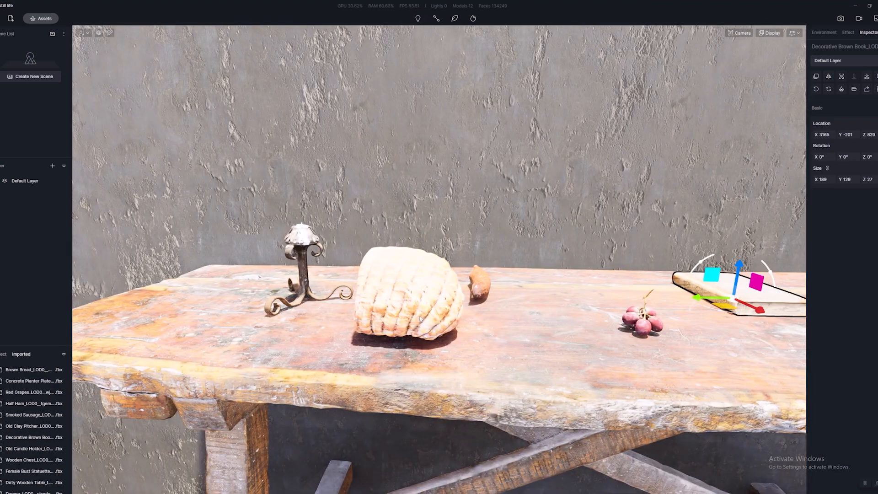
{"action": "left_click", "coordinate": [467, 303]}
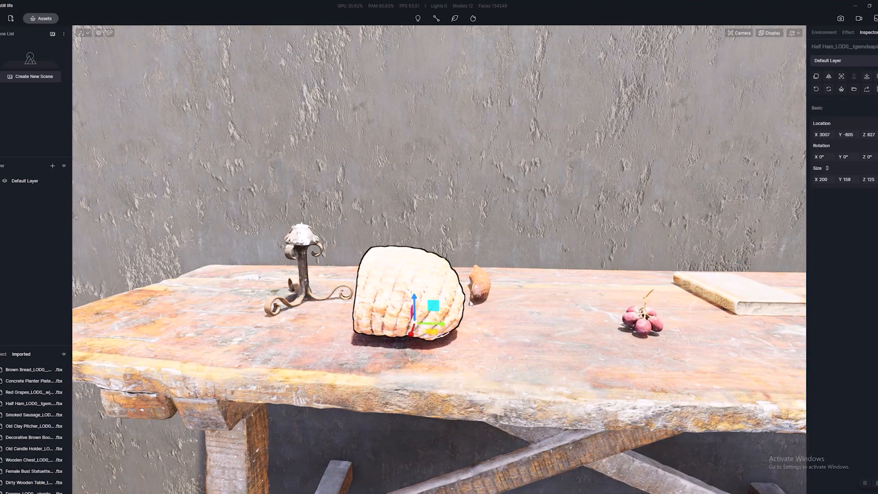
{"action": "left_click", "coordinate": [647, 325]}
{"action": "middle_click_drag", "start_coordinate": [647, 325], "coordinate": [544, 326]}
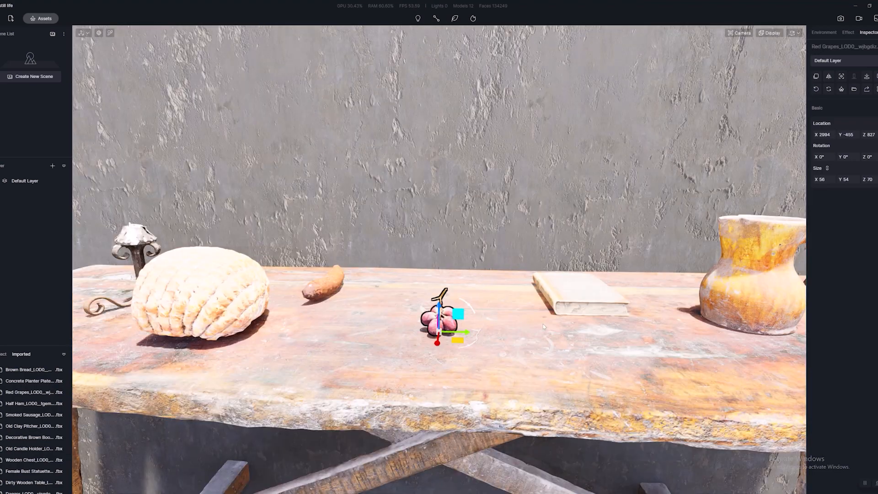
{"action": "key", "text": "a"}
{"action": "right_click_drag", "start_coordinate": [549, 318], "coordinate": [566, 317]}
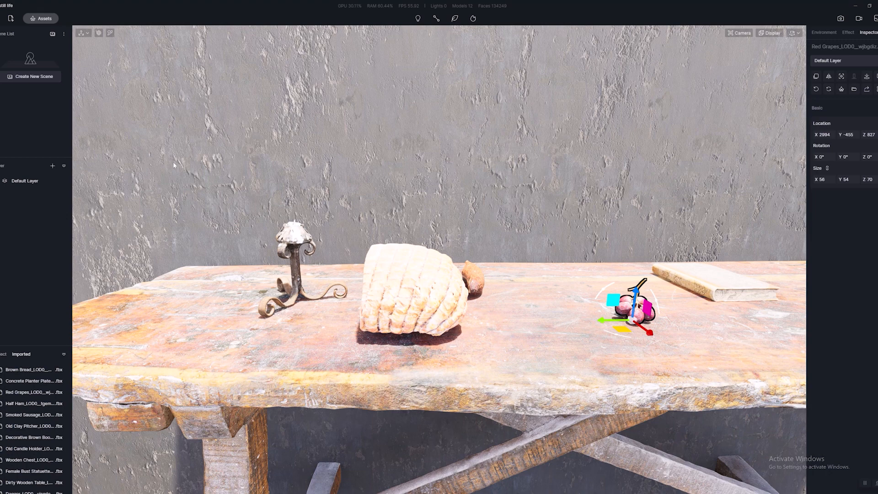
Step: Place the imported Brown Bread model on the tabletop beside the candle holder and view it from the table's end
{"action": "left_click", "coordinate": [11, 19]}
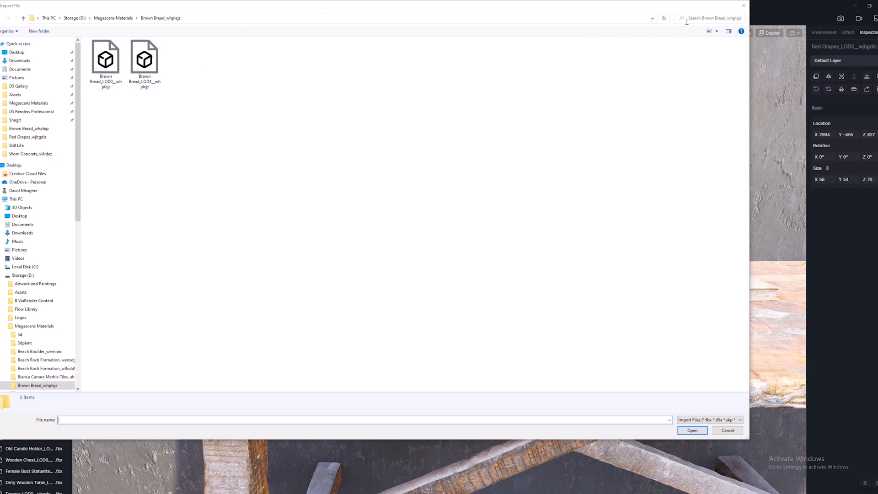
{"action": "left_click", "coordinate": [743, 6]}
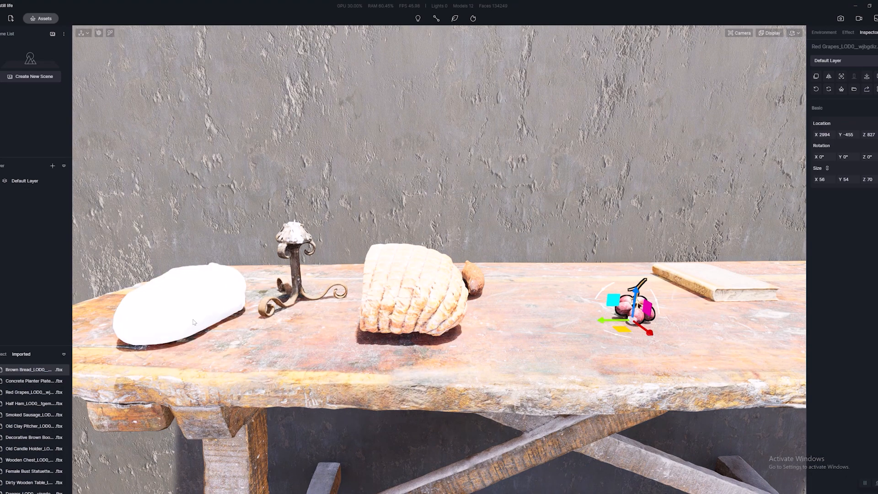
{"action": "left_click", "coordinate": [187, 305]}
{"action": "right_click_drag", "start_coordinate": [188, 304], "coordinate": [618, 215]}
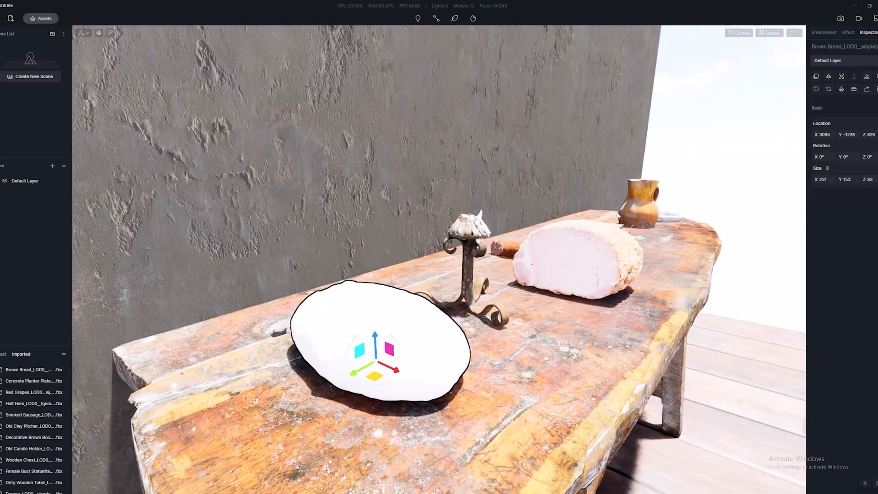
Step: Pick the bread's material and load Albedo_4K_LOD4__whplejz from the Brown Bread_whplejz folder as its base color map
{"action": "left_click", "coordinate": [795, 33]}
{"action": "key", "text": "i"}
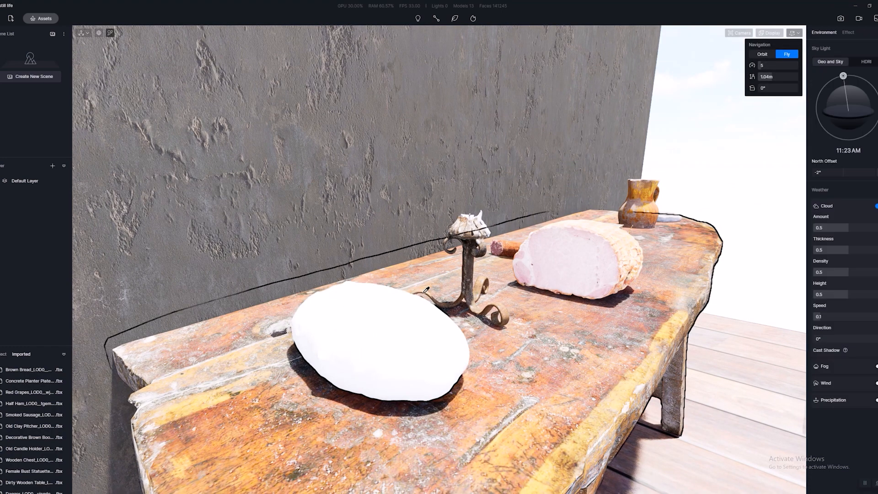
{"action": "left_click", "coordinate": [402, 314]}
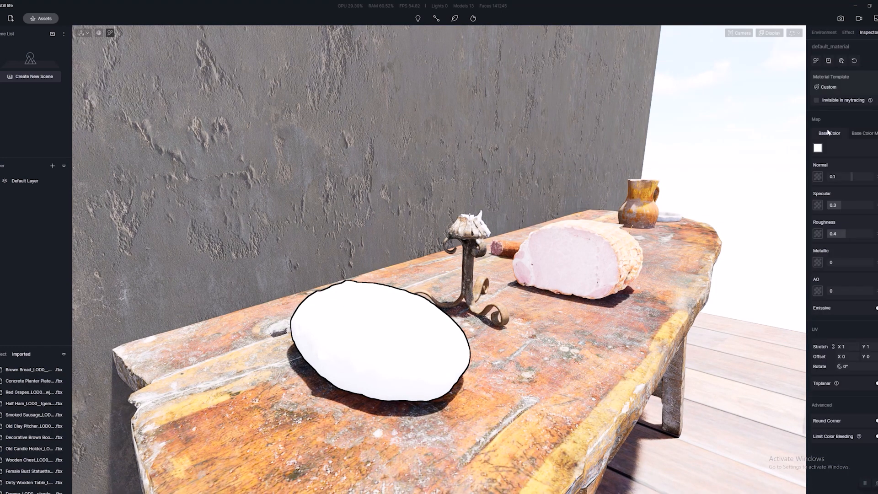
{"action": "left_click", "coordinate": [862, 136]}
{"action": "left_click", "coordinate": [818, 149]}
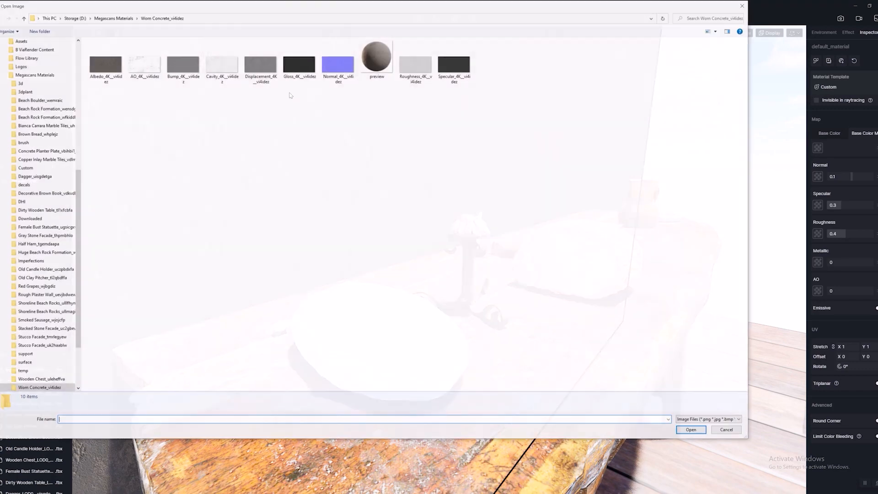
{"action": "left_click", "coordinate": [113, 18]}
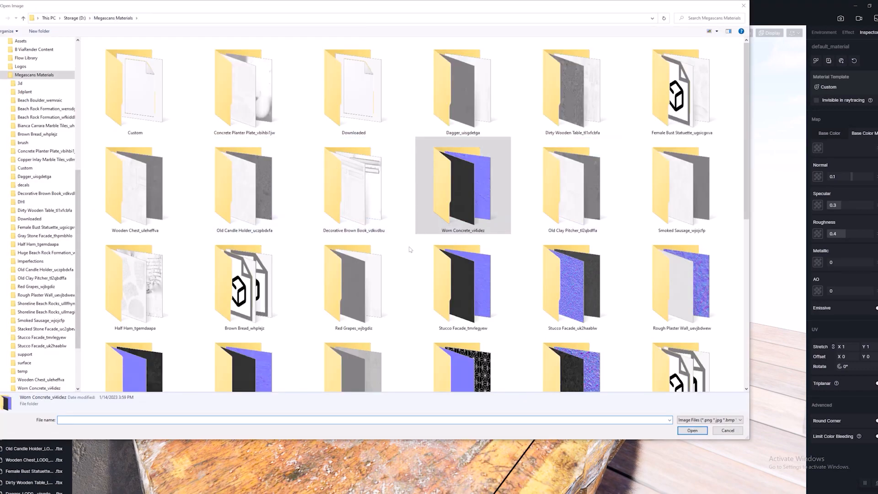
{"action": "double_click", "coordinate": [244, 283]}
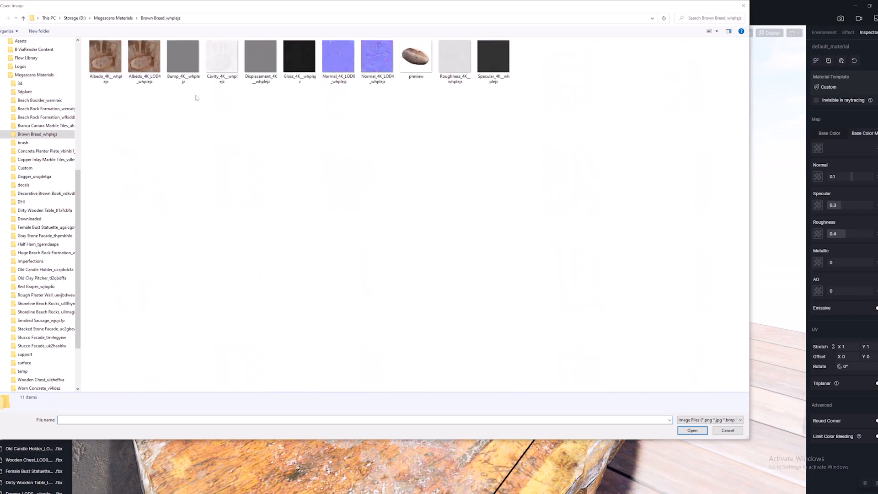
{"action": "double_click", "coordinate": [150, 59]}
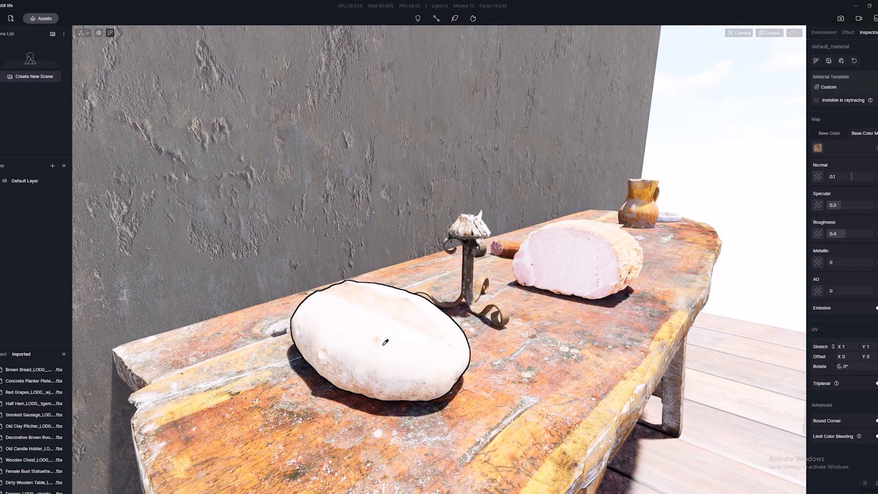
Step: Load Normal_4K_LOD0__whplejz as the normal map of the bread's material
{"action": "right_click_drag", "start_coordinate": [384, 344], "coordinate": [468, 283]}
{"action": "scroll", "coordinate": [370, 361], "scroll_direction": "up", "scroll_amount": 4}
{"action": "scroll", "coordinate": [371, 359], "scroll_direction": "down", "scroll_amount": 4}
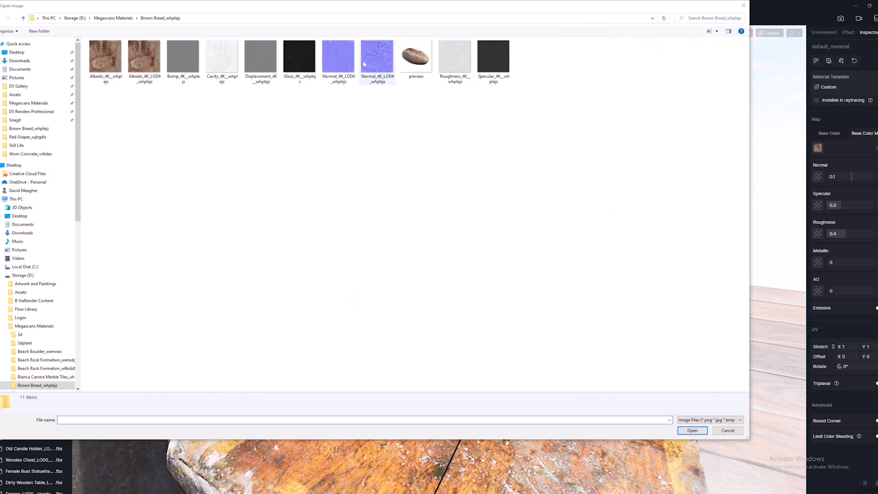
{"action": "double_click", "coordinate": [338, 57]}
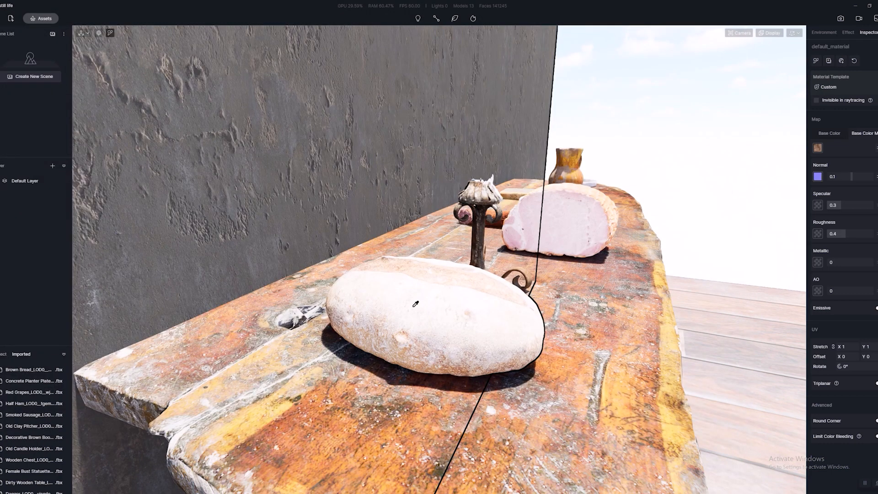
Step: Load Roughness_4K__whplejz as the roughness map and Specular_4K__whplejz as the specular map of the bread's material
{"action": "left_click", "coordinate": [817, 233]}
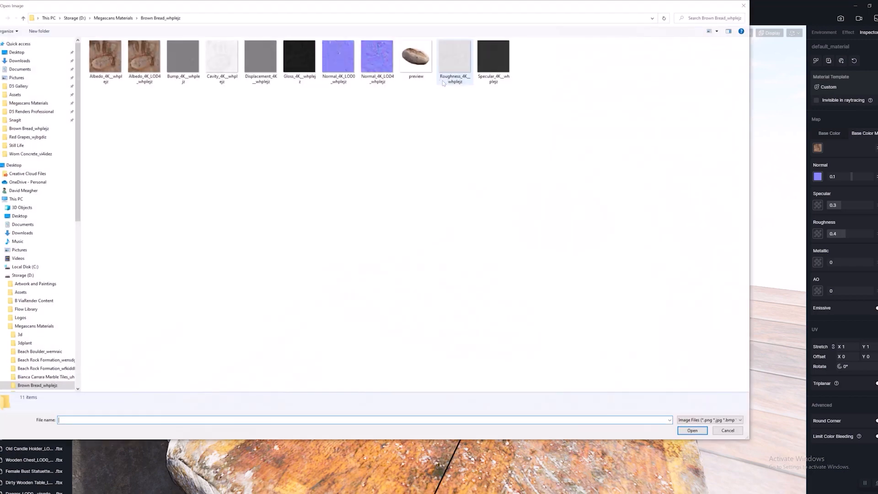
{"action": "double_click", "coordinate": [455, 56]}
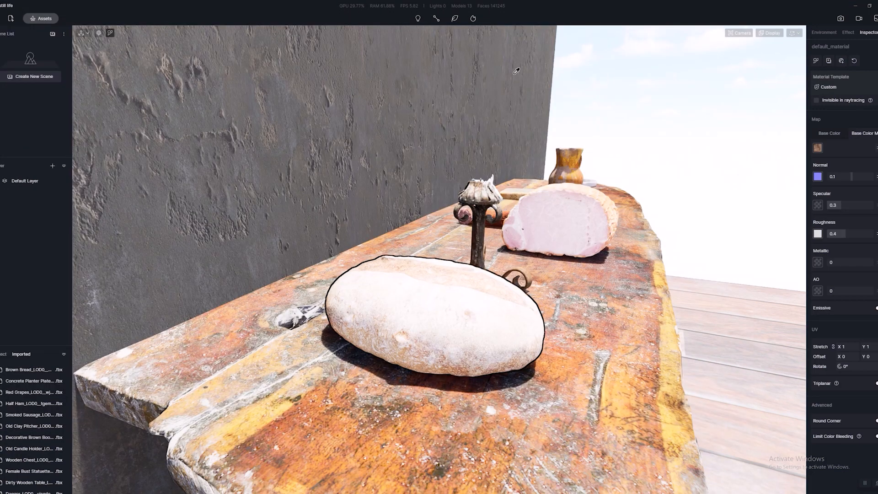
{"action": "left_click", "coordinate": [817, 205]}
{"action": "double_click", "coordinate": [487, 51]}
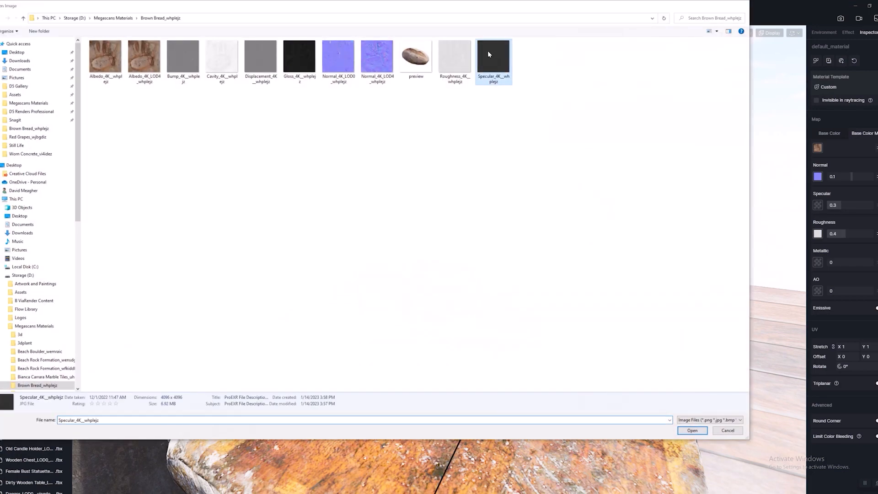
{"action": "scroll", "coordinate": [447, 372], "scroll_direction": "up", "scroll_amount": 3}
{"action": "scroll", "coordinate": [526, 346], "scroll_direction": "down", "scroll_amount": 3}
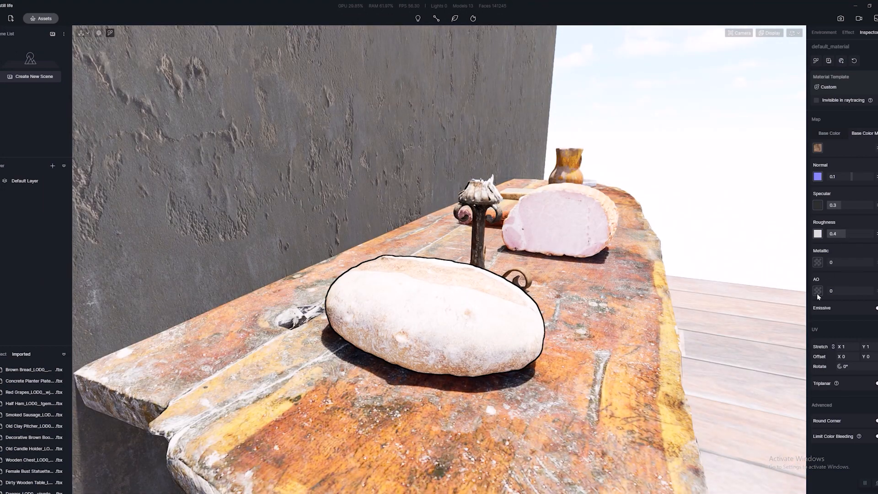
Step: Set the normal map strength of the bread's material to -1
{"action": "left_click_drag", "start_coordinate": [858, 176], "coordinate": [793, 189]}
{"action": "left_click", "coordinate": [380, 435]}
{"action": "scroll", "coordinate": [380, 435], "scroll_direction": "up", "scroll_amount": 4}
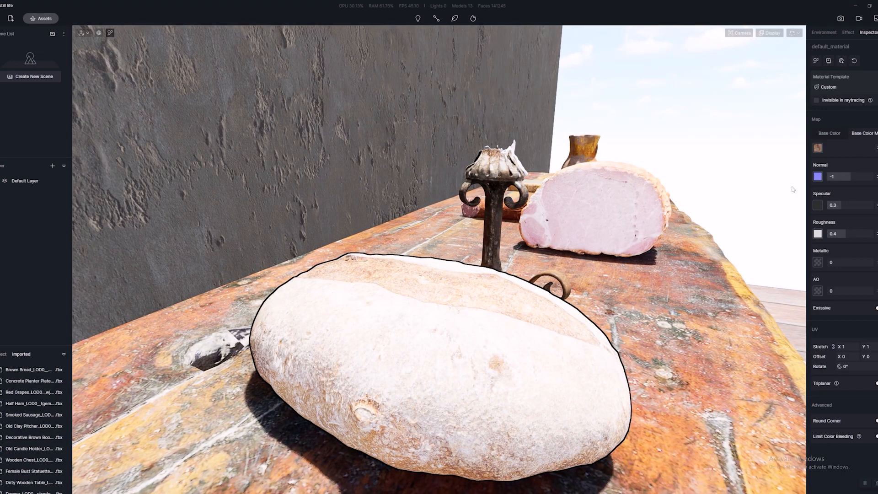
{"action": "left_click_drag", "start_coordinate": [849, 176], "coordinate": [794, 198]}
Step: Load Cavity_4K__whplejz as the AO map of the bread's material and set the AO strength to 1
{"action": "left_click", "coordinate": [816, 293]}
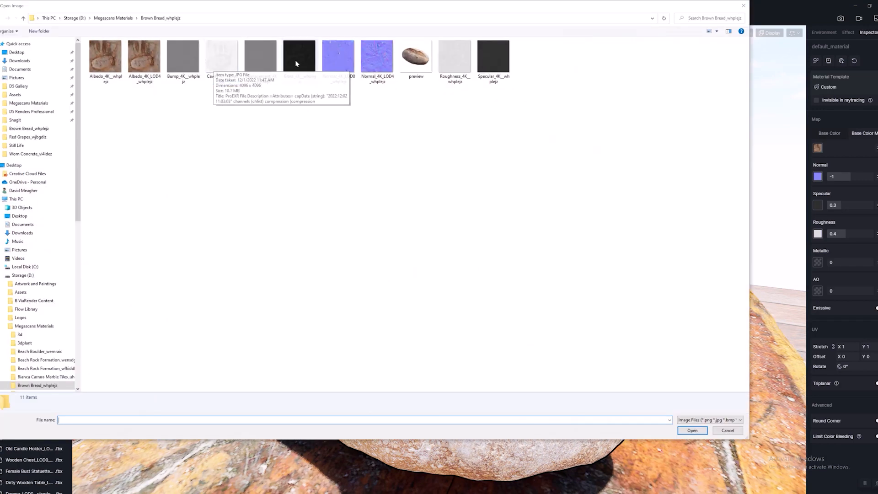
{"action": "double_click", "coordinate": [222, 58]}
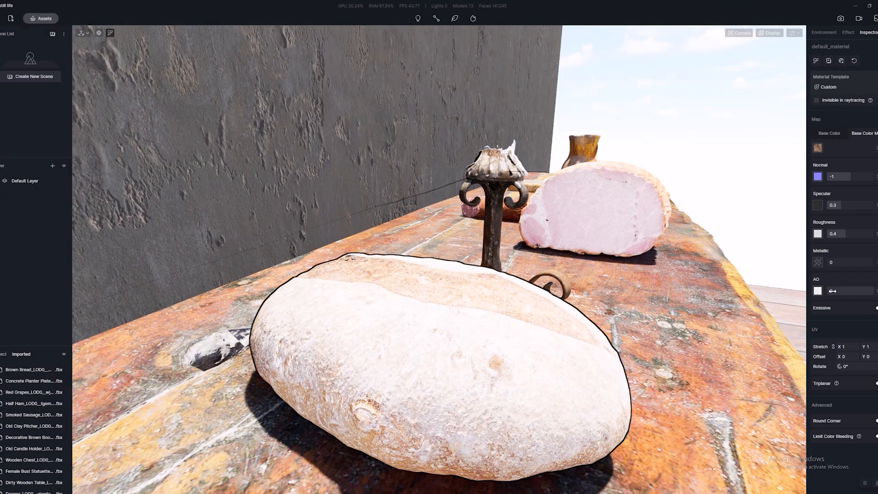
{"action": "left_click_drag", "start_coordinate": [833, 291], "coordinate": [874, 291]}
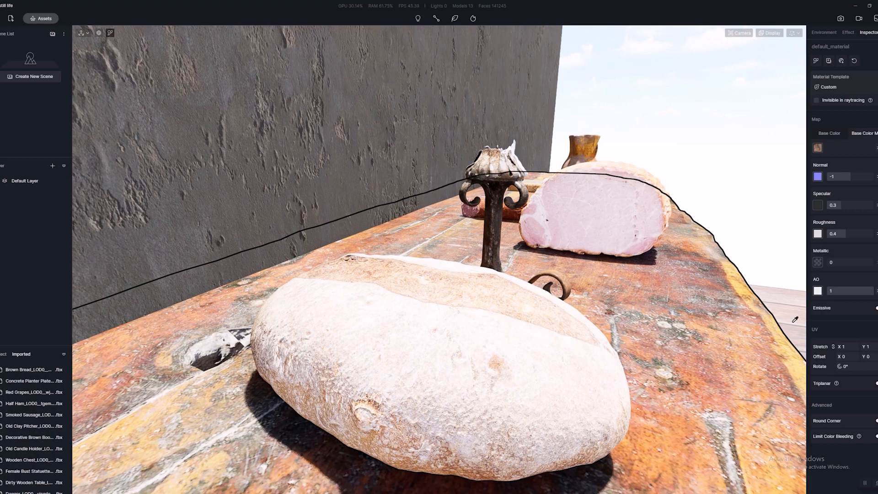
Step: Place the Skull.blend model from the local assets on the tabletop between the grapes and the book
{"action": "right_click_drag", "start_coordinate": [537, 301], "coordinate": [458, 334]}
{"action": "scroll", "coordinate": [536, 357], "scroll_direction": "down", "scroll_amount": 5}
{"action": "scroll", "coordinate": [459, 334], "scroll_direction": "up", "scroll_amount": 2}
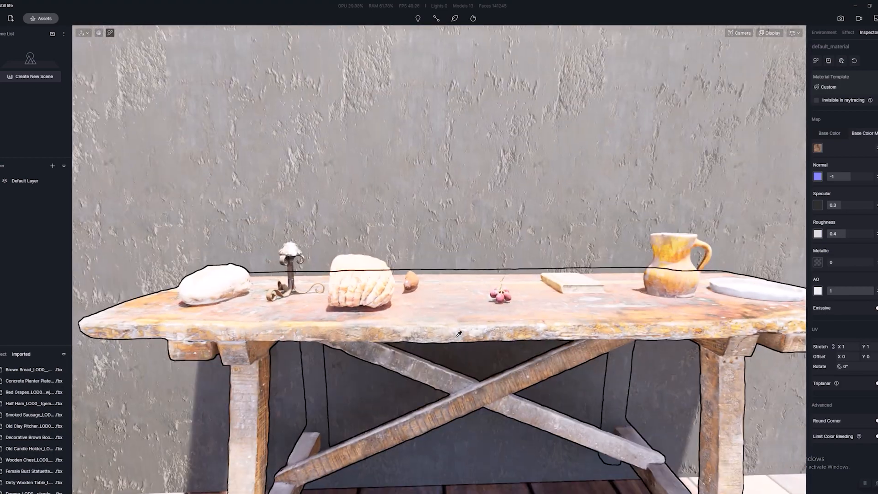
{"action": "scroll", "coordinate": [459, 334], "scroll_direction": "up", "scroll_amount": 3}
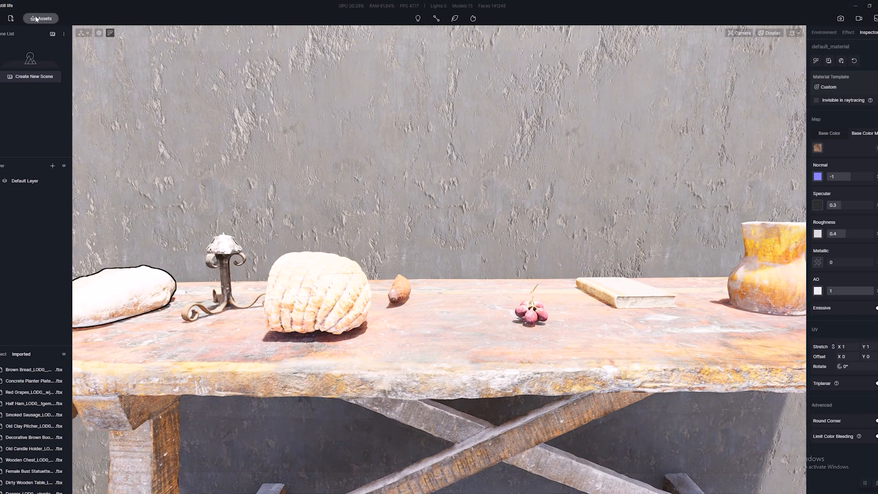
{"action": "left_click", "coordinate": [36, 19]}
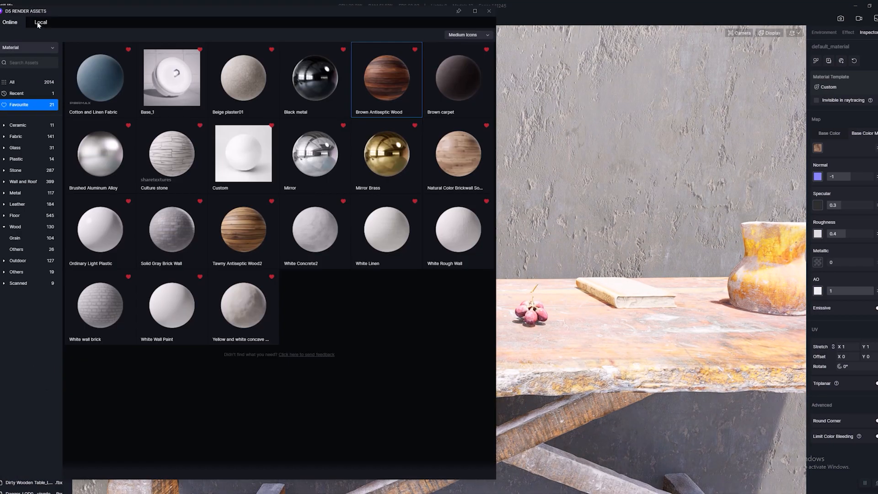
{"action": "left_click", "coordinate": [38, 23]}
{"action": "left_click_drag", "start_coordinate": [168, 75], "coordinate": [562, 308]}
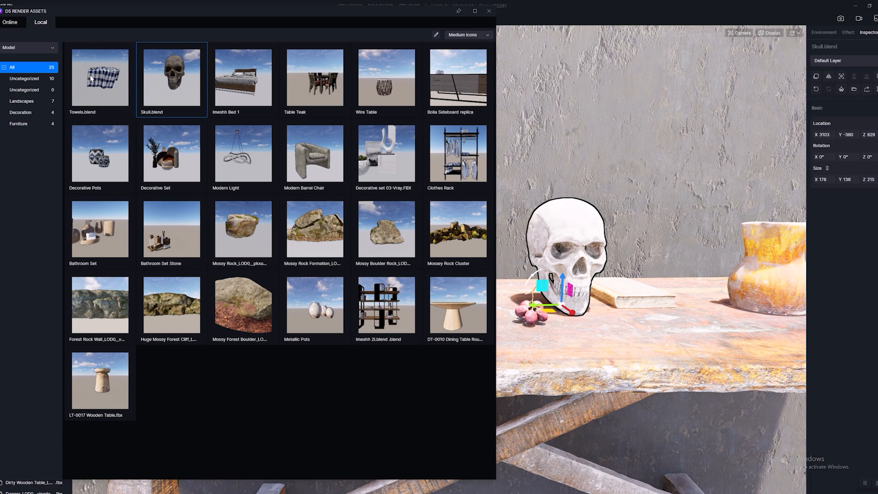
Step: Place the Towels.blend model from the local assets at the front edge of the tabletop
{"action": "left_click_drag", "start_coordinate": [91, 78], "coordinate": [657, 357]}
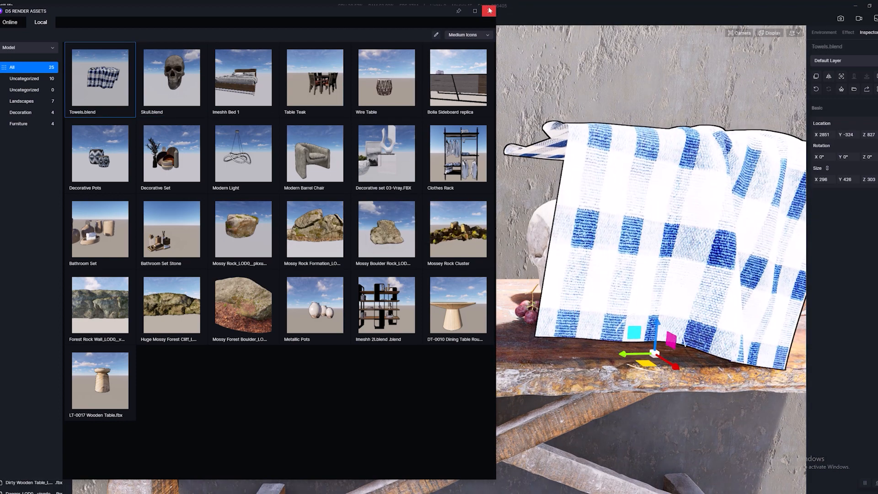
{"action": "left_click", "coordinate": [490, 11]}
{"action": "right_click_drag", "start_coordinate": [609, 187], "coordinate": [401, 254]}
{"action": "scroll", "coordinate": [401, 255], "scroll_direction": "down", "scroll_amount": 5}
{"action": "scroll", "coordinate": [401, 255], "scroll_direction": "up", "scroll_amount": 4}
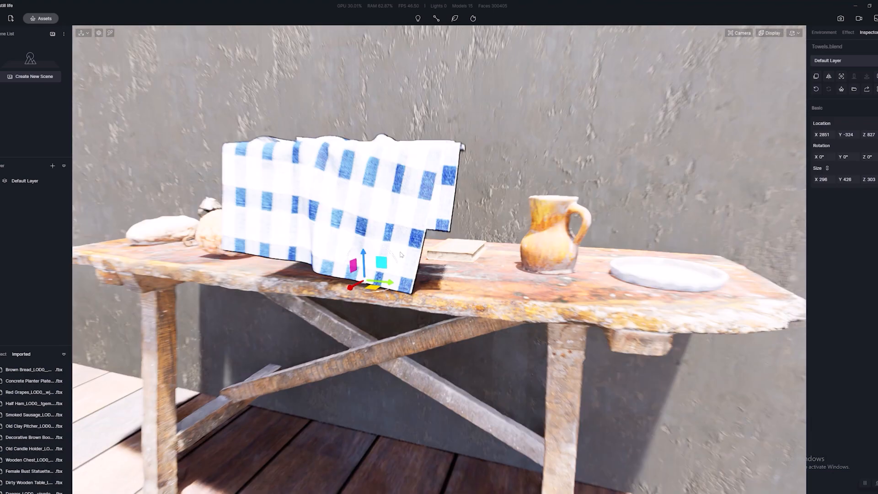
Step: Lower the towel to Z 572 so it drapes over the table's front edge and rotate it 9° about Z
{"action": "left_click_drag", "start_coordinate": [372, 258], "coordinate": [377, 372]}
{"action": "left_click_drag", "start_coordinate": [358, 402], "coordinate": [330, 421]}
{"action": "right_click_drag", "start_coordinate": [372, 398], "coordinate": [480, 363]}
{"action": "key", "text": "a"}
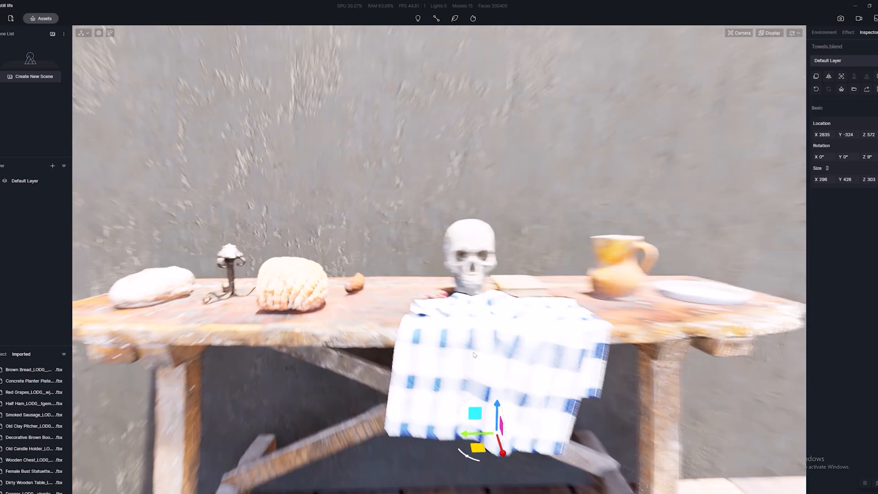
{"action": "scroll", "coordinate": [476, 352], "scroll_direction": "up", "scroll_amount": 2}
{"action": "scroll", "coordinate": [476, 353], "scroll_direction": "down", "scroll_amount": 5}
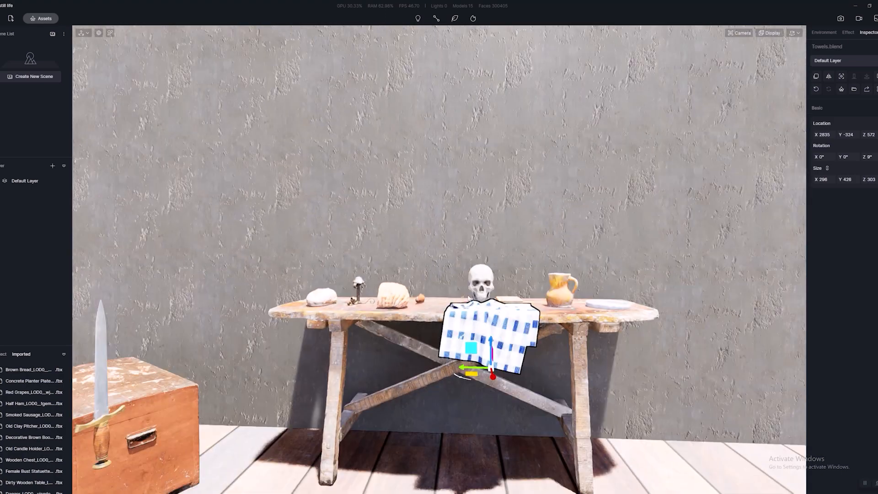
Step: Pick the wall's displacement material and examine its surface relief from the side, up close and from the front
{"action": "scroll", "coordinate": [475, 313], "scroll_direction": "down", "scroll_amount": 3}
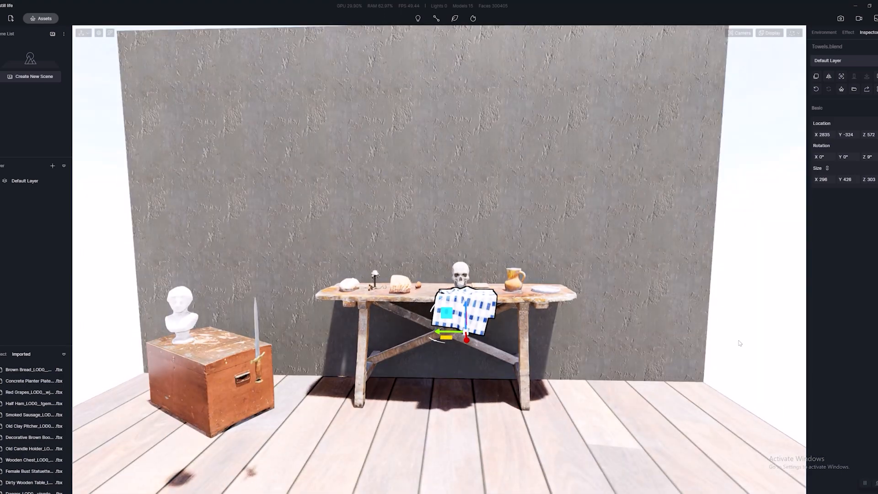
{"action": "key", "text": "d"}
{"action": "right_click_drag", "start_coordinate": [739, 343], "coordinate": [638, 331]}
{"action": "scroll", "coordinate": [638, 331], "scroll_direction": "up", "scroll_amount": 1}
{"action": "key", "text": "d"}
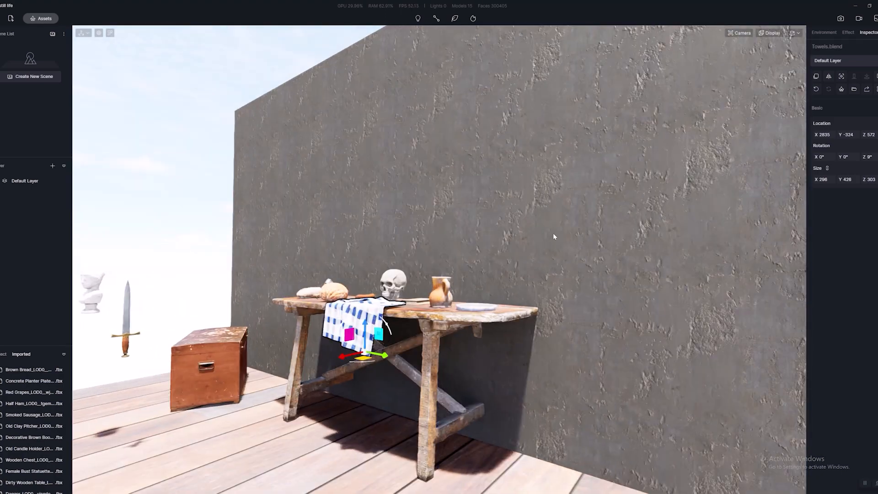
{"action": "left_click", "coordinate": [553, 236]}
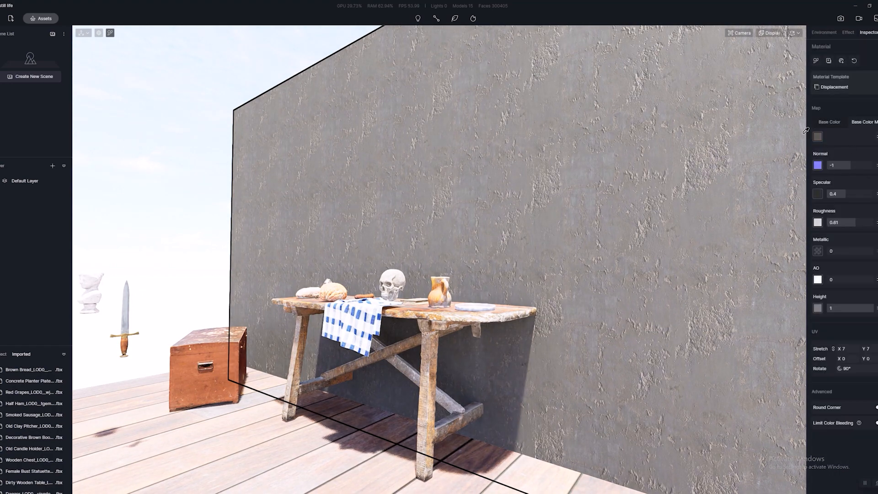
{"action": "scroll", "coordinate": [496, 243], "scroll_direction": "up", "scroll_amount": 2}
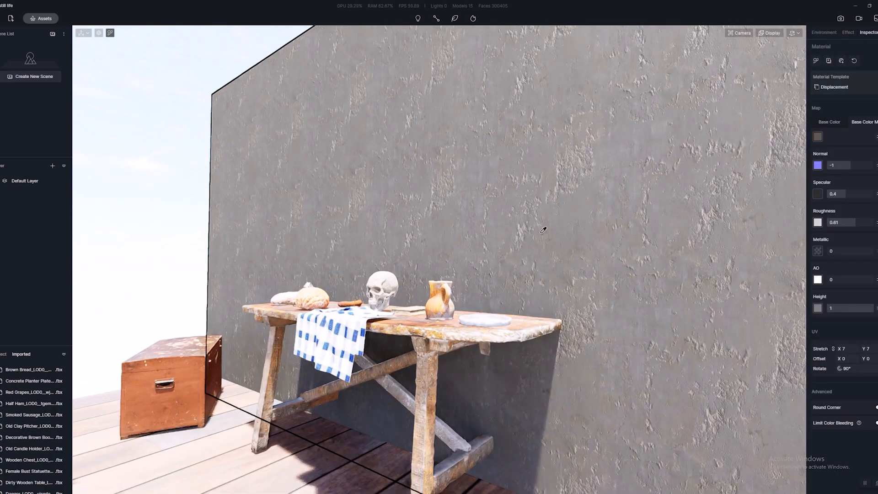
{"action": "scroll", "coordinate": [539, 232], "scroll_direction": "up", "scroll_amount": 6}
{"action": "key", "text": "w"}
{"action": "key", "text": "a"}
{"action": "right_click_drag", "start_coordinate": [625, 280], "coordinate": [582, 214]}
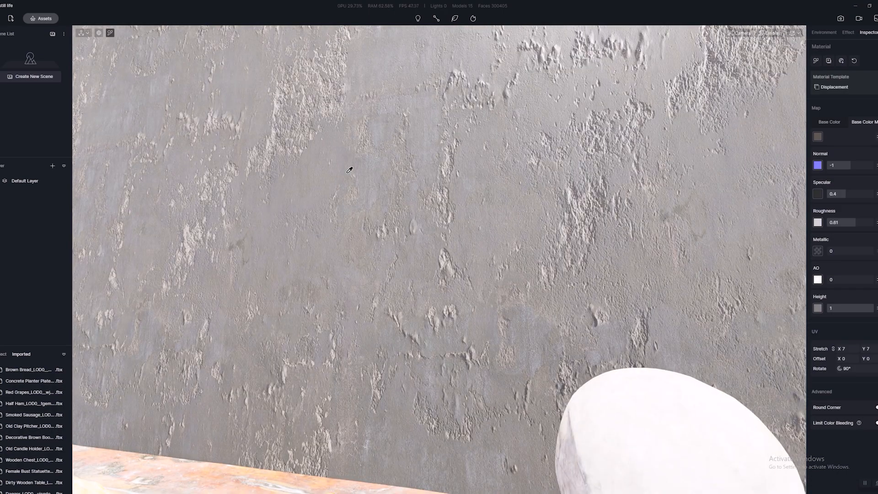
{"action": "scroll", "coordinate": [599, 334], "scroll_direction": "down", "scroll_amount": 8}
{"action": "key", "text": "d"}
{"action": "right_click_drag", "start_coordinate": [623, 329], "coordinate": [435, 353]}
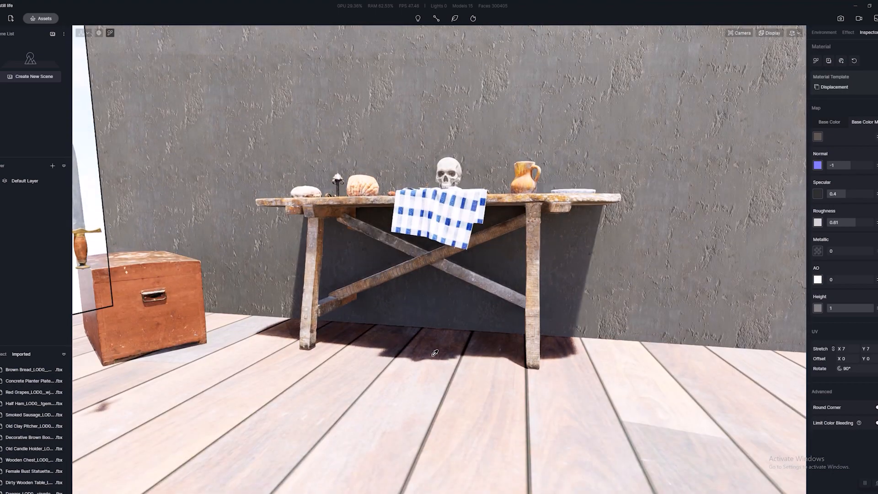
Step: Pick the floor's Brown Antiseptic Wood material and set its UV stretch to 1.5
{"action": "left_click", "coordinate": [435, 353]}
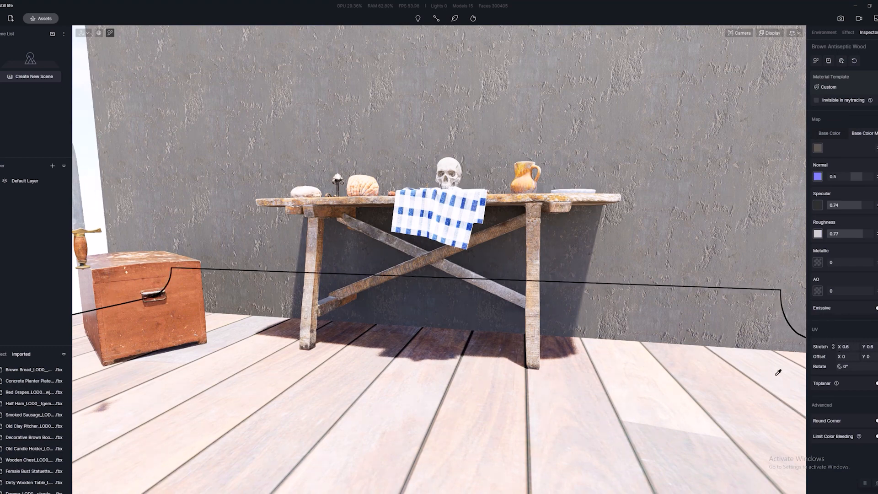
{"action": "left_click", "coordinate": [845, 347]}
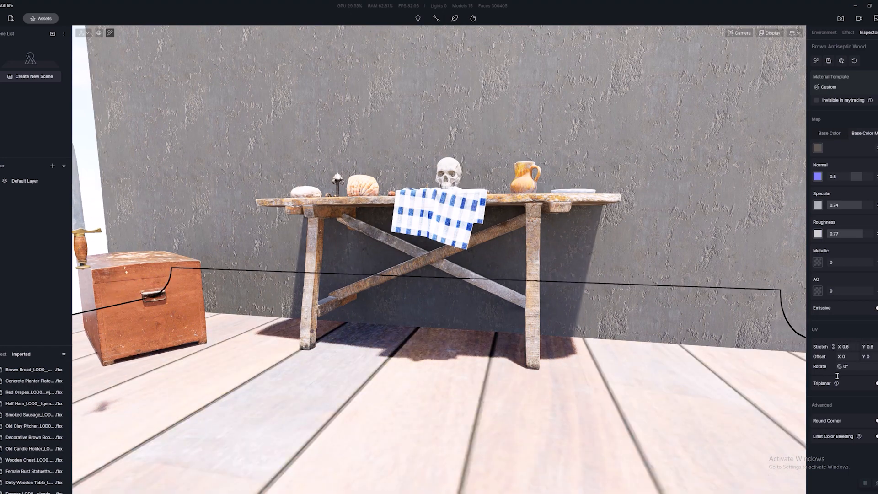
{"action": "left_click", "coordinate": [846, 347]}
{"action": "type", "text": "0.381"}
{"action": "key", "text": "Return"}
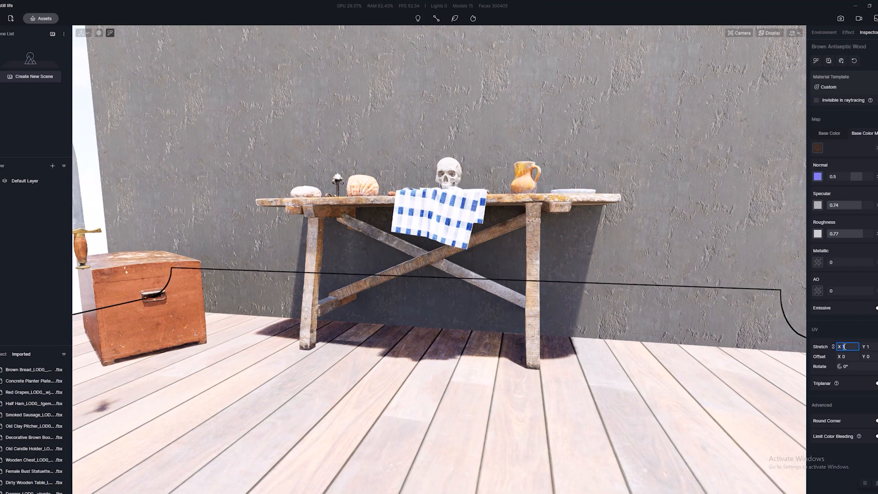
{"action": "type", "text": "1.5"}
{"action": "key", "text": "Return"}
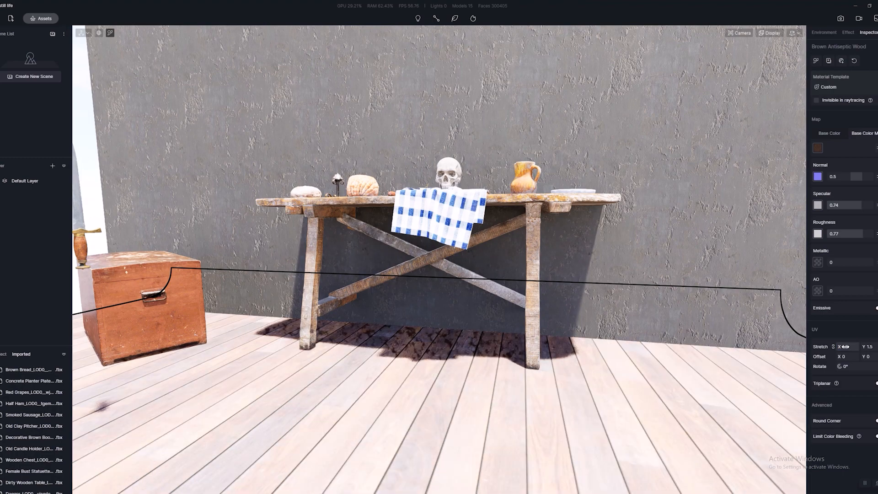
Step: Examine the table arrangement from the front, centred on the skull and the draped towel
{"action": "right_click_drag", "start_coordinate": [407, 275], "coordinate": [393, 283]}
{"action": "middle_click_drag", "start_coordinate": [399, 219], "coordinate": [397, 278]}
{"action": "scroll", "coordinate": [453, 263], "scroll_direction": "up", "scroll_amount": 5}
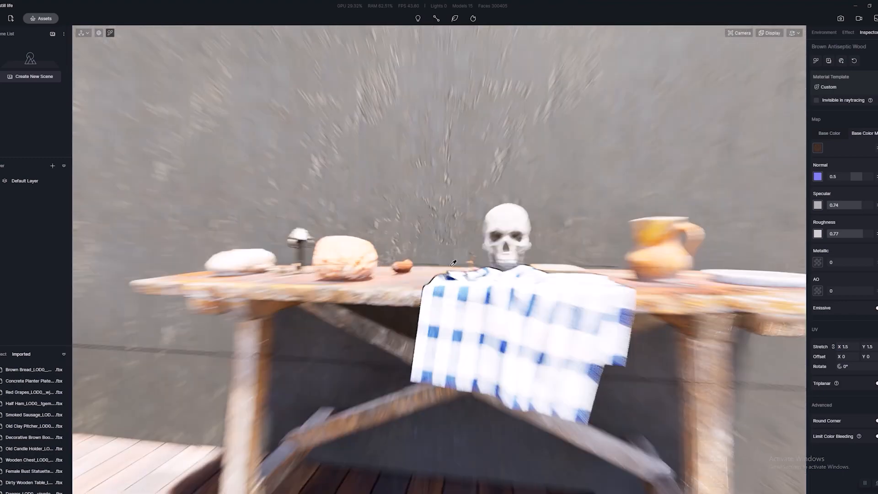
{"action": "scroll", "coordinate": [453, 263], "scroll_direction": "up", "scroll_amount": 3}
{"action": "middle_click_drag", "start_coordinate": [453, 264], "coordinate": [472, 255]}
{"action": "scroll", "coordinate": [471, 254], "scroll_direction": "down", "scroll_amount": 2}
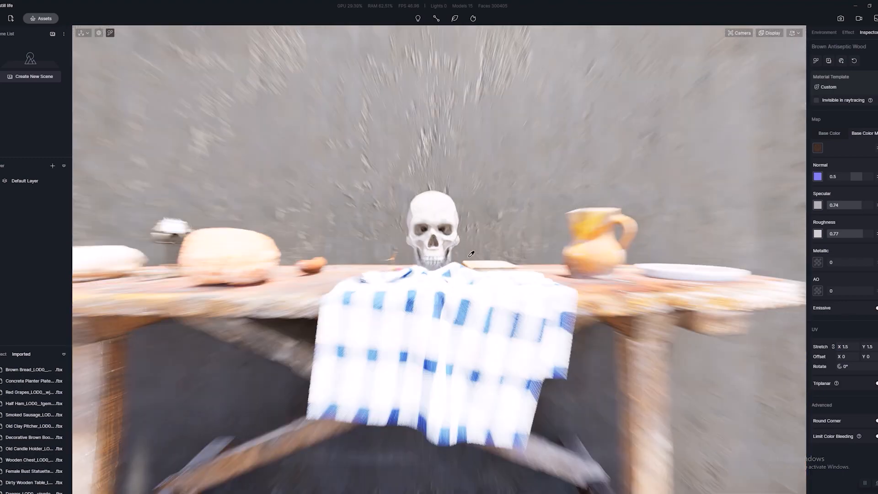
{"action": "scroll", "coordinate": [470, 254], "scroll_direction": "down", "scroll_amount": 2}
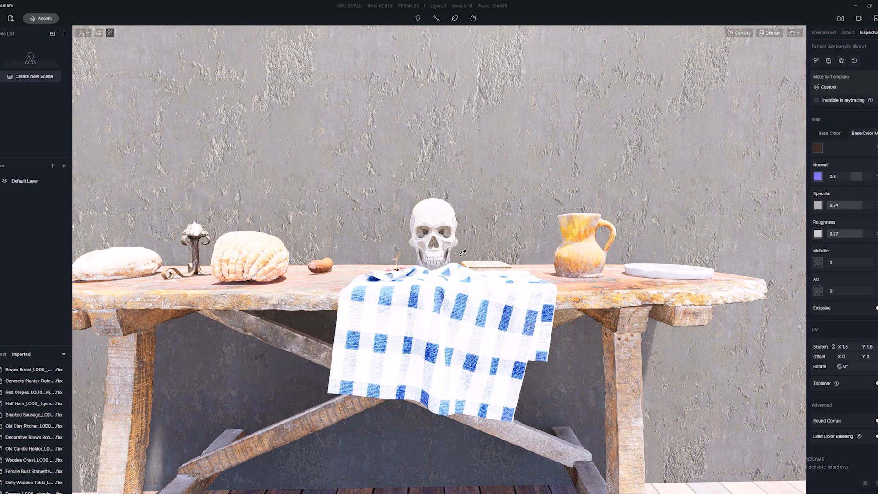
{"action": "middle_click_drag", "start_coordinate": [483, 308], "coordinate": [490, 309]}
{"action": "scroll", "coordinate": [490, 309], "scroll_direction": "down", "scroll_amount": 4}
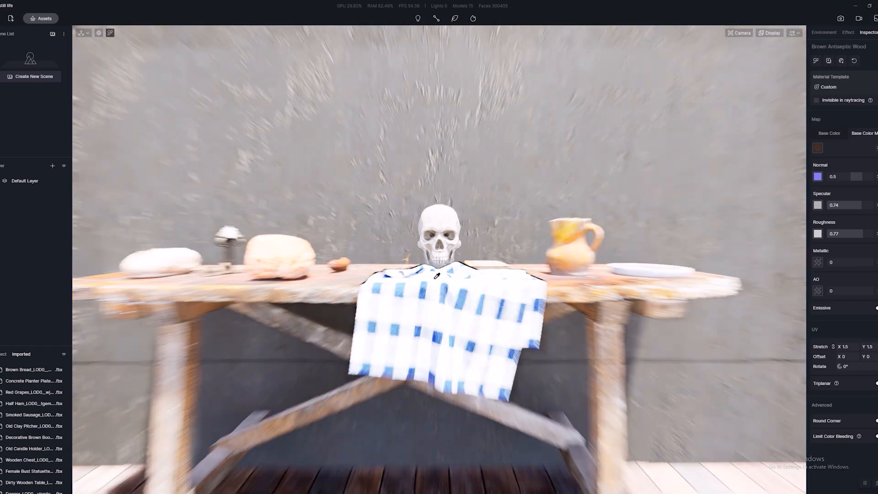
{"action": "scroll", "coordinate": [490, 309], "scroll_direction": "up", "scroll_amount": 2}
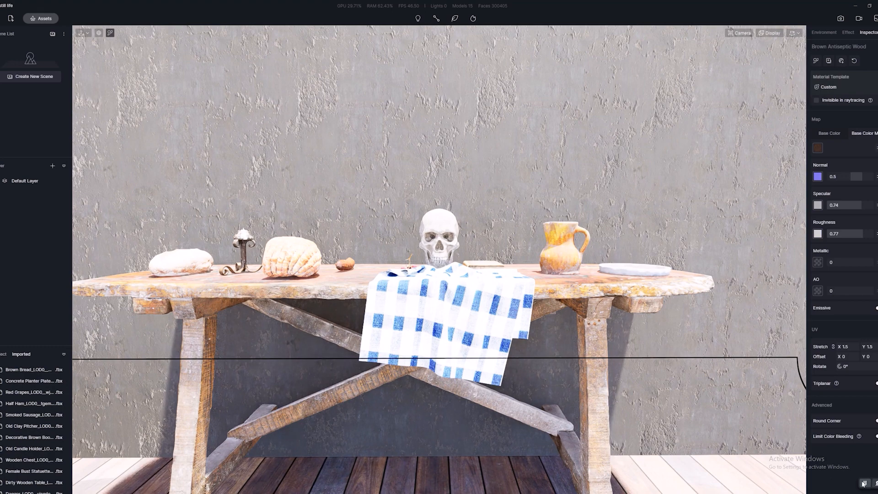
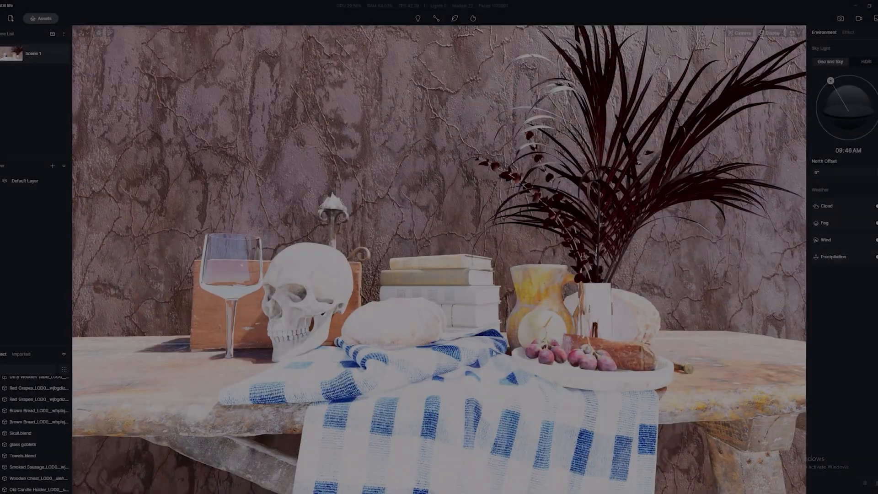
Step: Inspect the finished still-life arrangement toward the dagger beside the plate and select the ham behind it
{"action": "mouse_move", "coordinate": [471, 361]}
{"action": "right_mouse_down"}
{"action": "mouse_move", "coordinate": [478, 402]}
{"action": "mouse_move", "coordinate": [475, 363]}
{"action": "mouse_move", "coordinate": [478, 377]}
{"action": "right_mouse_up"}
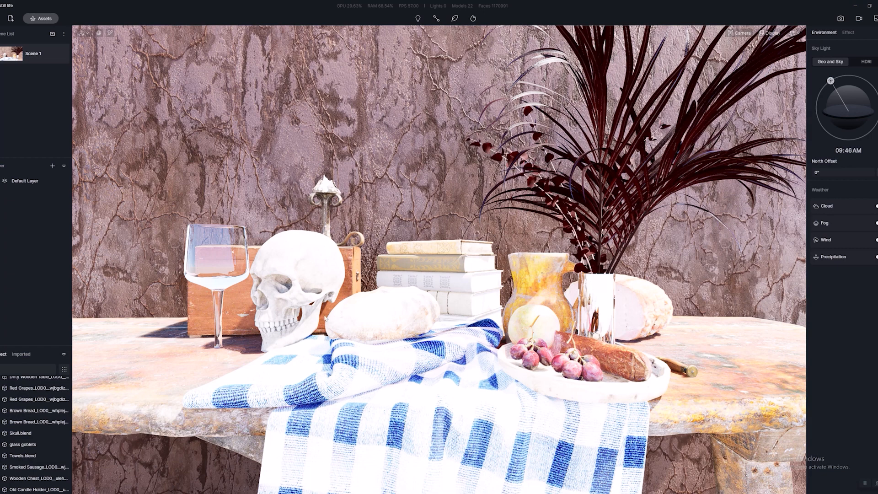
{"action": "middle_click_drag", "start_coordinate": [475, 322], "coordinate": [392, 352]}
{"action": "scroll", "coordinate": [402, 352], "scroll_direction": "up", "scroll_amount": 3}
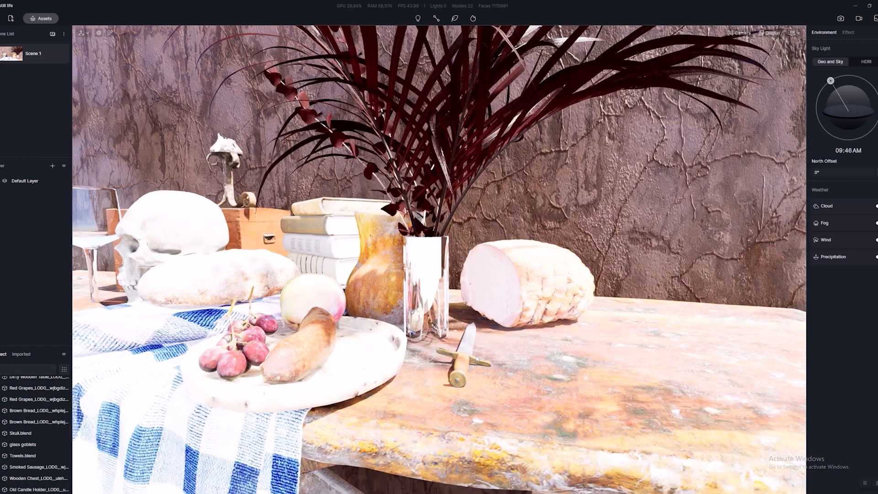
{"action": "left_click", "coordinate": [467, 359]}
{"action": "left_click", "coordinate": [519, 292]}
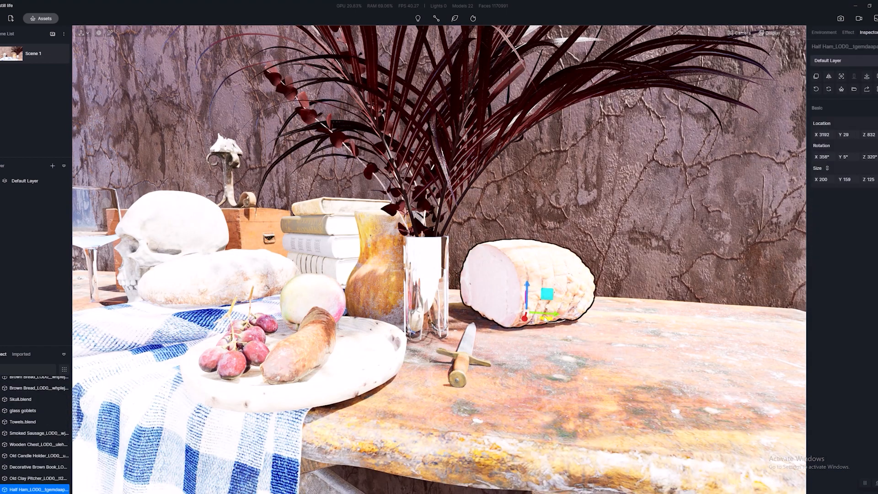
Step: Shift the ham closer behind the glass vase of dark leaves and check the table arrangement from the front
{"action": "left_click_drag", "start_coordinate": [544, 321], "coordinate": [503, 321]}
{"action": "mouse_move", "coordinate": [476, 324]}
{"action": "middle_mouse_down"}
{"action": "mouse_move", "coordinate": [499, 289]}
{"action": "mouse_move", "coordinate": [502, 325]}
{"action": "middle_mouse_up"}
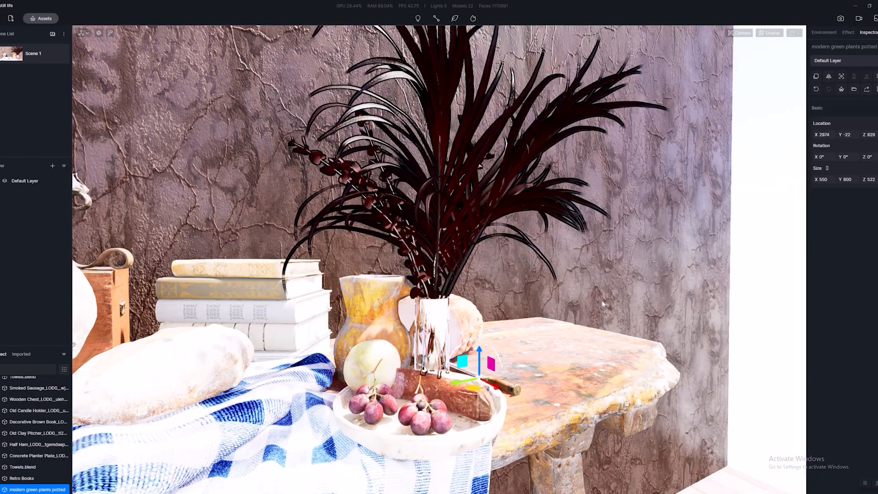
{"action": "right_click_drag", "start_coordinate": [513, 315], "coordinate": [546, 297]}
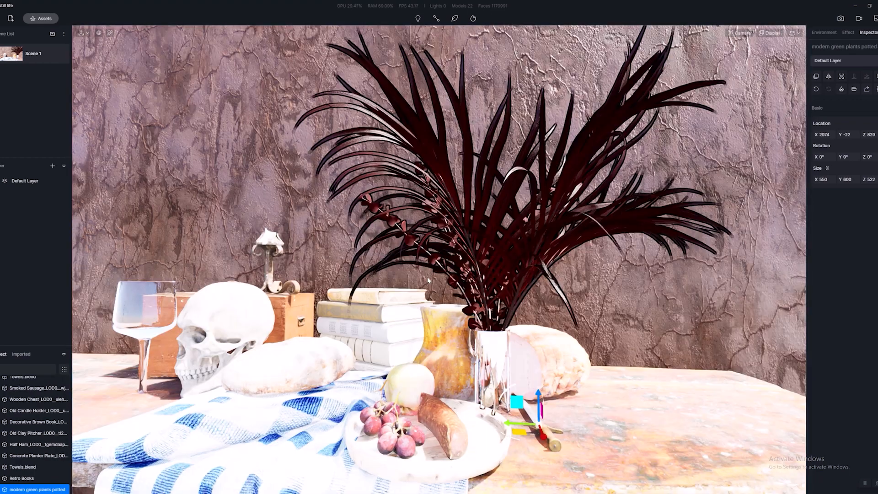
{"action": "right_click_drag", "start_coordinate": [563, 334], "coordinate": [529, 335]}
{"action": "scroll", "coordinate": [529, 335], "scroll_direction": "up", "scroll_amount": 3}
{"action": "middle_click_drag", "start_coordinate": [580, 274], "coordinate": [656, 250]}
{"action": "right_click_drag", "start_coordinate": [656, 250], "coordinate": [530, 442]}
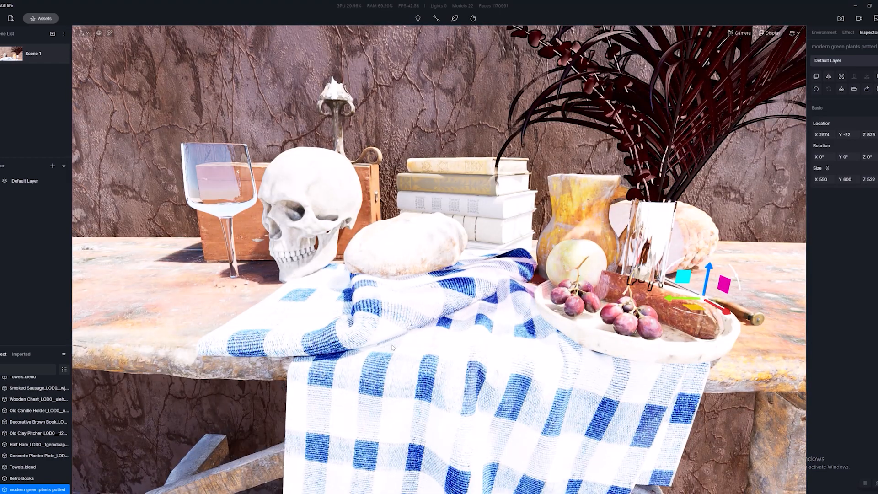
{"action": "right_click_drag", "start_coordinate": [385, 316], "coordinate": [421, 342]}
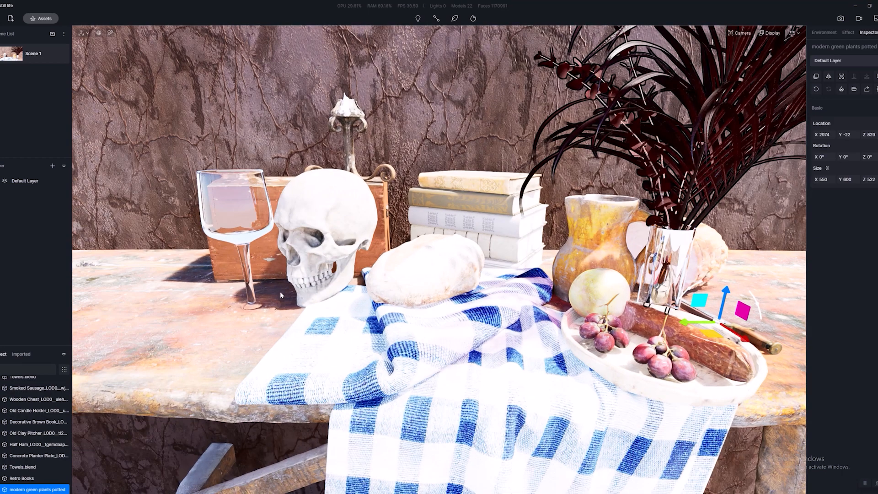
Step: Scale the glass goblet beside the skull down uniformly to about 79 × 79 × 181
{"action": "left_click", "coordinate": [250, 223]}
{"action": "key", "text": "r"}
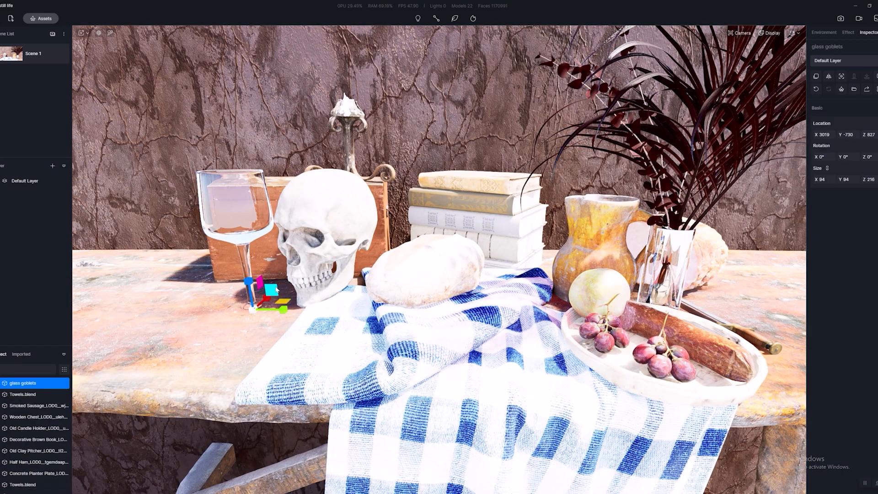
{"action": "left_click_drag", "start_coordinate": [252, 310], "coordinate": [197, 450]}
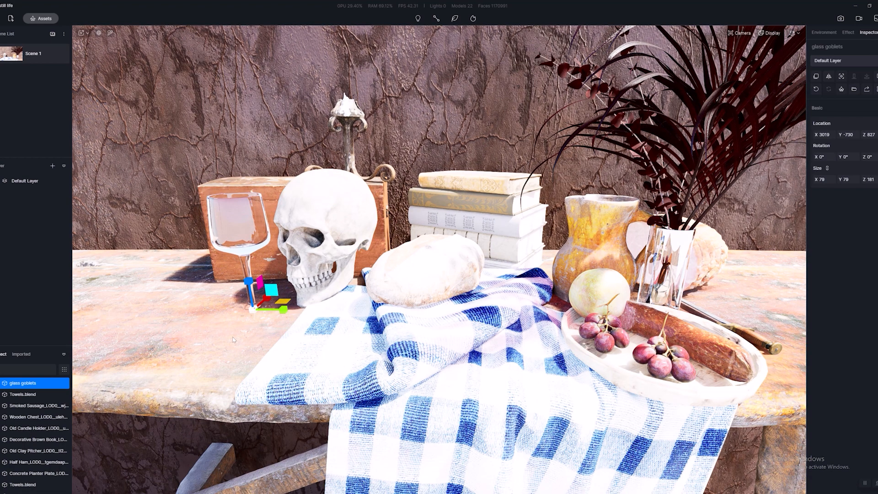
{"action": "key", "text": "r"}
Step: Move the skull to X 3077 and tilt it to a rotation of 356°, 354°, 29° beside the bread
{"action": "right_click_drag", "start_coordinate": [361, 233], "coordinate": [419, 416]}
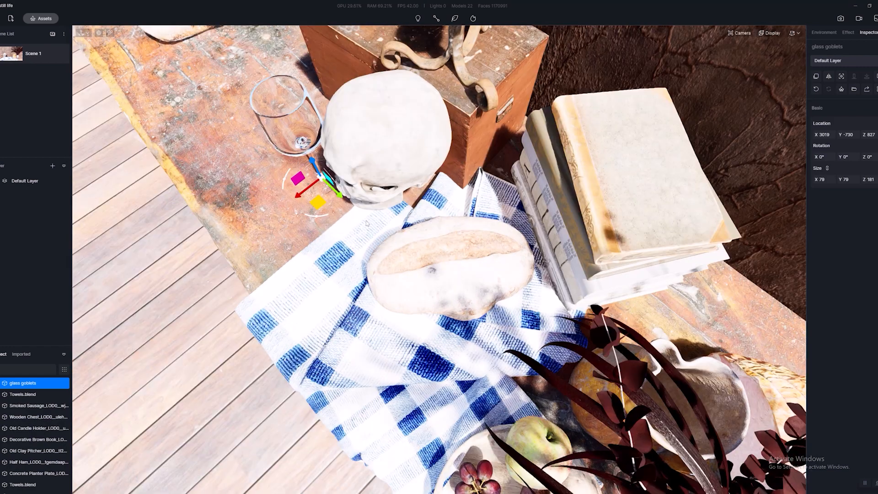
{"action": "middle_click_drag", "start_coordinate": [366, 220], "coordinate": [374, 271]}
{"action": "left_click", "coordinate": [378, 294]}
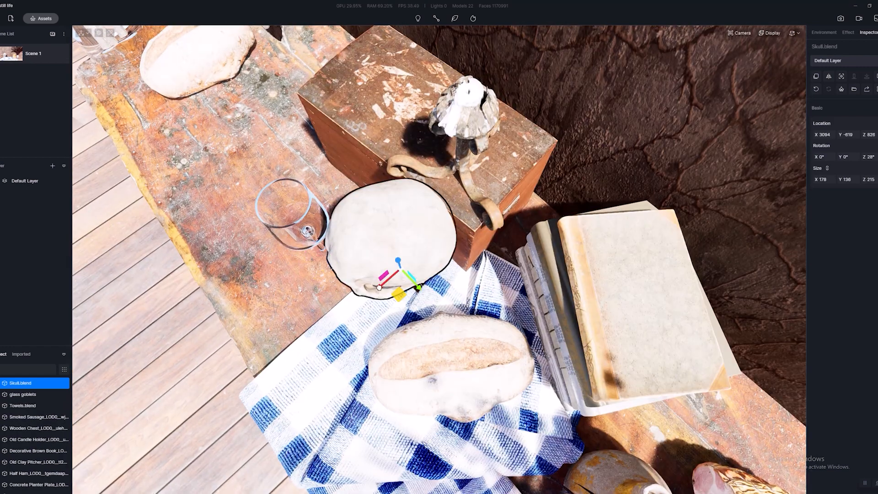
{"action": "left_click_drag", "start_coordinate": [379, 288], "coordinate": [369, 287]}
{"action": "right_click_drag", "start_coordinate": [388, 336], "coordinate": [284, 320]}
{"action": "middle_click_drag", "start_coordinate": [258, 358], "coordinate": [257, 325]}
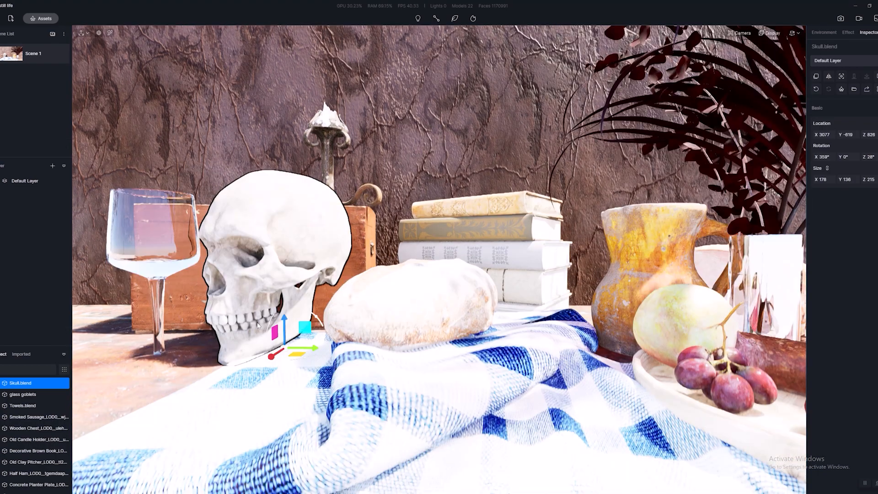
{"action": "left_click_drag", "start_coordinate": [267, 323], "coordinate": [270, 322]}
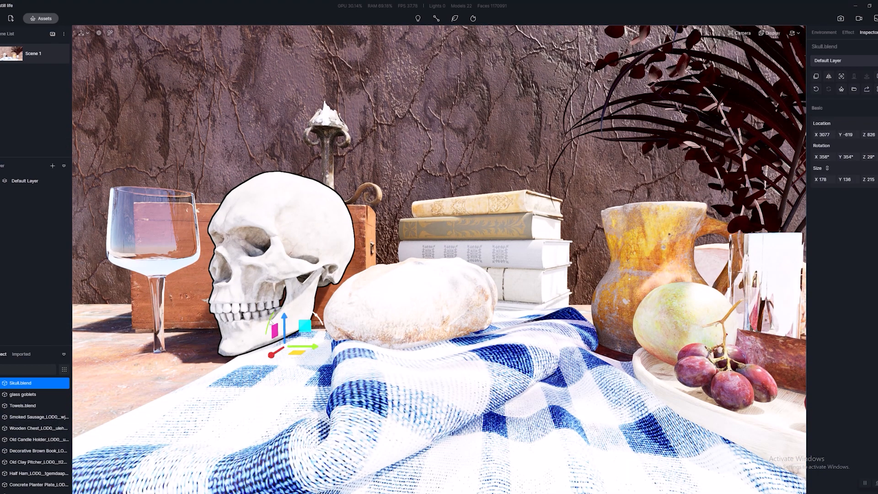
Step: Move the goblet slightly back on the table toward the wooden chest, and deselect it
{"action": "left_click", "coordinate": [164, 244]}
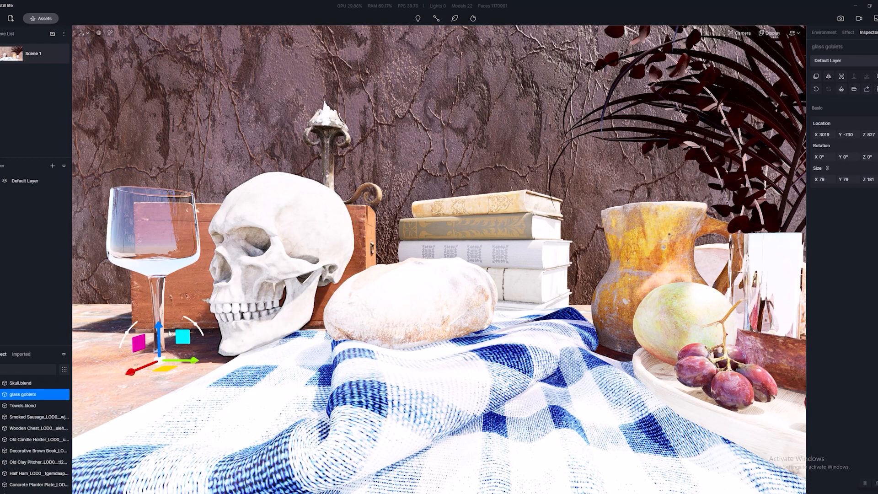
{"action": "left_click_drag", "start_coordinate": [138, 367], "coordinate": [155, 351]}
{"action": "right_click_drag", "start_coordinate": [293, 315], "coordinate": [555, 246]}
{"action": "key", "text": "Escape"}
Step: Lower the concrete plate to Z 829 and stretch only its height to 31, without proportional scaling
{"action": "scroll", "coordinate": [430, 299], "scroll_direction": "down", "scroll_amount": 3}
{"action": "scroll", "coordinate": [430, 298], "scroll_direction": "up", "scroll_amount": 3}
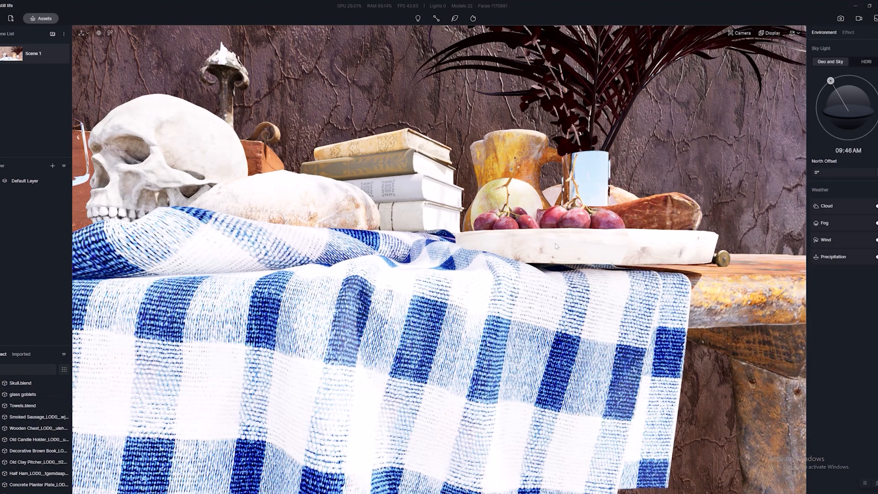
{"action": "left_click", "coordinate": [555, 243]}
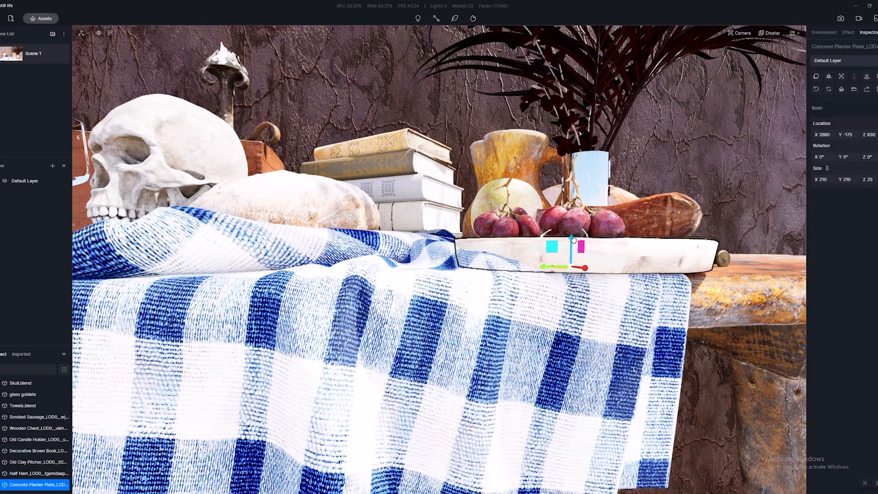
{"action": "key", "text": "q"}
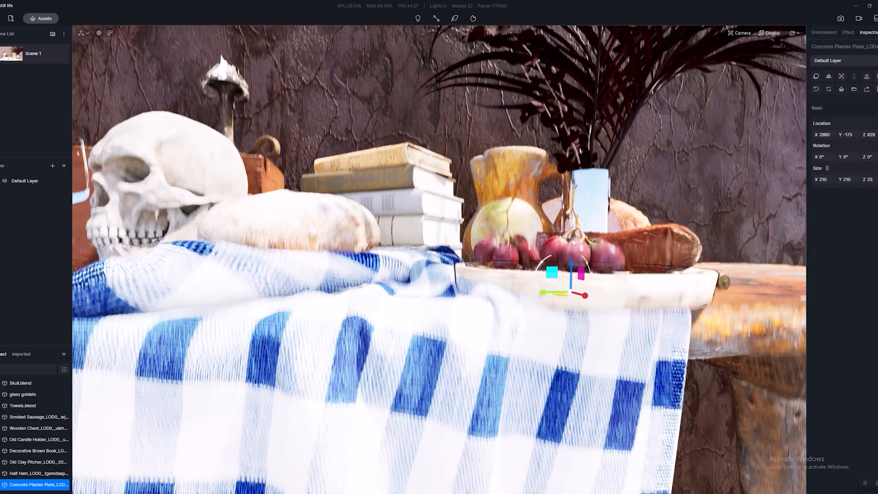
{"action": "key", "text": "s"}
{"action": "key", "text": "space"}
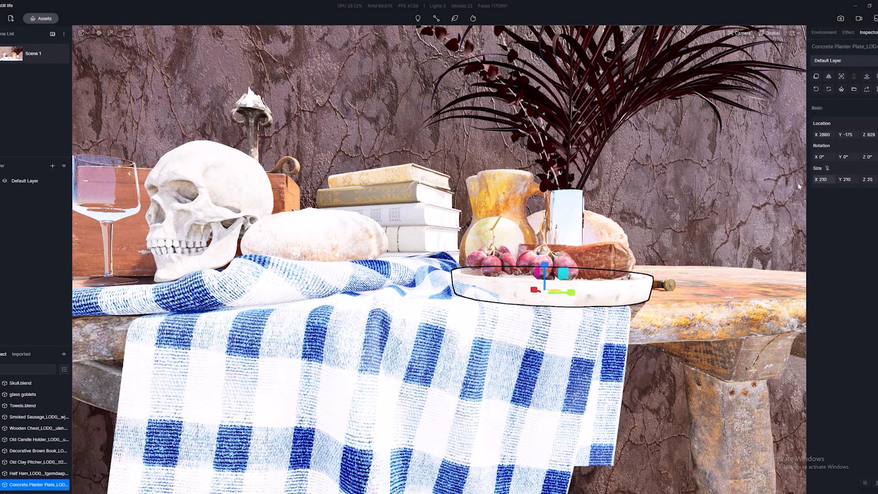
{"action": "left_click_drag", "start_coordinate": [546, 267], "coordinate": [598, 64]}
{"action": "middle_click_drag", "start_coordinate": [598, 64], "coordinate": [602, 394]}
{"action": "scroll", "coordinate": [602, 394], "scroll_direction": "up", "scroll_amount": 4}
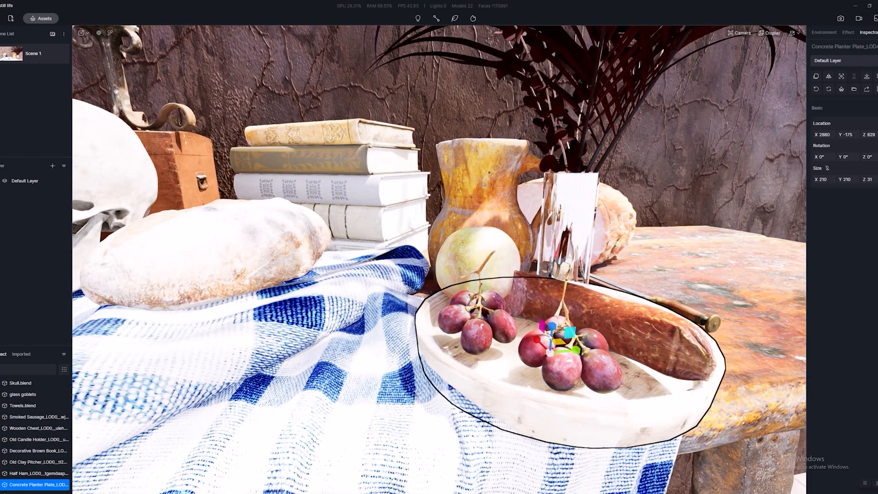
Step: Reposition the bunch of grapes nearest the apple on the plate
{"action": "right_click_drag", "start_coordinate": [602, 394], "coordinate": [599, 364]}
{"action": "scroll", "coordinate": [599, 364], "scroll_direction": "down", "scroll_amount": 4}
{"action": "scroll", "coordinate": [599, 364], "scroll_direction": "up", "scroll_amount": 3}
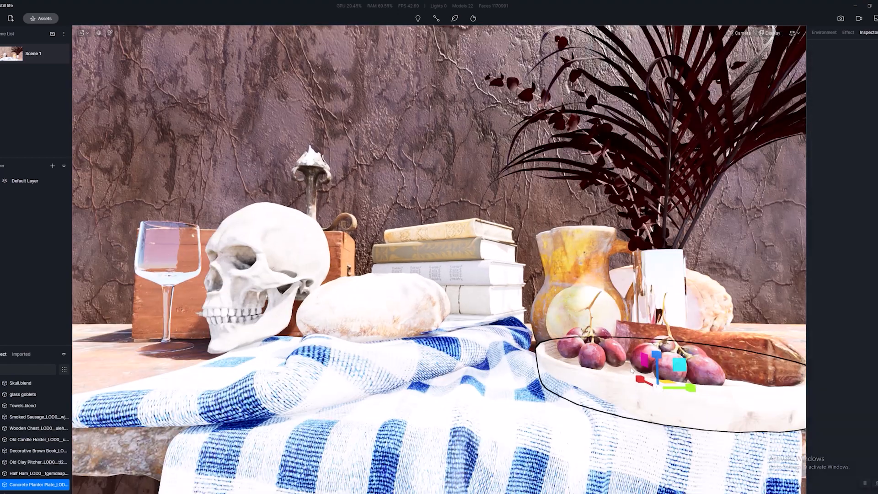
{"action": "left_click", "coordinate": [585, 356]}
{"action": "left_click_drag", "start_coordinate": [586, 356], "coordinate": [566, 342]}
{"action": "right_click_drag", "start_coordinate": [574, 348], "coordinate": [565, 379]}
Step: Shift the sausage on the plate to Y -141, Z 844, and lower the apple to Z 834
{"action": "left_click", "coordinate": [621, 382]}
{"action": "left_click_drag", "start_coordinate": [620, 382], "coordinate": [620, 385]}
{"action": "mouse_move", "coordinate": [630, 426]}
{"action": "left_mouse_down"}
{"action": "mouse_move", "coordinate": [634, 399]}
{"action": "mouse_move", "coordinate": [637, 411]}
{"action": "left_mouse_up"}
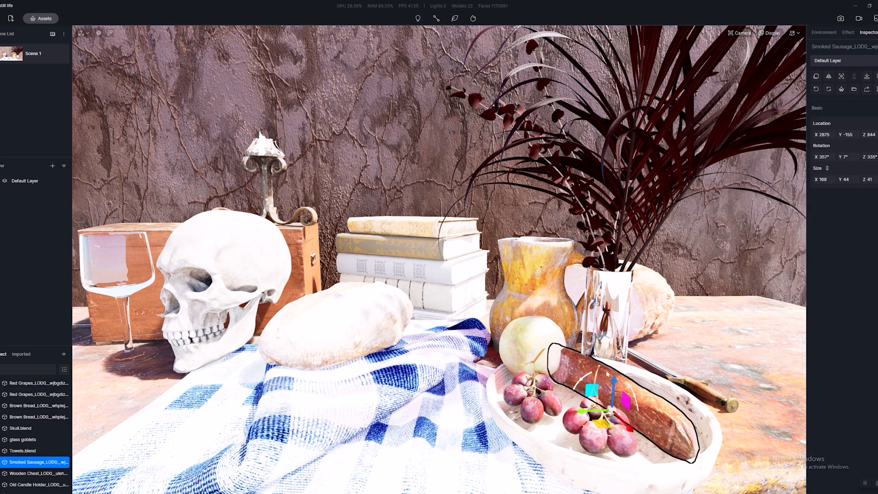
{"action": "right_click_drag", "start_coordinate": [637, 411], "coordinate": [530, 446]}
{"action": "left_click_drag", "start_coordinate": [549, 425], "coordinate": [571, 430]}
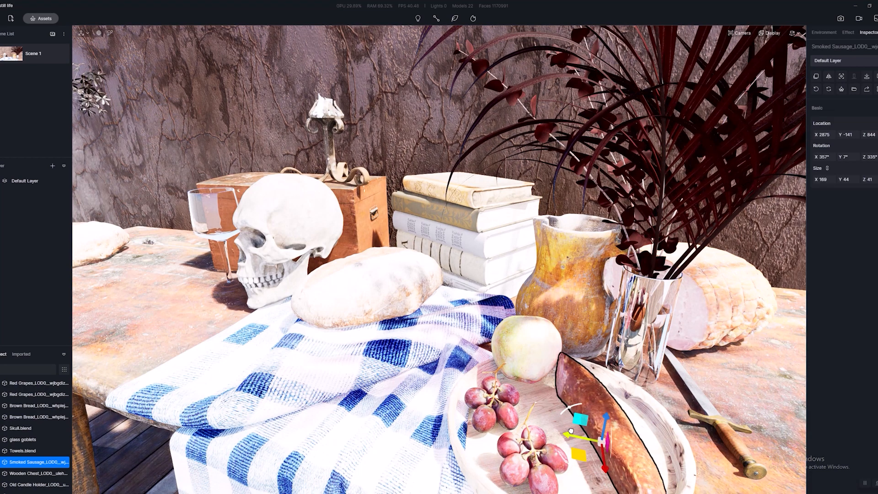
{"action": "left_click", "coordinate": [527, 352]}
{"action": "left_click_drag", "start_coordinate": [528, 353], "coordinate": [527, 362]}
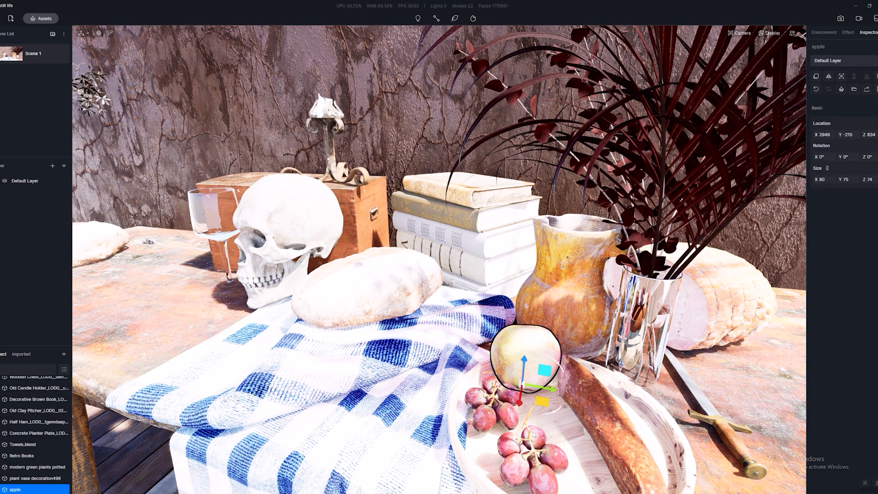
Step: Lower the front bunch of grapes to Z 842 and rotate it to 348°, 335°, 14° on the plate
{"action": "left_click", "coordinate": [514, 462]}
{"action": "key", "text": "Escape"}
{"action": "right_click_drag", "start_coordinate": [514, 463], "coordinate": [548, 388]}
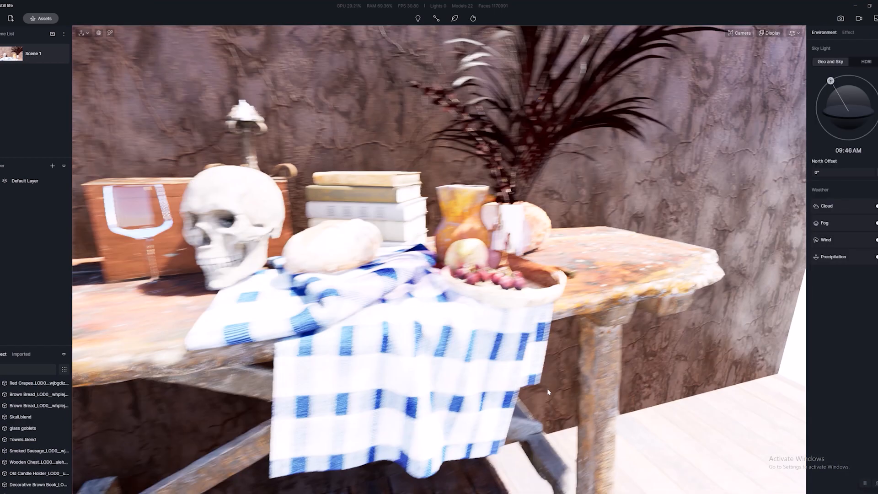
{"action": "scroll", "coordinate": [550, 386], "scroll_direction": "up", "scroll_amount": 5}
{"action": "scroll", "coordinate": [628, 325], "scroll_direction": "up", "scroll_amount": 5}
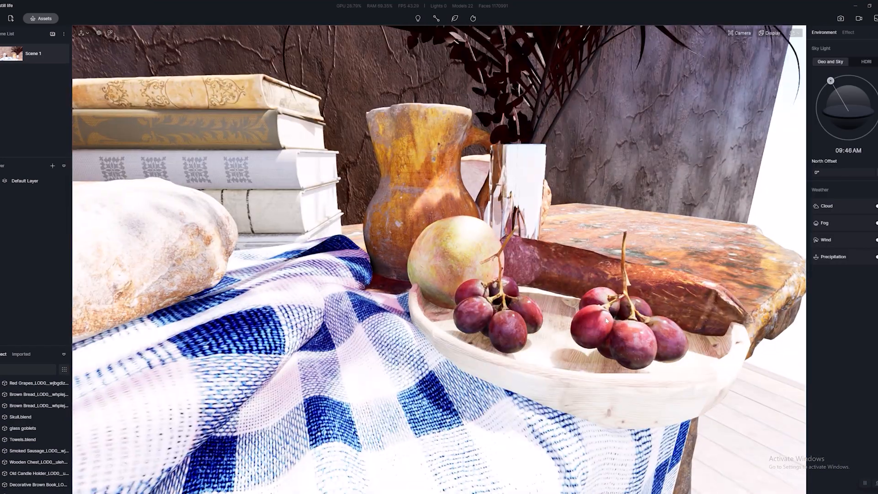
{"action": "left_click", "coordinate": [610, 339]}
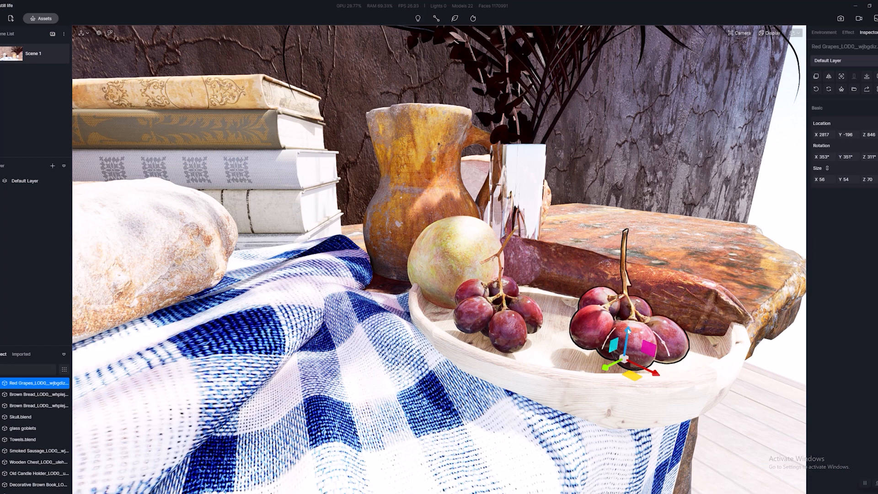
{"action": "left_click_drag", "start_coordinate": [625, 333], "coordinate": [625, 338]}
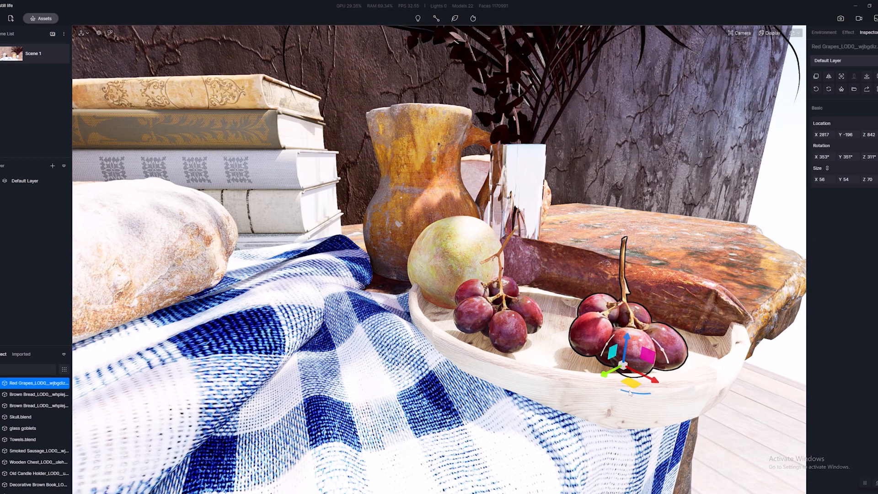
{"action": "left_click_drag", "start_coordinate": [632, 392], "coordinate": [650, 390]}
{"action": "left_click_drag", "start_coordinate": [607, 347], "coordinate": [600, 359]}
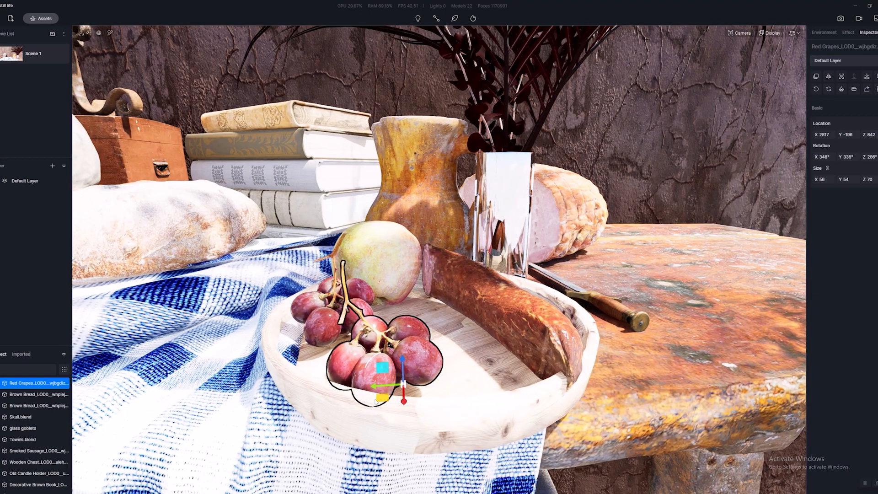
{"action": "left_click_drag", "start_coordinate": [388, 405], "coordinate": [307, 356]}
{"action": "right_click_drag", "start_coordinate": [315, 350], "coordinate": [639, 304]}
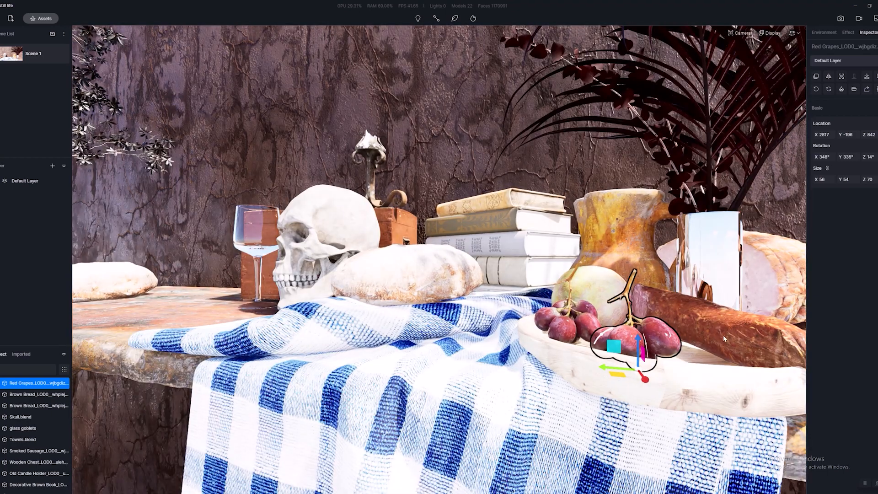
Step: Settle the sausage into the plate at Y -137, Z 837, and save the scene
{"action": "left_click", "coordinate": [698, 322]}
{"action": "left_click_drag", "start_coordinate": [707, 322], "coordinate": [707, 331]}
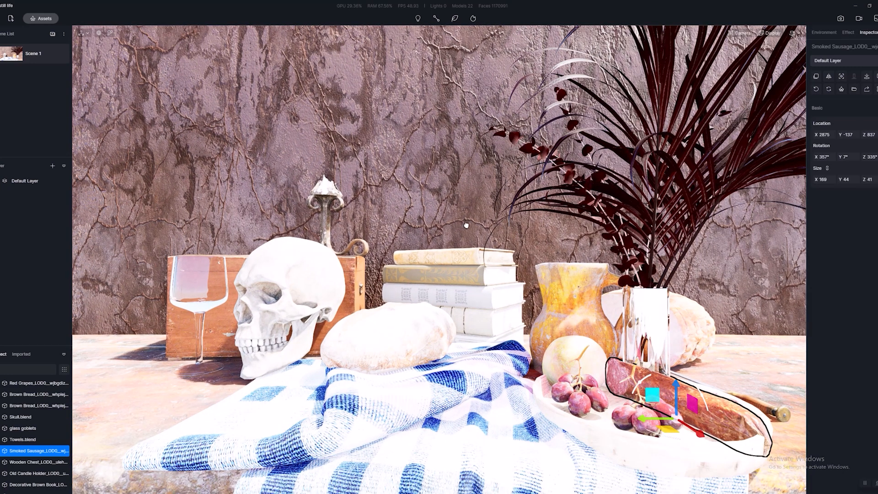
{"action": "key", "text": "ctrl+s"}
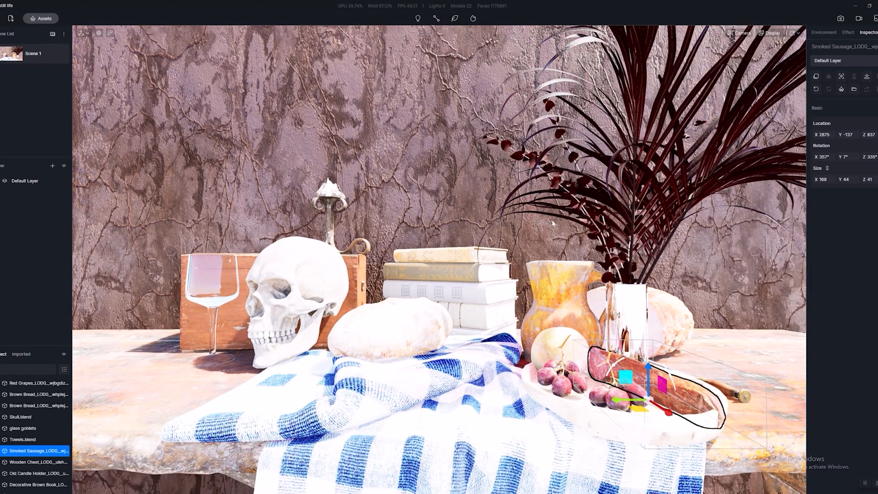
Step: Switch the sky light from Geo and Sky to HDRI and open the sky map selection
{"action": "left_click", "coordinate": [822, 32]}
{"action": "left_click", "coordinate": [867, 62]}
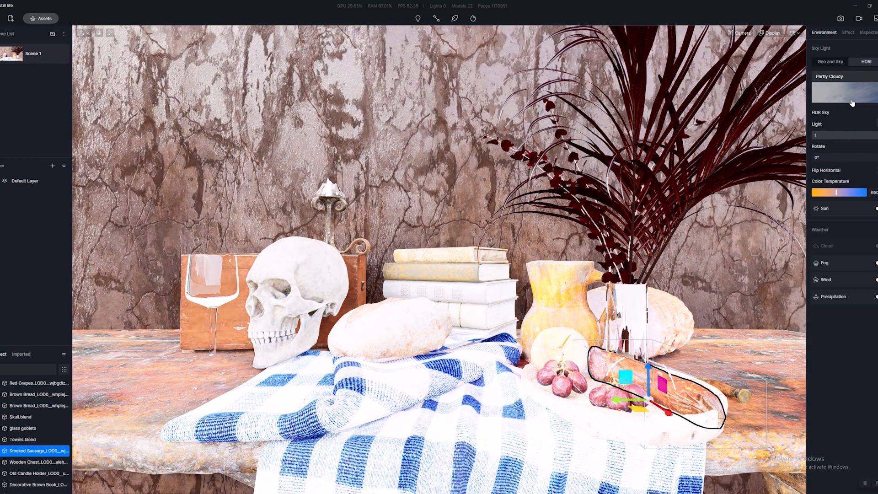
{"action": "left_click", "coordinate": [856, 95]}
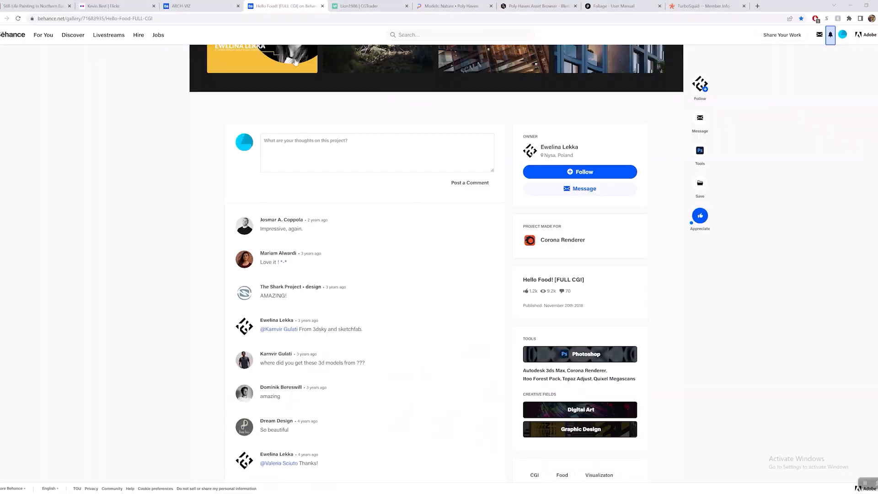
Step: Switch to the web browser, search for polyhaven and open the Poly Haven site in its own maximized window
{"action": "left_click", "coordinate": [756, 6]}
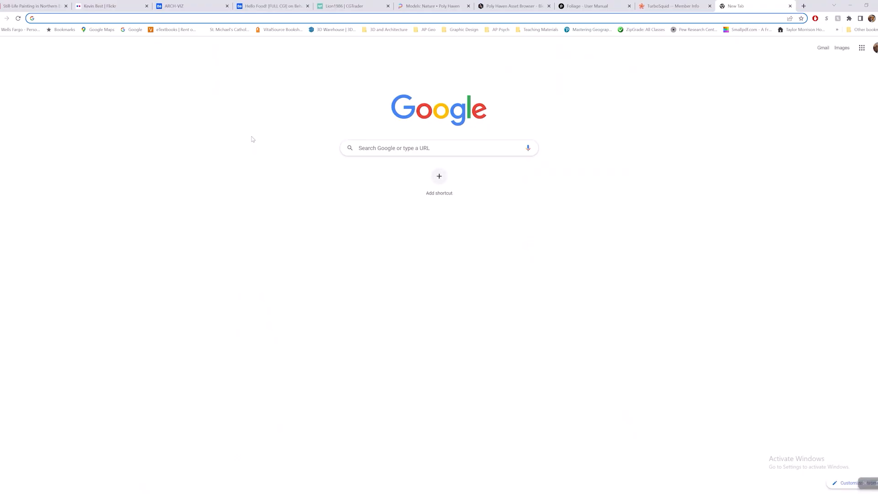
{"action": "type", "text": "POLYH"}
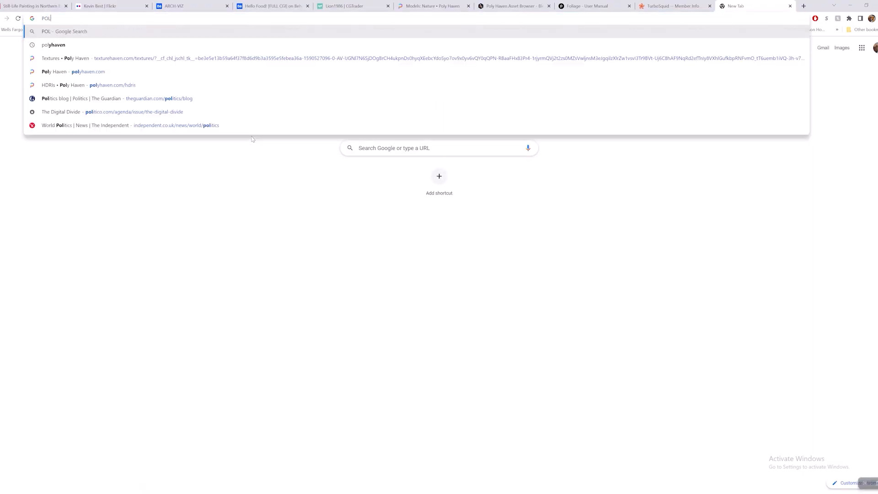
{"action": "type", "text": "AVEN"}
{"action": "key", "text": "Return"}
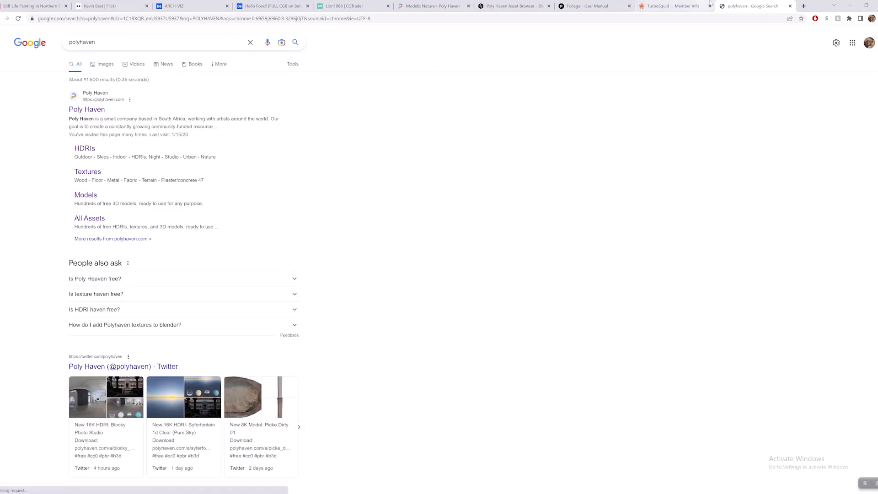
{"action": "left_click_drag", "start_coordinate": [750, 5], "coordinate": [557, 65]}
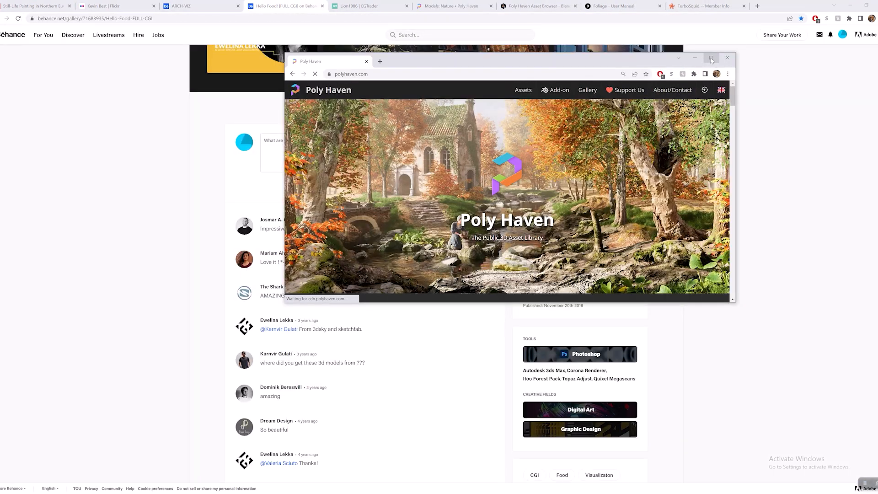
{"action": "left_click", "coordinate": [711, 58]}
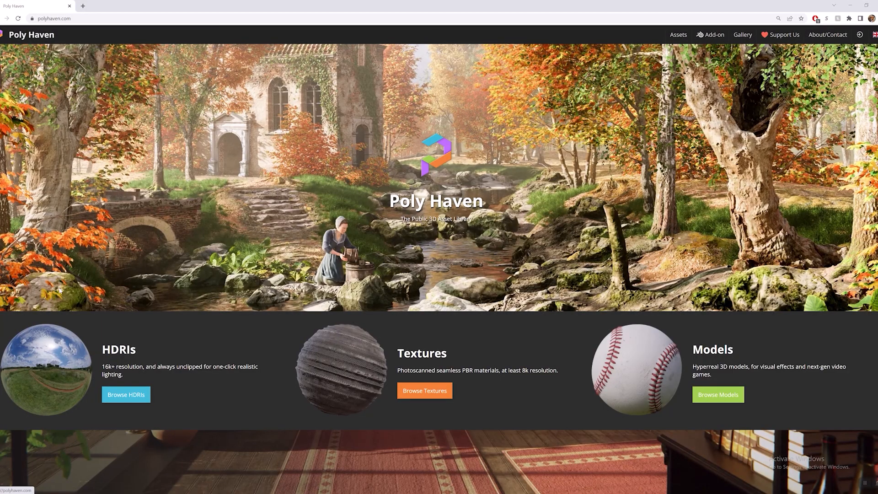
Step: Browse the Studio HDRIs and download Brown Photostudio 01 as a 16K HDR file
{"action": "left_click", "coordinate": [126, 394]}
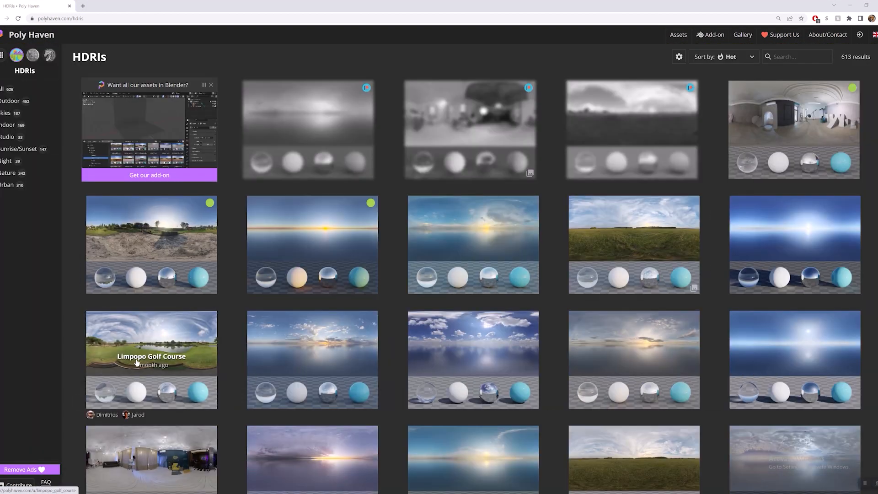
{"action": "left_click", "coordinate": [3, 139]}
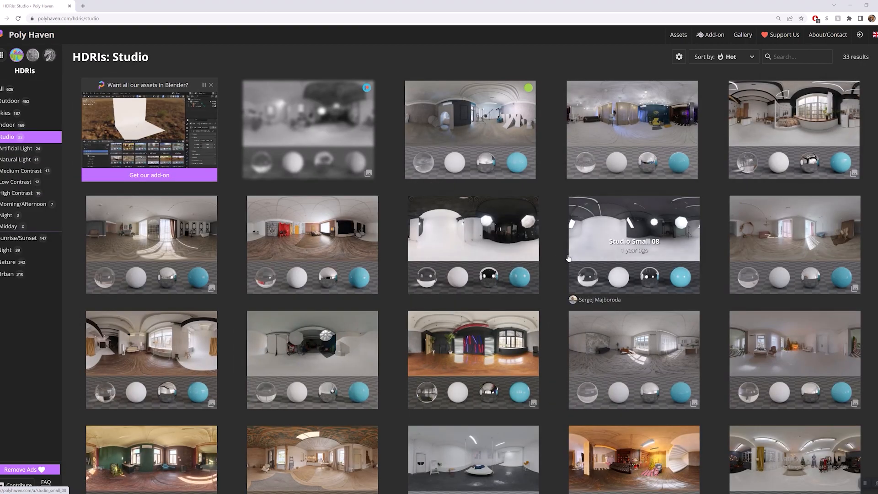
{"action": "left_click", "coordinate": [188, 375]}
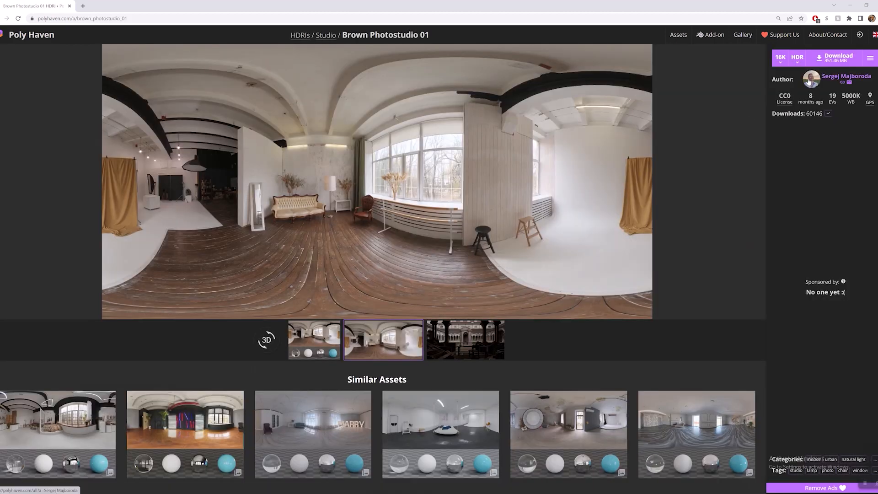
{"action": "left_click", "coordinate": [782, 65]}
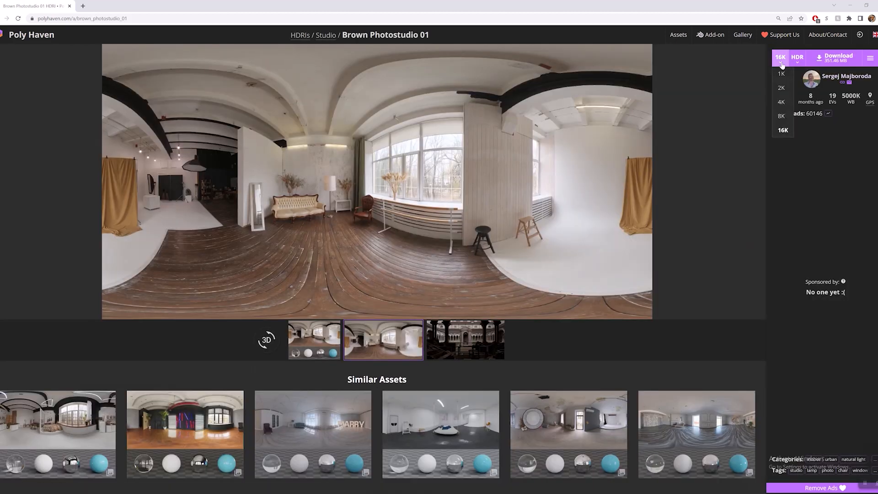
{"action": "left_click", "coordinate": [845, 60]}
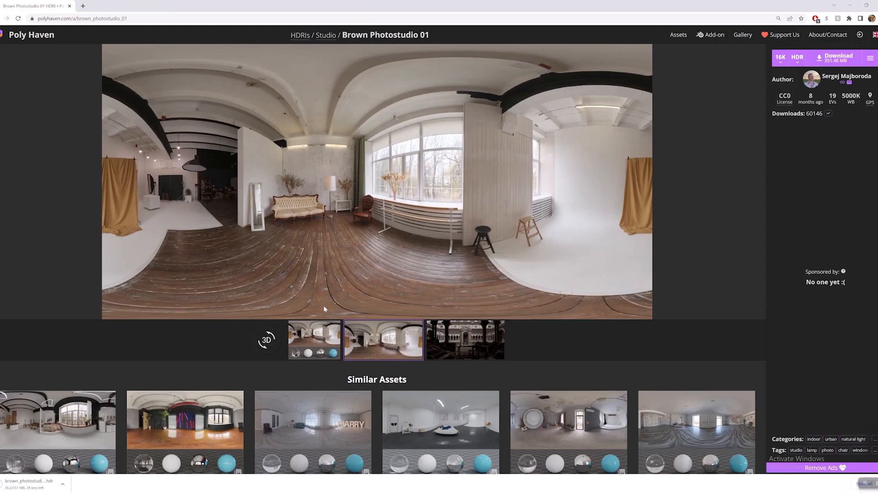
Step: Return to the Studio HDRI list, open Studio Small 04 and download it as a 16K HDR file
{"action": "scroll", "coordinate": [276, 329], "scroll_direction": "down", "scroll_amount": 4}
{"action": "scroll", "coordinate": [277, 329], "scroll_direction": "down", "scroll_amount": 2}
{"action": "key", "text": "alt+Left"}
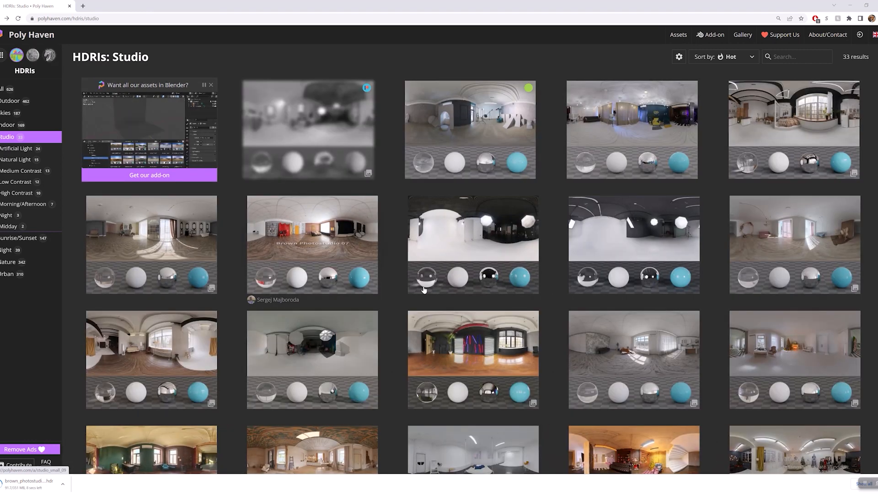
{"action": "scroll", "coordinate": [435, 293], "scroll_direction": "down", "scroll_amount": 4}
{"action": "scroll", "coordinate": [407, 294], "scroll_direction": "down", "scroll_amount": 3}
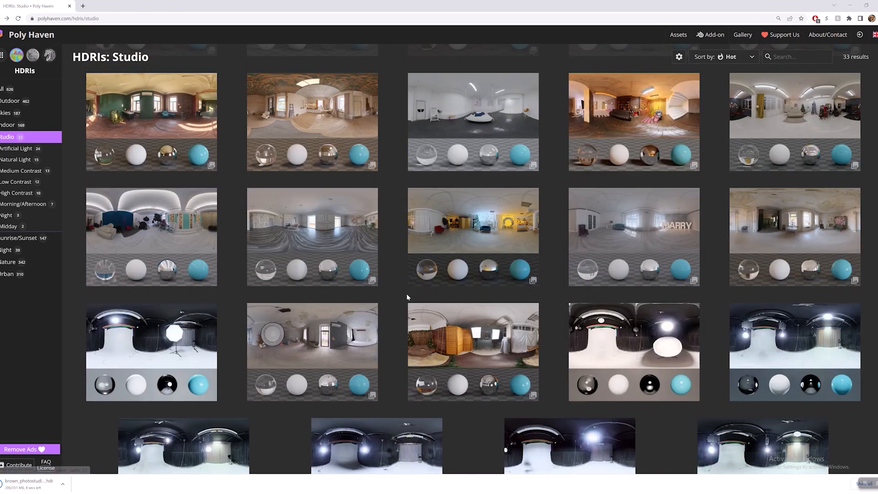
{"action": "scroll", "coordinate": [552, 308], "scroll_direction": "down", "scroll_amount": 3}
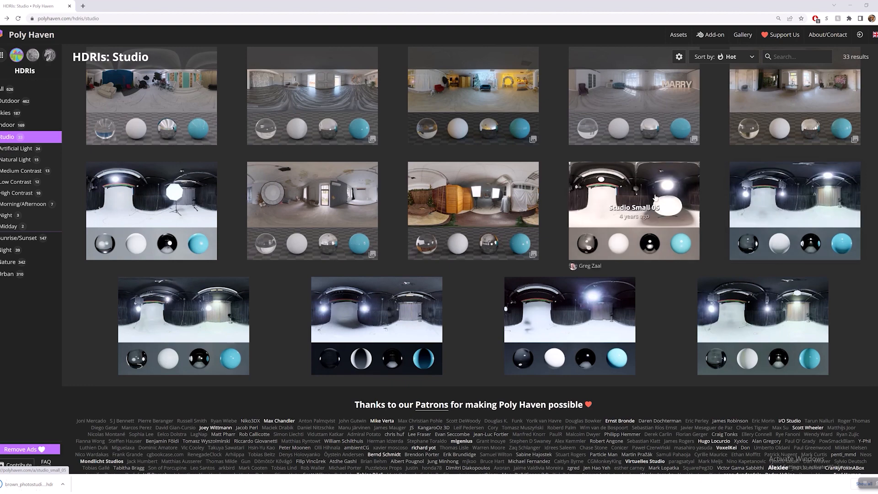
{"action": "left_click", "coordinate": [392, 300]}
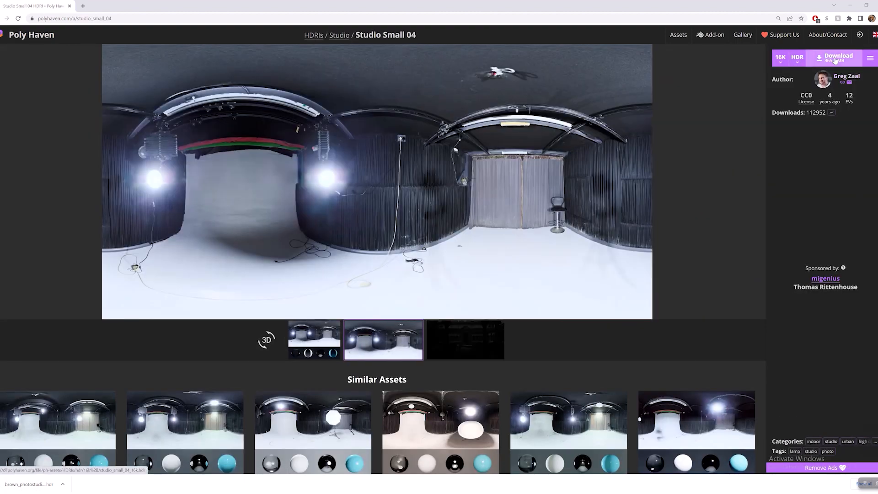
{"action": "left_click", "coordinate": [809, 60]}
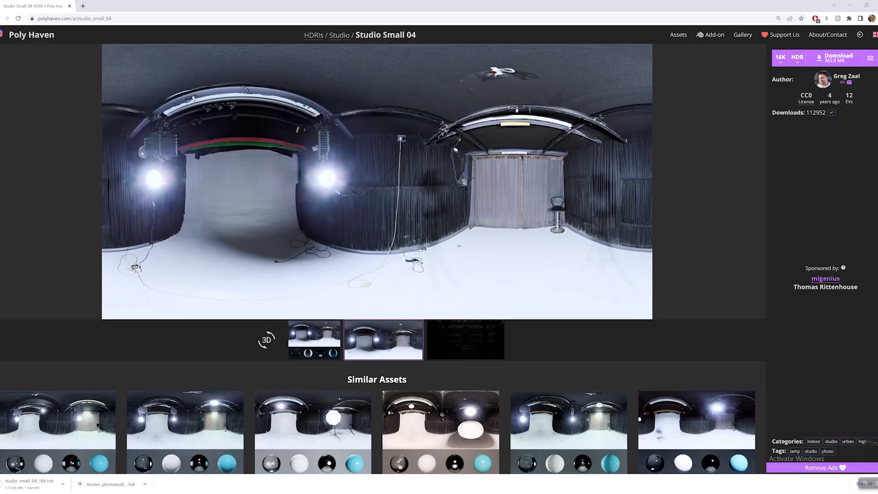
Step: Switch back to D5 Render and open the file selection for a custom HDR sky map
{"action": "left_click", "coordinate": [400, 485]}
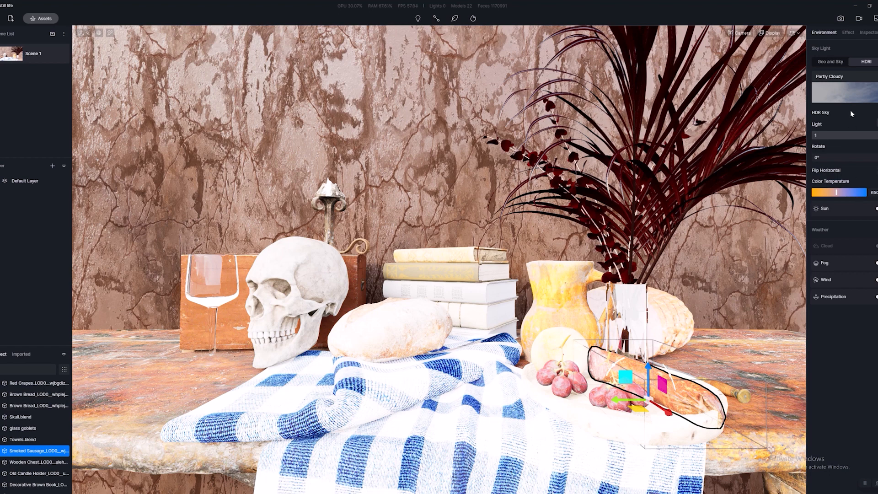
{"action": "left_click", "coordinate": [869, 84]}
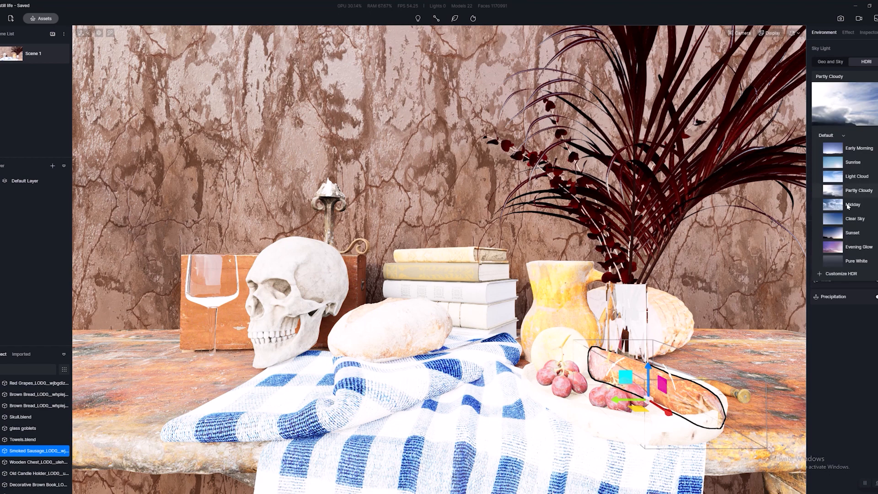
{"action": "left_click", "coordinate": [841, 274]}
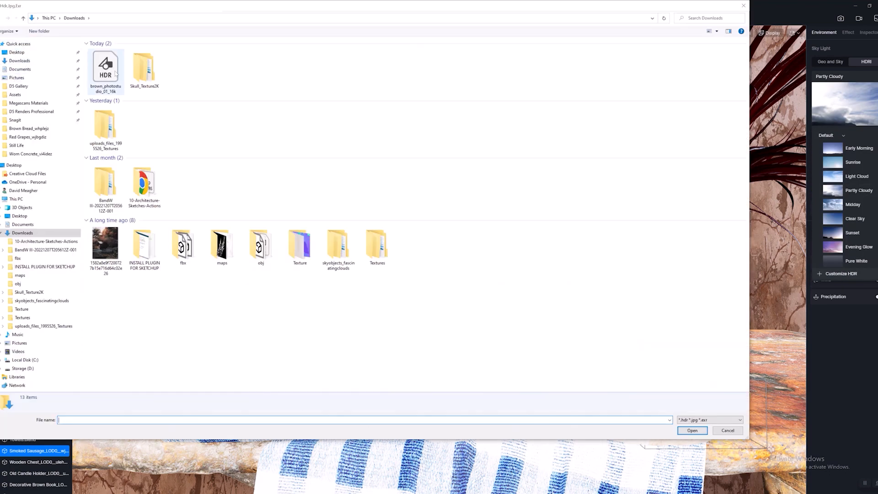
Step: Load the brown_photostudio_01_16k HDR image as the custom HDRI sky and look around at the studio surroundings
{"action": "double_click", "coordinate": [105, 68]}
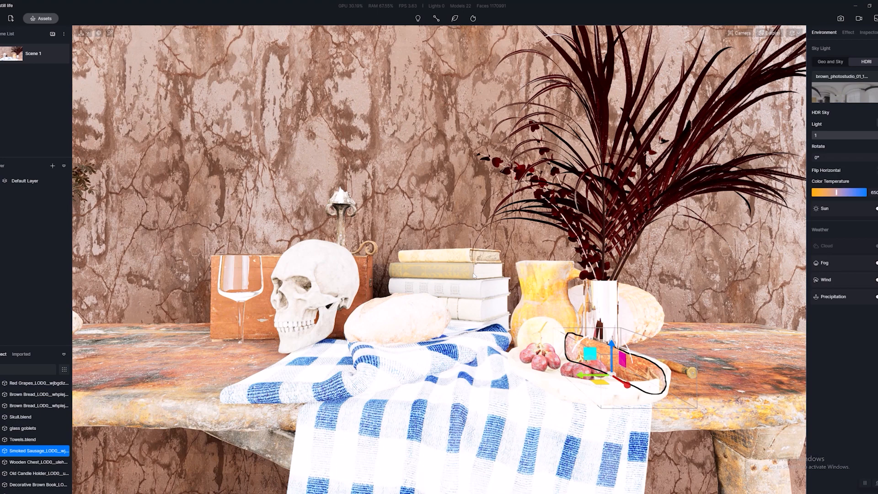
{"action": "right_click_drag", "start_coordinate": [497, 214], "coordinate": [234, 255]}
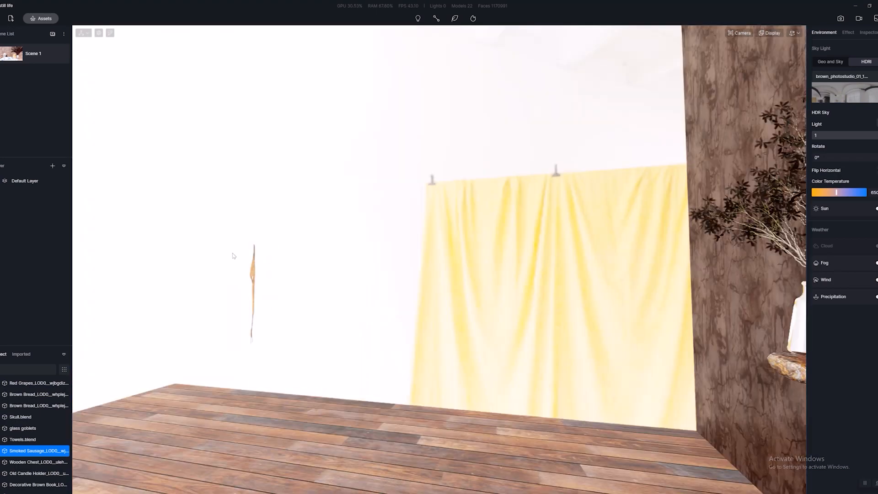
{"action": "right_click_drag", "start_coordinate": [379, 258], "coordinate": [606, 275]}
{"action": "key", "text": "w"}
{"action": "key", "text": "w"}
{"action": "key", "text": "w"}
{"action": "key", "text": "w"}
{"action": "key", "text": "s"}
{"action": "key", "text": "a"}
{"action": "key", "text": "d"}
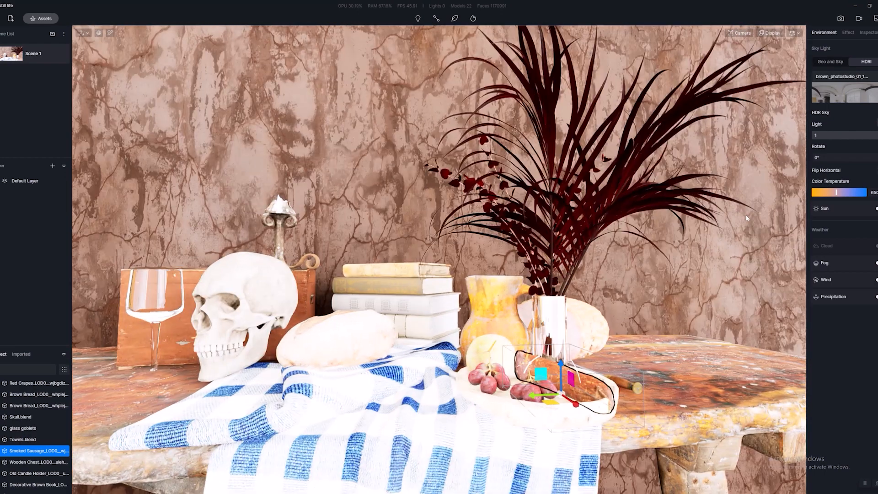
Step: Sample the cracked back wall's material and set its base colour to the greyish brown 4f4541
{"action": "key", "text": "a"}
{"action": "right_click_drag", "start_coordinate": [693, 232], "coordinate": [701, 215]}
{"action": "key", "text": "s"}
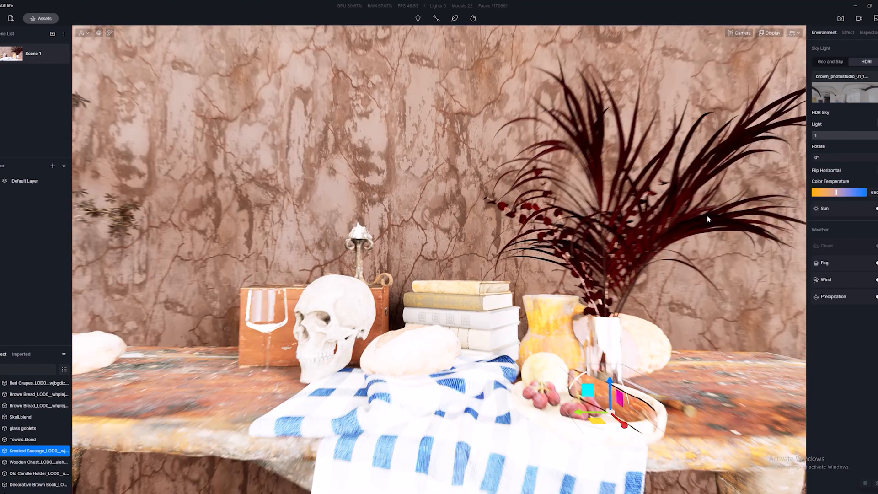
{"action": "key", "text": "i"}
{"action": "left_click", "coordinate": [506, 173]}
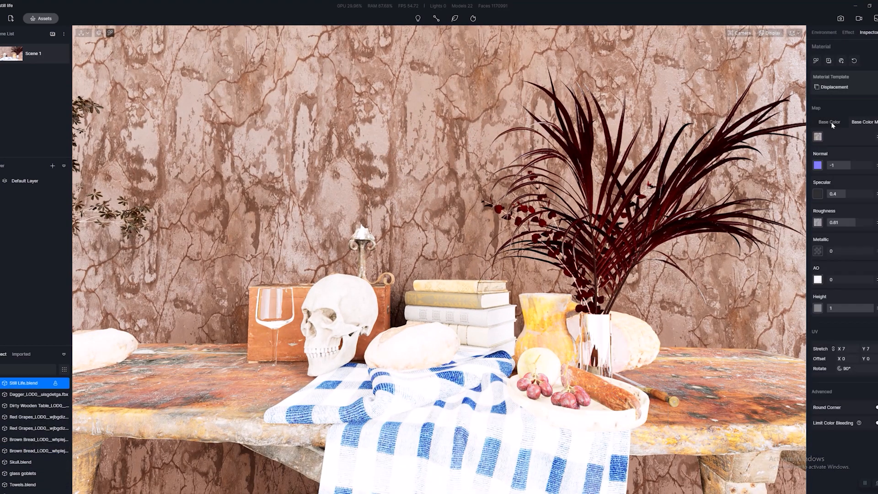
{"action": "left_click", "coordinate": [827, 122]}
{"action": "left_click", "coordinate": [818, 137]}
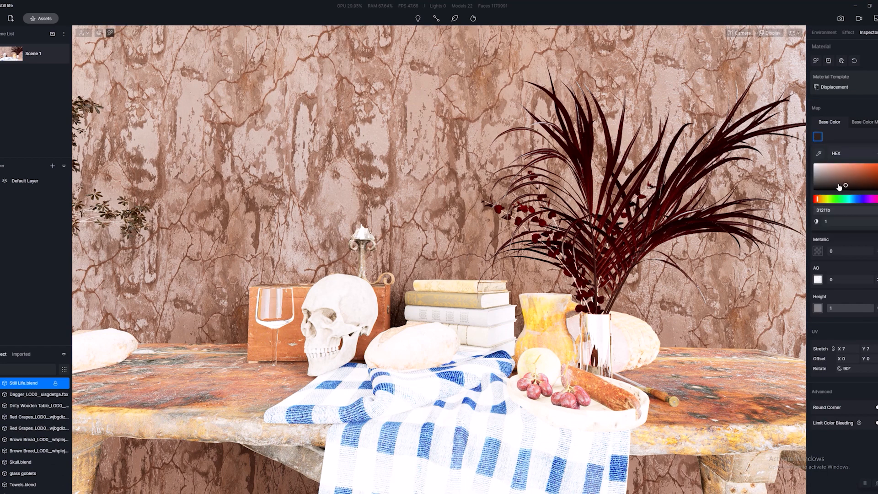
{"action": "left_click_drag", "start_coordinate": [839, 186], "coordinate": [826, 184]}
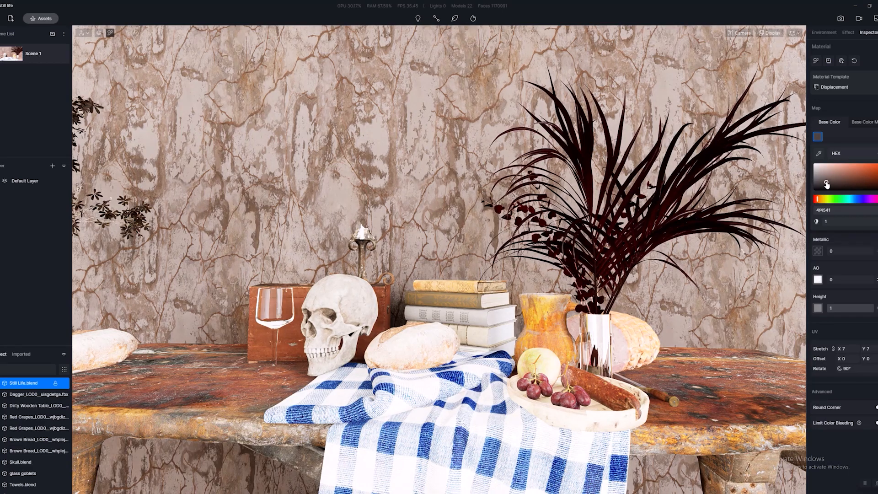
Step: Examine the still-life arrangement in front of the recoloured wall from slightly different camera positions
{"action": "right_click_drag", "start_coordinate": [476, 283], "coordinate": [362, 269]}
{"action": "right_click_drag", "start_coordinate": [459, 245], "coordinate": [452, 251]}
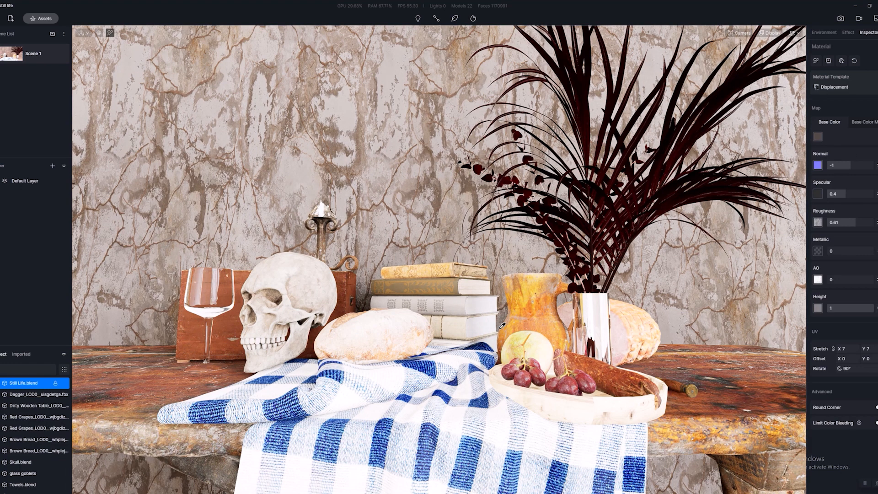
{"action": "right_click_drag", "start_coordinate": [502, 326], "coordinate": [497, 369]}
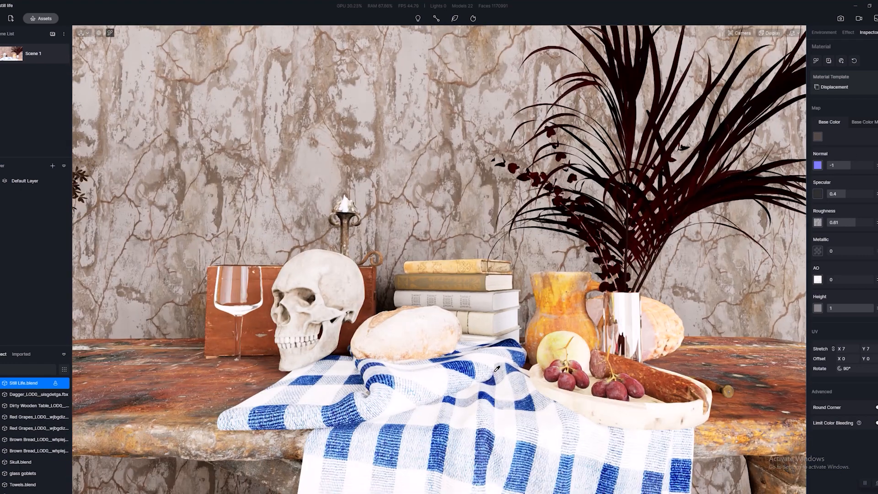
{"action": "key", "text": "d"}
{"action": "key", "text": "q"}
{"action": "key", "text": "a"}
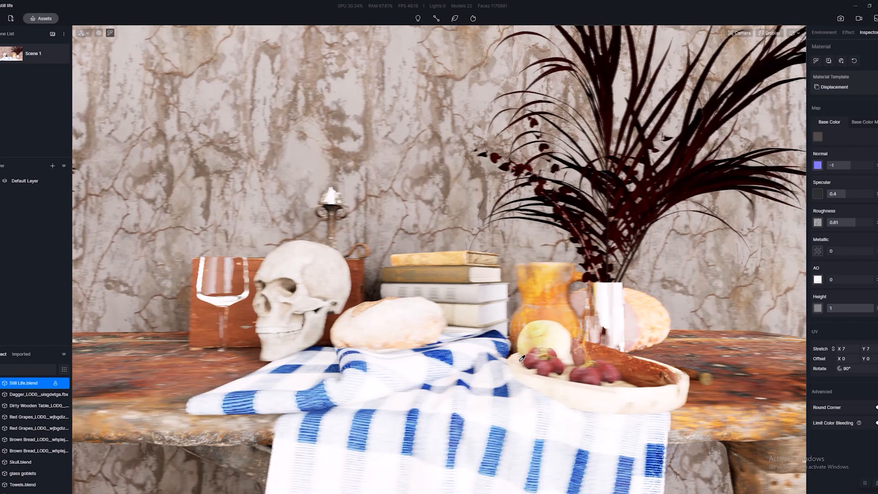
{"action": "key", "text": "d"}
{"action": "key", "text": "a"}
{"action": "key", "text": "a"}
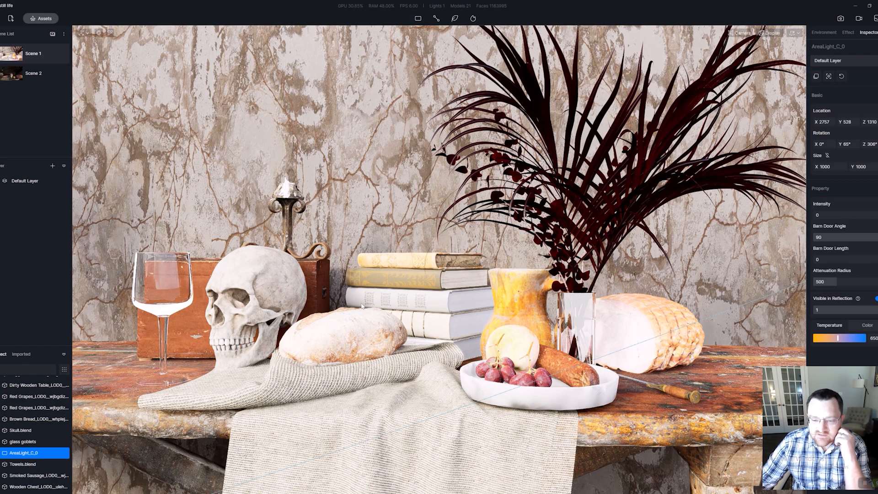
Step: Inspect the potted plant in the glass vase, clear the selection and save the project
{"action": "left_click", "coordinate": [584, 321]}
{"action": "scroll", "coordinate": [582, 317], "scroll_direction": "up", "scroll_amount": 3}
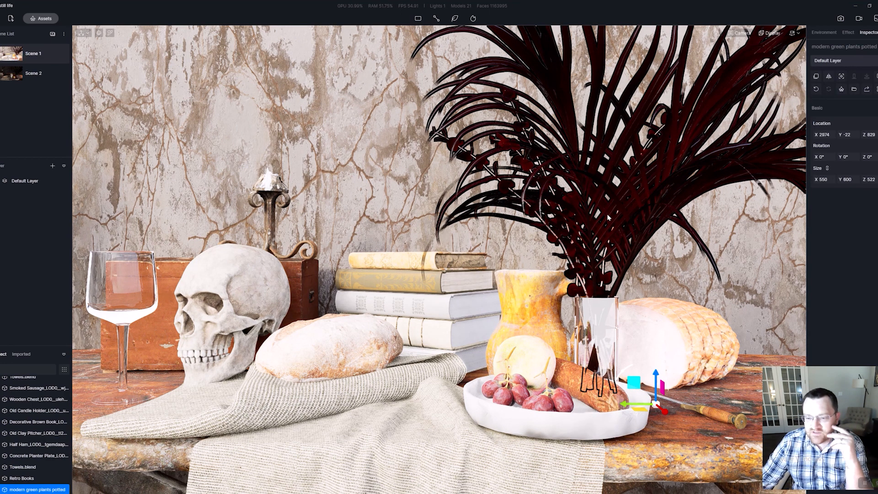
{"action": "key", "text": "Escape"}
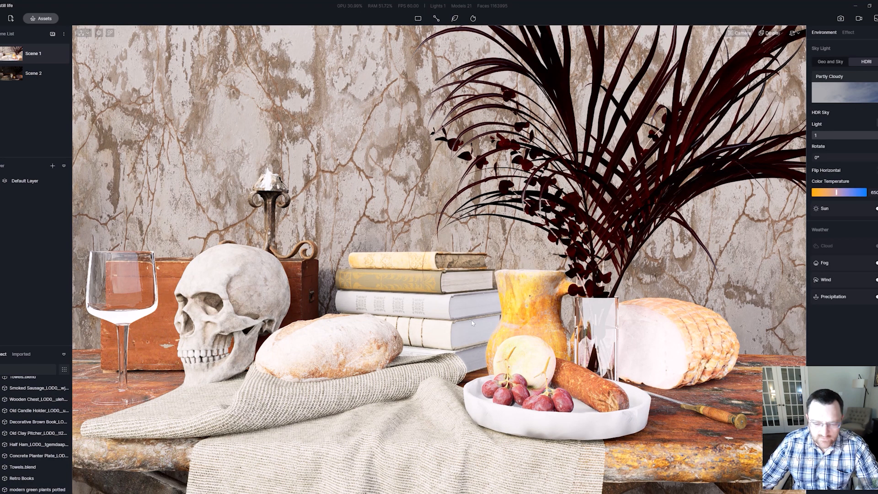
{"action": "scroll", "coordinate": [511, 310], "scroll_direction": "down", "scroll_amount": 3}
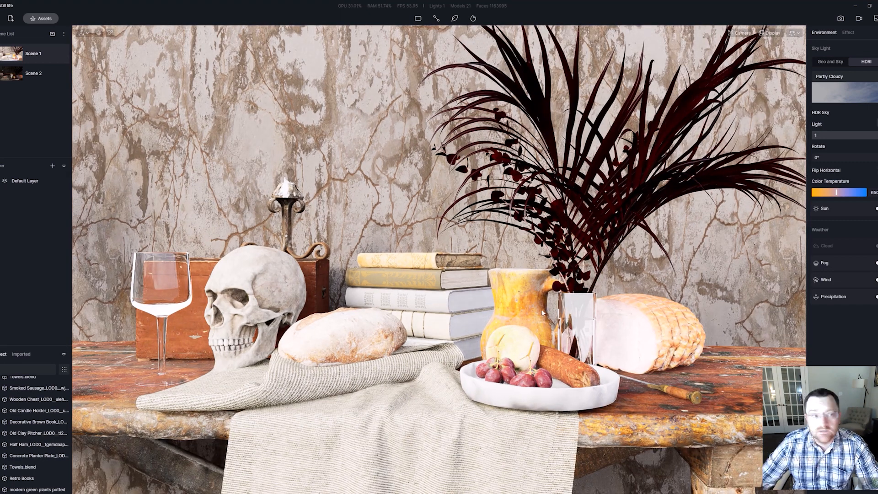
{"action": "key", "text": "ctrl+s"}
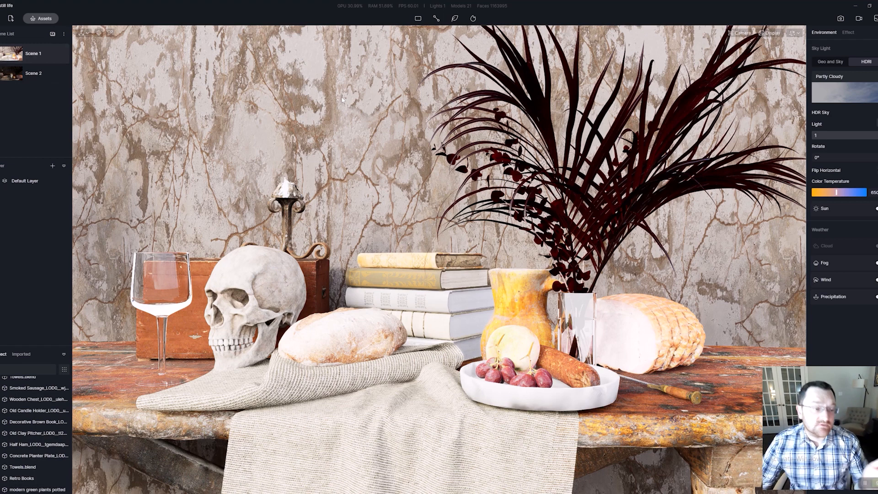
Step: Toggle the Camera Switch Only option for the scene list and switch to Scene 2
{"action": "left_click", "coordinate": [64, 35]}
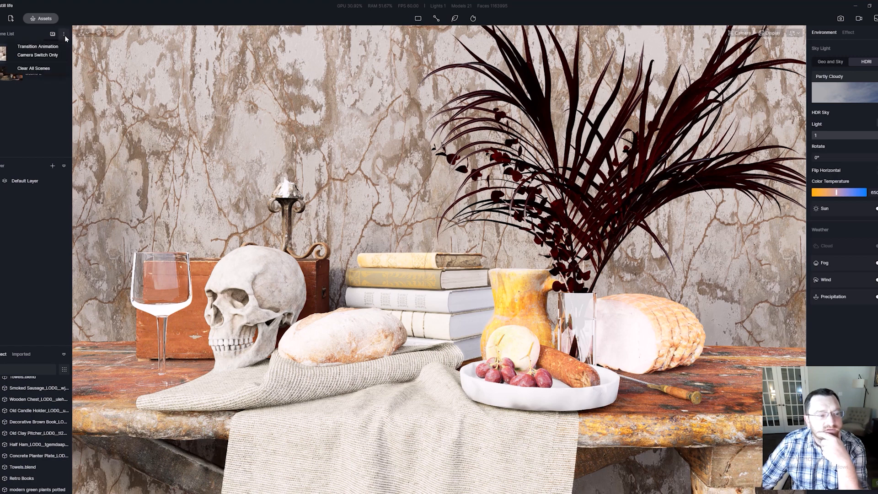
{"action": "left_click", "coordinate": [51, 55]}
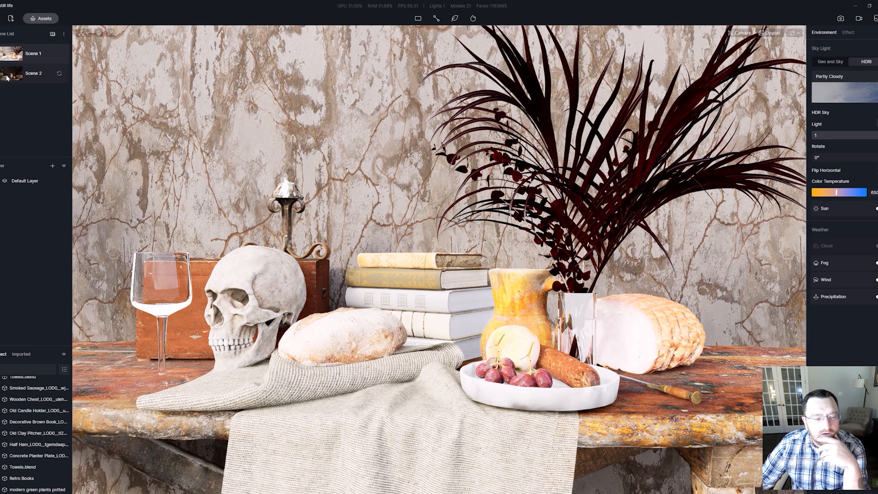
{"action": "left_click", "coordinate": [20, 78]}
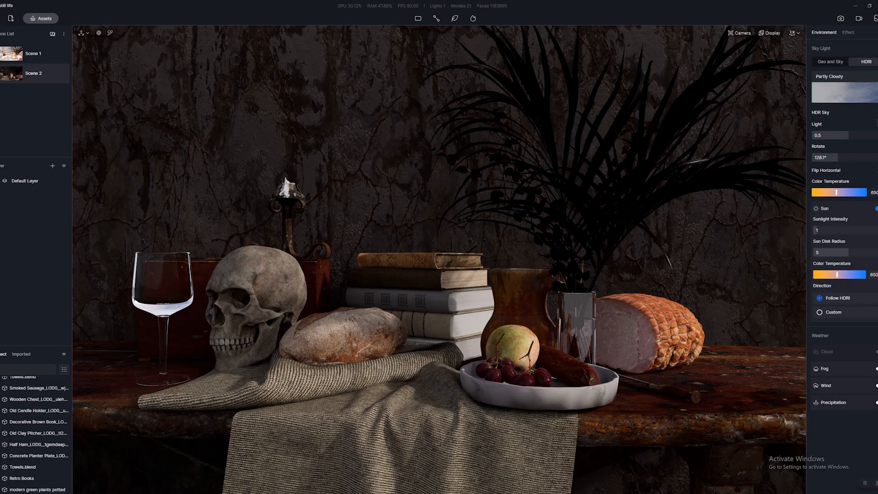
Step: Examine the jug, glass vase and ham up close in the dark scene, plus the far end of the table
{"action": "scroll", "coordinate": [578, 370], "scroll_direction": "up", "scroll_amount": 2}
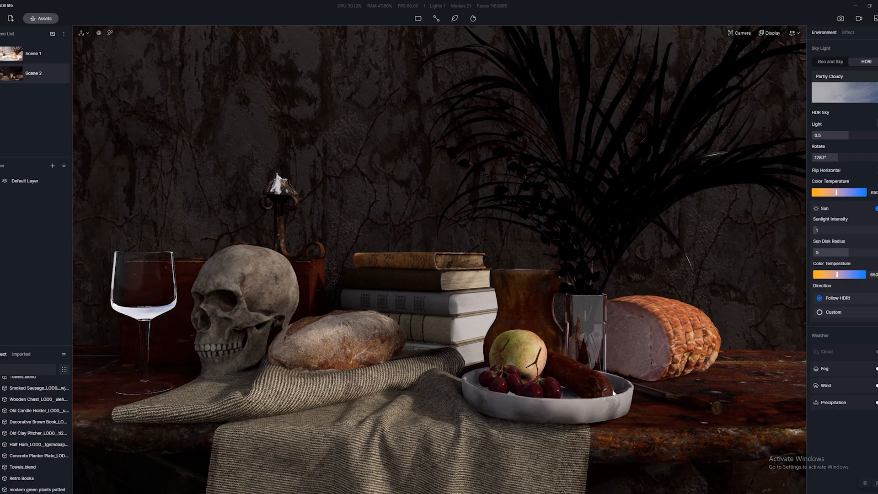
{"action": "left_click", "coordinate": [793, 34]}
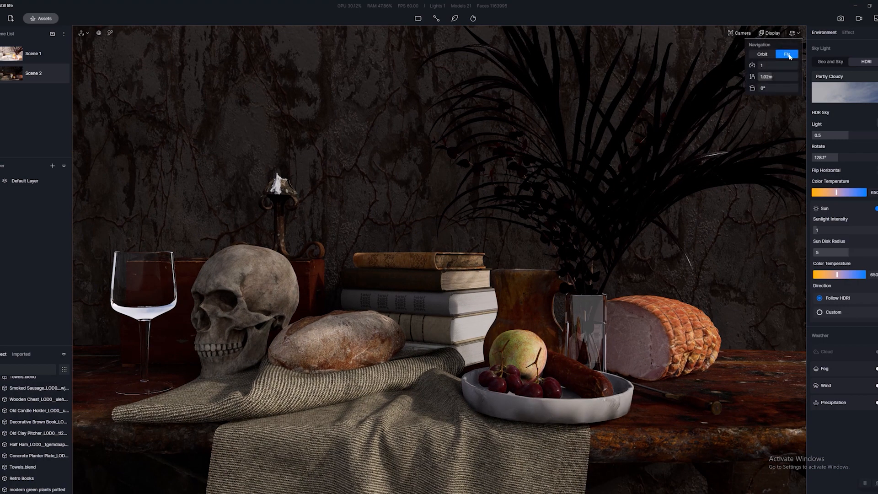
{"action": "right_click_drag", "start_coordinate": [743, 422], "coordinate": [492, 284]}
{"action": "scroll", "coordinate": [447, 271], "scroll_direction": "up", "scroll_amount": 6}
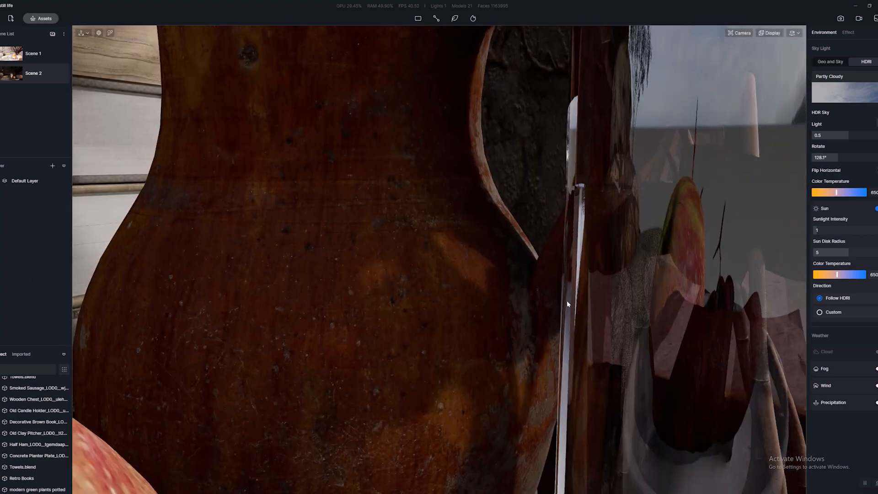
{"action": "middle_click_drag", "start_coordinate": [551, 292], "coordinate": [473, 224]}
{"action": "key", "text": "s"}
{"action": "key", "text": "a"}
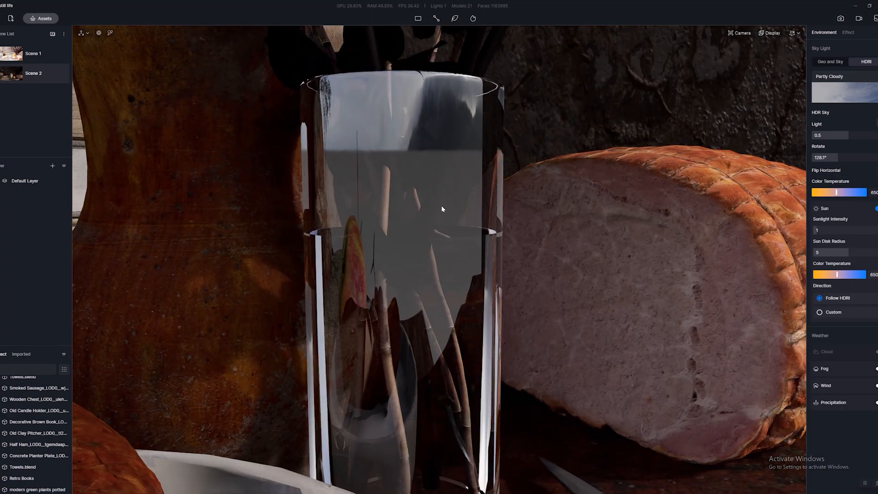
{"action": "scroll", "coordinate": [529, 297], "scroll_direction": "down", "scroll_amount": 10}
{"action": "middle_click_drag", "start_coordinate": [529, 297], "coordinate": [635, 287]}
{"action": "middle_click_drag", "start_coordinate": [119, 284], "coordinate": [356, 286]}
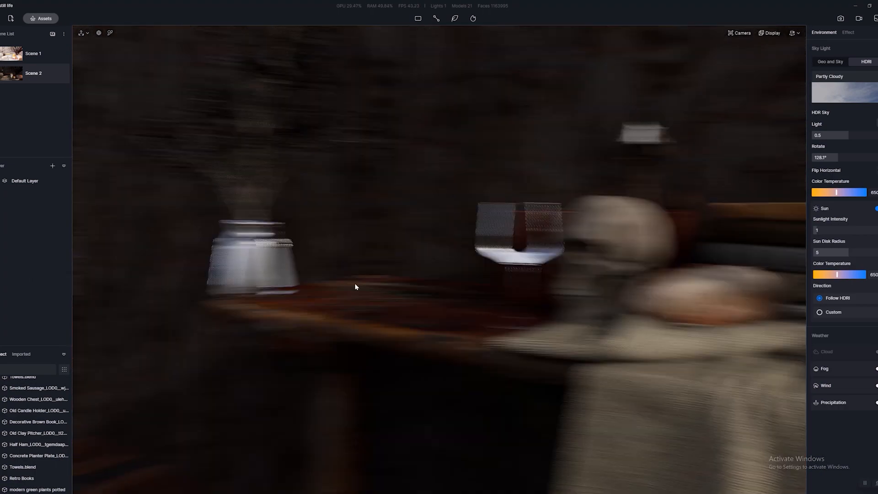
{"action": "right_click_drag", "start_coordinate": [356, 286], "coordinate": [427, 482]}
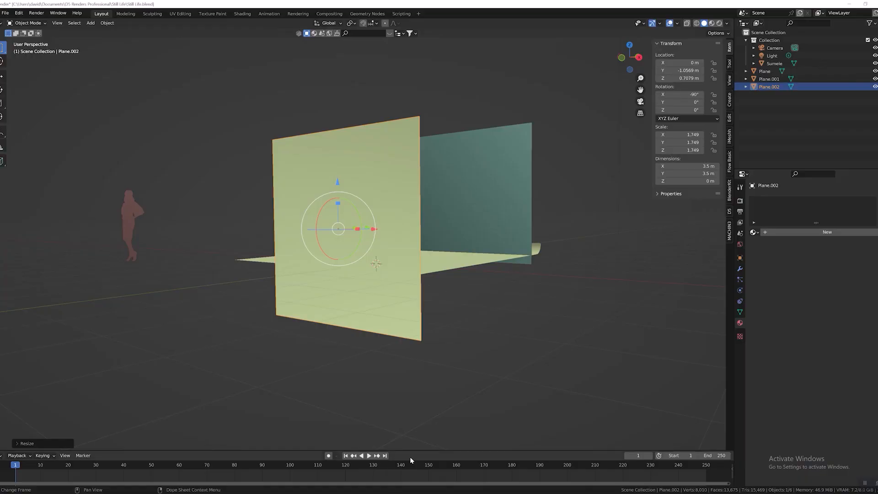
Step: Switch to Blender and move the upright Plane.002 along X to about -0.67 m
{"action": "scroll", "coordinate": [487, 297], "scroll_direction": "down", "scroll_amount": 3}
{"action": "middle_click_drag", "start_coordinate": [488, 297], "coordinate": [264, 387]}
{"action": "scroll", "coordinate": [264, 387], "scroll_direction": "up", "scroll_amount": 3}
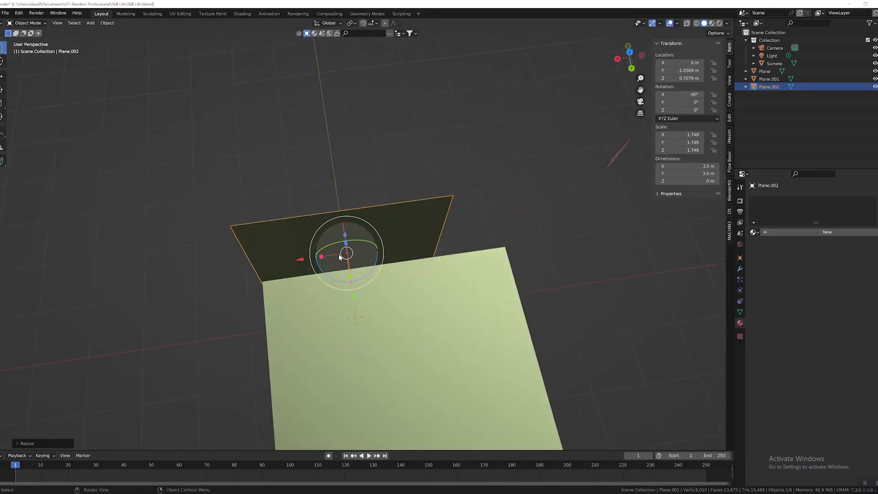
{"action": "key", "text": "g"}
{"action": "key", "text": "x"}
{"action": "left_click", "coordinate": [349, 252]}
Step: Raise Plane.002 to about 1.57 m in Z and shift it to about -1.01 m in Y, at the floor's edge
{"action": "middle_click_drag", "start_coordinate": [348, 252], "coordinate": [408, 264]}
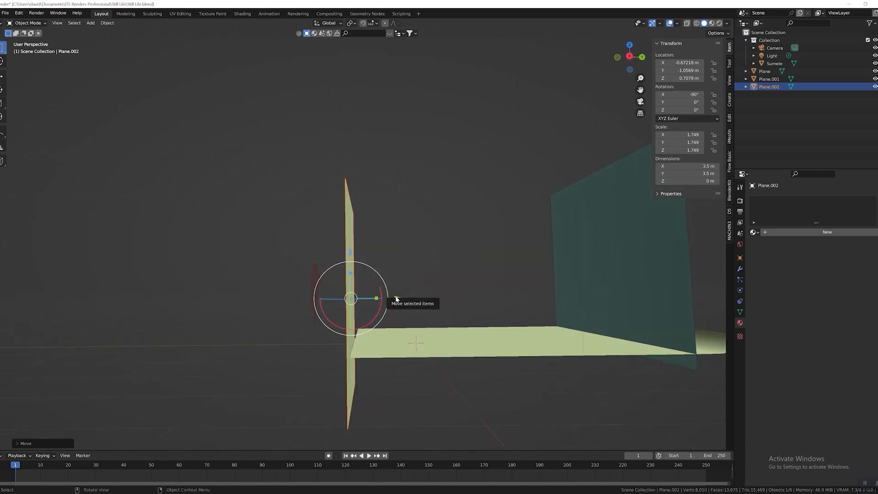
{"action": "key", "text": "g"}
{"action": "key", "text": "y"}
{"action": "key", "text": "z"}
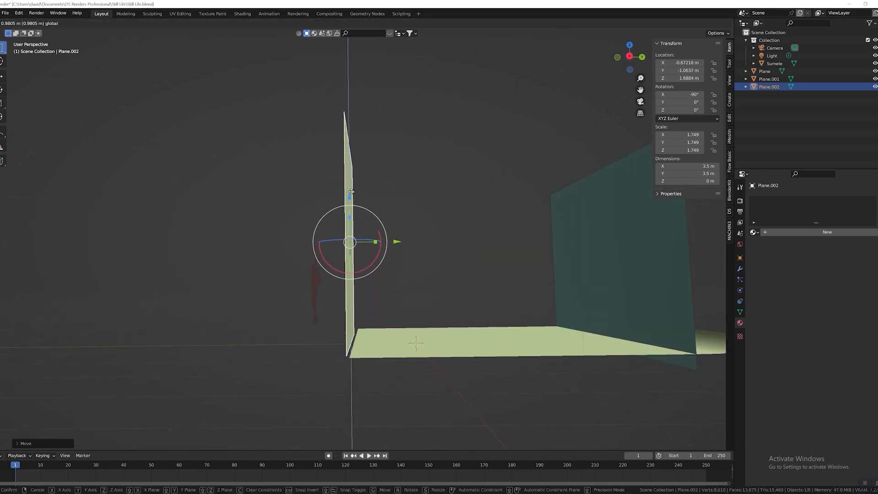
{"action": "left_click", "coordinate": [349, 203]}
{"action": "key", "text": "g"}
{"action": "key", "text": "y"}
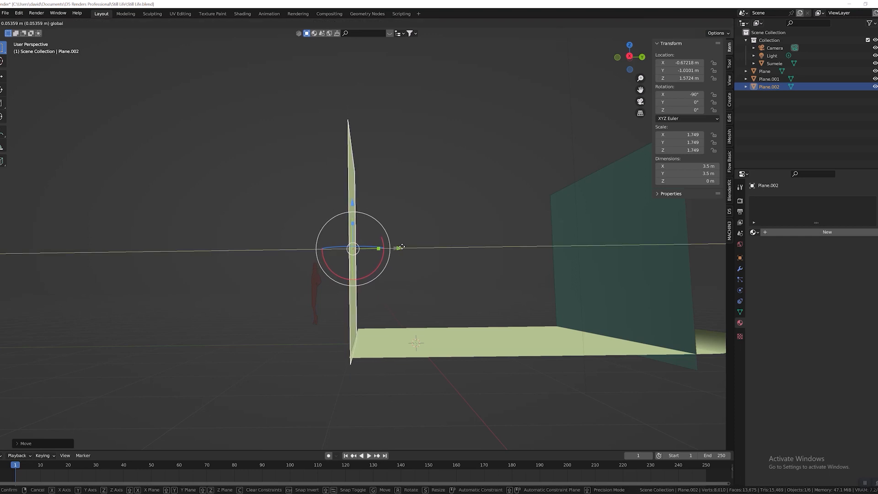
{"action": "left_click", "coordinate": [401, 249]}
Step: Enlarge Plane.002 to about 5.51 m square and move it to about -0.76 m in X
{"action": "middle_click_drag", "start_coordinate": [401, 249], "coordinate": [409, 270]}
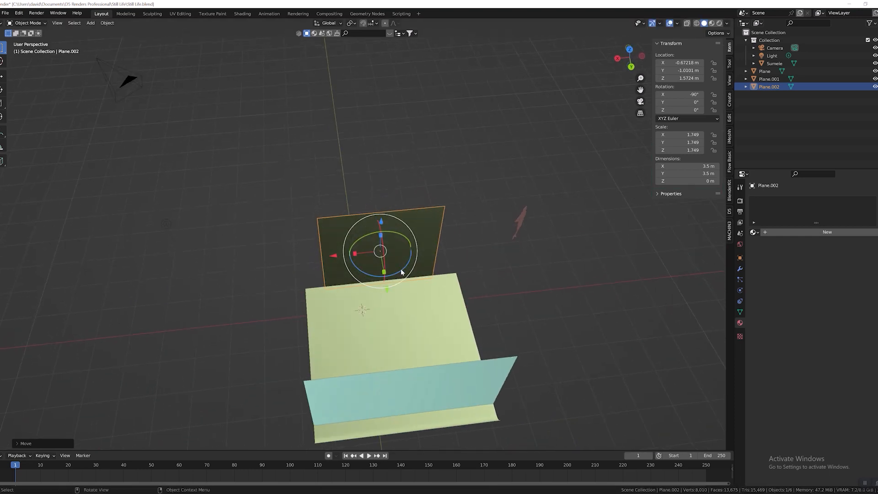
{"action": "key", "text": "s"}
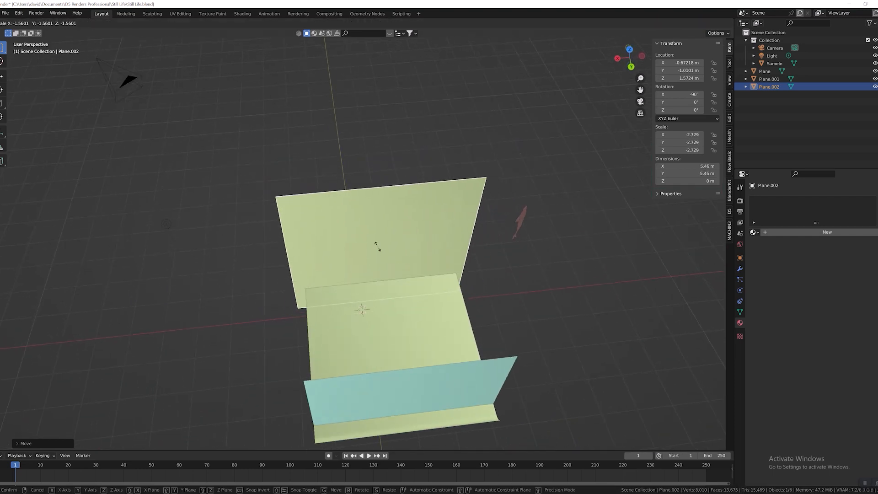
{"action": "left_click", "coordinate": [377, 247]}
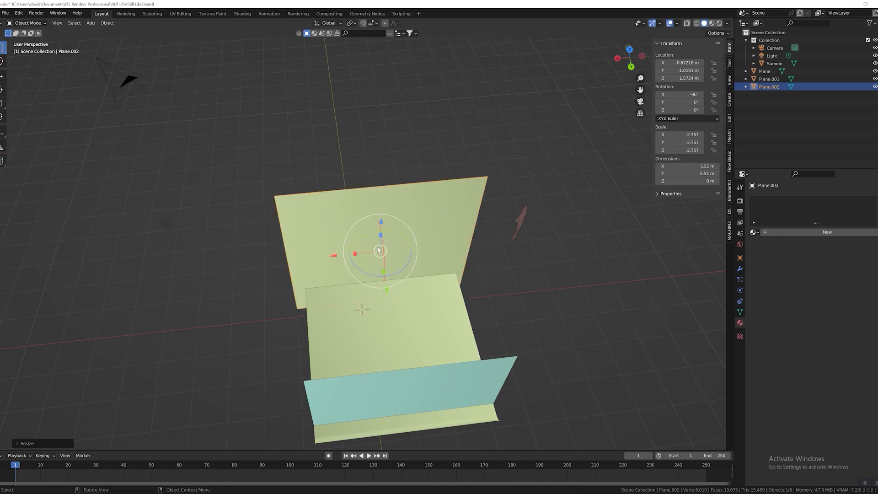
{"action": "middle_click_drag", "start_coordinate": [377, 247], "coordinate": [324, 270]}
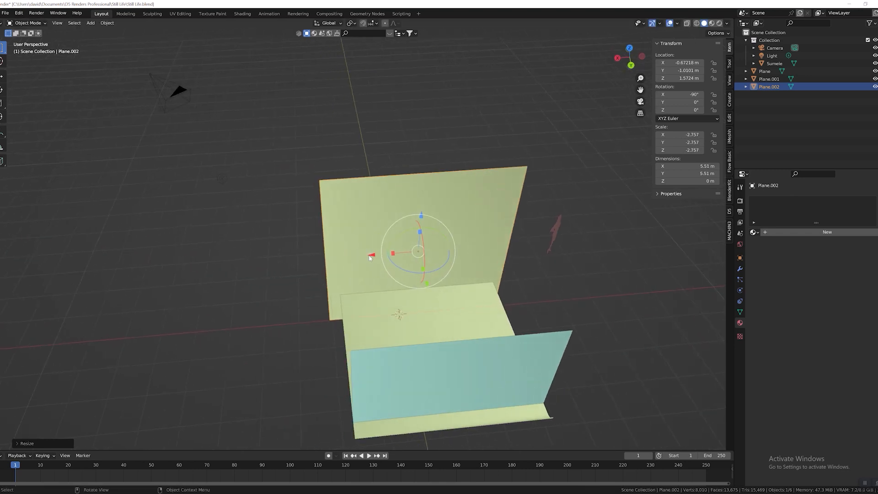
{"action": "left_click_drag", "start_coordinate": [371, 255], "coordinate": [374, 255]}
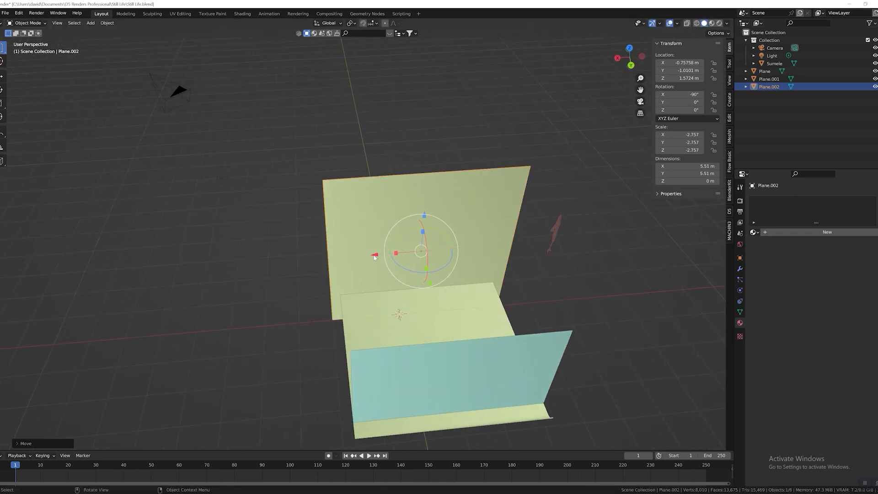
{"action": "key", "text": "s"}
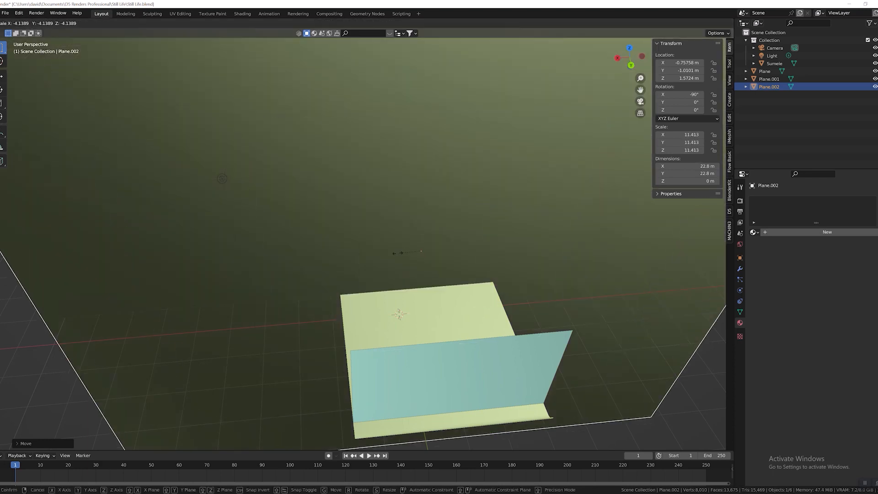
{"action": "left_click", "coordinate": [402, 253]}
{"action": "key", "text": "ctrl+z"}
Step: Scale Plane.002 slightly along X and enter Edit Mode on its mesh
{"action": "left_click_drag", "start_coordinate": [397, 256], "coordinate": [402, 252]}
{"action": "middle_click_drag", "start_coordinate": [401, 252], "coordinate": [353, 240]}
{"action": "key", "text": "Tab"}
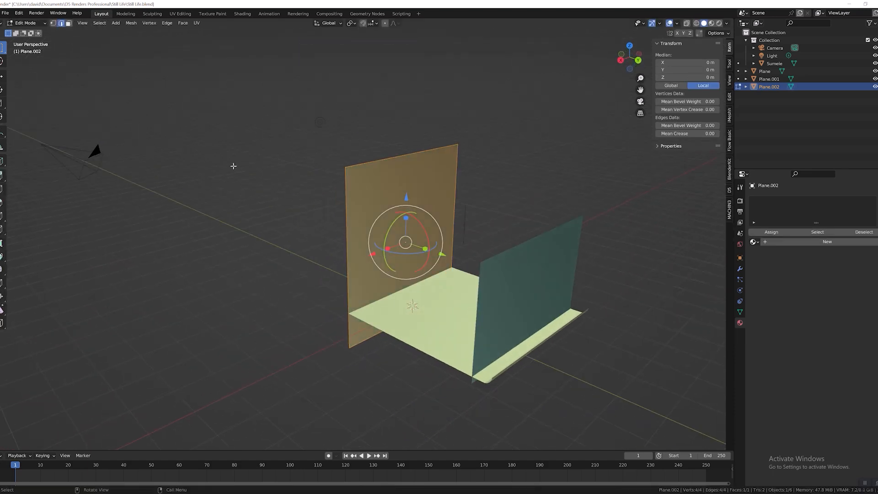
Step: Extrude the two vertical side edges of Plane.002 about 4.45 m along global Y to form side walls, and return to Object Mode
{"action": "left_click", "coordinate": [342, 221]}
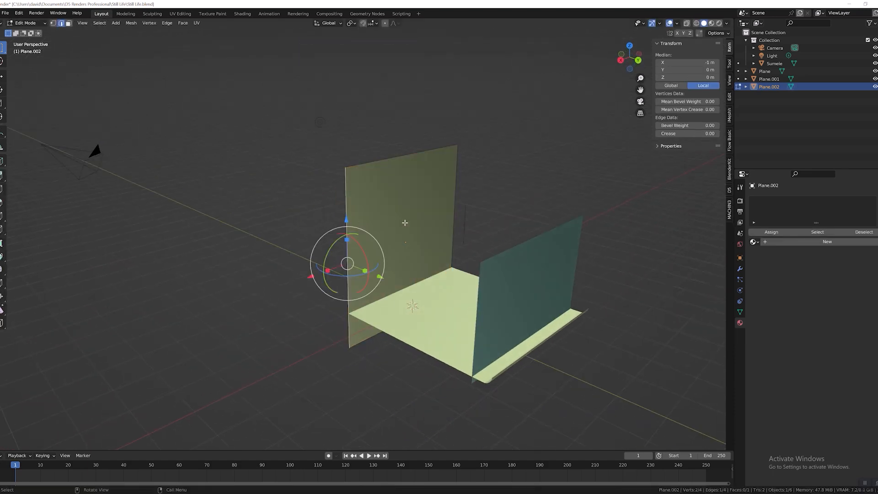
{"action": "left_click", "coordinate": [456, 209], "text": "shift"}
{"action": "middle_click_drag", "start_coordinate": [455, 208], "coordinate": [479, 266]}
{"action": "key", "text": "e"}
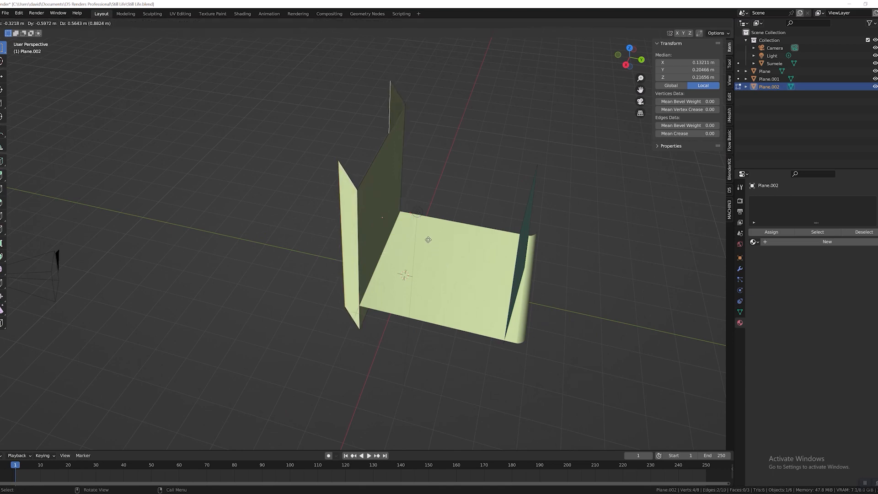
{"action": "key", "text": "z"}
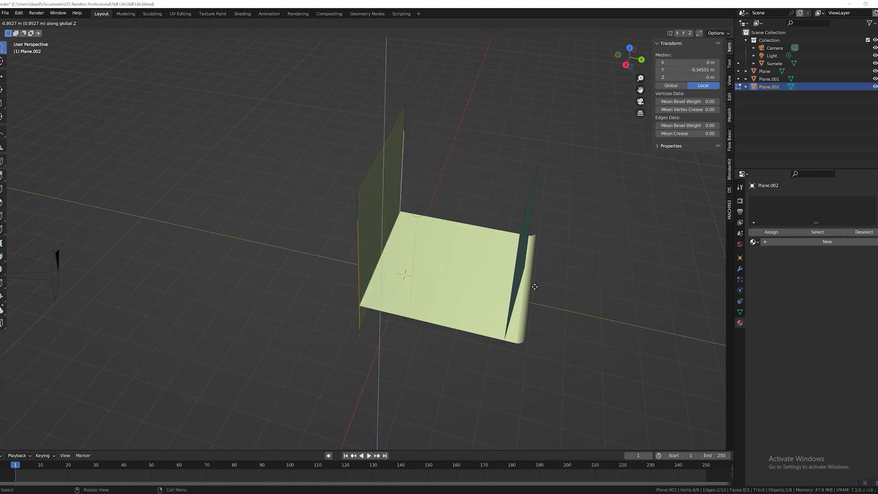
{"action": "key", "text": "y"}
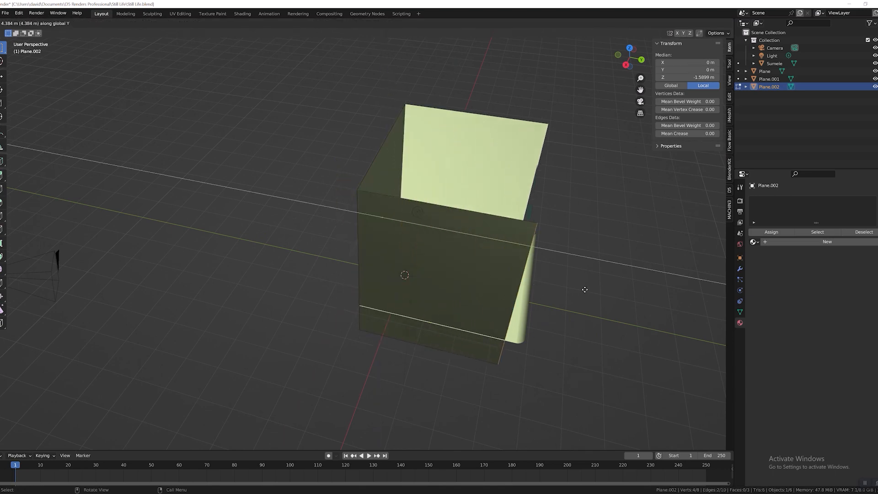
{"action": "left_click", "coordinate": [586, 290]}
{"action": "middle_click_drag", "start_coordinate": [657, 326], "coordinate": [410, 249]}
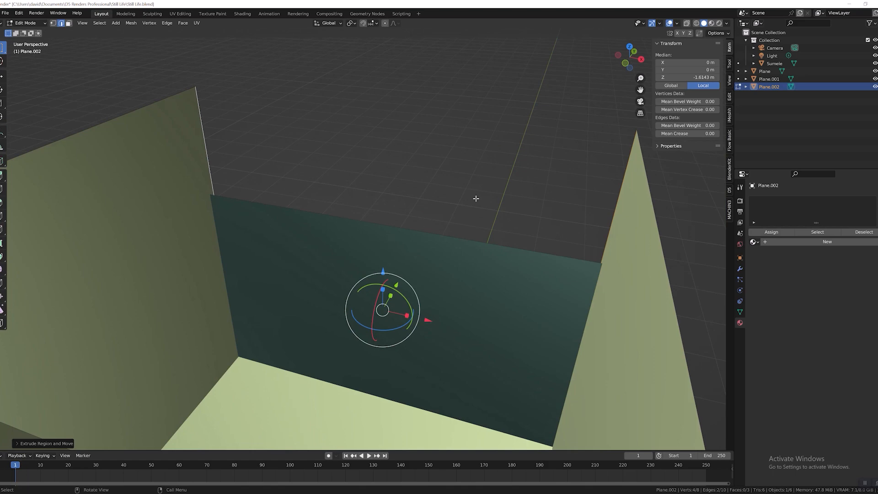
{"action": "scroll", "coordinate": [448, 244], "scroll_direction": "down", "scroll_amount": 3}
{"action": "key", "text": "Tab"}
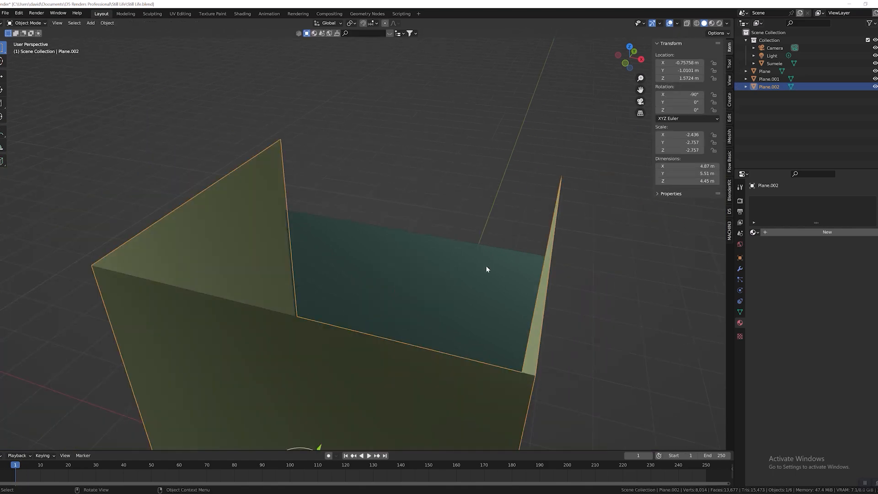
Step: Extrude the upper edge of Plane.001 about 1.75 m along global Z to raise the wall
{"action": "left_click", "coordinate": [442, 261]}
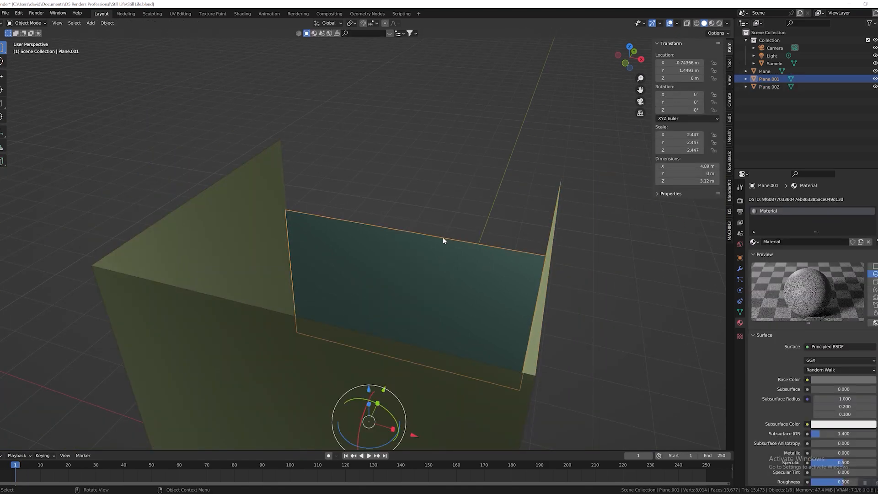
{"action": "key", "text": "Tab"}
{"action": "key", "text": "2"}
{"action": "left_click", "coordinate": [442, 236]}
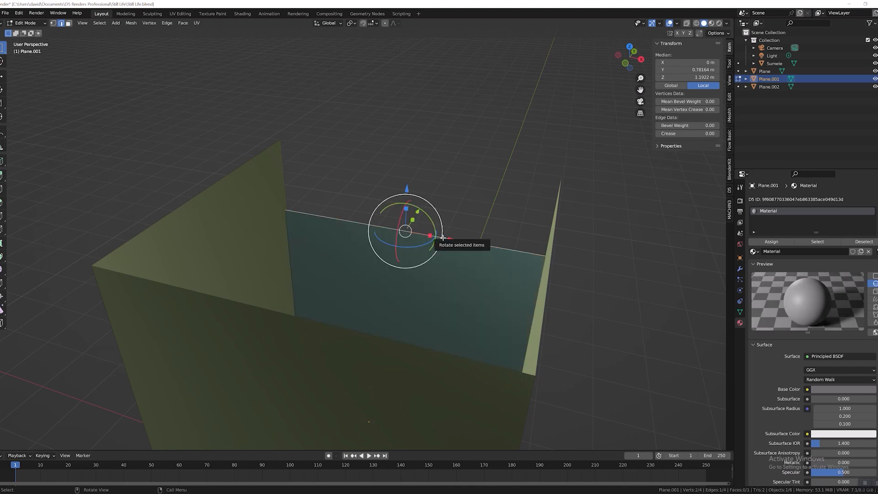
{"action": "key", "text": "e"}
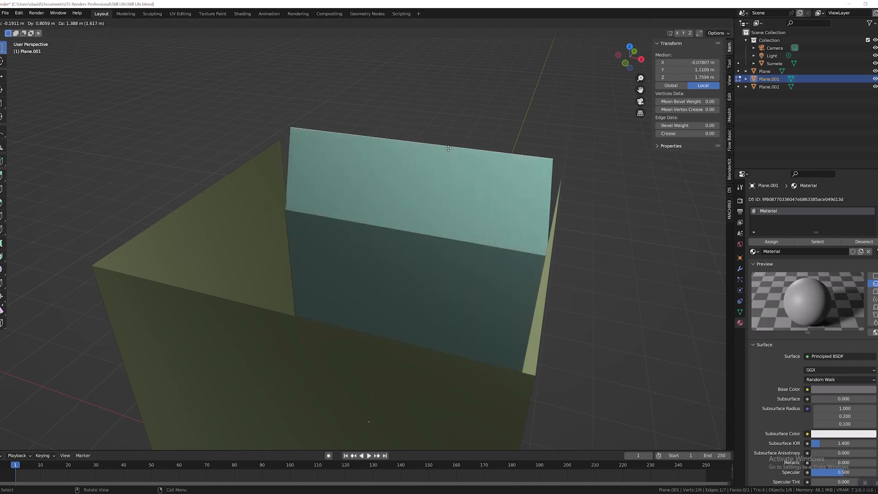
{"action": "key", "text": "y"}
{"action": "key", "text": "z"}
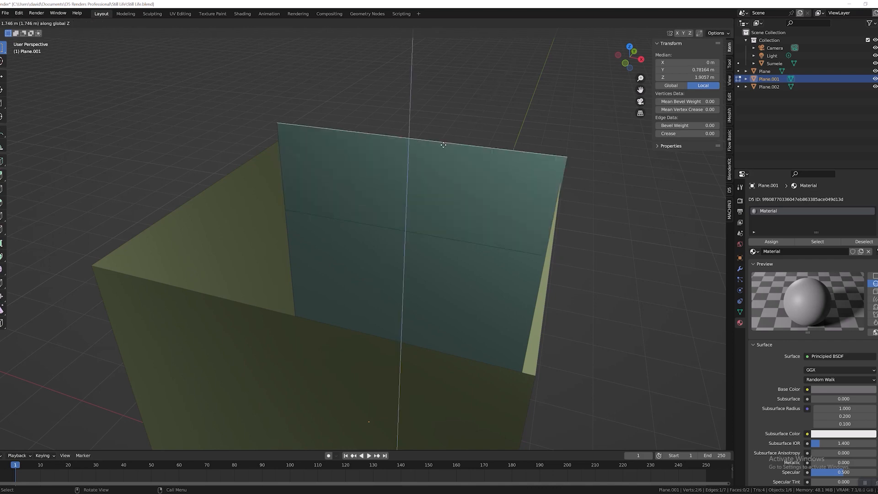
{"action": "left_click", "coordinate": [443, 144]}
Step: Check the enclosed room from outside, sync it through D5 Link, and switch to D5 Render
{"action": "middle_click_drag", "start_coordinate": [566, 280], "coordinate": [451, 249]}
{"action": "middle_click_drag", "start_coordinate": [427, 278], "coordinate": [489, 278]}
{"action": "middle_click_drag", "start_coordinate": [437, 297], "coordinate": [411, 297]}
{"action": "scroll", "coordinate": [472, 343], "scroll_direction": "up", "scroll_amount": 4}
{"action": "scroll", "coordinate": [411, 297], "scroll_direction": "down", "scroll_amount": 8}
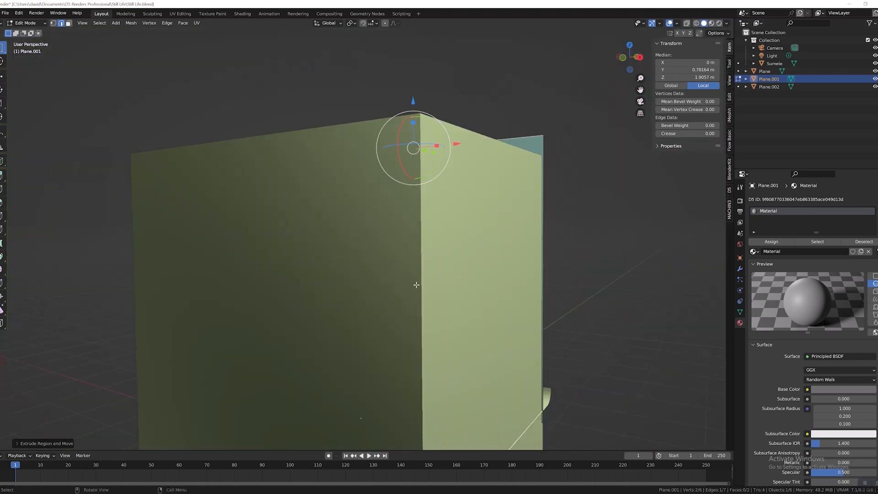
{"action": "middle_click_drag", "start_coordinate": [389, 327], "coordinate": [468, 328]}
{"action": "scroll", "coordinate": [469, 328], "scroll_direction": "up", "scroll_amount": 2}
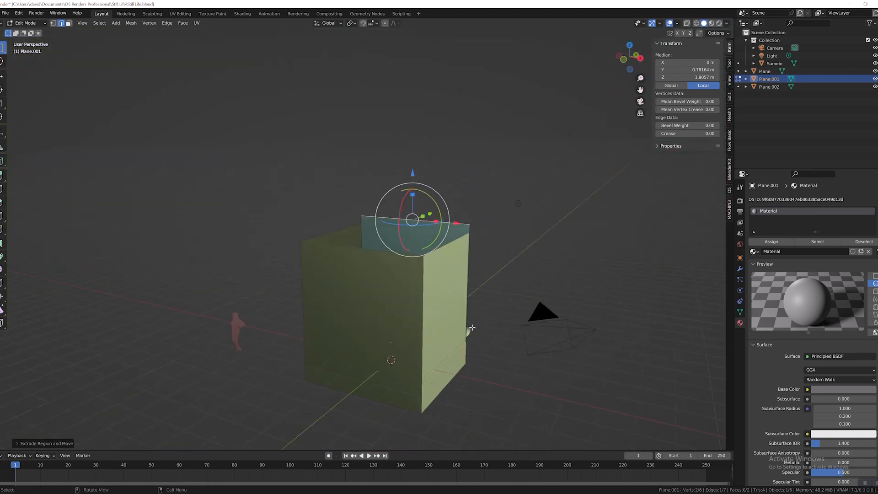
{"action": "left_click", "coordinate": [729, 191]}
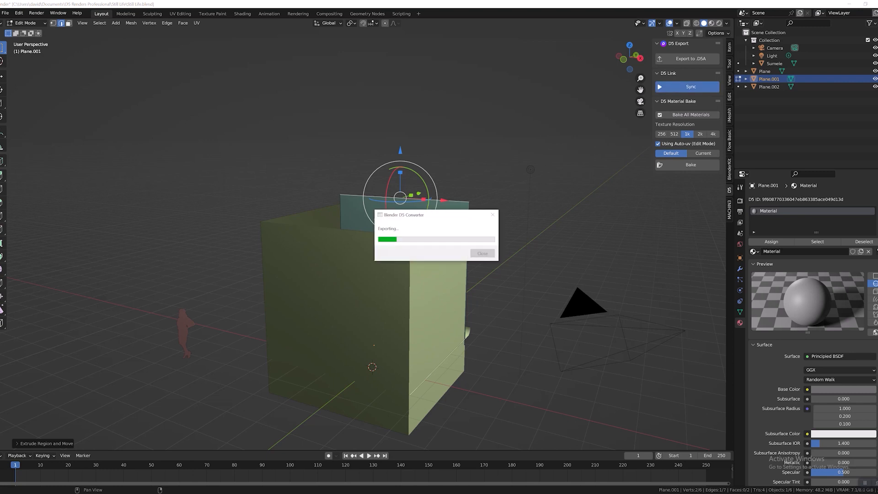
{"action": "mouse_move", "coordinate": [400, 492]}
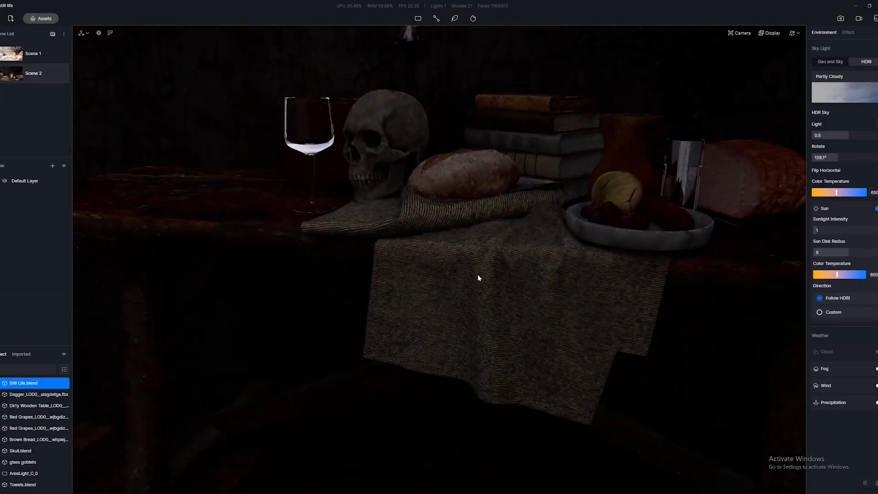
Step: Aim the view at the new room walls and filter the online model assets to the Furniture category
{"action": "right_click_drag", "start_coordinate": [477, 274], "coordinate": [347, 243]}
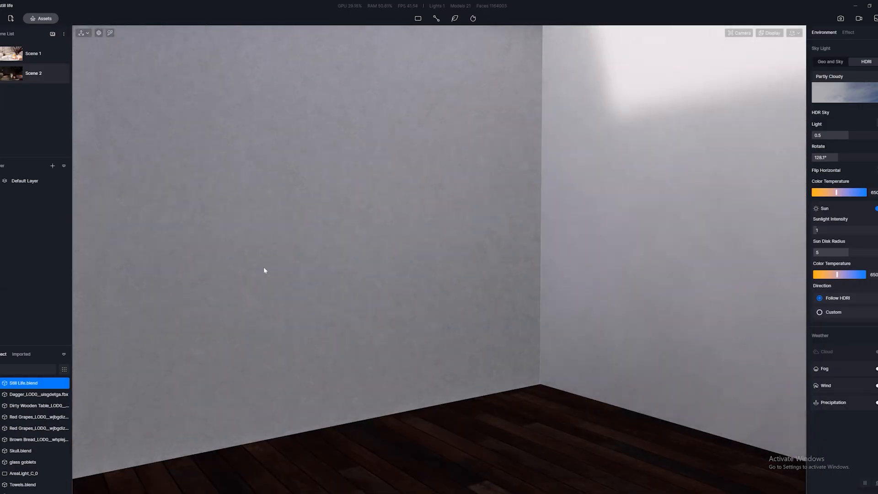
{"action": "right_click_drag", "start_coordinate": [264, 270], "coordinate": [399, 278]}
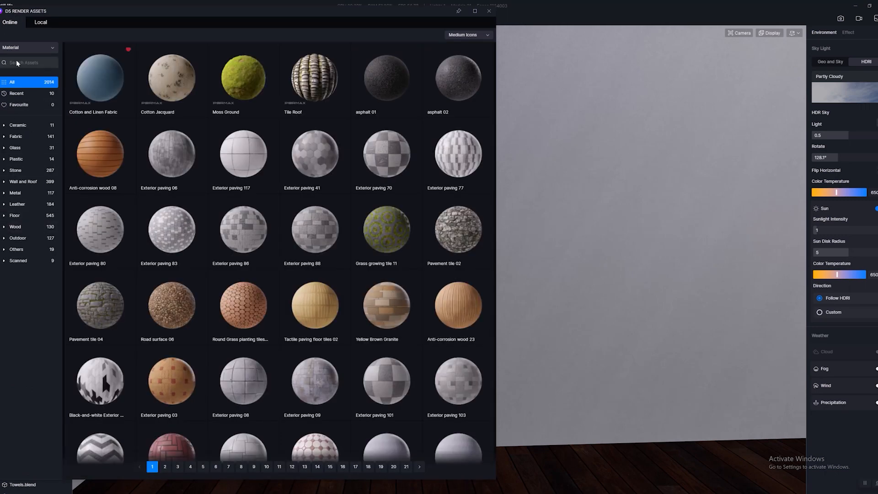
{"action": "left_click", "coordinate": [22, 49]}
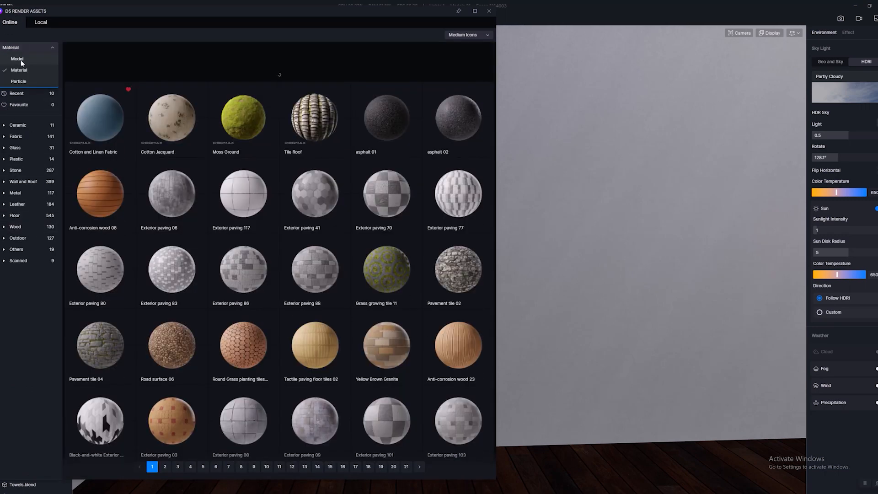
{"action": "left_click", "coordinate": [20, 60]}
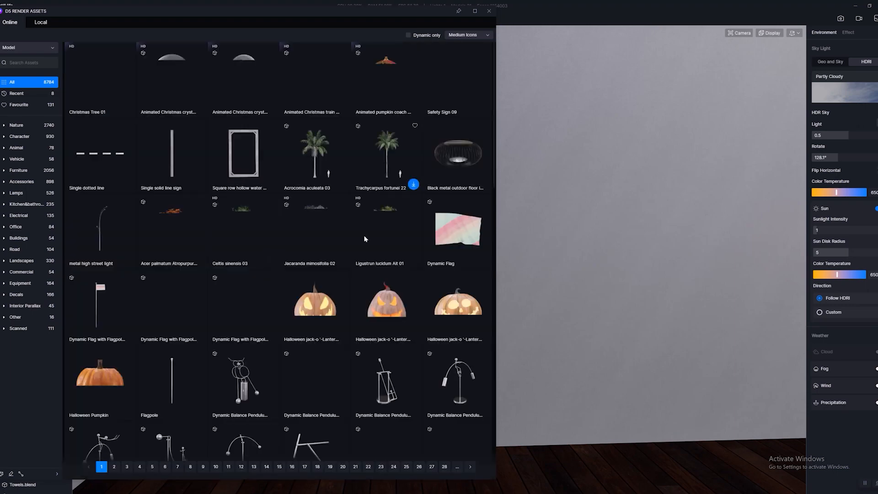
{"action": "scroll", "coordinate": [243, 228], "scroll_direction": "down", "scroll_amount": 9}
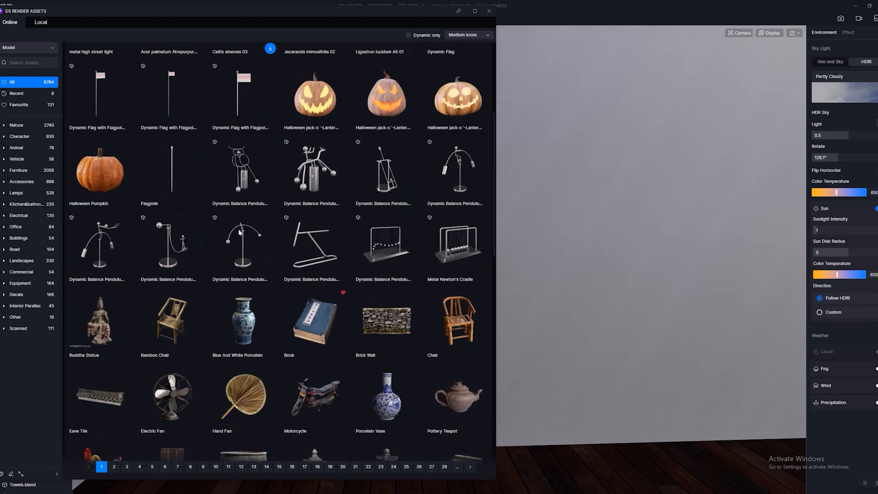
{"action": "scroll", "coordinate": [190, 245], "scroll_direction": "down", "scroll_amount": 4}
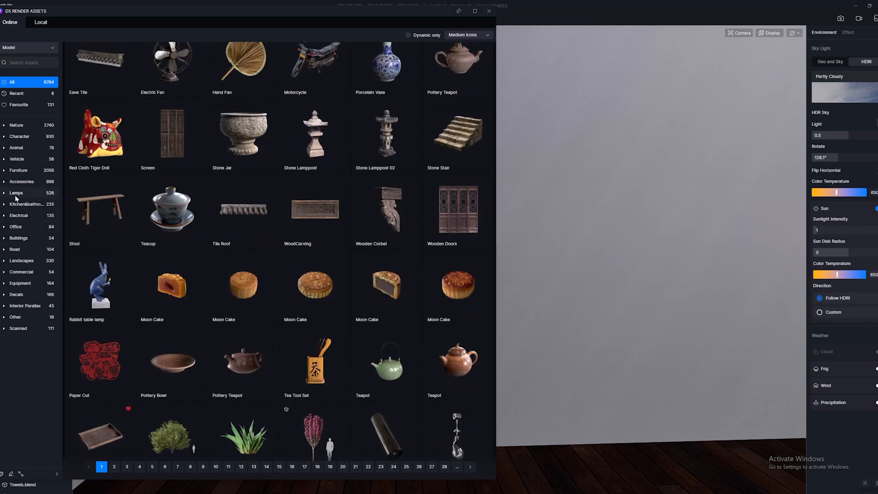
{"action": "left_click", "coordinate": [19, 170]}
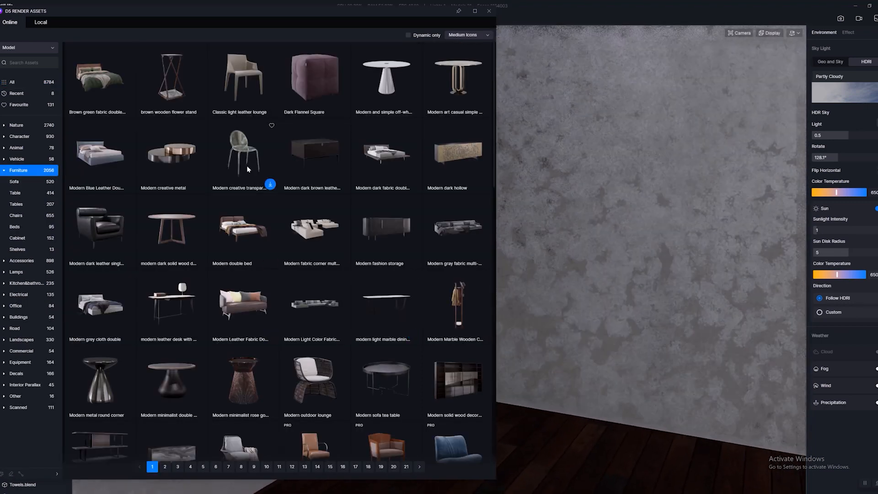
Step: Download the Italian modern wood grain armchair and place it on the wooden floor near the wall
{"action": "right_click_drag", "start_coordinate": [650, 225], "coordinate": [675, 214]}
{"action": "scroll", "coordinate": [556, 305], "scroll_direction": "down", "scroll_amount": 5}
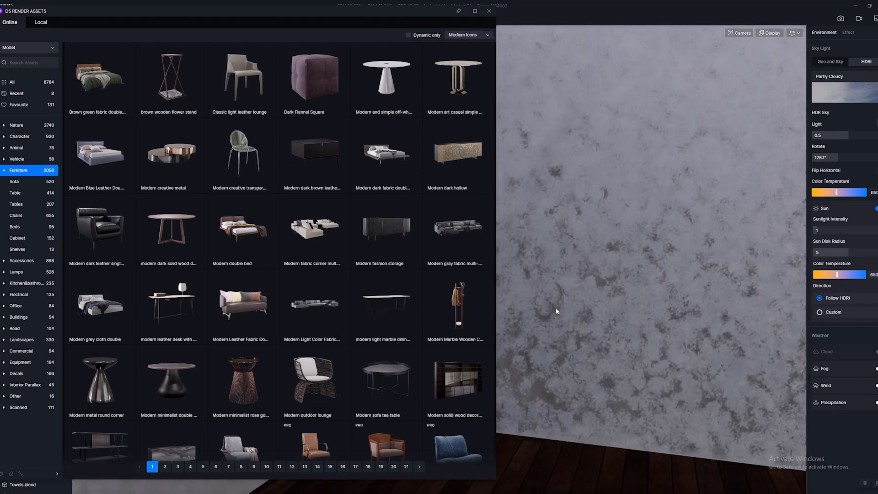
{"action": "scroll", "coordinate": [359, 365], "scroll_direction": "down", "scroll_amount": 3}
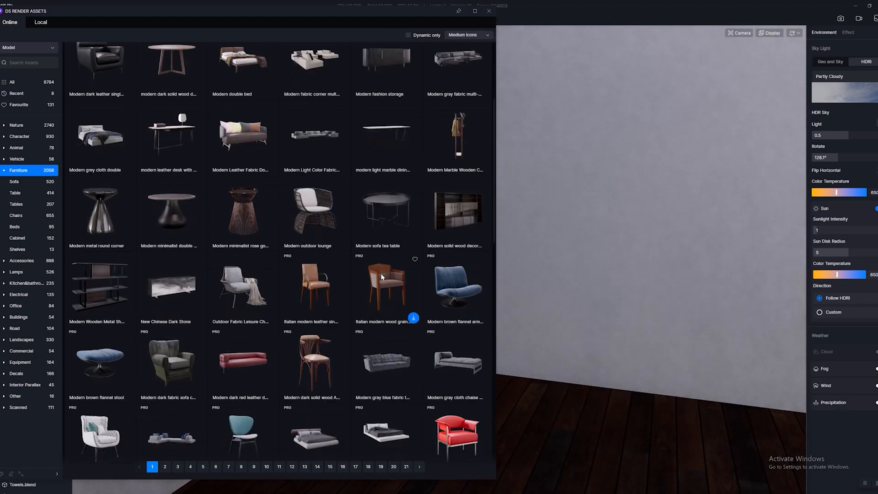
{"action": "right_click_drag", "start_coordinate": [651, 360], "coordinate": [573, 355]}
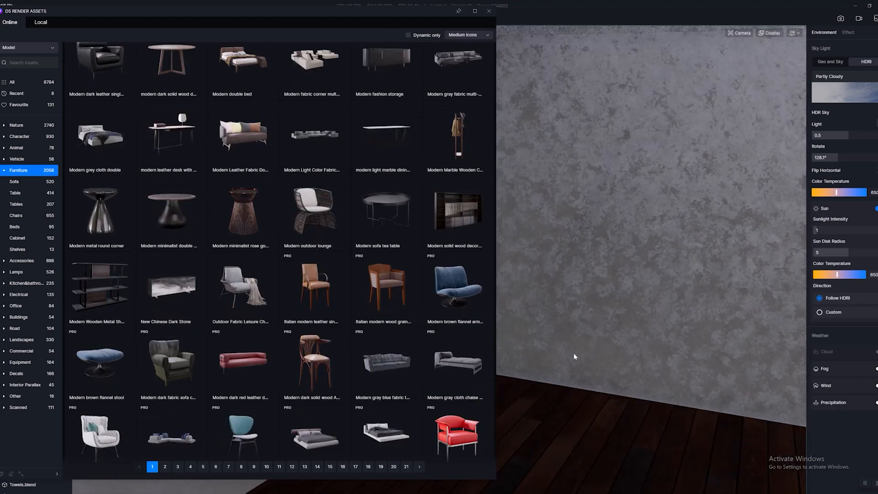
{"action": "left_click", "coordinate": [375, 288]}
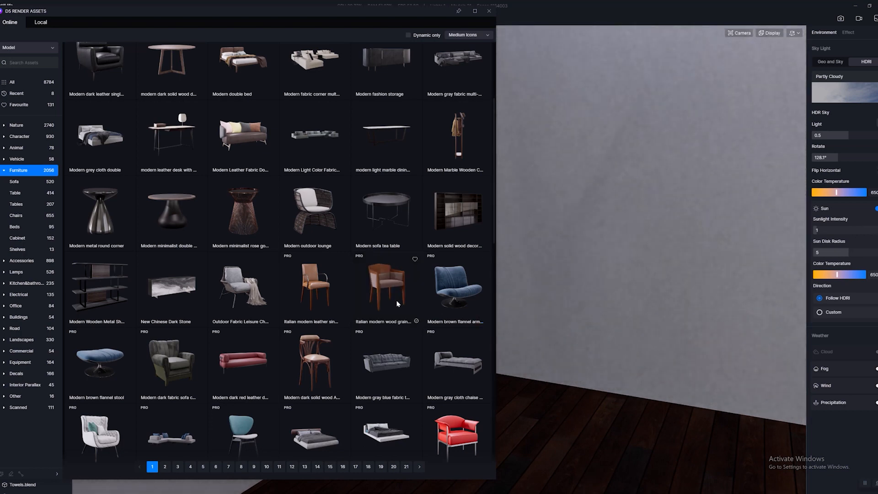
{"action": "left_click", "coordinate": [391, 294]}
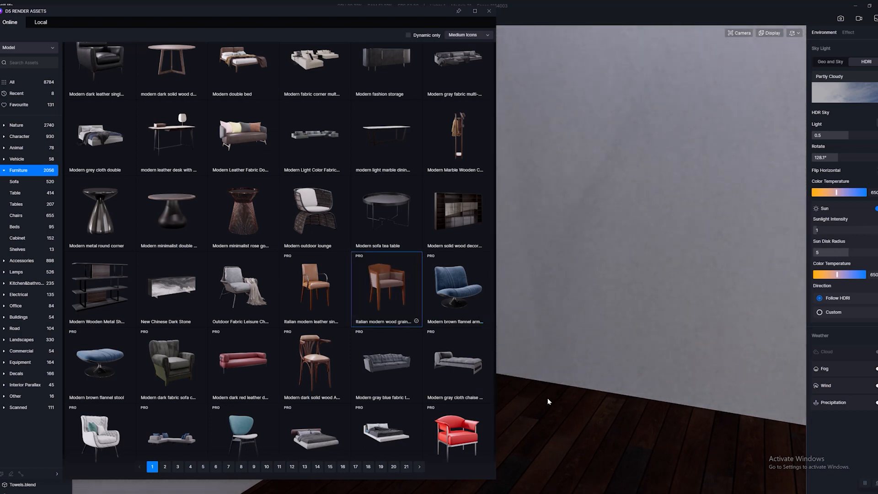
{"action": "left_click", "coordinate": [546, 416]}
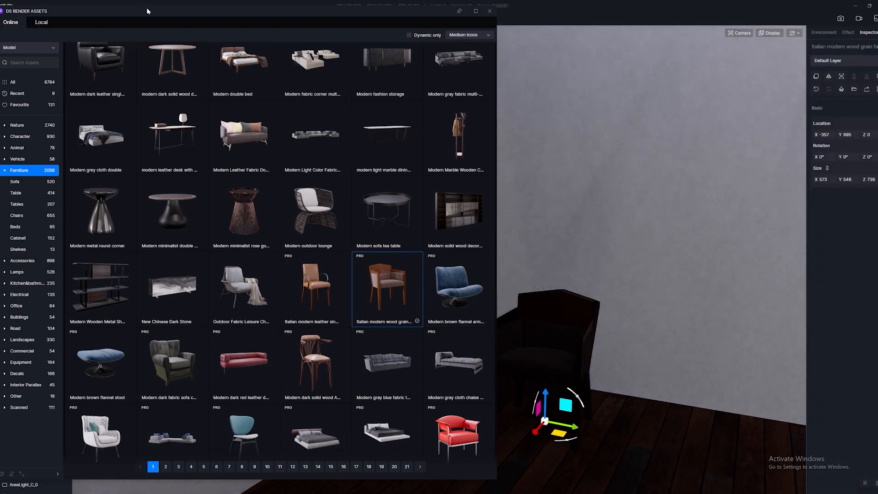
Step: Switch to Scene 1, close the asset library, and rotate the armchair to about 314° around Z in the room corner
{"action": "left_click_drag", "start_coordinate": [146, 8], "coordinate": [217, 16]}
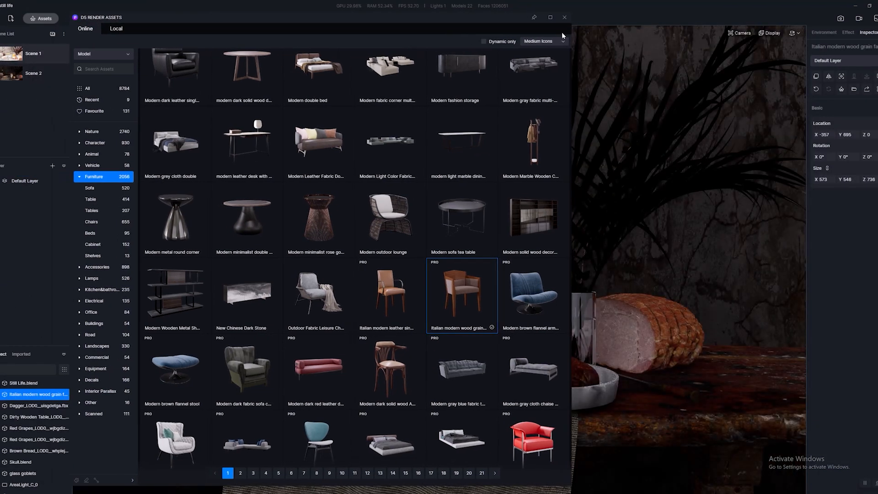
{"action": "left_click", "coordinate": [564, 17]}
{"action": "right_click_drag", "start_coordinate": [608, 183], "coordinate": [288, 268]}
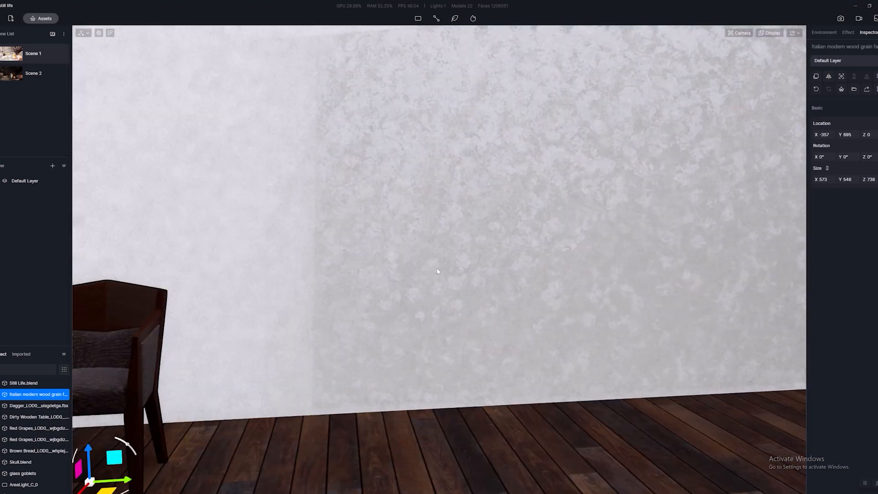
{"action": "right_click_drag", "start_coordinate": [437, 270], "coordinate": [246, 286]}
{"action": "right_click_drag", "start_coordinate": [529, 275], "coordinate": [571, 373]}
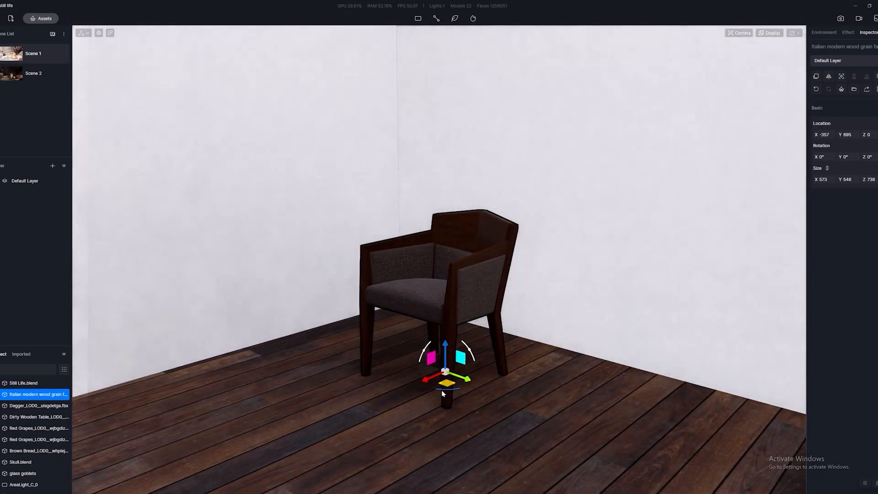
{"action": "left_click_drag", "start_coordinate": [442, 391], "coordinate": [458, 382]}
{"action": "right_click_drag", "start_coordinate": [264, 362], "coordinate": [415, 330]}
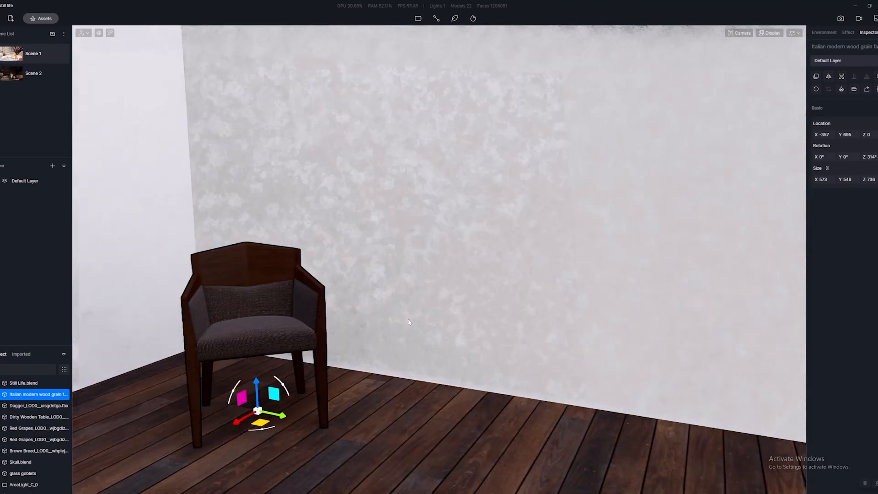
Step: Filter the online model assets to Cabinet, download a brown wooden bookshelf, and place it on the floor against the wall
{"action": "key", "text": "Tab"}
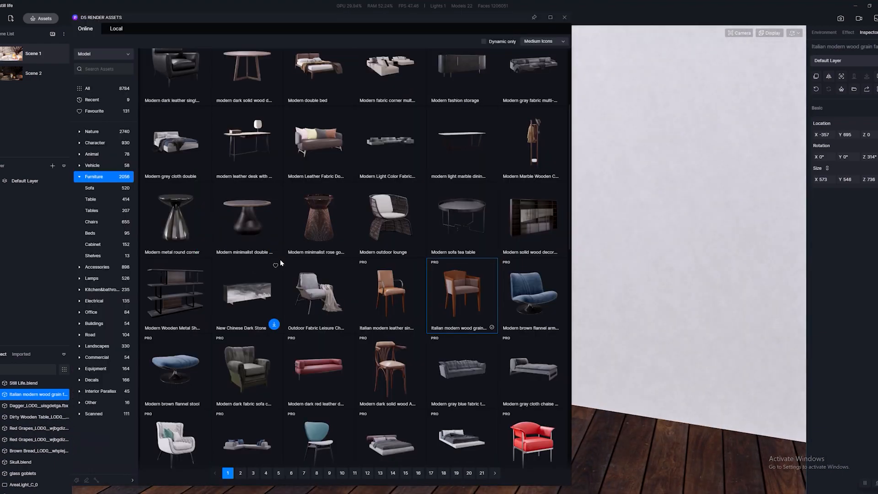
{"action": "scroll", "coordinate": [355, 283], "scroll_direction": "down", "scroll_amount": 5}
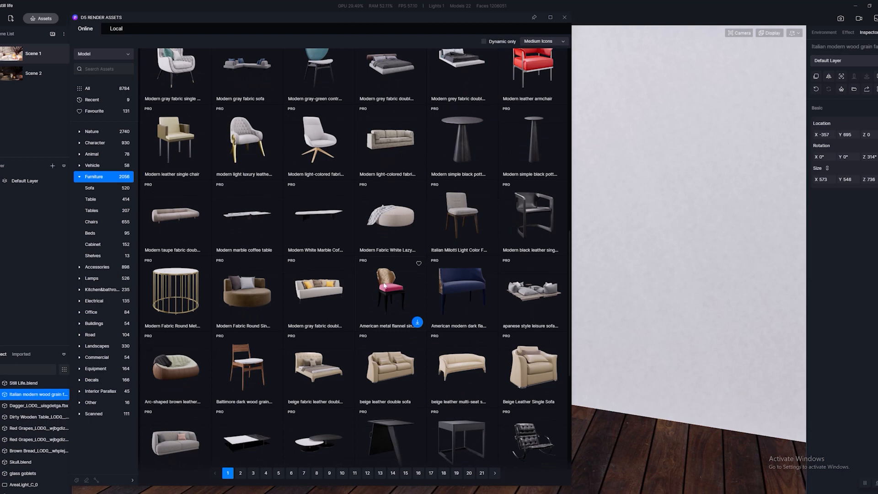
{"action": "scroll", "coordinate": [340, 366], "scroll_direction": "down", "scroll_amount": 5}
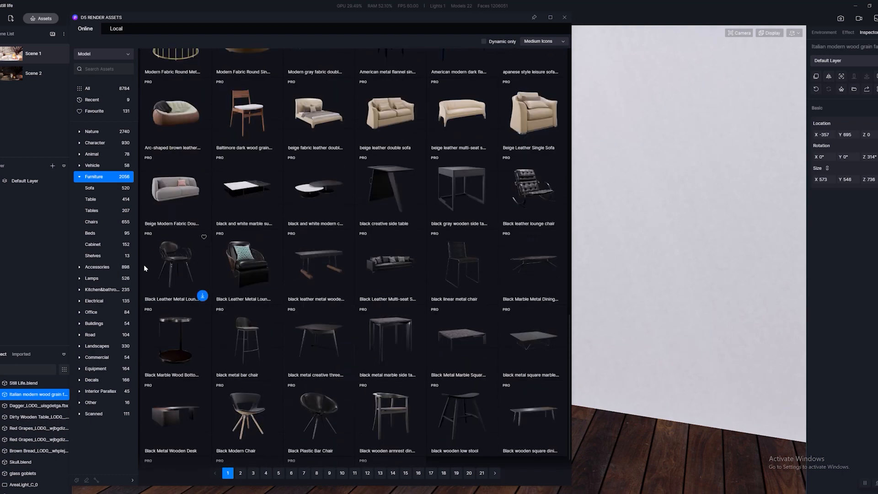
{"action": "left_click", "coordinate": [97, 245]}
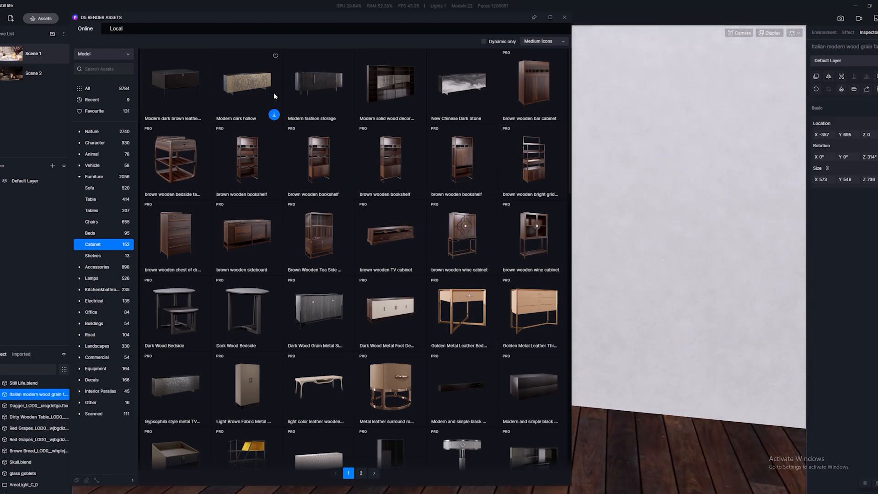
{"action": "left_click", "coordinate": [307, 161]}
{"action": "left_click", "coordinate": [657, 438]}
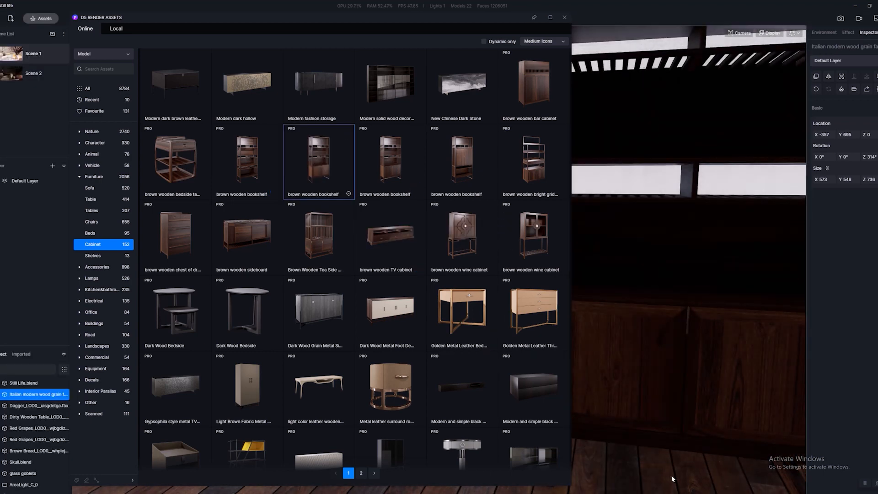
{"action": "left_click", "coordinate": [565, 18]}
Step: Find the modern frosted metal-rimmed potted plant among the favourite models and place it on the floor near the armchair
{"action": "right_click_drag", "start_coordinate": [646, 286], "coordinate": [731, 343]}
{"action": "left_click", "coordinate": [40, 18]}
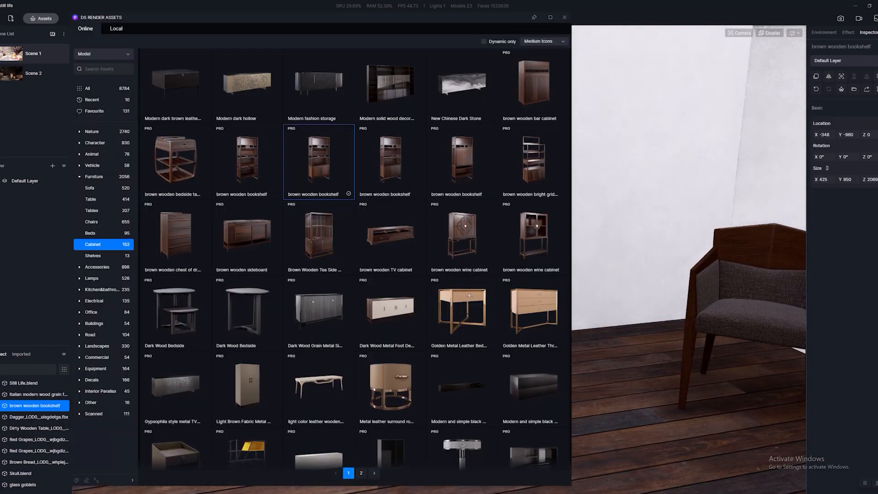
{"action": "left_click", "coordinate": [83, 55]}
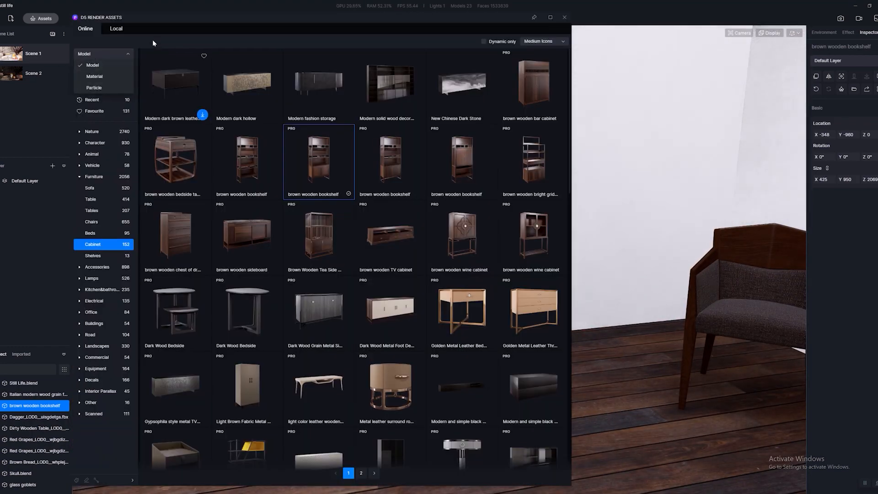
{"action": "left_click", "coordinate": [94, 111]}
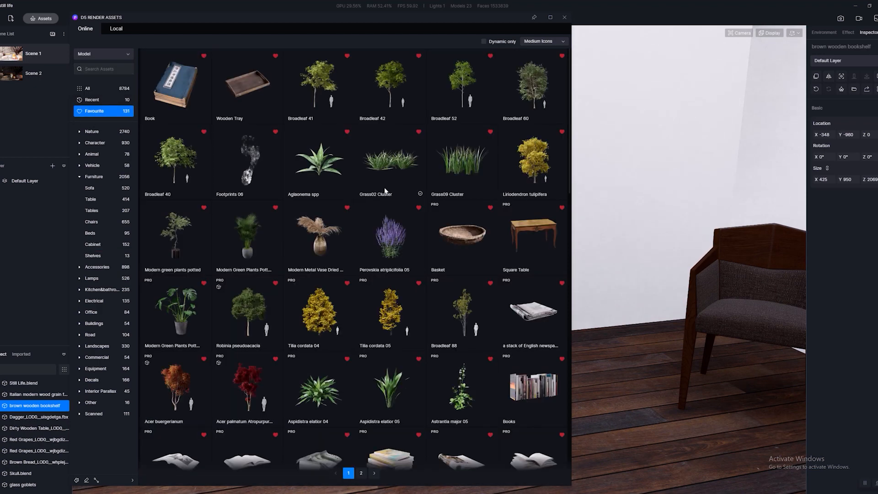
{"action": "scroll", "coordinate": [282, 256], "scroll_direction": "down", "scroll_amount": 8}
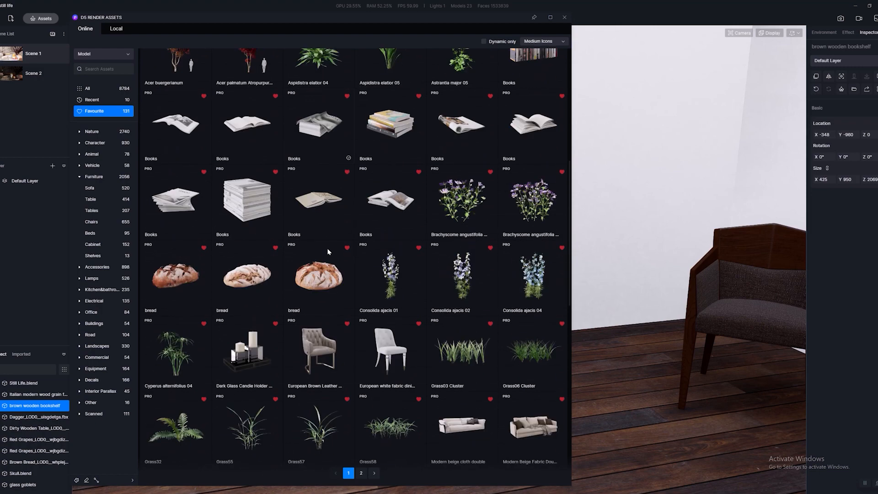
{"action": "scroll", "coordinate": [347, 247], "scroll_direction": "down", "scroll_amount": 3}
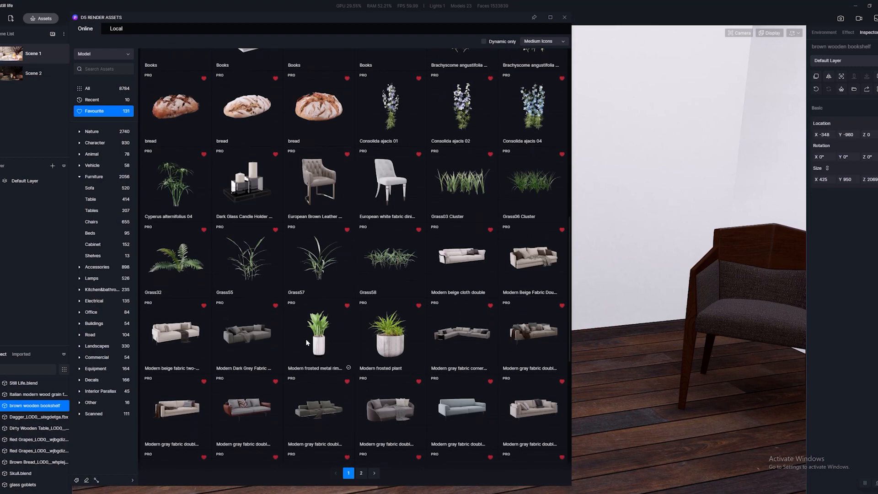
{"action": "left_click_drag", "start_coordinate": [320, 334], "coordinate": [625, 365]}
{"action": "left_click", "coordinate": [626, 367]}
{"action": "right_click_drag", "start_coordinate": [713, 386], "coordinate": [844, 364]}
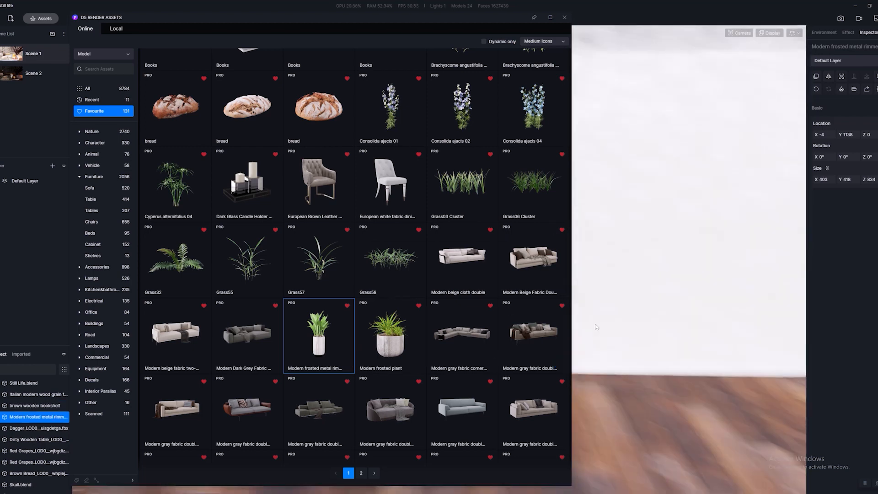
Step: Place the Modern frosted plant on the wooden floor beside the bookshelf and close the asset library
{"action": "left_click_drag", "start_coordinate": [385, 341], "coordinate": [654, 447]}
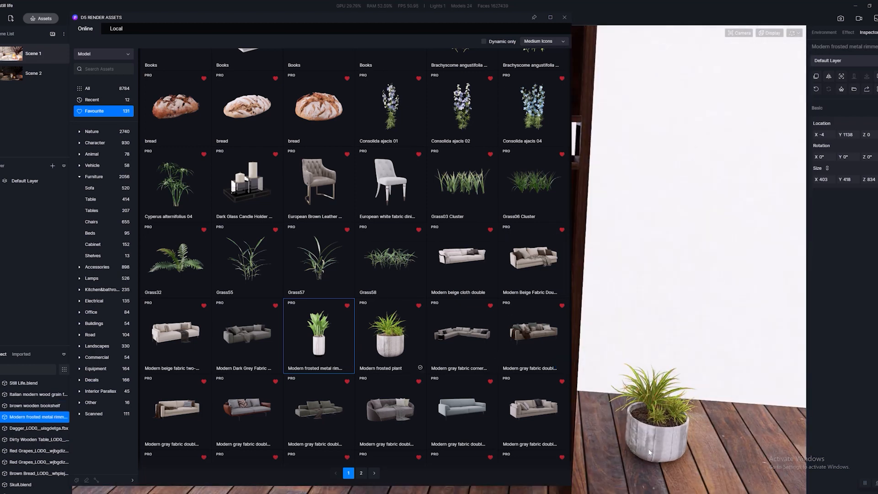
{"action": "scroll", "coordinate": [662, 437], "scroll_direction": "up", "scroll_amount": 9}
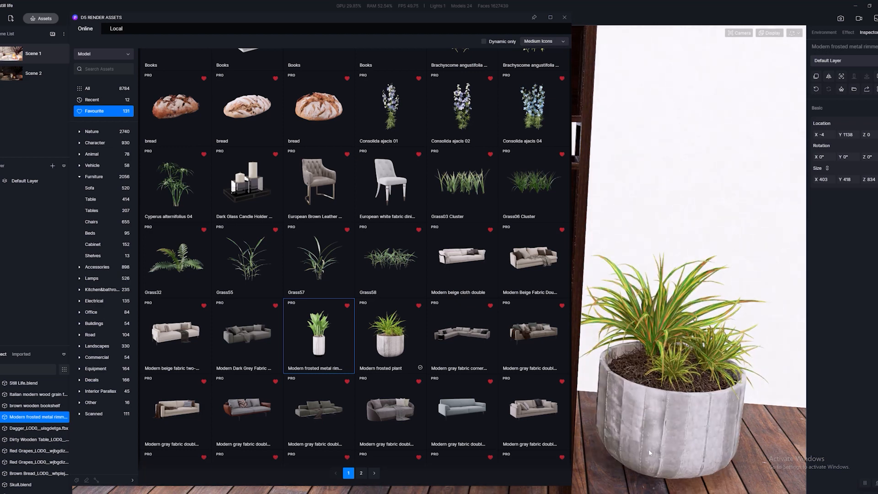
{"action": "left_click", "coordinate": [683, 450]}
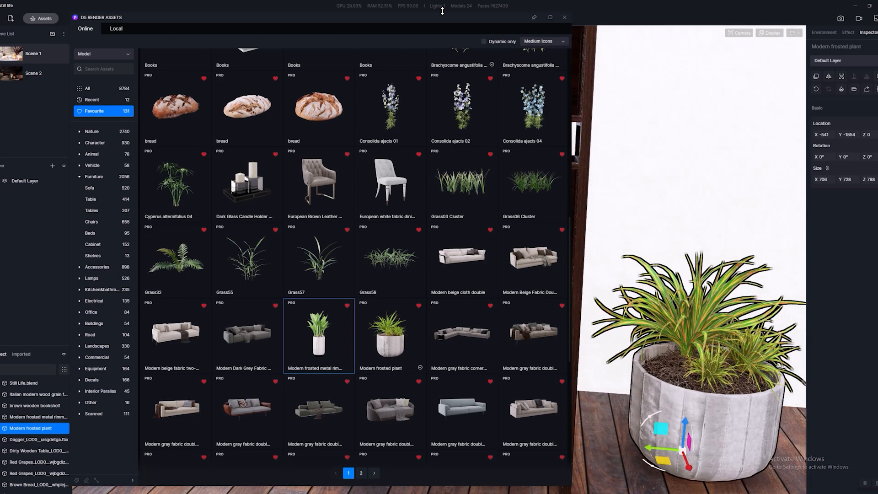
{"action": "left_click", "coordinate": [563, 22]}
Step: Move the plant vase off the end of the still-life table and place a copy on the floor in the room corner
{"action": "right_click_drag", "start_coordinate": [635, 168], "coordinate": [257, 290]}
{"action": "right_click_drag", "start_coordinate": [366, 246], "coordinate": [353, 233]}
{"action": "left_click", "coordinate": [251, 283]}
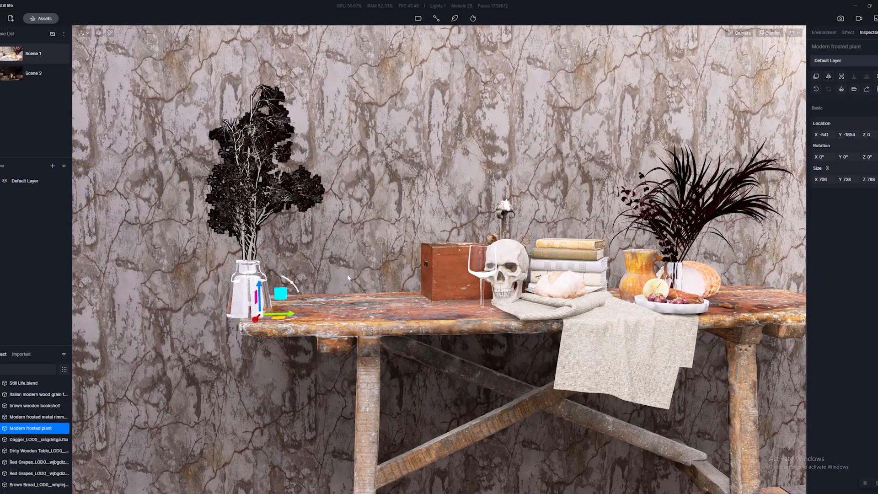
{"action": "right_click_drag", "start_coordinate": [347, 274], "coordinate": [471, 249]}
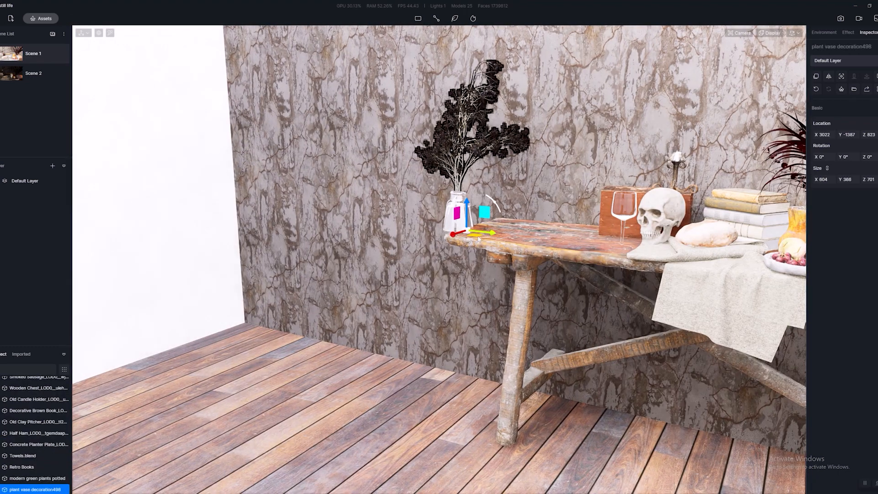
{"action": "left_click_drag", "start_coordinate": [474, 237], "coordinate": [334, 283]}
{"action": "key", "text": "ctrl+v"}
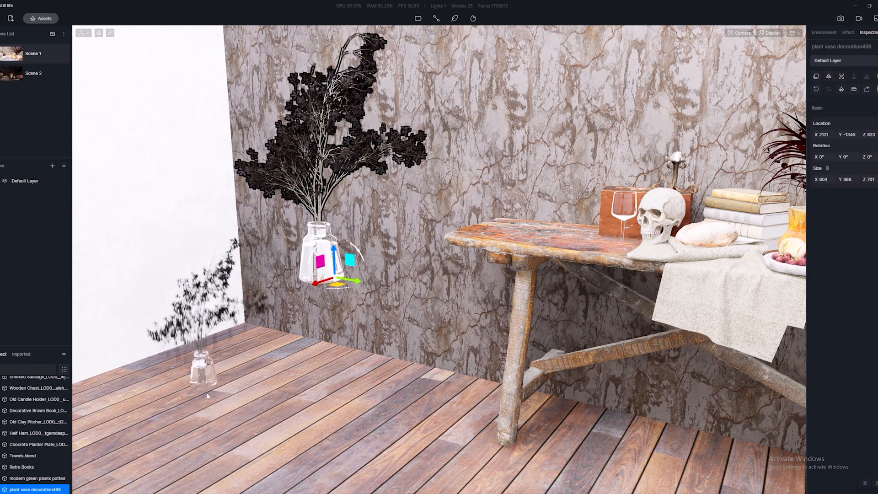
{"action": "left_click", "coordinate": [187, 411]}
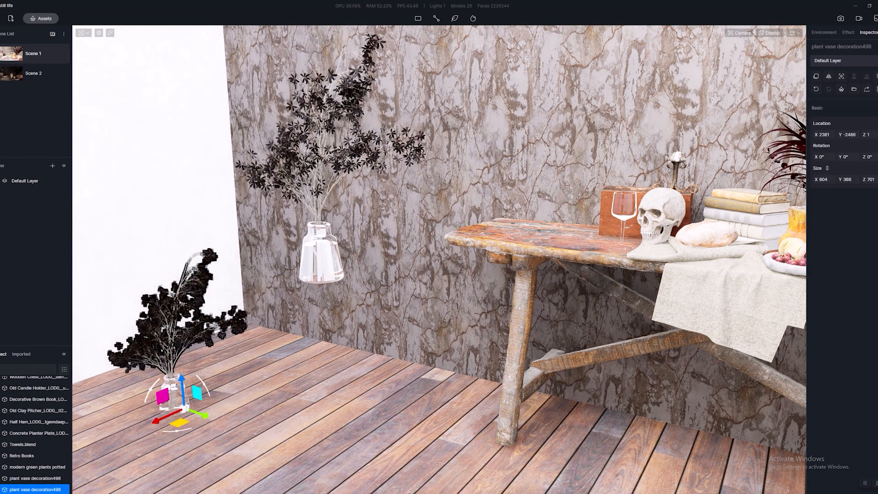
Step: Scale the floor vase up to about 1163 × 706 × 1351 and delete the vase floating beside the table
{"action": "left_click_drag", "start_coordinate": [269, 235], "coordinate": [317, 196]}
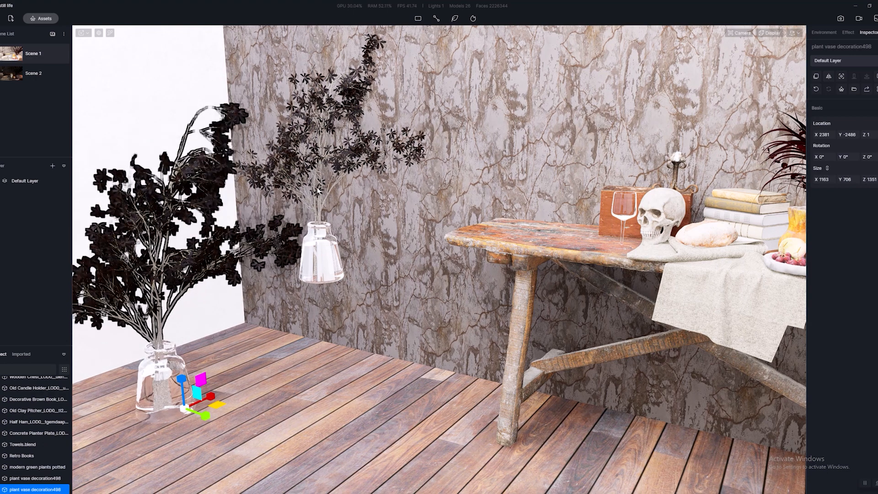
{"action": "key", "text": "Escape"}
{"action": "left_click", "coordinate": [331, 260]}
{"action": "key", "text": "Delete"}
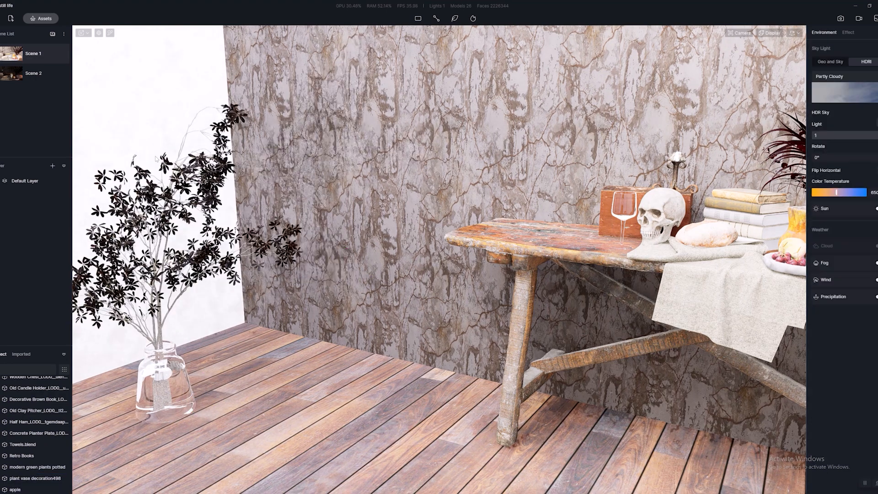
Step: Switch to Scene 2 and set the HDR sky light to 1 and the sunlight intensity to about 18.1
{"action": "left_click", "coordinate": [10, 76]}
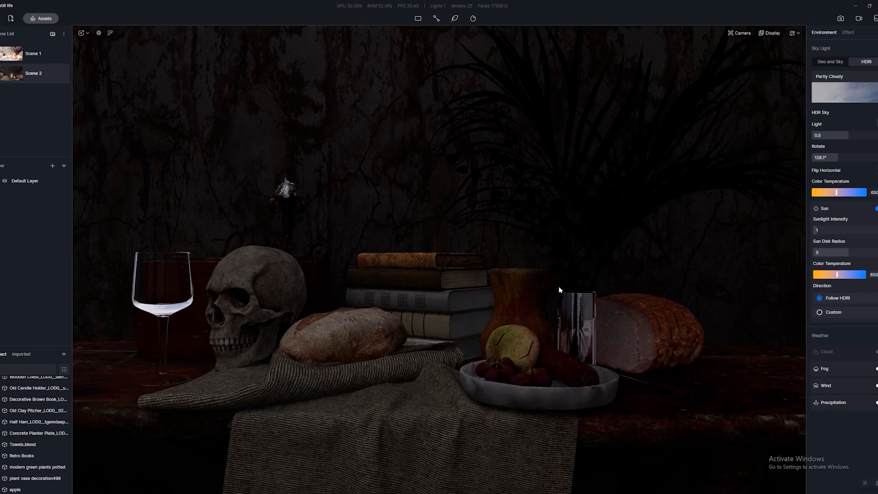
{"action": "left_click", "coordinate": [473, 228]}
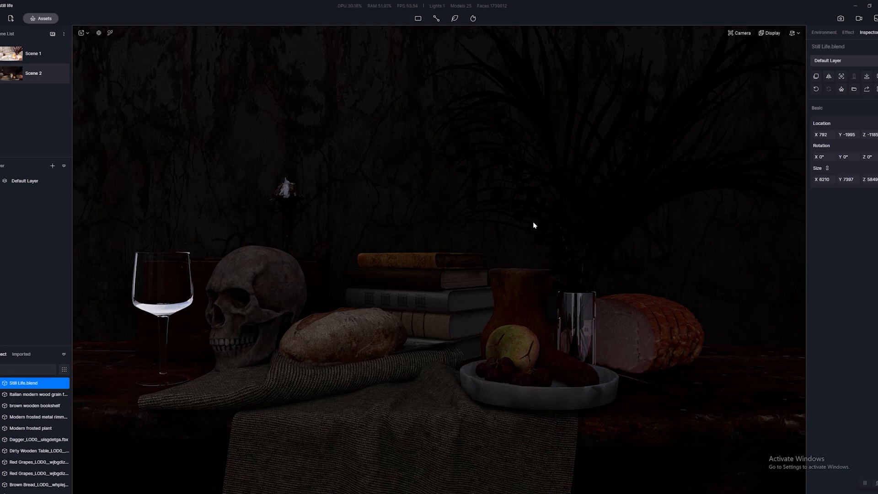
{"action": "left_click", "coordinate": [830, 32]}
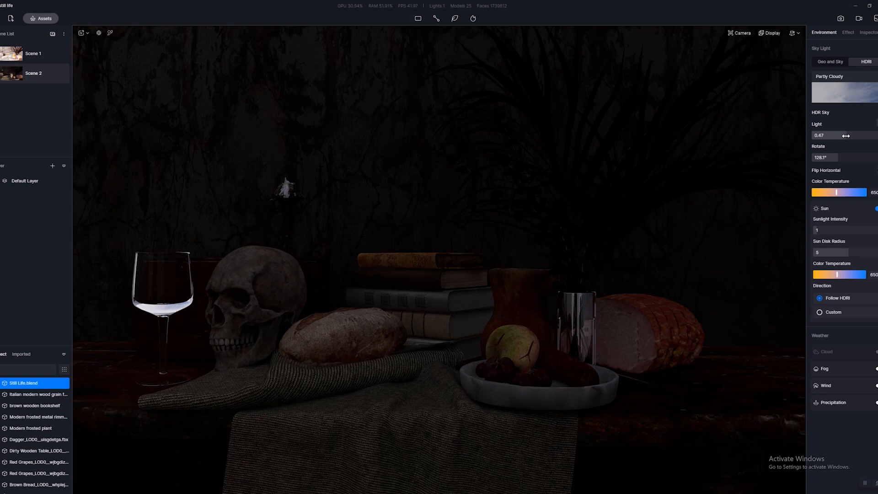
{"action": "left_click_drag", "start_coordinate": [849, 136], "coordinate": [877, 136]}
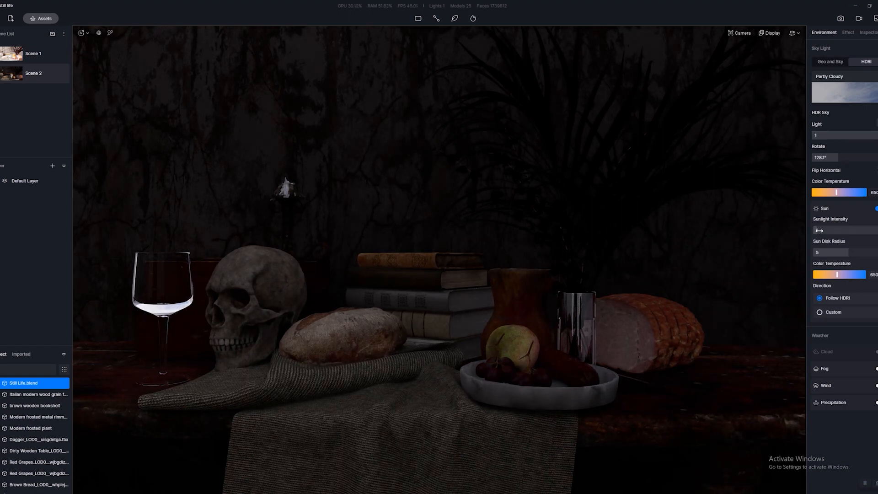
{"action": "left_click_drag", "start_coordinate": [819, 230], "coordinate": [877, 231]}
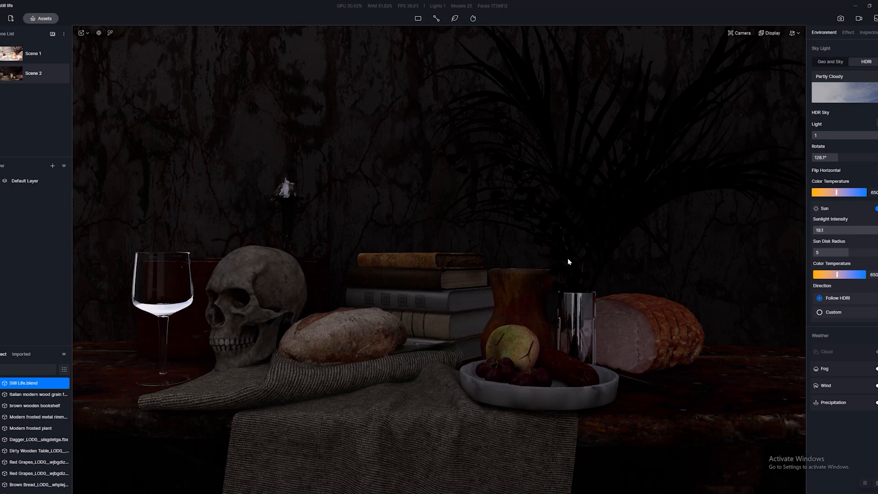
Step: View the enclosed room from outside, switch to Blender, and put the room walls object Plane.002 in Edit Mode
{"action": "scroll", "coordinate": [567, 259], "scroll_direction": "down", "scroll_amount": 5}
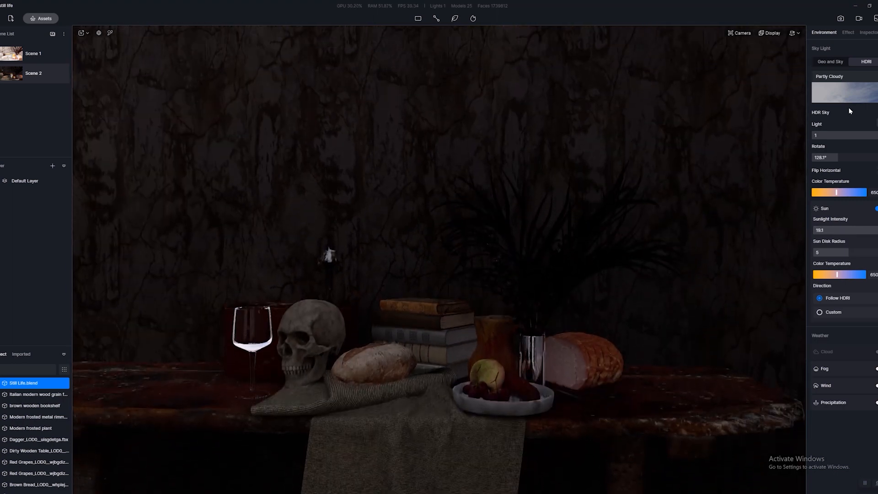
{"action": "right_click_drag", "start_coordinate": [515, 335], "coordinate": [533, 316]}
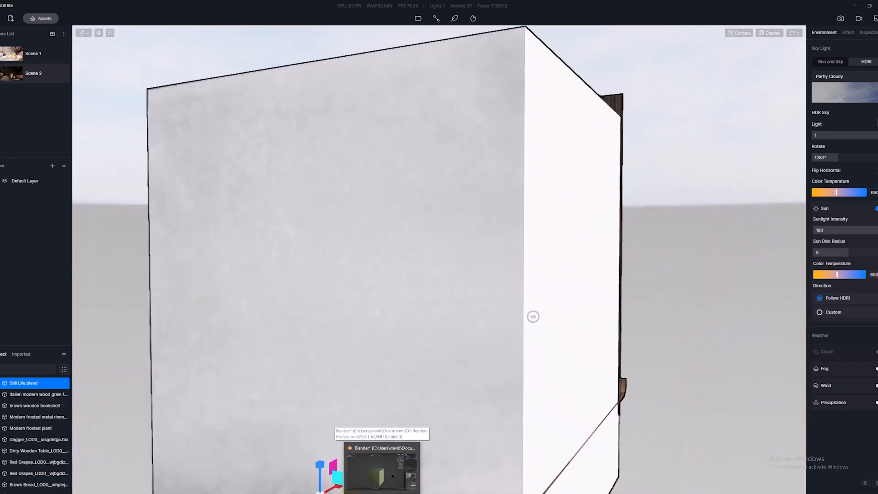
{"action": "left_click", "coordinate": [382, 466]}
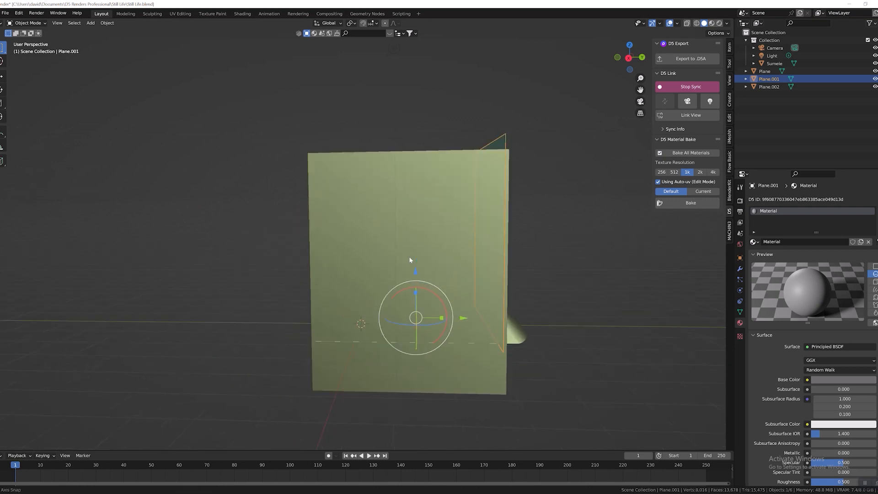
{"action": "left_click", "coordinate": [410, 259]}
{"action": "key", "text": "Tab"}
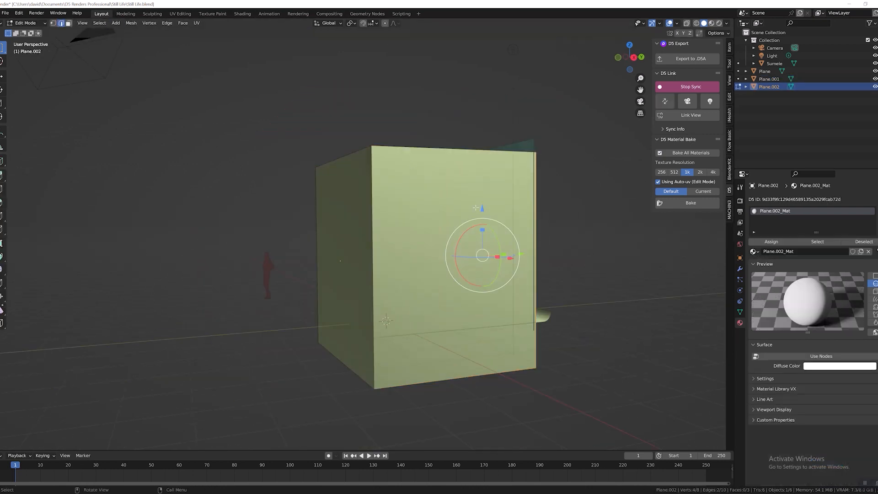
Step: Inset the large outer wall face of the room in face selection mode, leaving an even frame around it
{"action": "scroll", "coordinate": [457, 204], "scroll_direction": "up", "scroll_amount": 3}
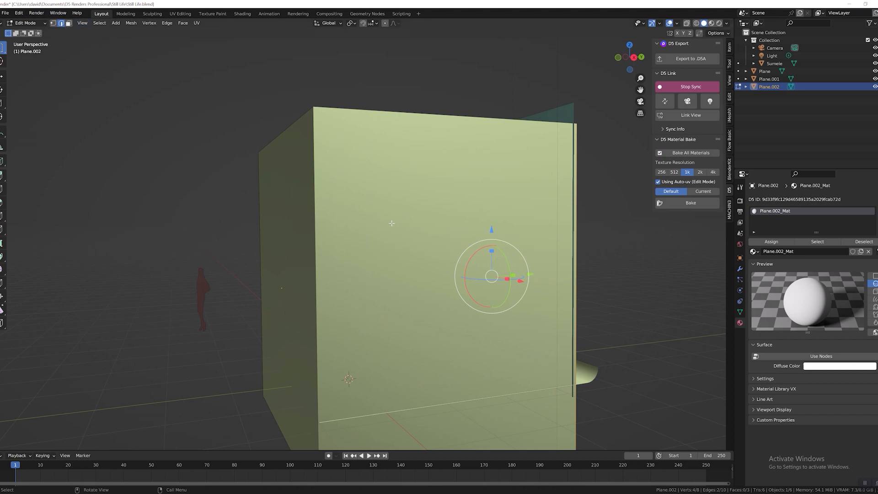
{"action": "left_click", "coordinate": [68, 23]}
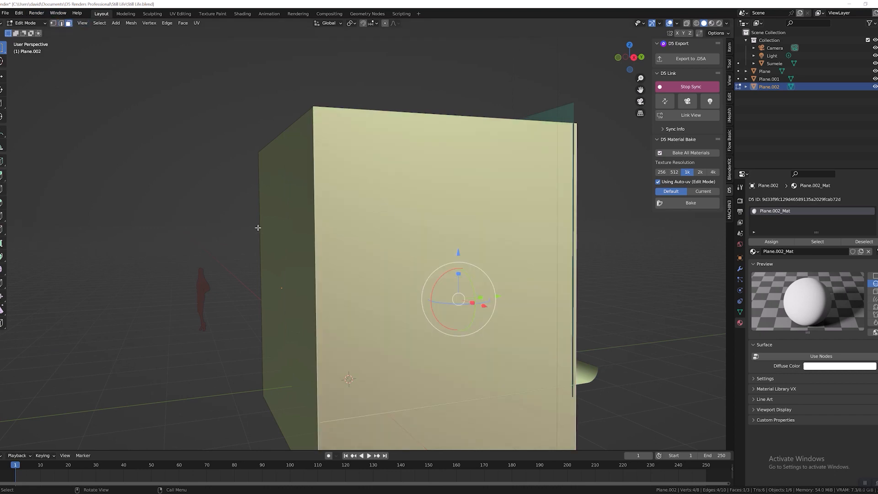
{"action": "key", "text": "i"}
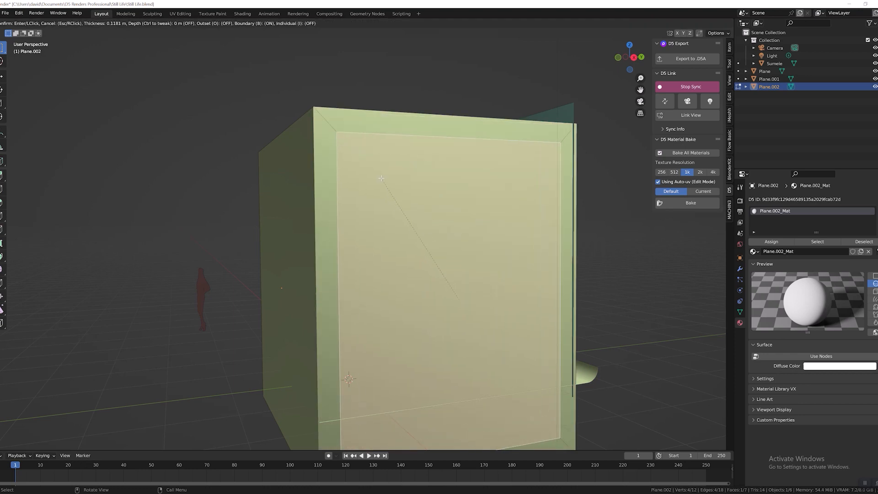
{"action": "left_click", "coordinate": [388, 189]}
Step: Try to delete the inset wall face with the Only Edges & Faces option, and undo the attempt
{"action": "middle_click_drag", "start_coordinate": [515, 317], "coordinate": [427, 255], "text": "shift"}
{"action": "key", "text": "x"}
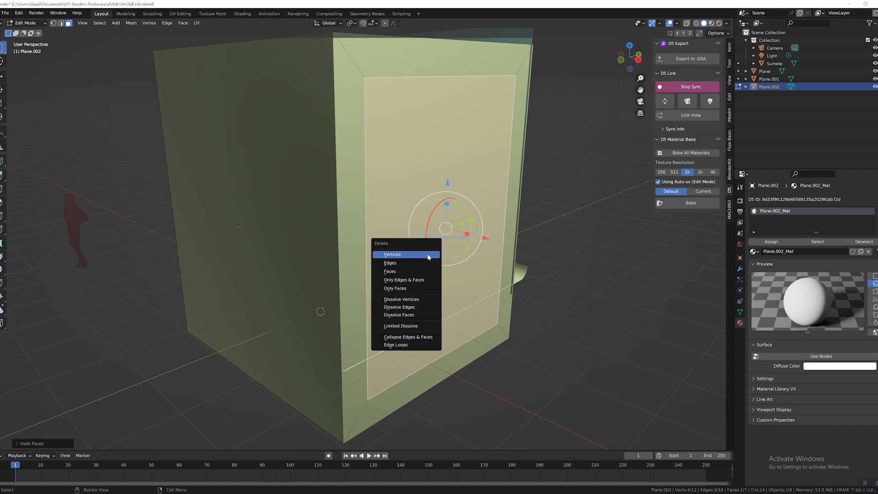
{"action": "left_click", "coordinate": [421, 281]}
{"action": "middle_click_drag", "start_coordinate": [420, 281], "coordinate": [568, 201]}
{"action": "key", "text": "ctrl+z"}
{"action": "key", "text": "ctrl+z"}
Step: Delete the inset face of the room wall to cut a window opening framed by the surrounding wall
{"action": "left_click", "coordinate": [423, 177]}
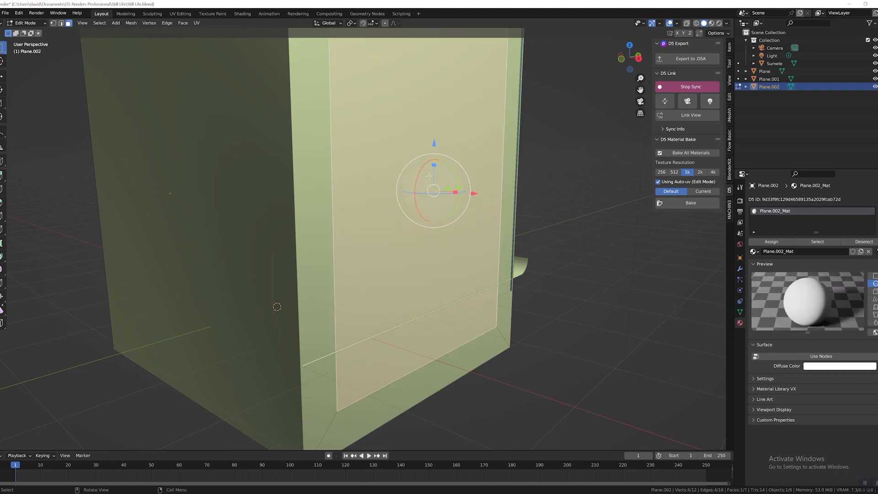
{"action": "key", "text": "x"}
{"action": "left_click", "coordinate": [408, 167]}
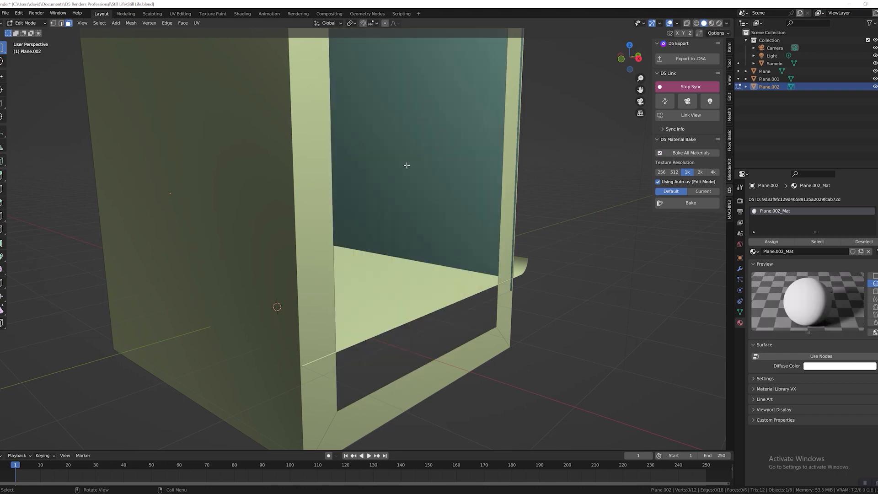
Step: Sync the room with its new wall opening from Blender to D5 Render
{"action": "middle_click_drag", "start_coordinate": [407, 165], "coordinate": [565, 242]}
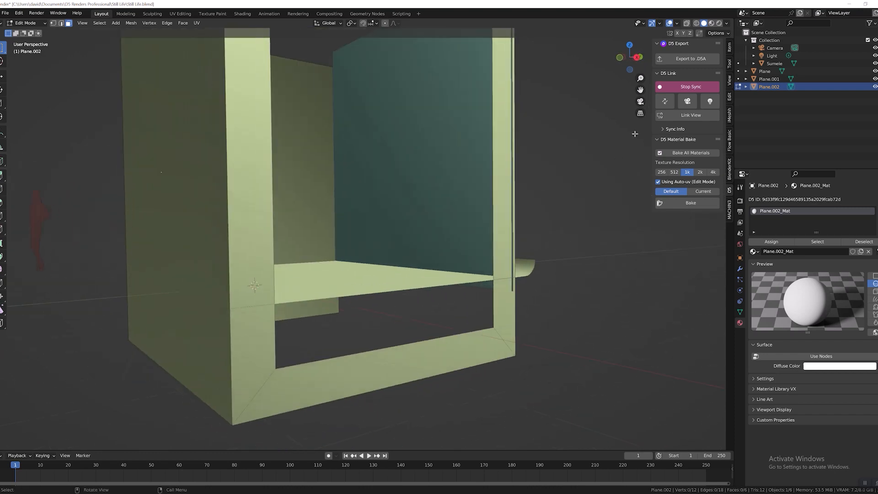
{"action": "left_click", "coordinate": [663, 104]}
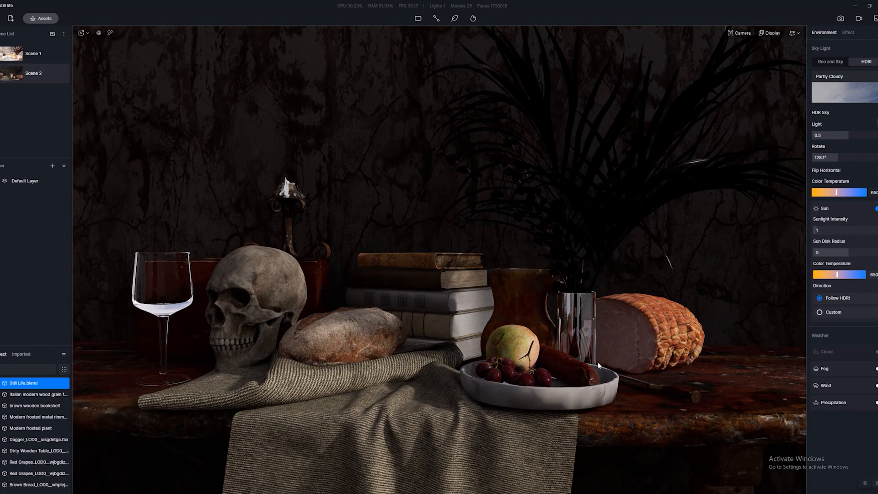
Step: Set the sunlight intensity to 20 and the sun disk radius to 8
{"action": "left_click_drag", "start_coordinate": [837, 230], "coordinate": [823, 254]}
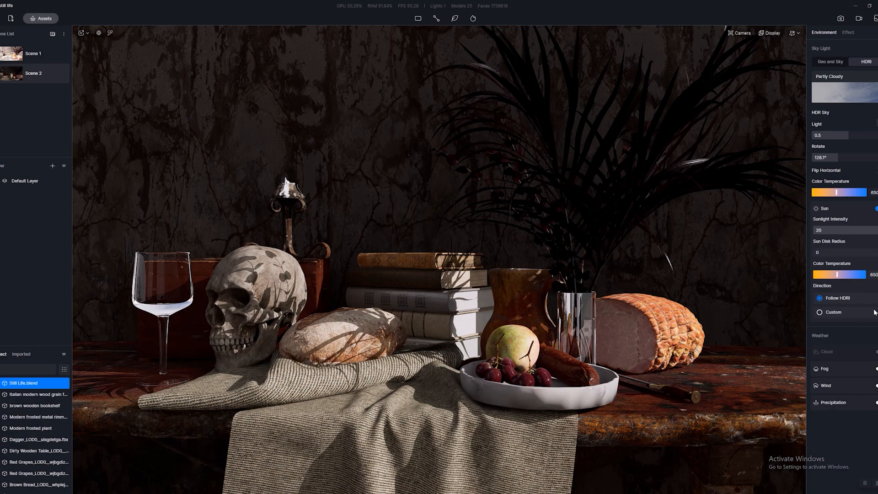
{"action": "left_click_drag", "start_coordinate": [819, 250], "coordinate": [866, 252]}
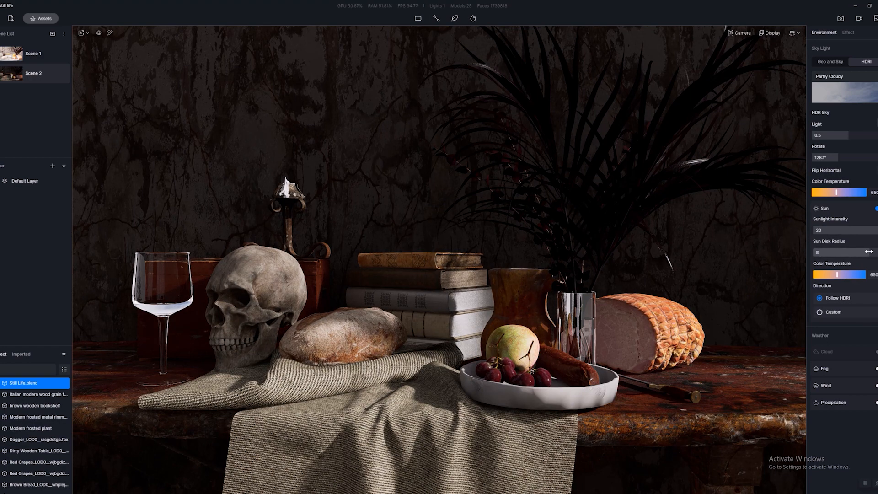
{"action": "left_click", "coordinate": [866, 251]}
{"action": "type", "text": "8"}
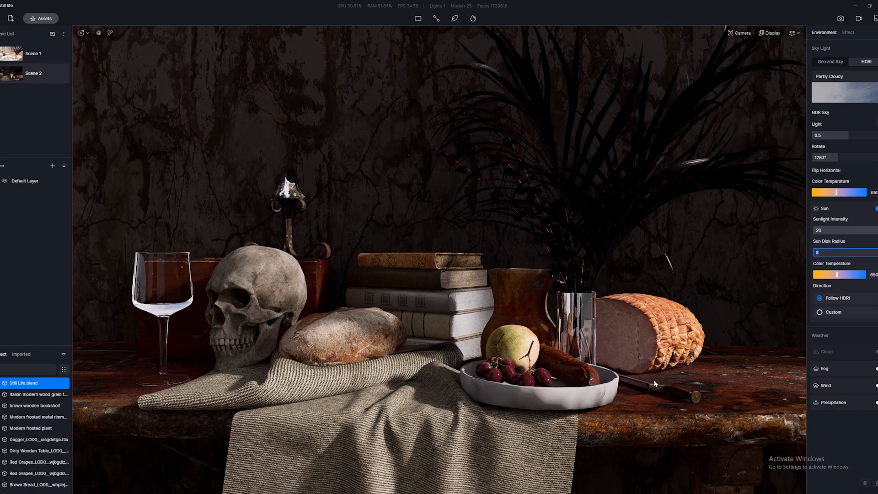
Step: Examine the lighting and shadows on the books, fruit plate, vase and ham up close, and return to the saved Scene 2 view
{"action": "scroll", "coordinate": [630, 401], "scroll_direction": "up", "scroll_amount": 4}
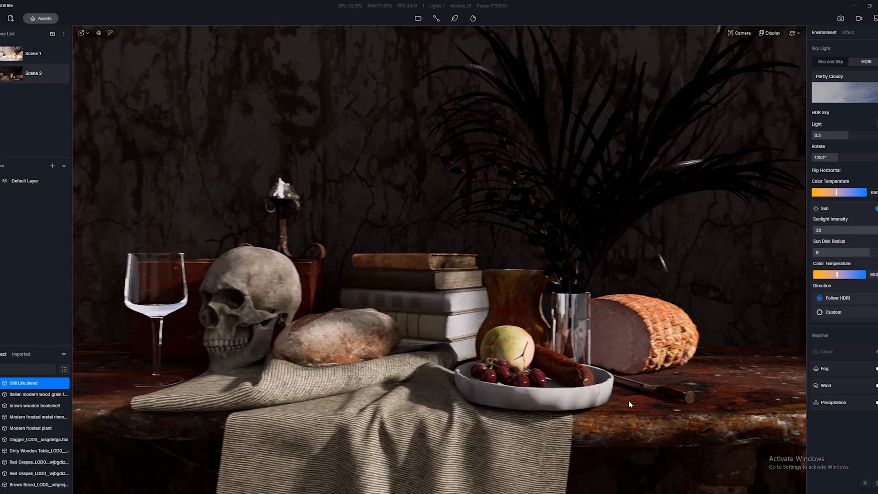
{"action": "right_click_drag", "start_coordinate": [629, 400], "coordinate": [548, 350]}
{"action": "scroll", "coordinate": [547, 349], "scroll_direction": "up", "scroll_amount": 6}
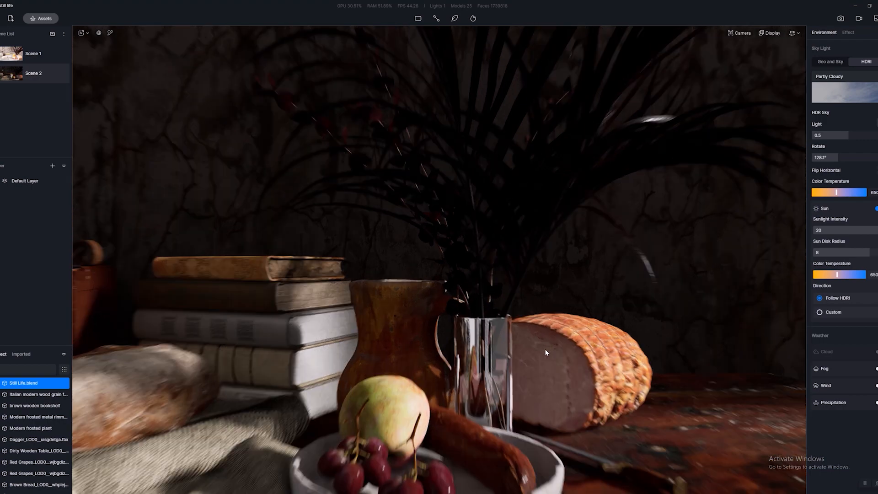
{"action": "middle_click_drag", "start_coordinate": [545, 349], "coordinate": [404, 314]}
{"action": "middle_click_drag", "start_coordinate": [296, 325], "coordinate": [424, 331]}
{"action": "scroll", "coordinate": [425, 331], "scroll_direction": "down", "scroll_amount": 8}
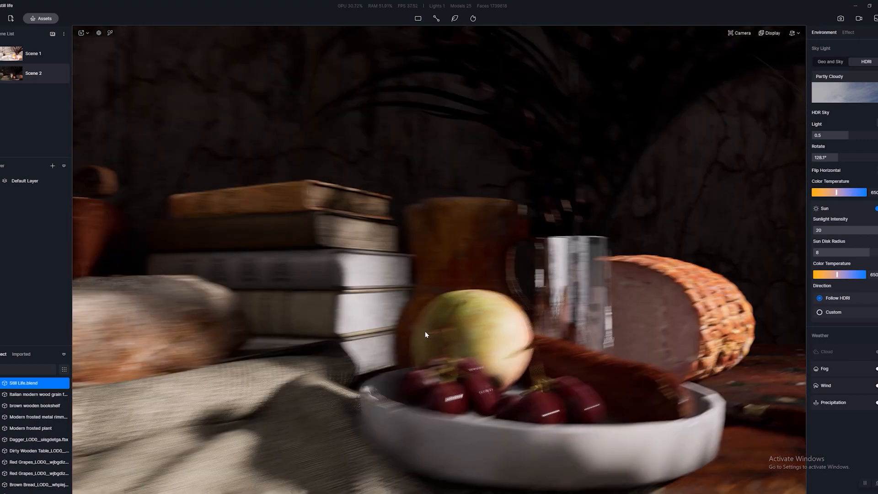
{"action": "left_click", "coordinate": [13, 74]}
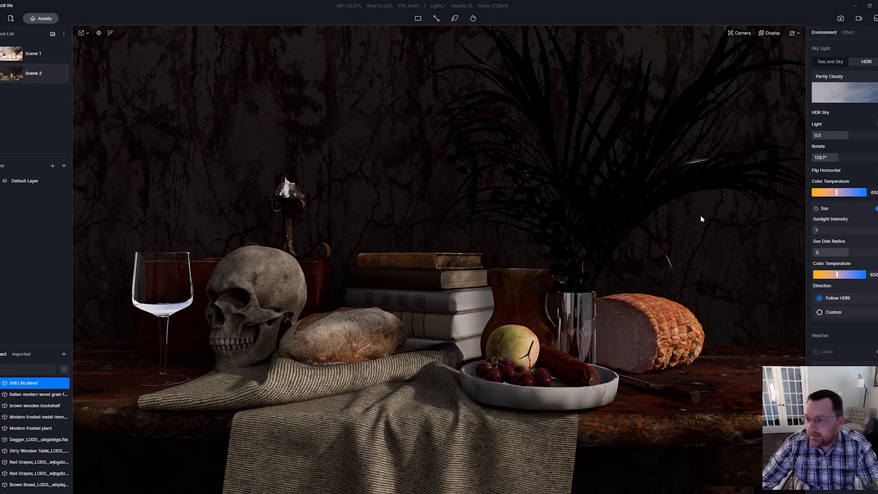
Step: Set the HDR sky light to 0.75, and filter the object list to lights to select the area light
{"action": "left_click_drag", "start_coordinate": [846, 135], "coordinate": [867, 133]}
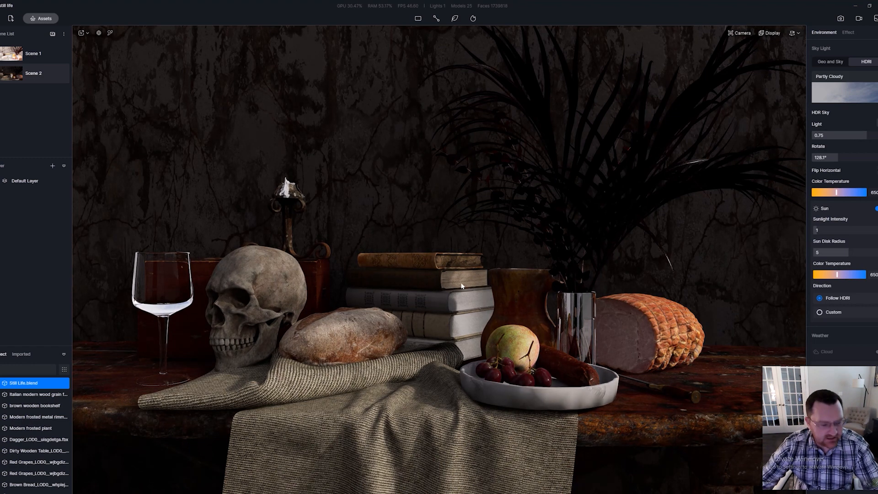
{"action": "left_click", "coordinate": [64, 369]}
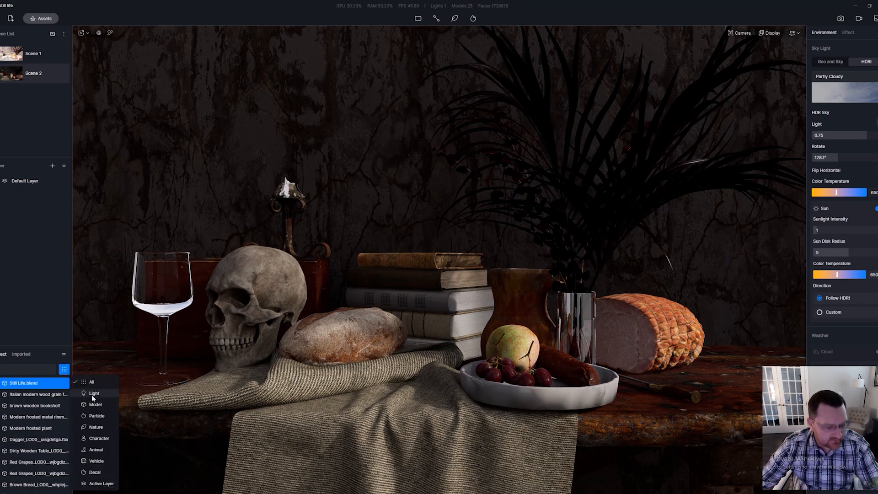
{"action": "left_click", "coordinate": [94, 394]}
{"action": "left_click", "coordinate": [23, 383]}
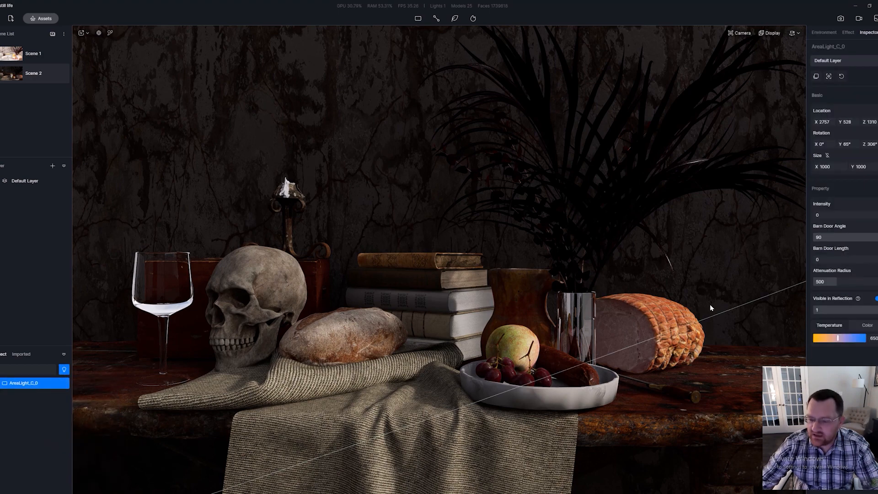
{"action": "right_click_drag", "start_coordinate": [711, 308], "coordinate": [451, 297]}
{"action": "scroll", "coordinate": [447, 297], "scroll_direction": "up", "scroll_amount": 2}
{"action": "right_click_drag", "start_coordinate": [318, 194], "coordinate": [159, 222]}
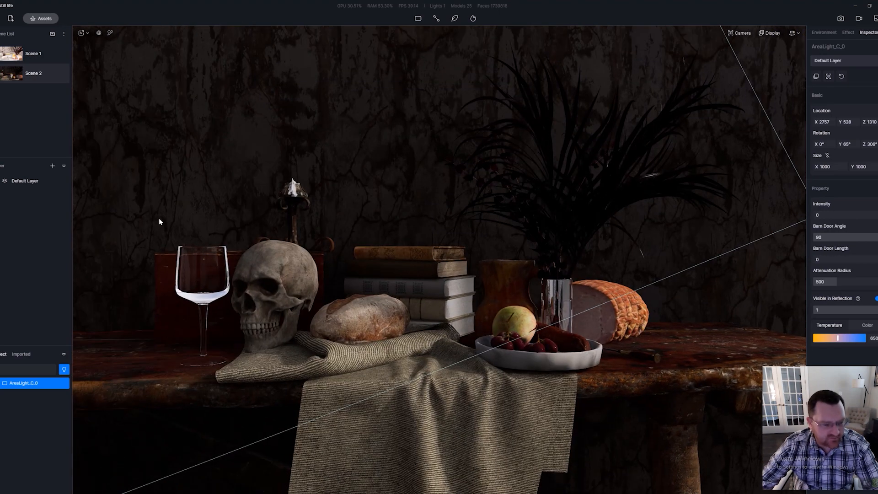
Step: List all object types again and select models one after another to identify them in the scene
{"action": "left_click", "coordinate": [64, 369]}
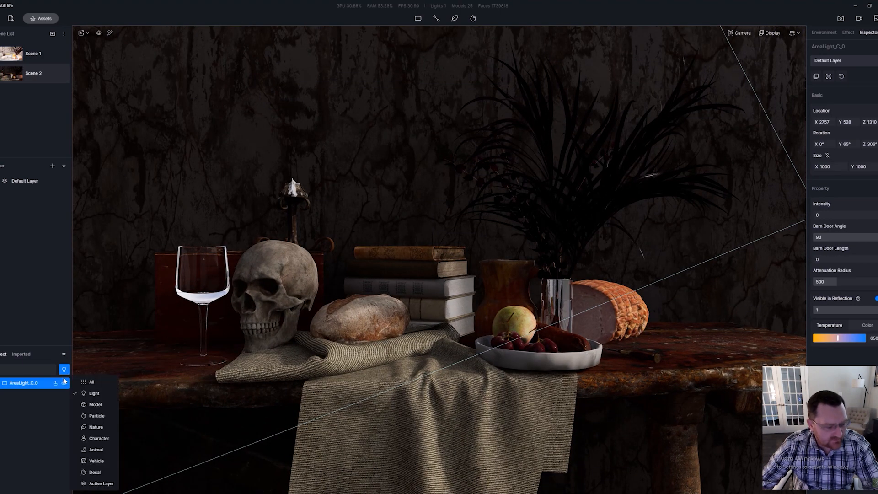
{"action": "left_click", "coordinate": [78, 382]}
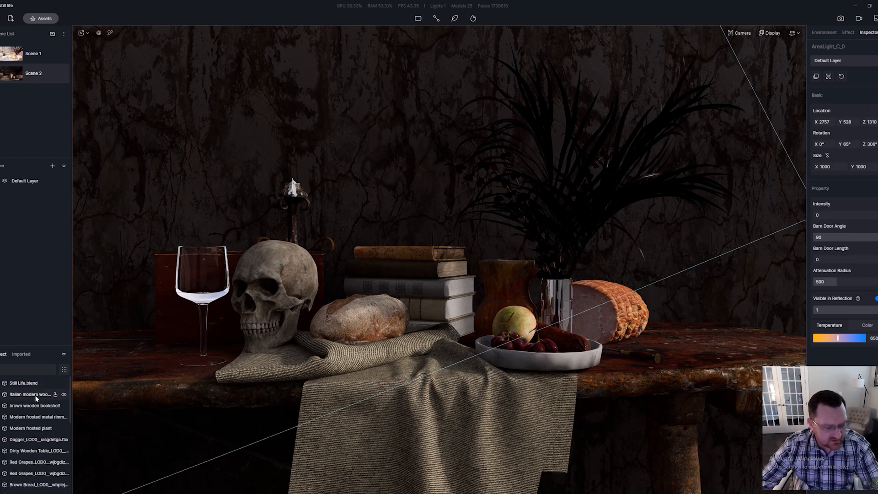
{"action": "left_click", "coordinate": [36, 396]}
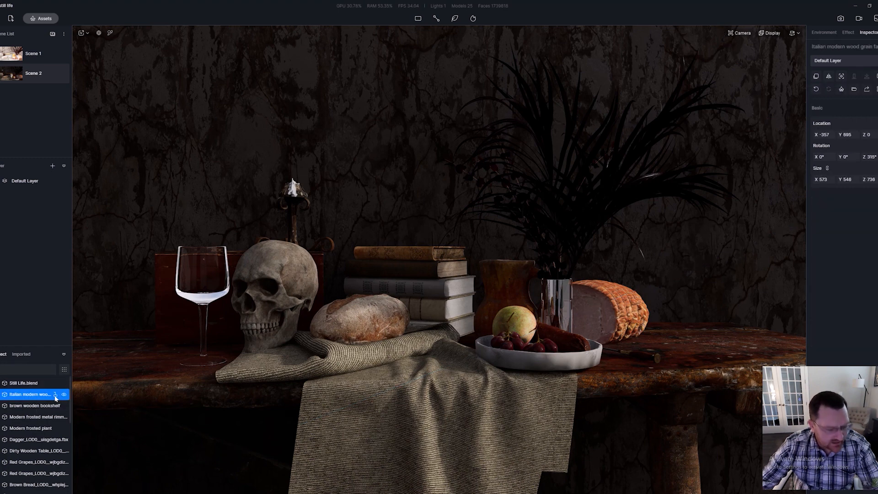
{"action": "scroll", "coordinate": [37, 430], "scroll_direction": "down", "scroll_amount": 5}
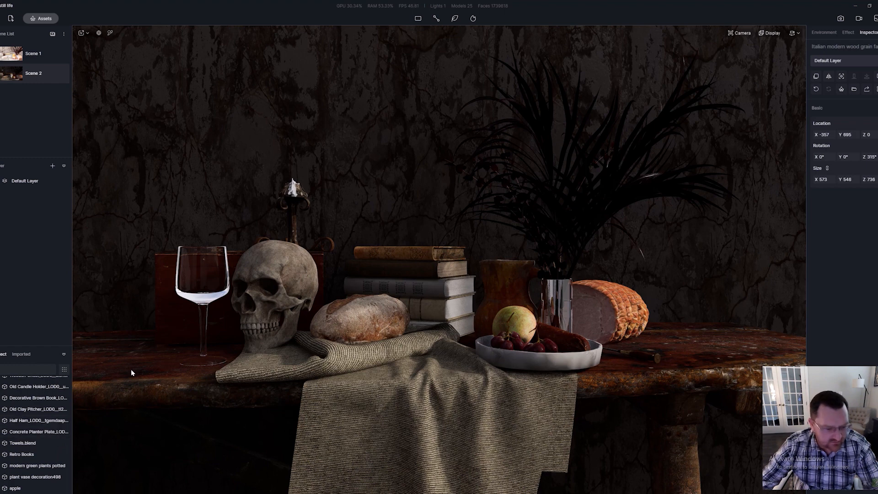
{"action": "left_click", "coordinate": [26, 489]}
{"action": "left_click", "coordinate": [26, 478]}
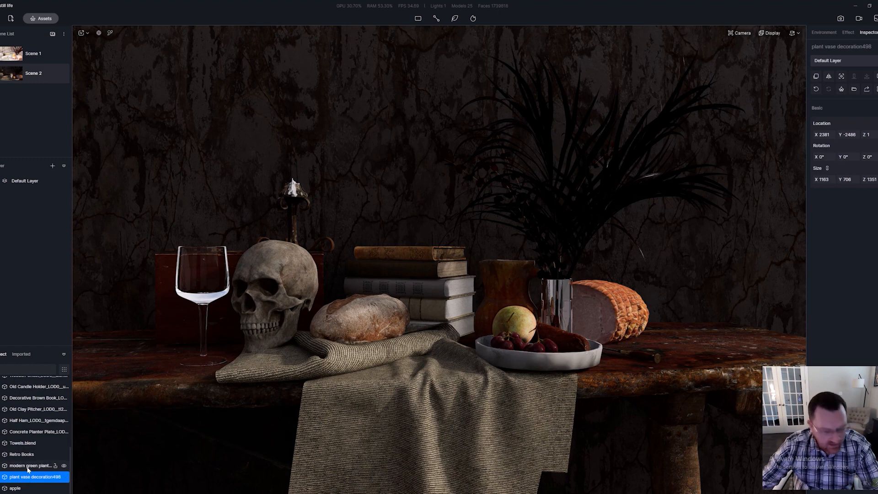
{"action": "left_click", "coordinate": [44, 466]}
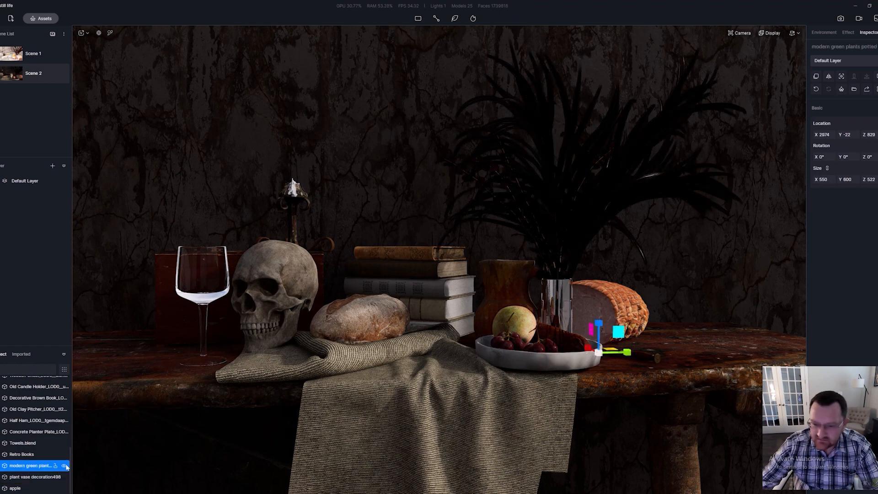
{"action": "left_click", "coordinate": [27, 443]}
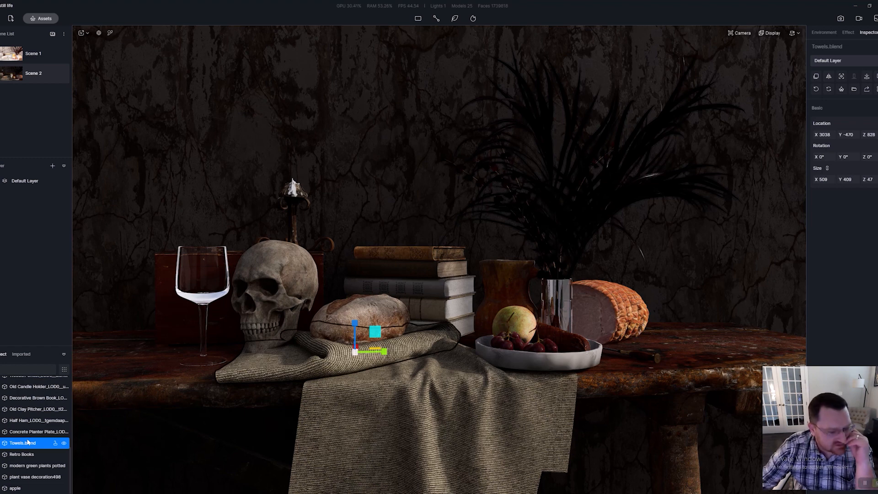
{"action": "left_click", "coordinate": [28, 432]}
Step: Hide the Half Ham, Old Clay Pitcher, Decorative Brown Book and Old Candle Holder models
{"action": "left_click", "coordinate": [58, 421]}
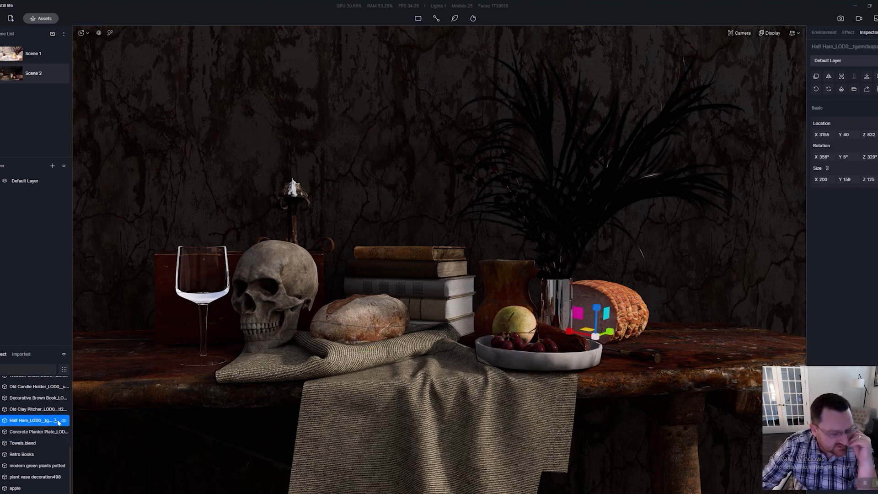
{"action": "left_click", "coordinate": [64, 421]}
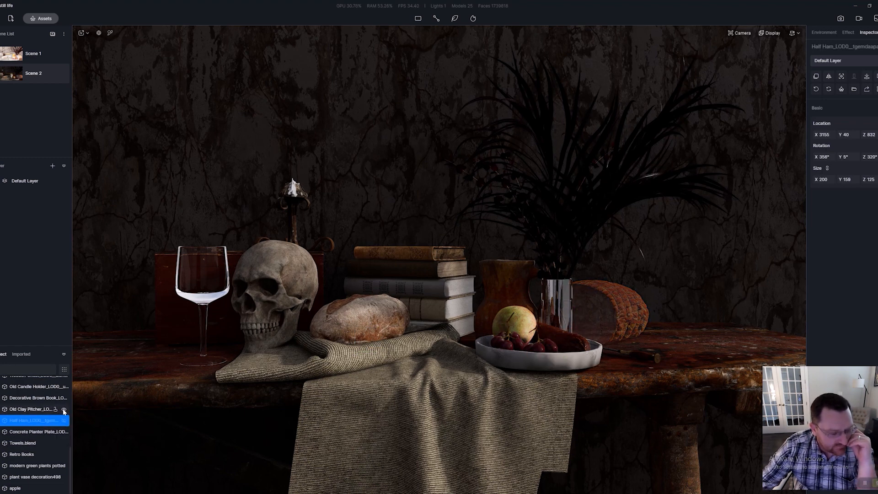
{"action": "left_click", "coordinate": [64, 409]}
{"action": "left_click", "coordinate": [63, 398]}
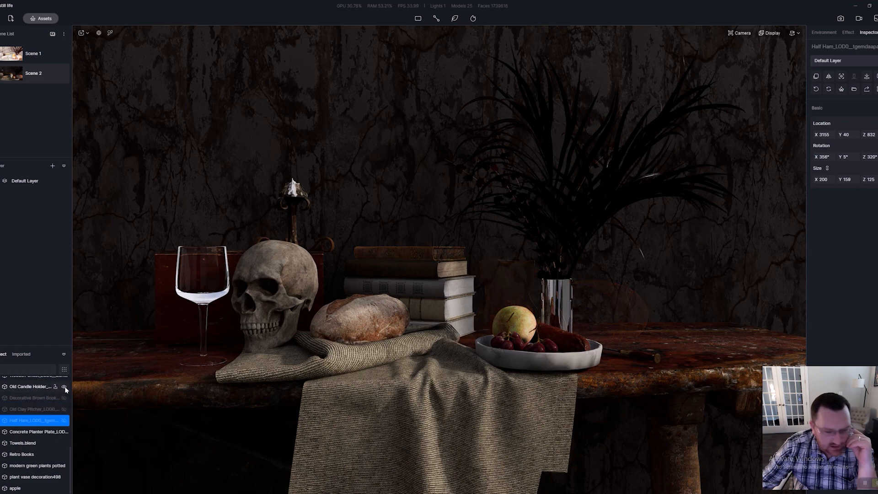
{"action": "left_click", "coordinate": [65, 386]}
Step: Hide the towel hanging over the table edge and the Wooden Chest behind the wine glass
{"action": "scroll", "coordinate": [46, 432], "scroll_direction": "up", "scroll_amount": 3}
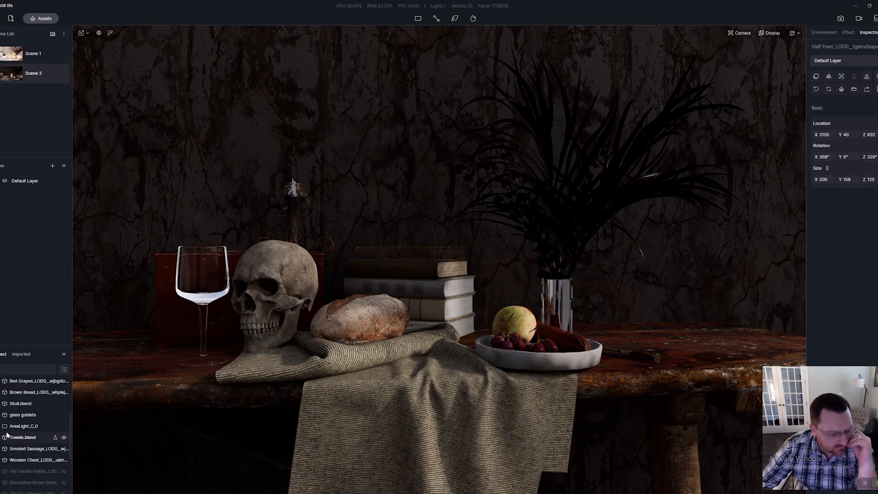
{"action": "left_click", "coordinate": [40, 436]}
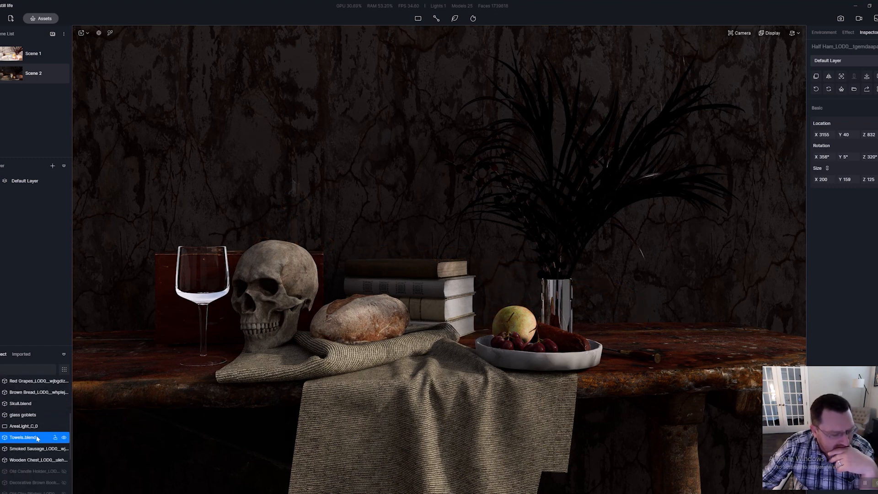
{"action": "left_click", "coordinate": [64, 437]}
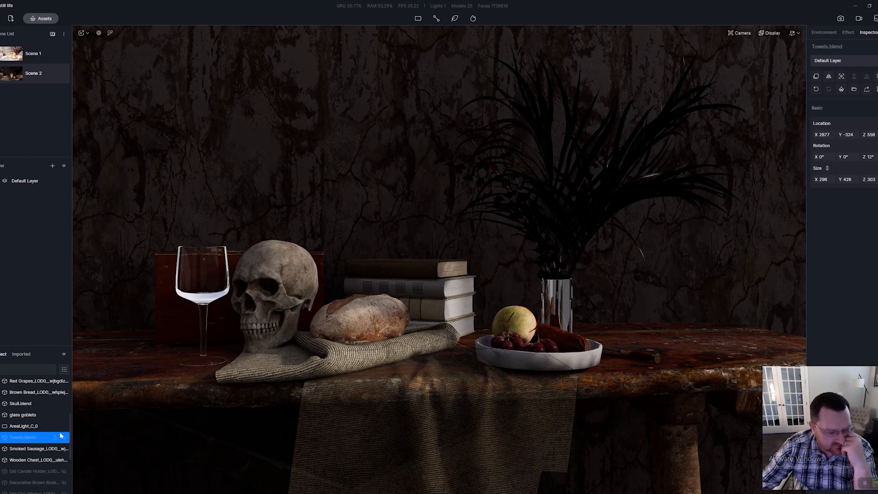
{"action": "left_click", "coordinate": [52, 404]}
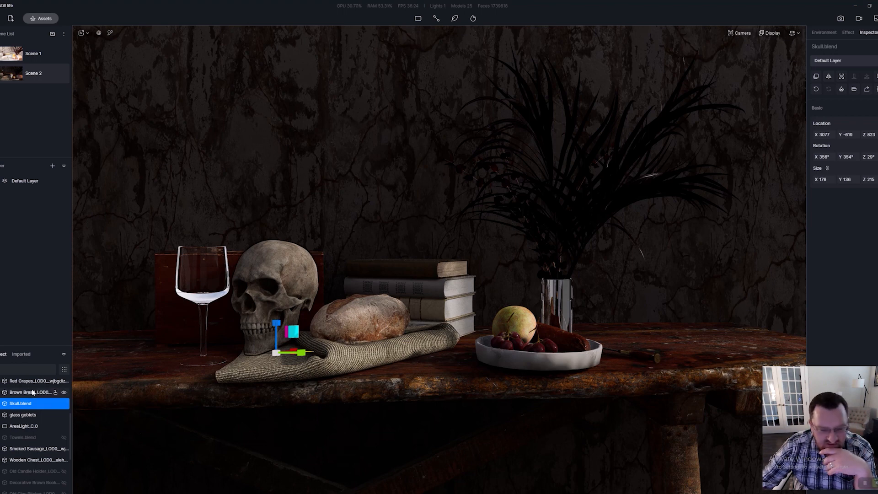
{"action": "scroll", "coordinate": [42, 412], "scroll_direction": "up", "scroll_amount": 2}
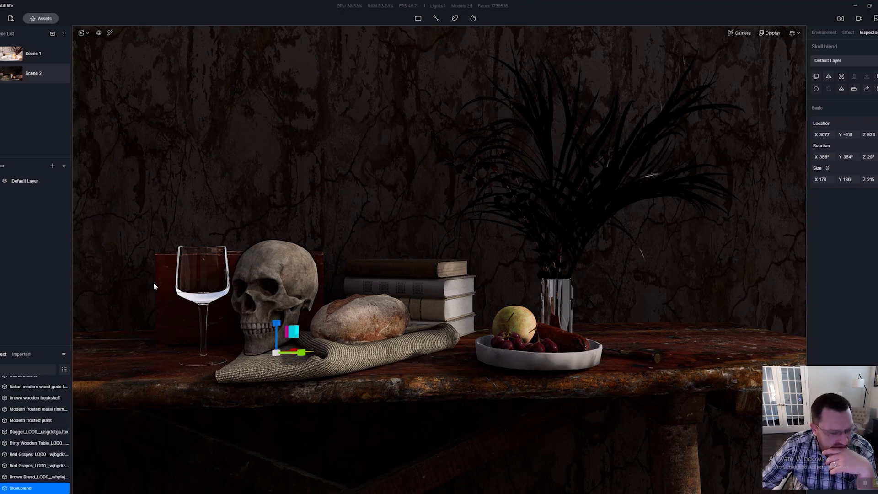
{"action": "left_click", "coordinate": [165, 304]}
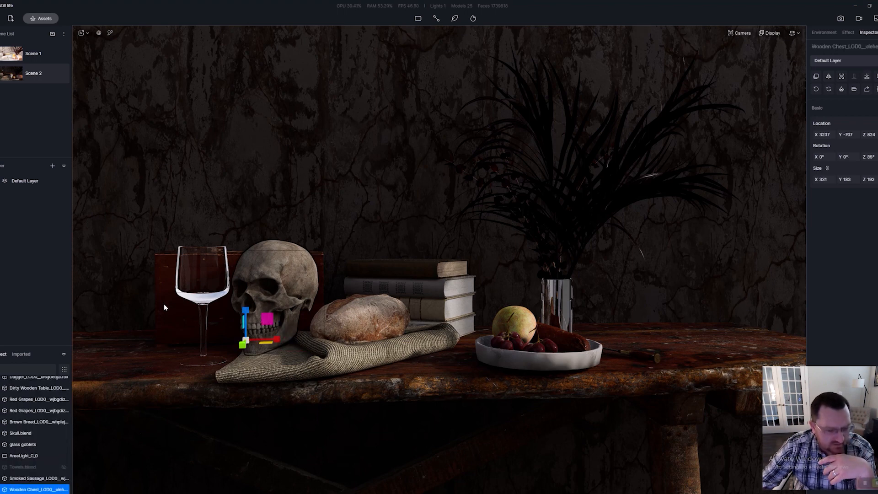
{"action": "left_click", "coordinate": [65, 489]}
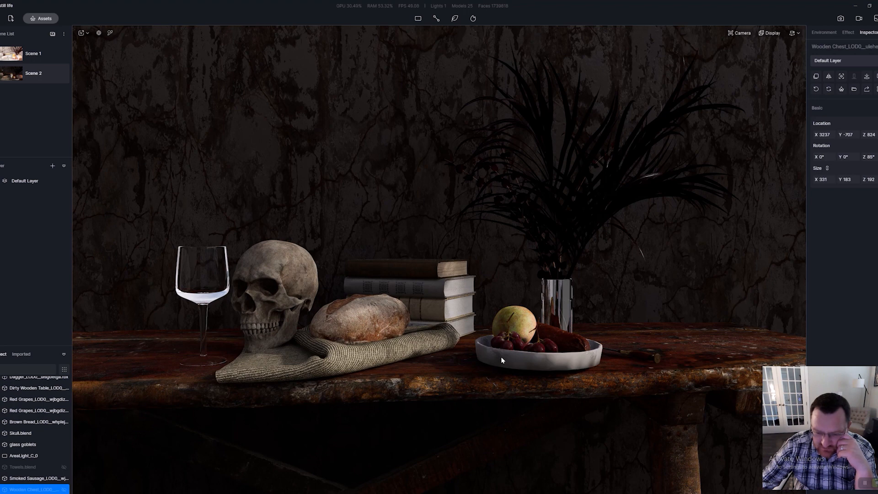
Step: Hide the Concrete Planter Plate under the fruit, select the skull, and save the project
{"action": "left_click", "coordinate": [403, 347]}
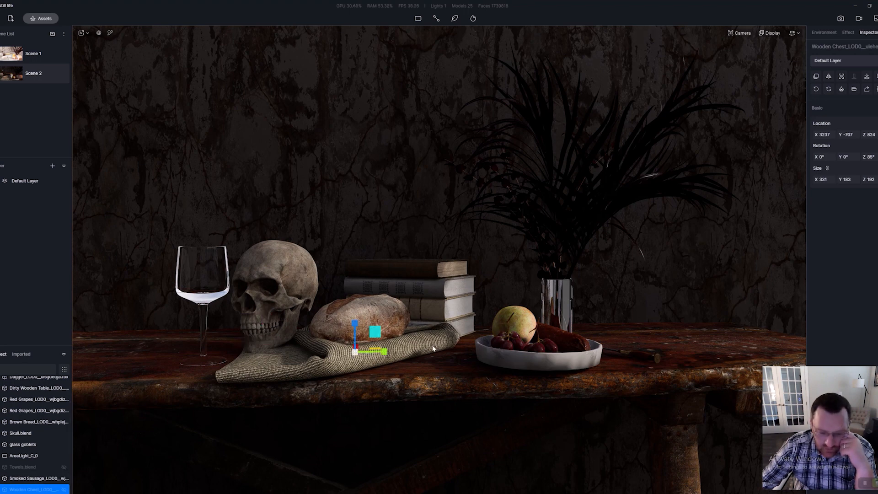
{"action": "left_click", "coordinate": [522, 366]}
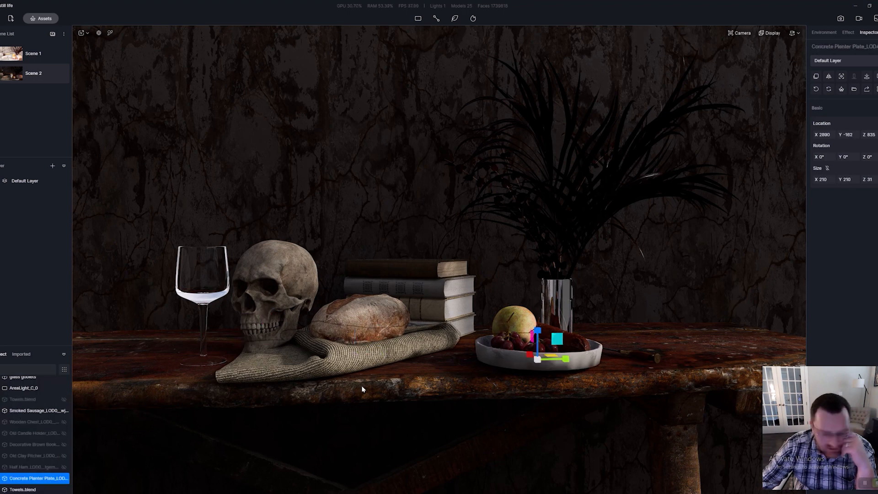
{"action": "left_click", "coordinate": [64, 478]}
{"action": "scroll", "coordinate": [62, 389], "scroll_direction": "up", "scroll_amount": 10}
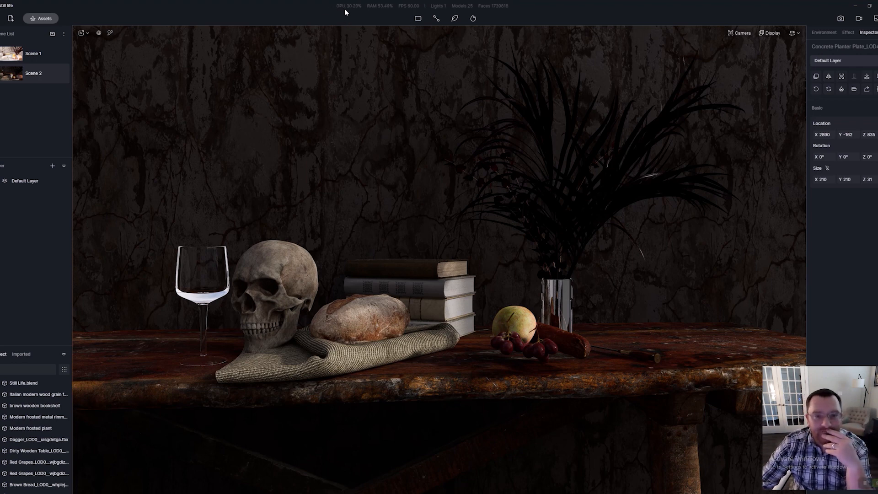
{"action": "left_click", "coordinate": [287, 259]}
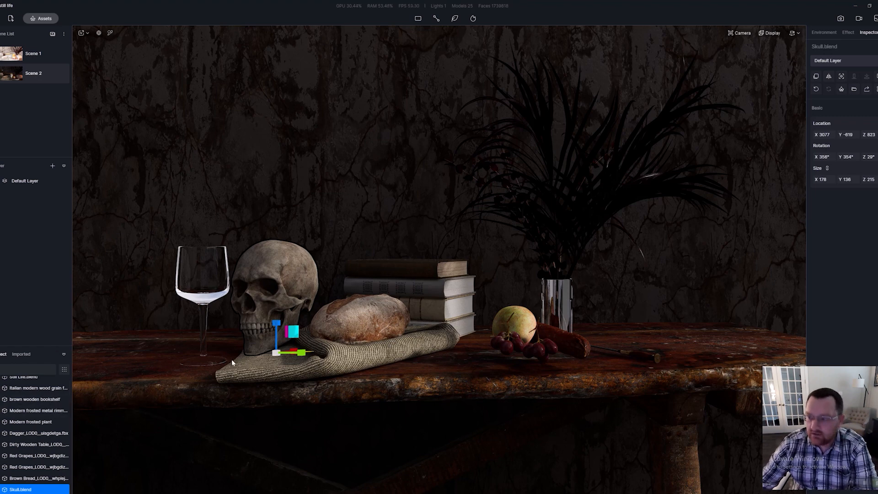
{"action": "key", "text": "ctrl+s"}
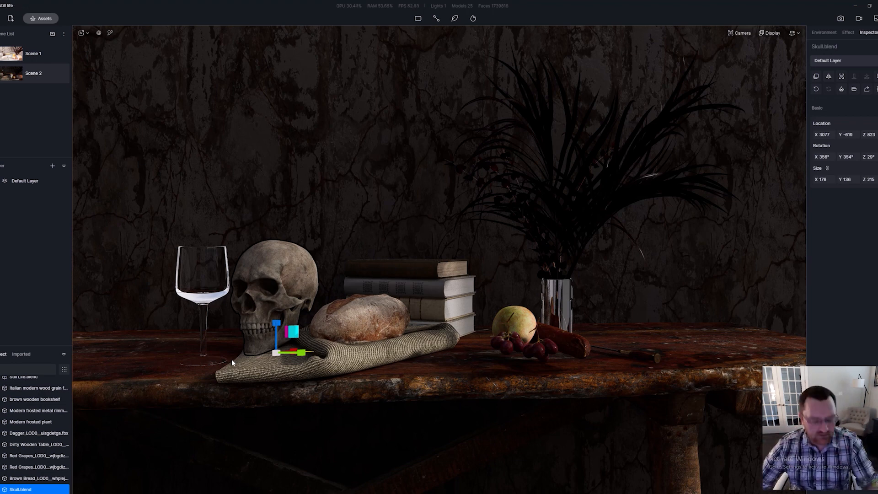
Step: Hide the glass goblets model beside the skull and clear the selection
{"action": "left_click", "coordinate": [210, 290]}
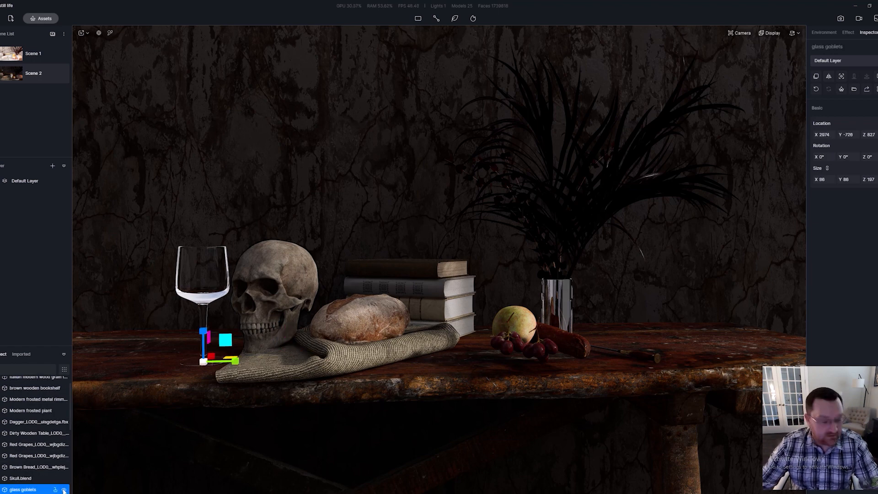
{"action": "left_click", "coordinate": [63, 490]}
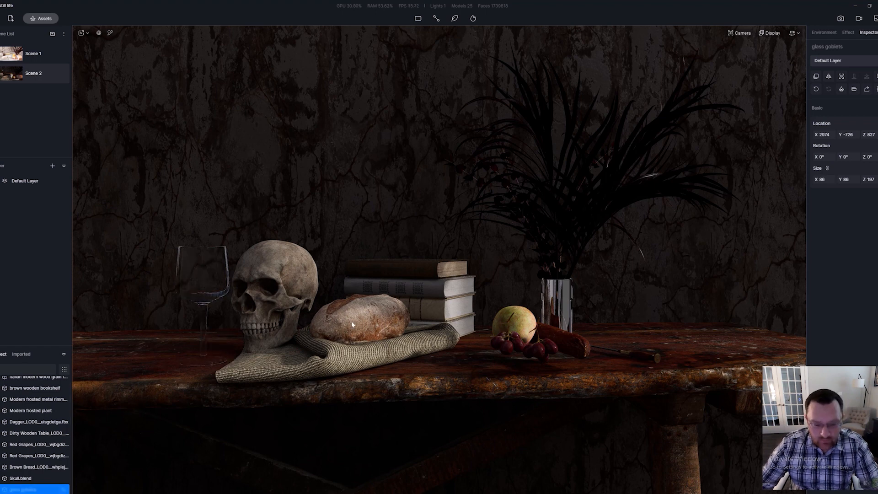
{"action": "left_click", "coordinate": [425, 294]}
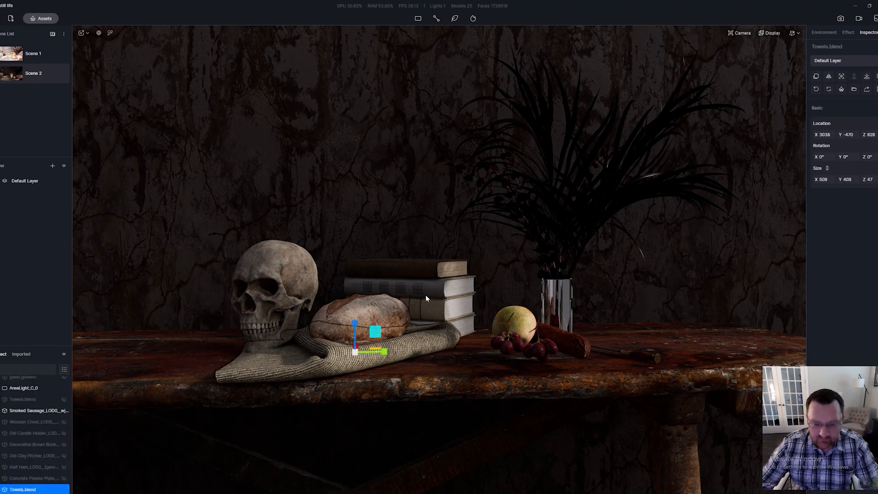
{"action": "key", "text": "Escape"}
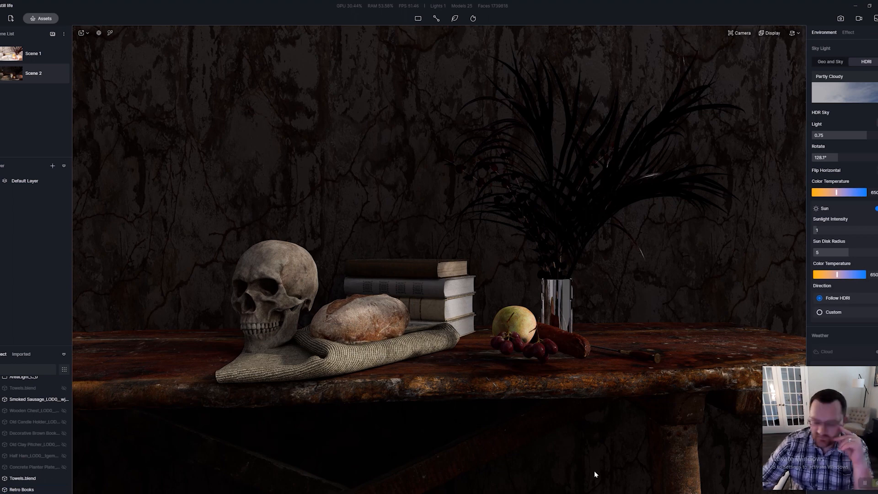
Step: Select the area light AreaLight_C_0 and set its X size to 3000
{"action": "left_click", "coordinate": [25, 377]}
{"action": "scroll", "coordinate": [454, 338], "scroll_direction": "down", "scroll_amount": 2}
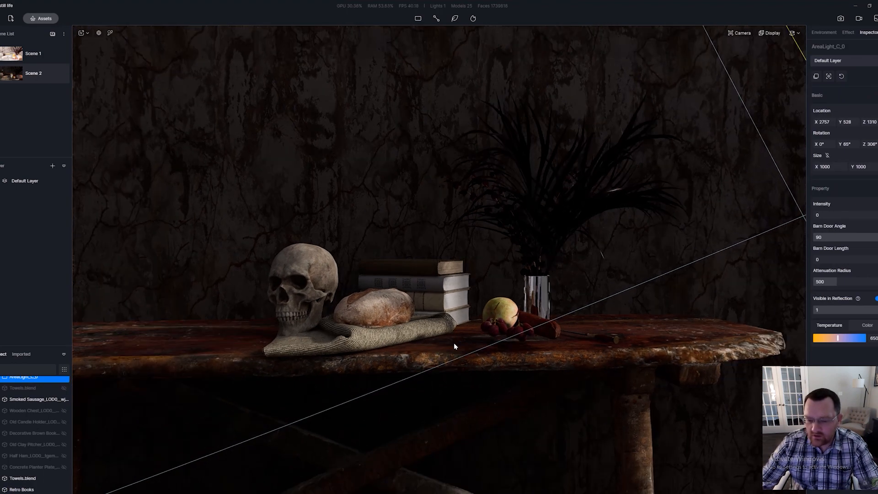
{"action": "scroll", "coordinate": [454, 344], "scroll_direction": "down", "scroll_amount": 2}
{"action": "right_click_drag", "start_coordinate": [454, 344], "coordinate": [339, 348]}
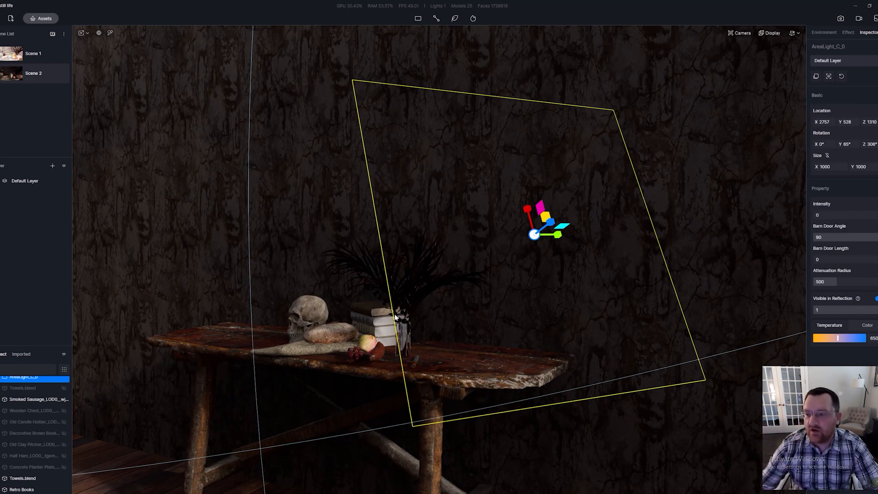
{"action": "key", "text": "a"}
{"action": "key", "text": "s"}
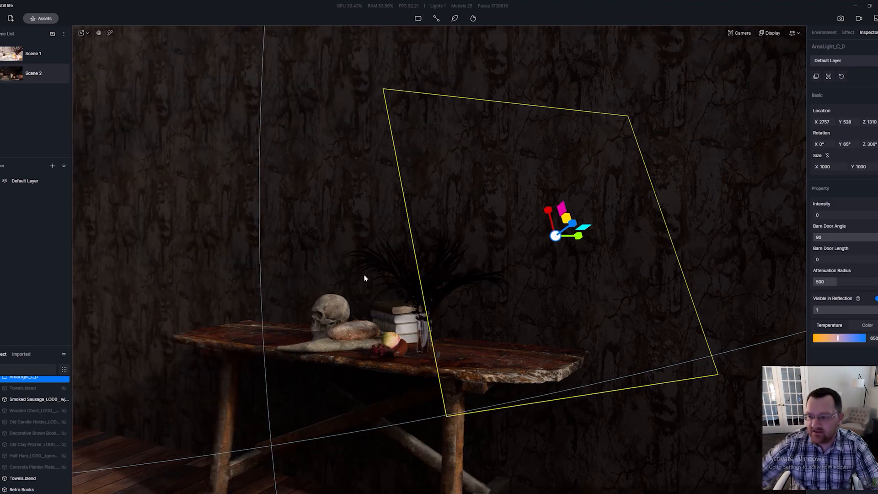
{"action": "right_click_drag", "start_coordinate": [541, 248], "coordinate": [614, 254]}
{"action": "key", "text": "a"}
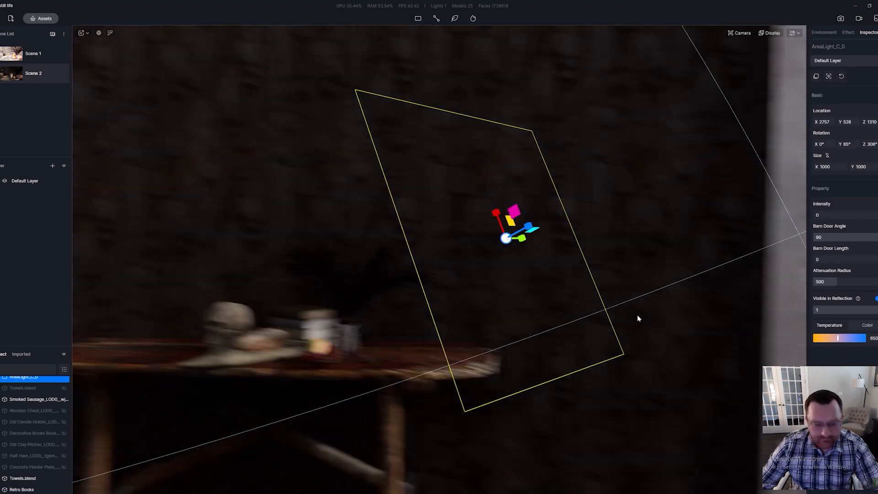
{"action": "key", "text": "w"}
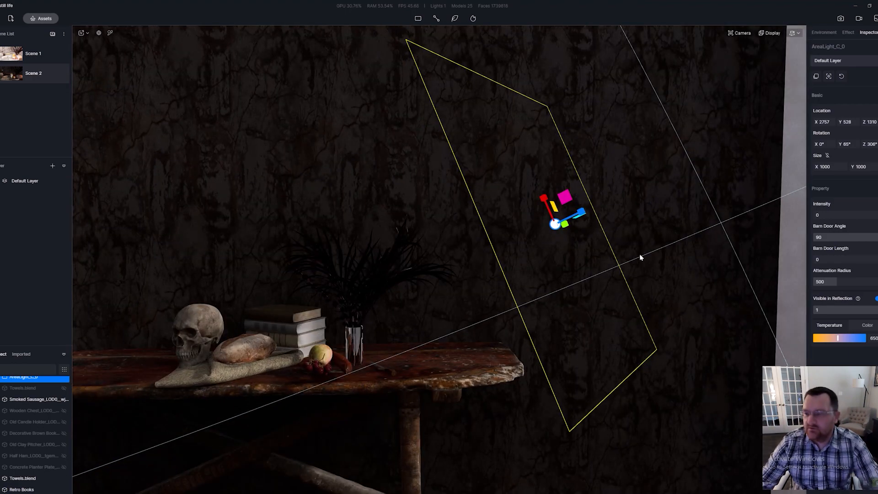
{"action": "left_click", "coordinate": [824, 166]}
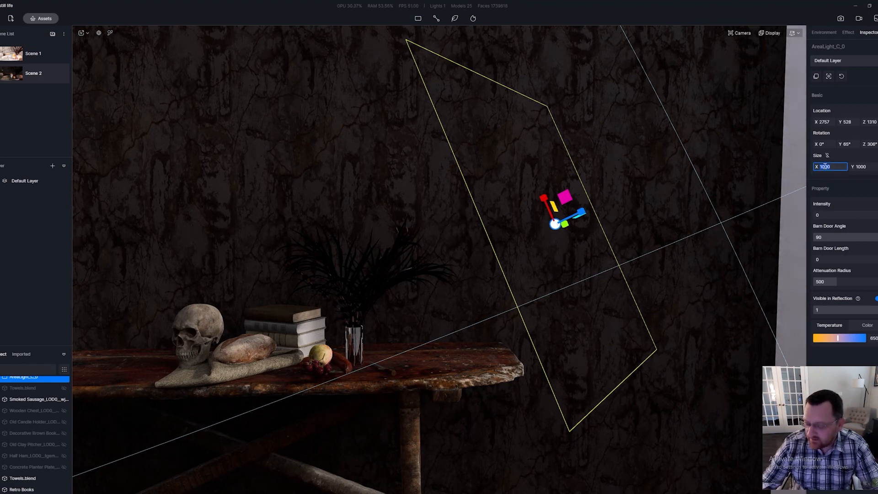
{"action": "type", "text": "300"}
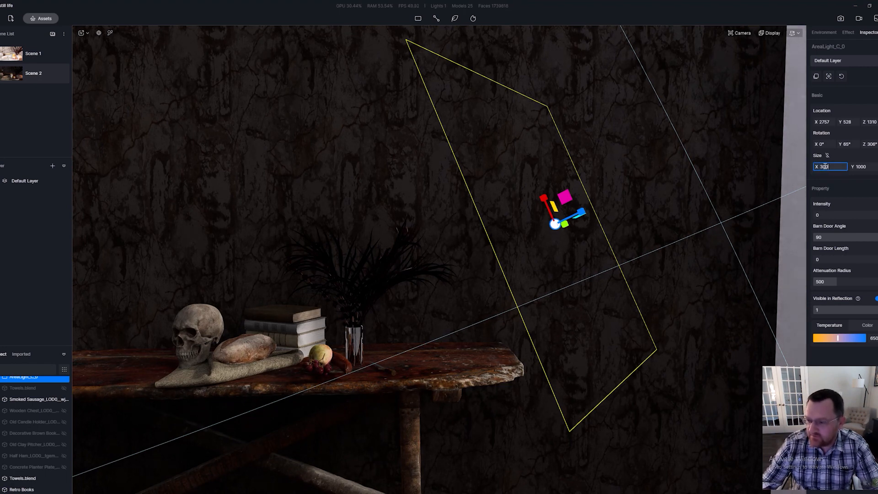
{"action": "type", "text": "0"}
{"action": "key", "text": "Return"}
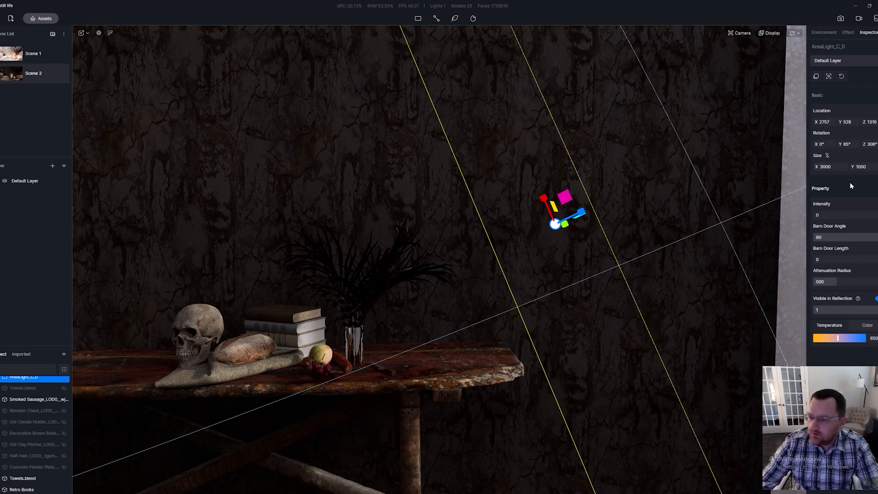
Step: Resize the area light to 2500 in X and 4000 in Y
{"action": "left_click", "coordinate": [830, 167]}
{"action": "type", "text": "25"}
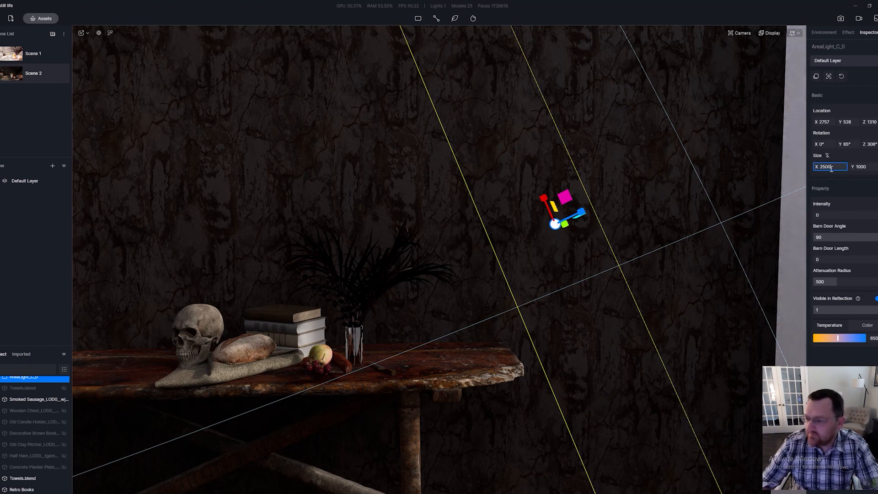
{"action": "key", "text": "Tab"}
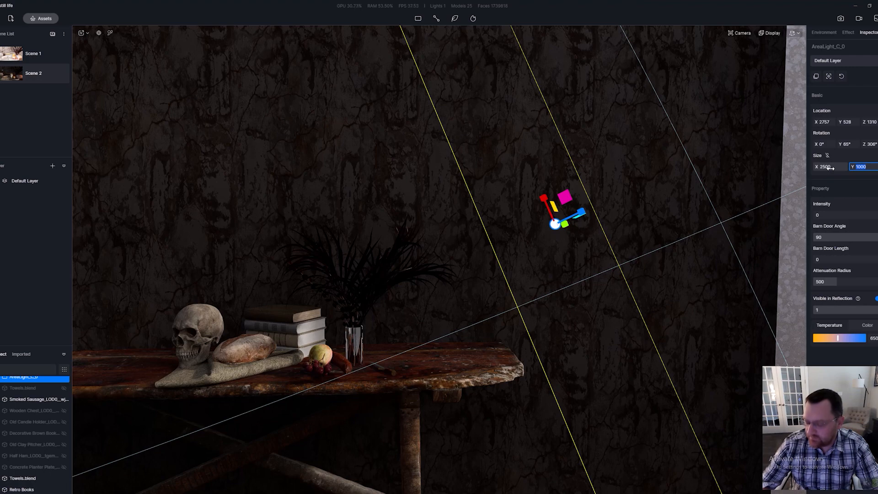
{"action": "type", "text": "40"}
{"action": "key", "text": "Return"}
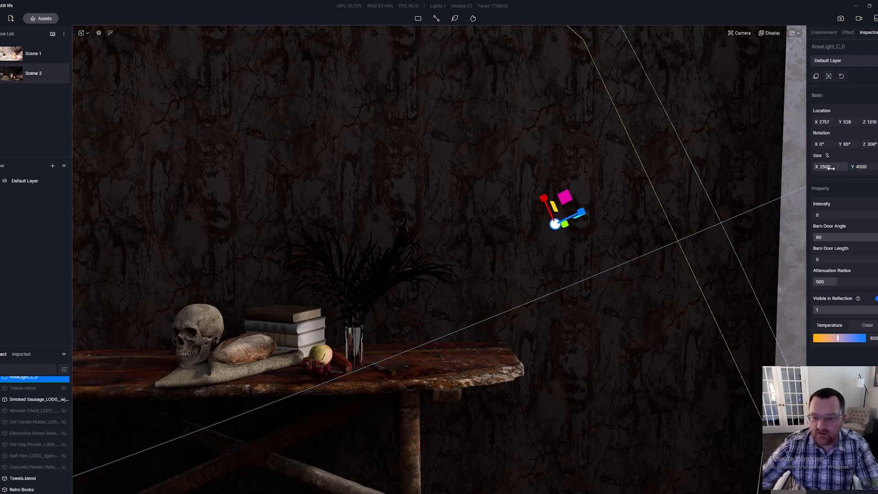
Step: Check the area light's extent from outside the room and set its Y size to 3000
{"action": "key", "text": "s"}
{"action": "right_click_drag", "start_coordinate": [553, 244], "coordinate": [398, 243]}
{"action": "key", "text": "d"}
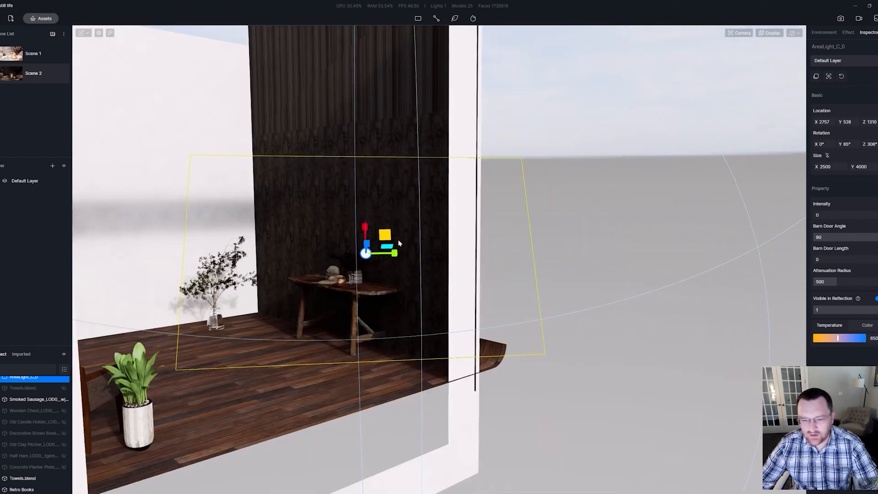
{"action": "key", "text": "a"}
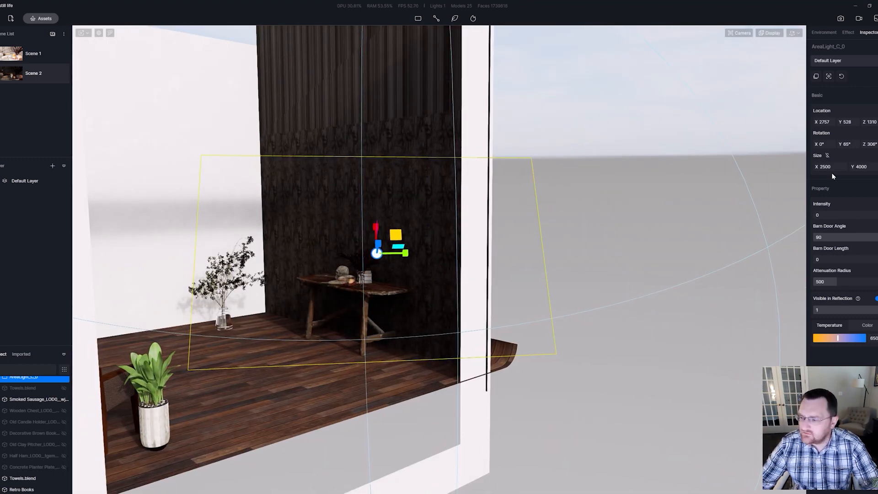
{"action": "left_click", "coordinate": [870, 165]}
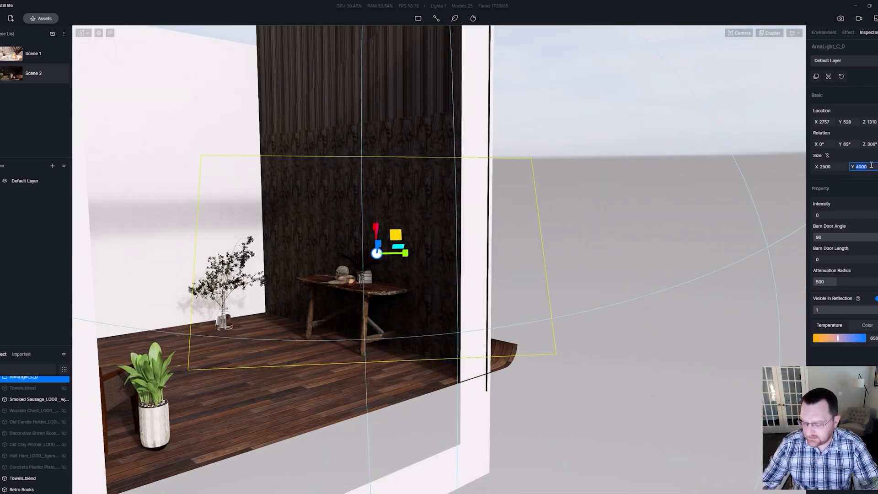
{"action": "type", "text": "3000"}
{"action": "key", "text": "Return"}
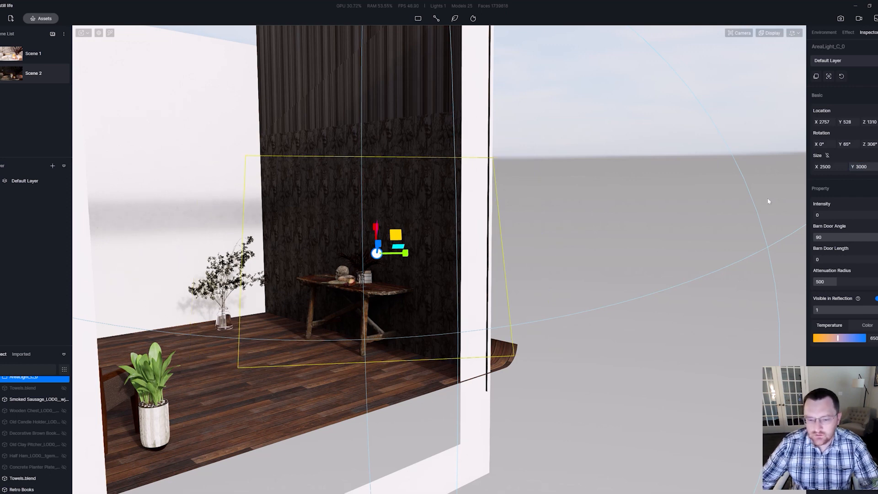
Step: Move the area light horizontally to about X 2250, Y 155, and return to the saved Scene 2
{"action": "key", "text": "space"}
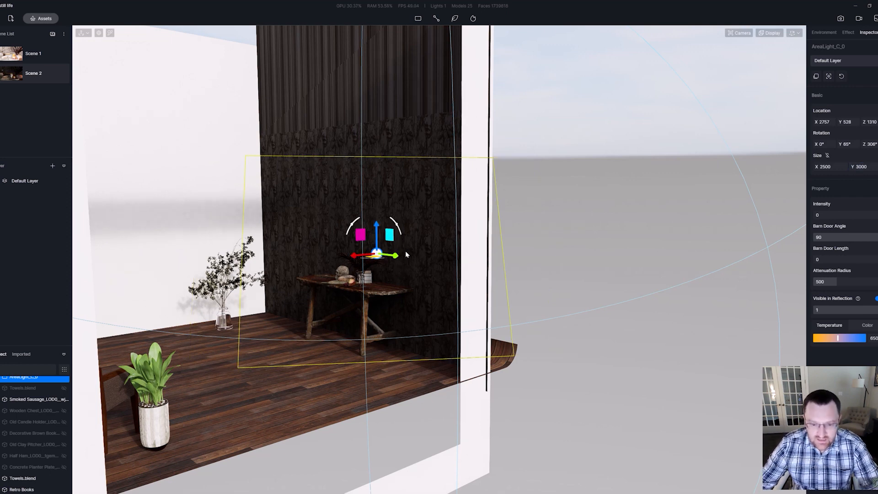
{"action": "scroll", "coordinate": [353, 259], "scroll_direction": "up", "scroll_amount": 5}
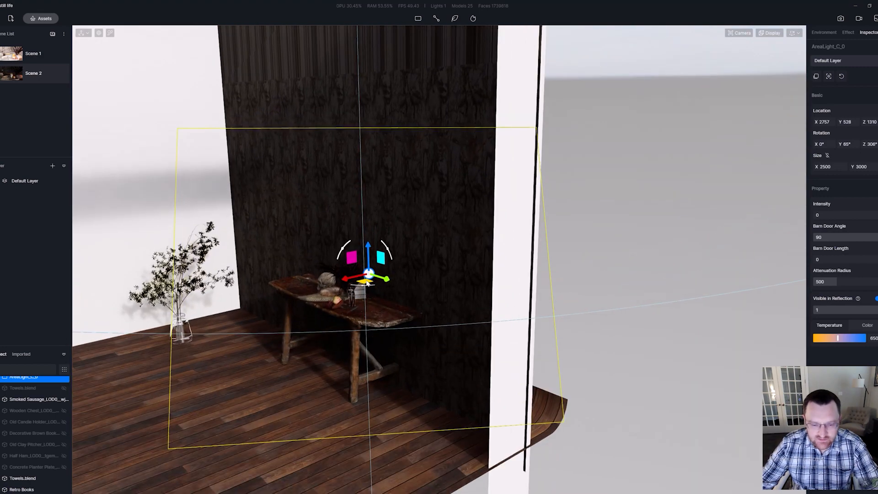
{"action": "left_click_drag", "start_coordinate": [367, 283], "coordinate": [281, 286]}
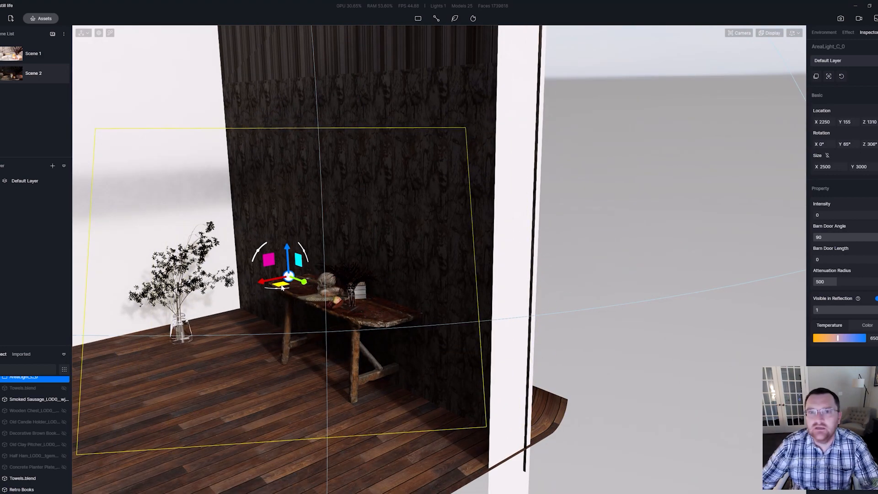
{"action": "key", "text": "w"}
{"action": "mouse_move", "coordinate": [302, 284]}
{"action": "right_mouse_down"}
{"action": "mouse_move", "coordinate": [478, 261]}
{"action": "mouse_move", "coordinate": [459, 333]}
{"action": "mouse_move", "coordinate": [496, 316]}
{"action": "mouse_move", "coordinate": [457, 330]}
{"action": "mouse_move", "coordinate": [310, 299]}
{"action": "right_mouse_up"}
{"action": "key", "text": "s"}
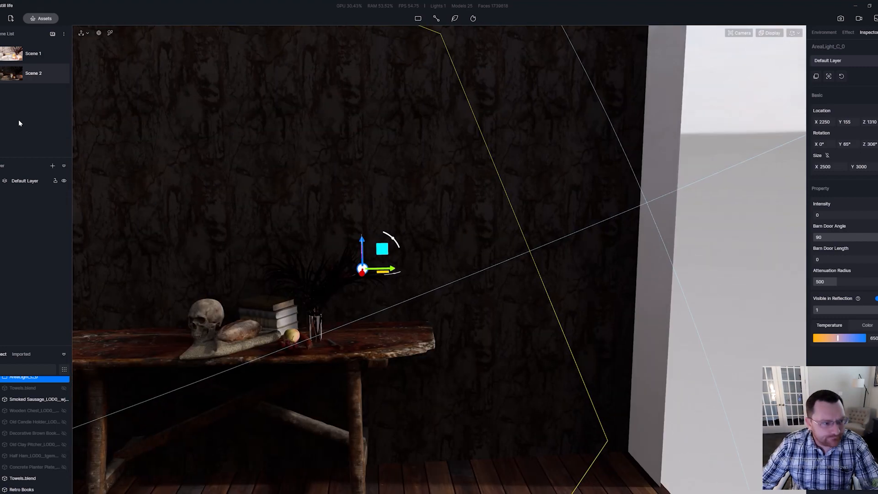
{"action": "left_click", "coordinate": [15, 78]}
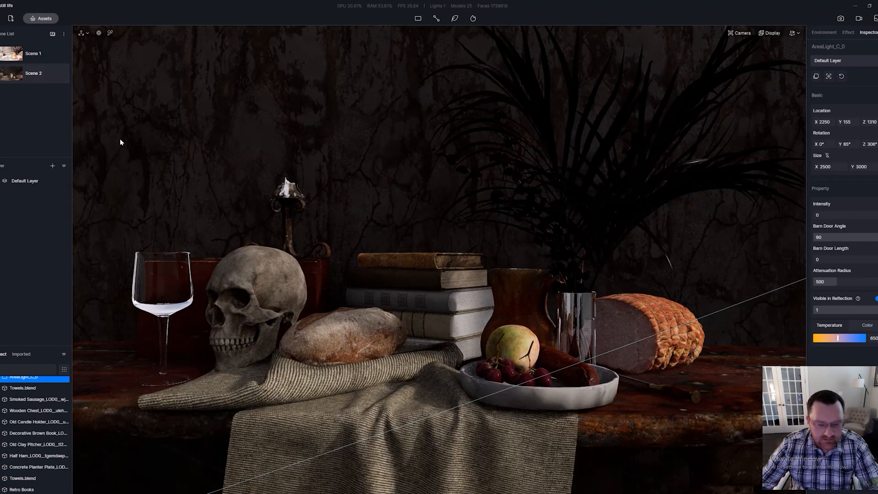
Step: Filter the object list to lights only and select AreaLight_C_0
{"action": "left_click", "coordinate": [396, 229]}
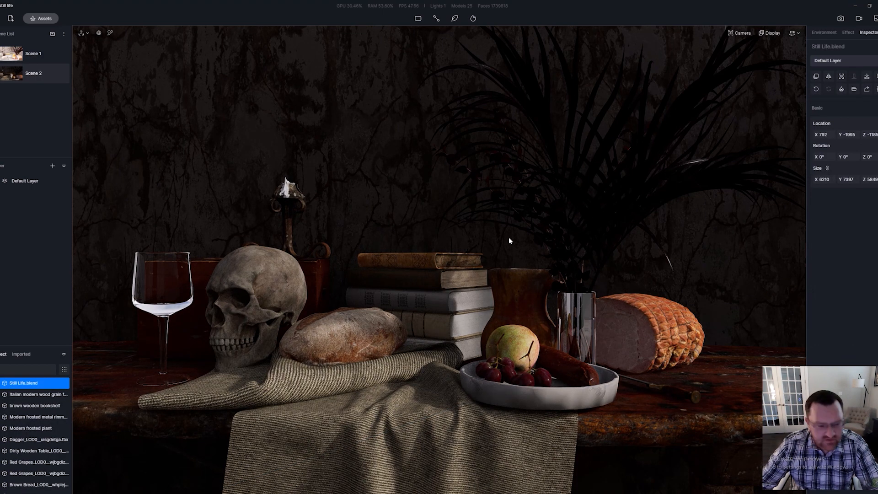
{"action": "left_click", "coordinate": [64, 369]}
{"action": "left_click", "coordinate": [95, 388]}
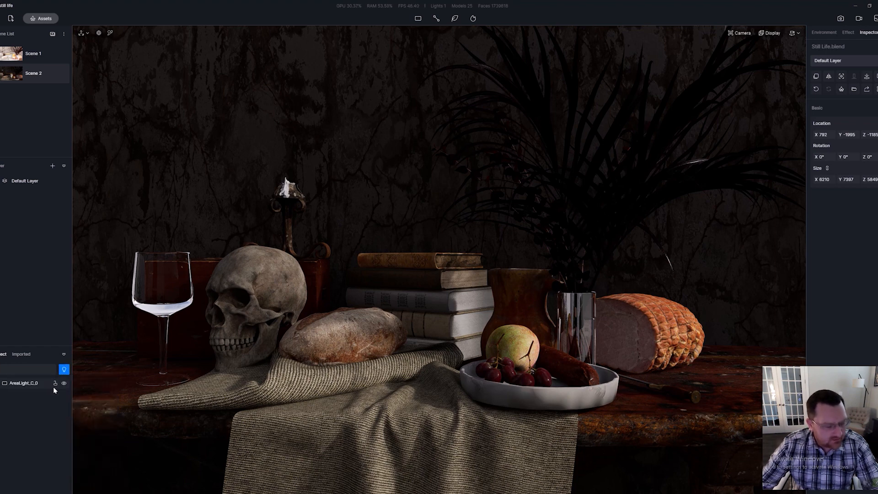
{"action": "left_click", "coordinate": [29, 387]}
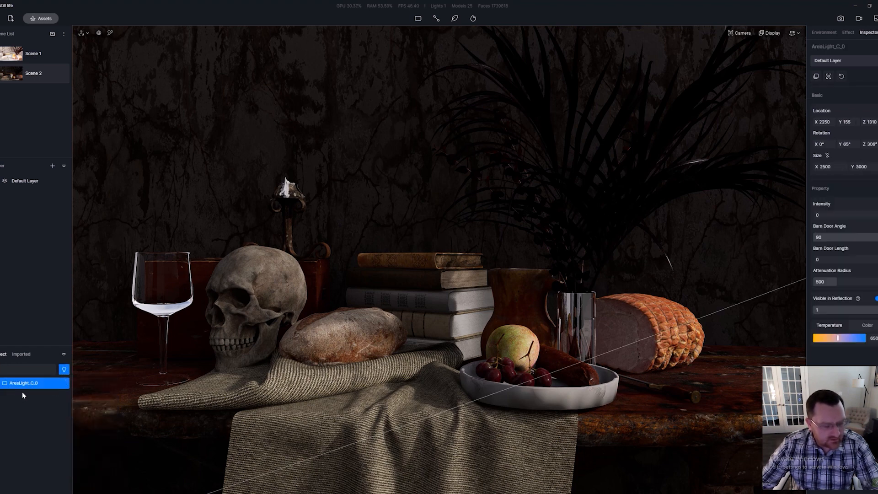
Step: Try raising the area light's intensity to about 40.5
{"action": "left_click", "coordinate": [818, 215]}
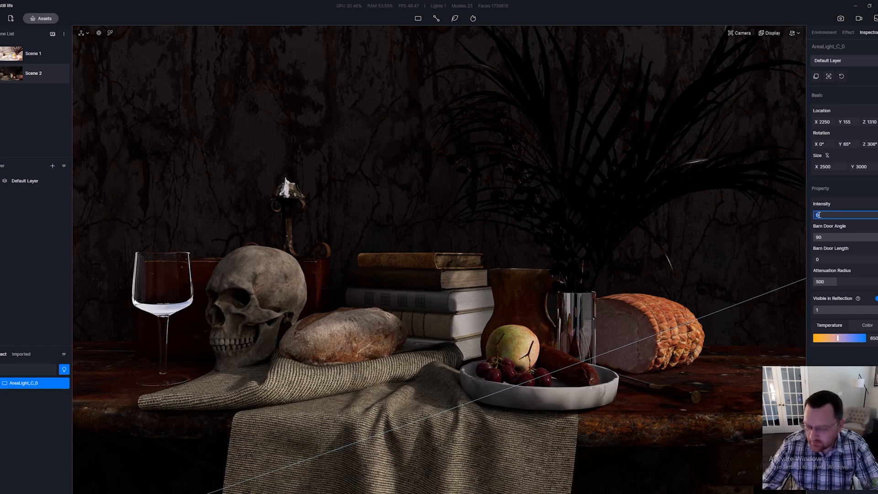
{"action": "key", "text": "Return"}
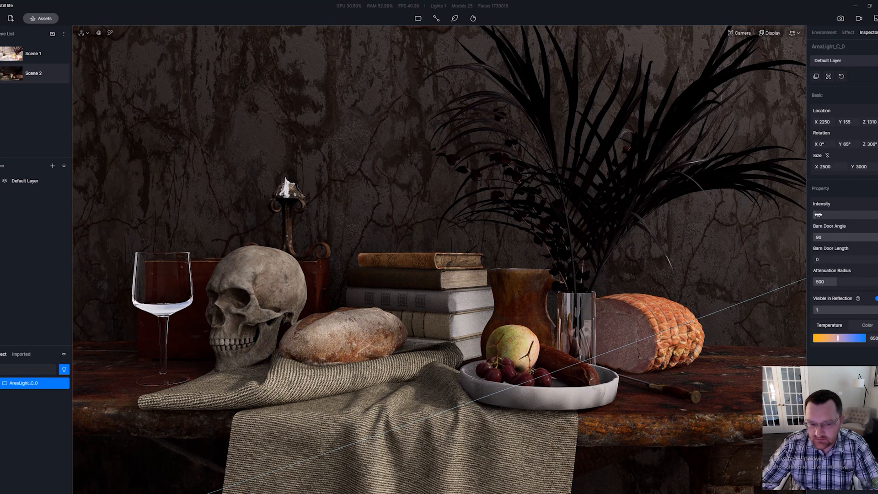
{"action": "left_click_drag", "start_coordinate": [818, 214], "coordinate": [821, 214]}
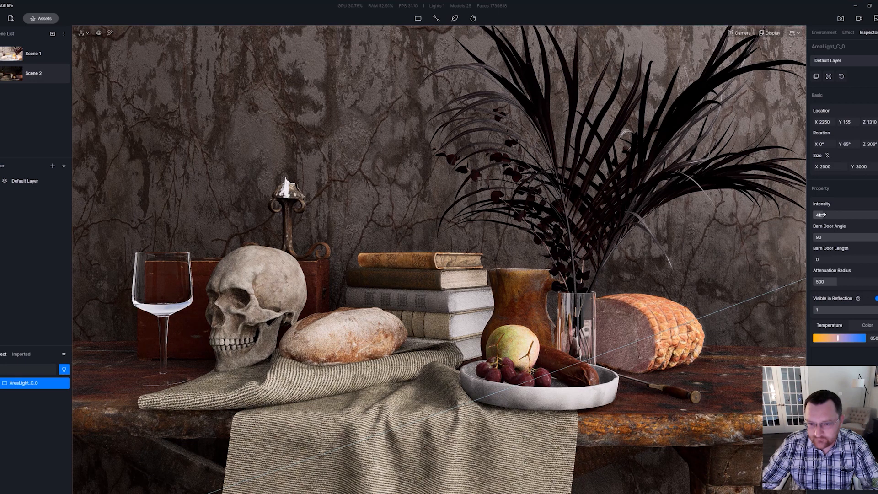
Step: Set the area light's intensity to 10
{"action": "left_click", "coordinate": [808, 215]}
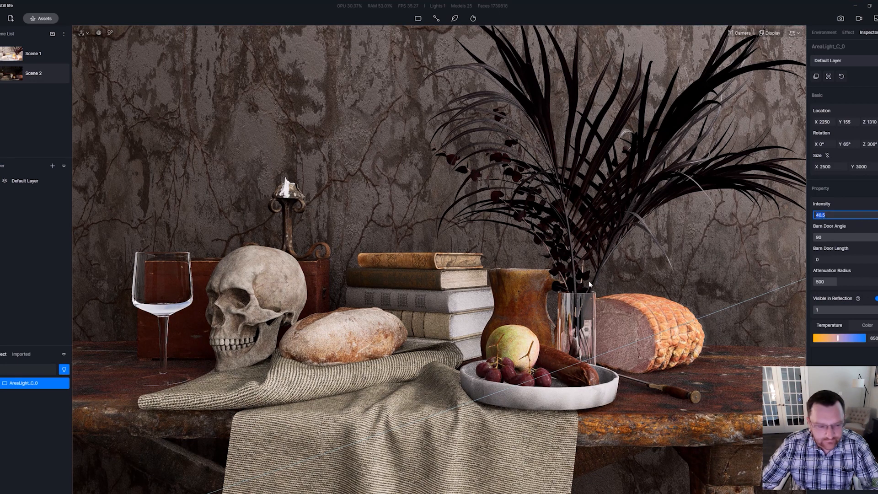
{"action": "type", "text": "1"}
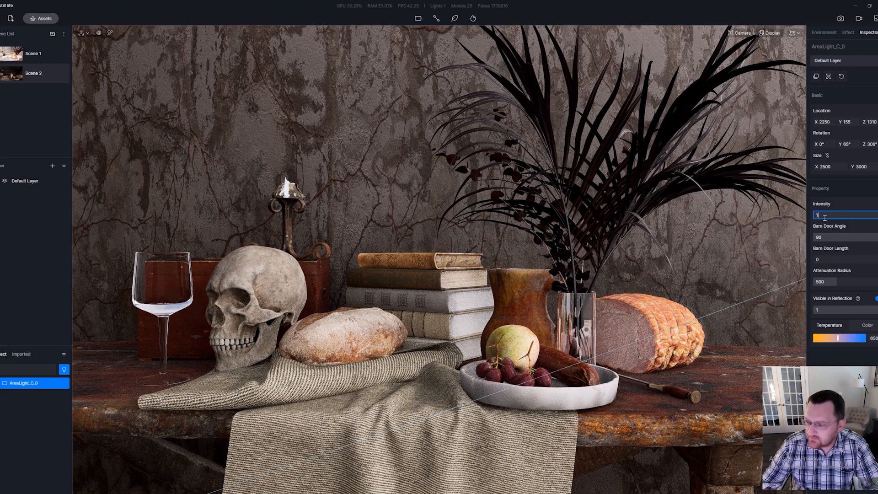
{"action": "type", "text": "0"}
{"action": "key", "text": "Return"}
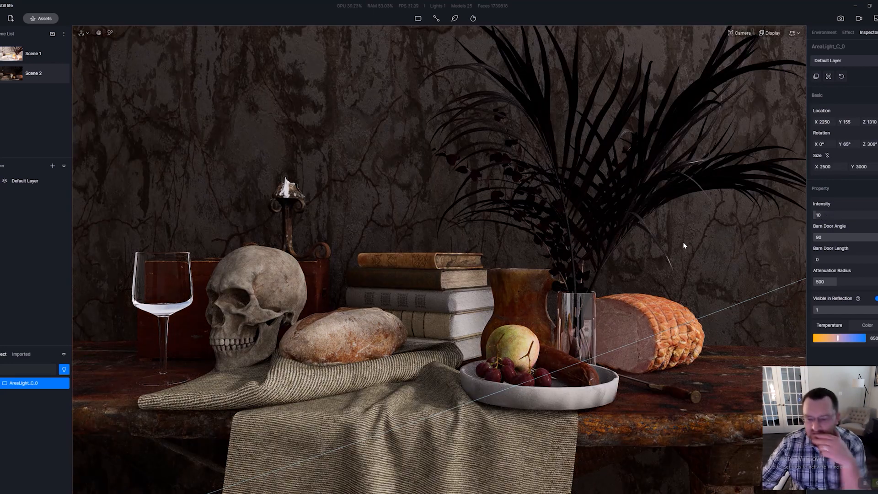
Step: Lower the HDRI sky light to about 0.16 and set the sunlight intensity to 0.5
{"action": "left_click", "coordinate": [823, 32]}
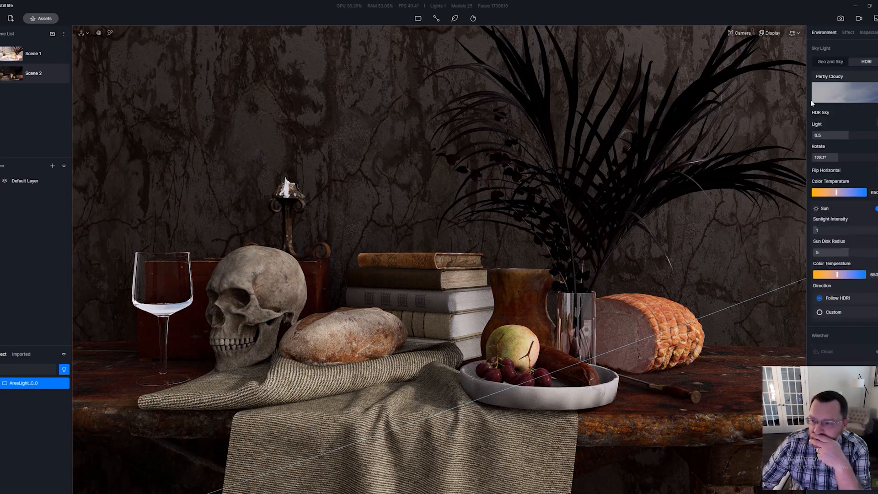
{"action": "left_click_drag", "start_coordinate": [835, 137], "coordinate": [824, 137]}
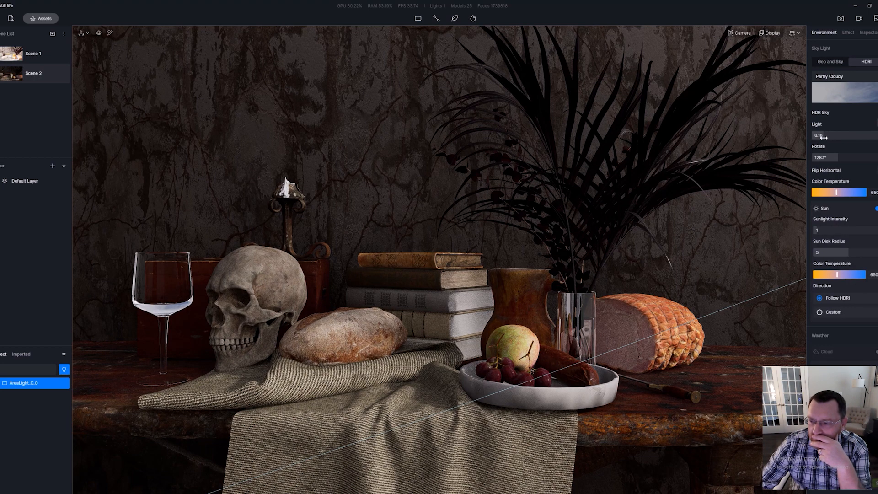
{"action": "left_click", "coordinate": [817, 231]}
{"action": "type", "text": "0.5"}
{"action": "key", "text": "Return"}
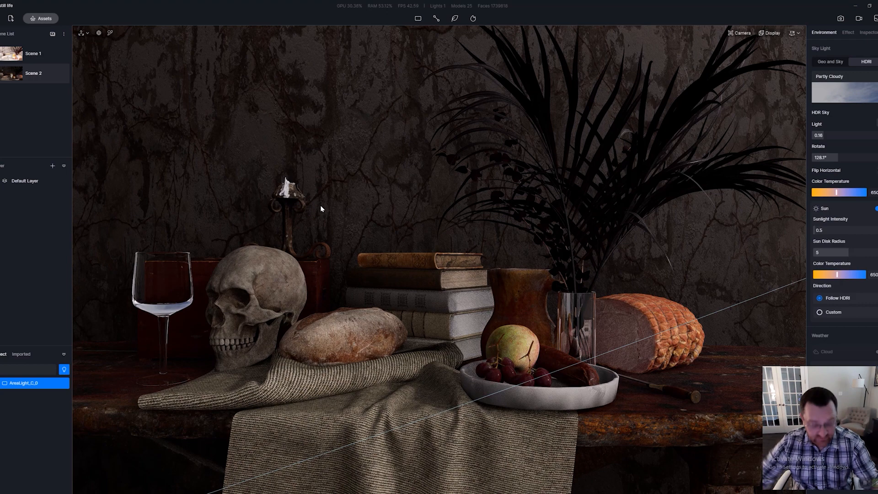
Step: Move the area light horizontally to about X 2286, Y 47, in front of the table
{"action": "right_click_drag", "start_coordinate": [526, 281], "coordinate": [596, 275]}
{"action": "scroll", "coordinate": [400, 356], "scroll_direction": "down", "scroll_amount": 5}
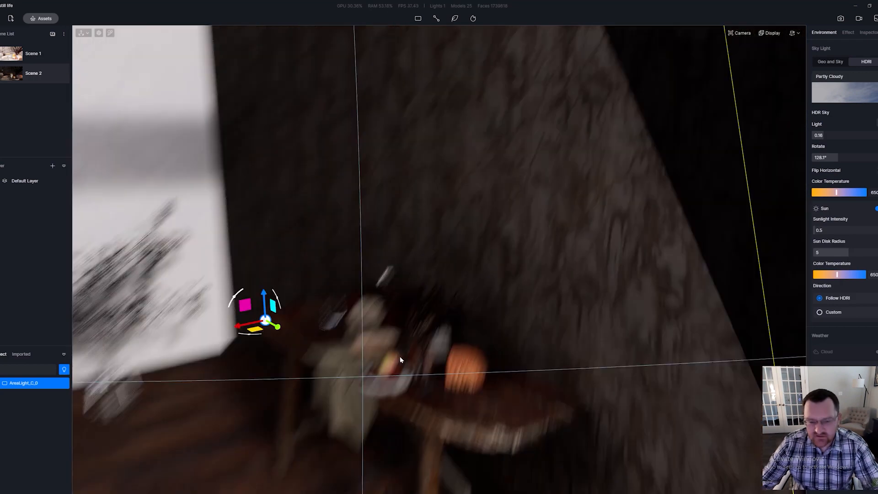
{"action": "right_click_drag", "start_coordinate": [400, 356], "coordinate": [603, 330]}
{"action": "right_click_drag", "start_coordinate": [512, 345], "coordinate": [394, 346]}
{"action": "middle_click_drag", "start_coordinate": [394, 347], "coordinate": [537, 358]}
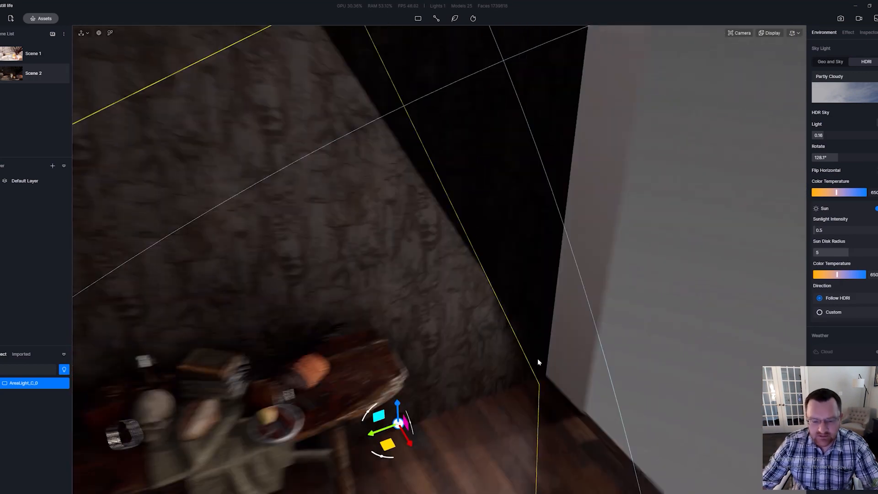
{"action": "right_click_drag", "start_coordinate": [537, 359], "coordinate": [489, 365]}
{"action": "middle_click_drag", "start_coordinate": [489, 365], "coordinate": [551, 355]}
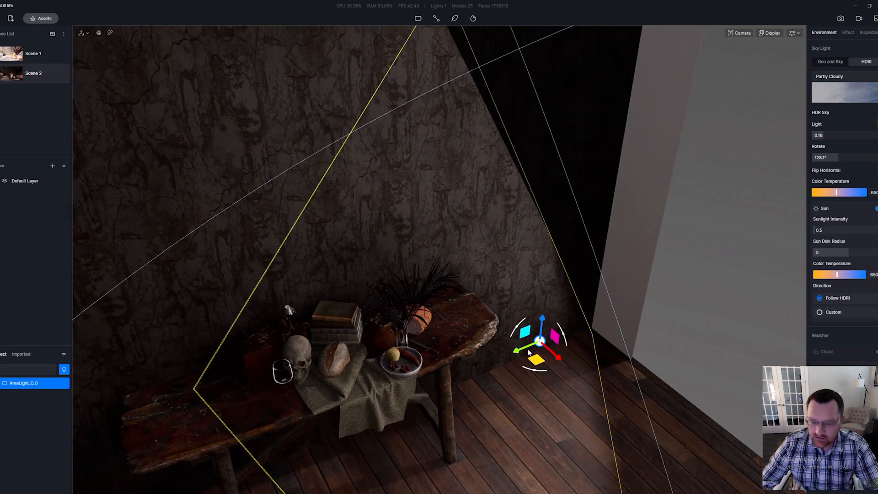
{"action": "left_click_drag", "start_coordinate": [535, 360], "coordinate": [512, 363]}
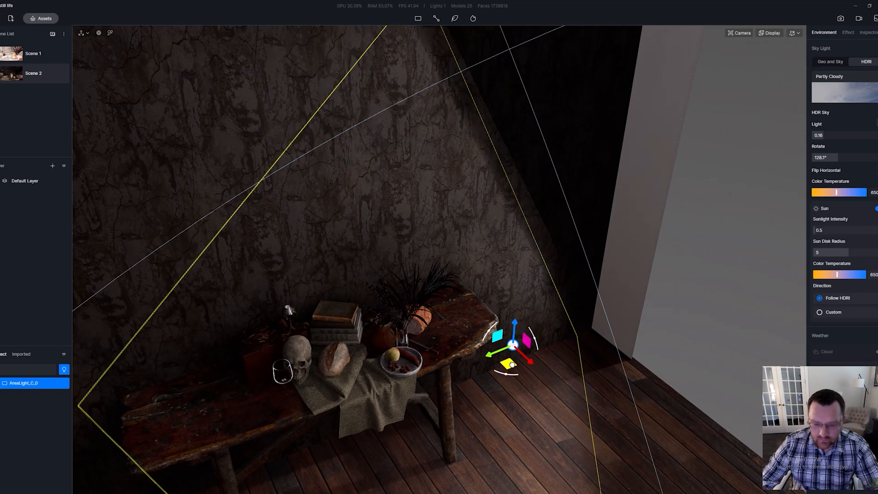
Step: Examine the area light's placement and coverage around the table and back wall
{"action": "right_click_drag", "start_coordinate": [512, 365], "coordinate": [514, 256]}
{"action": "middle_click_drag", "start_coordinate": [514, 257], "coordinate": [616, 269]}
{"action": "right_click_drag", "start_coordinate": [616, 269], "coordinate": [623, 306]}
{"action": "scroll", "coordinate": [630, 297], "scroll_direction": "down", "scroll_amount": 3}
{"action": "scroll", "coordinate": [623, 306], "scroll_direction": "down", "scroll_amount": 3}
{"action": "middle_click_drag", "start_coordinate": [622, 305], "coordinate": [662, 256]}
{"action": "right_click_drag", "start_coordinate": [662, 256], "coordinate": [635, 227]}
{"action": "scroll", "coordinate": [635, 227], "scroll_direction": "up", "scroll_amount": 2}
{"action": "middle_click_drag", "start_coordinate": [635, 228], "coordinate": [587, 228]}
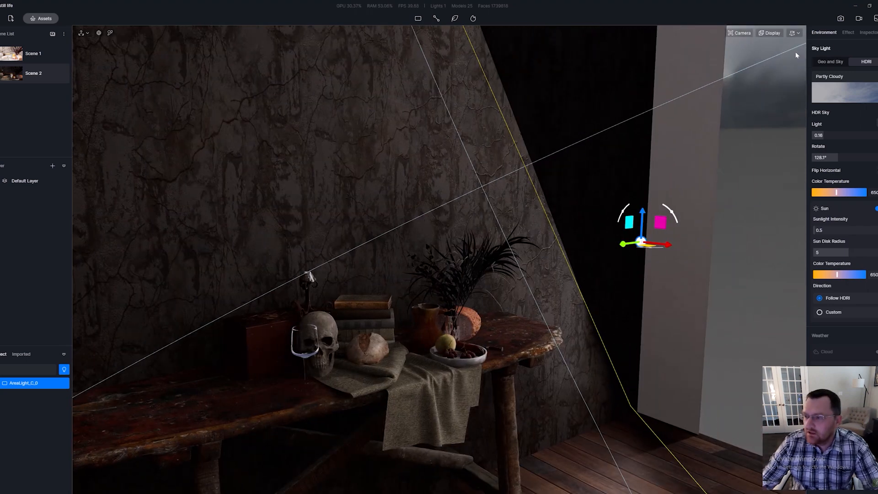
{"action": "left_click", "coordinate": [849, 35]}
{"action": "left_click", "coordinate": [834, 33]}
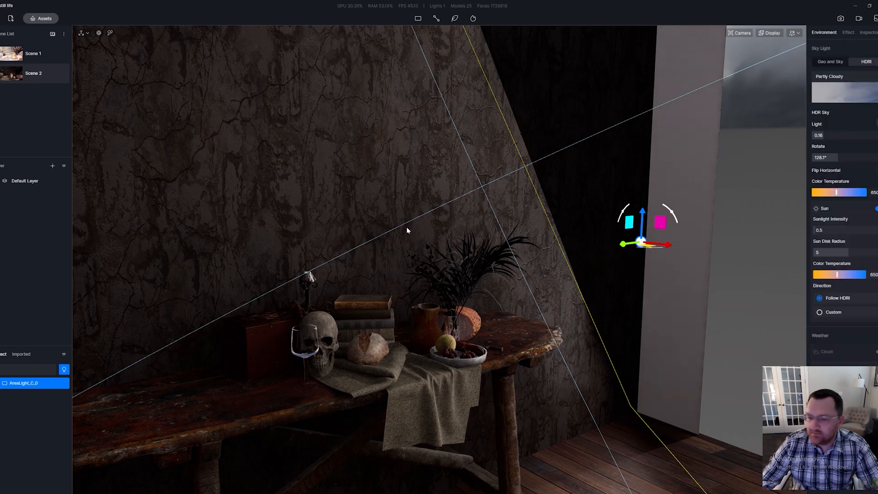
Step: Try reducing the area light's size to X 2000, Y 2500
{"action": "left_click", "coordinate": [27, 383]}
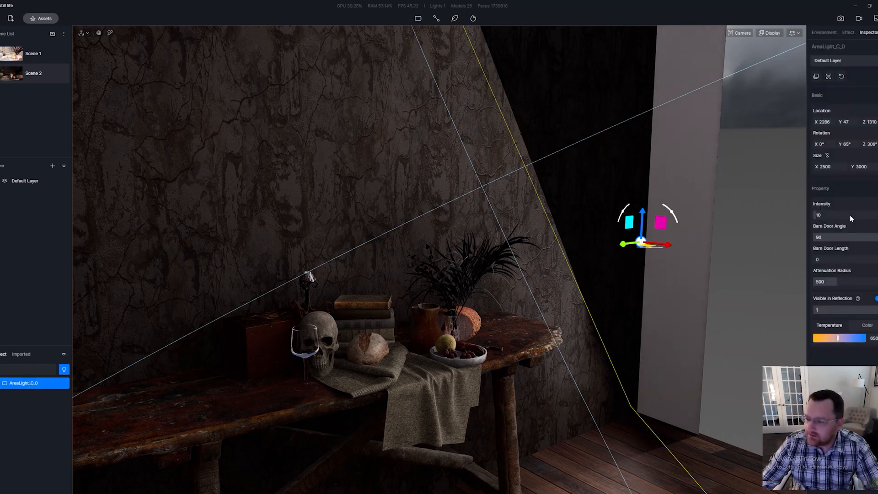
{"action": "left_click", "coordinate": [830, 166]}
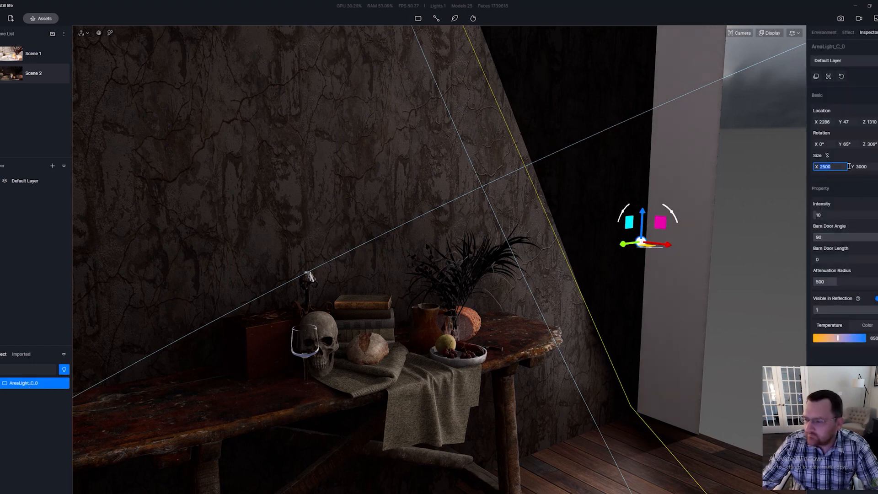
{"action": "type", "text": "2000"}
{"action": "key", "text": "Return"}
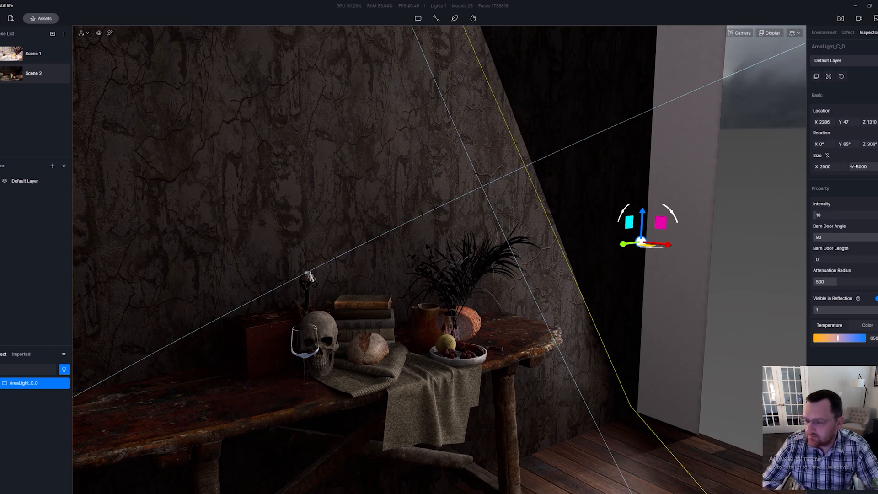
{"action": "left_click", "coordinate": [854, 167]}
{"action": "type", "text": "25"}
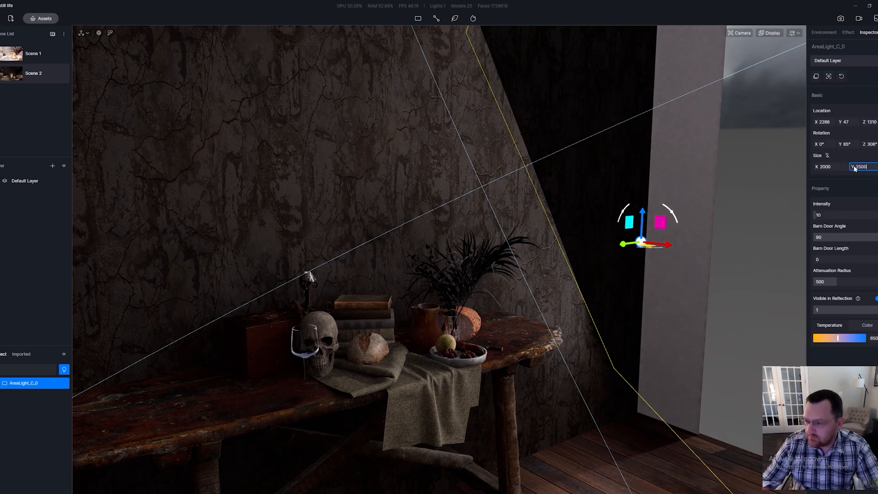
{"action": "key", "text": "Return"}
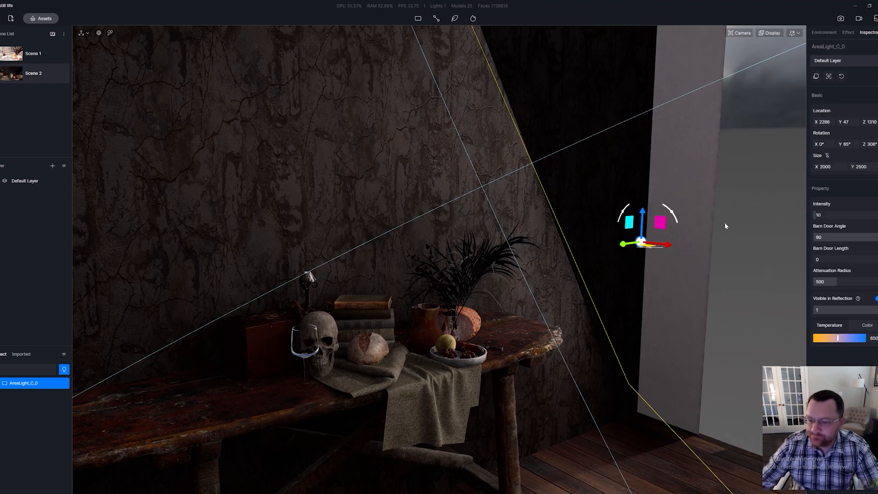
Step: Rotate the area light upright toward the table, to about Y 90° and Z 0°
{"action": "left_click_drag", "start_coordinate": [624, 211], "coordinate": [633, 202]}
{"action": "right_click_drag", "start_coordinate": [722, 251], "coordinate": [468, 317]}
{"action": "scroll", "coordinate": [467, 318], "scroll_direction": "down", "scroll_amount": 5}
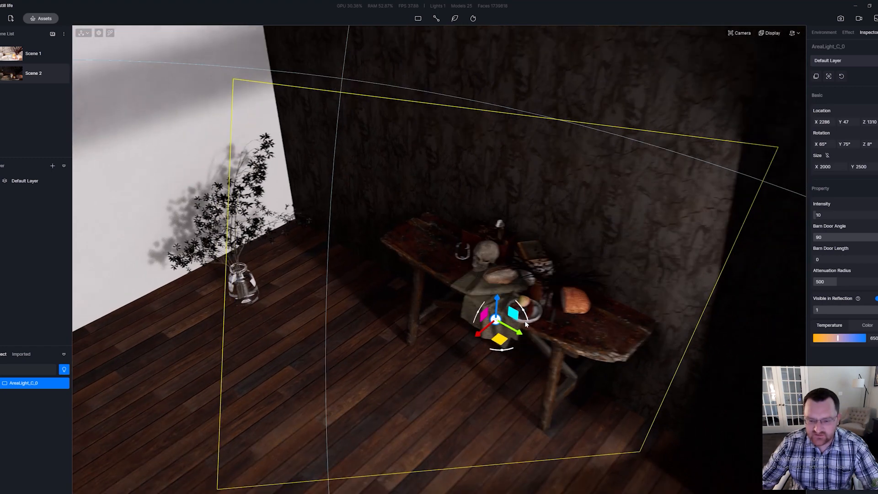
{"action": "middle_click_drag", "start_coordinate": [467, 318], "coordinate": [443, 307]}
{"action": "left_click_drag", "start_coordinate": [442, 307], "coordinate": [447, 362]}
{"action": "right_click_drag", "start_coordinate": [448, 362], "coordinate": [478, 382]}
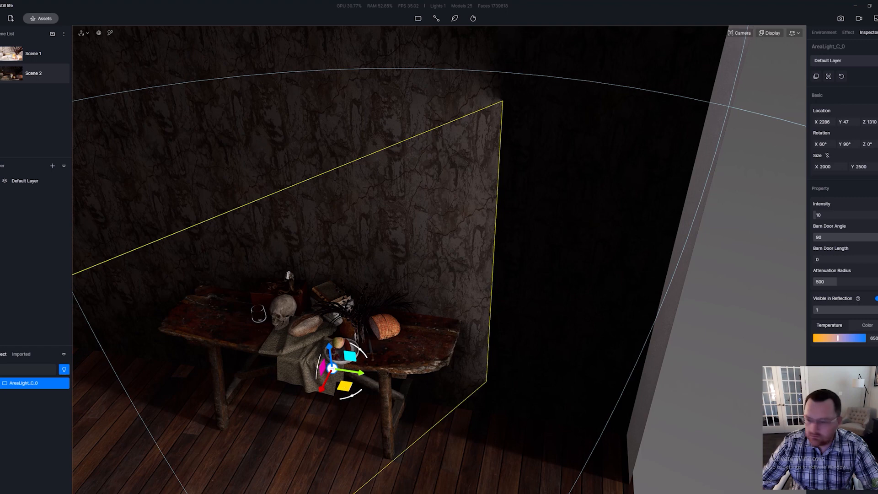
Step: Set the area light's size to X 1500, Y 2000
{"action": "left_click", "coordinate": [815, 165]}
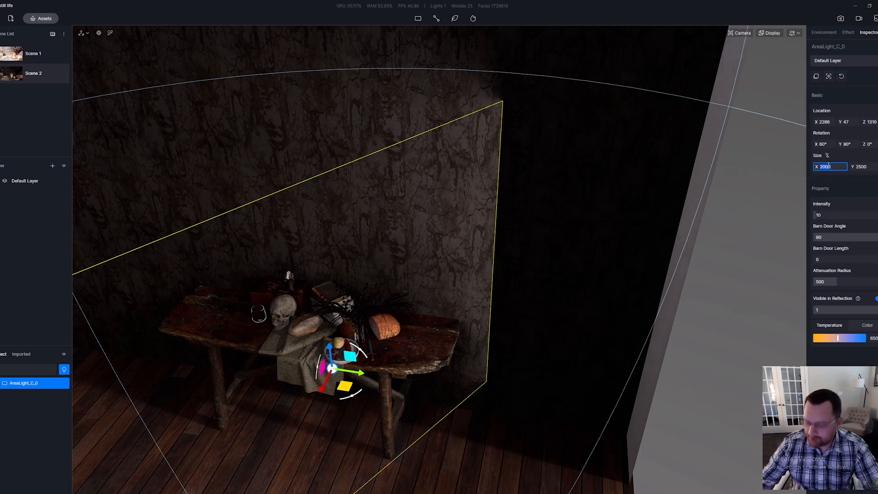
{"action": "type", "text": "1500"}
{"action": "key", "text": "Return"}
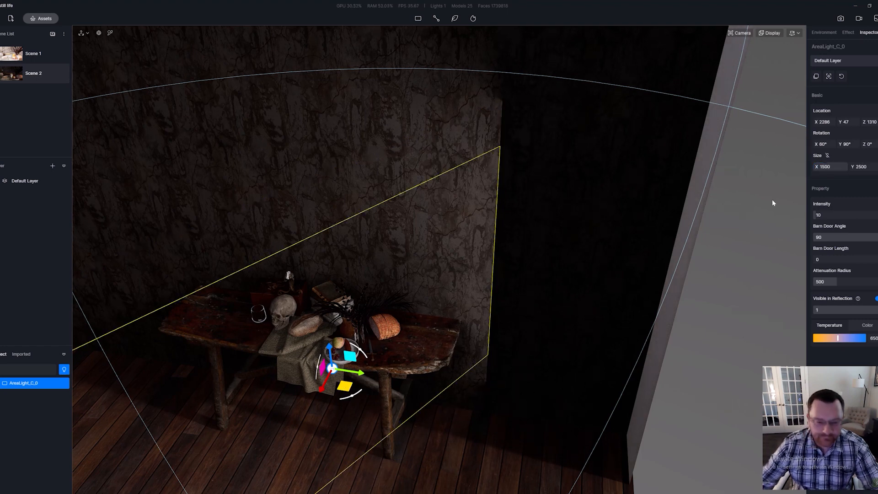
{"action": "left_click", "coordinate": [853, 167]}
{"action": "type", "text": "2"}
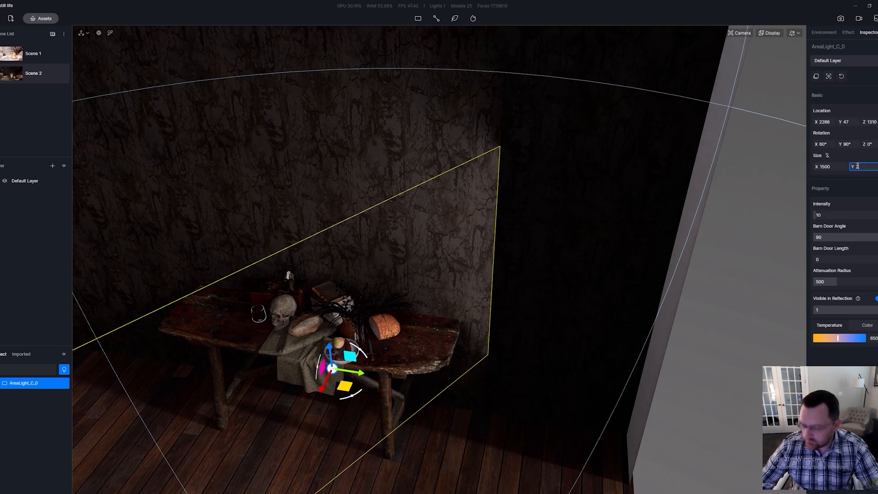
{"action": "type", "text": "000"}
{"action": "key", "text": "Return"}
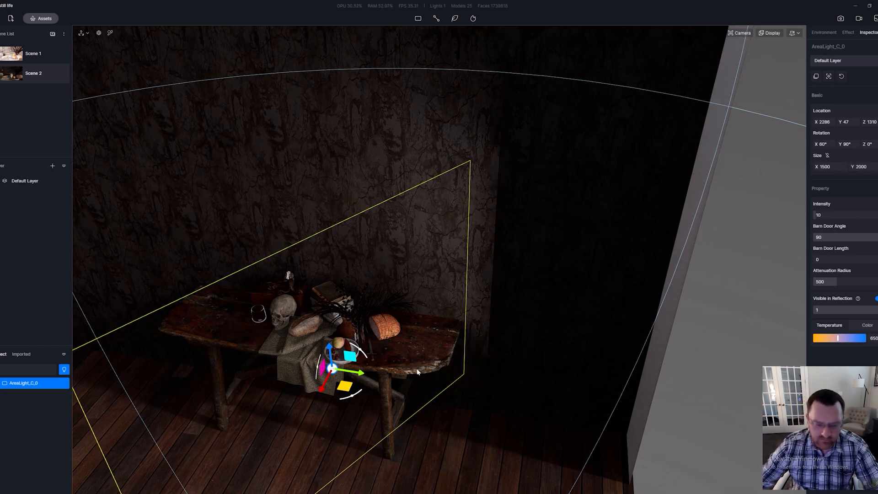
Step: Move the area light horizontally to about X 2409, Y 226, and check its effect on the still life up close
{"action": "left_click_drag", "start_coordinate": [341, 389], "coordinate": [386, 381]}
{"action": "right_click_drag", "start_coordinate": [385, 380], "coordinate": [467, 229]}
{"action": "key", "text": "w"}
{"action": "key", "text": "a"}
{"action": "key", "text": "q"}
{"action": "key", "text": "w"}
{"action": "key", "text": "w"}
{"action": "key", "text": "q"}
{"action": "key", "text": "w"}
{"action": "key", "text": "q"}
{"action": "key", "text": "w"}
{"action": "key", "text": "q"}
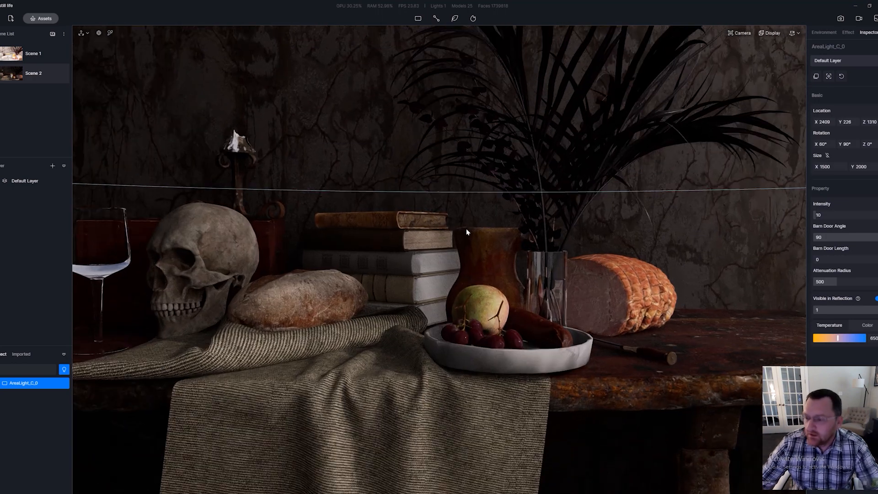
Step: Raise the area light's intensity and deselect the light
{"action": "left_click", "coordinate": [818, 215]}
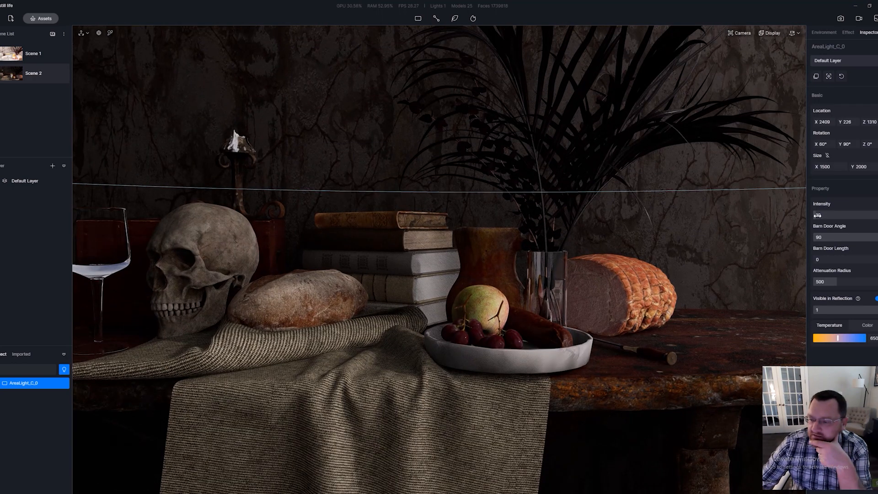
{"action": "key", "text": "Return"}
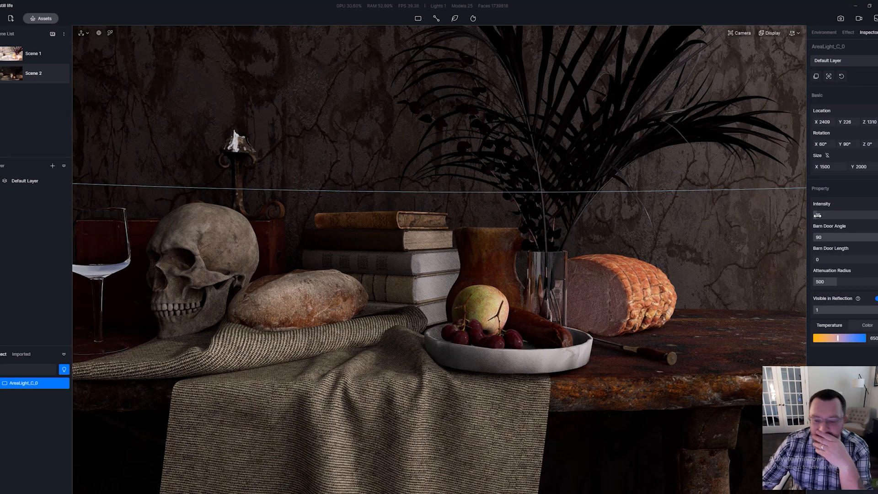
{"action": "key", "text": "Escape"}
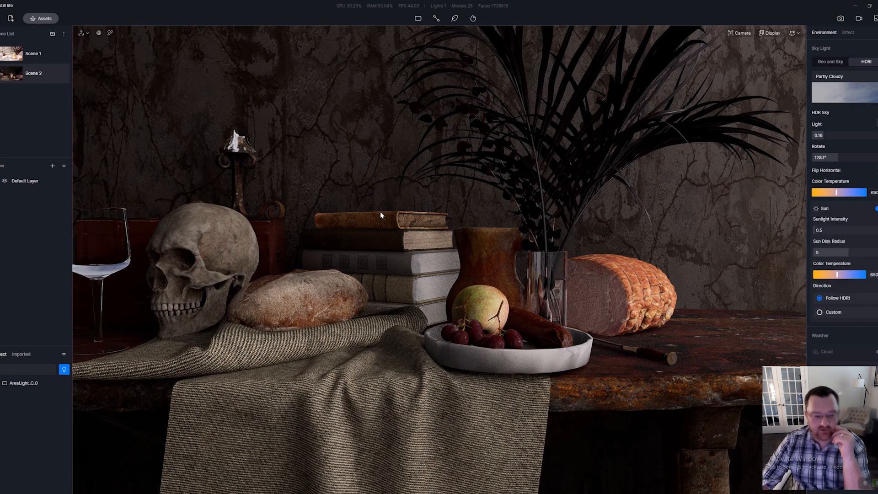
Step: Inspect the light and shadows on the still life from several distances and angles
{"action": "middle_click_drag", "start_coordinate": [407, 219], "coordinate": [463, 221]}
{"action": "scroll", "coordinate": [441, 223], "scroll_direction": "down", "scroll_amount": 3}
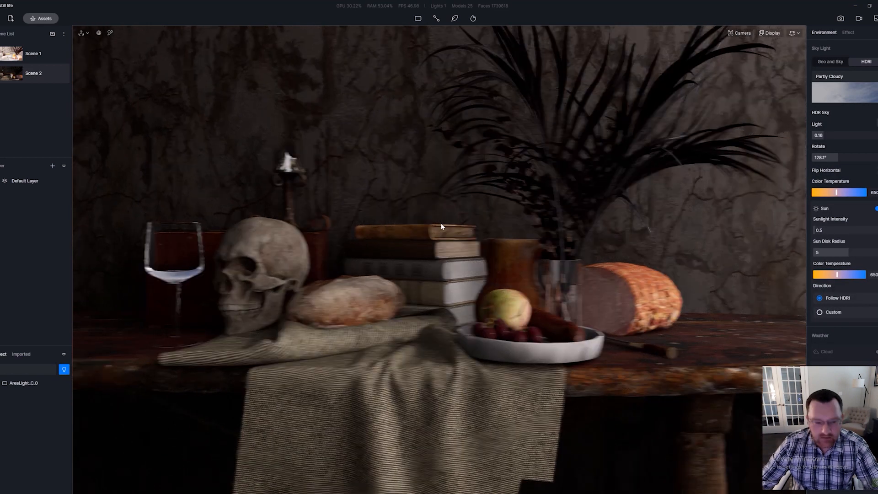
{"action": "scroll", "coordinate": [440, 223], "scroll_direction": "up", "scroll_amount": 1}
{"action": "scroll", "coordinate": [450, 223], "scroll_direction": "up", "scroll_amount": 1}
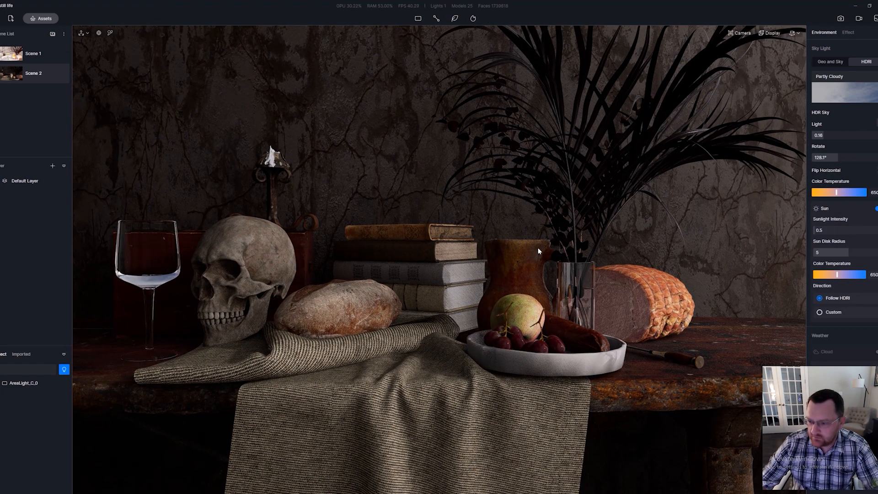
{"action": "right_click_drag", "start_coordinate": [538, 251], "coordinate": [277, 372]}
{"action": "right_click_drag", "start_coordinate": [384, 366], "coordinate": [608, 270]}
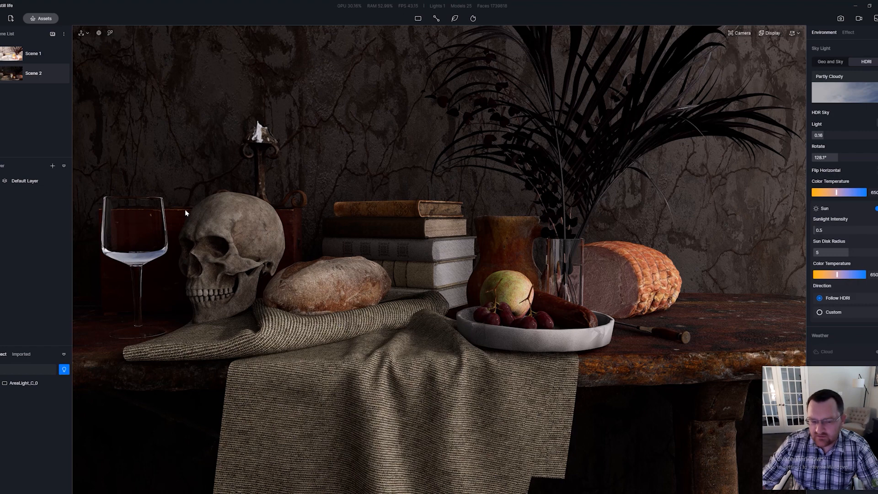
{"action": "key", "text": "s"}
{"action": "right_click_drag", "start_coordinate": [493, 274], "coordinate": [486, 351]}
Step: Place a second area light on the floor beyond the wine-glass end of the table
{"action": "key", "text": "1"}
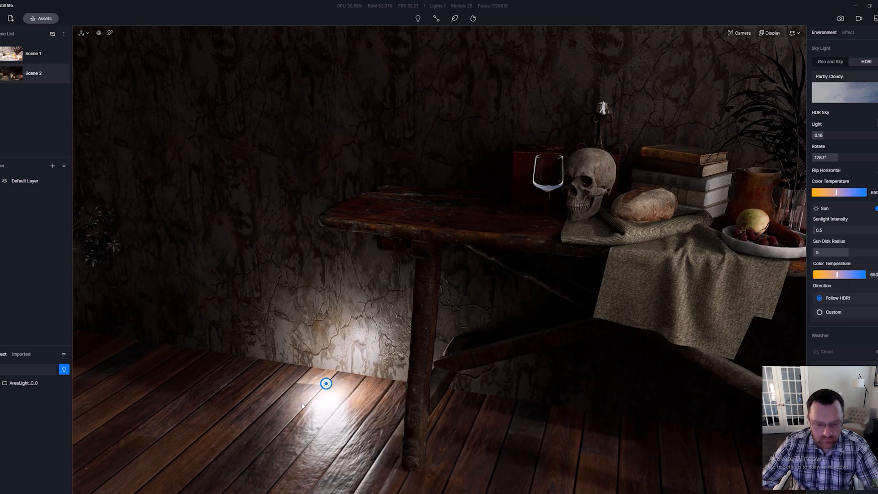
{"action": "key", "text": "2"}
{"action": "key", "text": "3"}
{"action": "key", "text": "s"}
{"action": "key", "text": "a"}
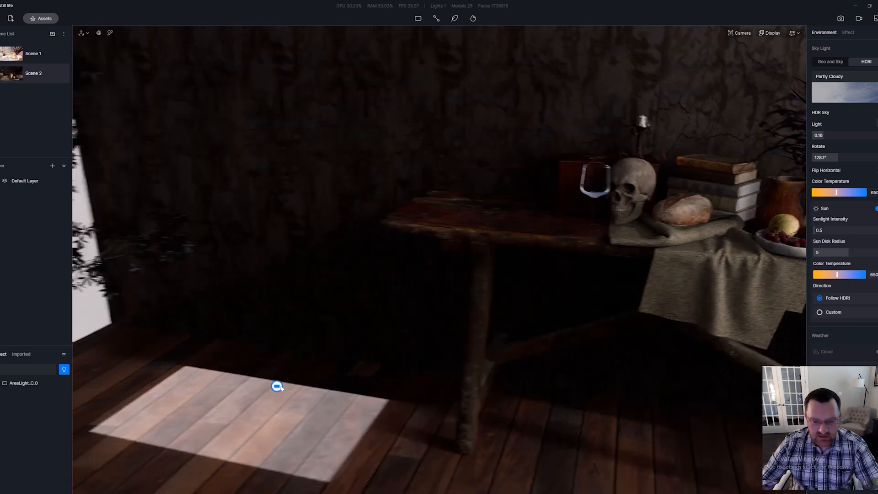
{"action": "left_click", "coordinate": [322, 378]}
Step: Raise the second area light to about Z 1076 and rotate it to about X 51°, Y 84°, Z 104°
{"action": "left_click_drag", "start_coordinate": [306, 368], "coordinate": [319, 464]}
{"action": "left_click_drag", "start_coordinate": [338, 400], "coordinate": [293, 372]}
{"action": "left_click_drag", "start_coordinate": [352, 357], "coordinate": [429, 152]}
{"action": "right_click_drag", "start_coordinate": [445, 178], "coordinate": [383, 209]}
{"action": "left_click_drag", "start_coordinate": [386, 208], "coordinate": [341, 238]}
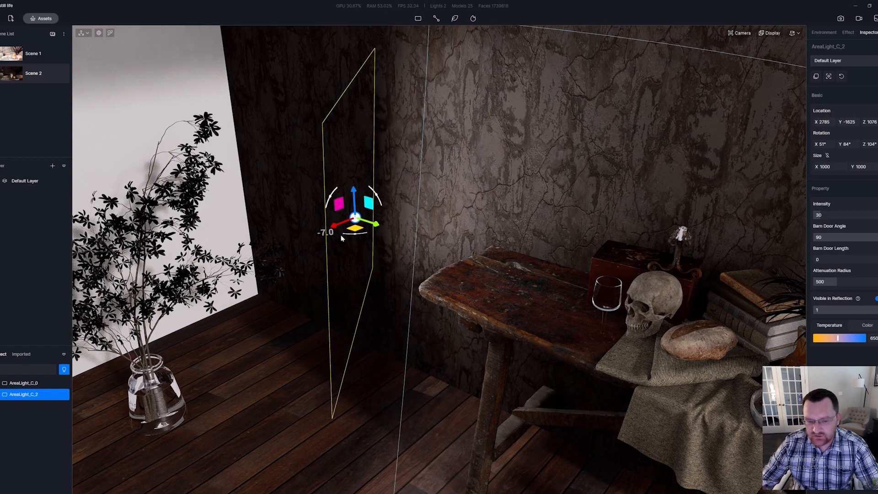
Step: Move the second area light to about X 2285, Y -1007, and turn it to about Z 80° toward the table
{"action": "right_click_drag", "start_coordinate": [538, 295], "coordinate": [471, 298]}
{"action": "key", "text": "s"}
{"action": "key", "text": "e"}
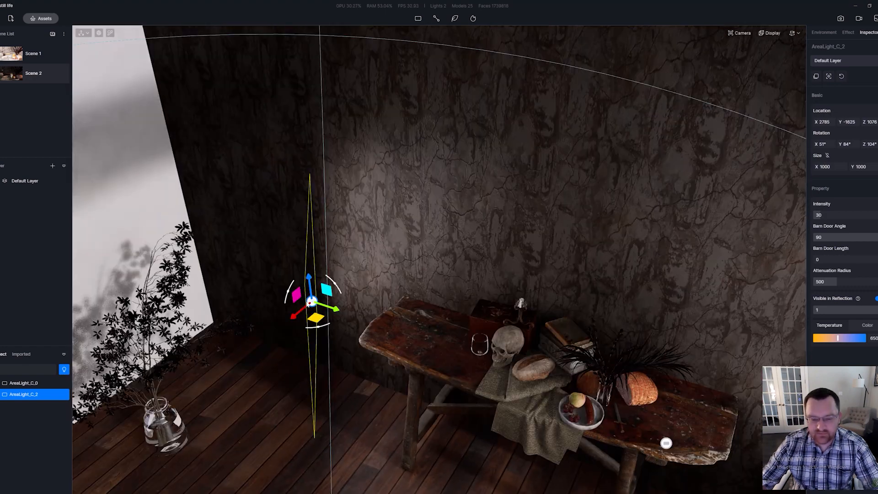
{"action": "left_click_drag", "start_coordinate": [317, 320], "coordinate": [374, 423]}
{"action": "key", "text": "s"}
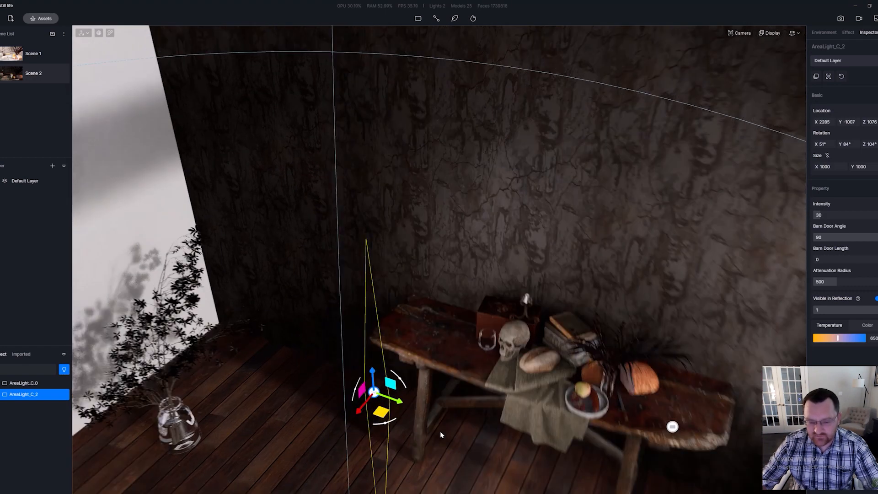
{"action": "right_click_drag", "start_coordinate": [439, 431], "coordinate": [465, 390]}
{"action": "left_click_drag", "start_coordinate": [479, 382], "coordinate": [502, 378]}
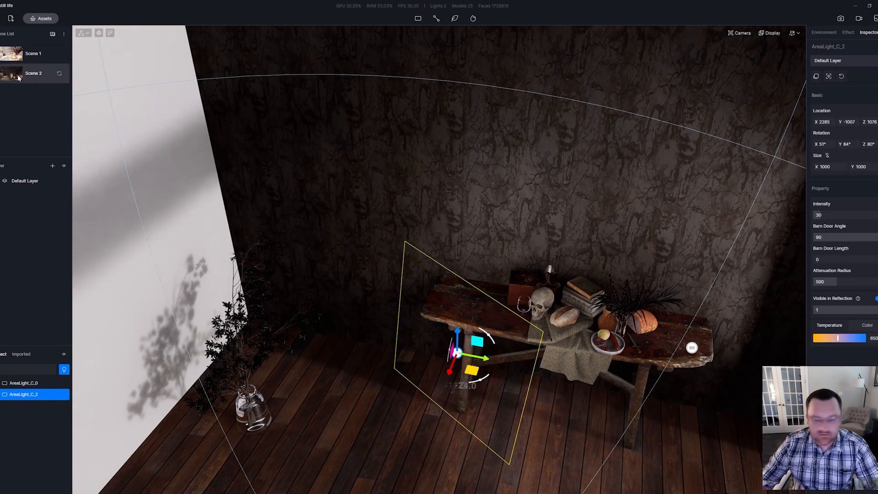
Step: Return to the saved Scene 2 and set the second area light's intensity to 2
{"action": "left_click", "coordinate": [18, 78]}
{"action": "left_click", "coordinate": [818, 216]}
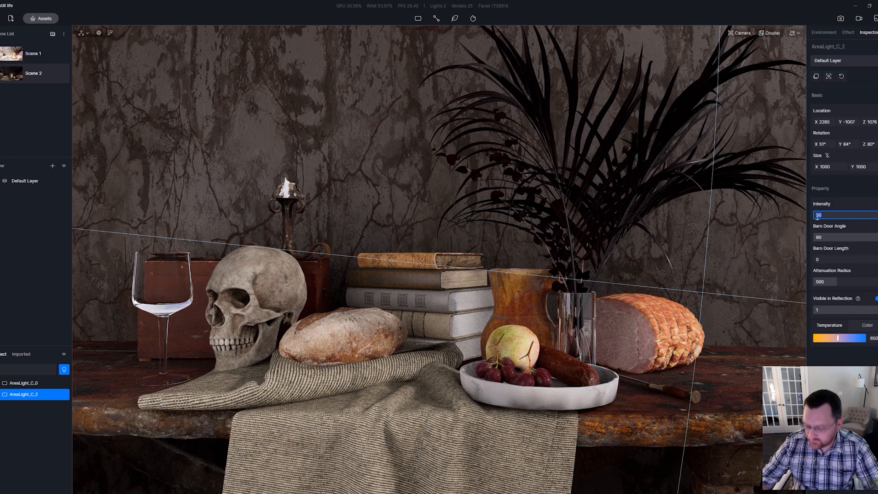
{"action": "key", "text": "Return"}
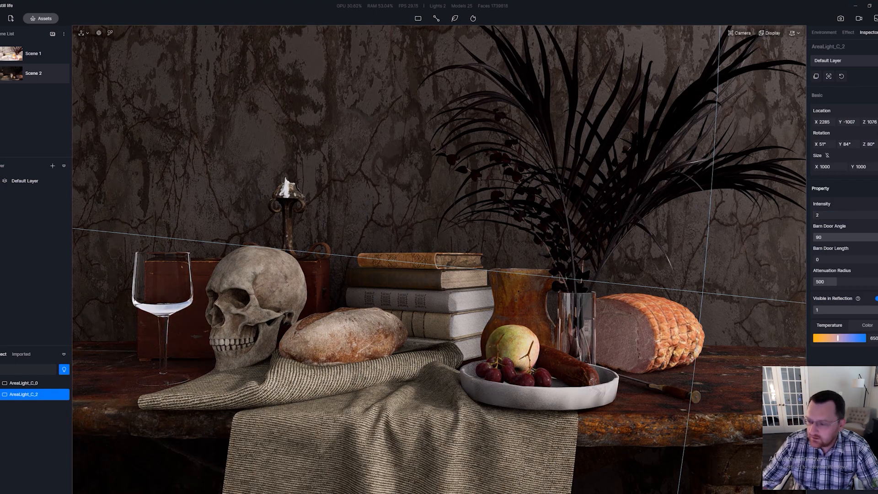
Step: Color the second area light pure red and raise its intensity to 141
{"action": "left_click", "coordinate": [854, 328]}
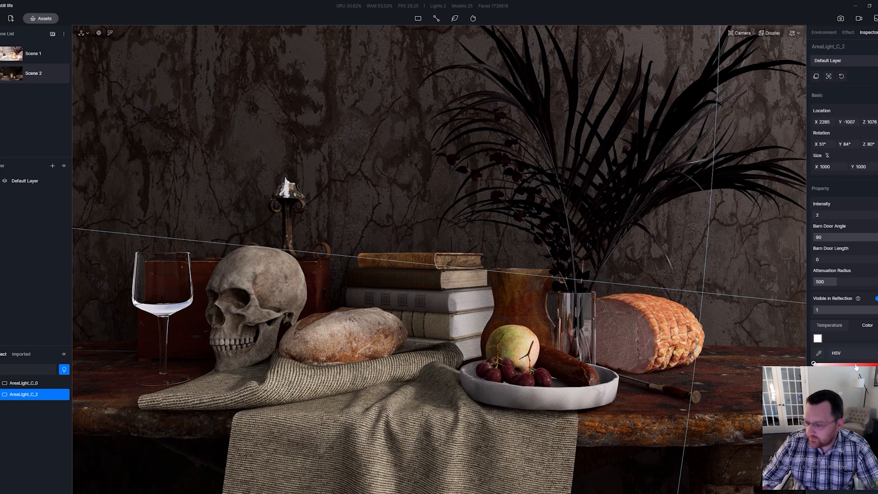
{"action": "left_click", "coordinate": [856, 365]}
{"action": "left_click", "coordinate": [821, 215]}
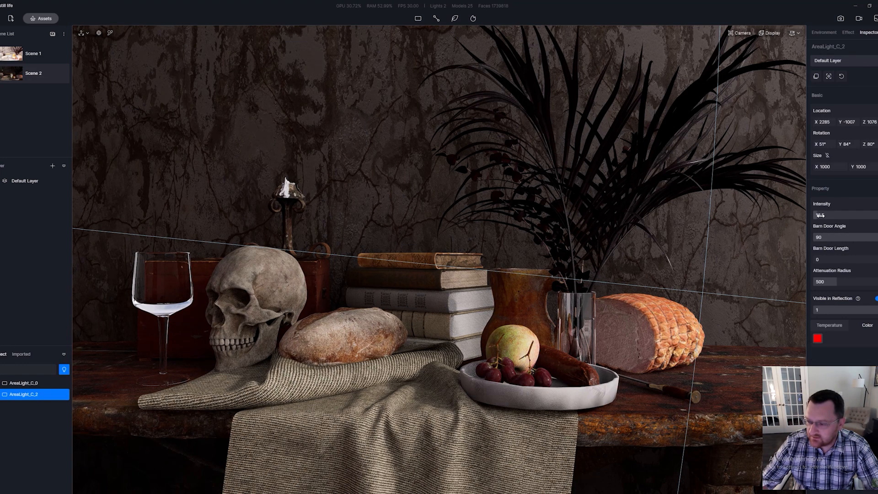
{"action": "left_click_drag", "start_coordinate": [821, 215], "coordinate": [846, 215]}
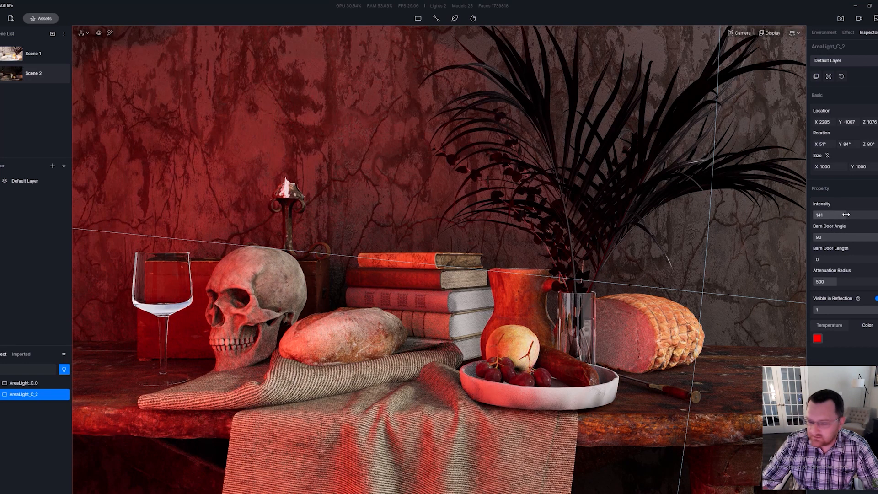
Step: Switch the first area light (AreaLight_C_0) from temperature to color mode and color it magenta, hex de01d6
{"action": "left_click", "coordinate": [16, 387]}
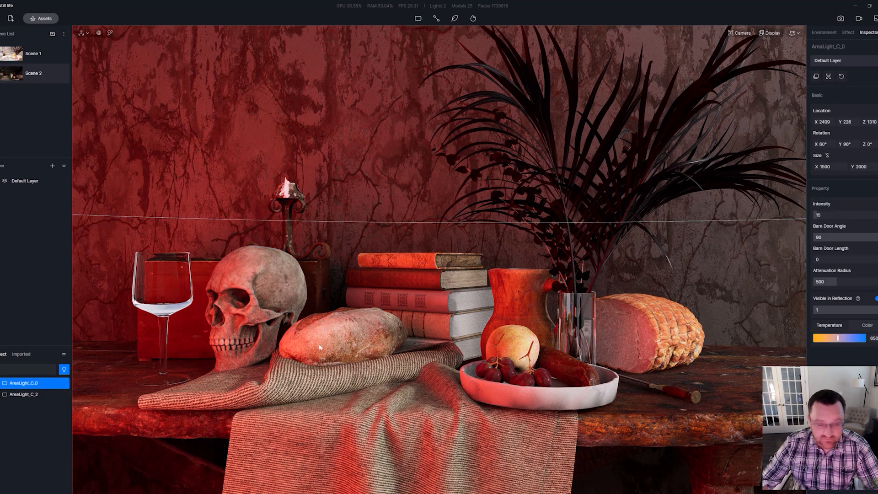
{"action": "left_click", "coordinate": [866, 325]}
{"action": "left_click", "coordinate": [817, 339]}
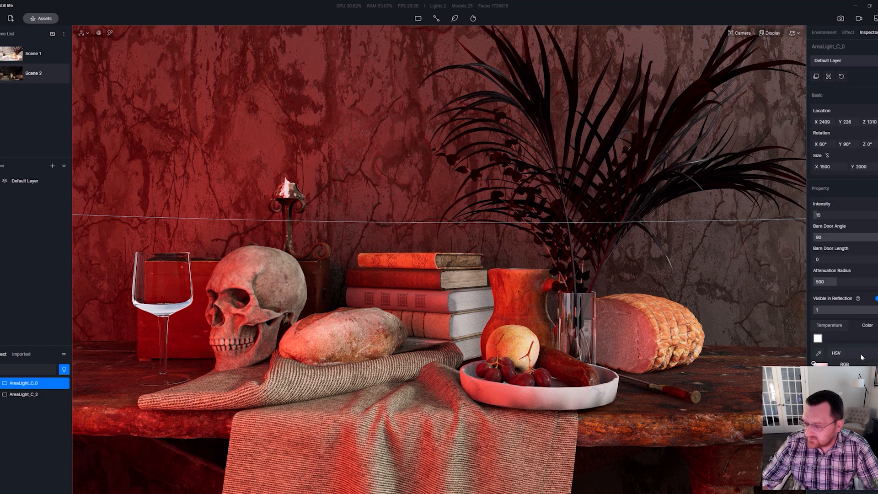
{"action": "left_click", "coordinate": [845, 364]}
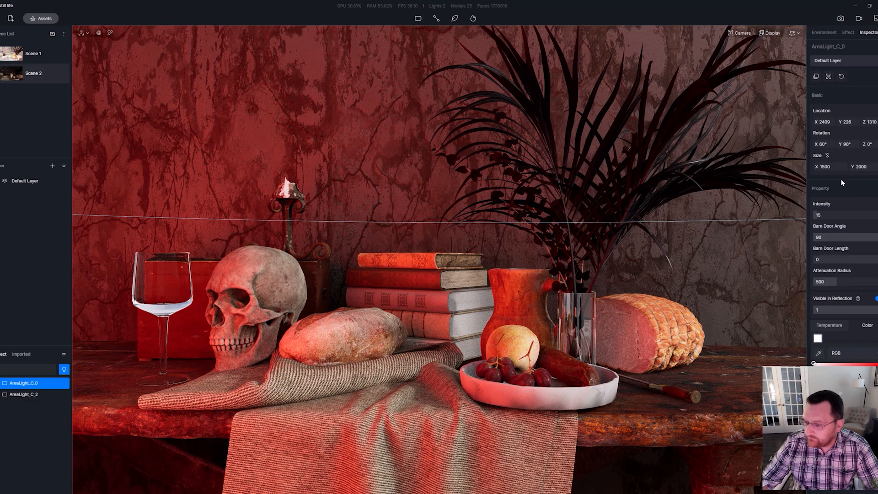
{"action": "left_click", "coordinate": [869, 5]}
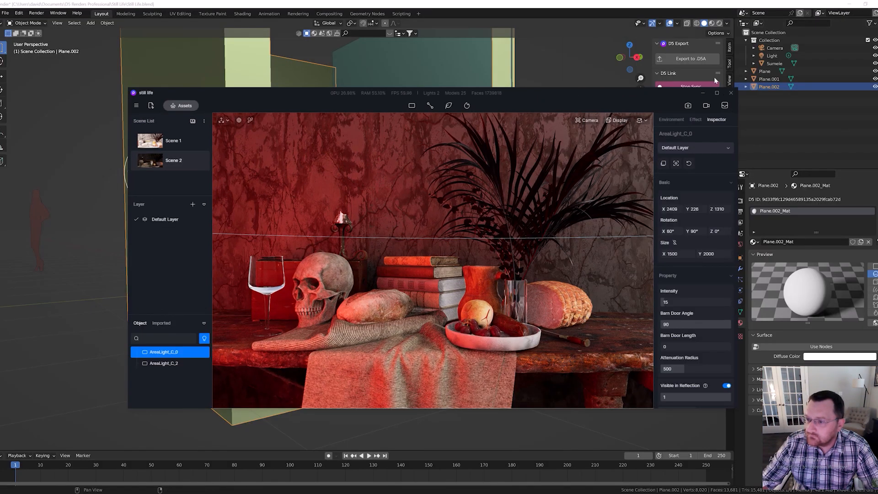
{"action": "scroll", "coordinate": [676, 379], "scroll_direction": "down", "scroll_amount": 2}
{"action": "left_click", "coordinate": [665, 382]}
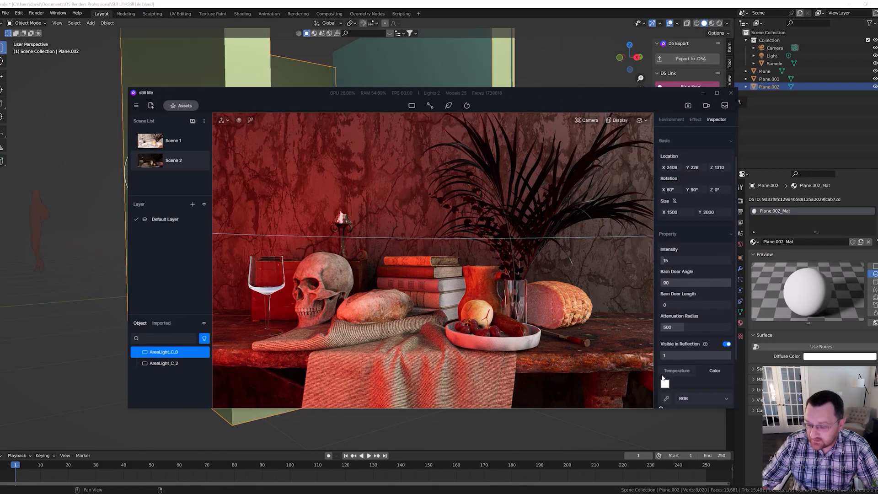
{"action": "left_click", "coordinate": [697, 398]}
{"action": "left_click", "coordinate": [693, 364]}
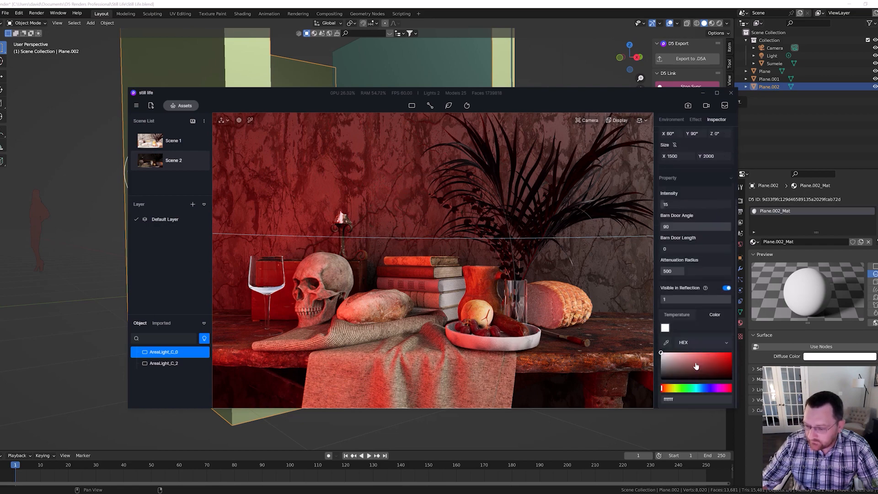
{"action": "left_click", "coordinate": [719, 389]}
{"action": "left_click_drag", "start_coordinate": [698, 359], "coordinate": [732, 355]}
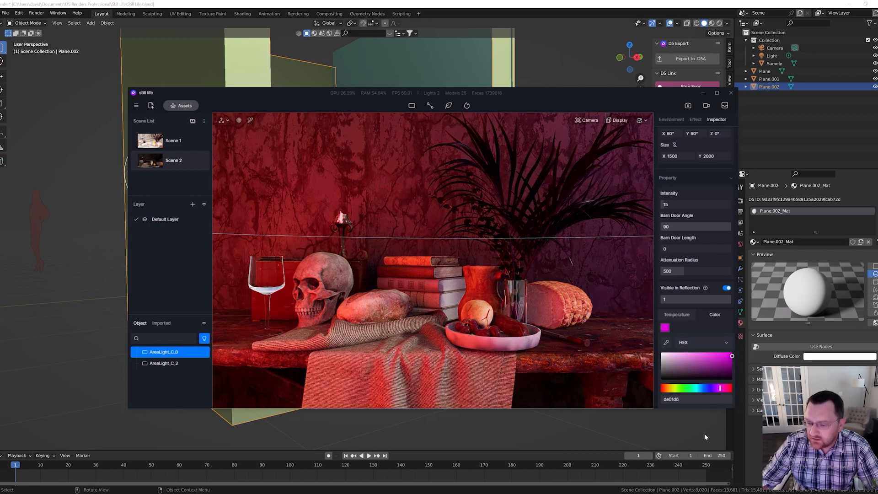
{"action": "left_click", "coordinate": [718, 93]}
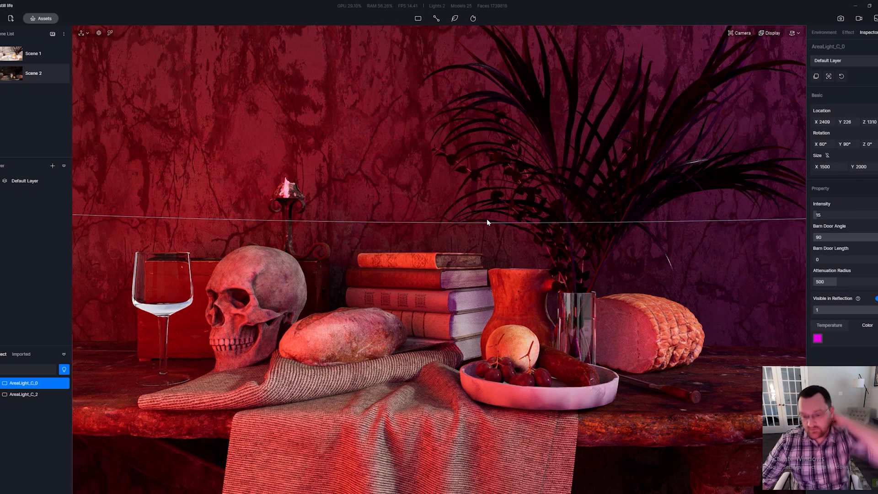
Step: Hide the second area light and return the first one to temperature mode at about 7200 K
{"action": "left_click", "coordinate": [64, 394]}
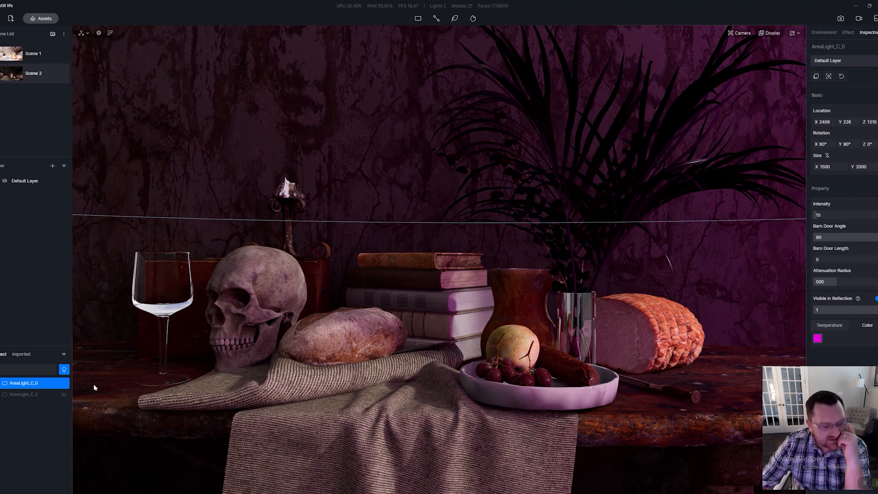
{"action": "left_click", "coordinate": [817, 329]}
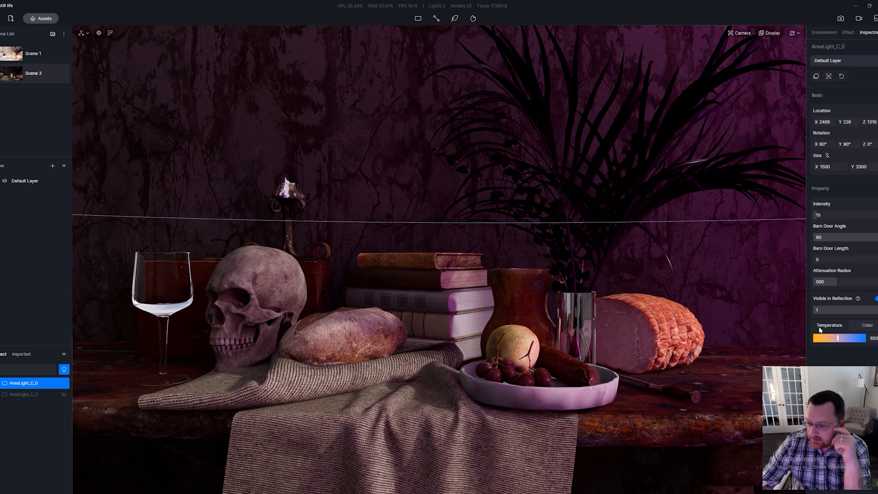
{"action": "left_click", "coordinate": [840, 339]}
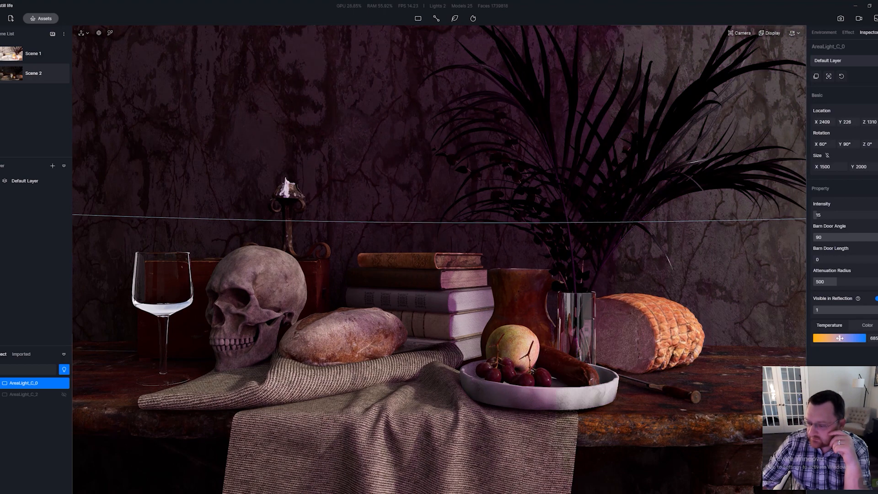
{"action": "left_click_drag", "start_coordinate": [840, 337], "coordinate": [842, 338]}
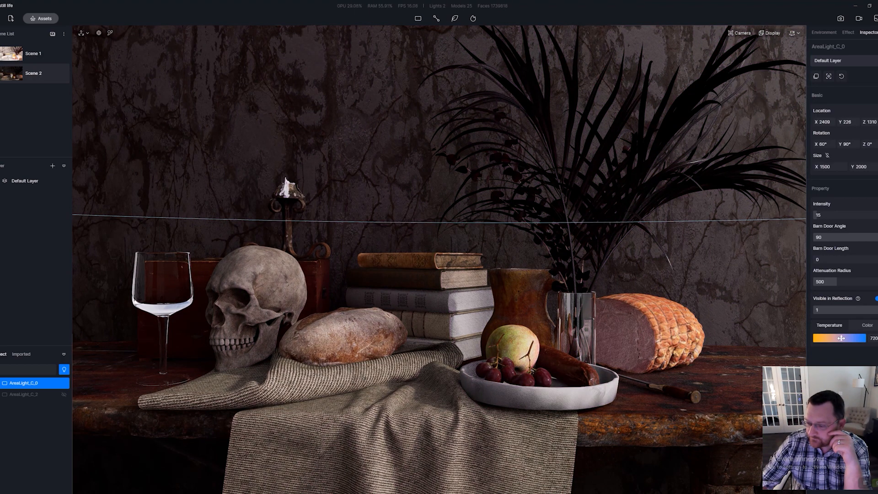
Step: Show the second area light again and set its intensity to 12
{"action": "left_click", "coordinate": [27, 394]}
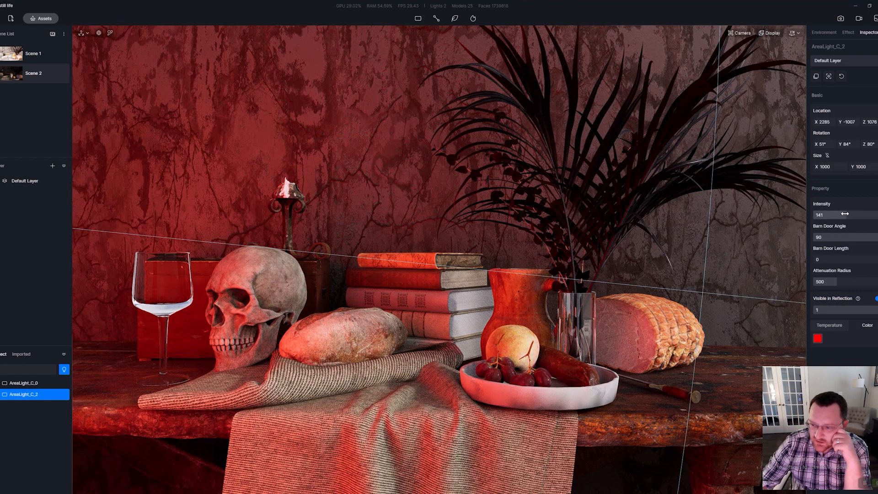
{"action": "left_click_drag", "start_coordinate": [845, 212], "coordinate": [818, 214]}
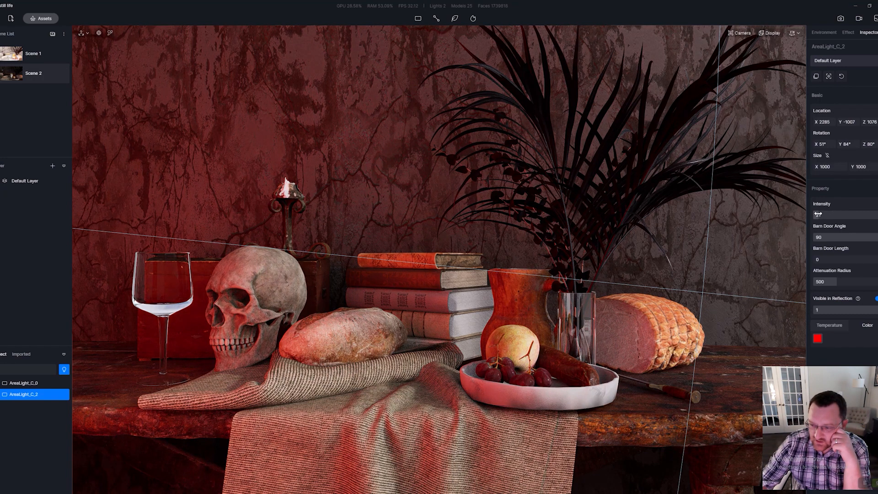
{"action": "left_click", "coordinate": [818, 214]}
{"action": "type", "text": "12"}
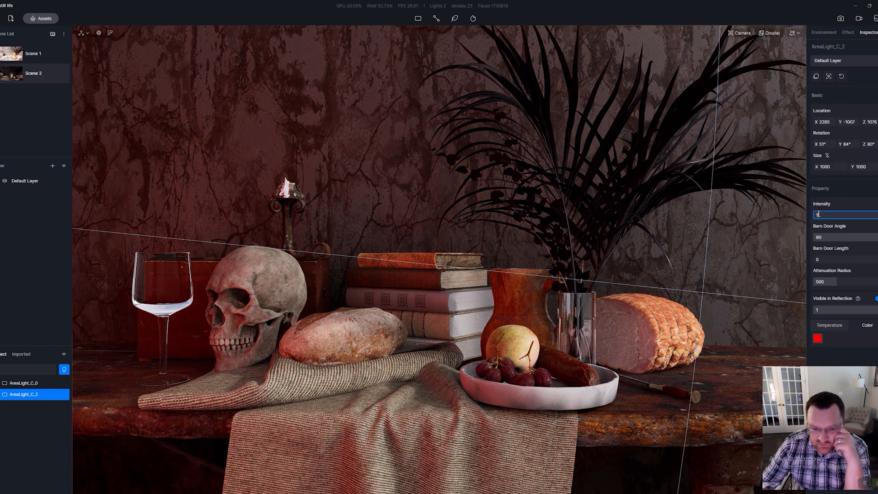
{"action": "key", "text": "Return"}
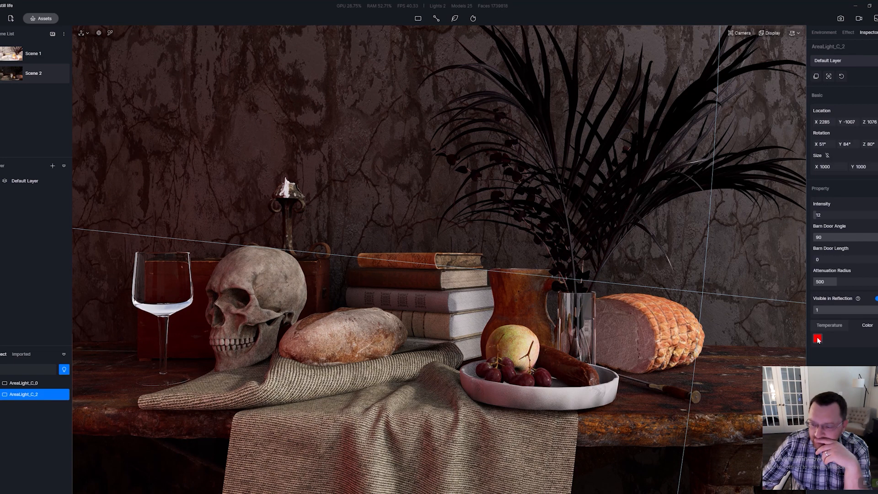
Step: Give the second area light a warm temperature of about 3600 K and list all scene objects instead of only lights
{"action": "left_click", "coordinate": [814, 322]}
{"action": "left_click_drag", "start_coordinate": [837, 338], "coordinate": [824, 338]}
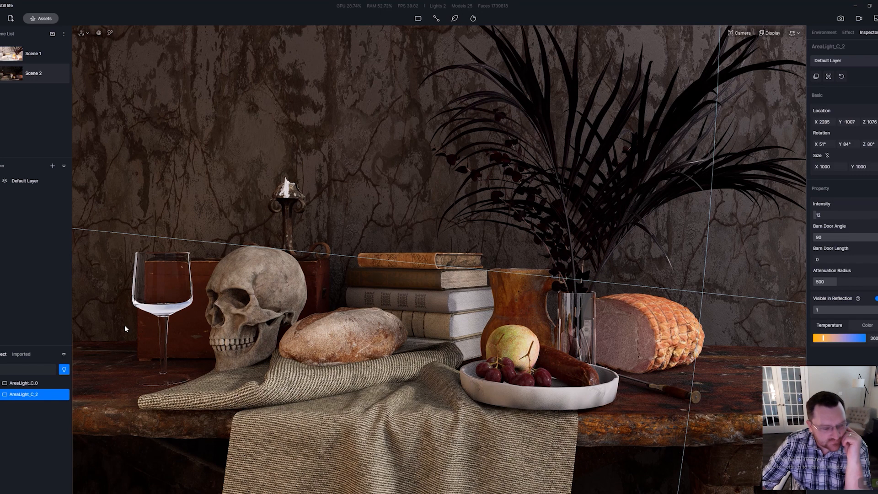
{"action": "left_click", "coordinate": [64, 369]}
{"action": "left_click", "coordinate": [87, 382]}
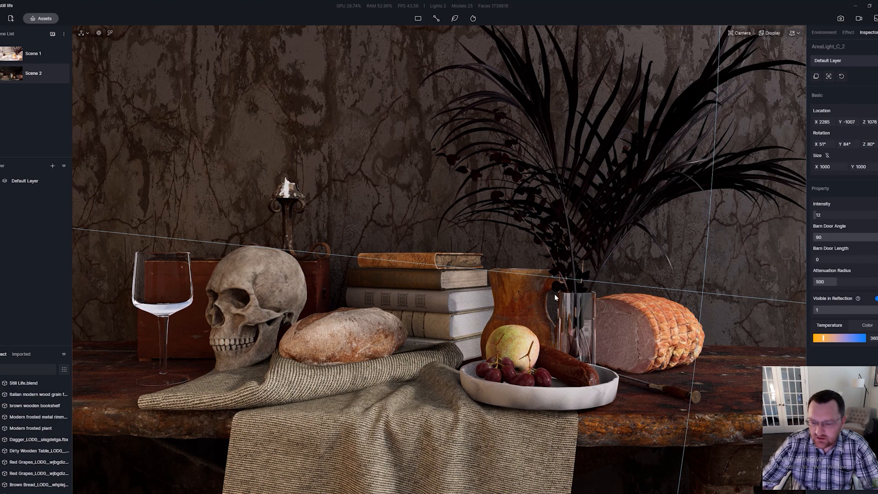
Step: Try a spot light in front of the table raised to about Z 1869, delete it, and return to the saved Scene 2
{"action": "scroll", "coordinate": [573, 294], "scroll_direction": "down", "scroll_amount": 10}
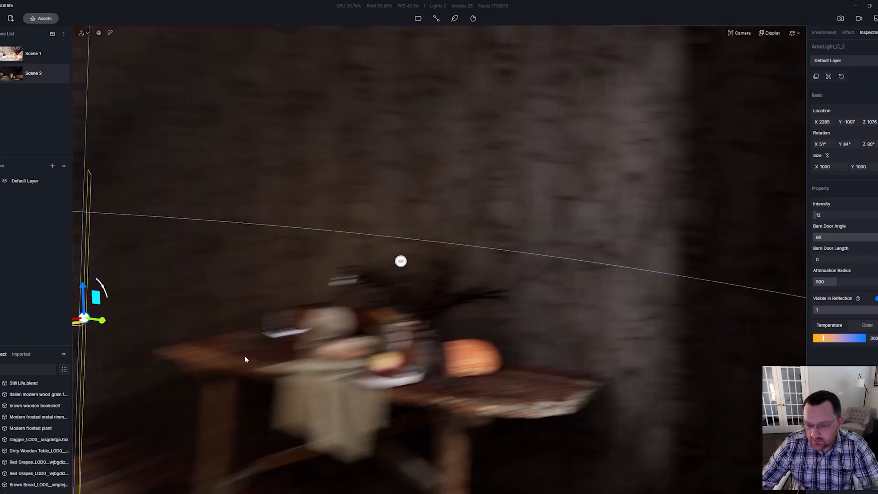
{"action": "right_click_drag", "start_coordinate": [245, 358], "coordinate": [563, 348]}
{"action": "scroll", "coordinate": [563, 348], "scroll_direction": "down", "scroll_amount": 4}
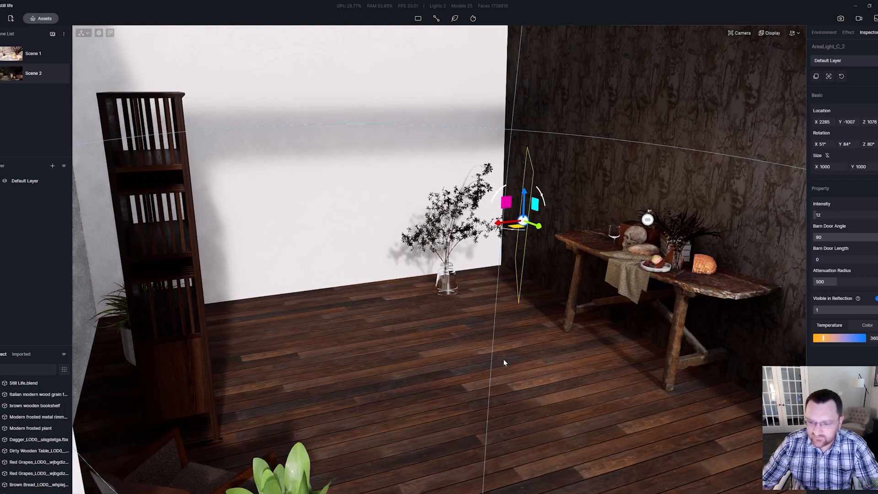
{"action": "key", "text": "1"}
{"action": "key", "text": "2"}
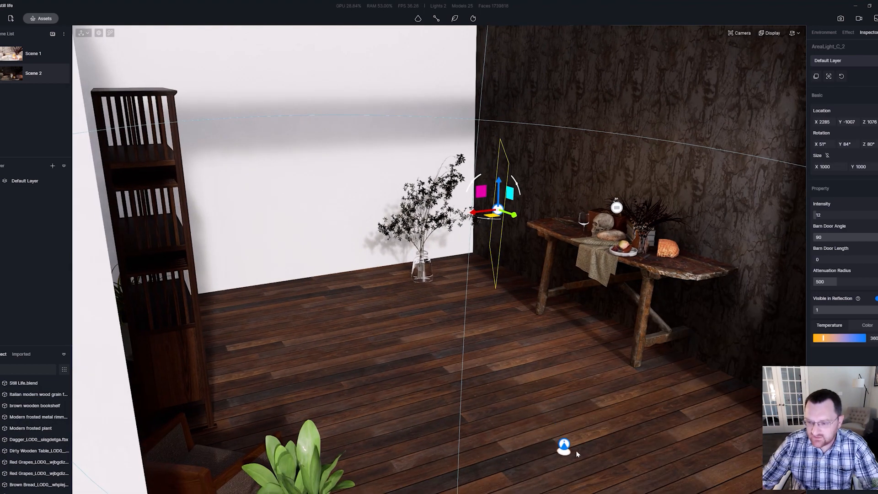
{"action": "left_click", "coordinate": [574, 453]}
{"action": "left_click_drag", "start_coordinate": [567, 421], "coordinate": [588, 104]}
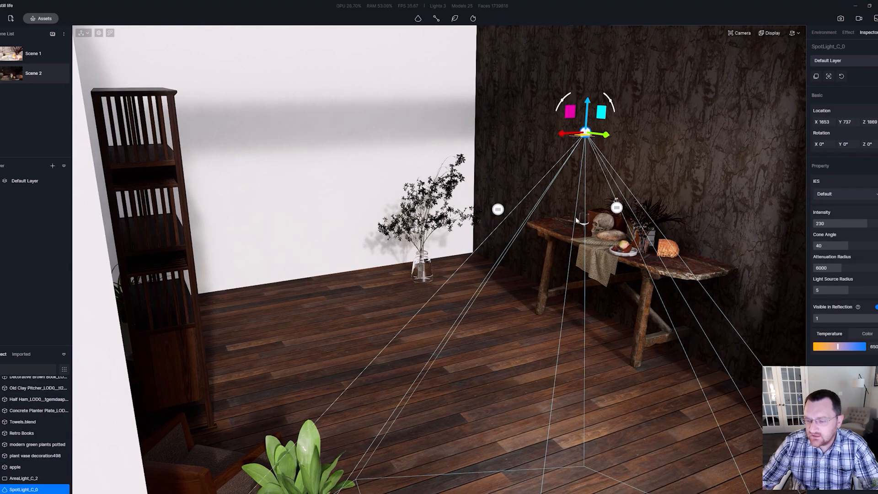
{"action": "key", "text": "e"}
{"action": "right_click_drag", "start_coordinate": [604, 197], "coordinate": [625, 191]}
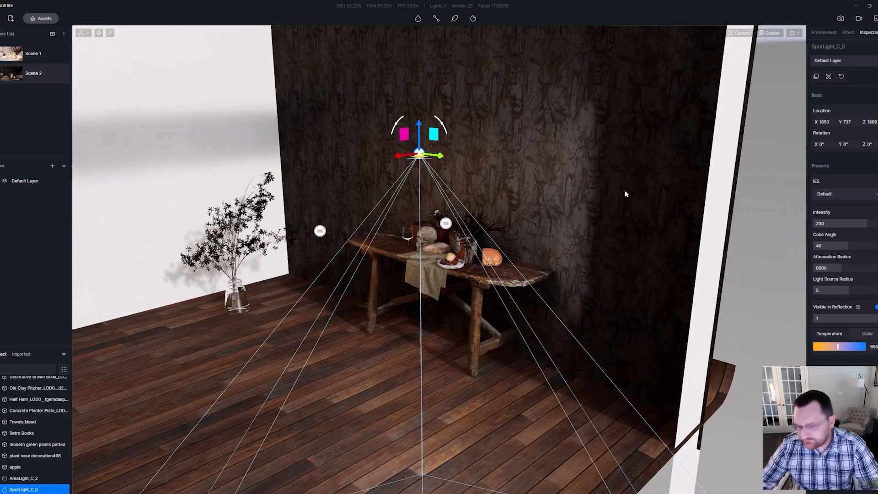
{"action": "key", "text": "Delete"}
{"action": "left_click", "coordinate": [4, 72]}
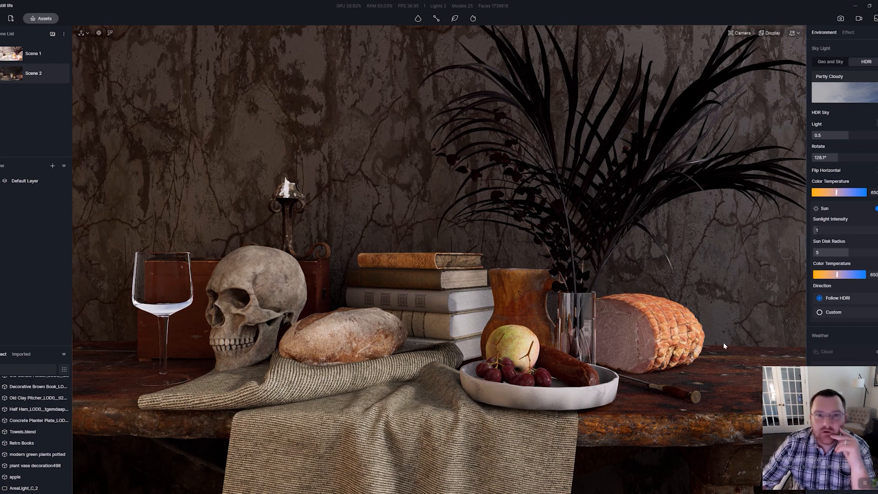
{"action": "left_click", "coordinate": [645, 217]}
{"action": "left_click", "coordinate": [630, 210]}
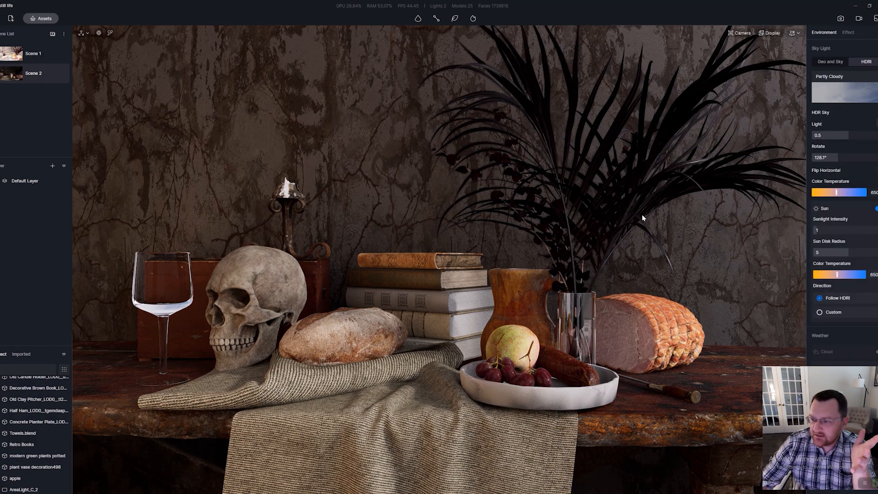
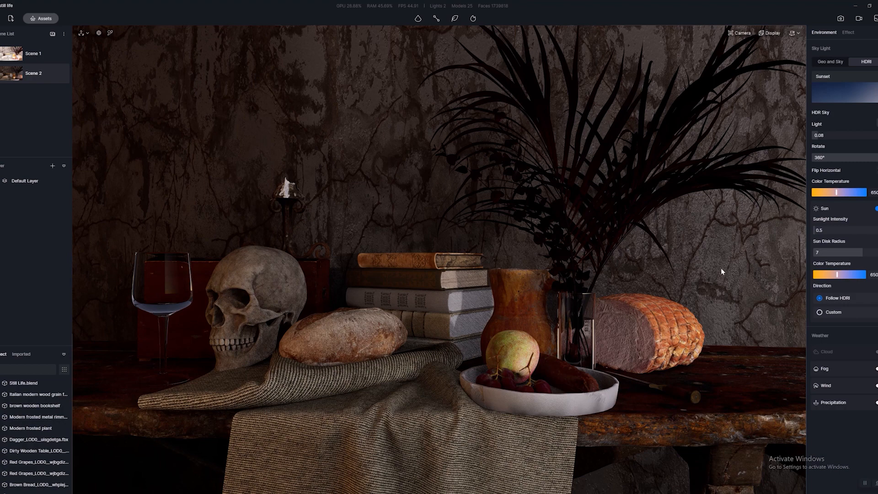
Step: Select the leafy plant in the glass vase and open the base color of its leaf material
{"action": "left_click", "coordinate": [643, 212]}
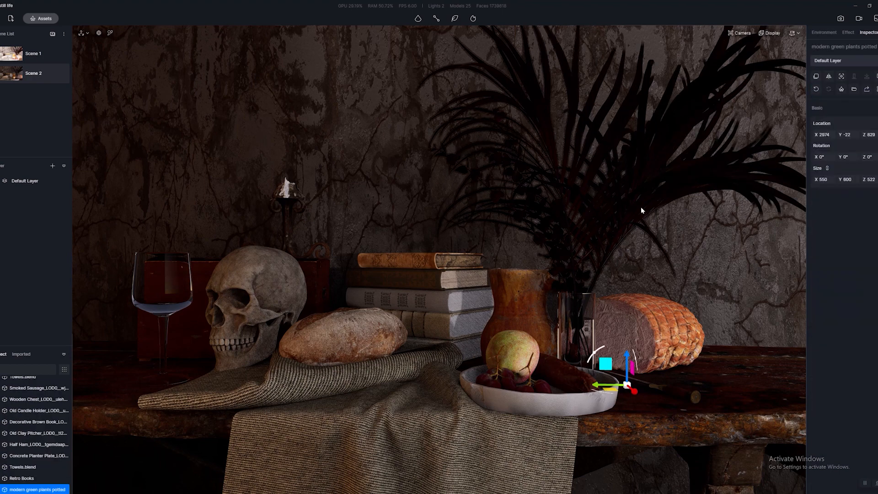
{"action": "key", "text": "Escape"}
{"action": "left_click", "coordinate": [672, 124]}
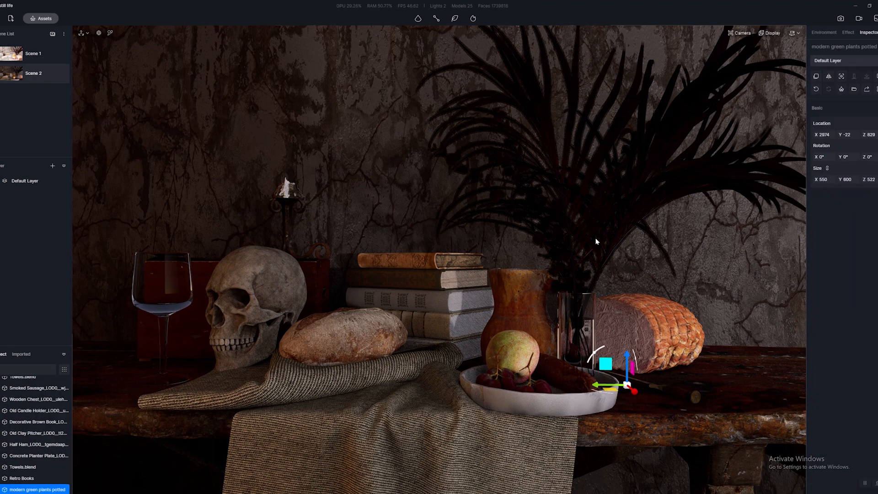
{"action": "double_click", "coordinate": [619, 228]}
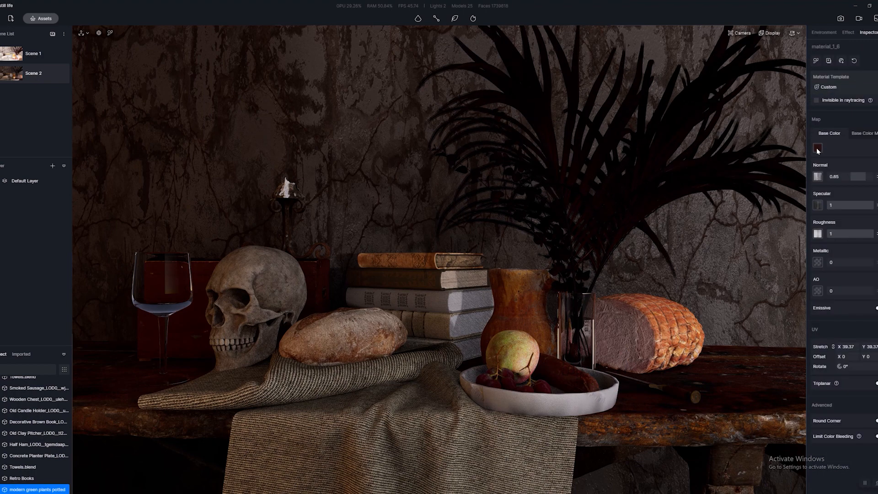
{"action": "left_click", "coordinate": [817, 149]}
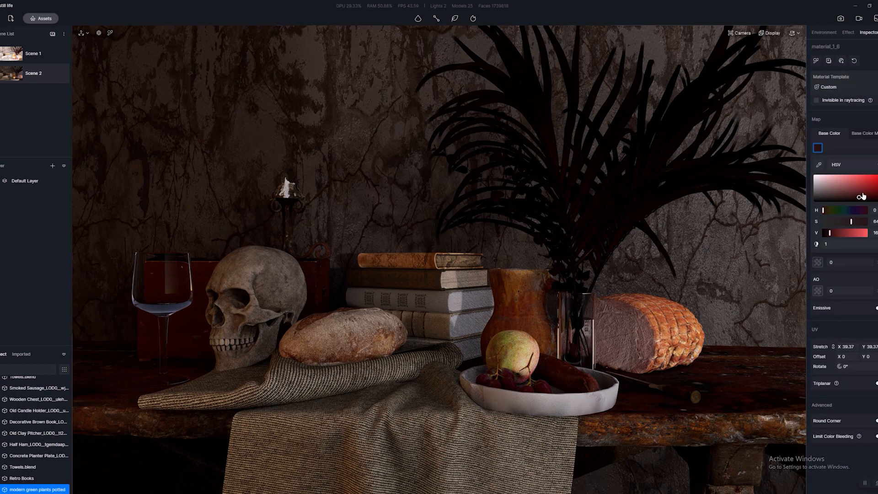
Step: Try the Desert3, Modern Dystopian Action, Vibrance C and Desaturate LUTs on the scene, and turn the LUT effect off again
{"action": "left_click", "coordinate": [823, 31]}
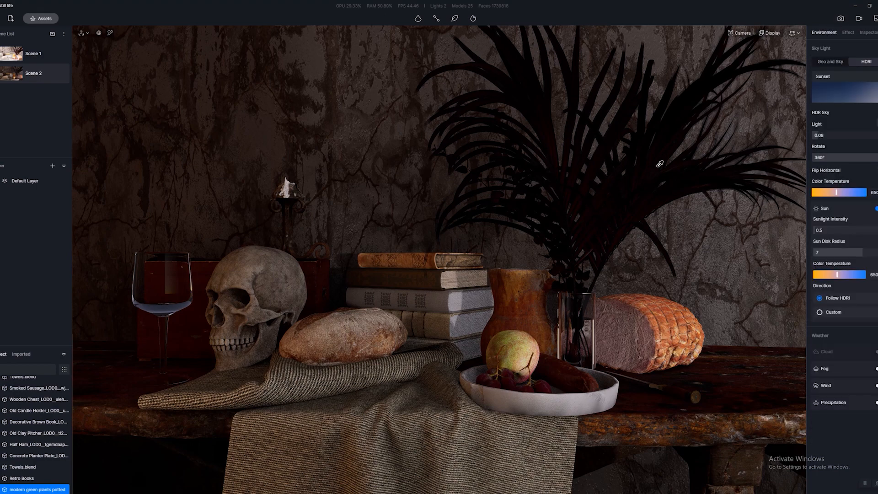
{"action": "left_click", "coordinate": [848, 33]}
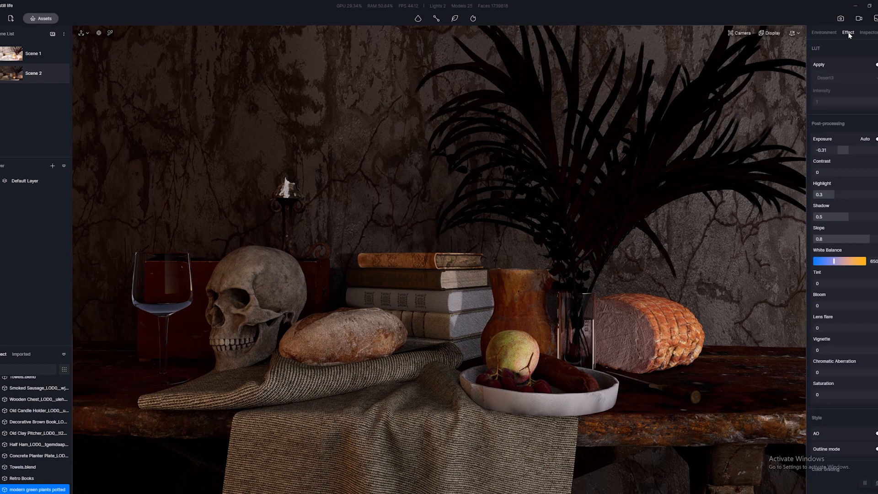
{"action": "left_click", "coordinate": [875, 65]}
{"action": "left_click", "coordinate": [846, 79]}
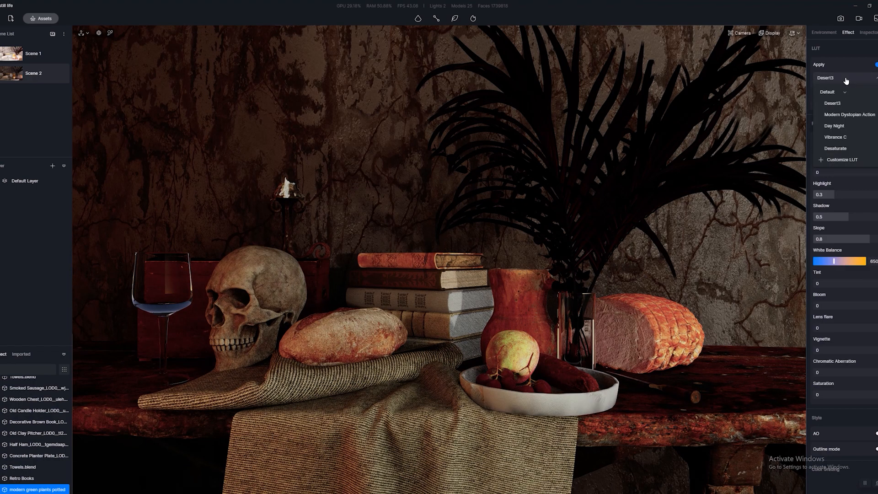
{"action": "left_click", "coordinate": [831, 106]}
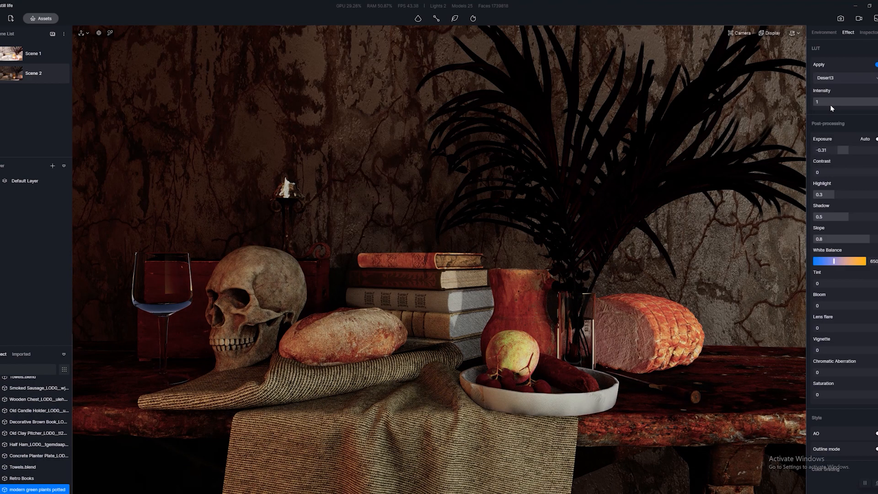
{"action": "left_click", "coordinate": [841, 78]}
{"action": "left_click", "coordinate": [832, 116]}
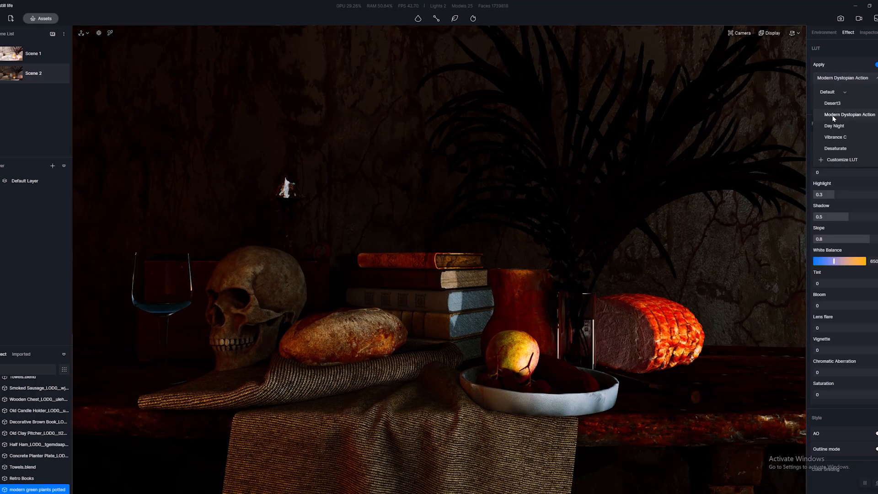
{"action": "left_click", "coordinate": [835, 137]}
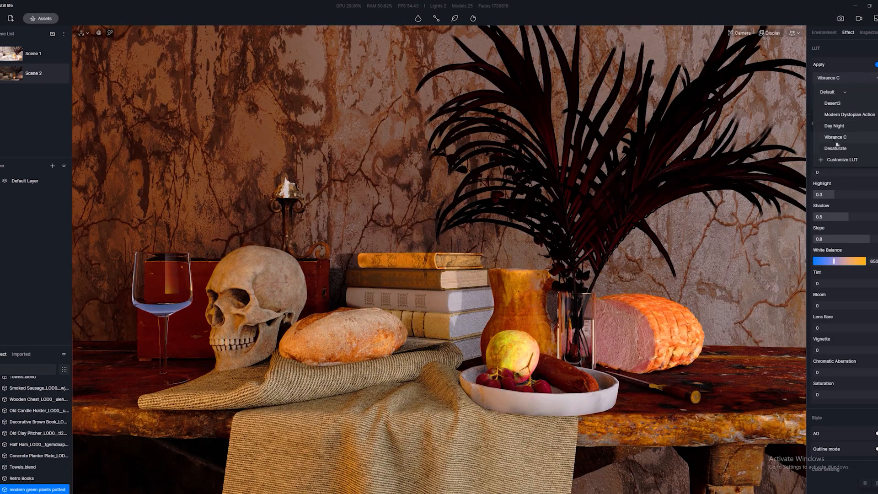
{"action": "left_click", "coordinate": [836, 148]}
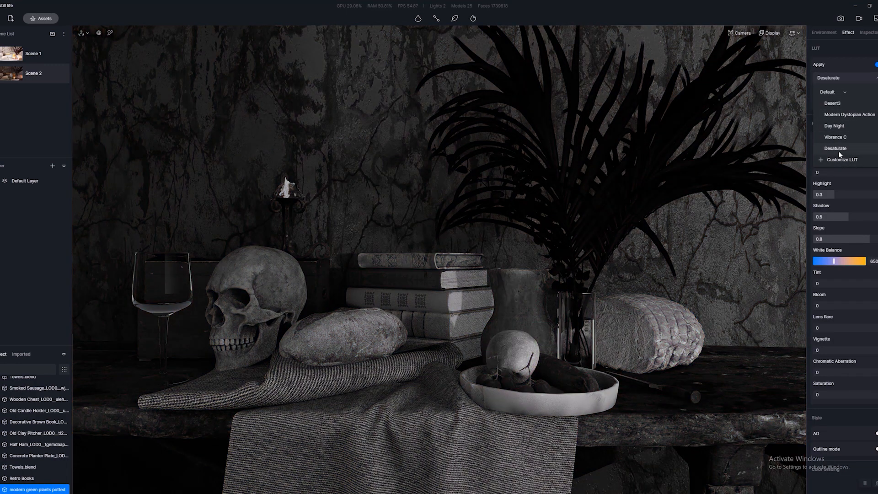
{"action": "left_click", "coordinate": [833, 103]}
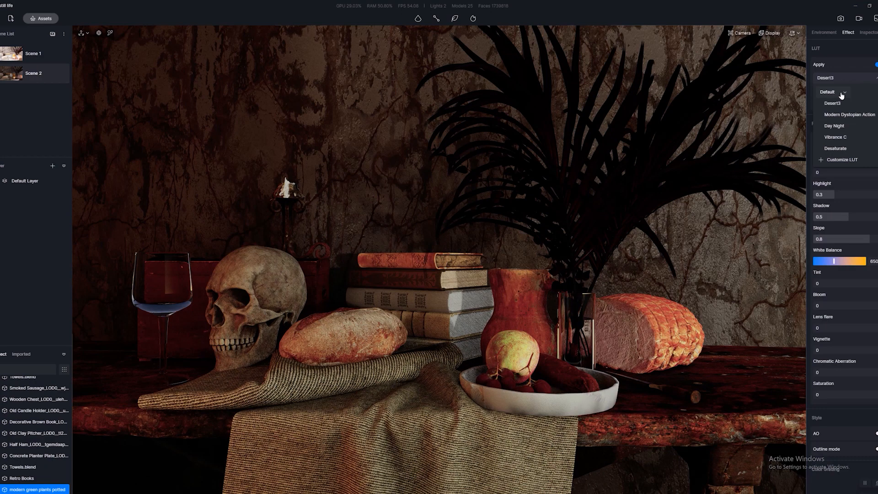
{"action": "left_click", "coordinate": [875, 64]}
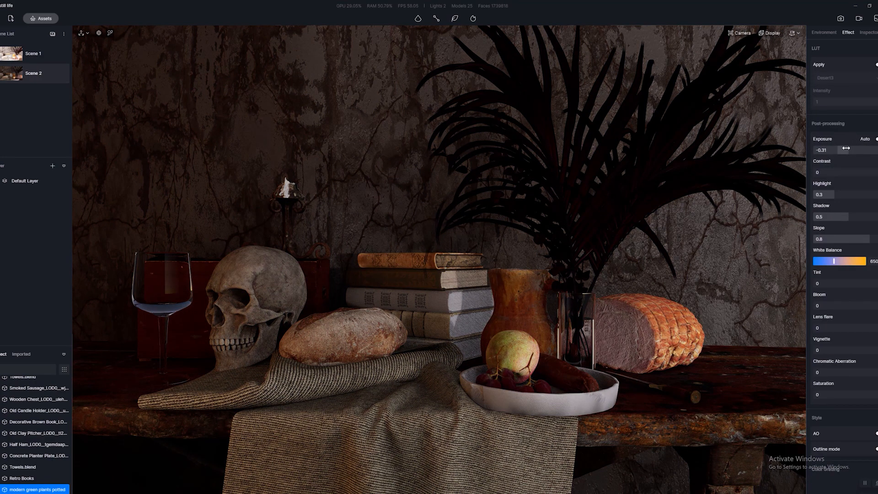
Step: Fine-tune the scene's post-processing exposure to -0.29
{"action": "left_click", "coordinate": [846, 150]}
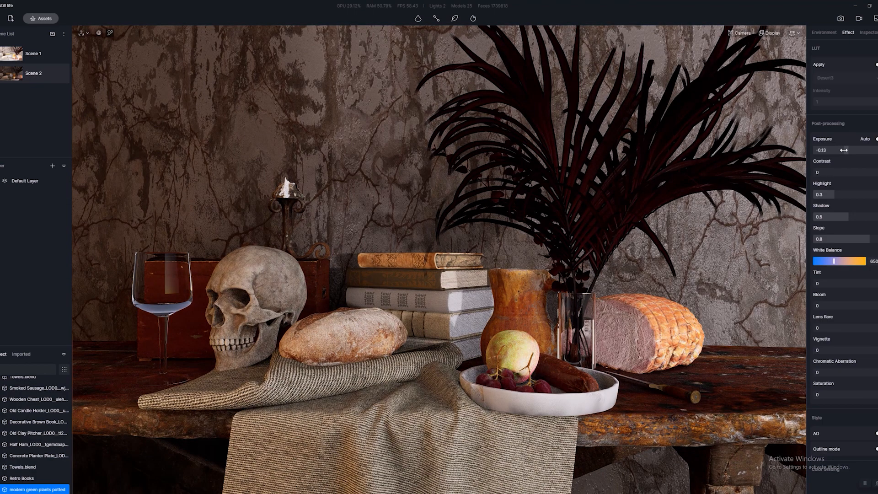
{"action": "left_click_drag", "start_coordinate": [841, 149], "coordinate": [834, 150]}
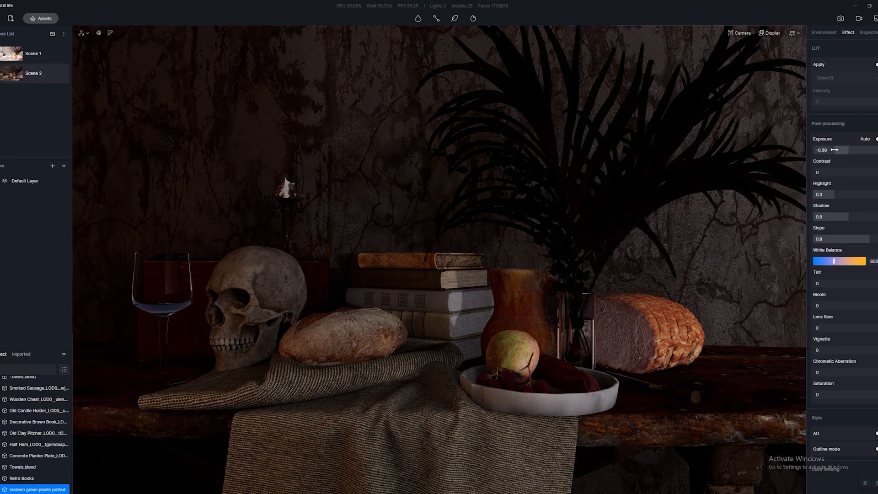
{"action": "left_click_drag", "start_coordinate": [835, 150], "coordinate": [838, 150]}
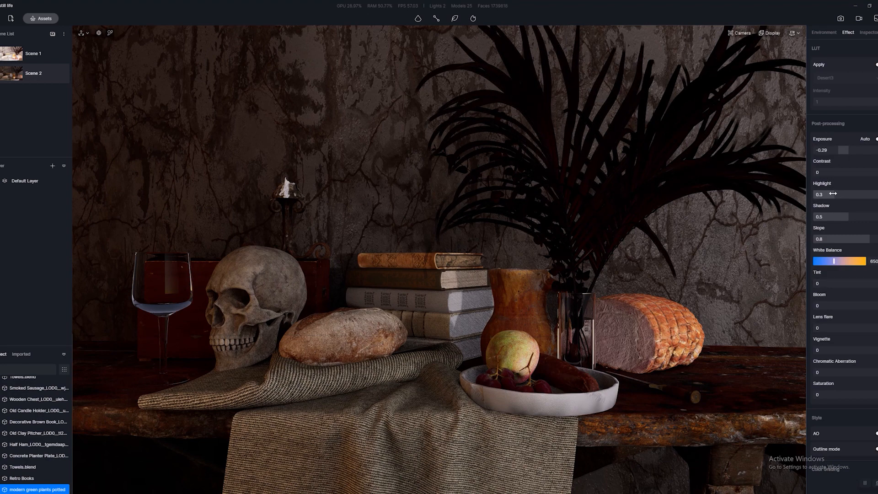
Step: Set the post-processing highlight to 1 and the shadow to 0.55, keeping bloom and vignette at 0
{"action": "left_click_drag", "start_coordinate": [833, 194], "coordinate": [840, 195]}
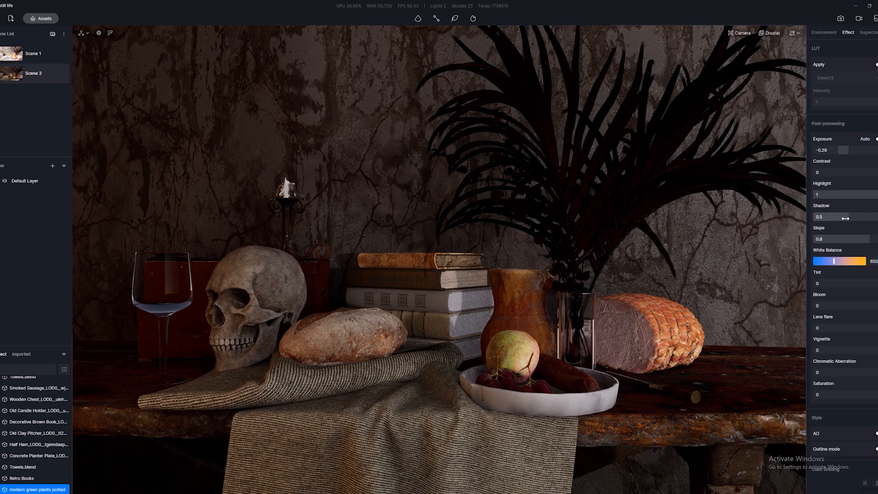
{"action": "mouse_move", "coordinate": [845, 219]}
{"action": "left_mouse_down"}
{"action": "mouse_move", "coordinate": [837, 219]}
{"action": "mouse_move", "coordinate": [853, 218]}
{"action": "left_mouse_up"}
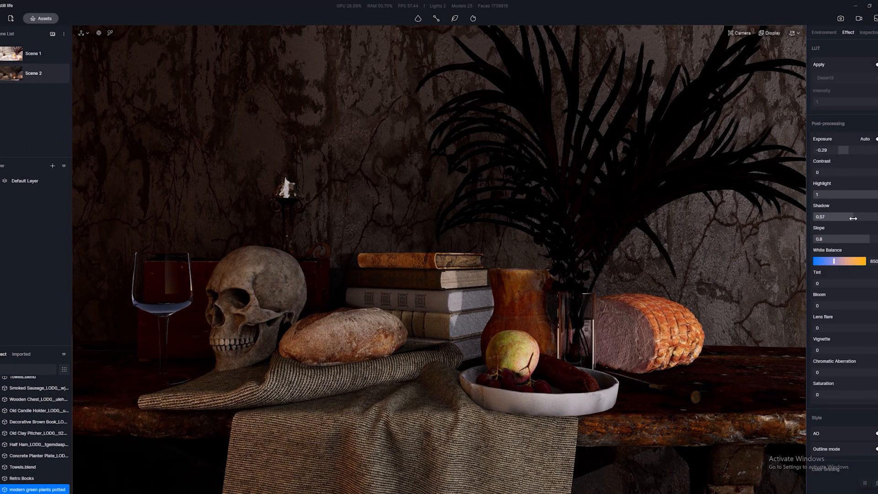
{"action": "double_click", "coordinate": [853, 218]}
{"action": "type", "text": "0"}
{"action": "key", "text": "Return"}
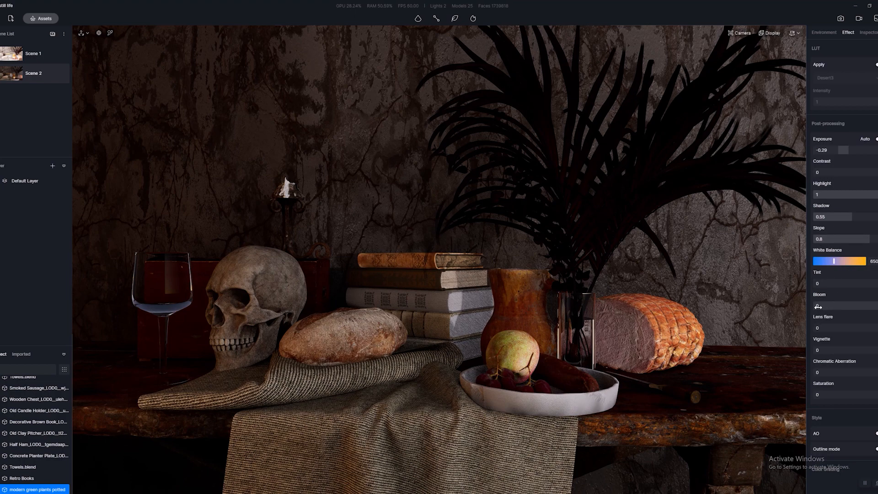
{"action": "mouse_move", "coordinate": [818, 307]}
{"action": "left_mouse_down"}
{"action": "mouse_move", "coordinate": [855, 307]}
{"action": "mouse_move", "coordinate": [813, 308]}
{"action": "left_mouse_up"}
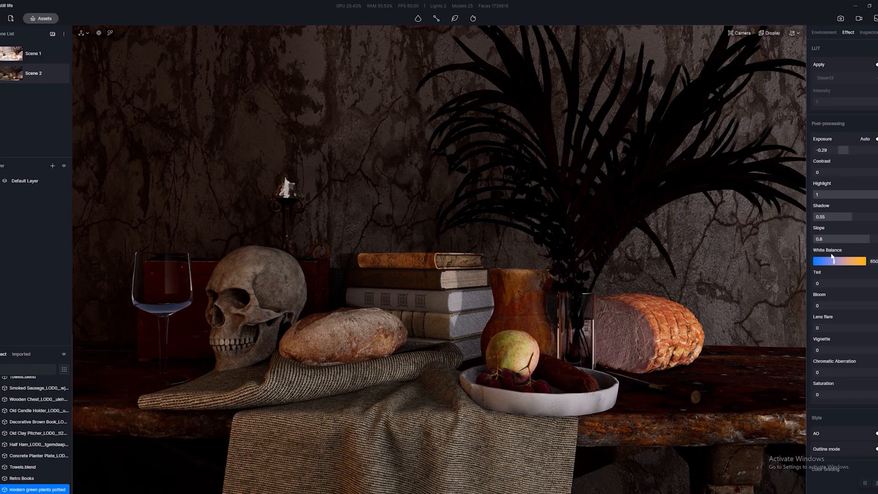
{"action": "mouse_move", "coordinate": [818, 349]}
{"action": "left_mouse_down"}
{"action": "mouse_move", "coordinate": [877, 349]}
{"action": "mouse_move", "coordinate": [815, 350]}
{"action": "left_mouse_up"}
{"action": "left_click", "coordinate": [59, 74]}
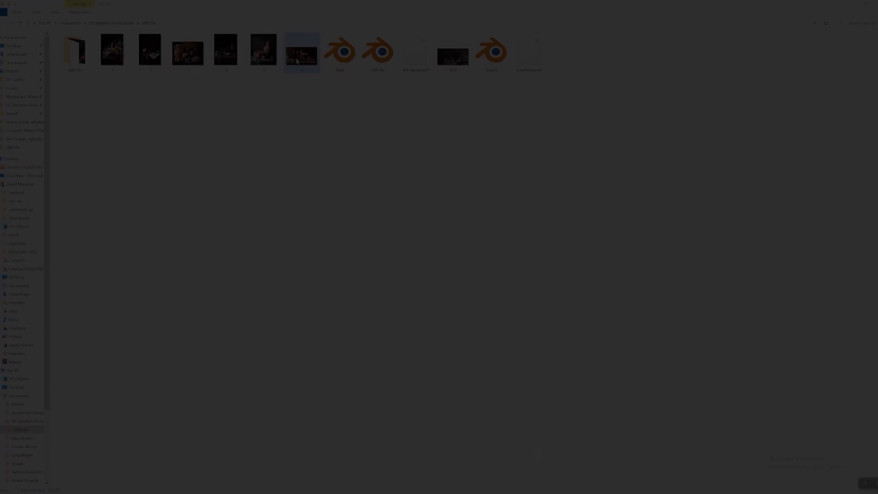
Step: Compare the lighting of reference photos 6 and 5 with the tEST render from the Still Life folder
{"action": "double_click", "coordinate": [296, 61]}
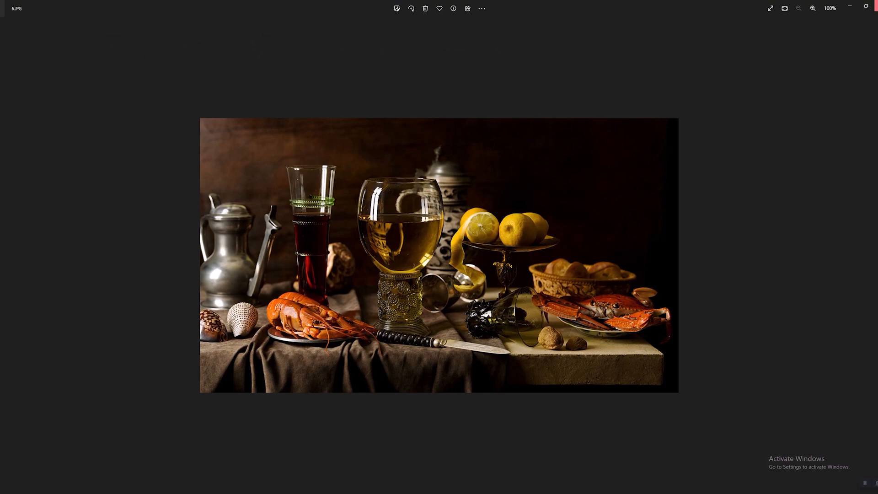
{"action": "left_click", "coordinate": [875, 5]}
{"action": "left_click", "coordinate": [455, 59]}
{"action": "double_click", "coordinate": [455, 59]}
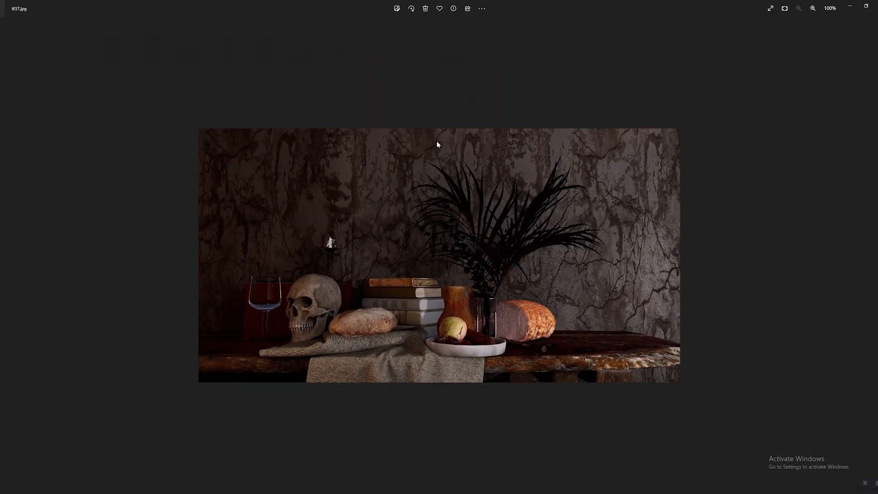
{"action": "scroll", "coordinate": [438, 330], "scroll_direction": "up", "scroll_amount": 2}
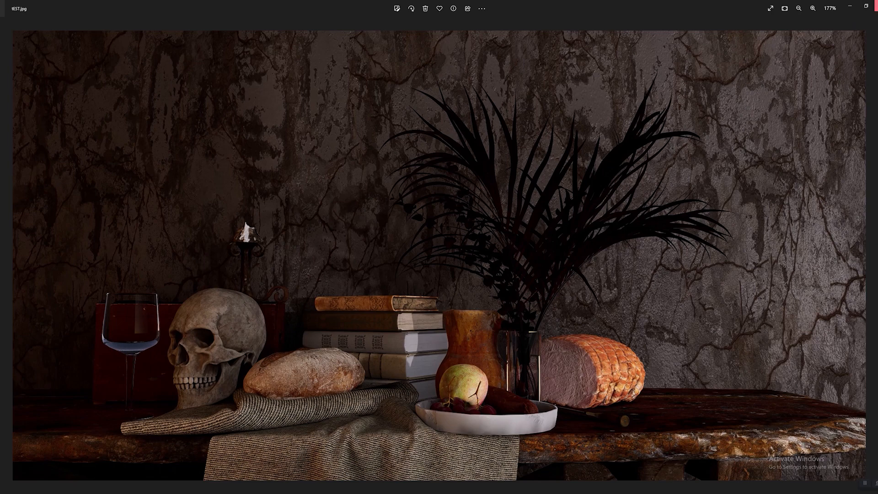
{"action": "left_click", "coordinate": [875, 5]}
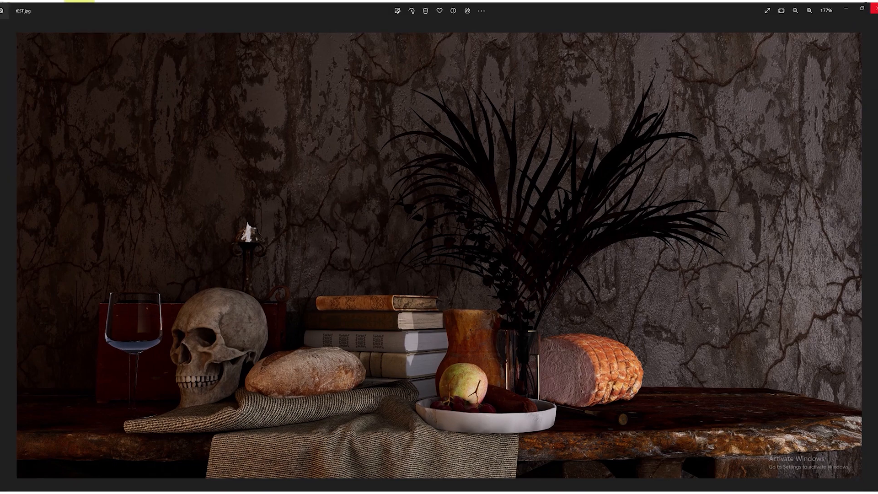
{"action": "left_click", "coordinate": [261, 58]}
{"action": "double_click", "coordinate": [261, 57]}
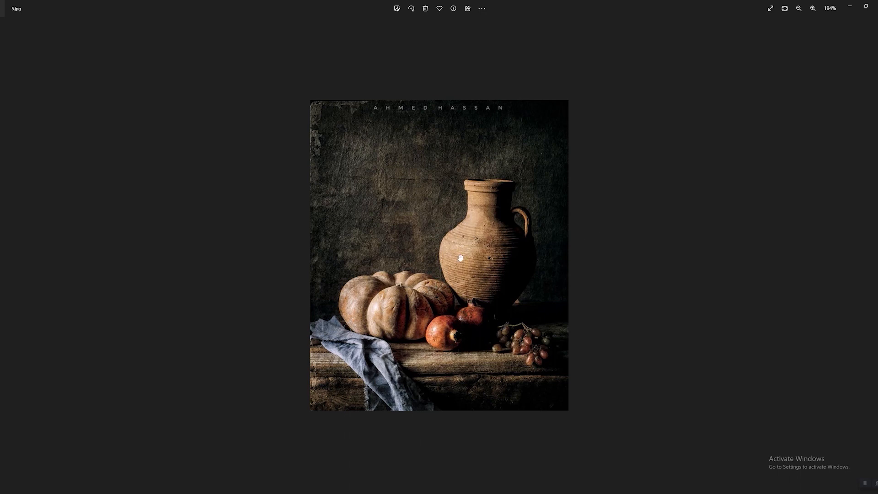
{"action": "left_click", "coordinate": [874, 5]}
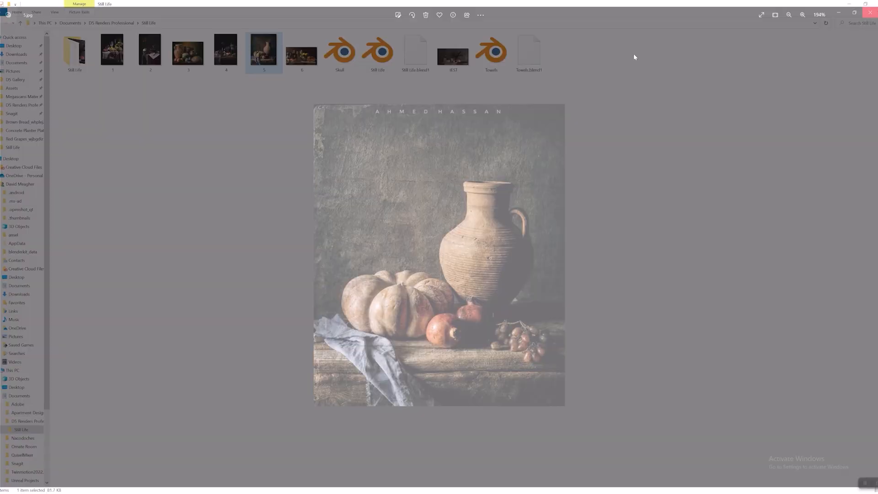
Step: Reopen the tEST render, inspect the skull, bread and books up close, and close the image and the folder
{"action": "left_click", "coordinate": [453, 52]}
{"action": "key", "text": "Return"}
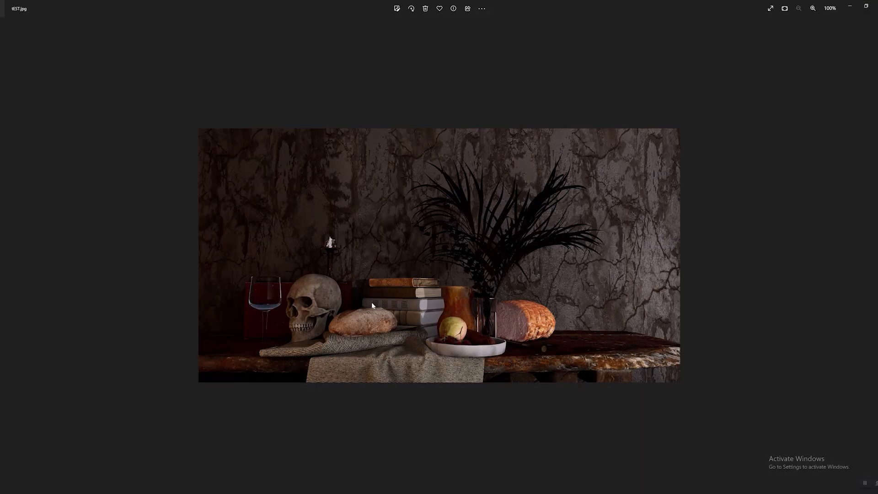
{"action": "scroll", "coordinate": [329, 241], "scroll_direction": "up", "scroll_amount": 5}
{"action": "scroll", "coordinate": [335, 317], "scroll_direction": "up", "scroll_amount": 1}
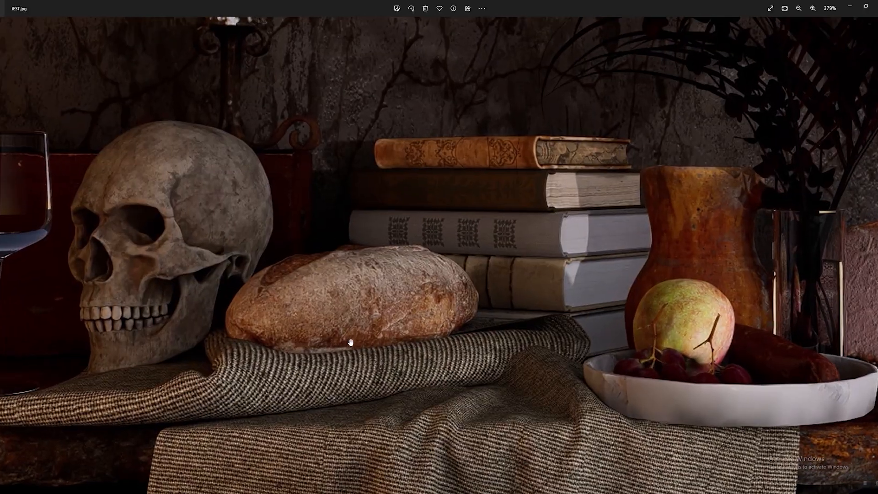
{"action": "scroll", "coordinate": [416, 316], "scroll_direction": "down", "scroll_amount": 1}
{"action": "scroll", "coordinate": [415, 316], "scroll_direction": "down", "scroll_amount": 2}
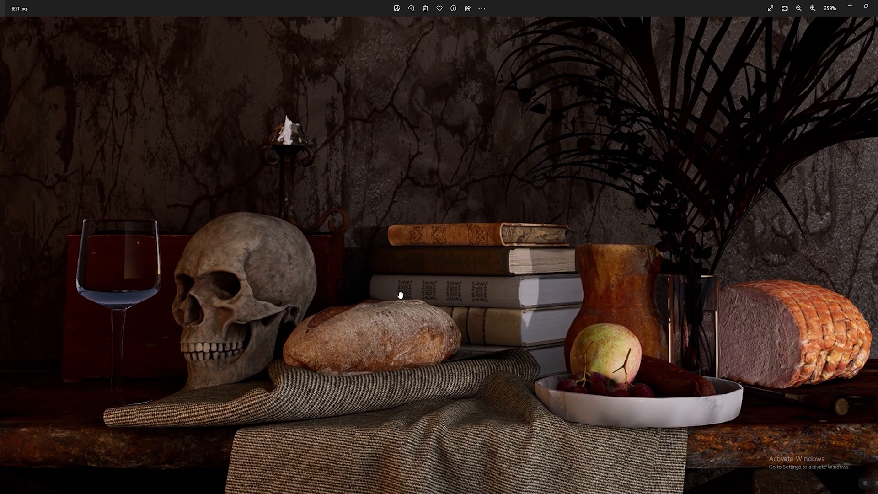
{"action": "scroll", "coordinate": [729, 317], "scroll_direction": "down", "scroll_amount": 3}
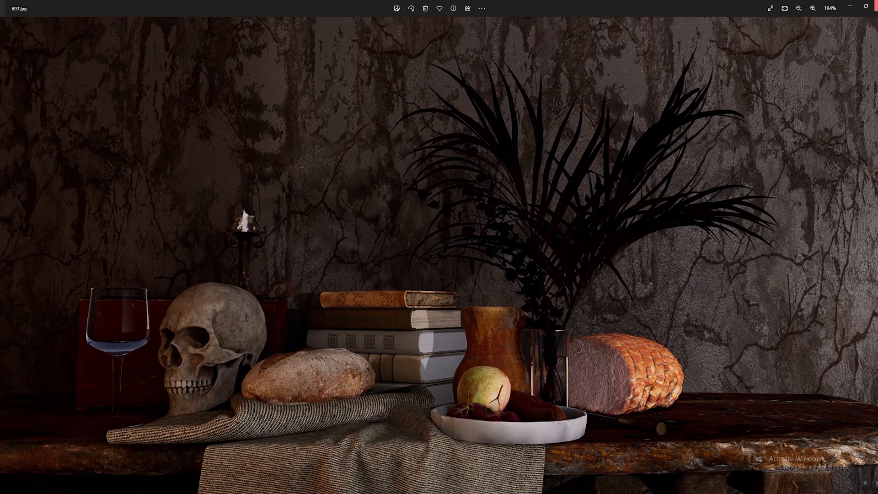
{"action": "left_click", "coordinate": [875, 5]}
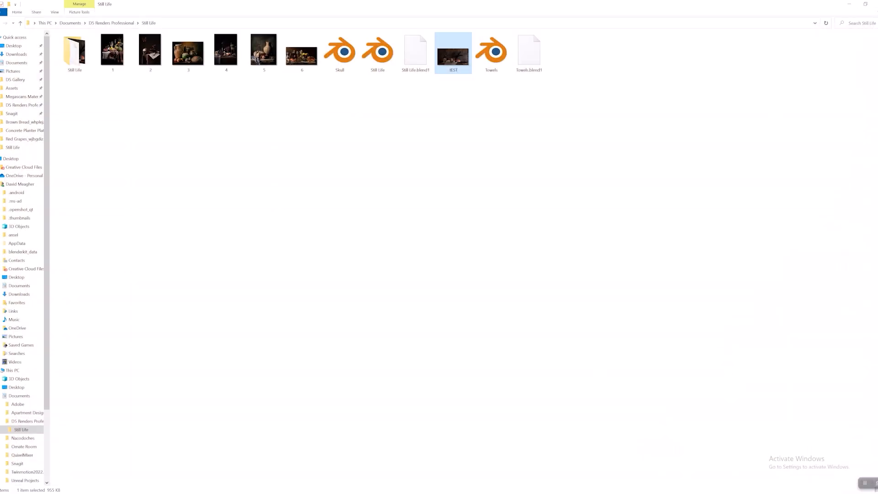
{"action": "left_click", "coordinate": [876, 5]}
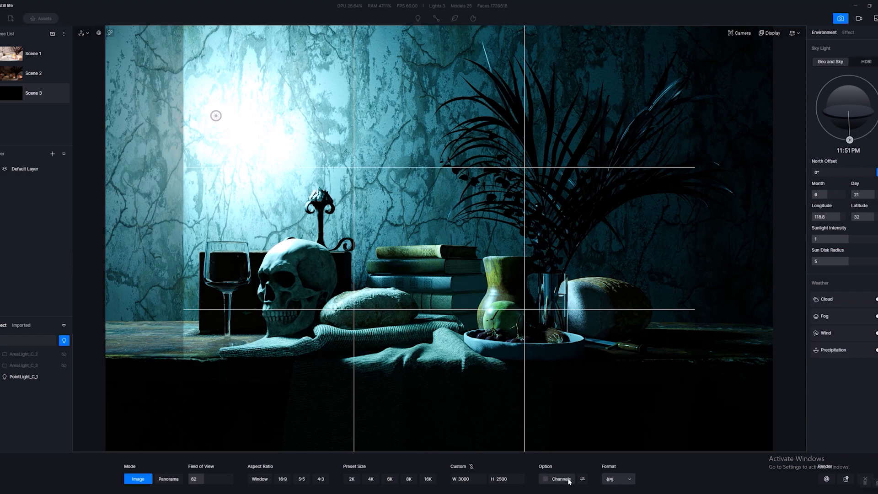
Step: Open the channel settings for the 3000 by 2500 JPG image render of Scene 3
{"action": "left_click", "coordinate": [583, 478]}
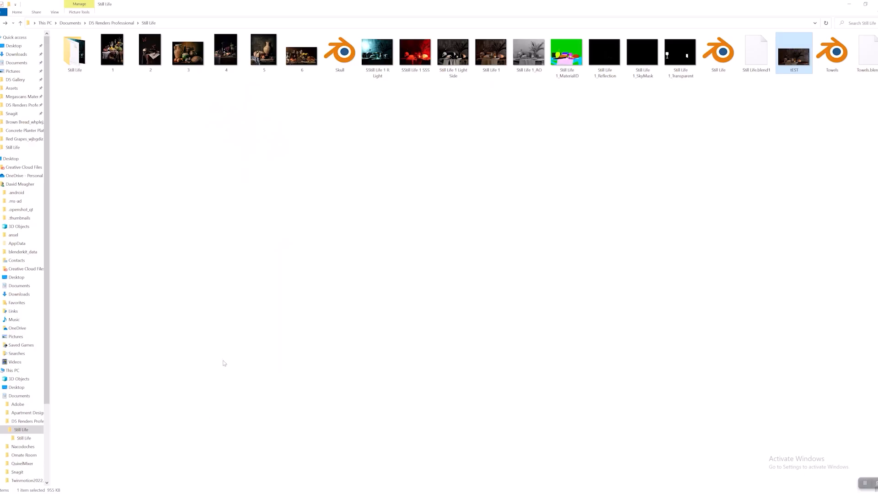
Step: View the finished renders Still Life 1, Still Life 1 Light Side and the red SSS version from the Still Life folder
{"action": "left_click", "coordinate": [295, 179]}
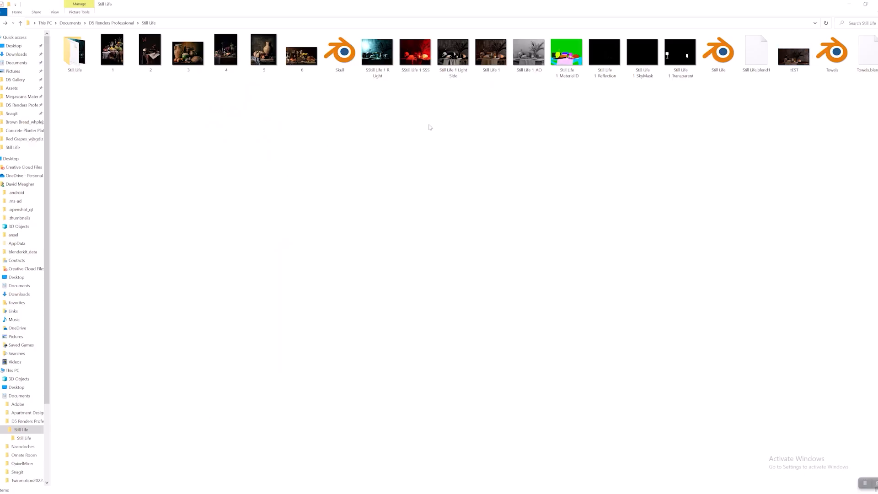
{"action": "double_click", "coordinate": [494, 57]}
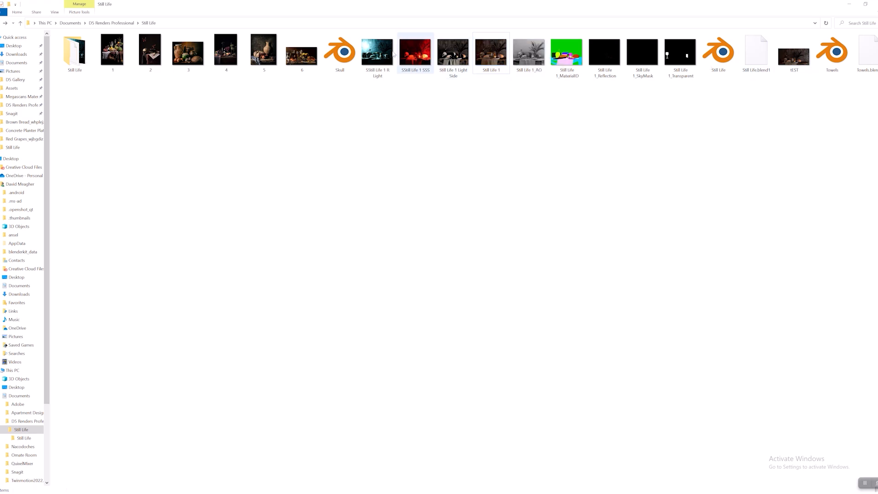
{"action": "double_click", "coordinate": [450, 62]}
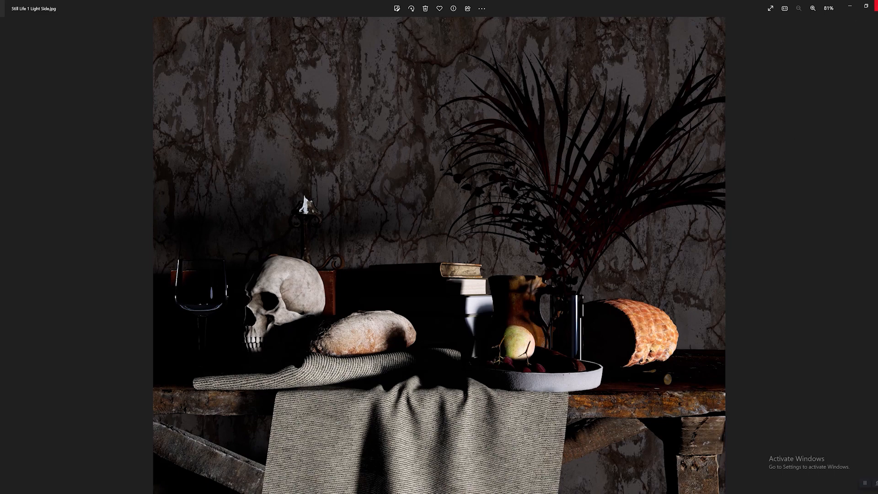
{"action": "left_click", "coordinate": [875, 6]}
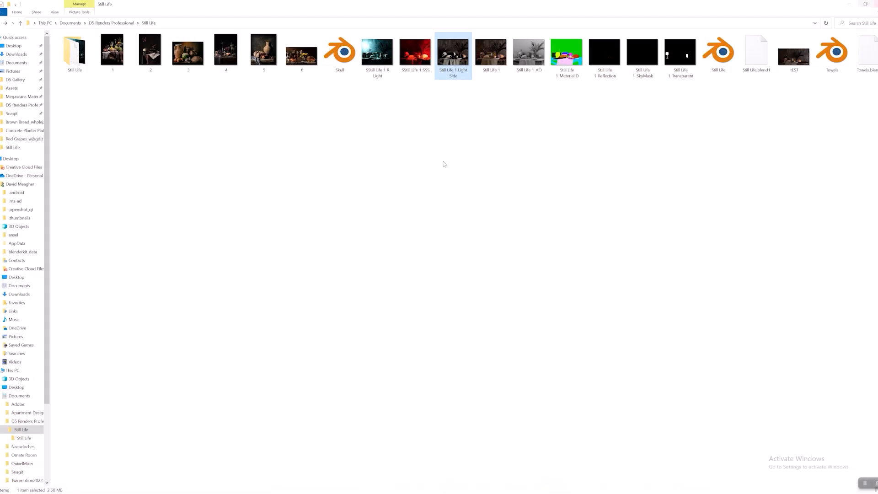
{"action": "left_click", "coordinate": [425, 64]}
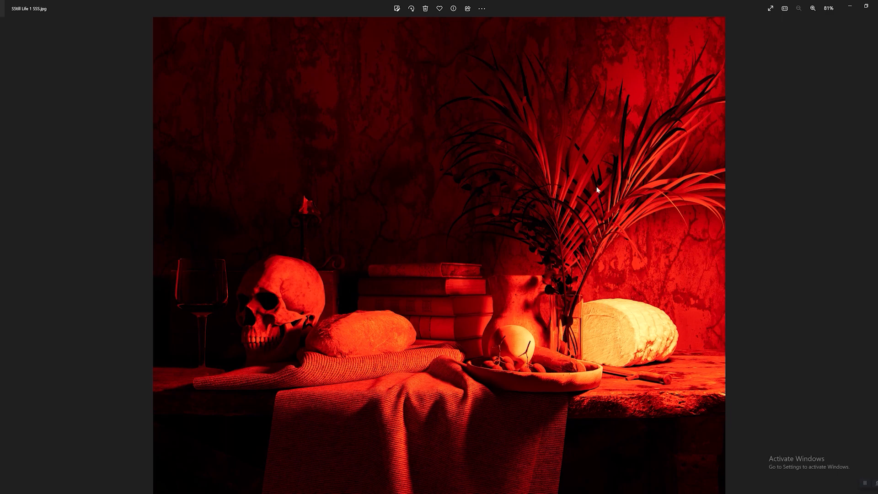
Step: Inspect the bowl, books and bread up close in the red SStill Life 1 SSS render, and close the image
{"action": "scroll", "coordinate": [503, 366], "scroll_direction": "up", "scroll_amount": 5}
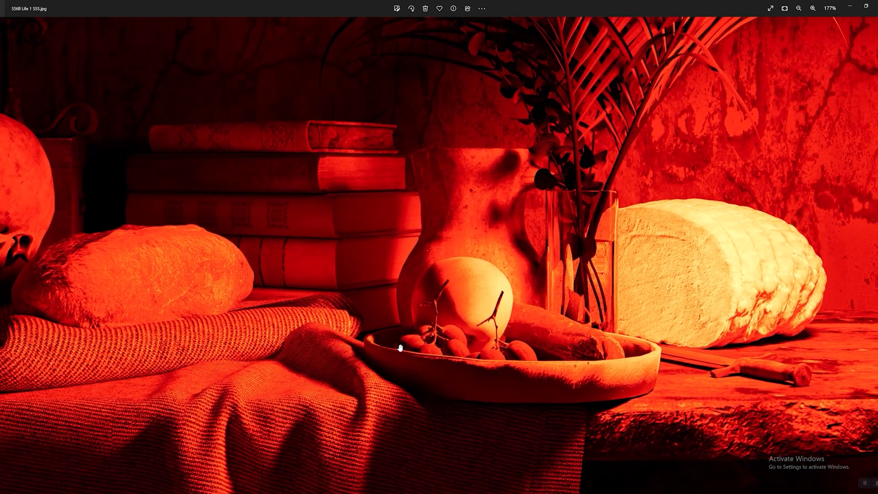
{"action": "scroll", "coordinate": [418, 339], "scroll_direction": "down", "scroll_amount": 3}
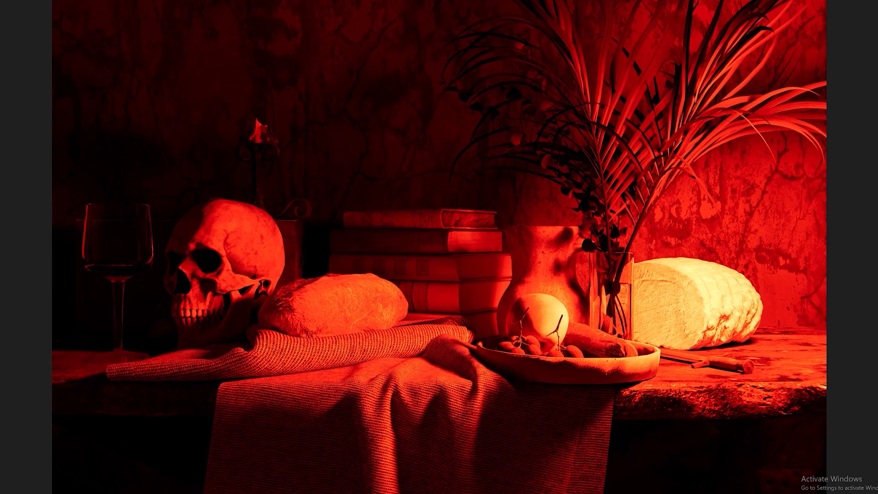
{"action": "left_click", "coordinate": [877, 0]}
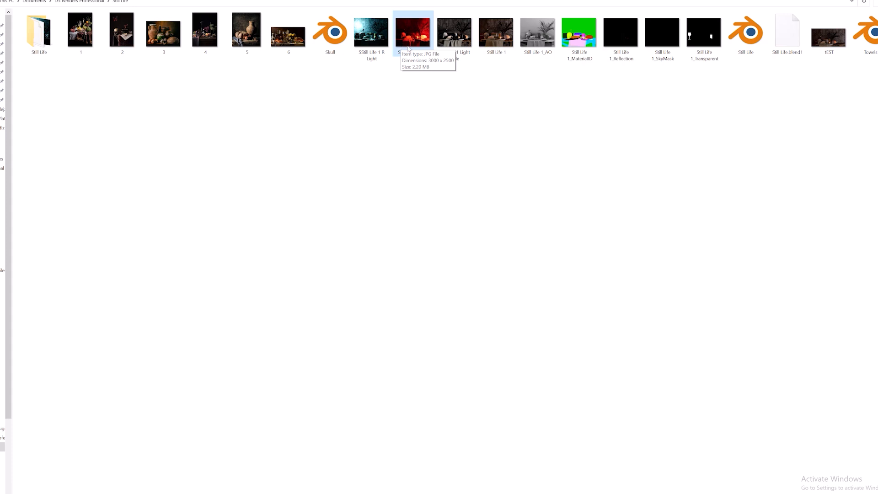
{"action": "left_click", "coordinate": [429, 120]}
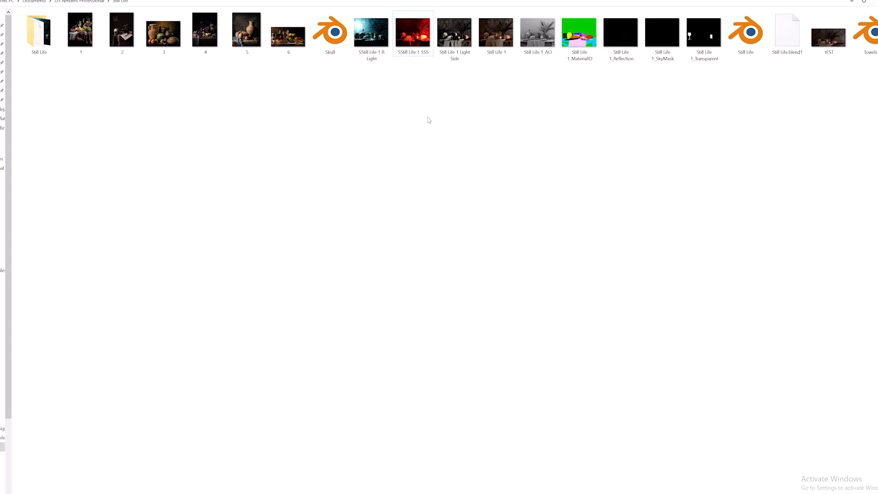
Step: Open the blue SStill Life 1 R Light render, inspect the skull and books up close, and close the image
{"action": "left_click", "coordinate": [362, 31]}
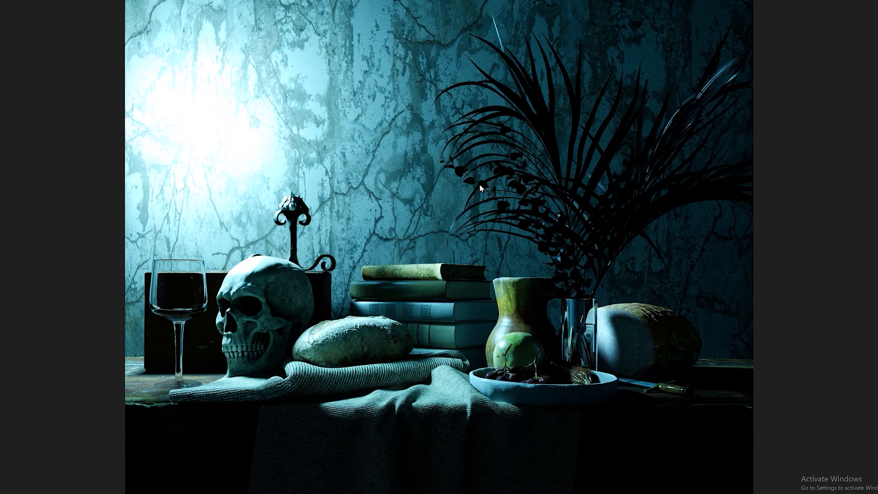
{"action": "left_click", "coordinate": [373, 286]}
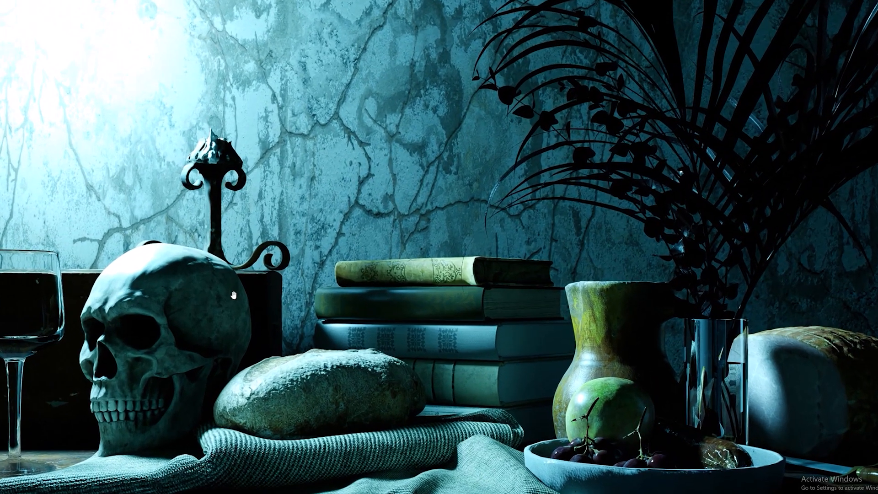
{"action": "left_click_drag", "start_coordinate": [358, 301], "coordinate": [391, 305]}
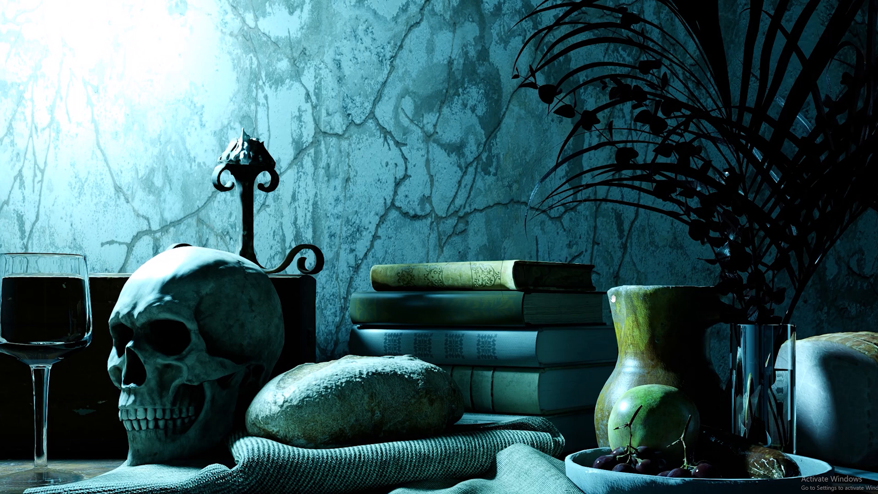
{"action": "double_click", "coordinate": [544, 304]}
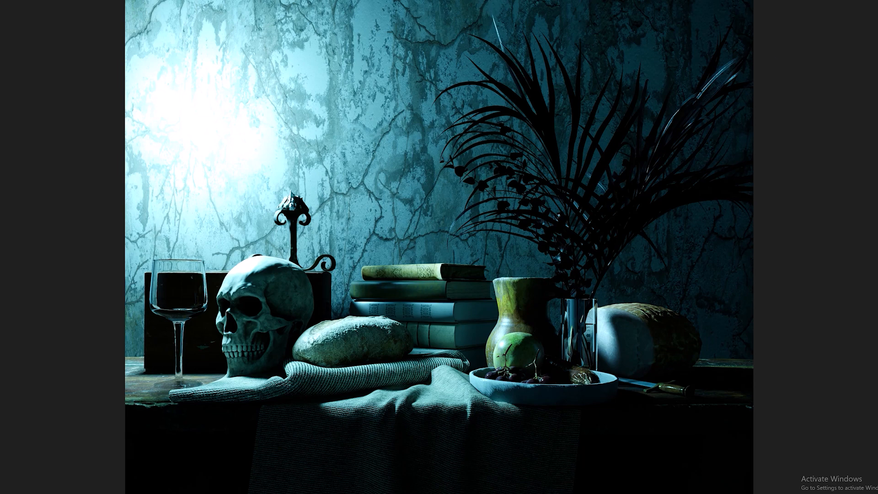
{"action": "left_click", "coordinate": [874, 1]}
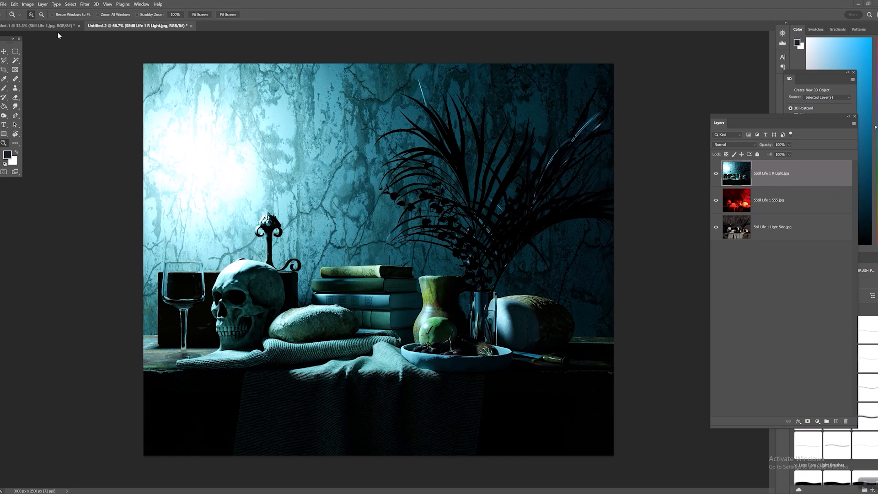
Step: In Photoshop, review the layer stacks of Untitled-1 and Untitled-2, checking the R Light, SSS and Light Side layers
{"action": "left_click", "coordinate": [44, 26]}
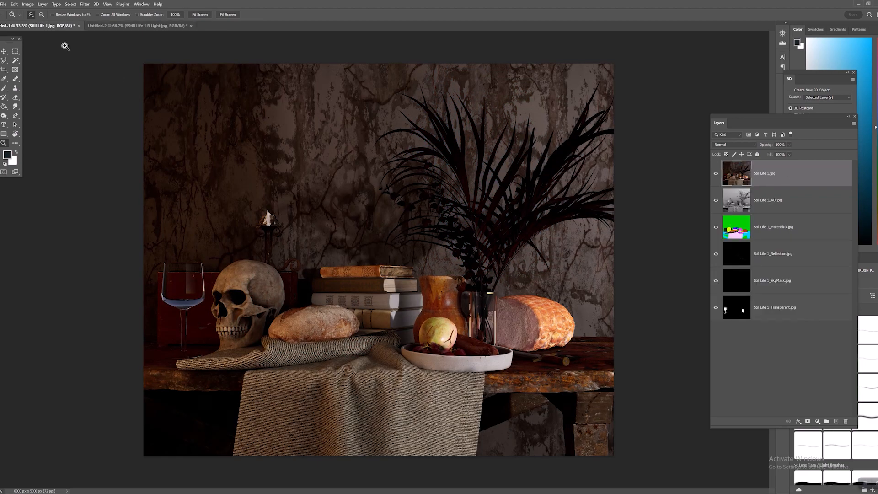
{"action": "left_click_drag", "start_coordinate": [755, 132], "coordinate": [695, 125]}
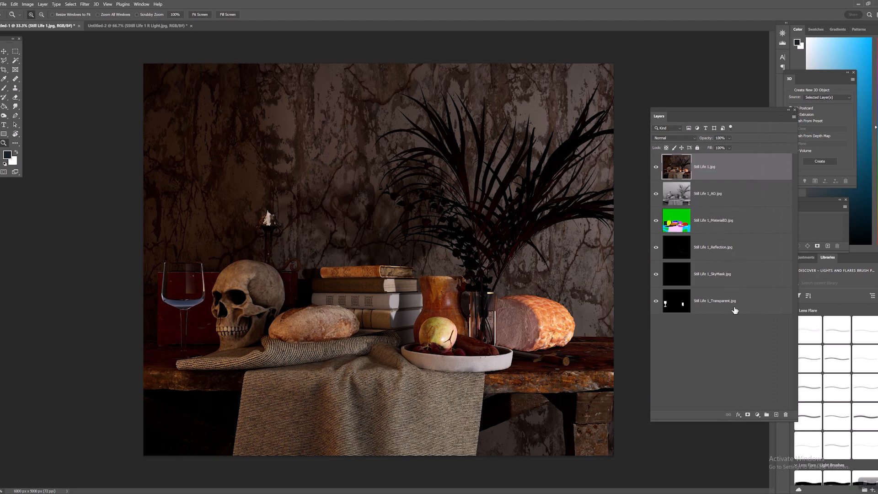
{"action": "left_click", "coordinate": [149, 24]}
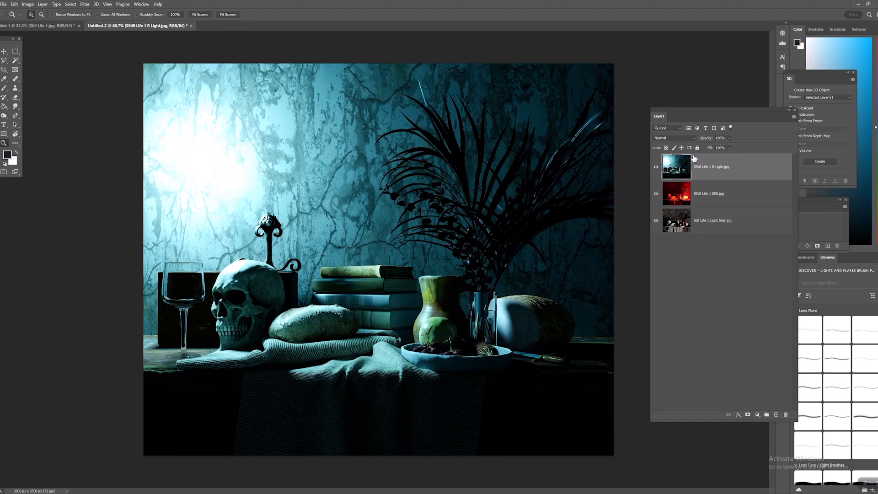
{"action": "left_click", "coordinate": [656, 168]}
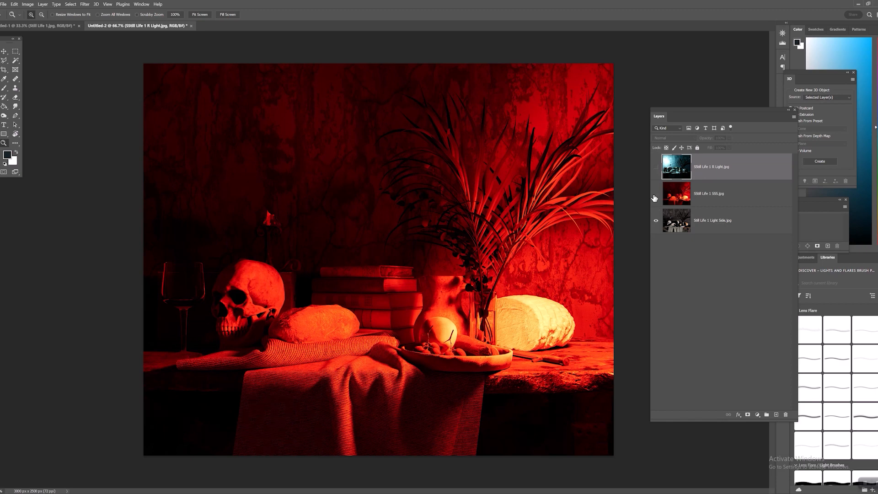
{"action": "left_click", "coordinate": [655, 194]}
{"action": "left_click", "coordinate": [655, 168]}
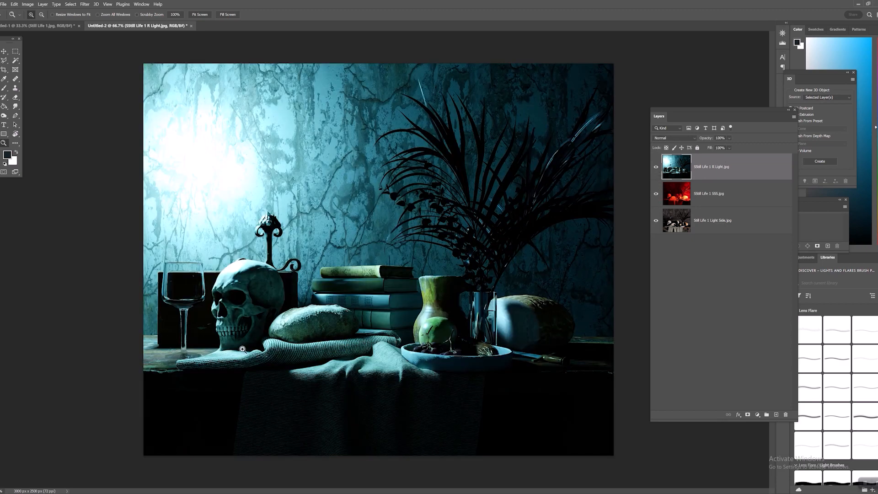
Step: Resize the Untitled-2 document to 200 percent in width and height, resampling with Preserve Details 2.0
{"action": "left_click", "coordinate": [29, 491]}
{"action": "left_click", "coordinate": [33, 7]}
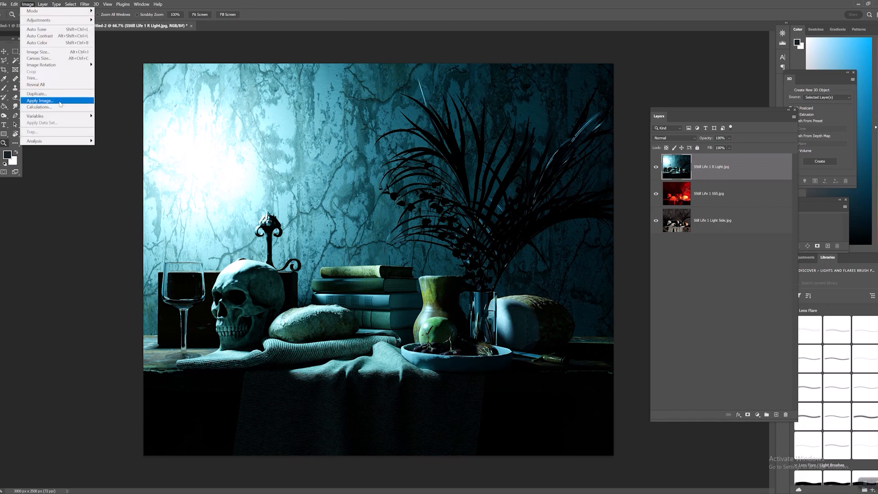
{"action": "left_click", "coordinate": [38, 52]}
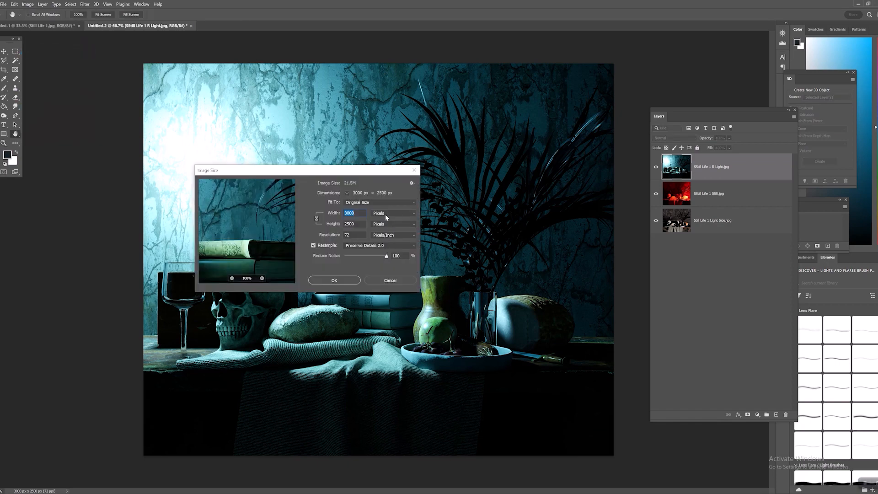
{"action": "left_click", "coordinate": [392, 213]}
{"action": "left_click", "coordinate": [379, 219]}
{"action": "double_click", "coordinate": [356, 214]}
{"action": "type", "text": "200"}
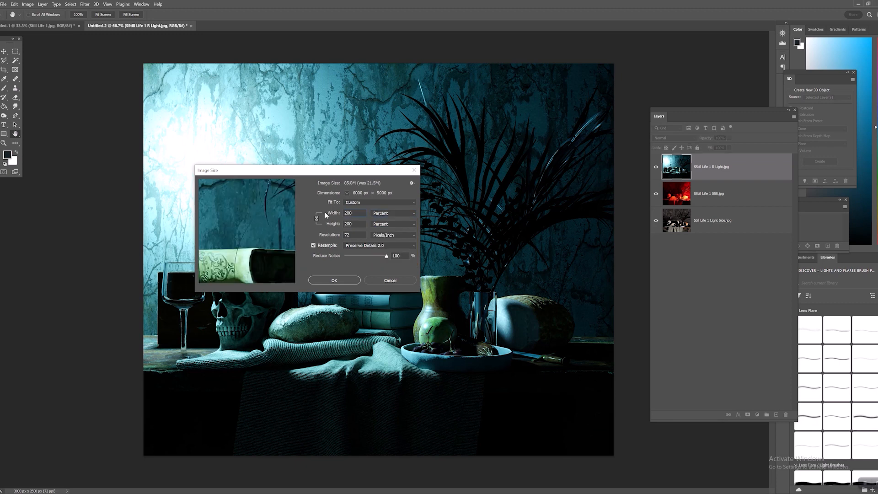
{"action": "left_click", "coordinate": [388, 246]}
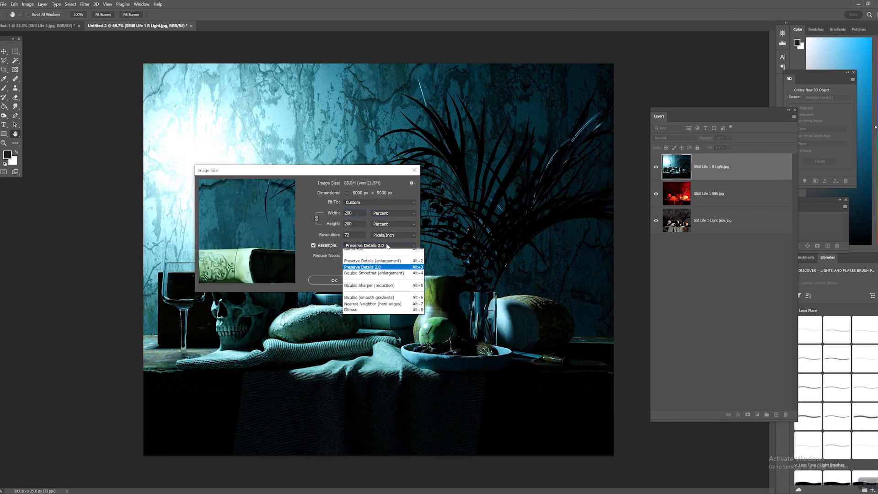
{"action": "left_click", "coordinate": [378, 271]}
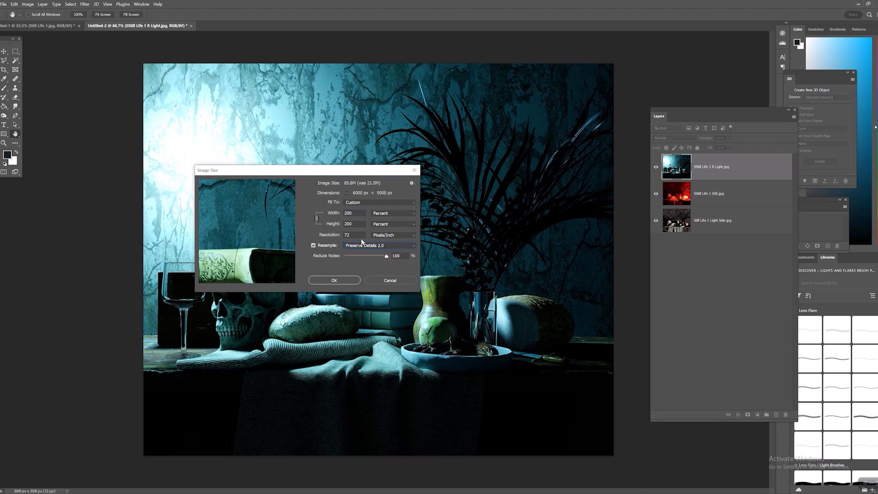
{"action": "left_click", "coordinate": [335, 280]}
{"action": "key", "text": "z"}
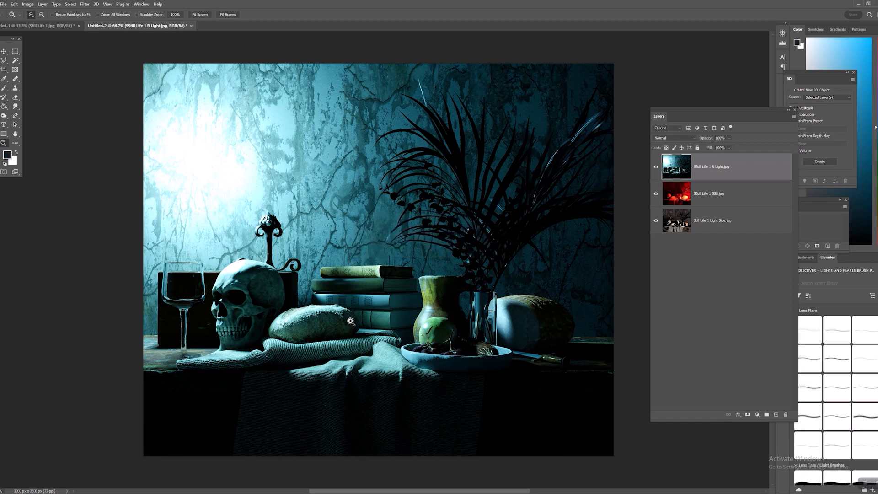
Step: Inspect the R Light, SSS and Light Side layers of Untitled-2 up close by temporarily hiding them one after another
{"action": "left_click", "coordinate": [418, 288]}
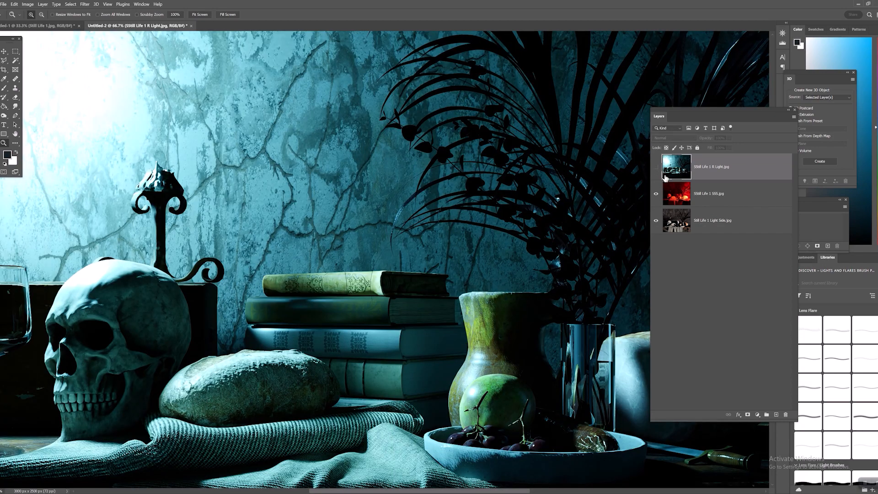
{"action": "left_click", "coordinate": [656, 167]}
{"action": "left_click", "coordinate": [710, 196]}
{"action": "left_click", "coordinate": [656, 195]}
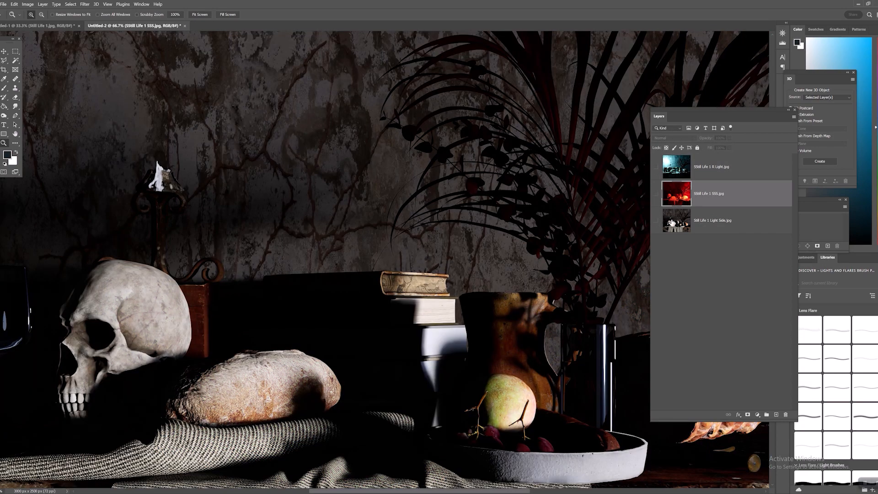
{"action": "left_click", "coordinate": [655, 222]}
{"action": "left_click", "coordinate": [655, 220]}
{"action": "left_click", "coordinate": [655, 194]}
{"action": "left_click", "coordinate": [656, 167]}
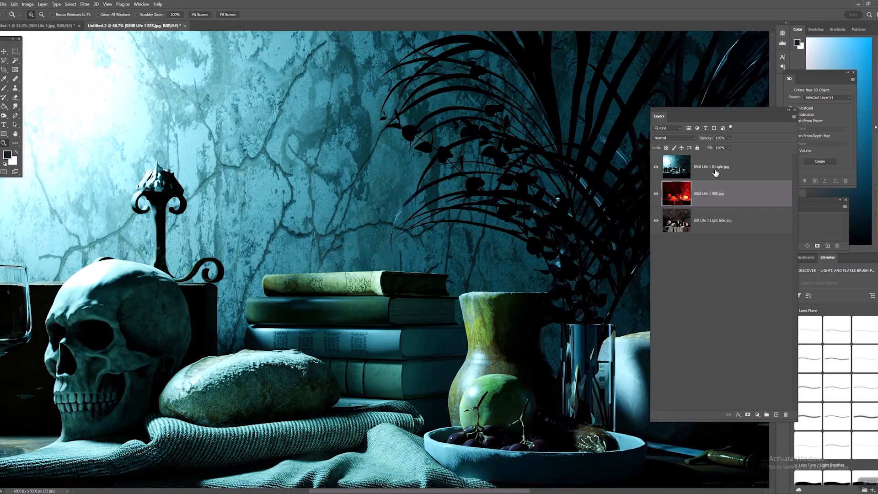
Step: Select the R Light, SSS and Light Side layers and copy them to the top of the Untitled-1 layer stack
{"action": "left_click", "coordinate": [716, 169], "text": "shift"}
{"action": "left_click", "coordinate": [723, 220]}
{"action": "left_click", "coordinate": [723, 169], "text": "shift"}
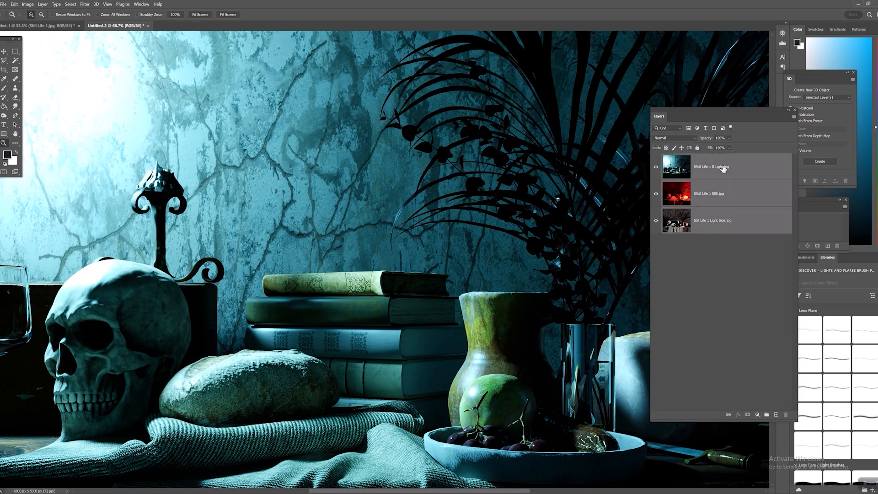
{"action": "left_click", "coordinate": [455, 219], "text": "alt"}
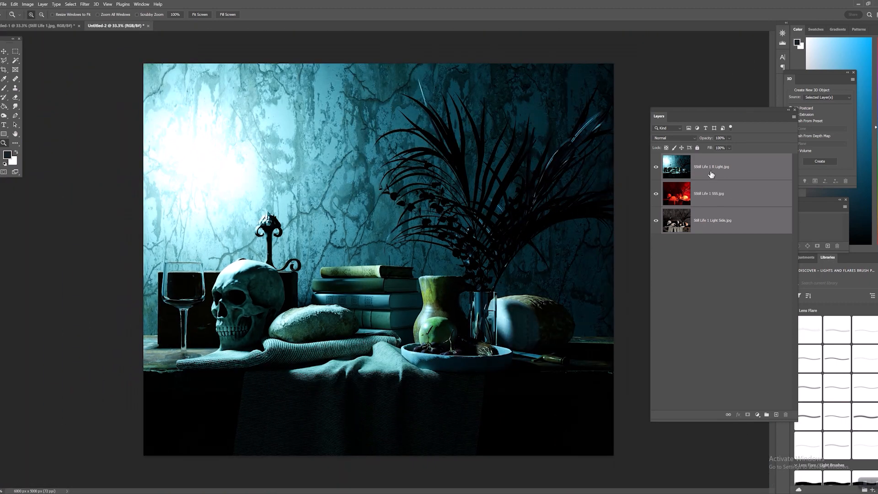
{"action": "left_click", "coordinate": [36, 26]}
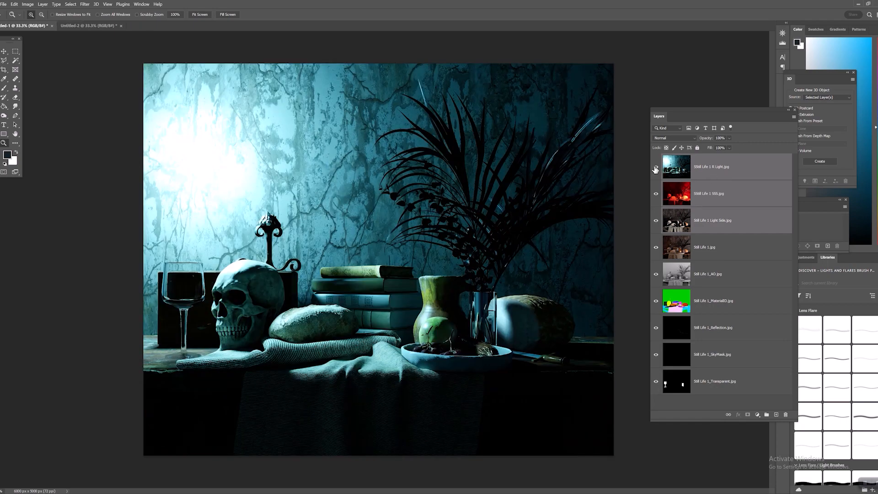
Step: Hide the R Light and SSS layers, compare the Light Side layer with the base render, and hide it too
{"action": "left_click", "coordinate": [656, 166]}
{"action": "left_click", "coordinate": [655, 193]}
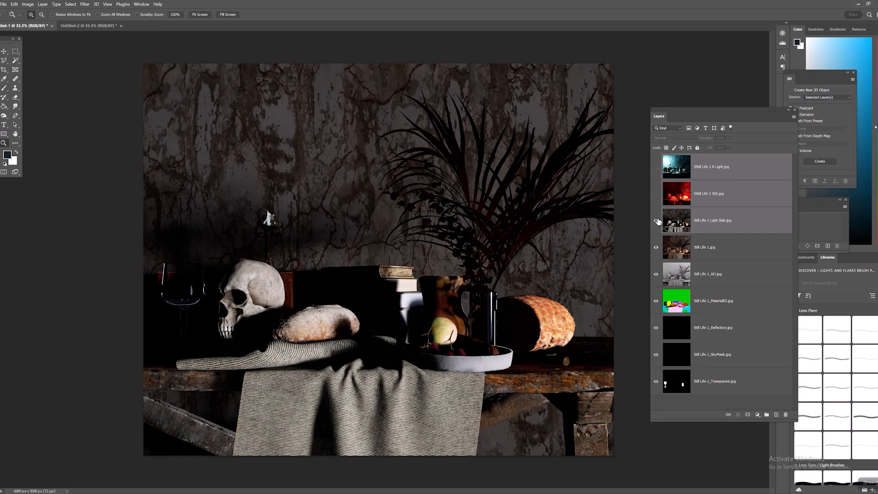
{"action": "left_click", "coordinate": [656, 220]}
{"action": "left_click", "coordinate": [657, 220]}
{"action": "left_click", "coordinate": [656, 222]}
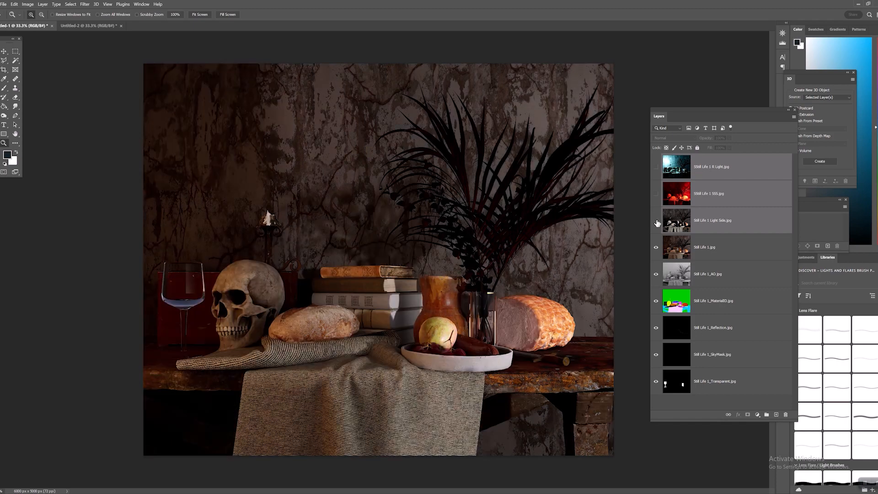
{"action": "left_click", "coordinate": [656, 222]}
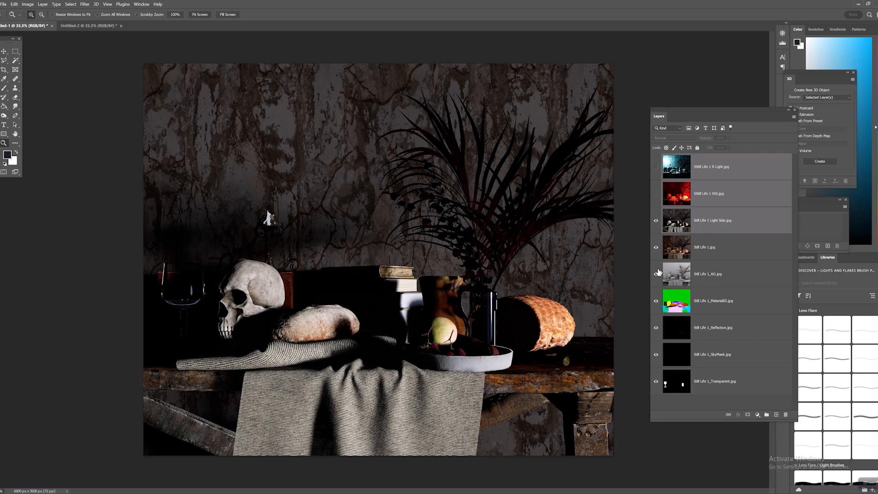
{"action": "left_click", "coordinate": [655, 221]}
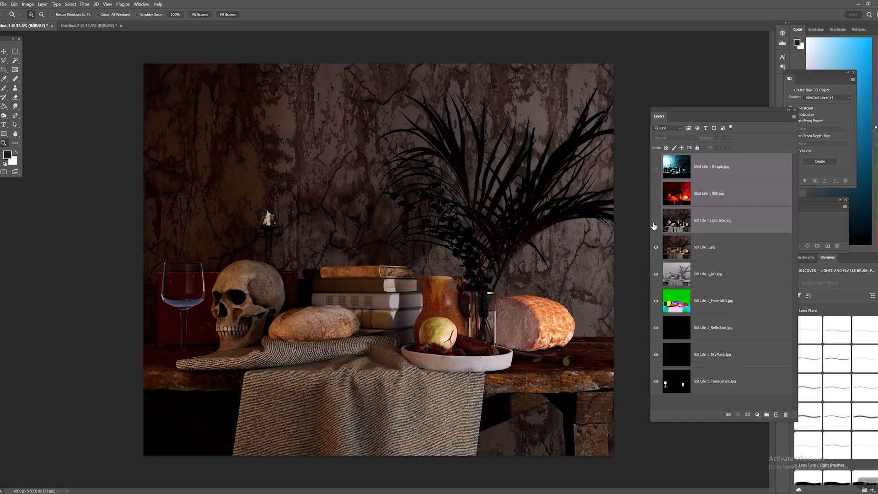
Step: Add a Levels adjustment layer directly above the Still Life 1.jpg layer and apply its automatic correction
{"action": "left_click", "coordinate": [723, 251]}
{"action": "left_click", "coordinate": [712, 224]}
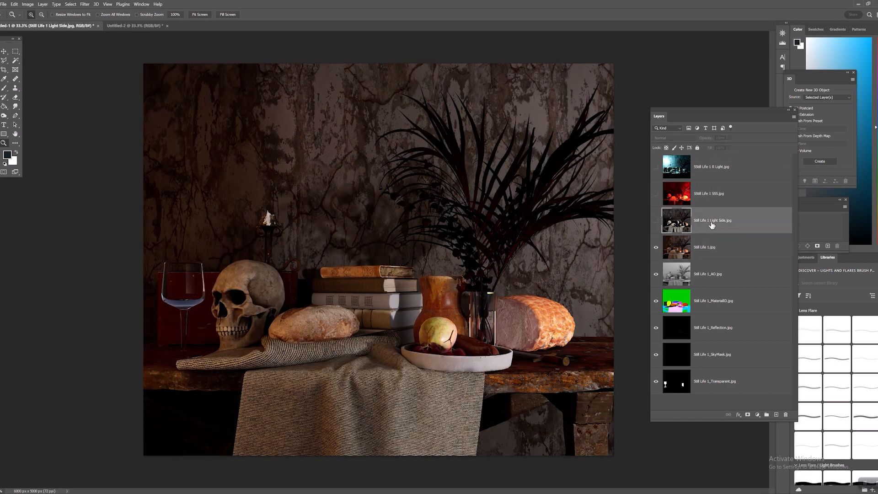
{"action": "left_click", "coordinate": [707, 177]}
{"action": "left_click", "coordinate": [705, 248]}
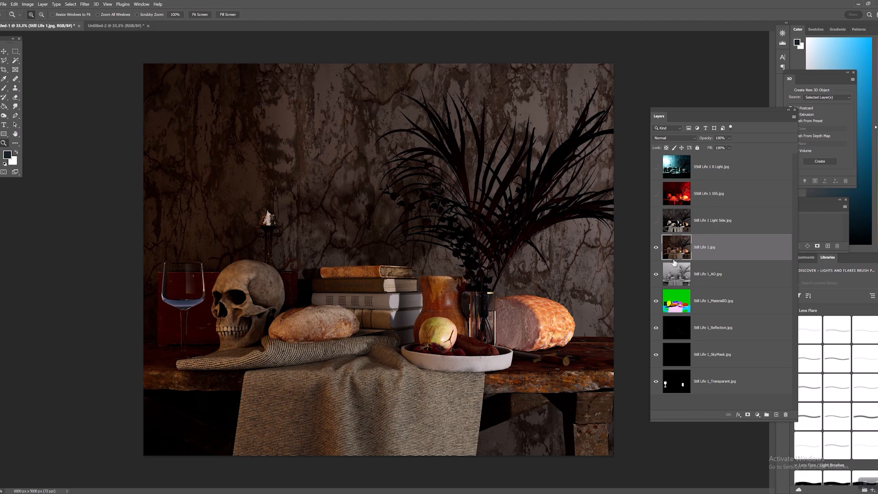
{"action": "left_click", "coordinate": [757, 414]}
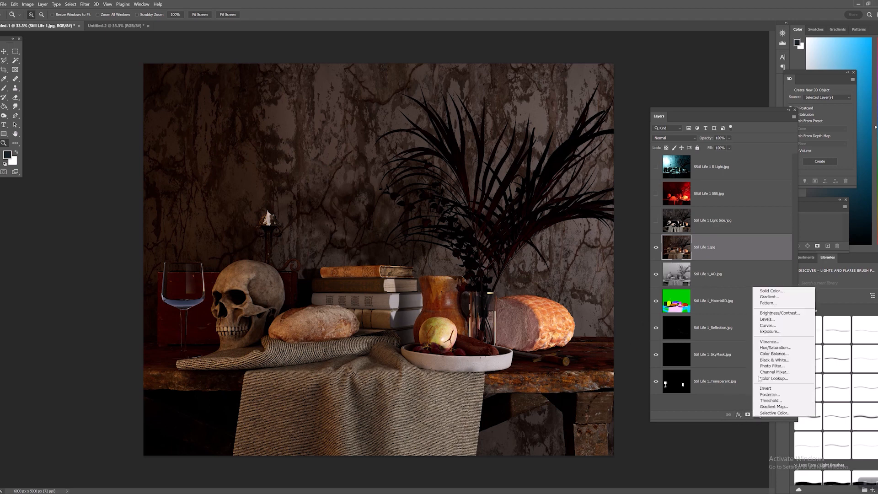
{"action": "left_click", "coordinate": [772, 319]}
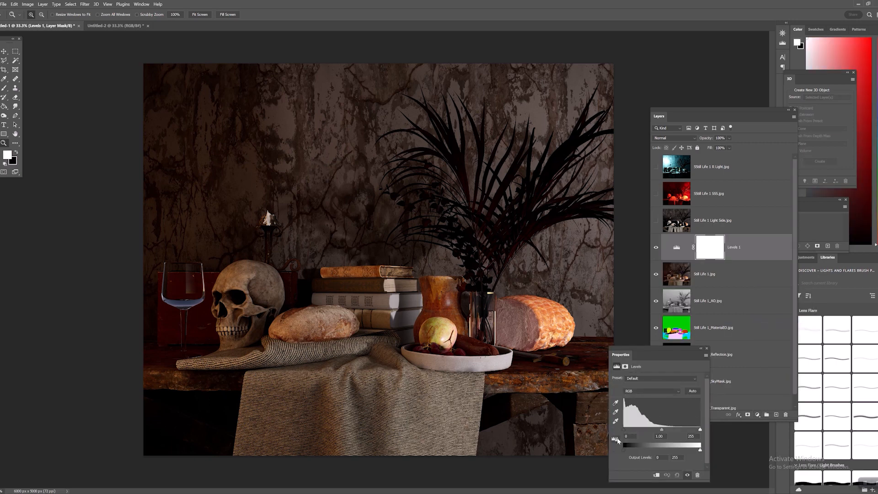
{"action": "left_click", "coordinate": [692, 391]}
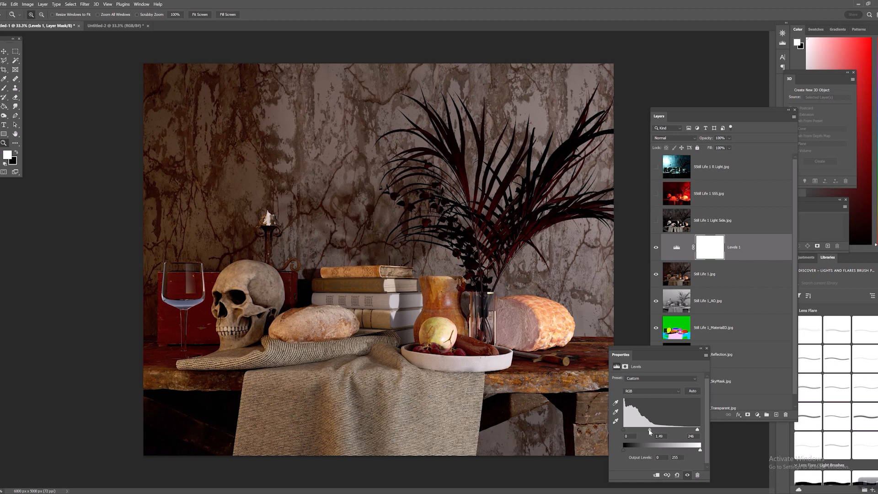
Step: Darken the midtones of the Levels adjustment to about 0.9 and merge it down into the Still Life 1.jpg layer
{"action": "left_click_drag", "start_coordinate": [650, 430], "coordinate": [662, 432]}
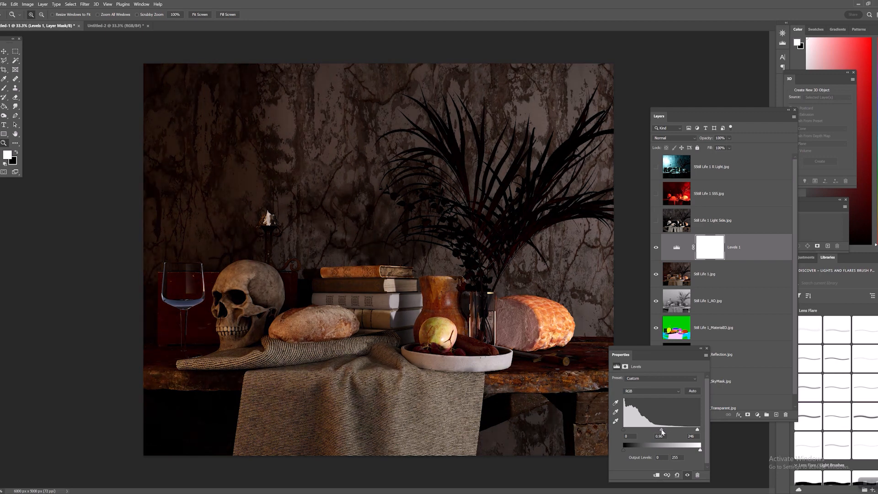
{"action": "right_click", "coordinate": [749, 259]}
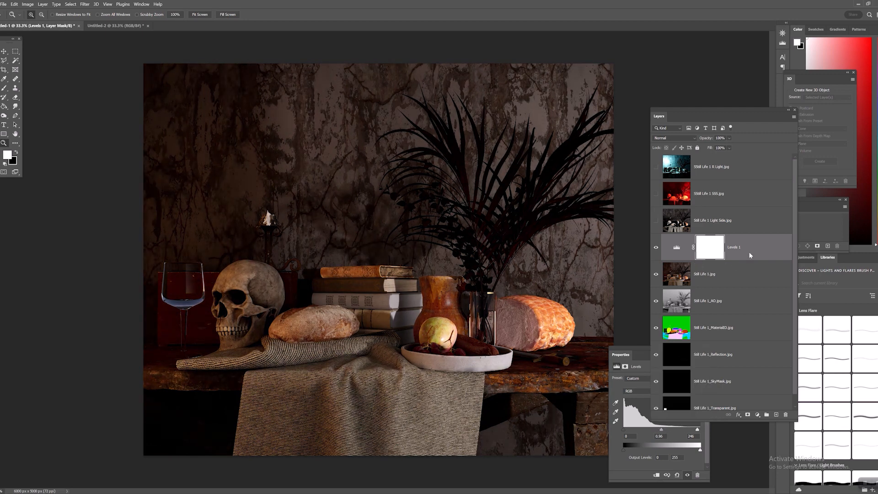
{"action": "left_click", "coordinate": [779, 404]}
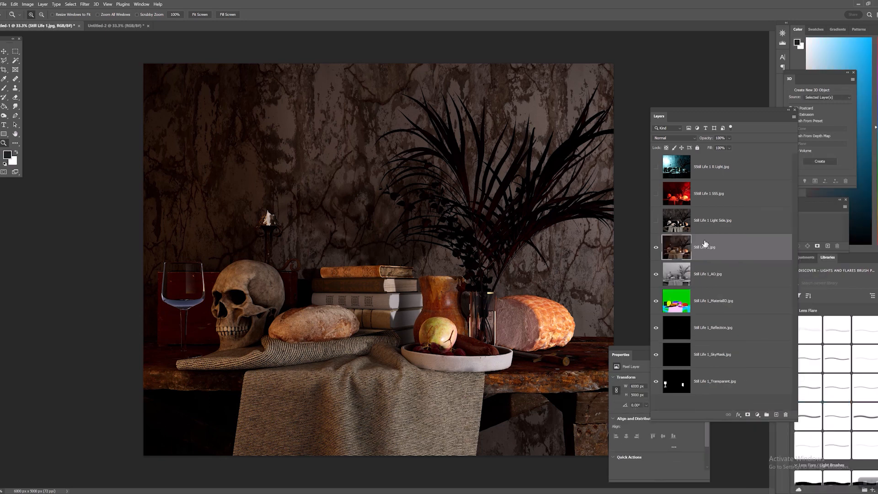
Step: Check the Still Life 1.jpg layer by toggling its visibility, and move the Still Life 1_AO.jpg layer directly above it
{"action": "left_click_drag", "start_coordinate": [700, 122], "coordinate": [686, 100]}
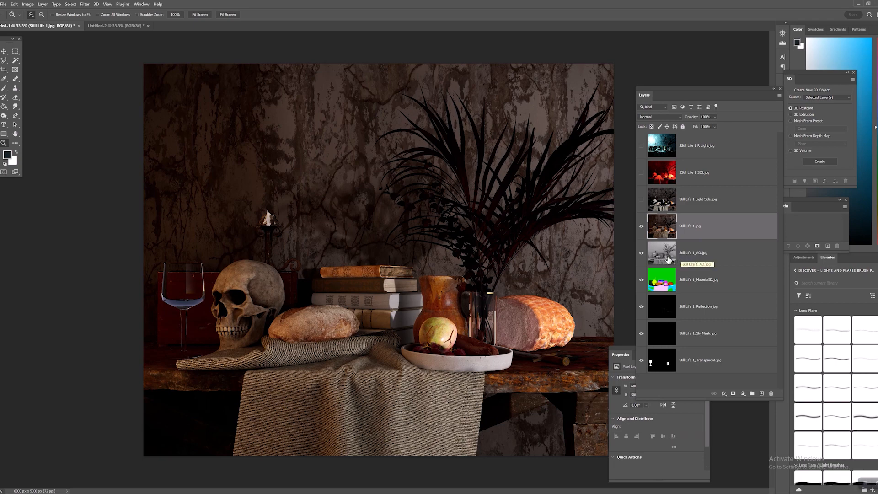
{"action": "left_click", "coordinate": [641, 227]}
{"action": "left_click", "coordinate": [641, 227]}
{"action": "left_click", "coordinate": [657, 253]}
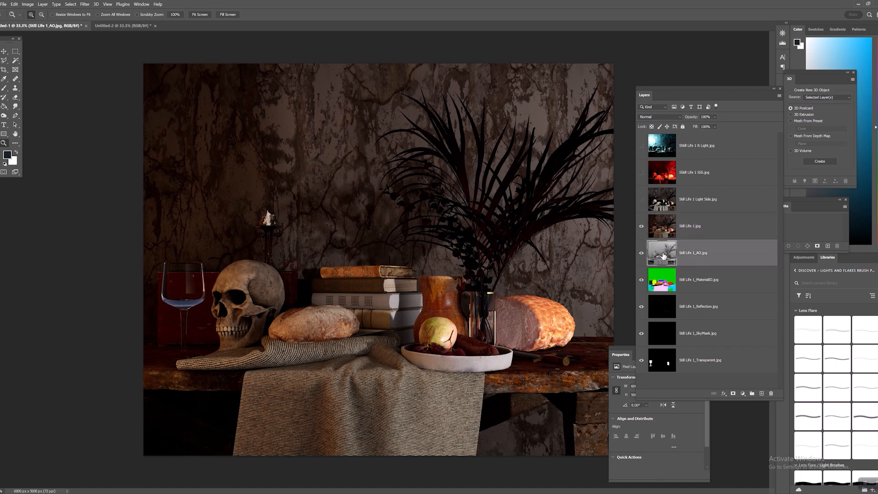
{"action": "left_click_drag", "start_coordinate": [664, 261], "coordinate": [675, 196]}
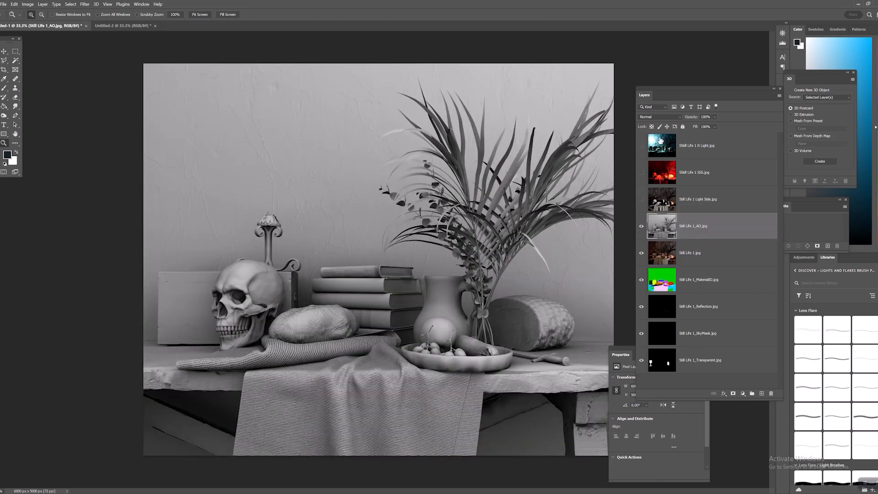
Step: Set the Still Life 1_AO.jpg layer to the Overlay blend mode at 51% opacity
{"action": "left_click", "coordinate": [667, 116]}
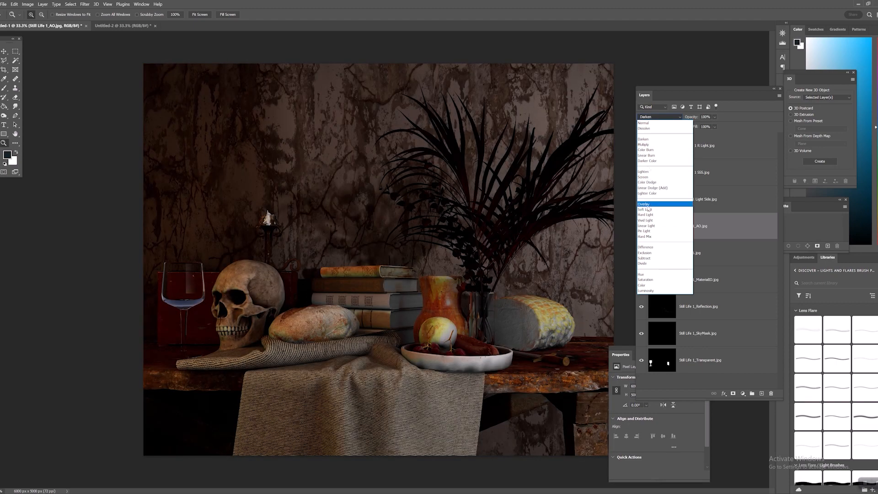
{"action": "left_click", "coordinate": [646, 204]}
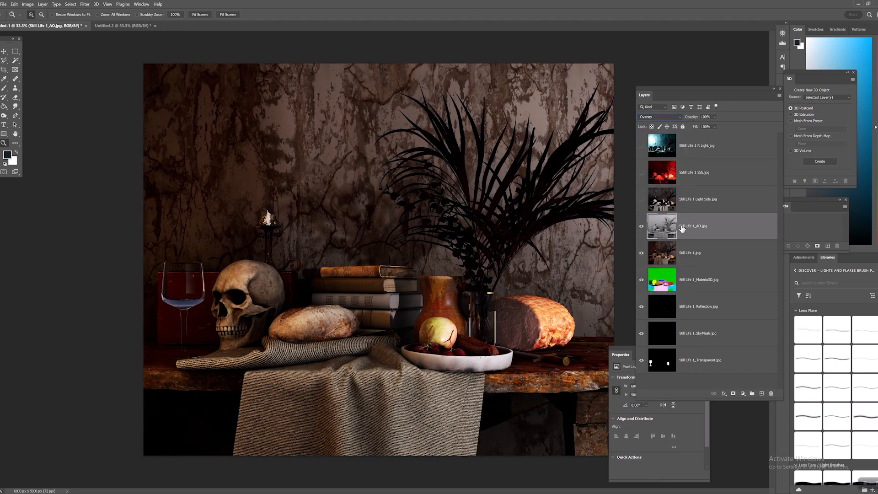
{"action": "left_click", "coordinate": [716, 117]}
{"action": "left_click_drag", "start_coordinate": [726, 126], "coordinate": [711, 129]}
Step: Compare the image with and without the ambient occlusion layer, examining the ham, fruit plate, books and bread up close
{"action": "left_click", "coordinate": [641, 226]}
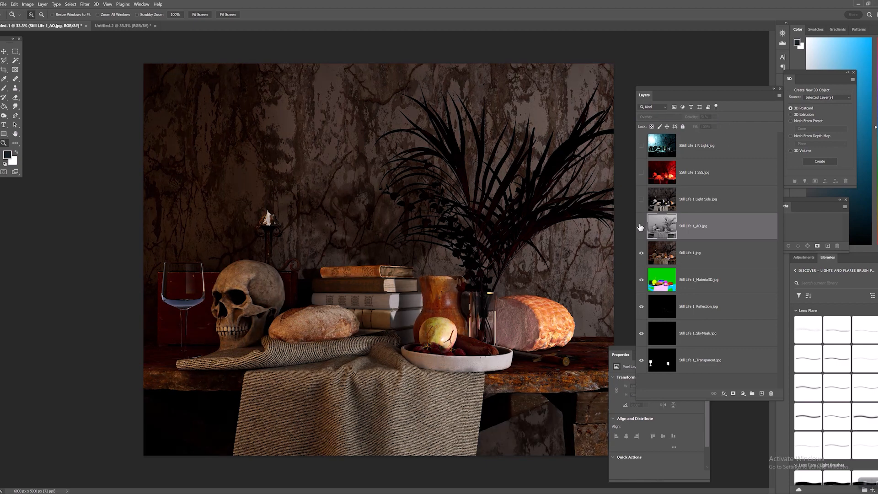
{"action": "left_click", "coordinate": [641, 226]}
{"action": "left_click", "coordinate": [468, 360]}
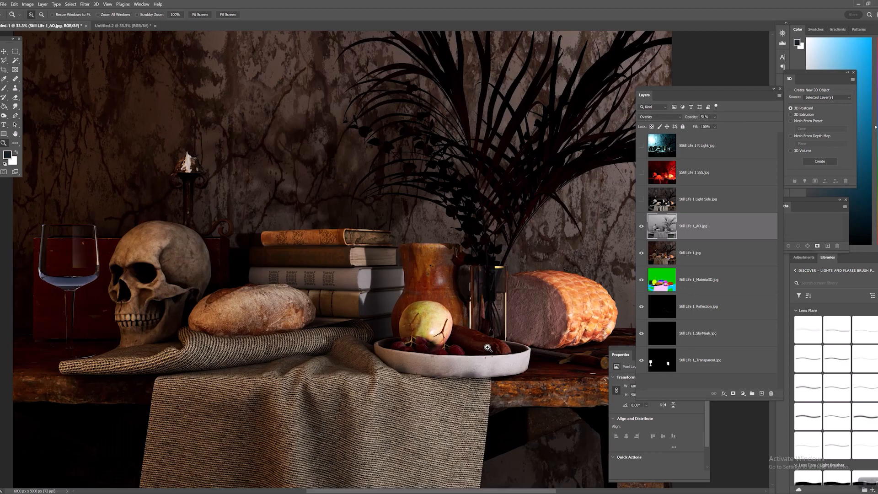
{"action": "left_click", "coordinate": [527, 321]}
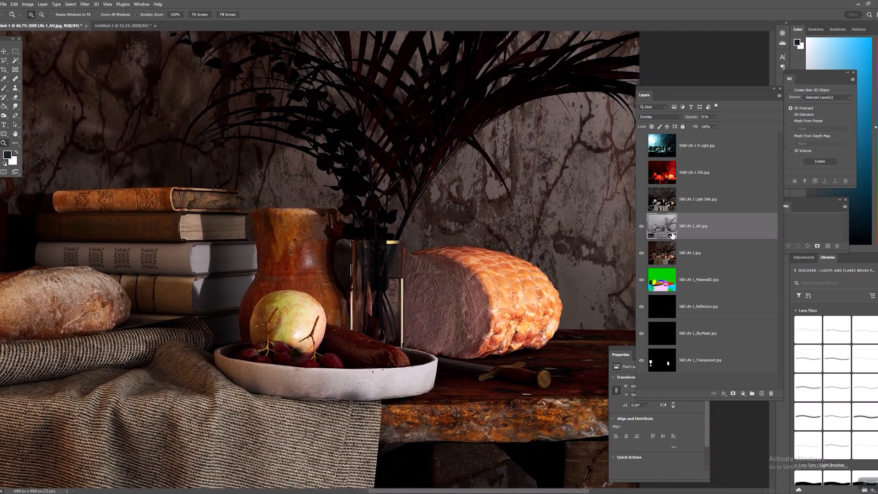
{"action": "left_click", "coordinate": [641, 226]}
{"action": "left_click", "coordinate": [641, 226]}
{"action": "left_click", "coordinate": [641, 226]}
{"action": "left_click", "coordinate": [641, 227]}
{"action": "left_click_drag", "start_coordinate": [225, 307], "coordinate": [445, 274]}
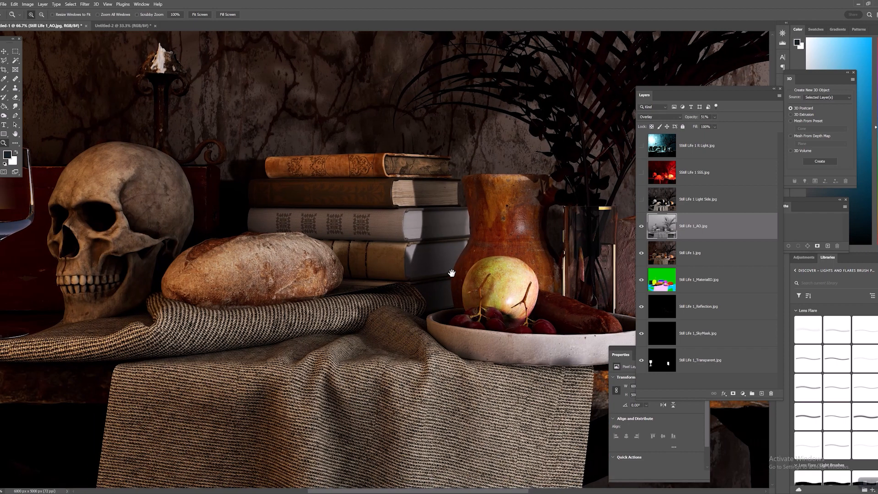
Step: Compare the still life with and without the Still Life 1_AO.jpg layer by toggling its visibility
{"action": "left_click", "coordinate": [641, 227]}
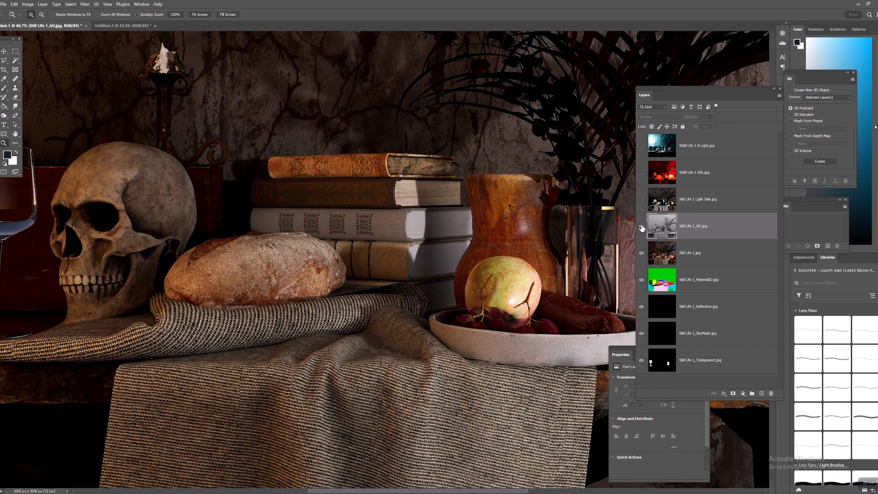
{"action": "left_click", "coordinate": [641, 226]}
{"action": "left_click", "coordinate": [641, 227]}
{"action": "left_click", "coordinate": [641, 226]}
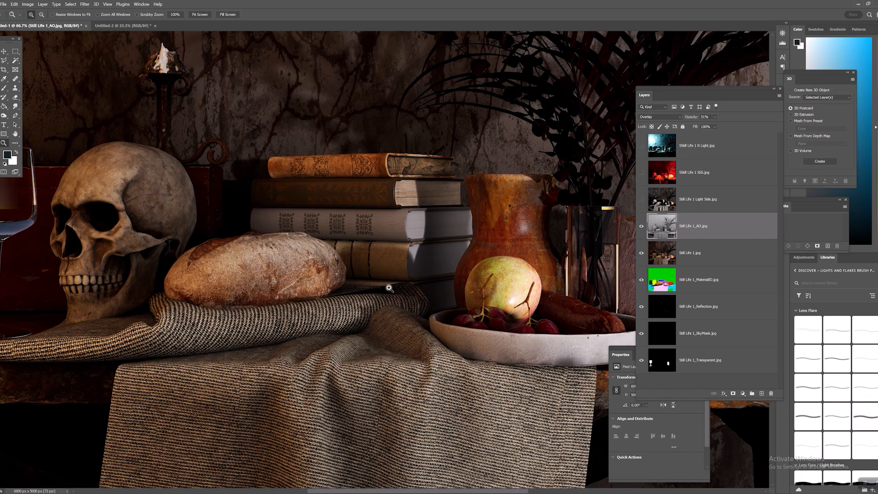
{"action": "left_click", "coordinate": [499, 289], "text": "alt"}
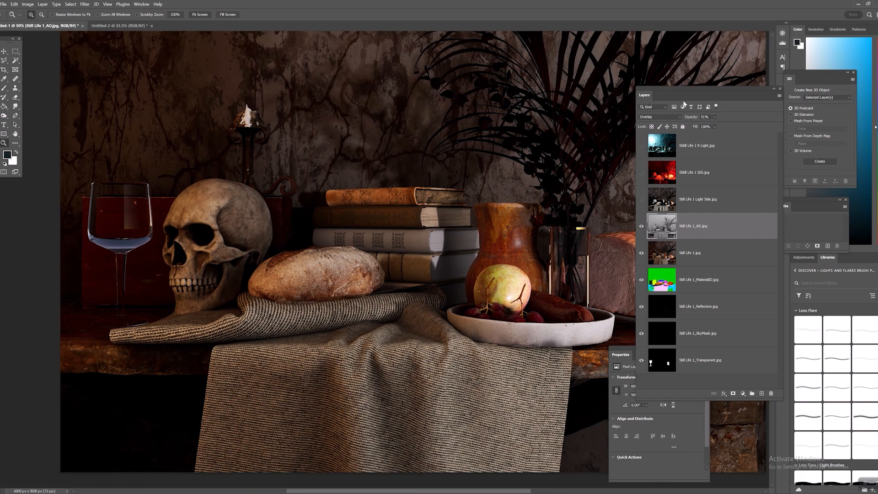
Step: Duplicate the Still Life 1_AO.jpg layer and set the copy's blend mode to Darken
{"action": "right_click", "coordinate": [718, 227]}
{"action": "left_click", "coordinate": [737, 218]}
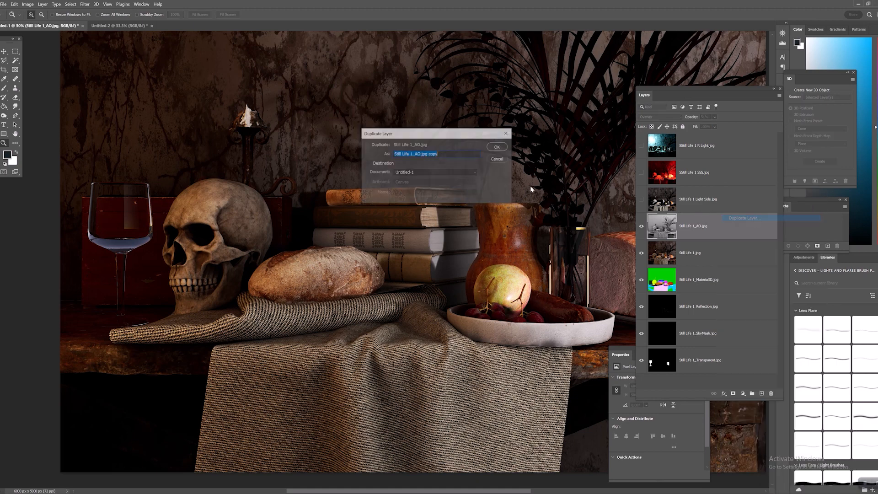
{"action": "left_click", "coordinate": [497, 147]}
{"action": "left_click", "coordinate": [659, 117]}
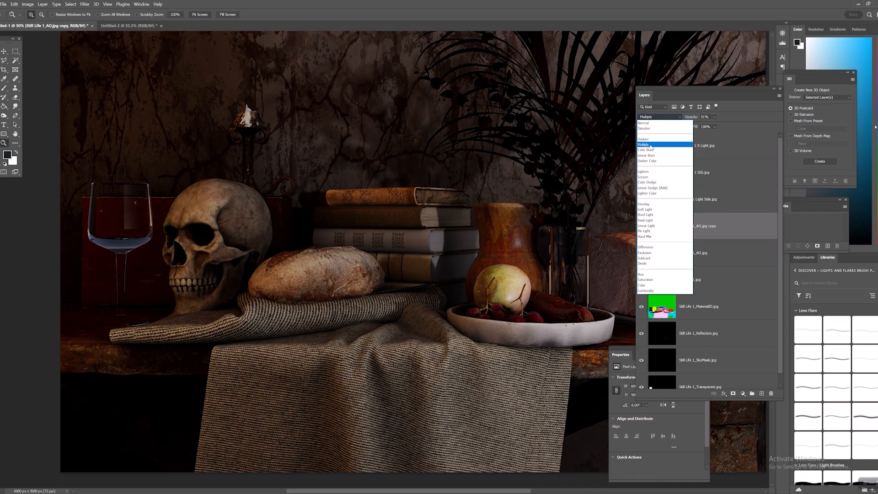
{"action": "left_click", "coordinate": [651, 140]}
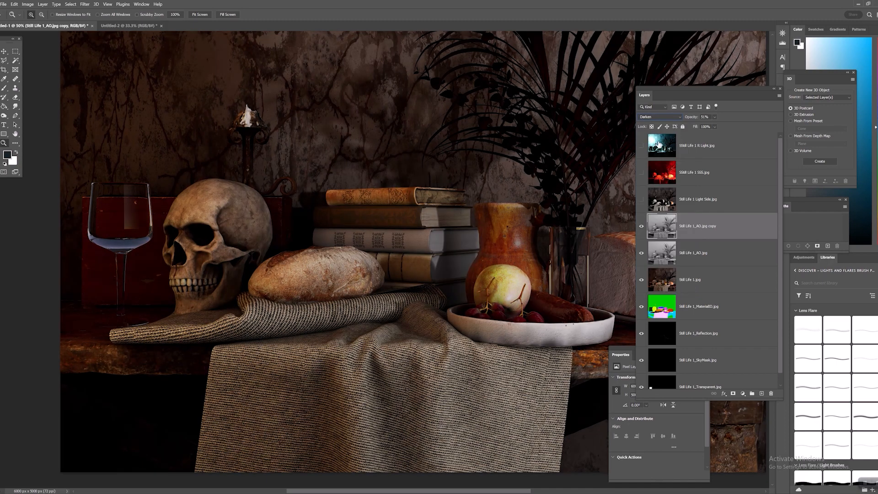
Step: Examine how the Darken AO copy affects the whole image by repeatedly hiding and showing that layer
{"action": "left_click", "coordinate": [641, 227]}
{"action": "left_click", "coordinate": [641, 227]}
{"action": "left_click", "coordinate": [641, 227]}
{"action": "left_click", "coordinate": [641, 227]}
{"action": "left_click", "coordinate": [641, 226]}
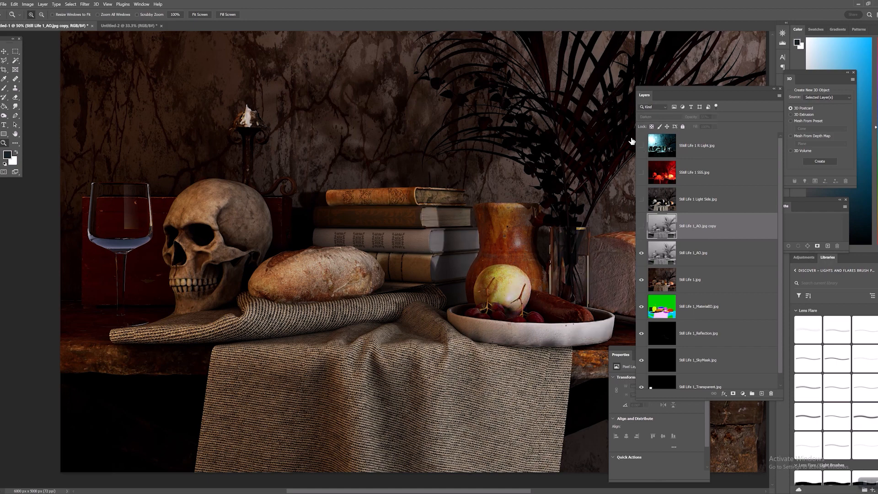
{"action": "left_click_drag", "start_coordinate": [403, 232], "coordinate": [355, 233]}
{"action": "left_click", "coordinate": [382, 241], "text": "alt"}
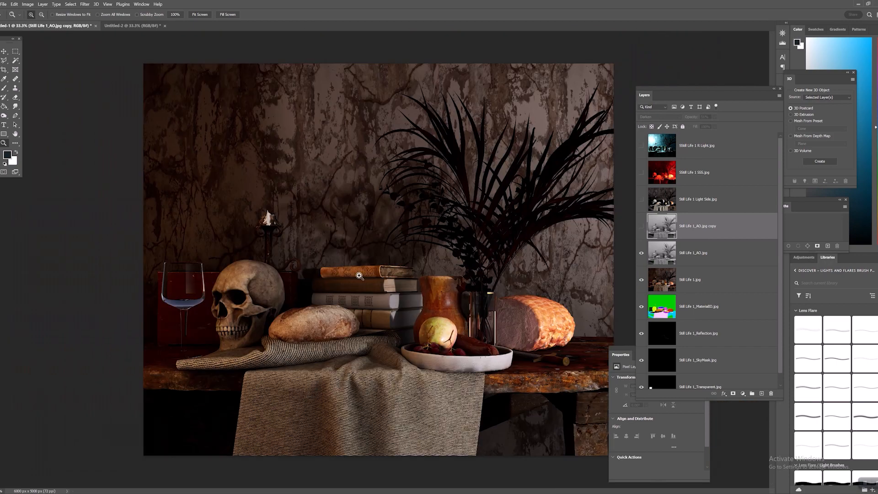
{"action": "left_click", "coordinate": [641, 227]}
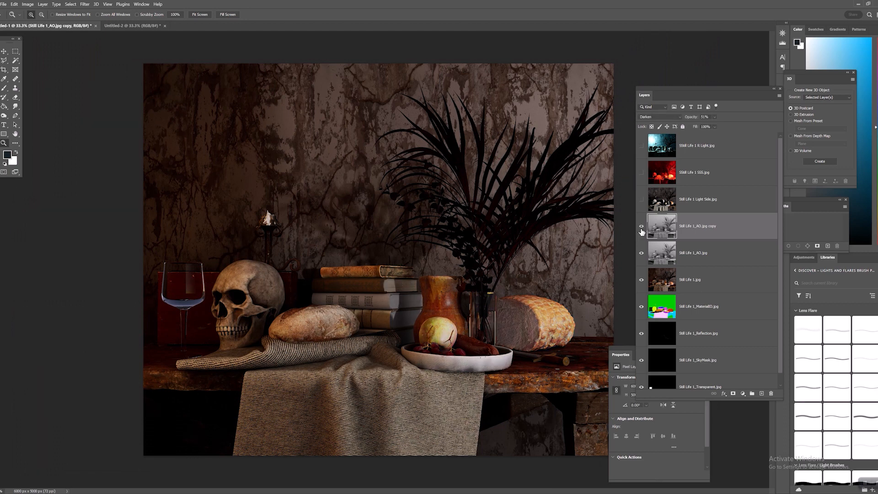
{"action": "left_click", "coordinate": [642, 231]}
{"action": "left_click", "coordinate": [642, 231]}
{"action": "left_click", "coordinate": [642, 232]}
{"action": "left_click", "coordinate": [643, 229]}
Step: Change the AO copy's blend mode to Multiply and lower its opacity to 13%
{"action": "left_click", "coordinate": [659, 118]}
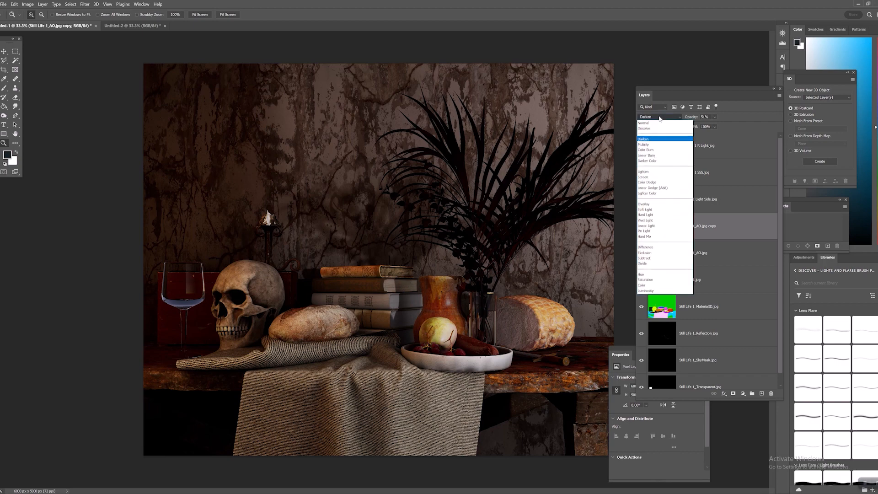
{"action": "left_click", "coordinate": [643, 144]}
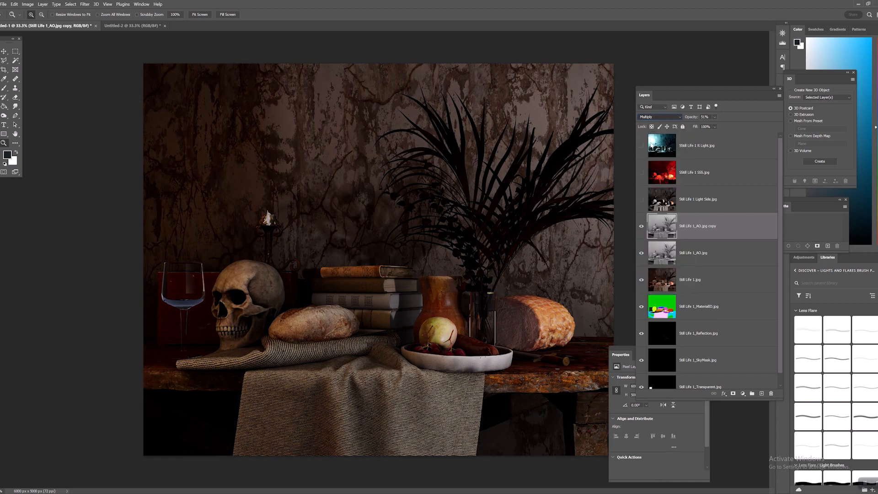
{"action": "left_click", "coordinate": [642, 227]}
{"action": "left_click", "coordinate": [642, 227]}
{"action": "left_click", "coordinate": [641, 227]}
{"action": "left_click_drag", "start_coordinate": [711, 128], "coordinate": [708, 126]}
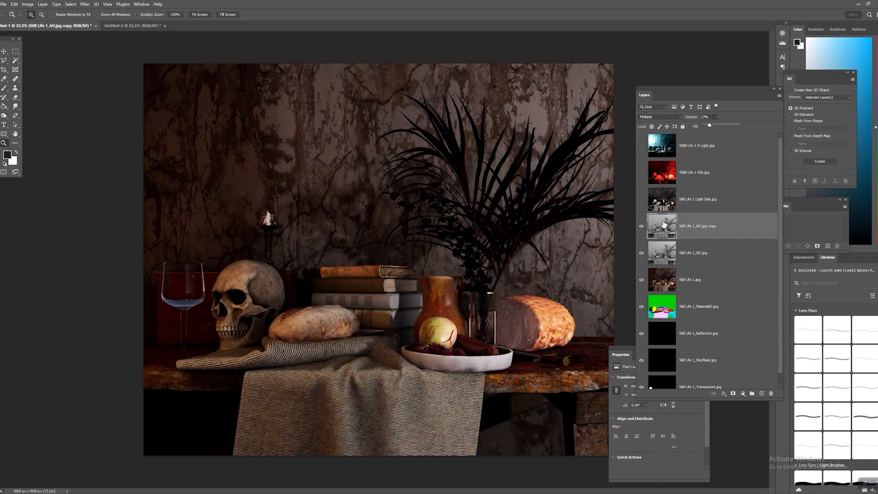
Step: Compare the image with and without the Multiply AO copy at its reduced opacity
{"action": "left_click", "coordinate": [641, 227]}
{"action": "left_click", "coordinate": [641, 227]}
{"action": "left_click", "coordinate": [641, 227]}
{"action": "left_click", "coordinate": [641, 227]}
{"action": "left_click", "coordinate": [641, 228]}
Step: Move the Still Life 1_Reflection.jpg layer directly above the AO copy and set its blend mode to Lighten
{"action": "scroll", "coordinate": [691, 277], "scroll_direction": "down", "scroll_amount": 1}
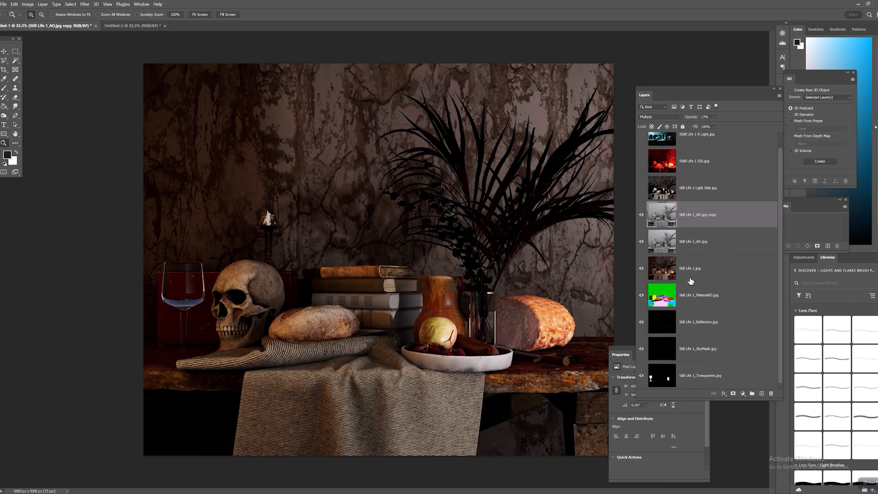
{"action": "left_click_drag", "start_coordinate": [704, 313], "coordinate": [696, 206]}
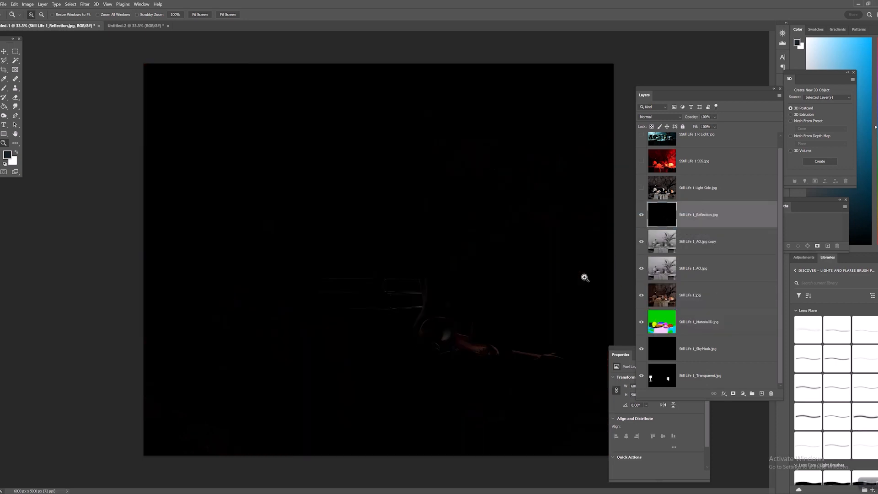
{"action": "left_click", "coordinate": [428, 336]}
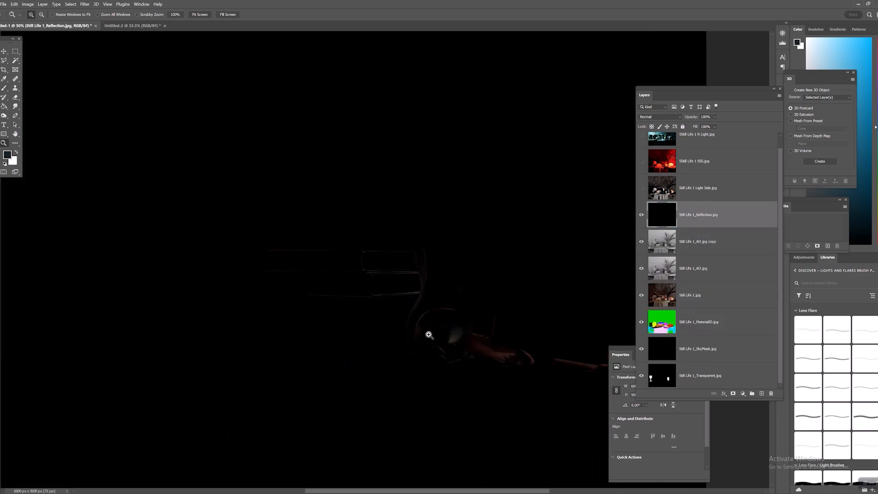
{"action": "left_click", "coordinate": [429, 335], "text": "alt"}
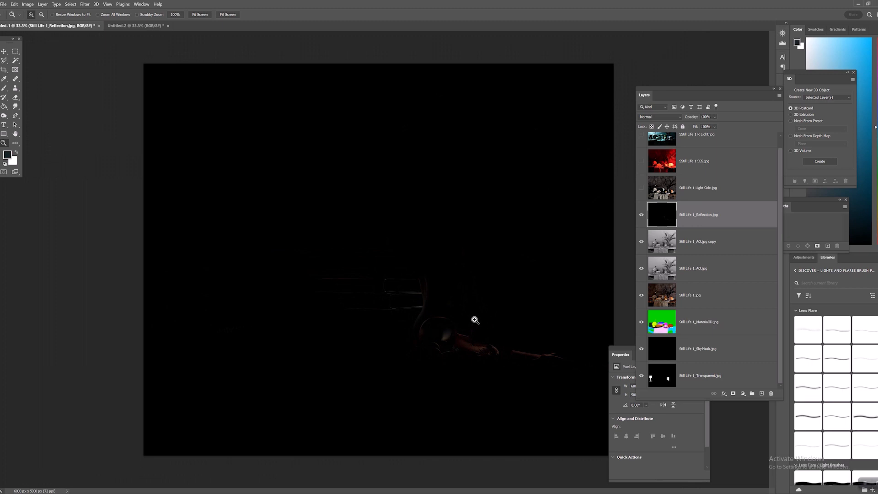
{"action": "left_click", "coordinate": [658, 118]}
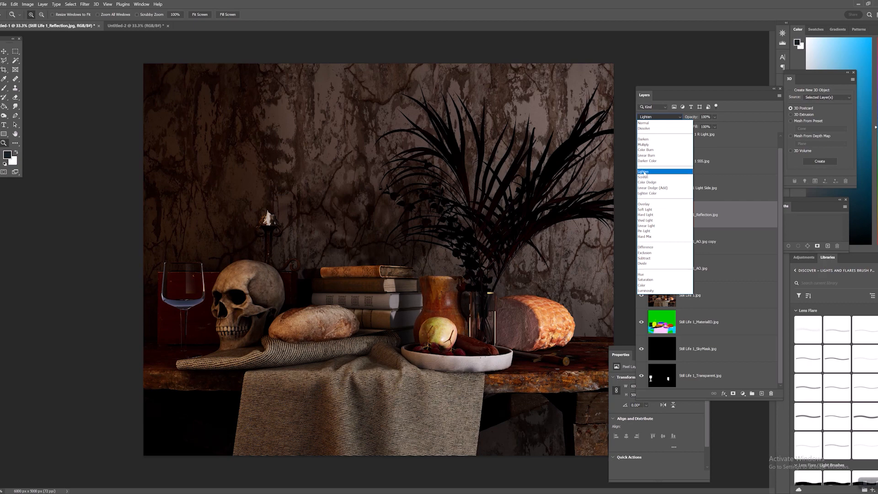
{"action": "left_click", "coordinate": [643, 171]}
{"action": "key", "text": "ctrl+plus"}
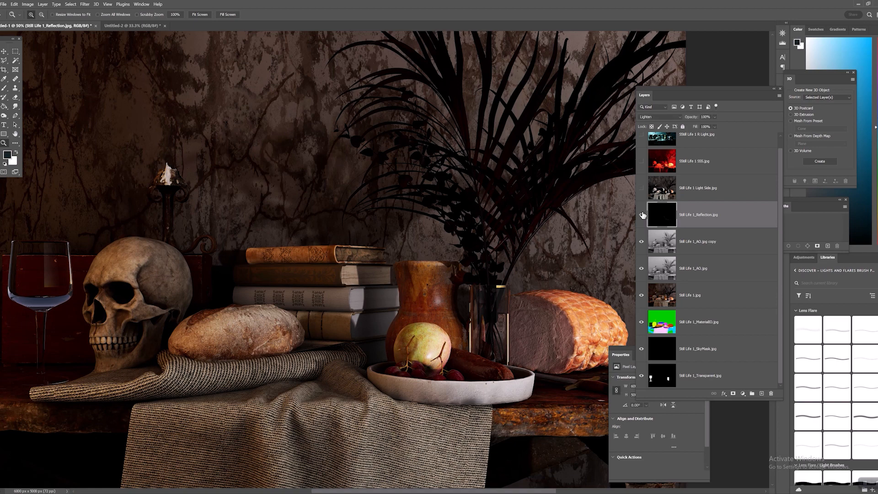
Step: Duplicate the Still Life 1_Reflection.jpg layer and set the copy's blend mode to Screen
{"action": "right_click", "coordinate": [689, 213]}
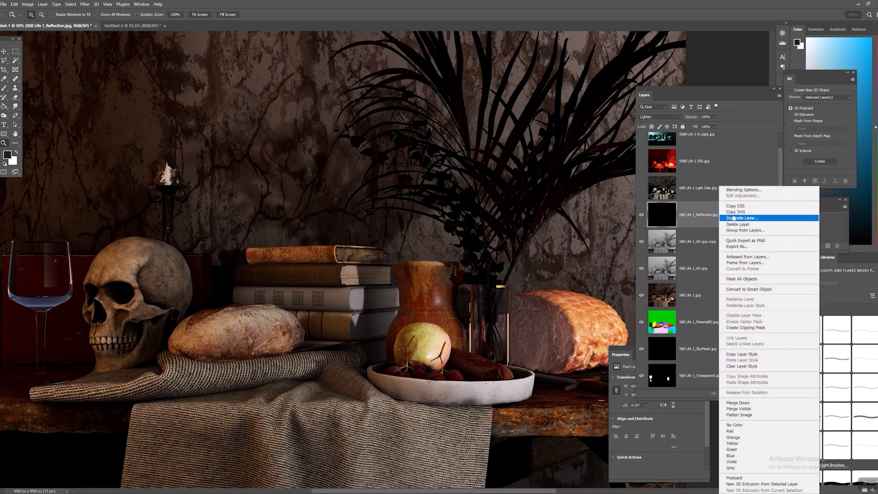
{"action": "left_click", "coordinate": [750, 215]}
{"action": "left_click", "coordinate": [496, 147]}
{"action": "left_click", "coordinate": [659, 117]}
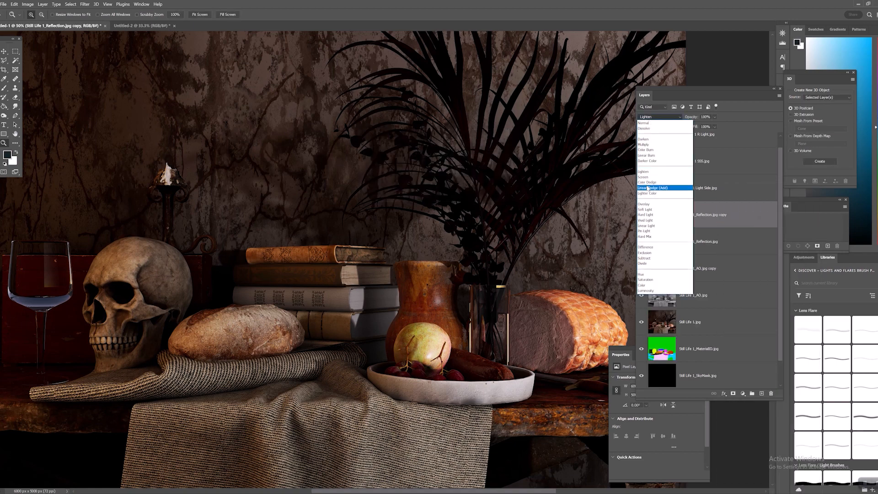
{"action": "left_click", "coordinate": [642, 188]}
Step: Compare the image with and without the reflection copy by toggling its visibility
{"action": "left_click", "coordinate": [641, 215]}
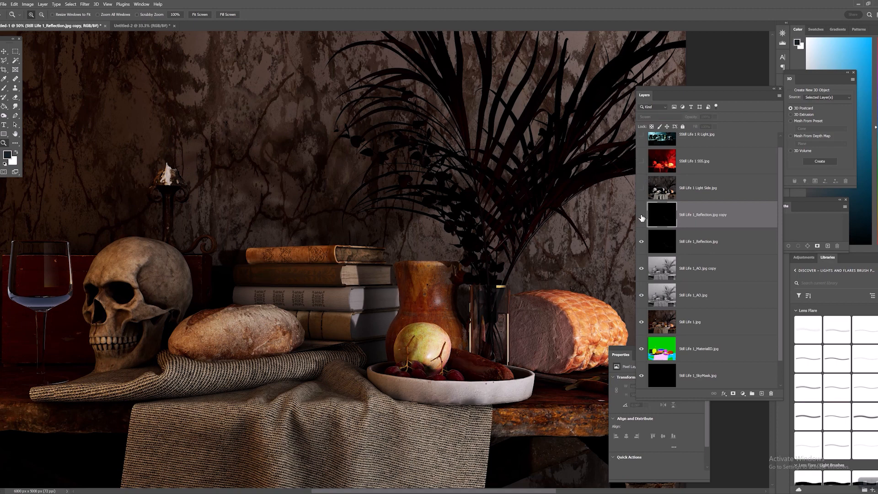
{"action": "left_click", "coordinate": [641, 215]}
{"action": "left_click", "coordinate": [641, 215]}
{"action": "left_click", "coordinate": [641, 215]}
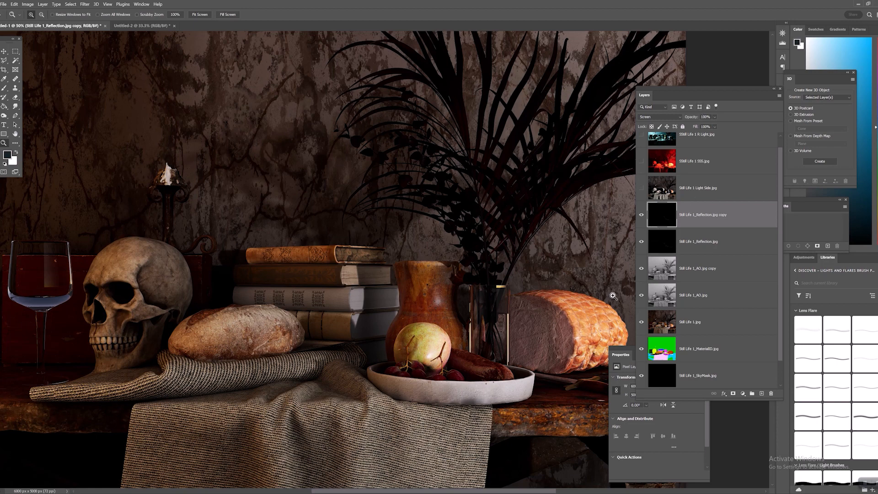
Step: Move the original Still Life 1_Reflection.jpg layer above its copy and check its effect on the whole image
{"action": "left_click_drag", "start_coordinate": [652, 247], "coordinate": [658, 211]}
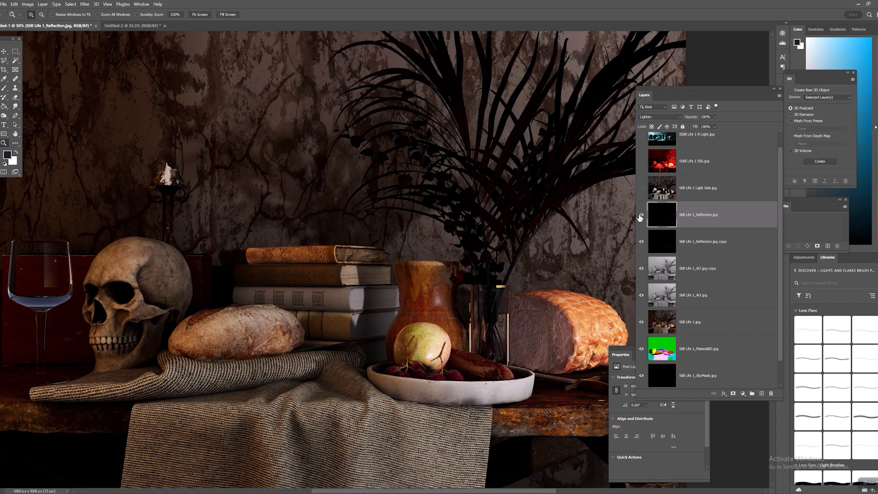
{"action": "left_click", "coordinate": [640, 215]}
{"action": "left_click", "coordinate": [442, 251], "text": "alt"}
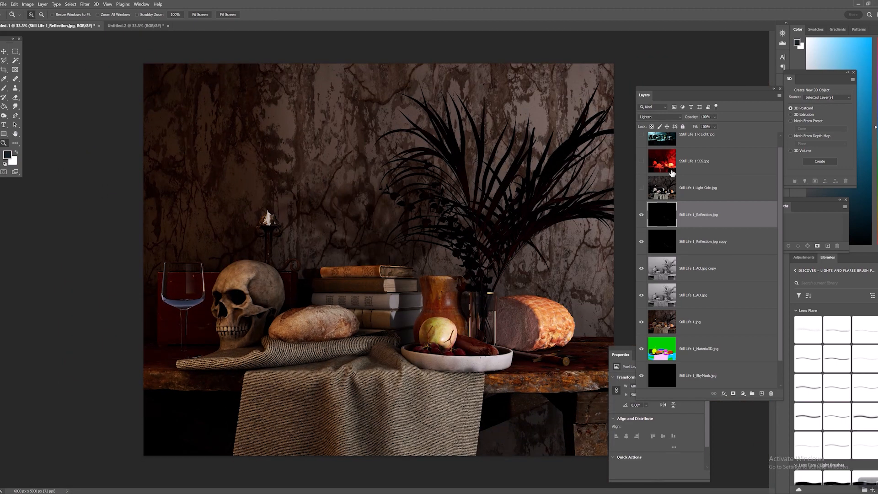
{"action": "left_click", "coordinate": [660, 191]}
{"action": "scroll", "coordinate": [671, 283], "scroll_direction": "down", "scroll_amount": 1}
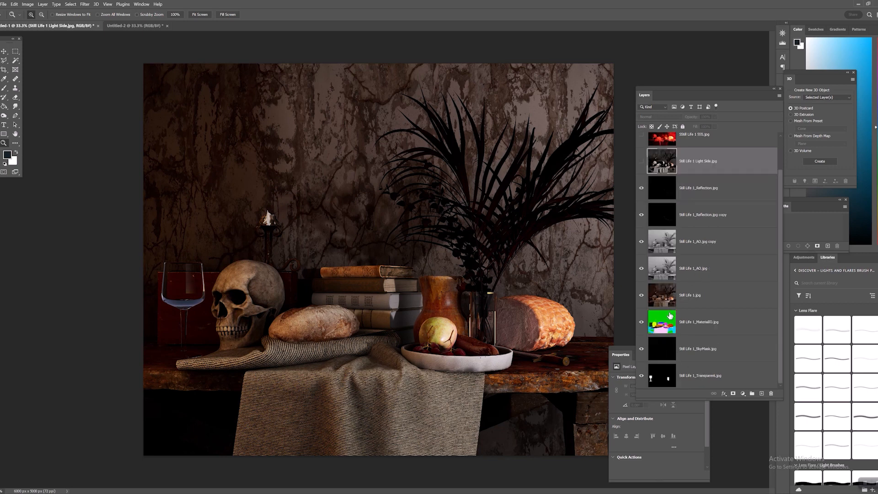
{"action": "left_click", "coordinate": [675, 328]}
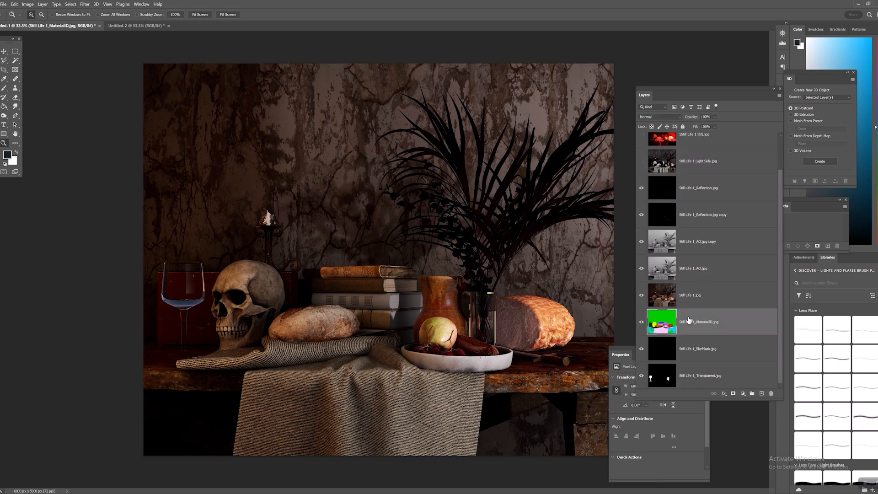
{"action": "scroll", "coordinate": [648, 271], "scroll_direction": "up", "scroll_amount": 1}
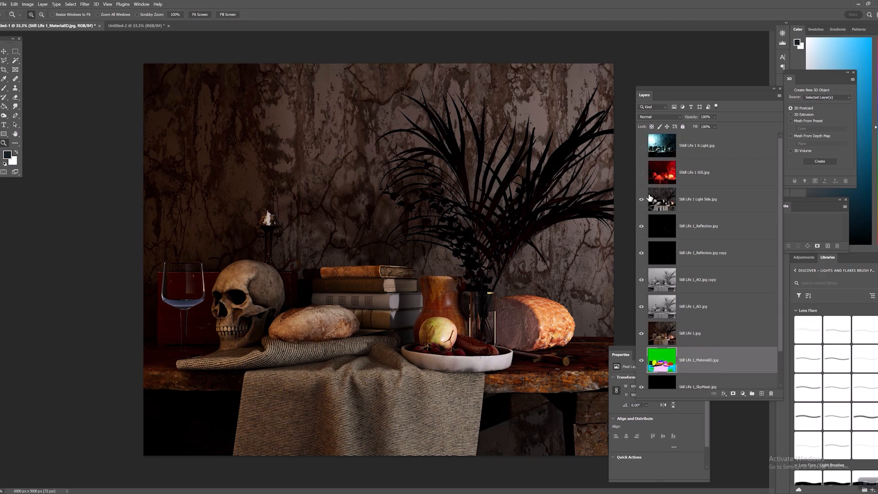
Step: Turn on the Still Life 1 Light Side.jpg layer and set its blend mode to Lighten
{"action": "left_click", "coordinate": [641, 199]}
{"action": "left_click", "coordinate": [694, 199]}
{"action": "left_click", "coordinate": [455, 285]}
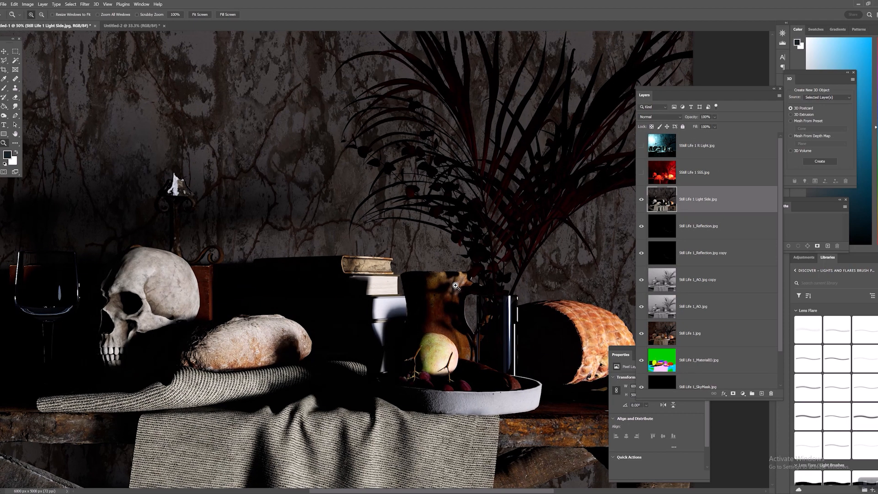
{"action": "left_click", "coordinate": [455, 285], "text": "alt"}
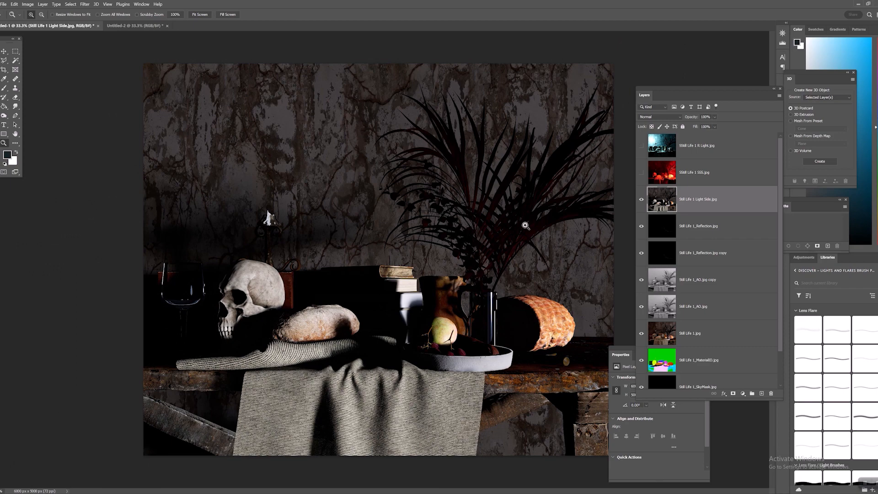
{"action": "left_click", "coordinate": [668, 118]}
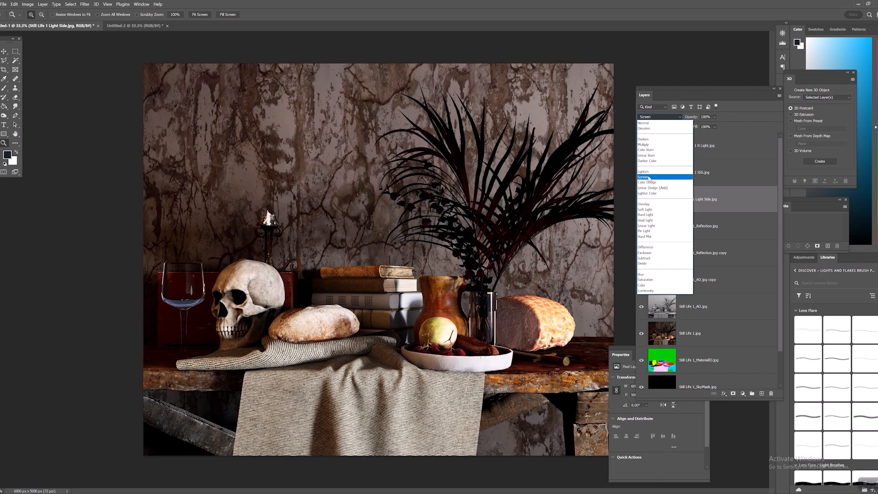
{"action": "left_click", "coordinate": [389, 339]}
Step: Compare the still life with and without the Light Side layer, leaving that layer hidden
{"action": "left_click", "coordinate": [641, 202]}
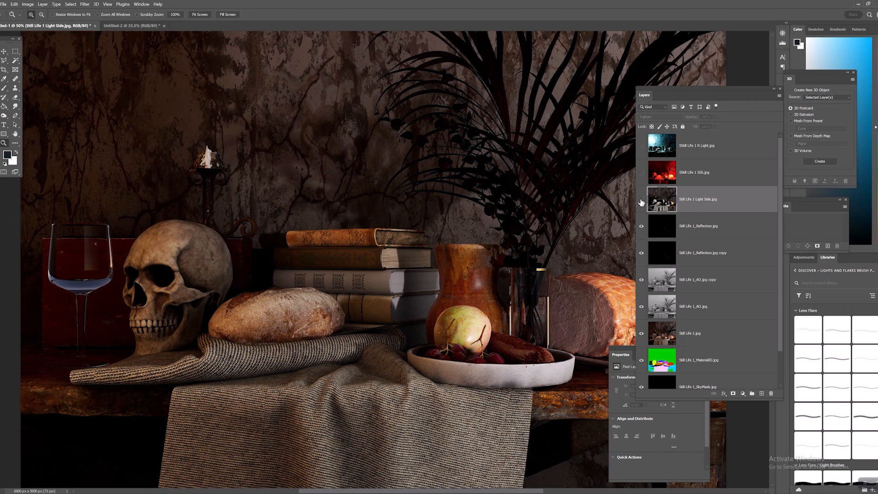
{"action": "left_click", "coordinate": [641, 202]}
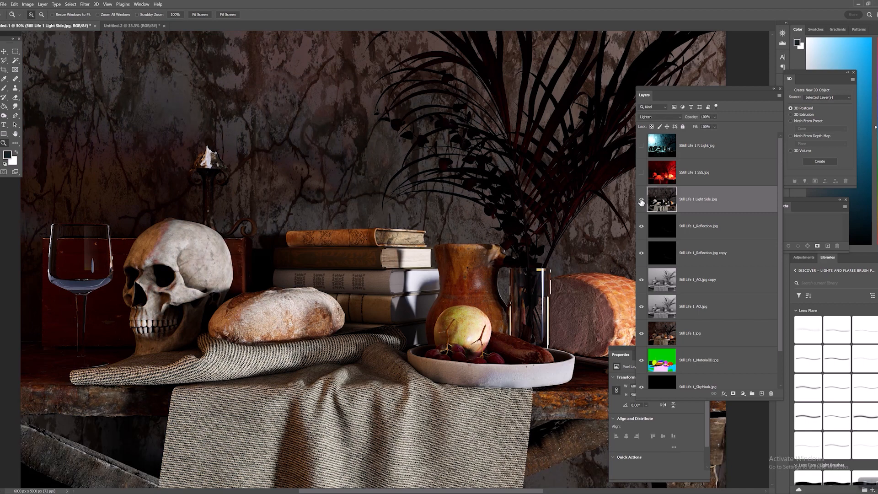
{"action": "left_click", "coordinate": [641, 201]}
{"action": "left_click", "coordinate": [641, 202]}
{"action": "left_click", "coordinate": [641, 202]}
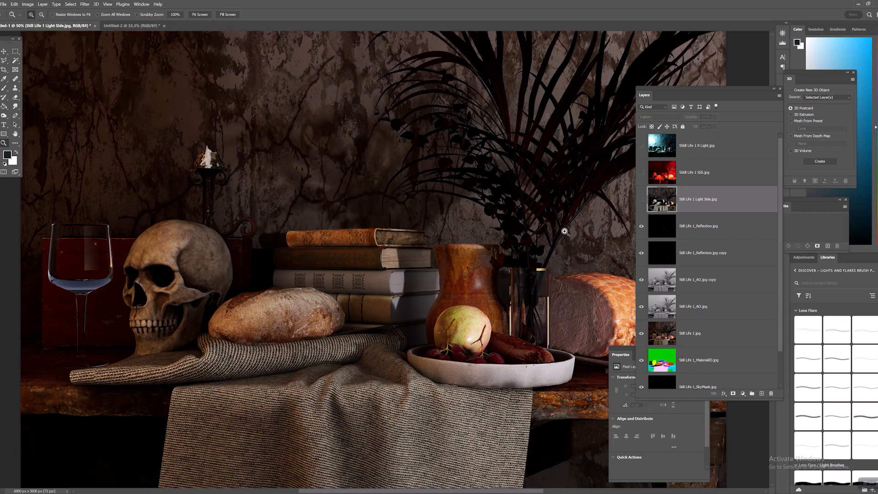
{"action": "left_click", "coordinate": [641, 204]}
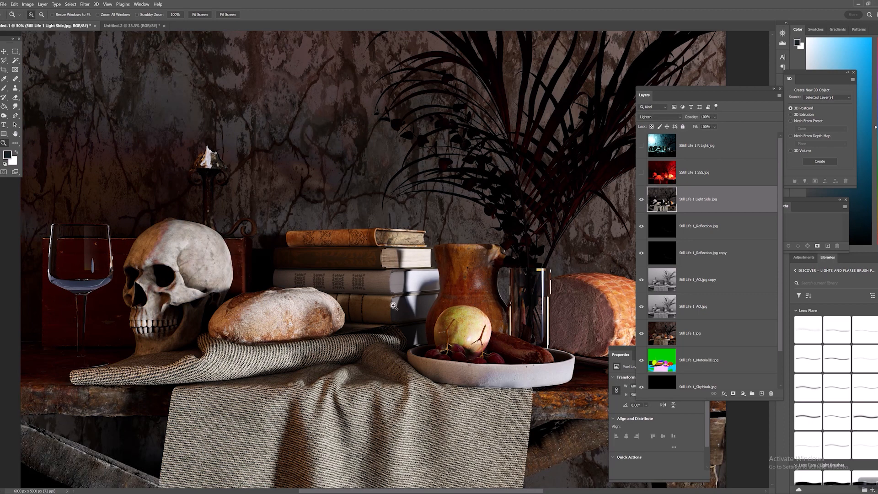
{"action": "left_click", "coordinate": [641, 201]}
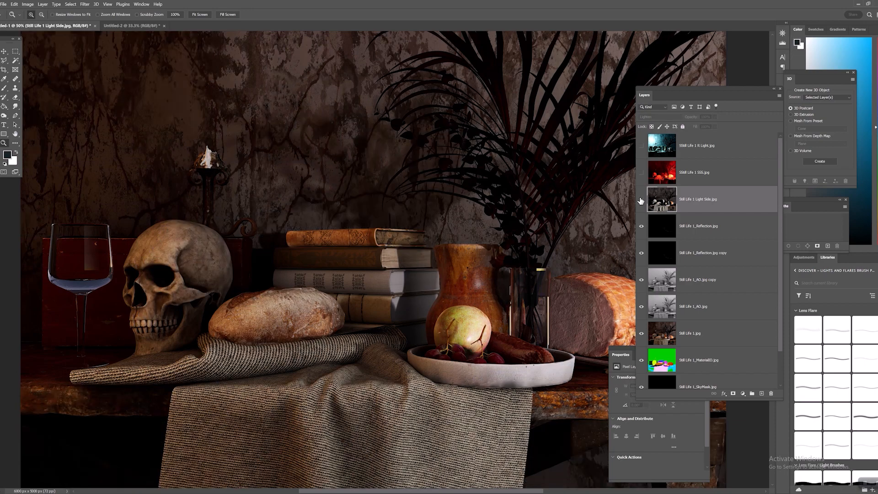
Step: Turn on the Still Life 1 Light Side.jpg layer again and add a layer mask to it
{"action": "left_click", "coordinate": [641, 201]}
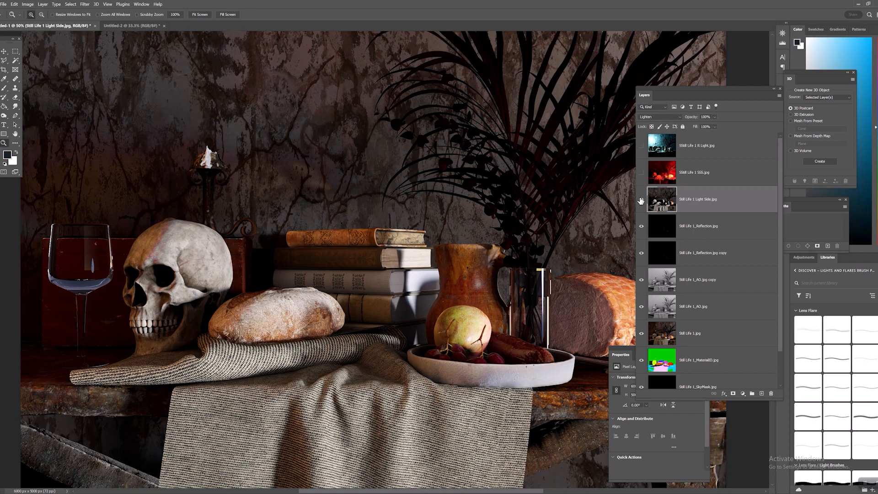
{"action": "left_click", "coordinate": [496, 286]}
{"action": "left_click", "coordinate": [456, 294], "text": "alt"}
{"action": "left_click", "coordinate": [456, 293], "text": "alt"}
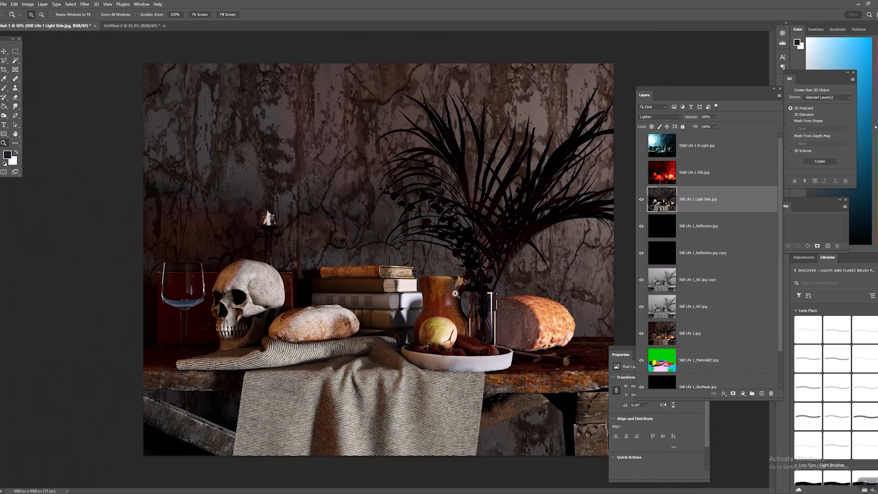
{"action": "left_click", "coordinate": [733, 394]}
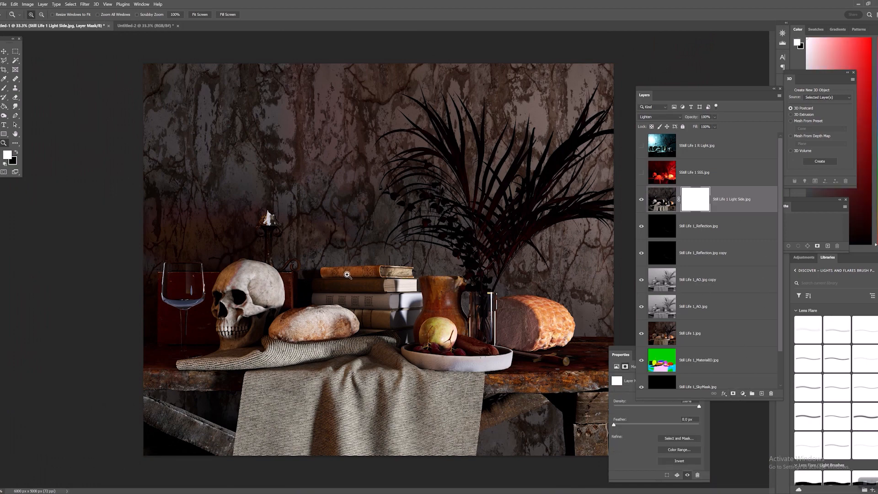
Step: Choose the Soft Round brush from the General Brushes set for painting on the mask
{"action": "key", "text": "b"}
{"action": "left_click", "coordinate": [32, 16]}
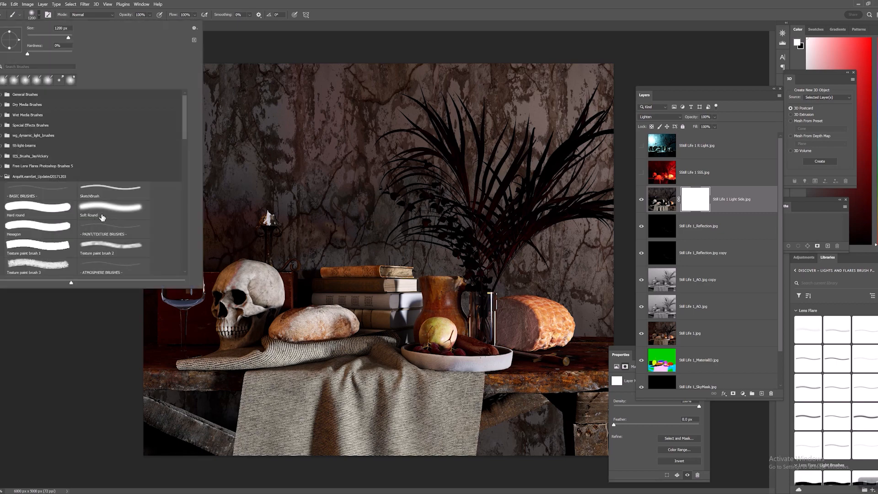
{"action": "left_click", "coordinate": [104, 213]}
{"action": "left_click", "coordinate": [3, 94]}
{"action": "left_click", "coordinate": [32, 106]}
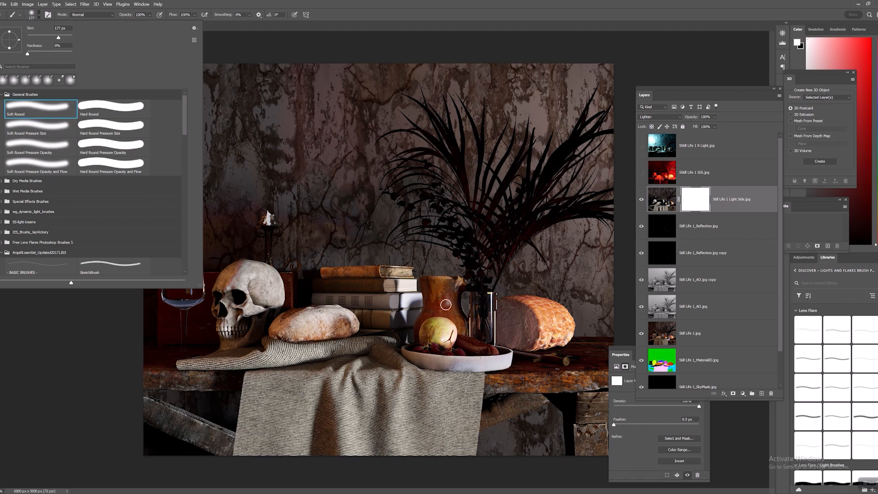
{"action": "left_click", "coordinate": [399, 297]}
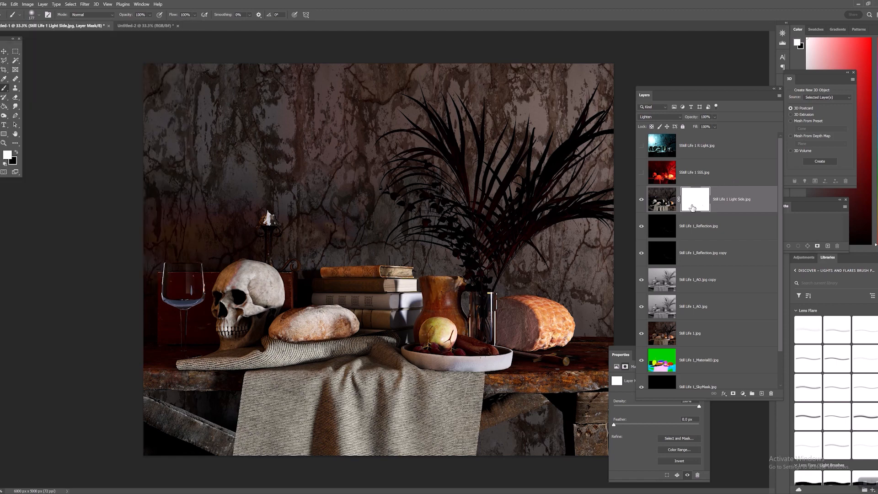
Step: Enlarge the brush to 1800 px and black out the whole Light Side mask to hide that layer's light
{"action": "key", "text": "bracketright"}
{"action": "key", "text": "bracketright"}
{"action": "key", "text": "bracketright"}
{"action": "key", "text": "bracketright"}
{"action": "key", "text": "bracketright"}
{"action": "key", "text": "bracketright"}
{"action": "key", "text": "bracketright"}
{"action": "key", "text": "bracketright"}
{"action": "key", "text": "bracketright"}
{"action": "key", "text": "bracketright"}
{"action": "key", "text": "bracketright"}
{"action": "key", "text": "bracketright"}
{"action": "key", "text": "bracketright"}
{"action": "key", "text": "x"}
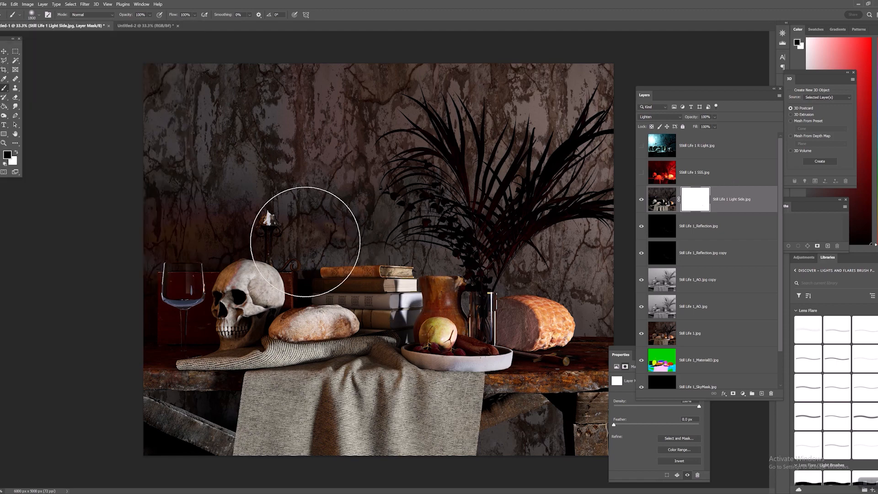
{"action": "key", "text": "x"}
{"action": "key", "text": "x"}
{"action": "key", "text": "x"}
{"action": "key", "text": "x"}
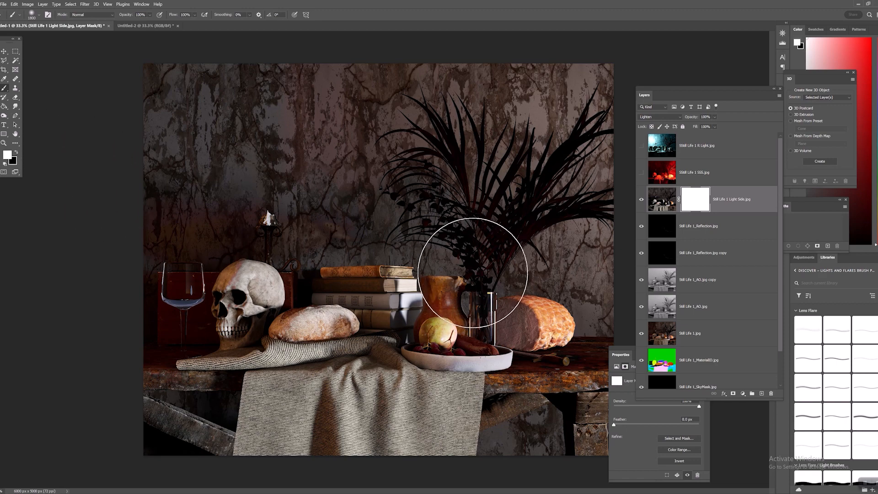
{"action": "mouse_move", "coordinate": [482, 272]}
{"action": "left_mouse_down"}
{"action": "mouse_move", "coordinate": [418, 329]}
{"action": "mouse_move", "coordinate": [427, 232]}
{"action": "mouse_move", "coordinate": [484, 399]}
{"action": "mouse_move", "coordinate": [646, 311]}
{"action": "mouse_move", "coordinate": [519, 480]}
{"action": "mouse_move", "coordinate": [638, 154]}
{"action": "mouse_move", "coordinate": [74, 366]}
{"action": "mouse_move", "coordinate": [202, 139]}
{"action": "mouse_move", "coordinate": [486, 128]}
{"action": "mouse_move", "coordinate": [384, 309]}
{"action": "mouse_move", "coordinate": [471, 327]}
{"action": "left_mouse_up"}
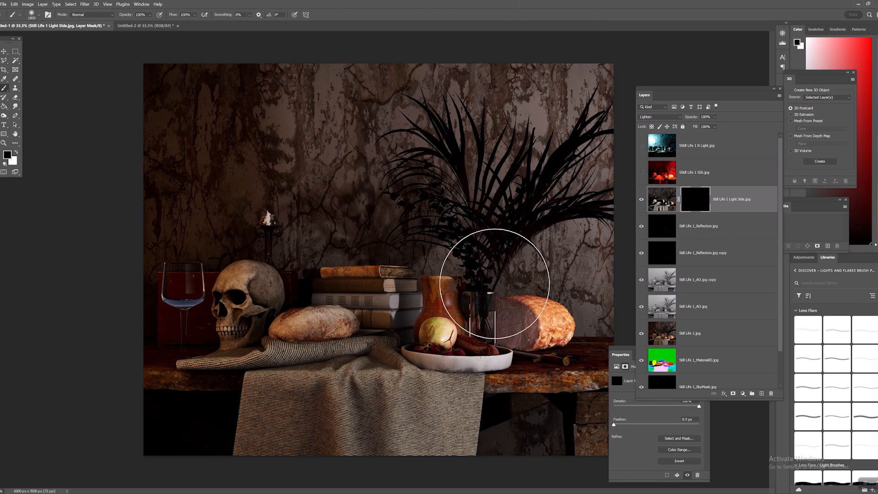
Step: Paint white on the Light Side mask over the meat, table, cloth, bread and skull with a 1300 px brush at 63% opacity
{"action": "key", "text": "x"}
{"action": "key", "text": "bracketleft"}
{"action": "key", "text": "bracketleft"}
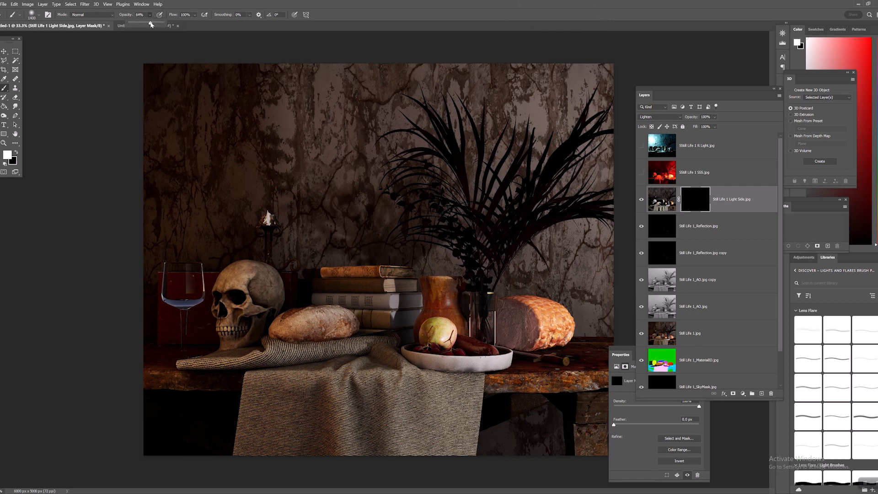
{"action": "left_click_drag", "start_coordinate": [150, 24], "coordinate": [151, 25]}
{"action": "key", "text": "bracketleft"}
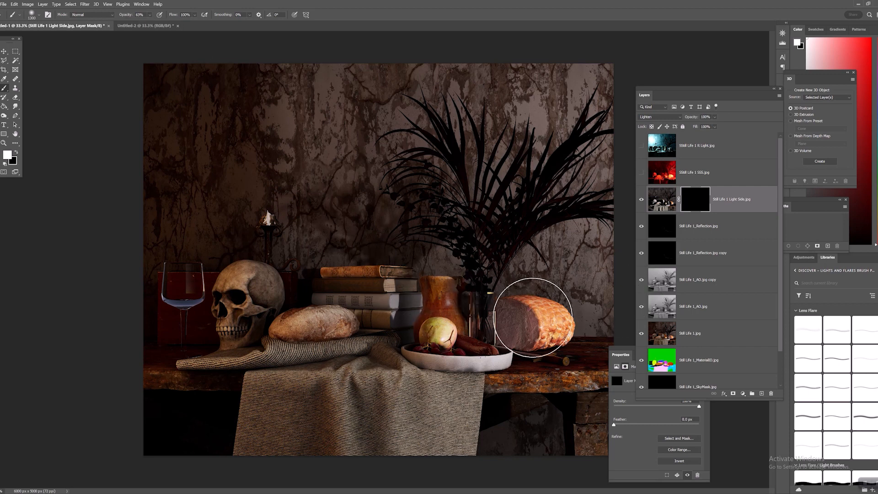
{"action": "mouse_move", "coordinate": [550, 344]}
{"action": "left_mouse_down"}
{"action": "mouse_move", "coordinate": [533, 333]}
{"action": "mouse_move", "coordinate": [572, 388]}
{"action": "left_mouse_up"}
{"action": "mouse_move", "coordinate": [435, 402]}
{"action": "left_mouse_down"}
{"action": "mouse_move", "coordinate": [423, 377]}
{"action": "mouse_move", "coordinate": [441, 333]}
{"action": "mouse_move", "coordinate": [414, 349]}
{"action": "mouse_move", "coordinate": [451, 343]}
{"action": "mouse_move", "coordinate": [435, 329]}
{"action": "mouse_move", "coordinate": [473, 333]}
{"action": "mouse_move", "coordinate": [382, 353]}
{"action": "mouse_move", "coordinate": [325, 349]}
{"action": "mouse_move", "coordinate": [333, 353]}
{"action": "mouse_move", "coordinate": [304, 334]}
{"action": "mouse_move", "coordinate": [265, 327]}
{"action": "mouse_move", "coordinate": [251, 336]}
{"action": "mouse_move", "coordinate": [260, 323]}
{"action": "mouse_move", "coordinate": [418, 315]}
{"action": "mouse_move", "coordinate": [392, 322]}
{"action": "mouse_move", "coordinate": [373, 309]}
{"action": "mouse_move", "coordinate": [378, 317]}
{"action": "mouse_move", "coordinate": [378, 310]}
{"action": "mouse_move", "coordinate": [303, 329]}
{"action": "mouse_move", "coordinate": [203, 314]}
{"action": "mouse_move", "coordinate": [247, 315]}
{"action": "mouse_move", "coordinate": [206, 317]}
{"action": "mouse_move", "coordinate": [206, 304]}
{"action": "mouse_move", "coordinate": [248, 305]}
{"action": "mouse_move", "coordinate": [263, 292]}
{"action": "mouse_move", "coordinate": [275, 238]}
{"action": "mouse_move", "coordinate": [270, 285]}
{"action": "mouse_move", "coordinate": [384, 316]}
{"action": "mouse_move", "coordinate": [386, 366]}
{"action": "mouse_move", "coordinate": [355, 419]}
{"action": "mouse_move", "coordinate": [323, 402]}
{"action": "mouse_move", "coordinate": [362, 372]}
{"action": "mouse_move", "coordinate": [388, 329]}
{"action": "left_mouse_up"}
Step: Reduce the brush to 500 px and paint black on the mask over the book ends beside the jug
{"action": "key", "text": "bracketleft"}
{"action": "key", "text": "bracketleft"}
{"action": "key", "text": "bracketleft"}
{"action": "key", "text": "bracketleft"}
{"action": "key", "text": "bracketleft"}
{"action": "key", "text": "bracketleft"}
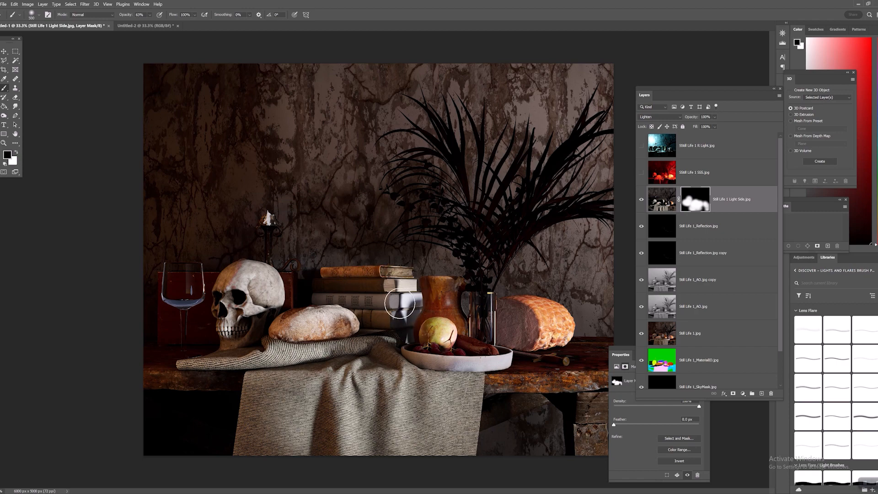
{"action": "mouse_move", "coordinate": [400, 303]}
{"action": "left_mouse_down"}
{"action": "mouse_move", "coordinate": [402, 333]}
{"action": "mouse_move", "coordinate": [412, 306]}
{"action": "mouse_move", "coordinate": [406, 292]}
{"action": "mouse_move", "coordinate": [400, 301]}
{"action": "mouse_move", "coordinate": [410, 315]}
{"action": "mouse_move", "coordinate": [399, 301]}
{"action": "mouse_move", "coordinate": [427, 273]}
{"action": "left_mouse_up"}
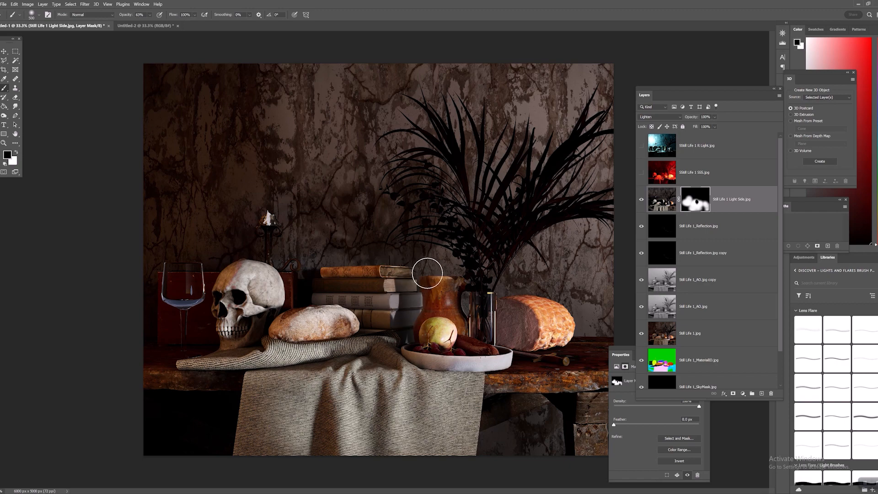
Step: Compare the image with and without the masked Light Side layer, and paint white on its mask over the plant leaves
{"action": "left_click", "coordinate": [642, 201]}
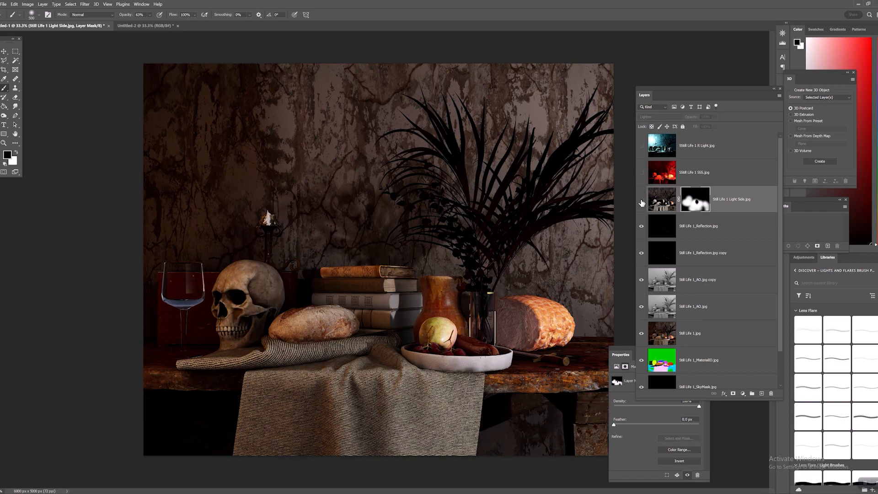
{"action": "left_click", "coordinate": [642, 201]}
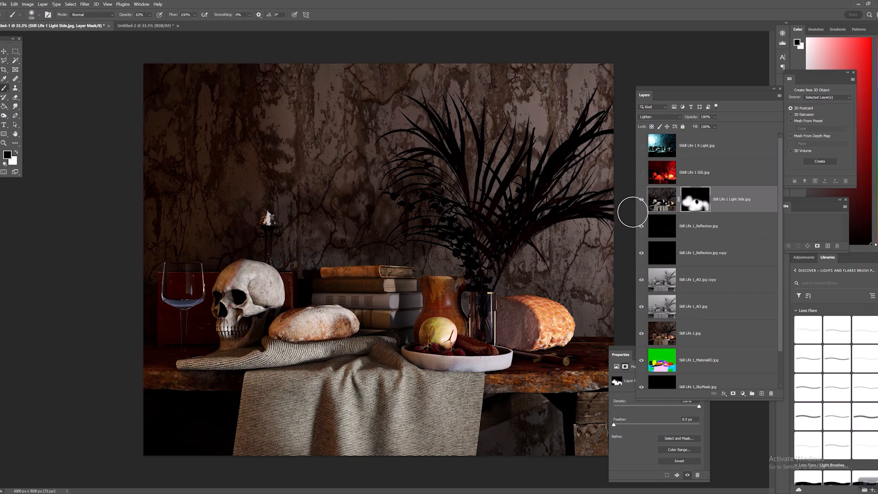
{"action": "left_click", "coordinate": [642, 201]}
{"action": "left_click", "coordinate": [642, 201]}
{"action": "key", "text": "x"}
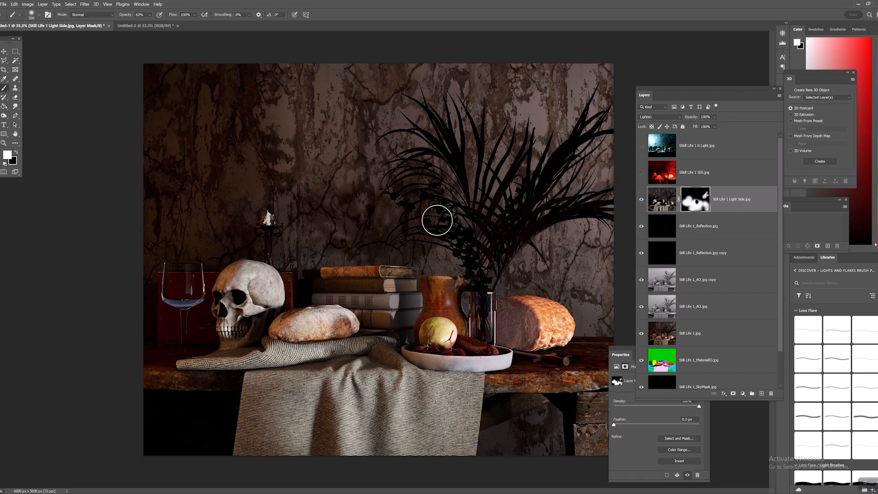
{"action": "mouse_move", "coordinate": [493, 165]}
{"action": "left_mouse_down"}
{"action": "mouse_move", "coordinate": [488, 210]}
{"action": "mouse_move", "coordinate": [539, 220]}
{"action": "left_mouse_up"}
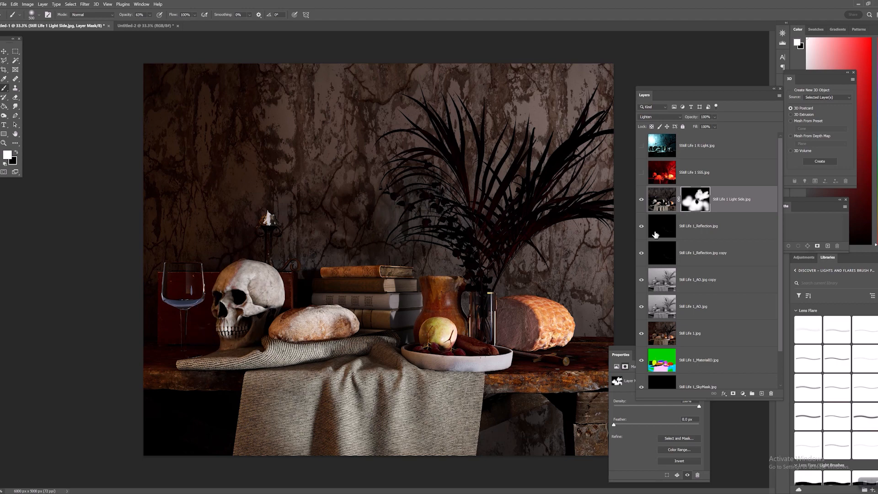
Step: Compare the original Still Life 1.jpg render with the full composite and preview the SSS pass, leaving the SSS layer hidden
{"action": "left_click_drag", "start_coordinate": [642, 285], "coordinate": [642, 333]}
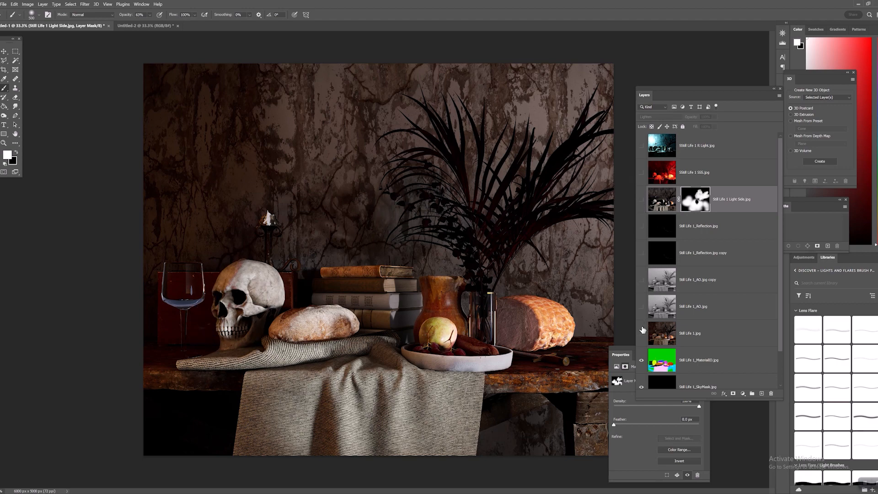
{"action": "left_click", "coordinate": [642, 334]}
{"action": "left_click", "coordinate": [695, 334]}
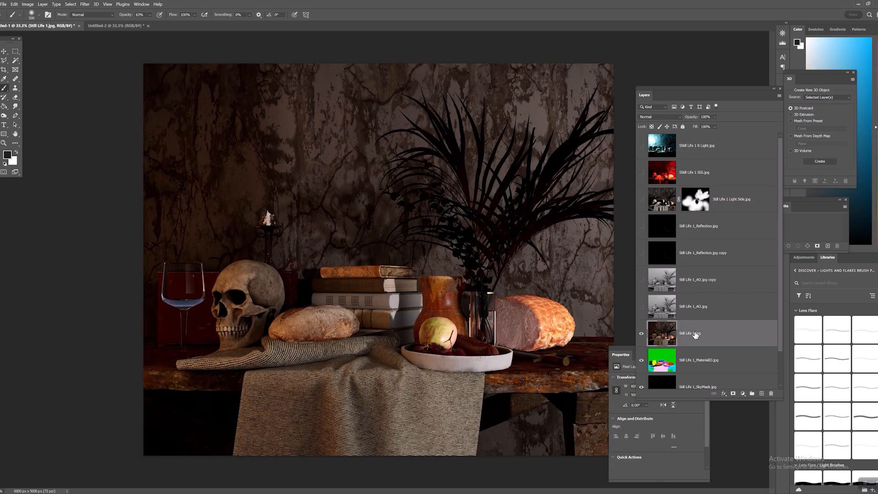
{"action": "left_click", "coordinate": [713, 304]}
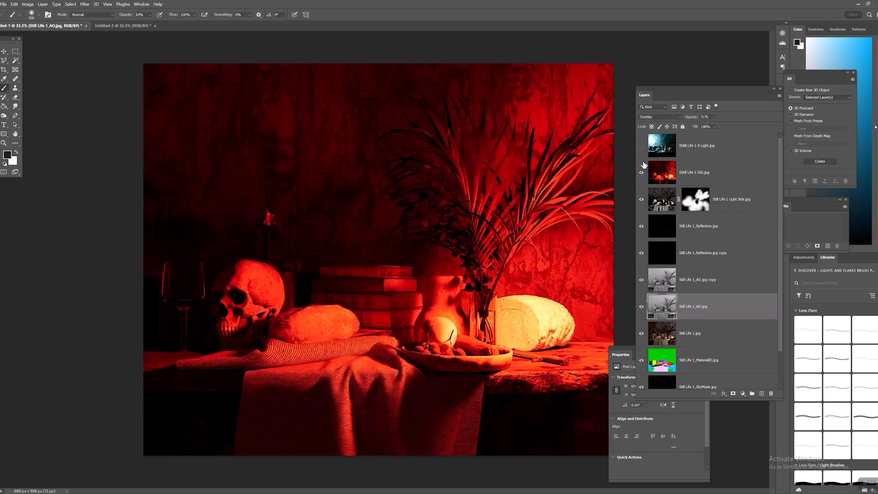
{"action": "left_click", "coordinate": [641, 172]}
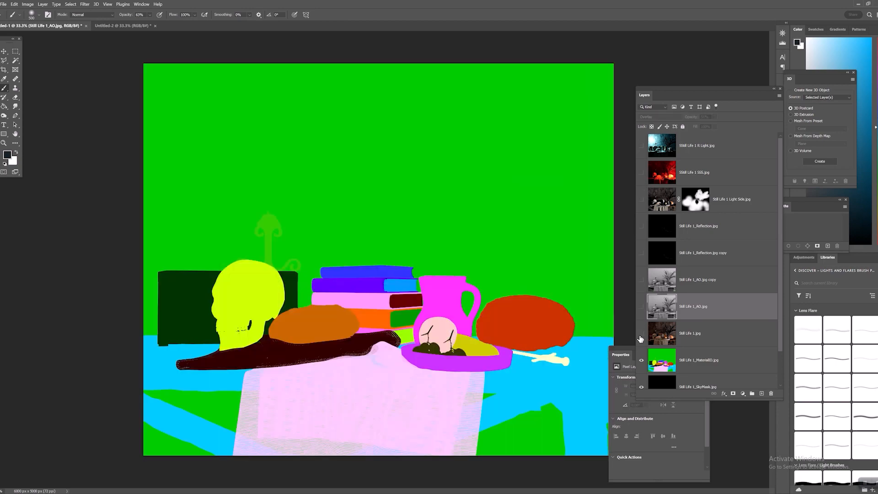
{"action": "left_click", "coordinate": [641, 333]}
{"action": "left_click", "coordinate": [695, 338]}
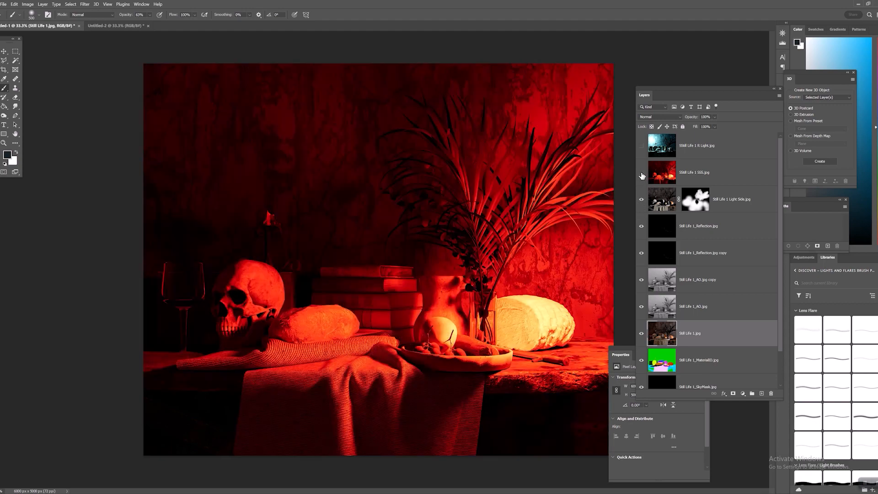
{"action": "left_click", "coordinate": [641, 173]}
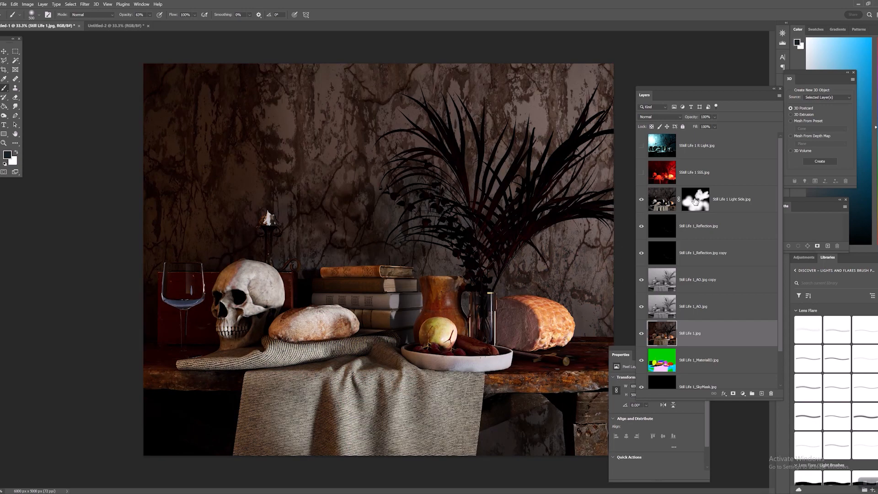
Step: Group all layers from Still Life 1 Light Side.jpg down to Still Life 1.jpg
{"action": "left_click", "coordinate": [738, 202]}
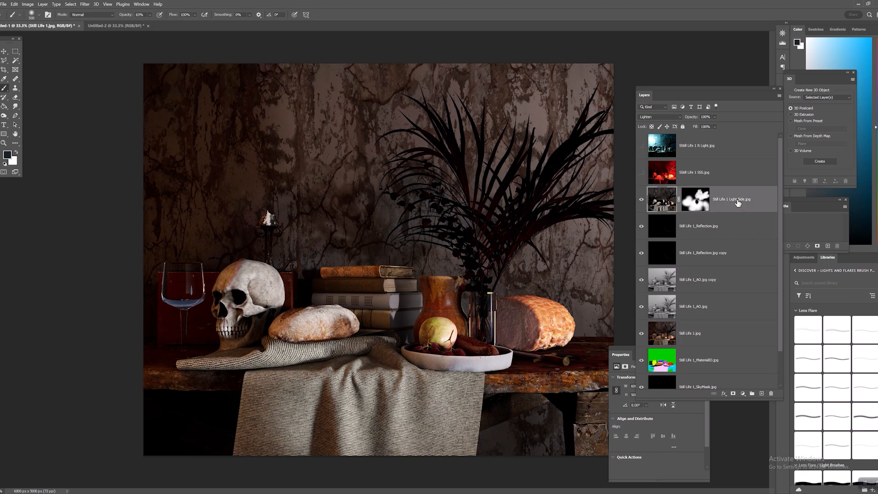
{"action": "left_click", "coordinate": [712, 335], "text": "shift"}
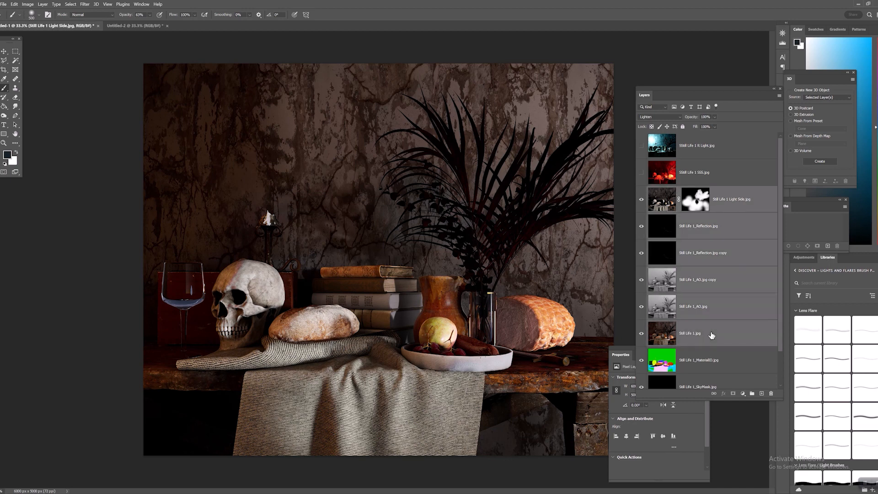
{"action": "left_click", "coordinate": [753, 394]}
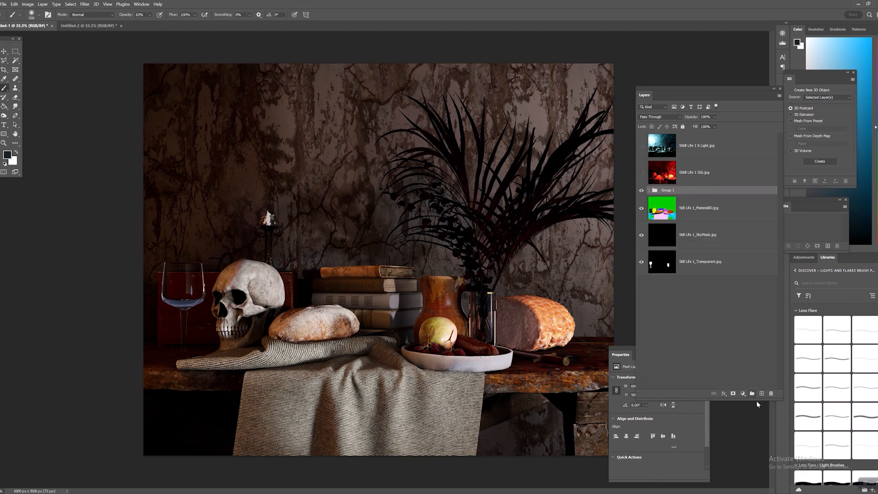
Step: Duplicate Group 1 and merge the copied group into a single layer
{"action": "right_click", "coordinate": [717, 192]}
{"action": "left_click", "coordinate": [736, 212]}
{"action": "left_click", "coordinate": [500, 148]}
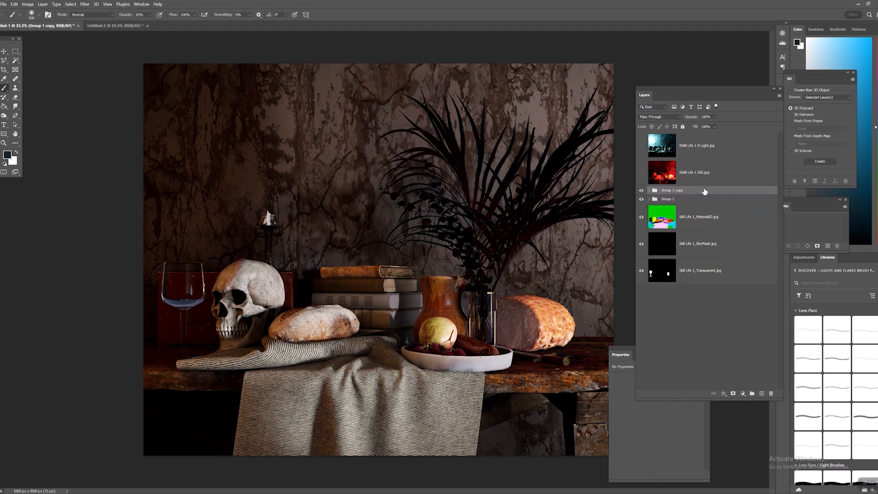
{"action": "right_click", "coordinate": [704, 191]}
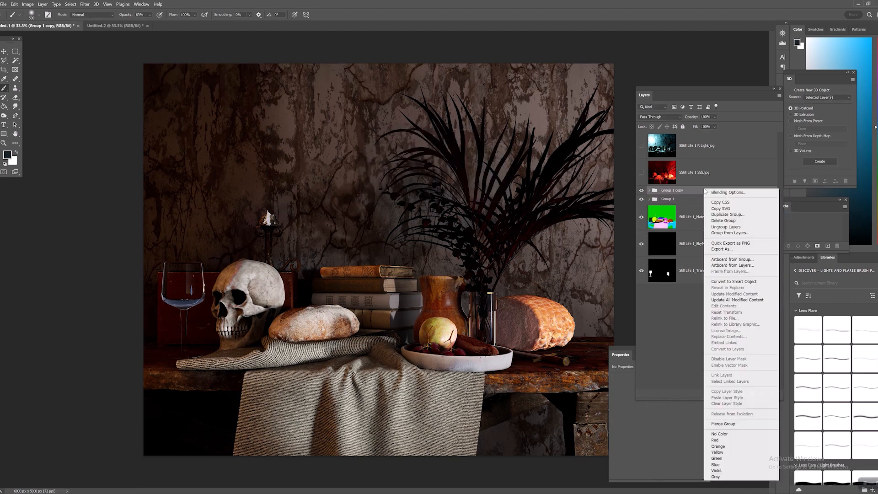
{"action": "left_click", "coordinate": [732, 424]}
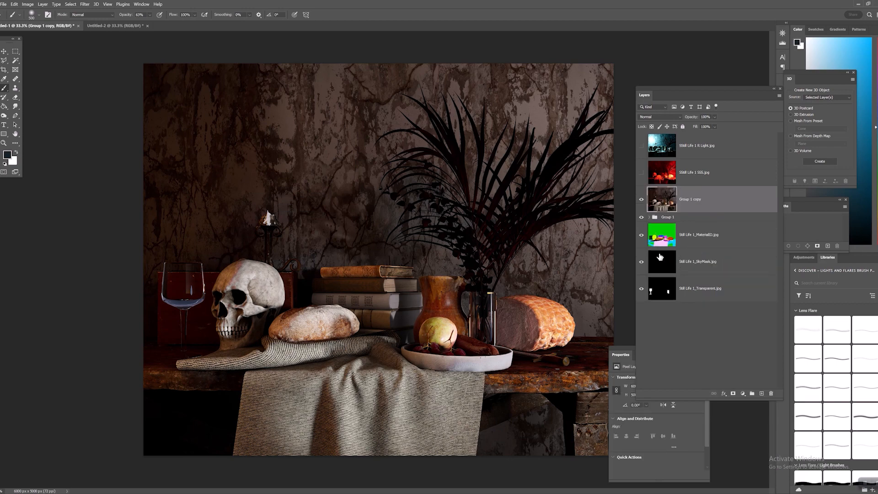
Step: Duplicate the merged layer as Group 1 copy 2 and check it by toggling its visibility
{"action": "right_click", "coordinate": [704, 201]}
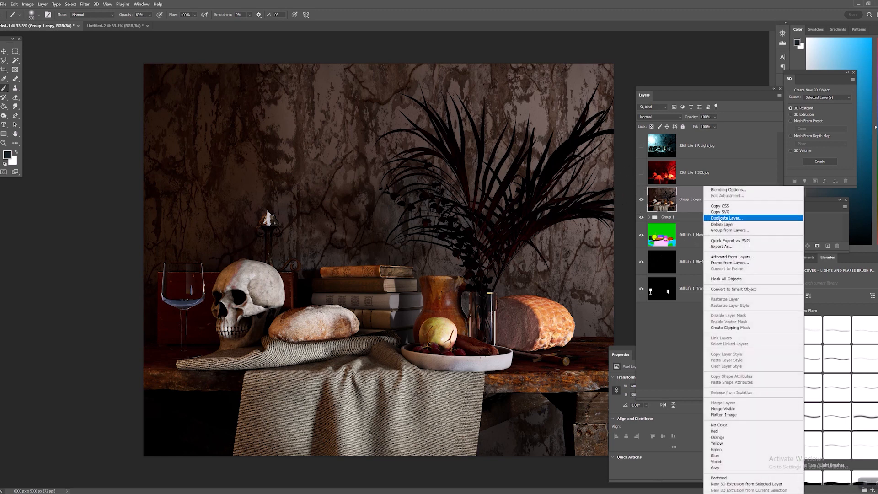
{"action": "left_click", "coordinate": [721, 218]}
{"action": "left_click", "coordinate": [480, 148]}
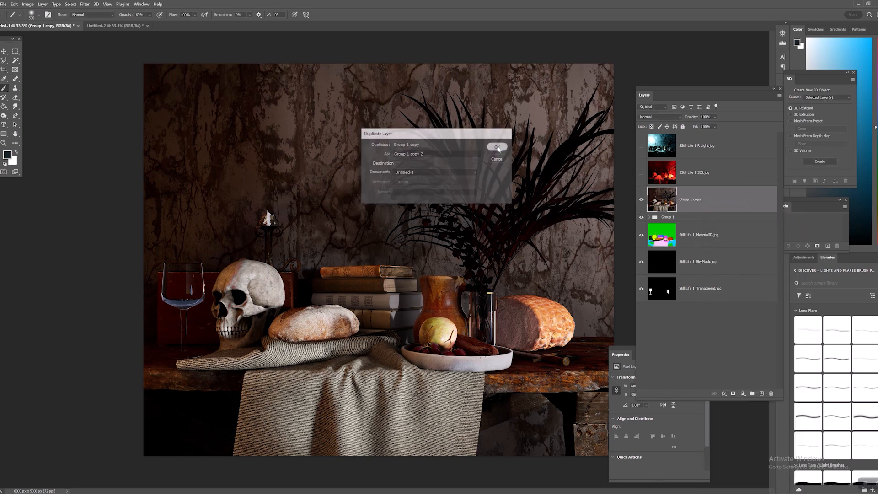
{"action": "left_click", "coordinate": [641, 201]}
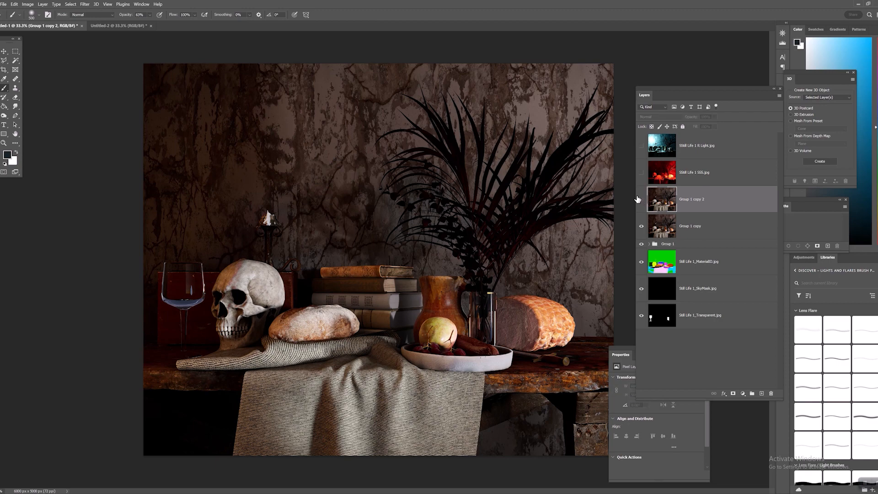
{"action": "left_click", "coordinate": [641, 199]}
Step: Turn on and select the SStill Life 1 SSS.jpg layer, and inspect it closely around the fruit plate
{"action": "left_click", "coordinate": [641, 173]}
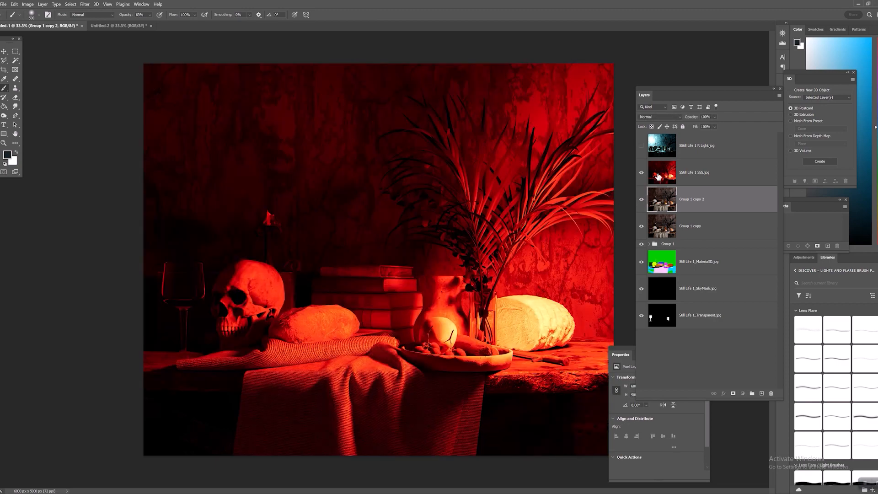
{"action": "left_click", "coordinate": [663, 173]}
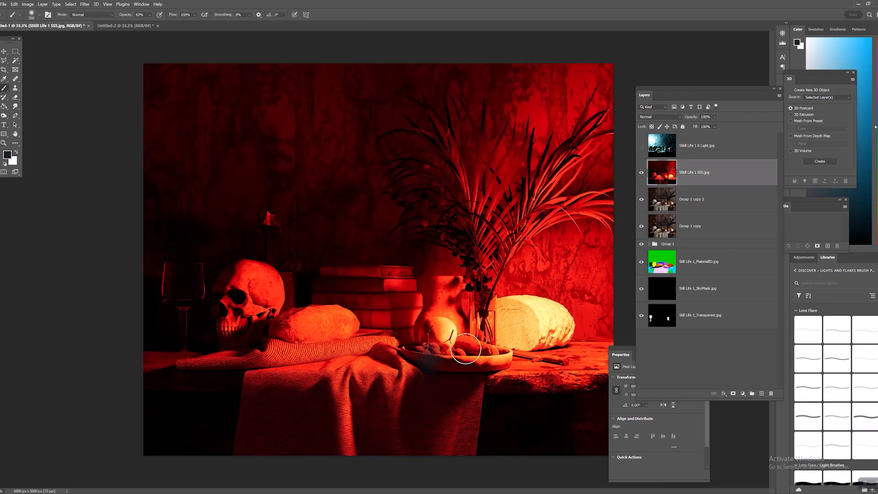
{"action": "key", "text": "z"}
{"action": "left_click", "coordinate": [456, 349]}
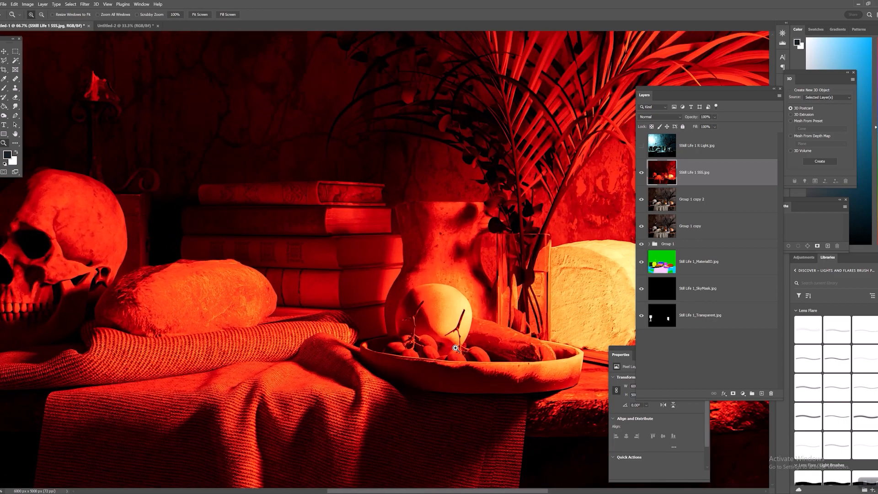
Step: Blend the SStill Life 1 SSS.jpg layer in Screen mode at 43% opacity and compare the image with and without it
{"action": "left_click", "coordinate": [655, 118]}
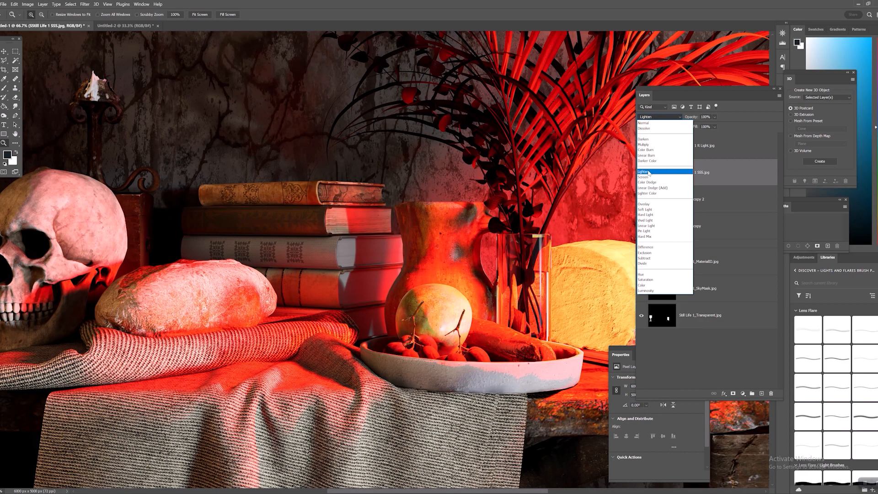
{"action": "left_click", "coordinate": [648, 177]}
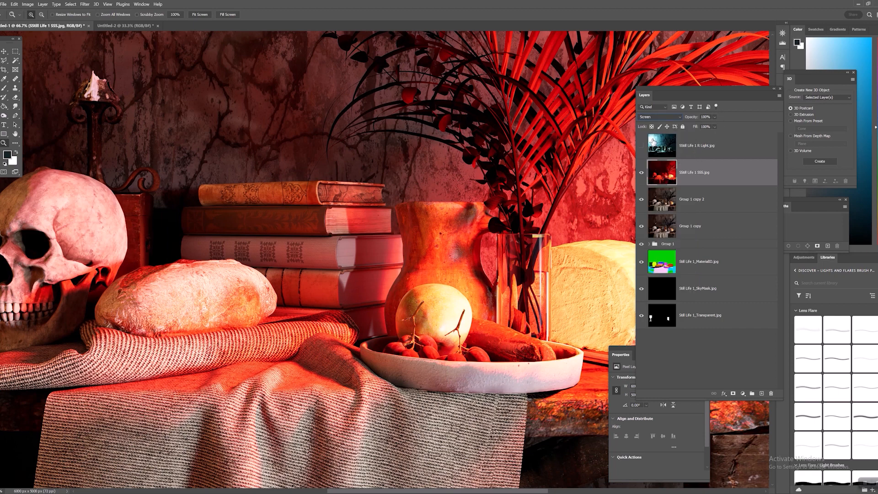
{"action": "left_click", "coordinate": [641, 173]}
{"action": "left_click", "coordinate": [641, 176]}
{"action": "left_click_drag", "start_coordinate": [710, 127], "coordinate": [709, 126]}
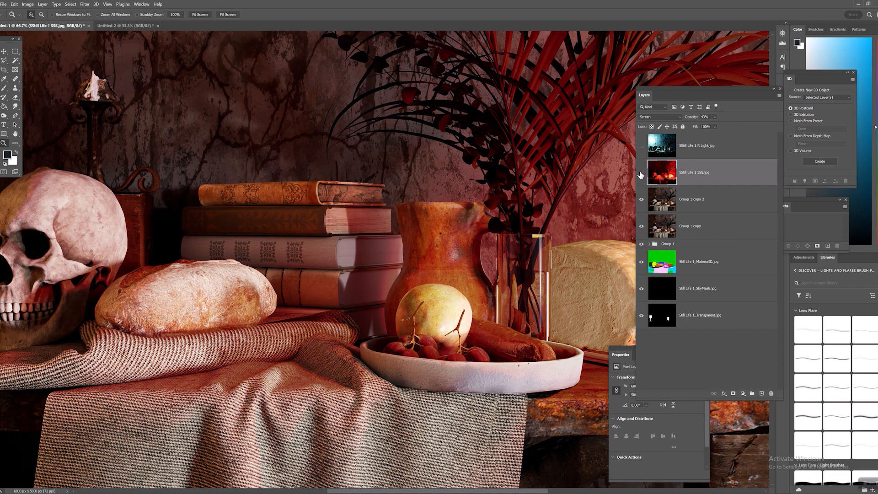
{"action": "left_click", "coordinate": [641, 174]}
{"action": "left_click", "coordinate": [641, 173]}
{"action": "left_click", "coordinate": [641, 174]}
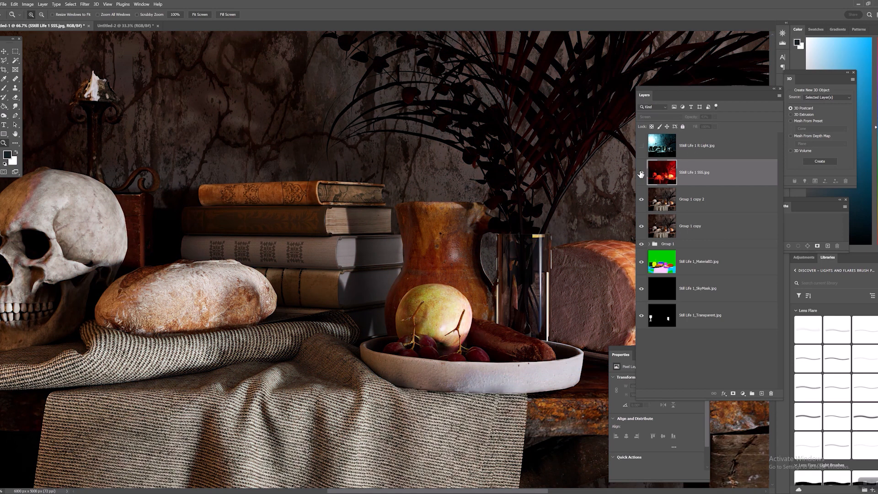
{"action": "left_click", "coordinate": [641, 173]}
Step: Add a mask to the SSS layer and paint black across the whole image with a very large brush to suppress the red glow
{"action": "left_click", "coordinate": [513, 223], "text": "alt"}
{"action": "left_click", "coordinate": [514, 223], "text": "alt"}
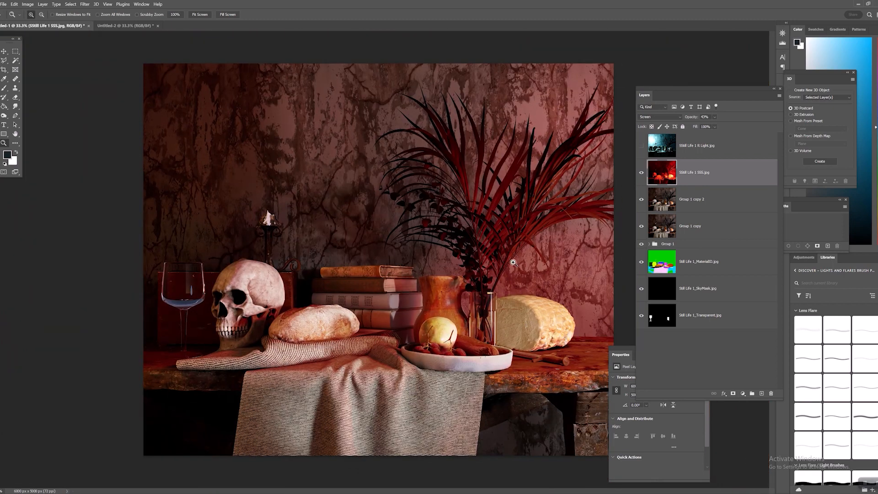
{"action": "left_click", "coordinate": [733, 393]}
{"action": "key", "text": "x"}
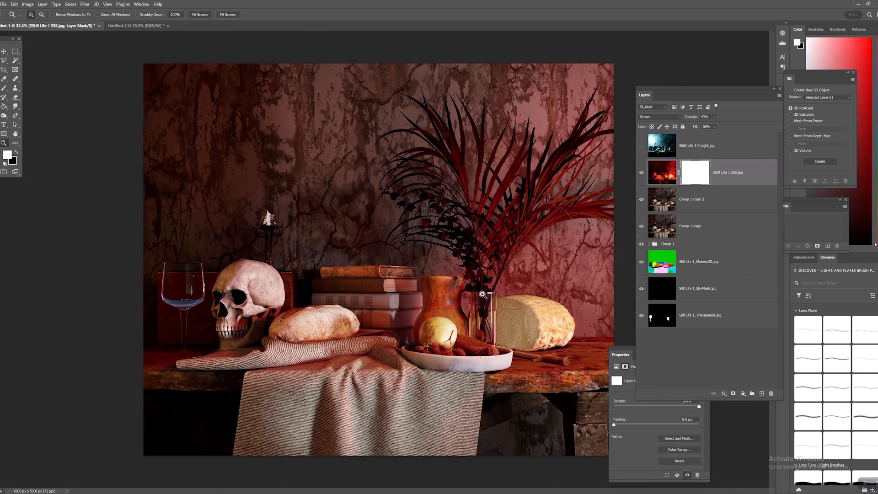
{"action": "key", "text": "b"}
{"action": "key", "text": "bracketright"}
{"action": "key", "text": "bracketright"}
{"action": "key", "text": "bracketright"}
{"action": "key", "text": "bracketright"}
{"action": "key", "text": "bracketright"}
{"action": "key", "text": "bracketright"}
{"action": "key", "text": "bracketright"}
{"action": "key", "text": "bracketright"}
{"action": "key", "text": "bracketright"}
{"action": "key", "text": "bracketright"}
{"action": "key", "text": "bracketright"}
{"action": "key", "text": "bracketright"}
{"action": "key", "text": "bracketright"}
{"action": "key", "text": "bracketright"}
{"action": "key", "text": "bracketright"}
{"action": "key", "text": "bracketright"}
{"action": "key", "text": "bracketright"}
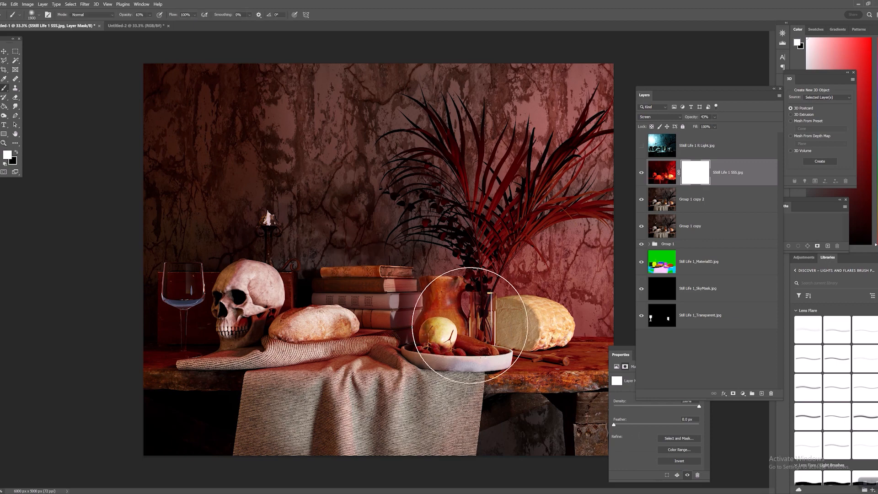
{"action": "key", "text": "x"}
{"action": "left_click_drag", "start_coordinate": [497, 304], "coordinate": [558, 187]}
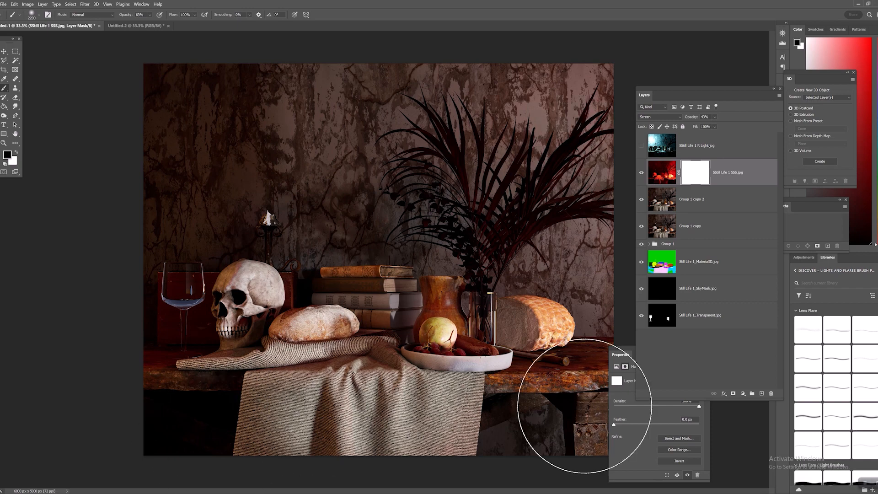
{"action": "mouse_move", "coordinate": [651, 234]}
{"action": "left_mouse_down"}
{"action": "mouse_move", "coordinate": [299, 453]}
{"action": "mouse_move", "coordinate": [190, 279]}
{"action": "mouse_move", "coordinate": [148, 11]}
{"action": "left_mouse_up"}
Step: Raise the brush opacity to 100% and paint the SSS layer mask completely black
{"action": "left_click", "coordinate": [149, 15]}
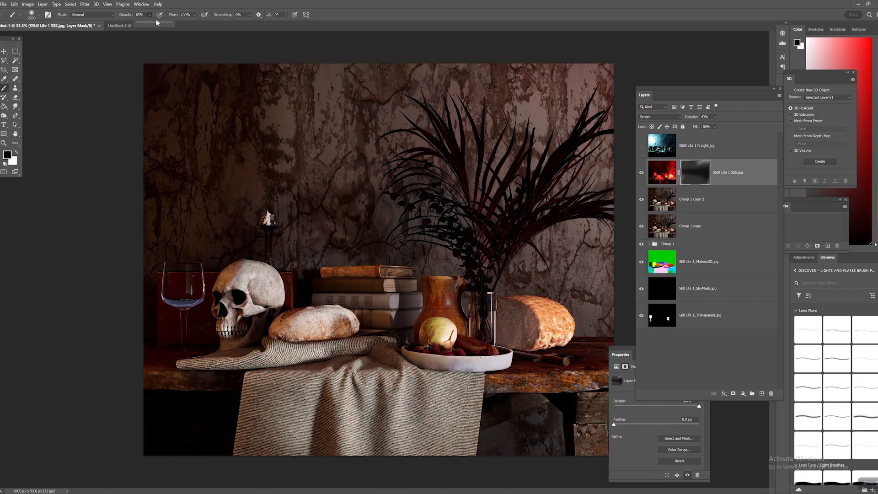
{"action": "mouse_move", "coordinate": [399, 118]}
{"action": "left_mouse_down"}
{"action": "mouse_move", "coordinate": [560, 146]}
{"action": "mouse_move", "coordinate": [450, 450]}
{"action": "mouse_move", "coordinate": [300, 190]}
{"action": "mouse_move", "coordinate": [473, 157]}
{"action": "left_mouse_up"}
{"action": "mouse_move", "coordinate": [599, 102]}
{"action": "left_mouse_down"}
{"action": "mouse_move", "coordinate": [533, 123]}
{"action": "mouse_move", "coordinate": [94, 478]}
{"action": "mouse_move", "coordinate": [619, 421]}
{"action": "mouse_move", "coordinate": [634, 2]}
{"action": "mouse_move", "coordinate": [588, 166]}
{"action": "mouse_move", "coordinate": [254, 343]}
{"action": "mouse_move", "coordinate": [337, 290]}
{"action": "mouse_move", "coordinate": [589, 283]}
{"action": "left_mouse_up"}
Step: Reveal the SSS glow on the grapes by painting white on the mask with a 150 px brush at 41% opacity
{"action": "key", "text": "z"}
{"action": "left_click_drag", "start_coordinate": [449, 355], "coordinate": [449, 355]}
{"action": "key", "text": "b"}
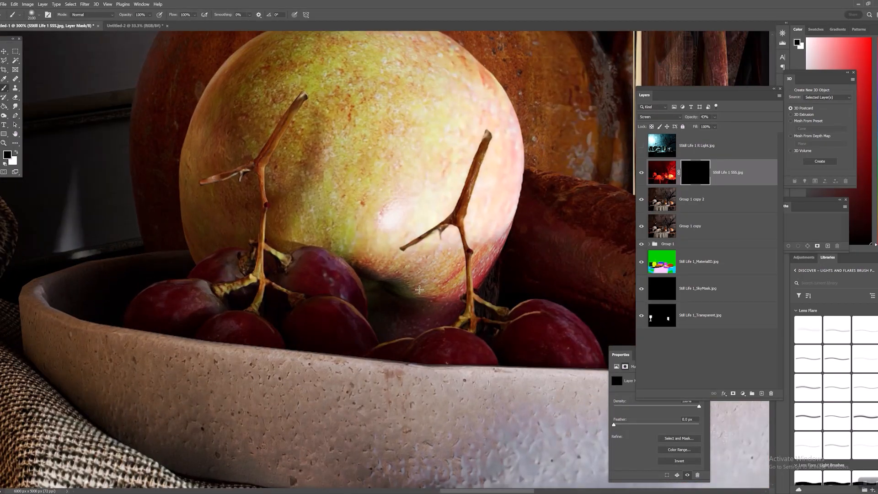
{"action": "key", "text": "bracketleft"}
{"action": "key", "text": "bracketleft"}
{"action": "key", "text": "bracketleft"}
{"action": "key", "text": "bracketleft"}
{"action": "key", "text": "bracketleft"}
{"action": "key", "text": "bracketleft"}
{"action": "key", "text": "bracketleft"}
{"action": "key", "text": "bracketleft"}
{"action": "key", "text": "bracketleft"}
{"action": "key", "text": "bracketleft"}
{"action": "key", "text": "bracketleft"}
{"action": "key", "text": "bracketleft"}
{"action": "key", "text": "bracketleft"}
{"action": "key", "text": "bracketleft"}
{"action": "key", "text": "bracketleft"}
{"action": "key", "text": "bracketleft"}
{"action": "key", "text": "bracketright"}
{"action": "key", "text": "bracketright"}
{"action": "key", "text": "bracketright"}
{"action": "key", "text": "bracketright"}
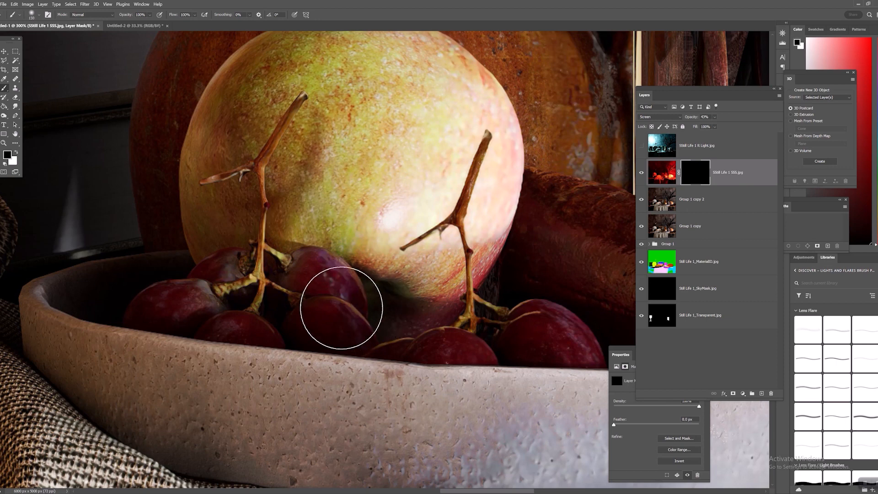
{"action": "key", "text": "x"}
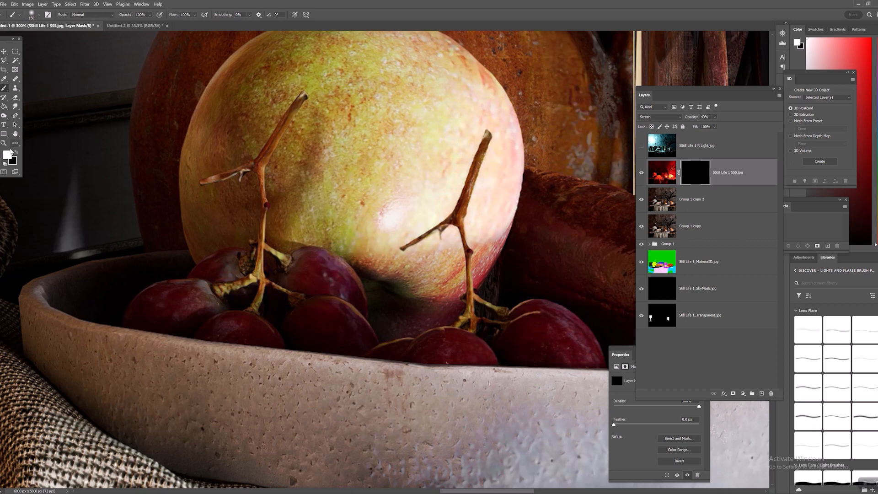
{"action": "key", "text": "x"}
{"action": "key", "text": "x"}
{"action": "key", "text": "x"}
{"action": "key", "text": "x"}
{"action": "key", "text": "x"}
{"action": "key", "text": "x"}
{"action": "left_click", "coordinate": [150, 15]}
{"action": "left_click_drag", "start_coordinate": [140, 25], "coordinate": [142, 25]}
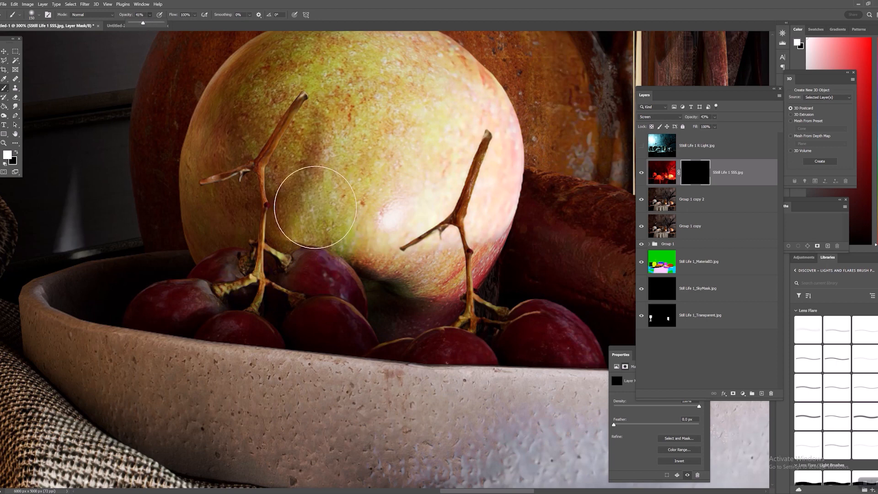
{"action": "left_click_drag", "start_coordinate": [334, 290], "coordinate": [336, 312]}
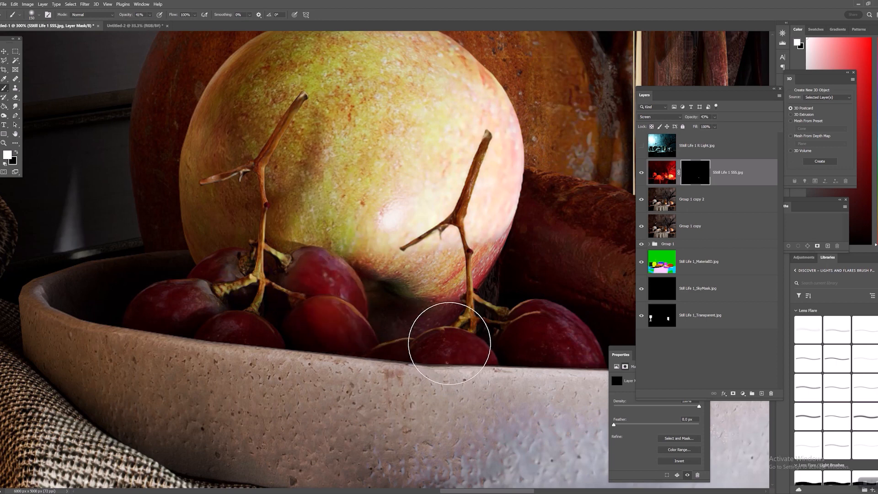
{"action": "left_click_drag", "start_coordinate": [562, 329], "coordinate": [542, 327]}
{"action": "left_click_drag", "start_coordinate": [440, 337], "coordinate": [445, 345]}
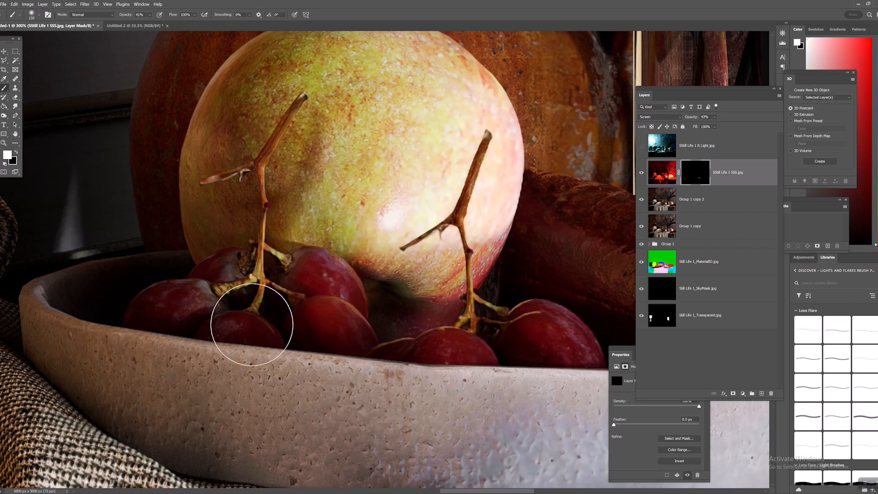
{"action": "left_click_drag", "start_coordinate": [187, 308], "coordinate": [196, 303]}
{"action": "left_click_drag", "start_coordinate": [232, 277], "coordinate": [230, 276]}
{"action": "left_click_drag", "start_coordinate": [240, 316], "coordinate": [243, 323]}
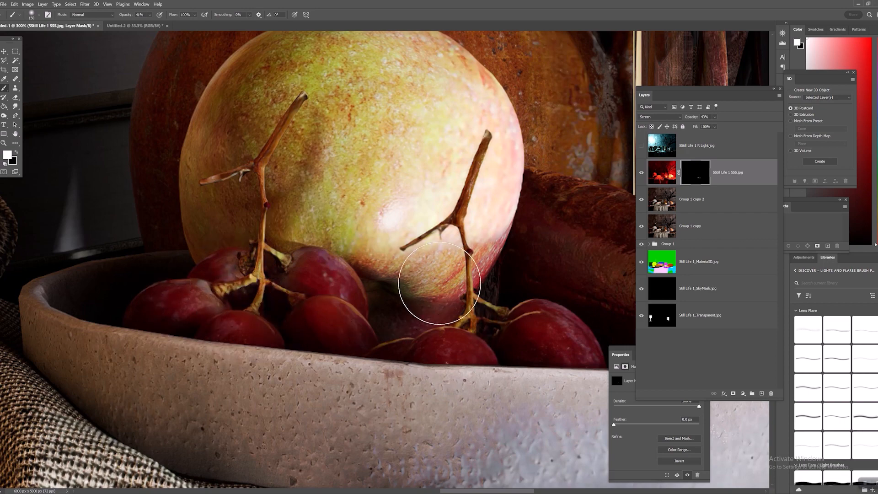
Step: Paint the SSS glow onto the apple and the sausage on the mask, and clean the spill around them with black
{"action": "scroll", "coordinate": [438, 267], "scroll_direction": "down", "scroll_amount": 5, "text": "alt"}
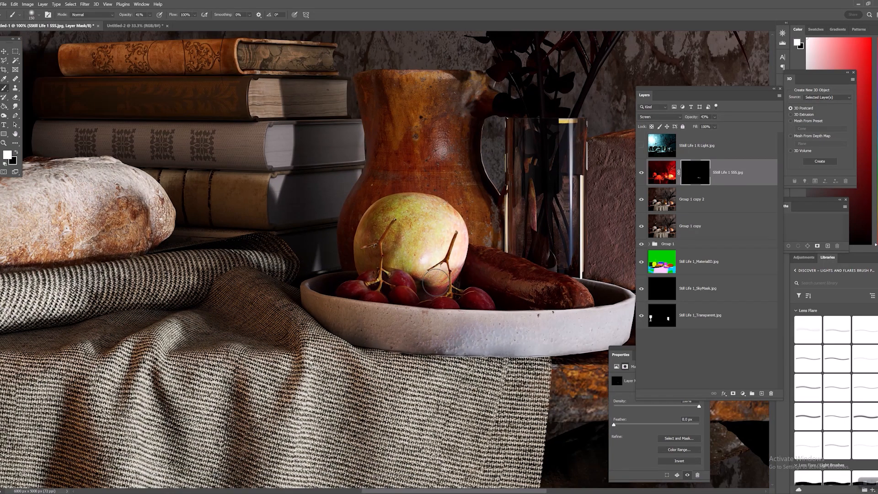
{"action": "mouse_move", "coordinate": [436, 282]}
{"action": "left_mouse_down"}
{"action": "mouse_move", "coordinate": [457, 276]}
{"action": "mouse_move", "coordinate": [462, 257]}
{"action": "left_mouse_up"}
{"action": "mouse_move", "coordinate": [409, 254]}
{"action": "left_mouse_down"}
{"action": "mouse_move", "coordinate": [362, 263]}
{"action": "mouse_move", "coordinate": [367, 225]}
{"action": "left_mouse_up"}
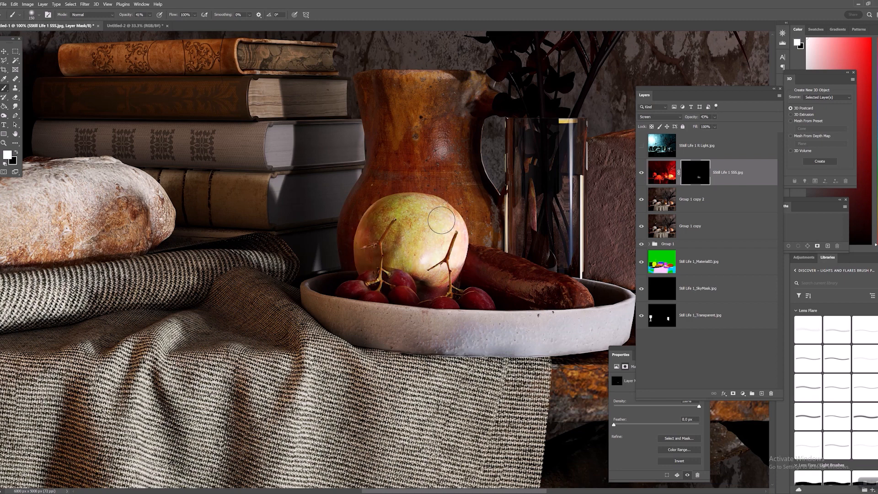
{"action": "mouse_move", "coordinate": [490, 261]}
{"action": "left_mouse_down"}
{"action": "mouse_move", "coordinate": [572, 294]}
{"action": "mouse_move", "coordinate": [482, 257]}
{"action": "mouse_move", "coordinate": [525, 260]}
{"action": "mouse_move", "coordinate": [501, 271]}
{"action": "left_mouse_up"}
{"action": "key", "text": "x"}
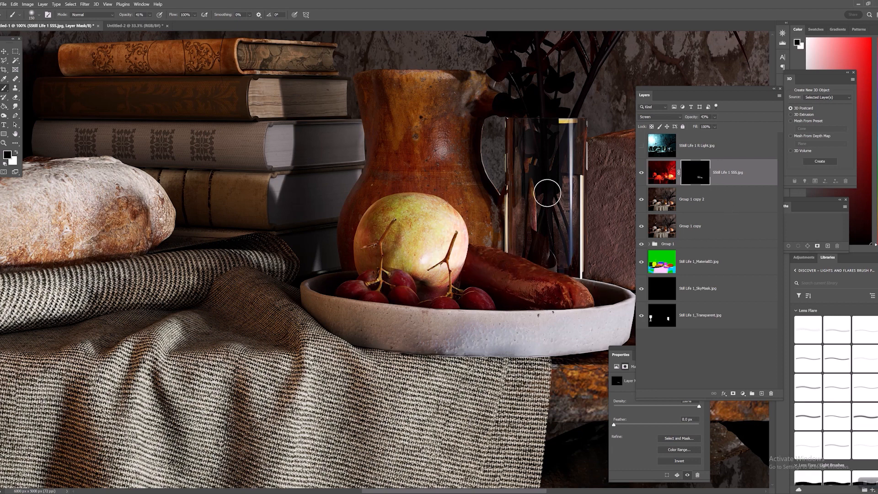
{"action": "left_click_drag", "start_coordinate": [526, 159], "coordinate": [411, 351]}
Step: Paint the SSS glow onto the large roast beside the vase with a 300 px white brush, touching up the mask with black
{"action": "left_click", "coordinate": [447, 241], "text": "alt"}
{"action": "left_click", "coordinate": [447, 241], "text": "alt"}
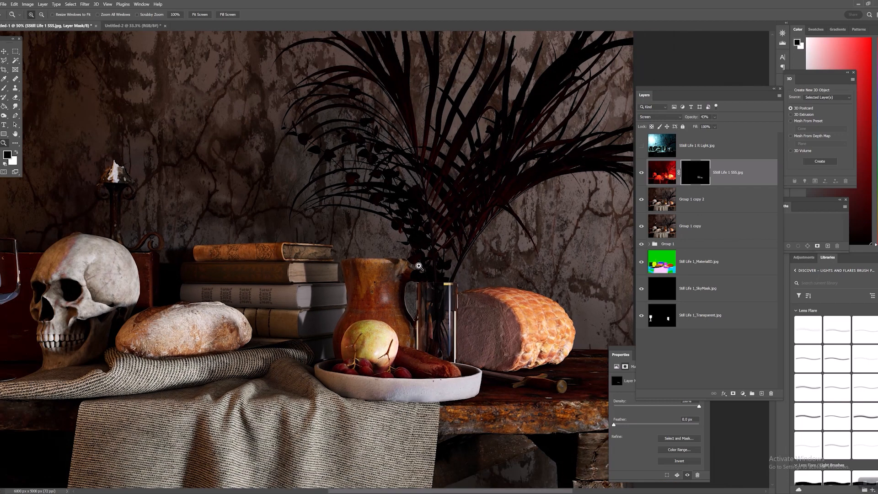
{"action": "key", "text": "b"}
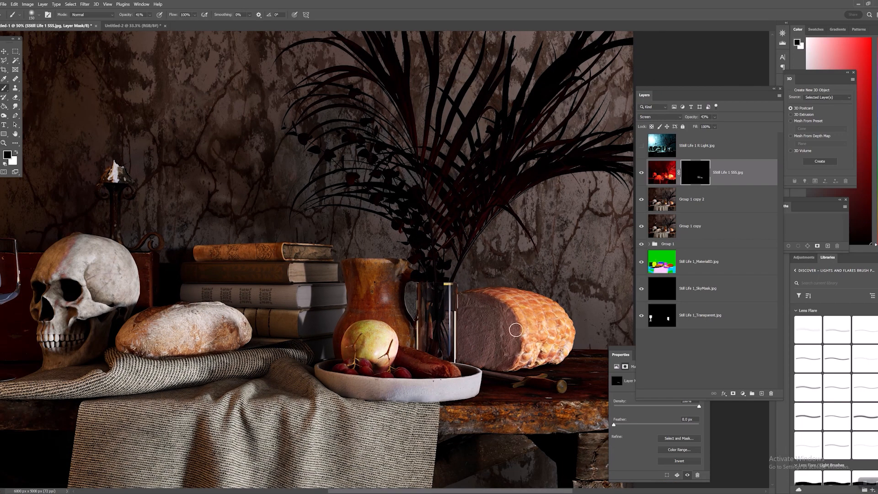
{"action": "key", "text": "bracketright"}
{"action": "key", "text": "bracketright"}
{"action": "key", "text": "bracketright"}
{"action": "key", "text": "bracketright"}
{"action": "key", "text": "x"}
{"action": "mouse_move", "coordinate": [530, 311]}
{"action": "left_mouse_down"}
{"action": "mouse_move", "coordinate": [514, 327]}
{"action": "mouse_move", "coordinate": [521, 348]}
{"action": "mouse_move", "coordinate": [488, 320]}
{"action": "mouse_move", "coordinate": [497, 320]}
{"action": "mouse_move", "coordinate": [494, 346]}
{"action": "mouse_move", "coordinate": [477, 330]}
{"action": "mouse_move", "coordinate": [502, 344]}
{"action": "left_mouse_up"}
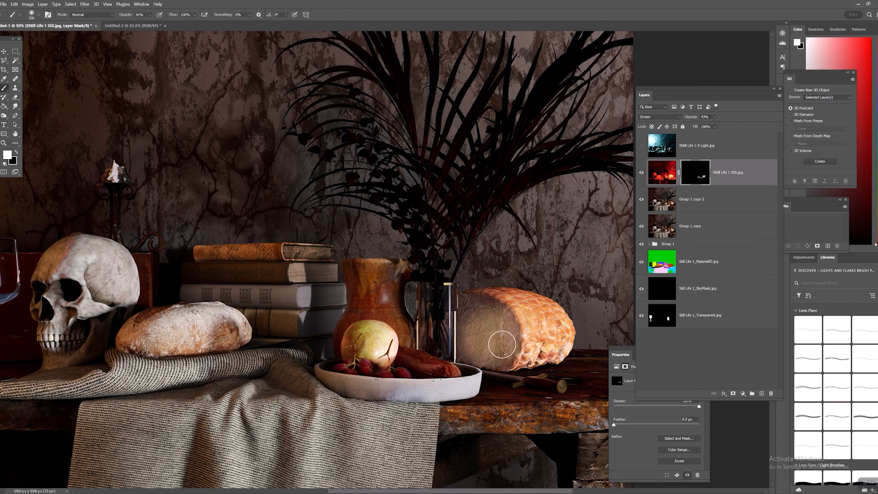
{"action": "key", "text": "x"}
{"action": "mouse_move", "coordinate": [553, 332]}
{"action": "left_mouse_down"}
{"action": "mouse_move", "coordinate": [489, 329]}
{"action": "mouse_move", "coordinate": [477, 336]}
{"action": "mouse_move", "coordinate": [501, 347]}
{"action": "mouse_move", "coordinate": [476, 349]}
{"action": "mouse_move", "coordinate": [490, 337]}
{"action": "mouse_move", "coordinate": [478, 325]}
{"action": "left_mouse_up"}
{"action": "key", "text": "x"}
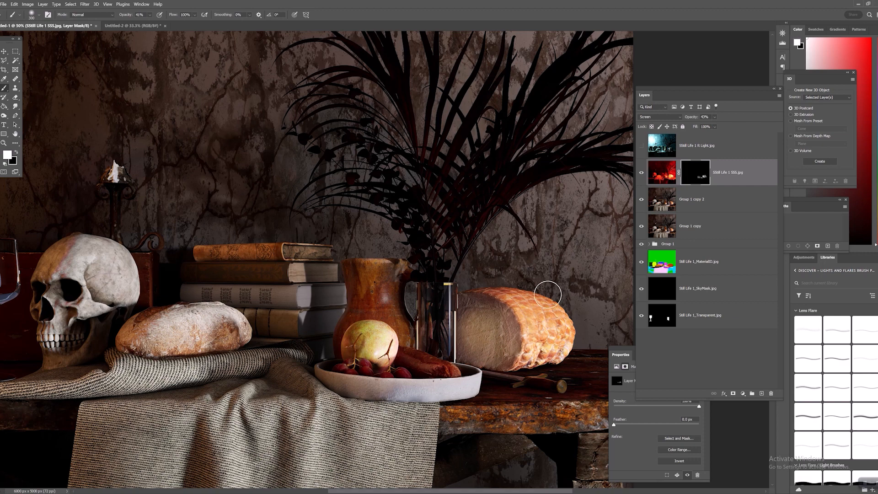
Step: Duplicate Still Life 1.jpg from Group 1 and place the copy directly above Group 1 copy 2
{"action": "left_click", "coordinate": [650, 244]}
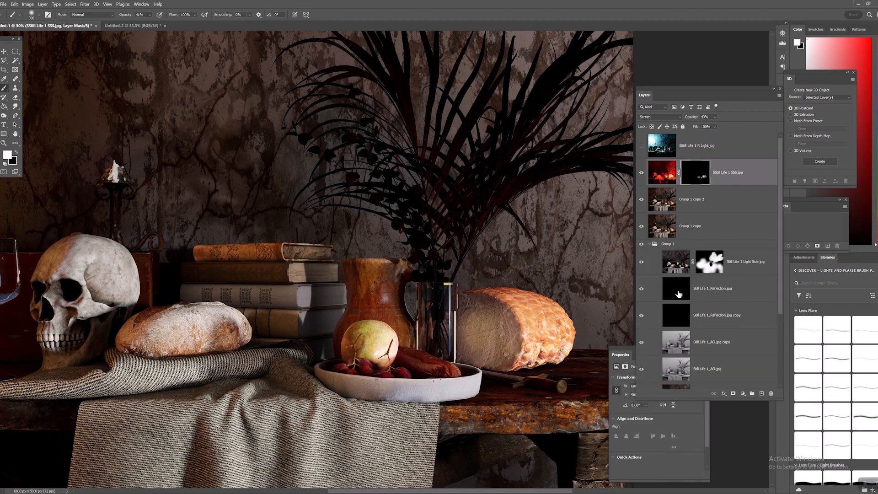
{"action": "left_click", "coordinate": [684, 264]}
{"action": "scroll", "coordinate": [684, 264], "scroll_direction": "down", "scroll_amount": 4}
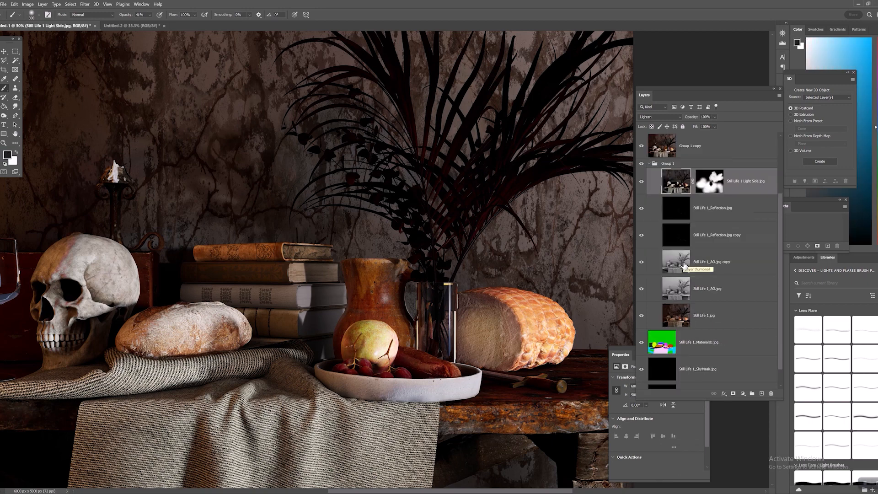
{"action": "left_click", "coordinate": [684, 297]}
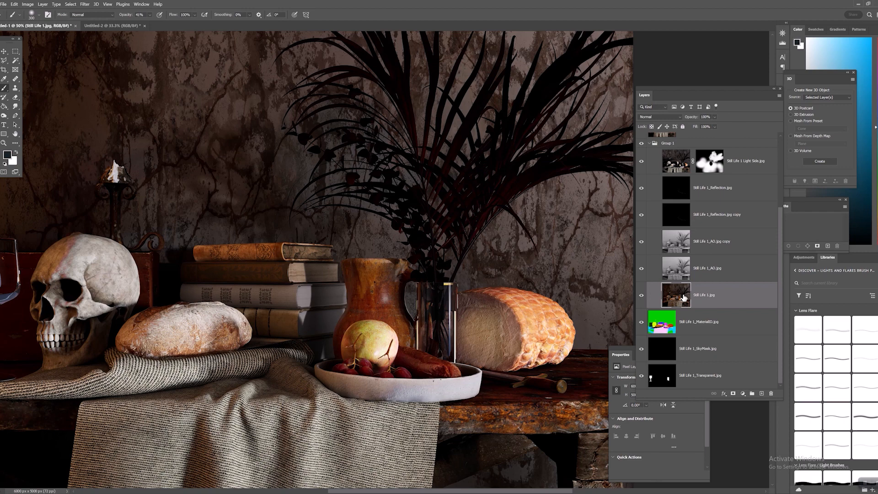
{"action": "right_click", "coordinate": [746, 292]}
{"action": "left_click", "coordinate": [752, 218]}
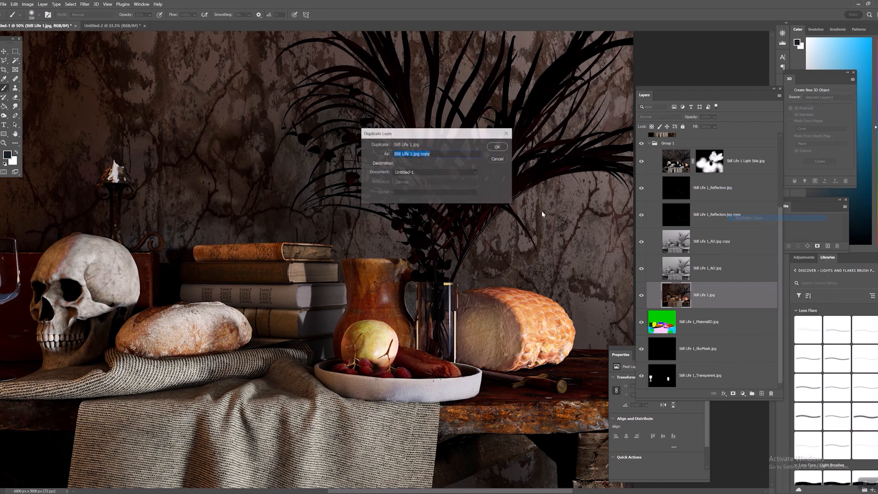
{"action": "left_click", "coordinate": [497, 148]}
{"action": "left_click_drag", "start_coordinate": [708, 349], "coordinate": [721, 187]}
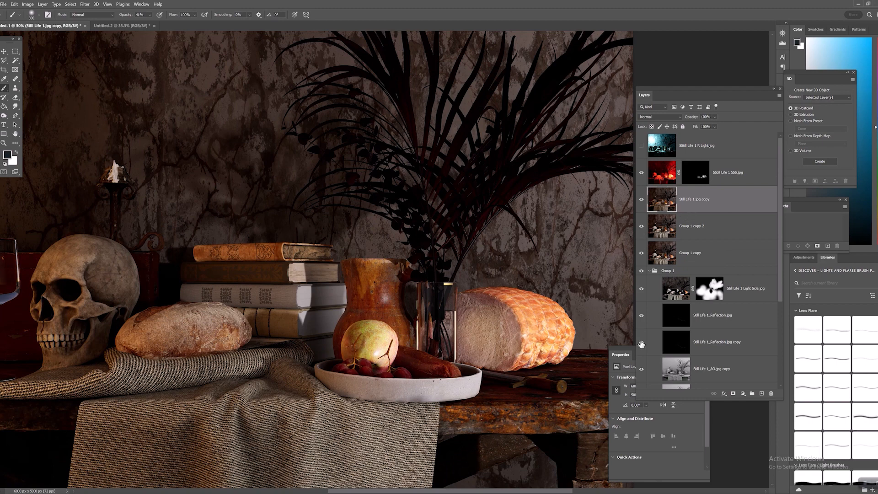
Step: Select the roast from the Still Life 1_MaterialID.jpg layer with the Magic Wand and delete everything outside it from Still Life 1.jpg copy
{"action": "scroll", "coordinate": [678, 249], "scroll_direction": "down", "scroll_amount": 3}
{"action": "left_click", "coordinate": [660, 343]}
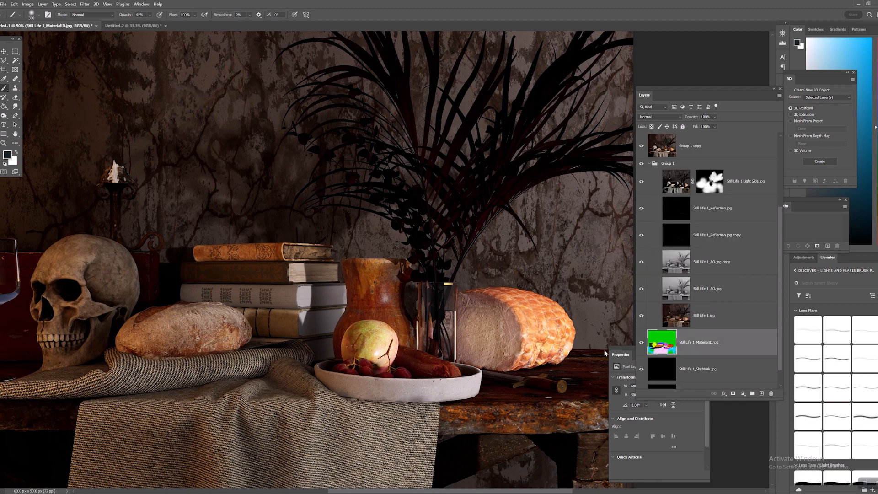
{"action": "key", "text": "w"}
{"action": "left_click", "coordinate": [527, 327]}
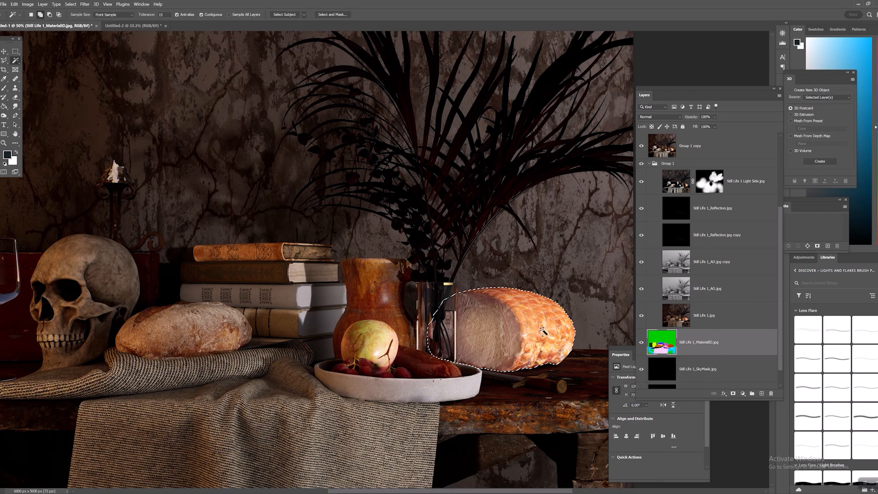
{"action": "scroll", "coordinate": [695, 220], "scroll_direction": "up", "scroll_amount": 3}
{"action": "left_click", "coordinate": [696, 200]}
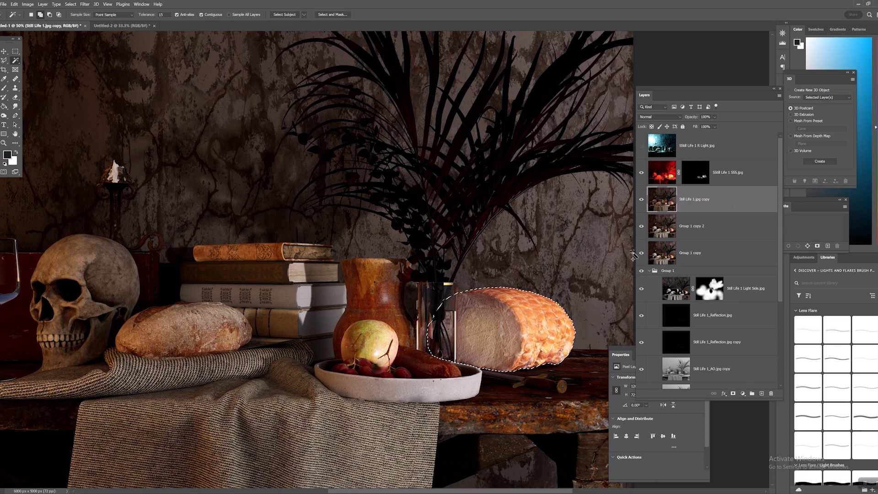
{"action": "key", "text": "ctrl+shift+i"}
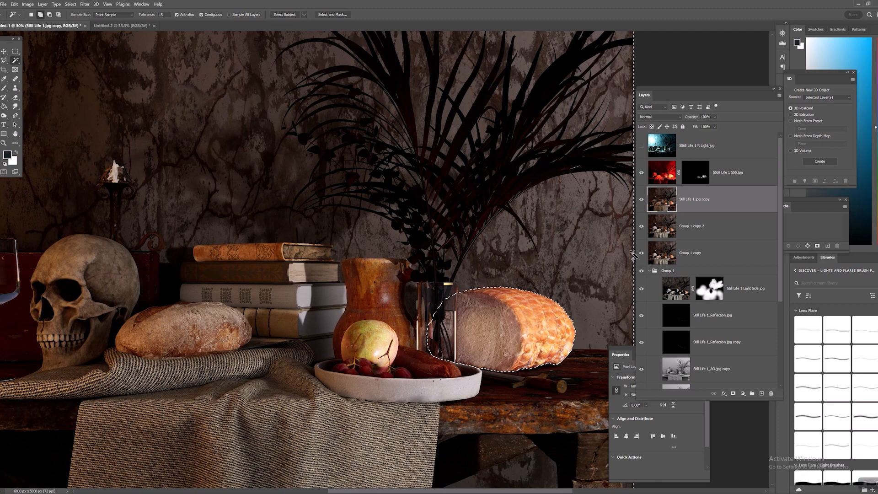
{"action": "key", "text": "Delete"}
Step: Compare the roast with and without the Still Life 1.jpg copy layer and the SSS layer
{"action": "left_click", "coordinate": [643, 199]}
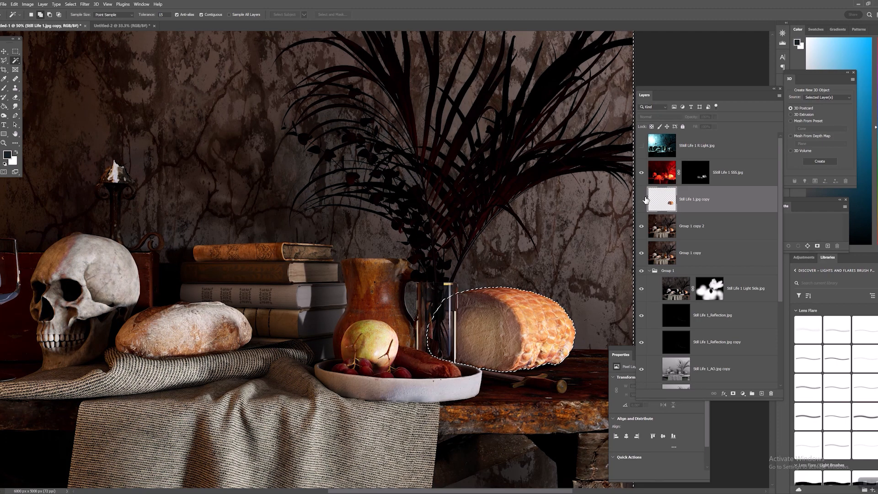
{"action": "left_click", "coordinate": [643, 200]}
{"action": "left_click", "coordinate": [643, 201]}
{"action": "left_click", "coordinate": [643, 200]}
{"action": "left_click", "coordinate": [640, 171]}
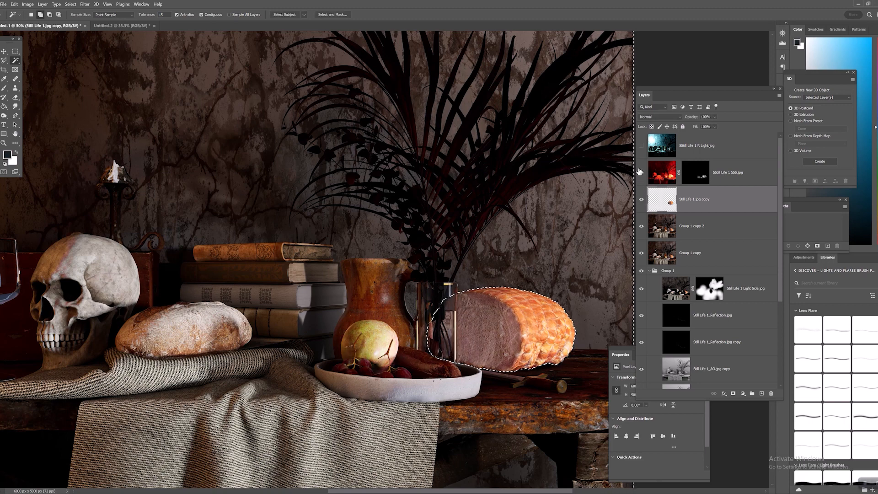
{"action": "left_click", "coordinate": [640, 171]}
Step: Paint out the roast's glow on the SSS layer mask with black, raising the brush opacity to 88% to clear the remains
{"action": "left_click", "coordinate": [695, 171]}
{"action": "key", "text": "x"}
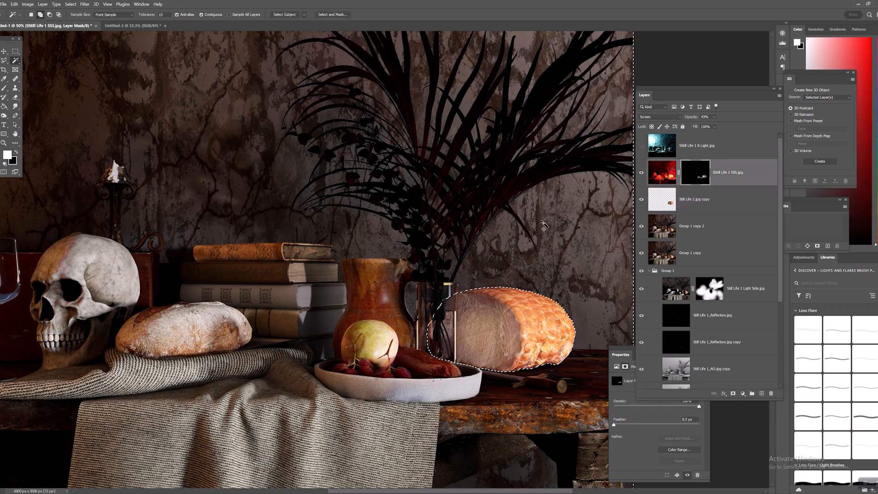
{"action": "key", "text": "b"}
{"action": "key", "text": "x"}
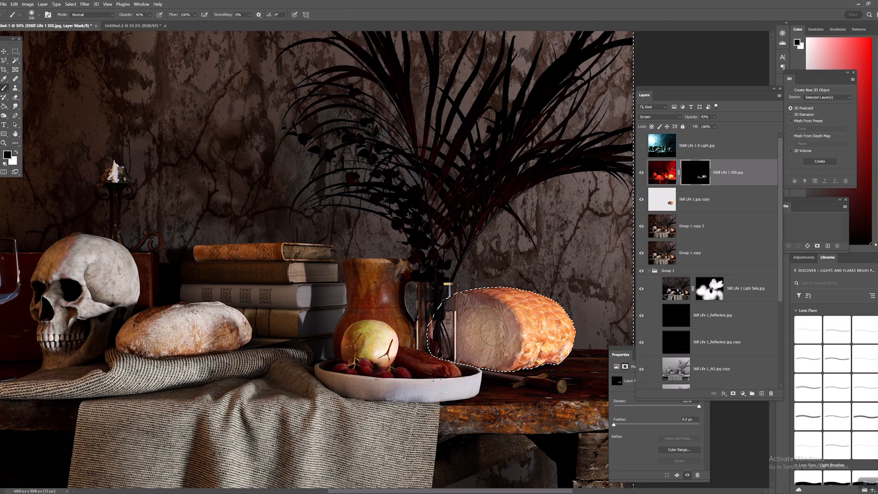
{"action": "left_click", "coordinate": [695, 172], "text": "alt"}
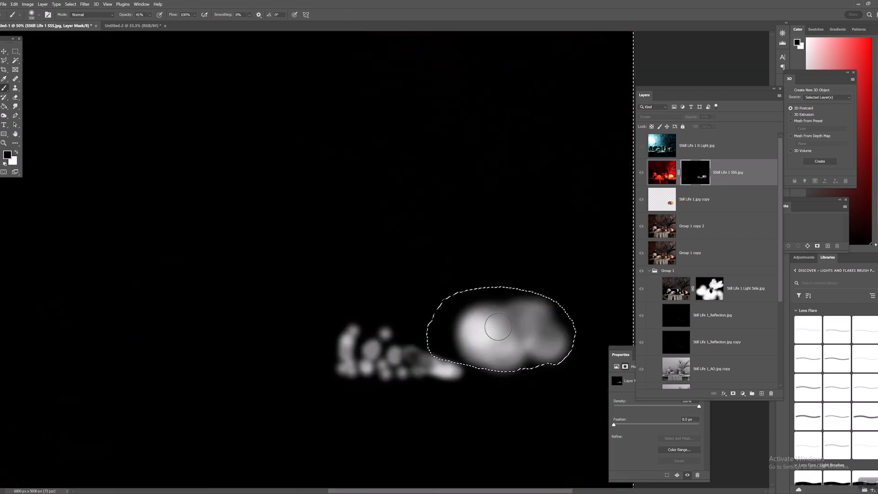
{"action": "key", "text": "ctrl+d"}
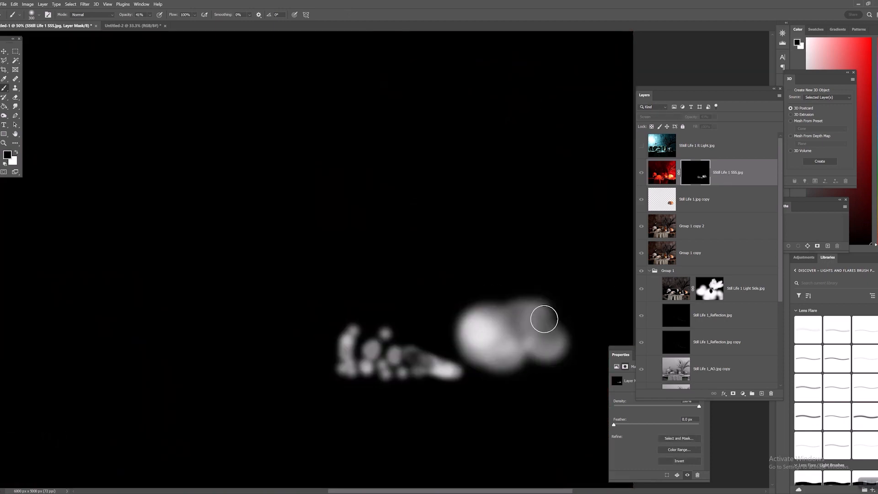
{"action": "mouse_move", "coordinate": [520, 317]}
{"action": "left_mouse_down"}
{"action": "mouse_move", "coordinate": [487, 313]}
{"action": "mouse_move", "coordinate": [556, 309]}
{"action": "mouse_move", "coordinate": [484, 324]}
{"action": "mouse_move", "coordinate": [509, 342]}
{"action": "mouse_move", "coordinate": [526, 323]}
{"action": "left_mouse_up"}
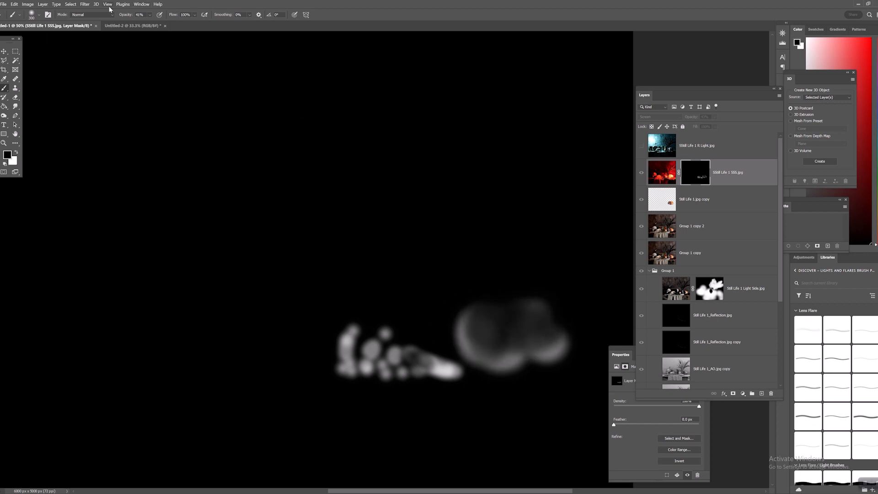
{"action": "left_click", "coordinate": [150, 15]}
{"action": "left_click_drag", "start_coordinate": [155, 24], "coordinate": [175, 25]}
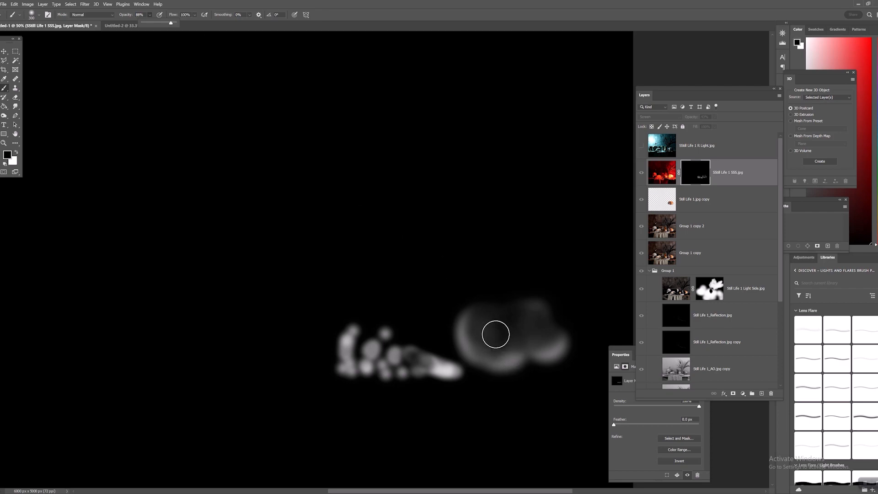
{"action": "mouse_move", "coordinate": [495, 333]}
{"action": "left_mouse_down"}
{"action": "mouse_move", "coordinate": [463, 314]}
{"action": "mouse_move", "coordinate": [500, 359]}
{"action": "mouse_move", "coordinate": [564, 315]}
{"action": "left_mouse_up"}
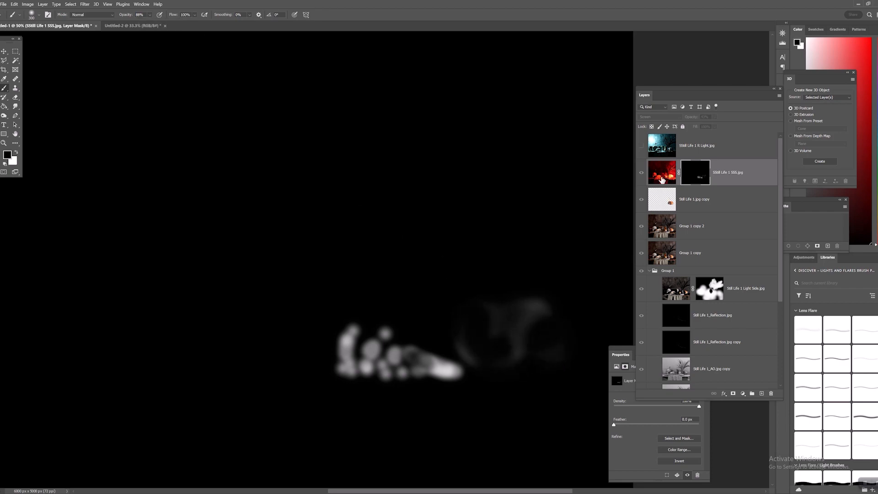
{"action": "left_click", "coordinate": [641, 183]}
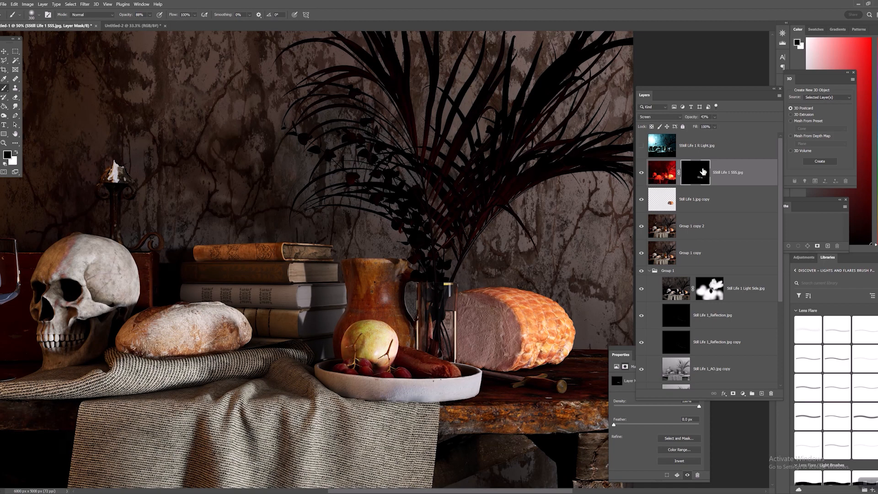
Step: Compare the image with and without the SSS layer
{"action": "left_click", "coordinate": [642, 174]}
{"action": "left_click", "coordinate": [642, 174]}
{"action": "left_click", "coordinate": [642, 174]}
{"action": "left_click", "coordinate": [642, 174]}
{"action": "left_click", "coordinate": [641, 174]}
{"action": "left_click", "coordinate": [641, 174]}
Step: Group the layers from the SSS layer down to Group 1 copy as "SSS Layer" and rename Group 1 as "BKG"
{"action": "left_click", "coordinate": [650, 271]}
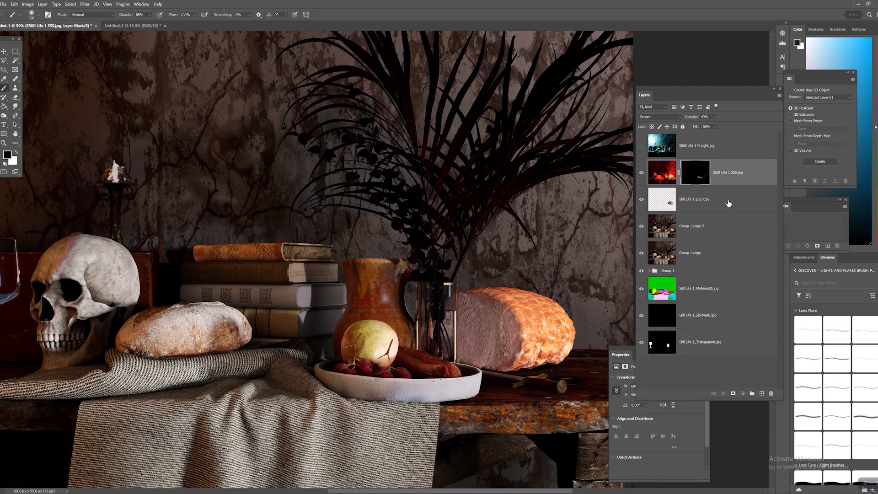
{"action": "left_click", "coordinate": [712, 250], "text": "shift"}
{"action": "right_click", "coordinate": [738, 176]}
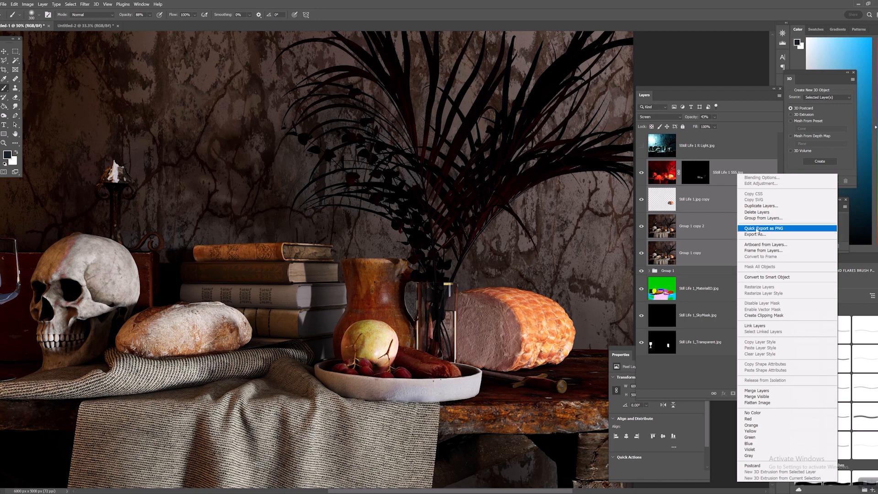
{"action": "left_click", "coordinate": [706, 386]}
{"action": "left_click", "coordinate": [753, 394]}
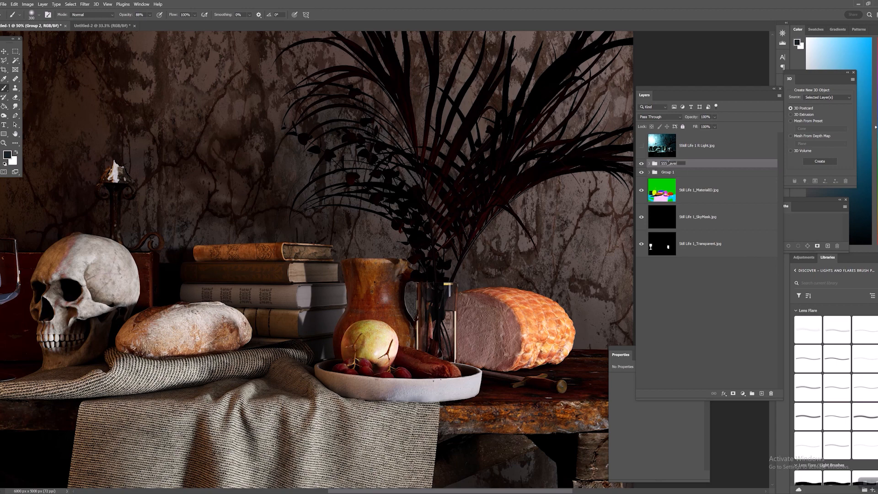
{"action": "key", "text": "Return"}
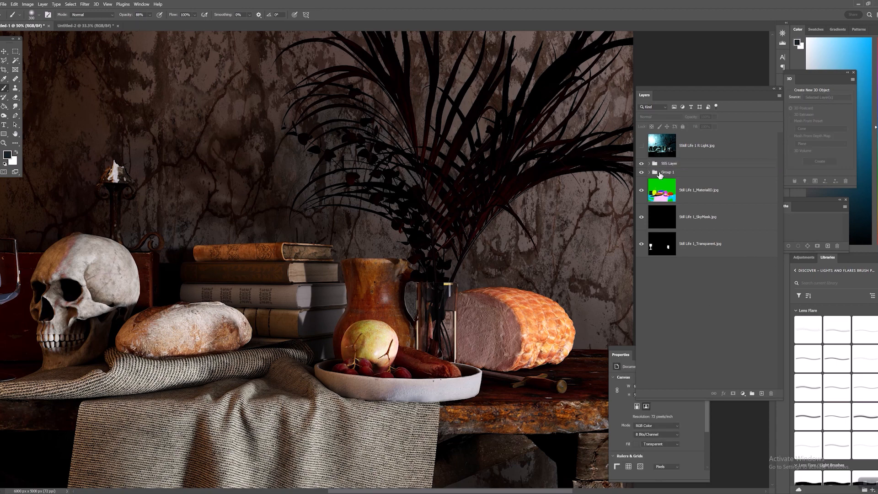
{"action": "double_click", "coordinate": [668, 171]}
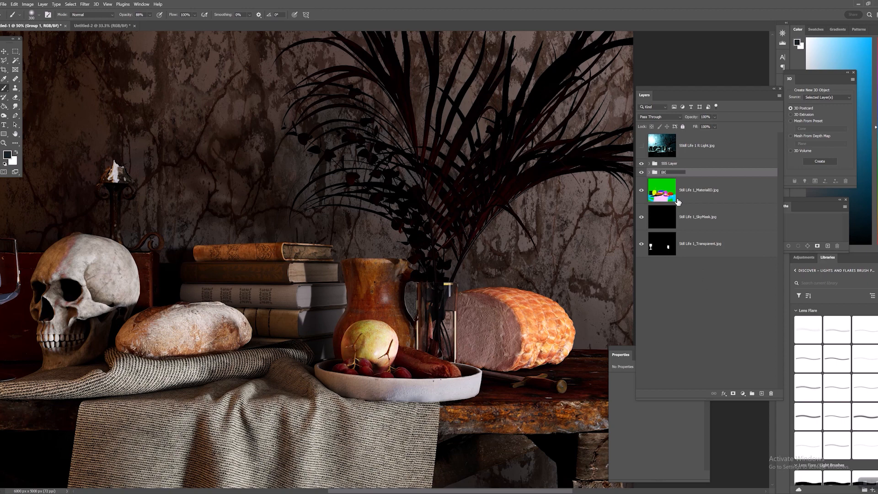
{"action": "left_click", "coordinate": [723, 348]}
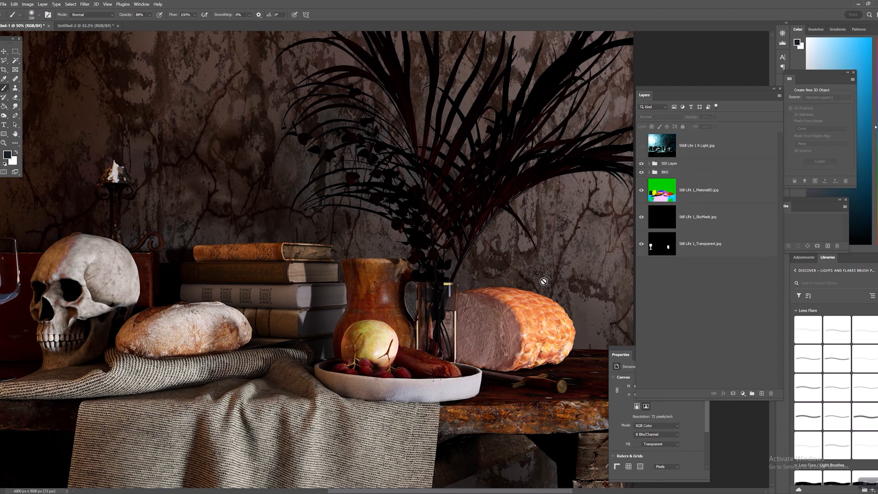
Step: Compare the whole composite with and without the SSS Layer group
{"action": "key", "text": "z"}
{"action": "left_click", "coordinate": [355, 281], "text": "alt"}
{"action": "left_click", "coordinate": [355, 281], "text": "alt"}
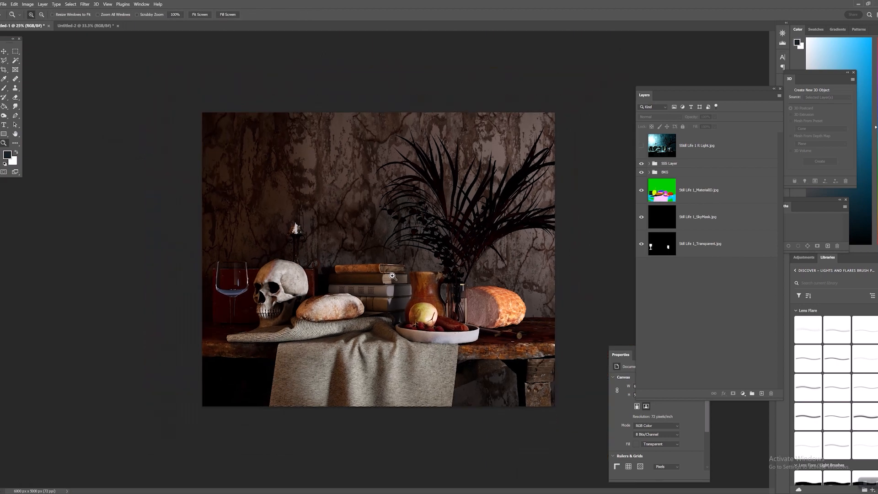
{"action": "left_click", "coordinate": [391, 276]}
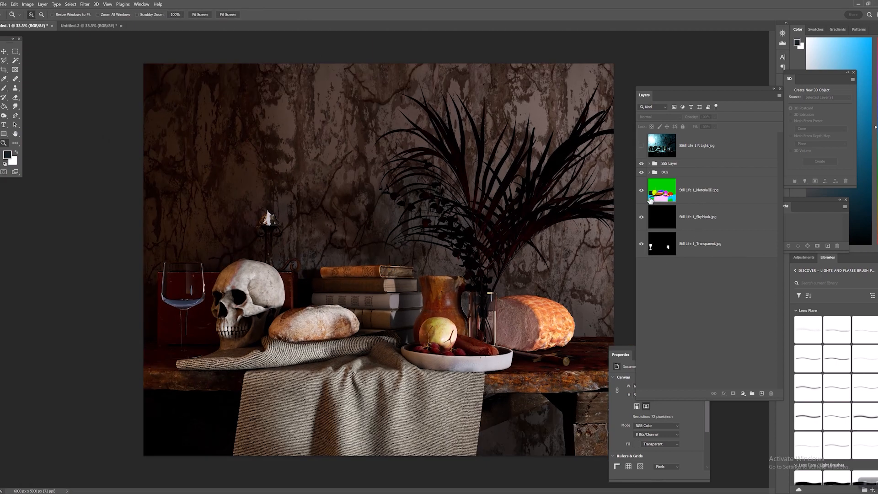
{"action": "left_click", "coordinate": [643, 163]}
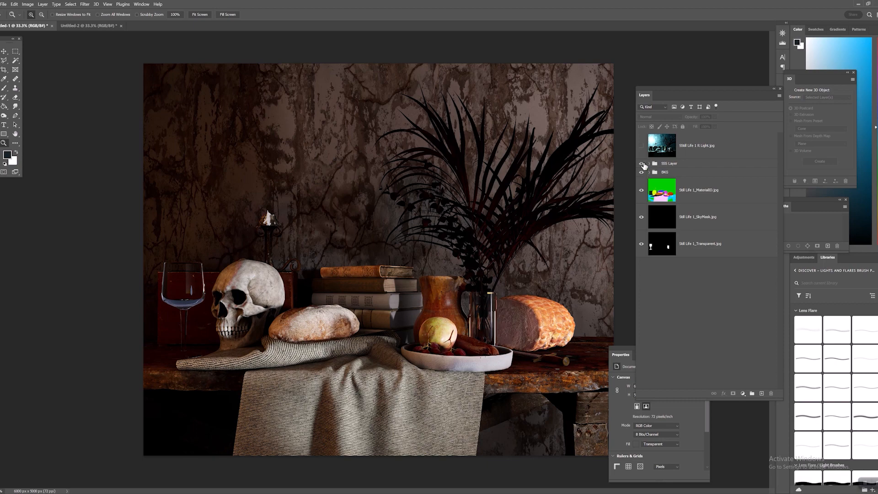
{"action": "left_click", "coordinate": [642, 164]}
{"action": "left_click", "coordinate": [493, 338]}
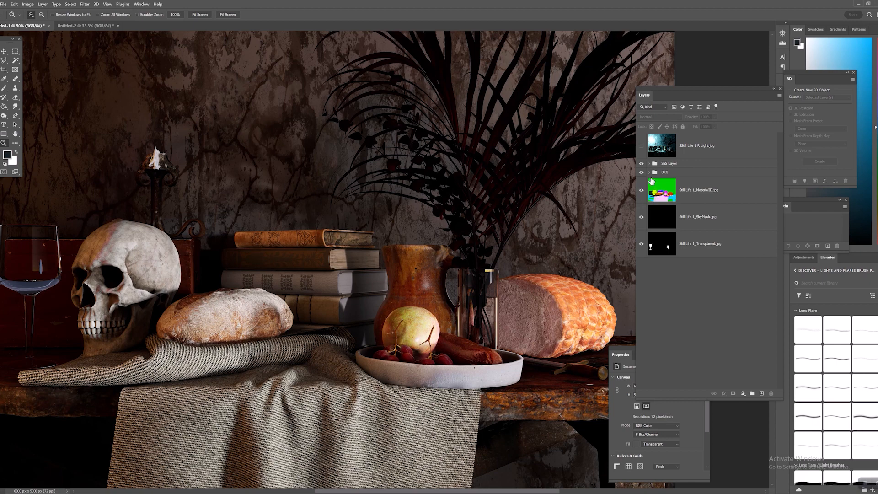
Step: Move Still Life 1.jpg out of the BKG group to directly above Still Life 1_MaterialID.jpg
{"action": "left_click", "coordinate": [649, 172]}
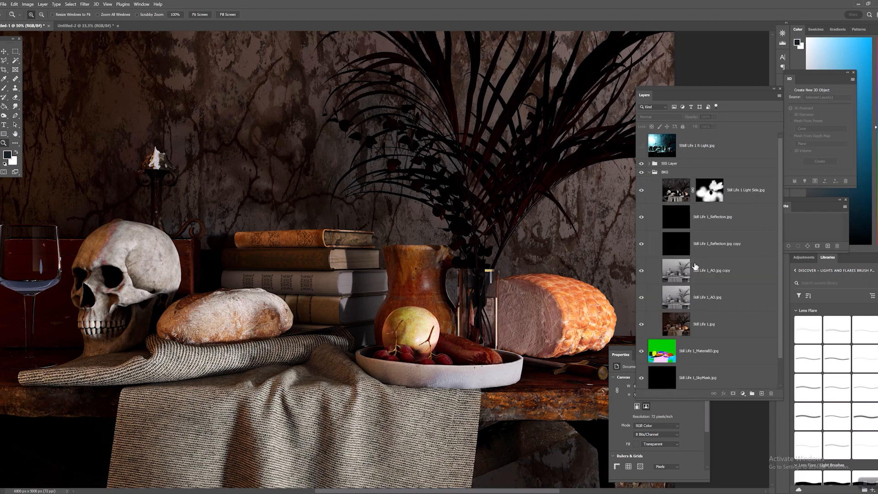
{"action": "left_click", "coordinate": [699, 326]}
{"action": "scroll", "coordinate": [693, 309], "scroll_direction": "down", "scroll_amount": 1}
{"action": "left_click_drag", "start_coordinate": [722, 297], "coordinate": [698, 320]}
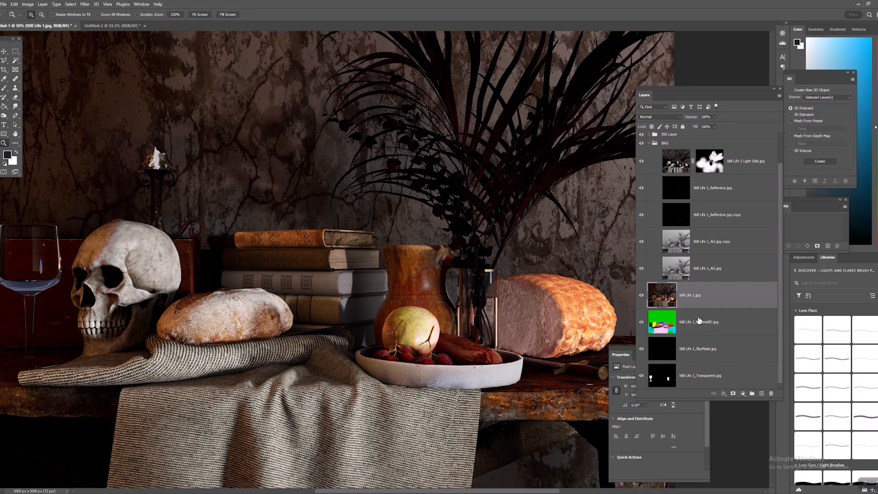
Step: Duplicate Still Life 1.jpg as Still Life 1.jpg copy 2 and place the copy directly above the SSS Layer group
{"action": "right_click", "coordinate": [689, 297]}
{"action": "left_click", "coordinate": [724, 219]}
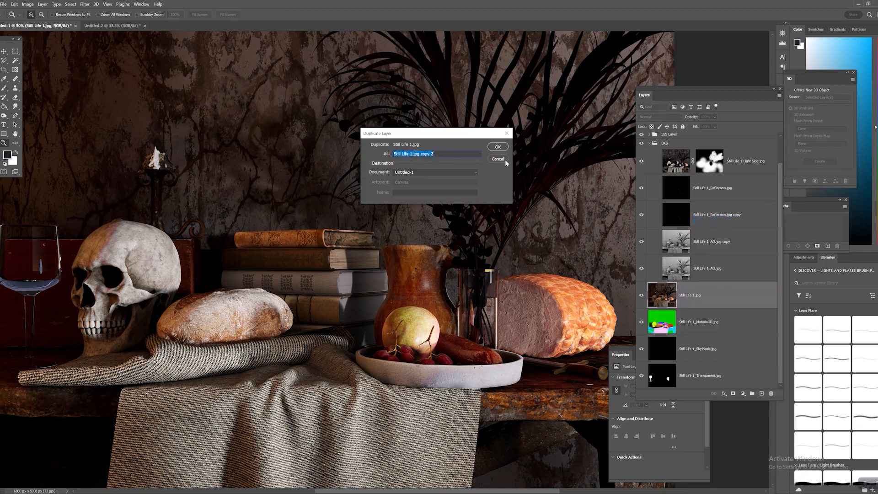
{"action": "left_click", "coordinate": [497, 146]}
{"action": "left_click_drag", "start_coordinate": [696, 297], "coordinate": [688, 159]}
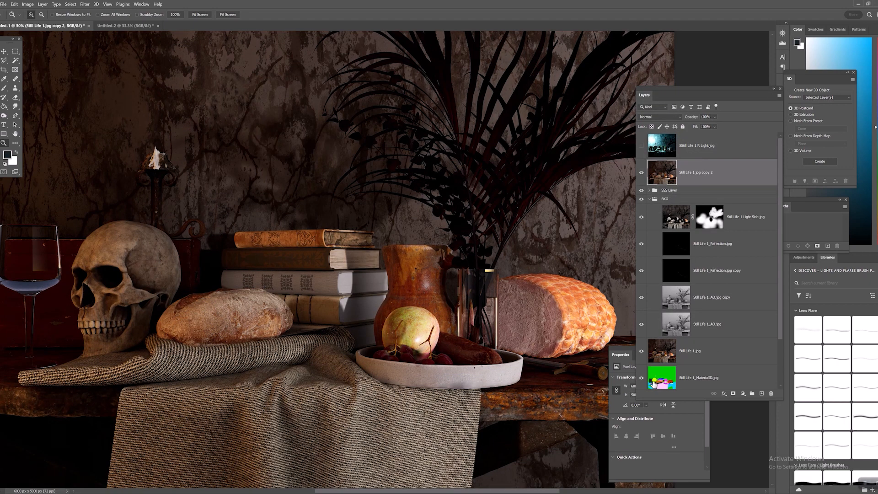
Step: Examine the Still Life 1_MaterialID.jpg layer for a plant colour area, and show the BKG and SSS Layer groups again
{"action": "left_click", "coordinate": [669, 380]}
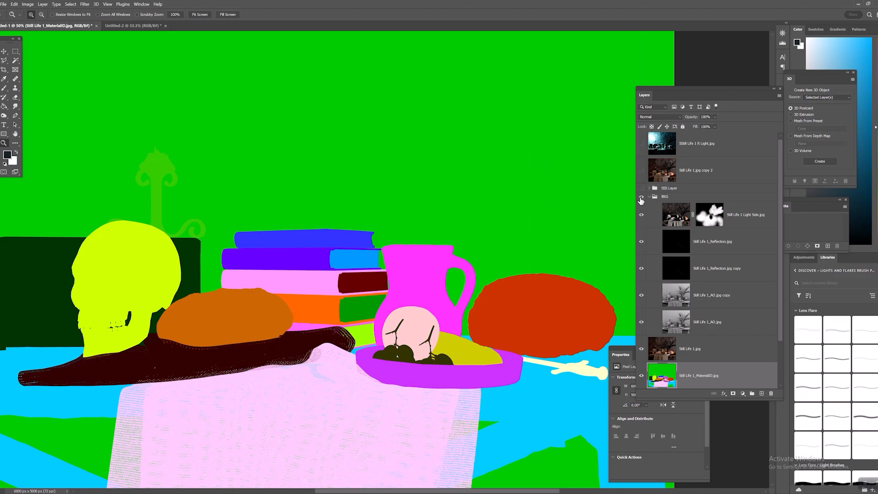
{"action": "left_click", "coordinate": [641, 197]}
{"action": "left_click", "coordinate": [641, 188]}
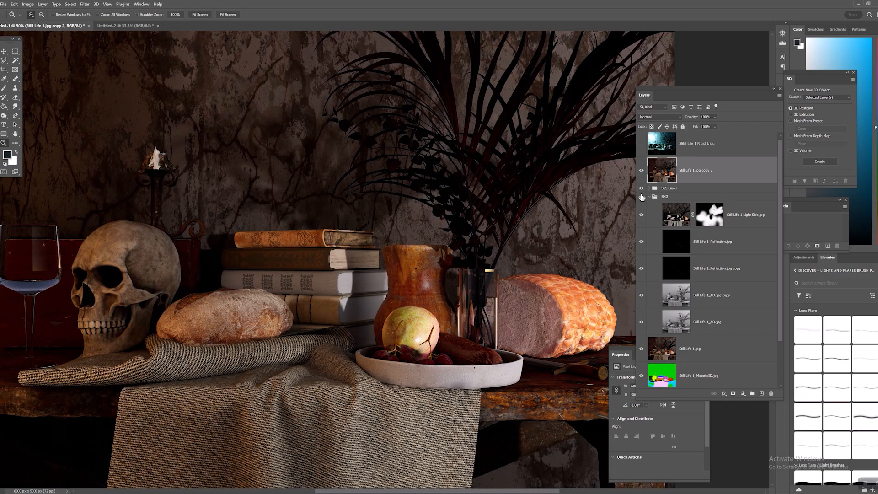
Step: Select the dark plant in the vase on Still Life 1.jpg copy 2 with the Magic Wand
{"action": "scroll", "coordinate": [529, 217], "scroll_direction": "down", "scroll_amount": 2, "text": "alt"}
{"action": "scroll", "coordinate": [530, 217], "scroll_direction": "up", "scroll_amount": 2, "text": "alt"}
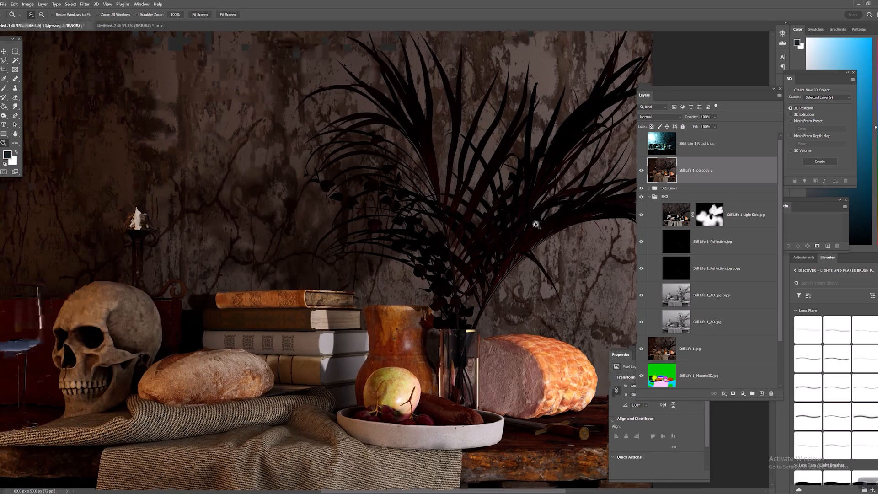
{"action": "key", "text": "w"}
{"action": "left_click", "coordinate": [543, 226]}
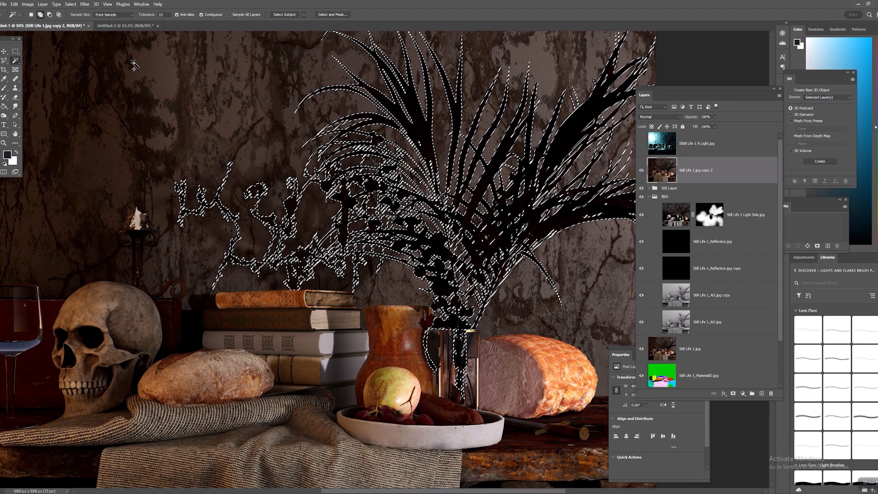
Step: Subtract the stray wall shadows beside the plant from the selection using a greatly enlarged Quick Selection brush
{"action": "right_click", "coordinate": [15, 60]}
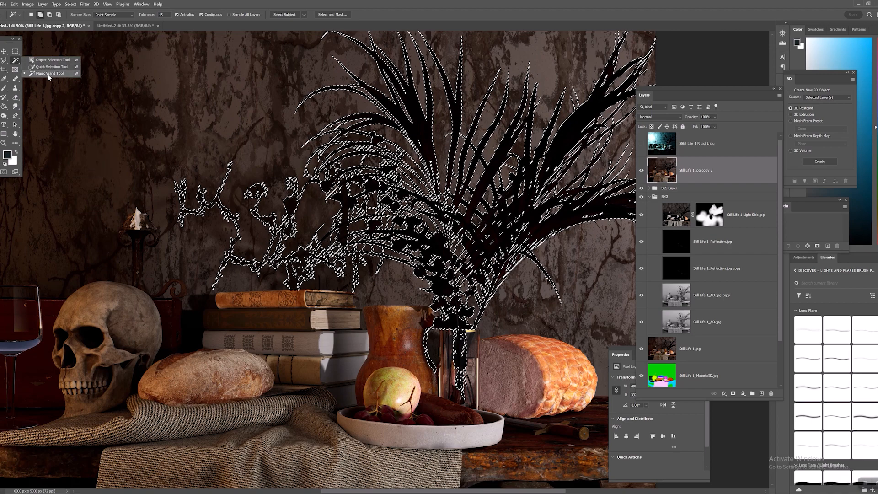
{"action": "left_click", "coordinate": [50, 67]}
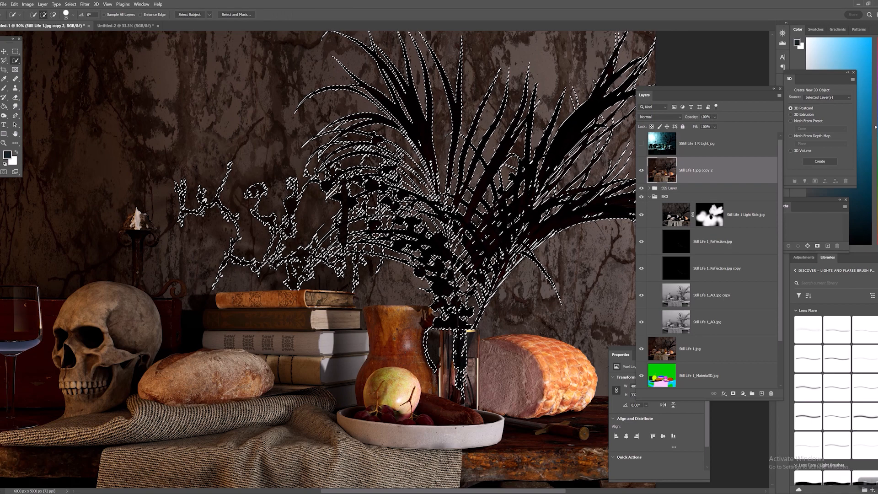
{"action": "key", "text": "bracketright"}
{"action": "key", "text": "bracketright"}
{"action": "key", "text": "bracketright"}
{"action": "key", "text": "bracketright"}
{"action": "key", "text": "bracketright"}
{"action": "key", "text": "bracketright"}
{"action": "key", "text": "bracketright"}
{"action": "key", "text": "bracketright"}
{"action": "key", "text": "bracketright"}
{"action": "key", "text": "bracketright"}
{"action": "key", "text": "bracketright"}
{"action": "key", "text": "bracketright"}
{"action": "key", "text": "bracketright"}
{"action": "key", "text": "bracketright"}
{"action": "key", "text": "bracketright"}
{"action": "key", "text": "bracketright"}
{"action": "key", "text": "bracketright"}
{"action": "key", "text": "bracketright"}
{"action": "key", "text": "bracketright"}
{"action": "key", "text": "bracketright"}
{"action": "key", "text": "bracketright"}
{"action": "key", "text": "bracketright"}
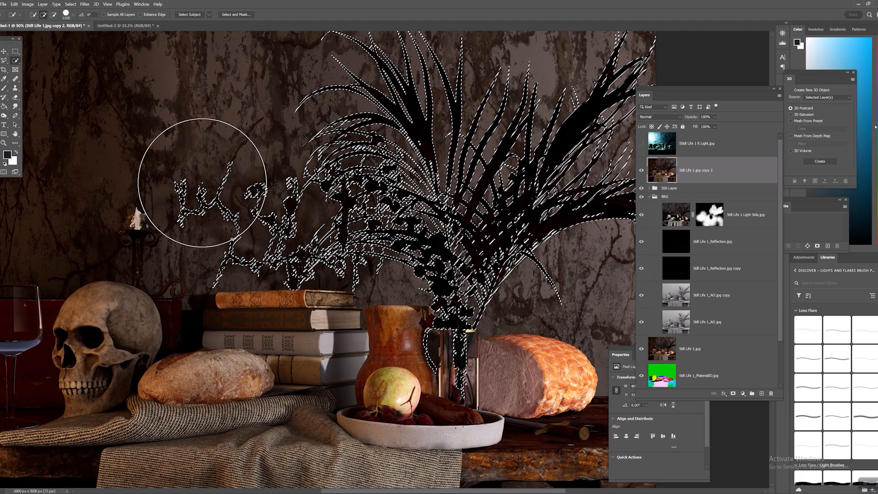
{"action": "mouse_move", "coordinate": [190, 172]}
{"action": "left_mouse_down", "text": "alt"}
{"action": "mouse_move", "coordinate": [180, 196]}
{"action": "mouse_move", "coordinate": [197, 235]}
{"action": "mouse_move", "coordinate": [286, 294]}
{"action": "mouse_move", "coordinate": [311, 326]}
{"action": "left_mouse_up", "text": "alt"}
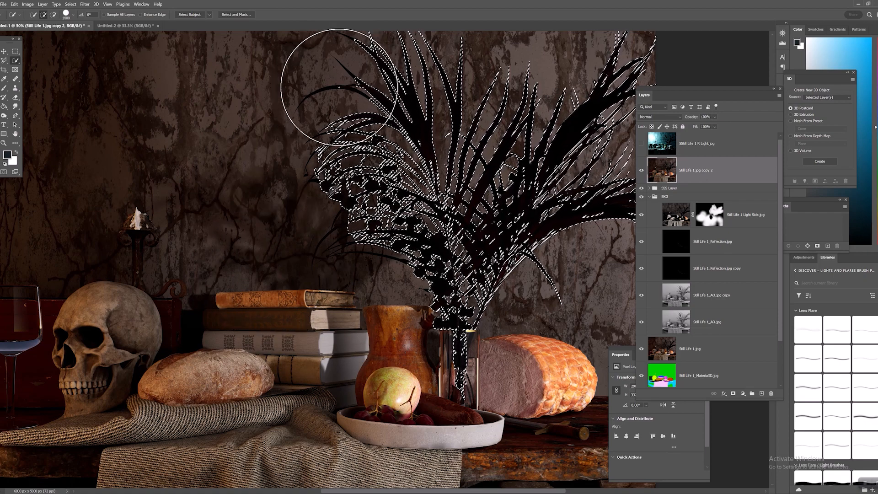
Step: Refine the plant selection around the lower leaves above the books with a small Quick Selection brush, removing leftover wall shadows
{"action": "key", "text": "bracketleft"}
{"action": "key", "text": "bracketleft"}
{"action": "key", "text": "bracketleft"}
{"action": "key", "text": "bracketleft"}
{"action": "key", "text": "bracketleft"}
{"action": "key", "text": "bracketleft"}
{"action": "key", "text": "bracketleft"}
{"action": "key", "text": "bracketleft"}
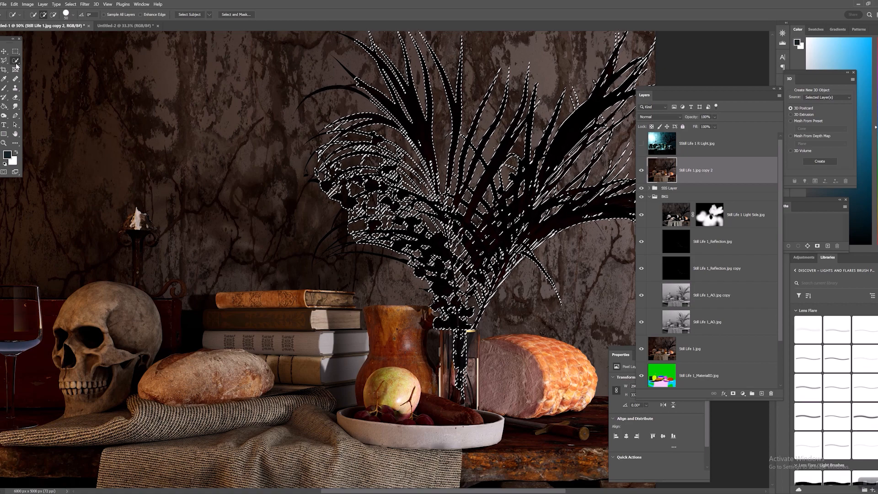
{"action": "right_click", "coordinate": [16, 62]}
{"action": "left_click", "coordinate": [45, 74]}
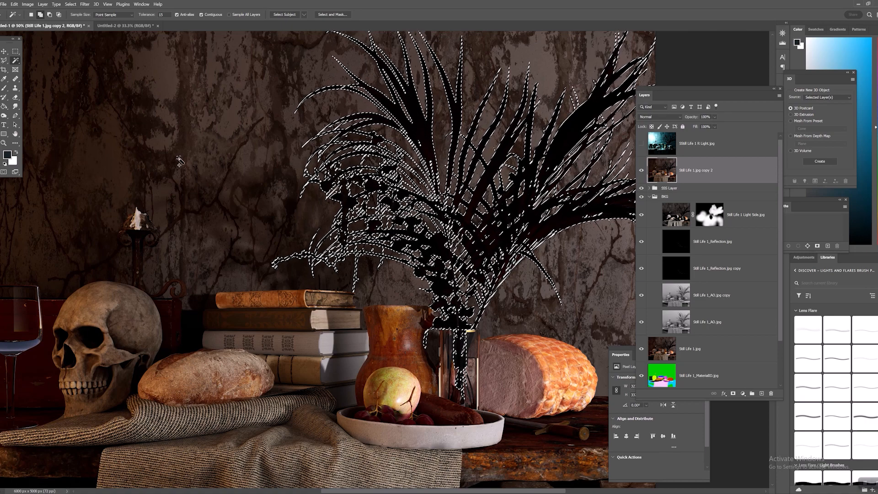
{"action": "right_click", "coordinate": [19, 62]}
{"action": "left_click", "coordinate": [51, 67]}
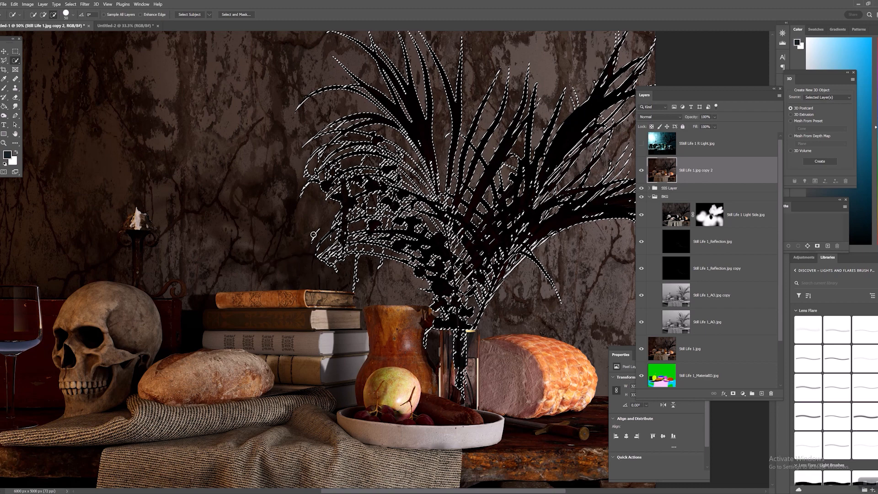
{"action": "left_click_drag", "start_coordinate": [310, 272], "coordinate": [356, 281], "text": "alt"}
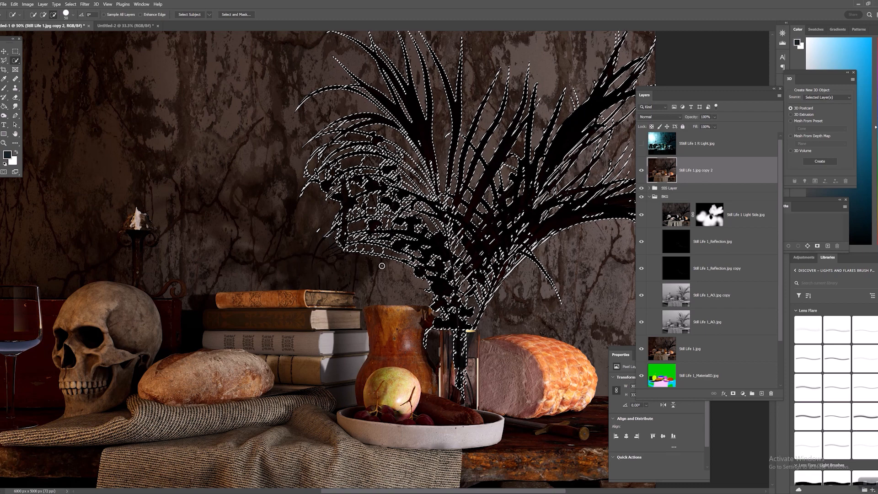
{"action": "left_click_drag", "start_coordinate": [323, 241], "coordinate": [344, 240]}
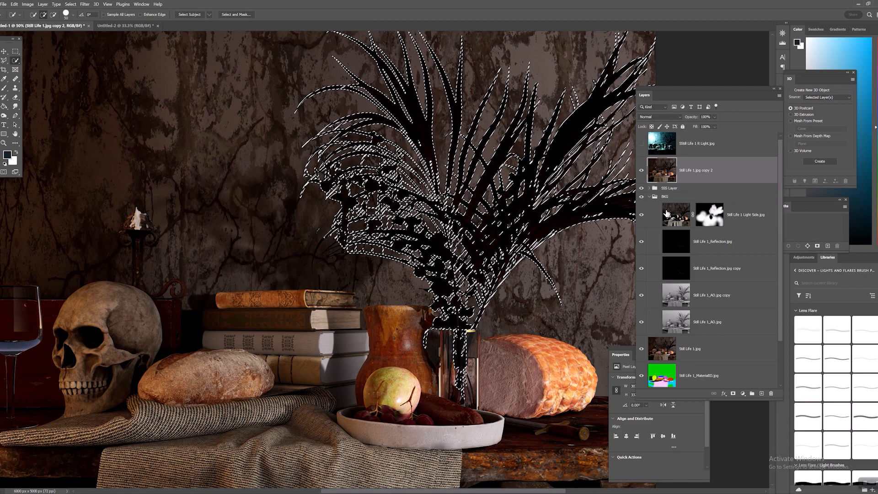
Step: Save the plant selection as a new channel in the Untitled-1 document, leaving its name blank
{"action": "left_click", "coordinate": [70, 4]}
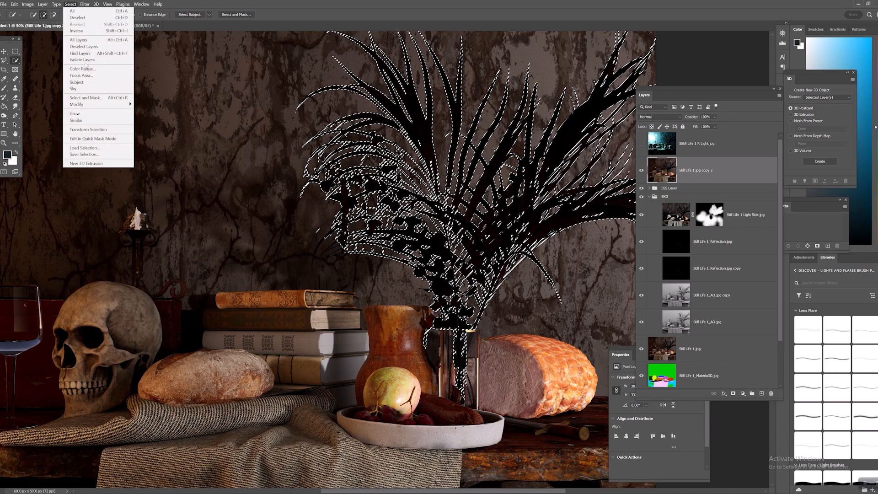
{"action": "left_click", "coordinate": [84, 154]}
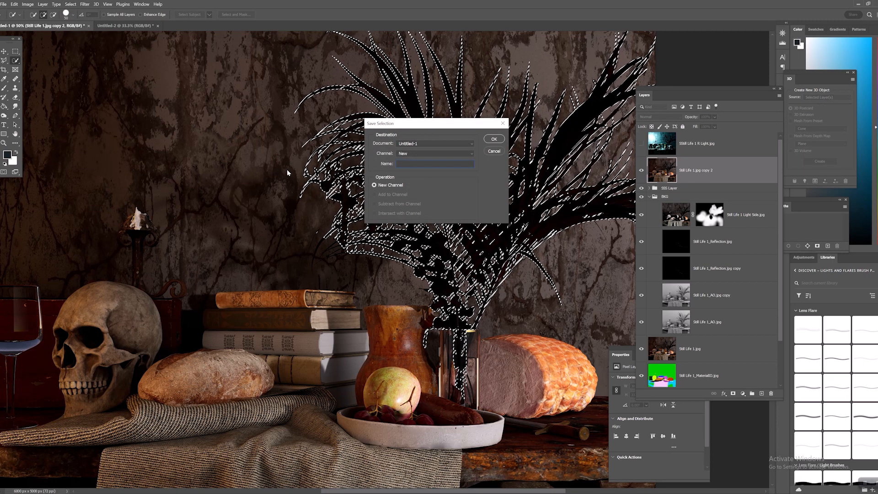
{"action": "key", "text": "Return"}
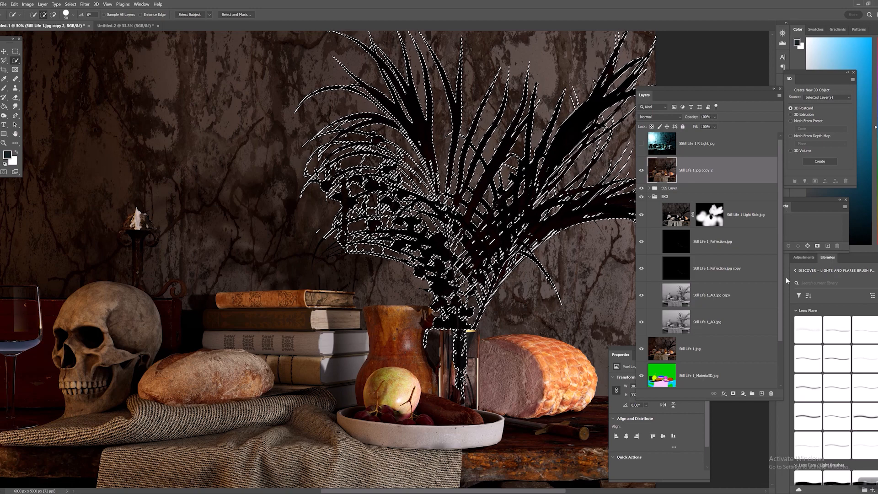
Step: Add a Brightness/Contrast adjustment layer masked to the plant, raising its brightness and slightly lowering its contrast
{"action": "left_click", "coordinate": [743, 394]}
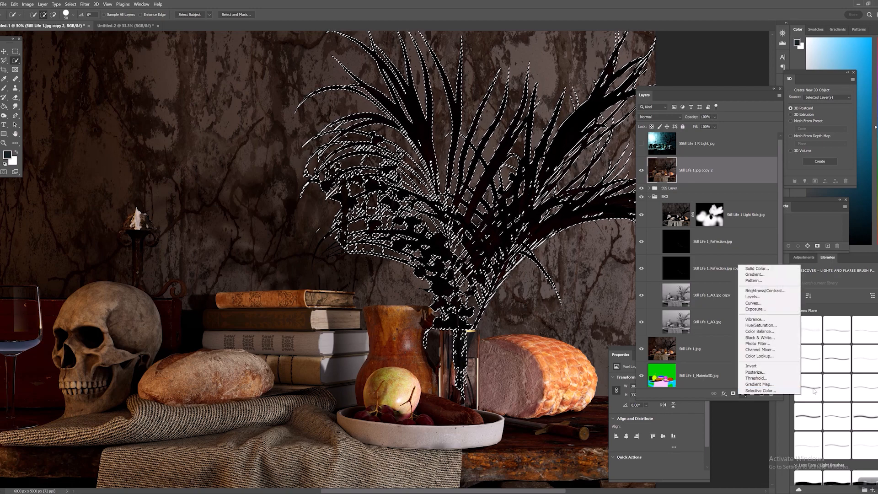
{"action": "left_click", "coordinate": [768, 290]}
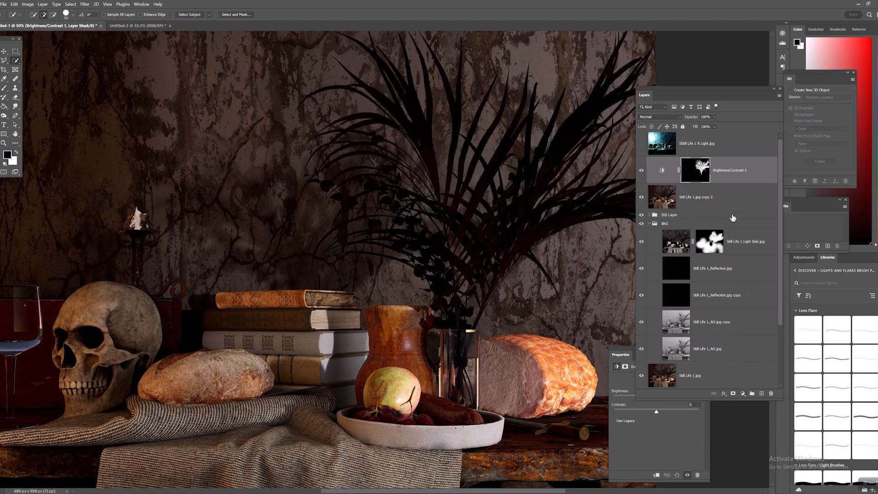
{"action": "left_click", "coordinate": [662, 171]}
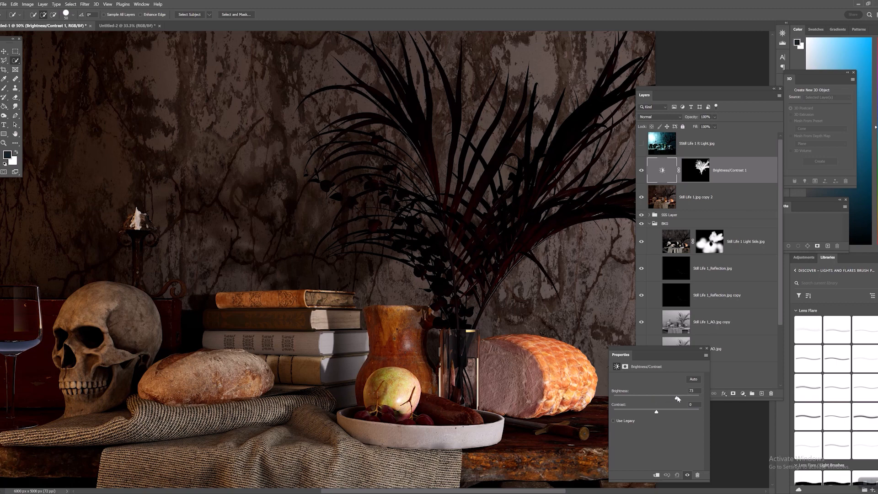
{"action": "mouse_move", "coordinate": [677, 399]}
{"action": "left_mouse_down"}
{"action": "mouse_move", "coordinate": [698, 399]}
{"action": "mouse_move", "coordinate": [648, 401]}
{"action": "mouse_move", "coordinate": [672, 401]}
{"action": "left_mouse_up"}
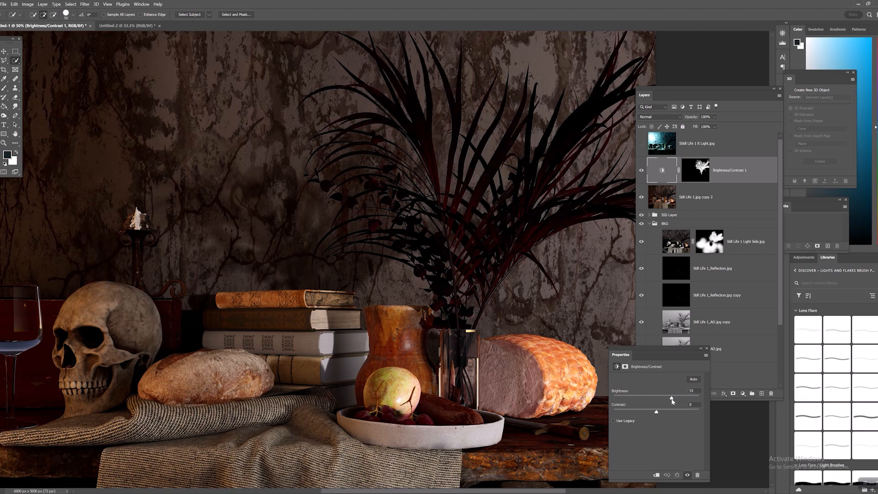
{"action": "left_click", "coordinate": [694, 379]}
{"action": "left_click_drag", "start_coordinate": [649, 415], "coordinate": [668, 400]}
Step: Compare the plant with and without the Brightness/Contrast adjustment, and merge the adjustment down into Still Life 1.jpg copy 2
{"action": "left_click", "coordinate": [640, 169]}
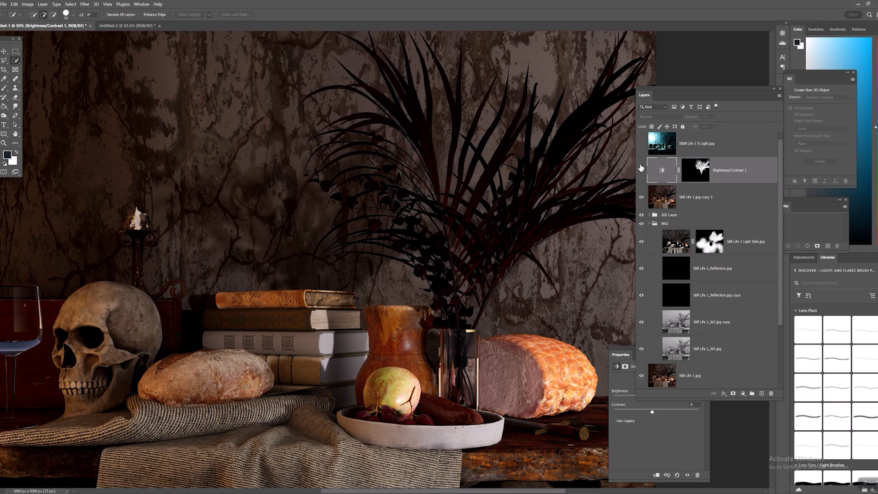
{"action": "left_click", "coordinate": [641, 169]}
{"action": "key", "text": "z"}
{"action": "left_click", "coordinate": [528, 217], "text": "alt"}
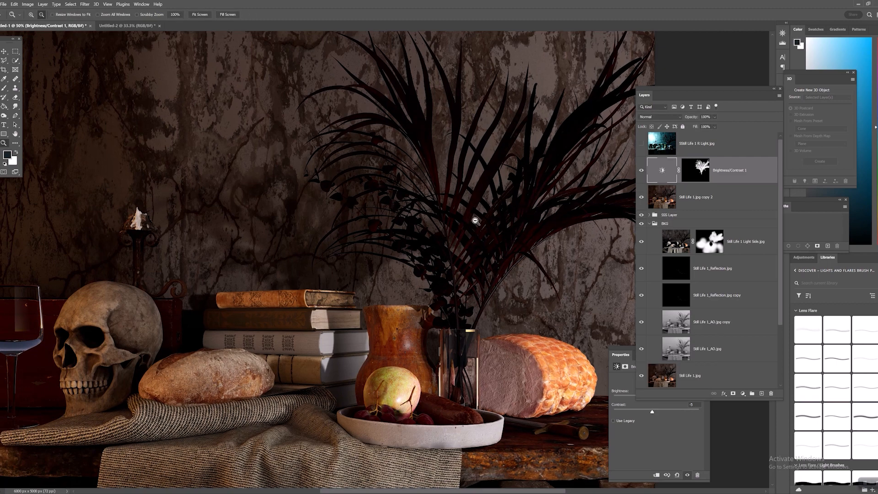
{"action": "left_click", "coordinate": [642, 170]}
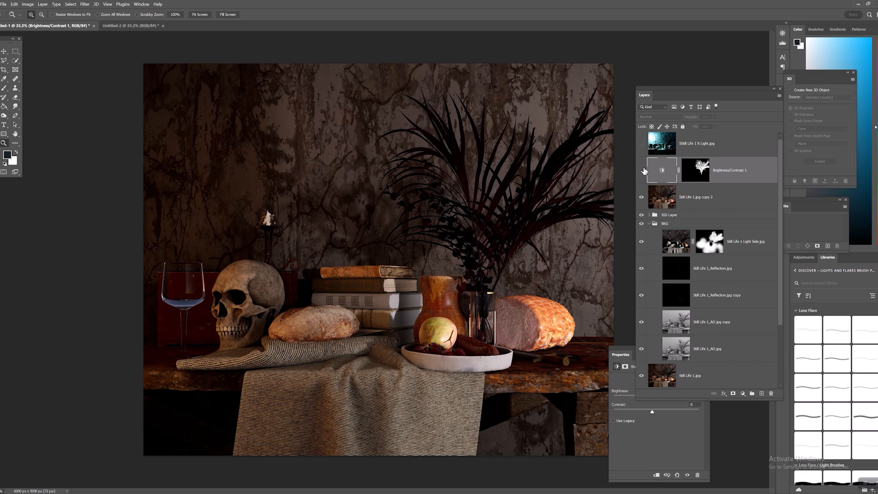
{"action": "left_click", "coordinate": [642, 170]}
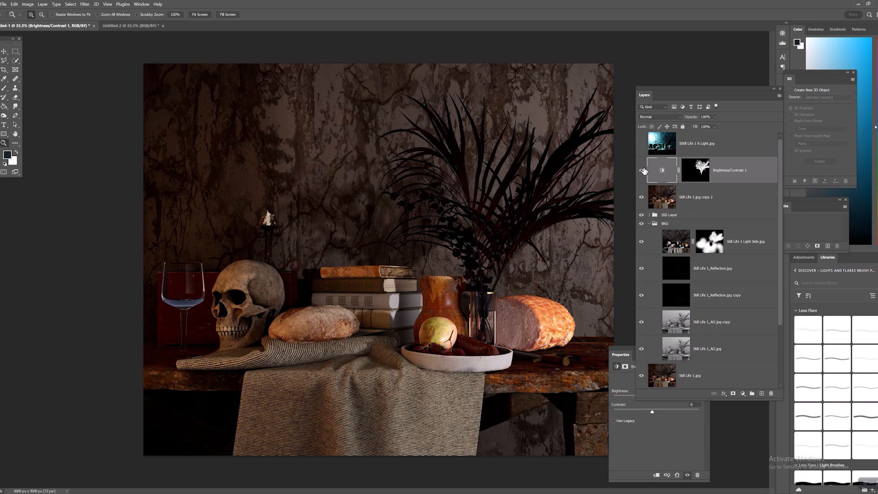
{"action": "right_click", "coordinate": [741, 172]}
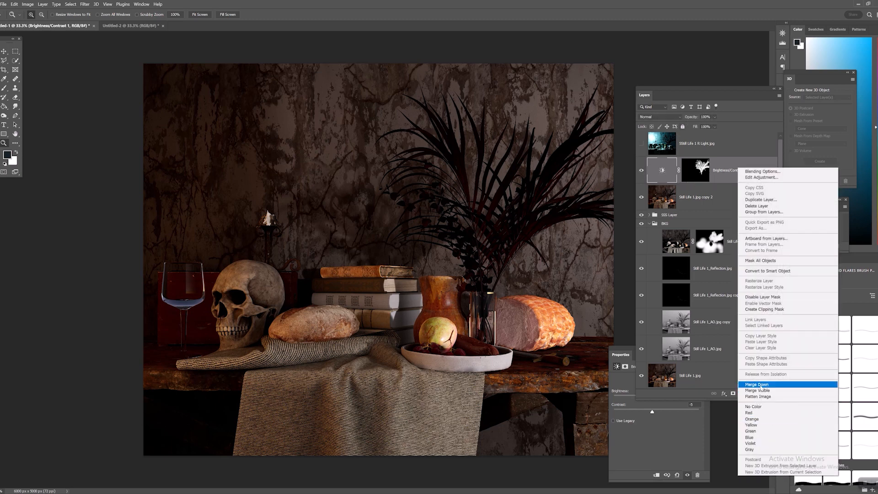
{"action": "left_click", "coordinate": [761, 384]}
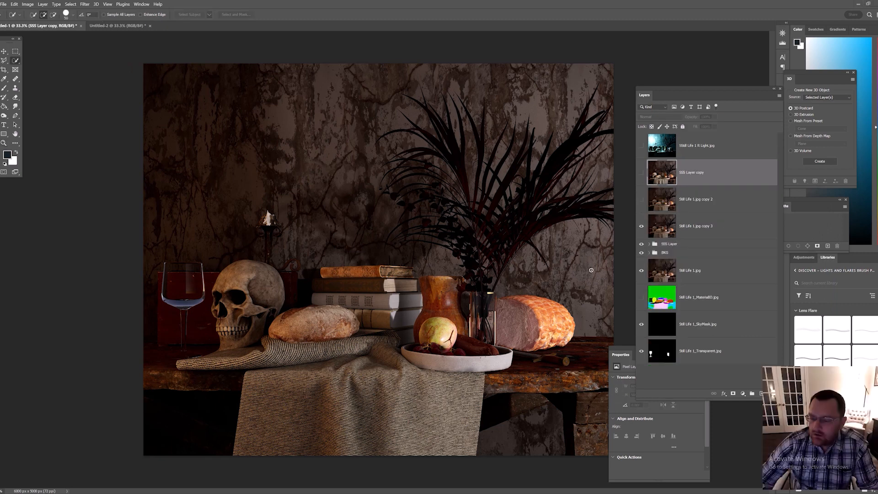
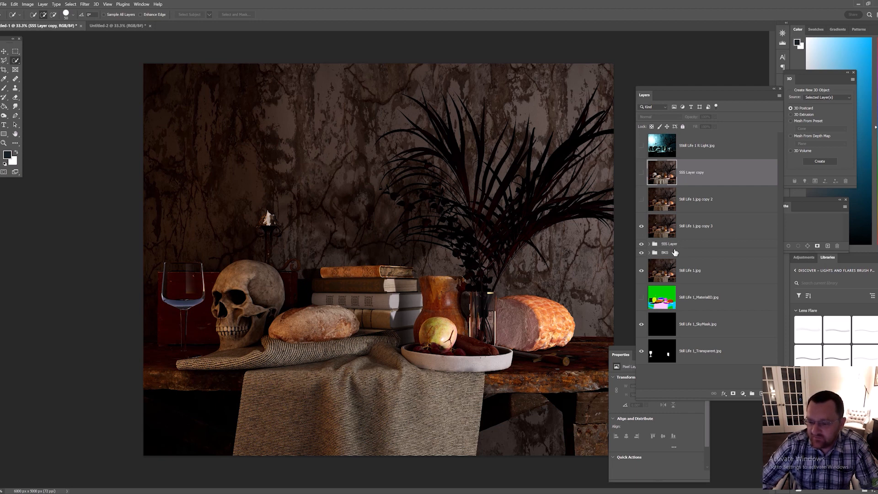
Step: Compare the image without Still Life 1.jpg copy 3, and show the Still Life 1.jpg copy 2 and SSS Layer copy layers
{"action": "left_click", "coordinate": [641, 227]}
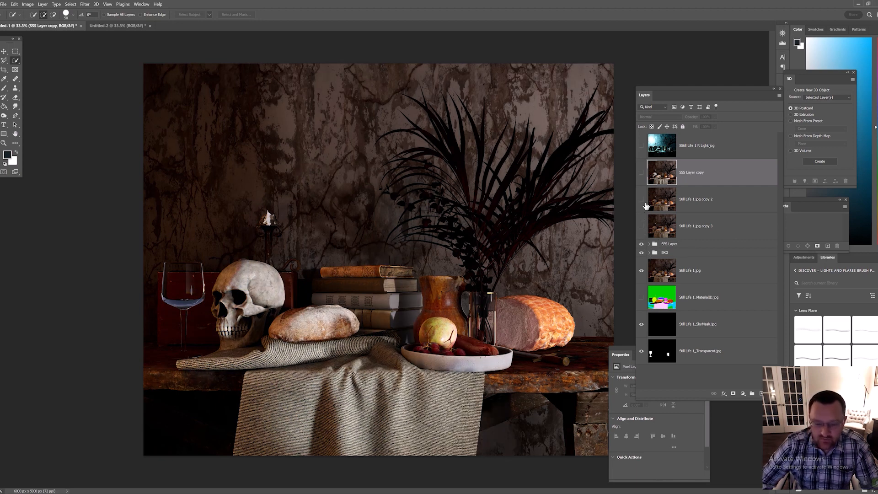
{"action": "left_click", "coordinate": [641, 226]}
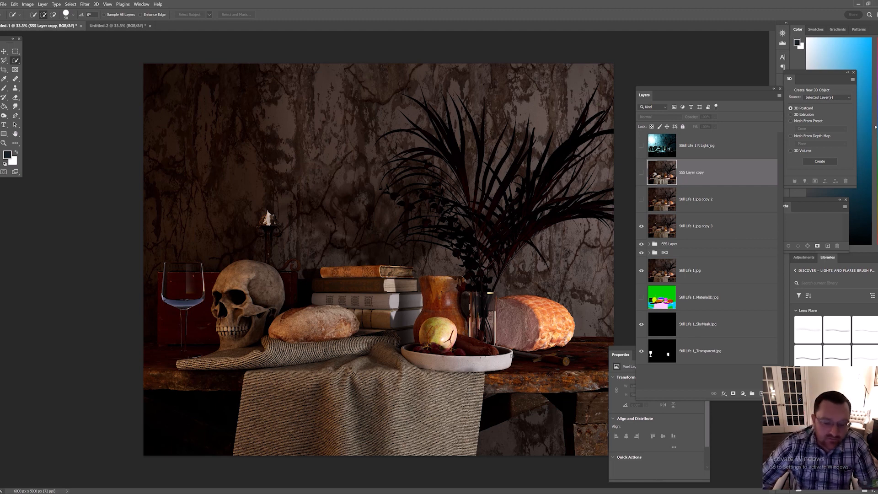
{"action": "key", "text": "z"}
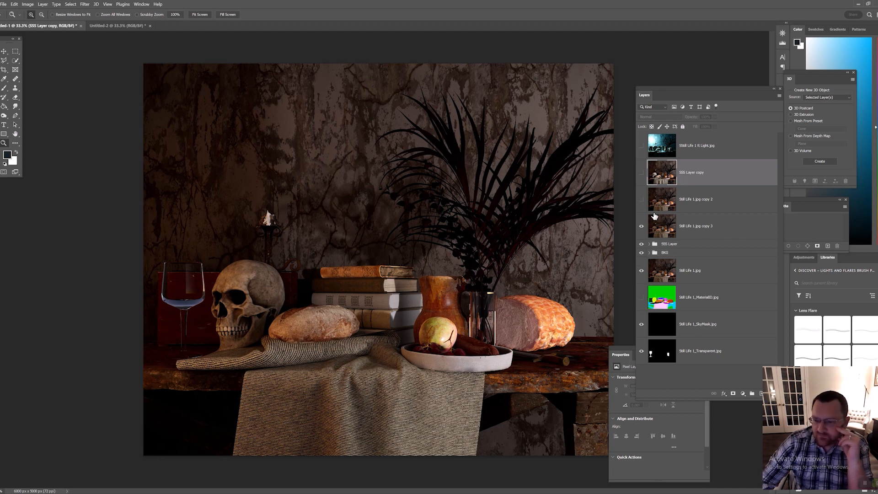
{"action": "left_click", "coordinate": [709, 205]}
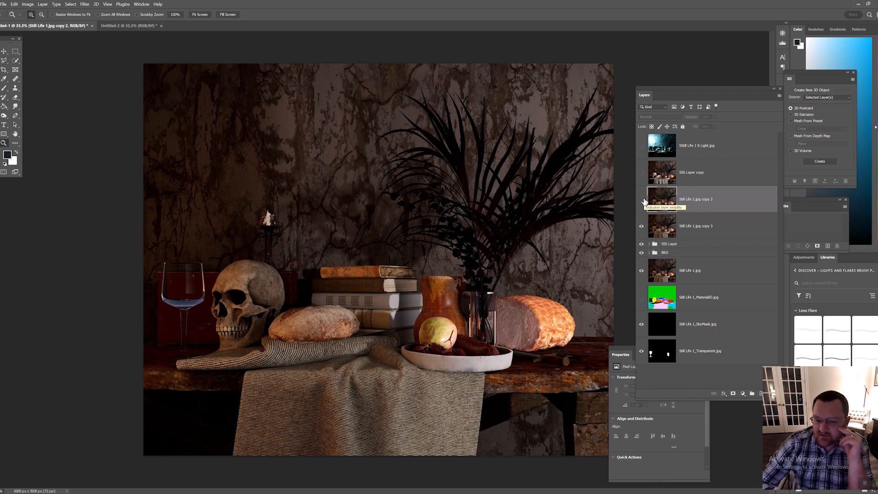
{"action": "left_click", "coordinate": [642, 200]}
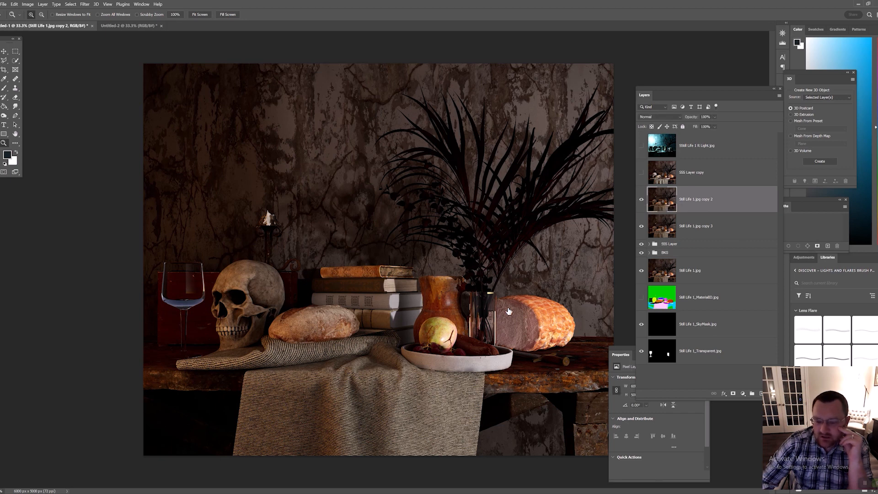
{"action": "left_click", "coordinate": [641, 173]}
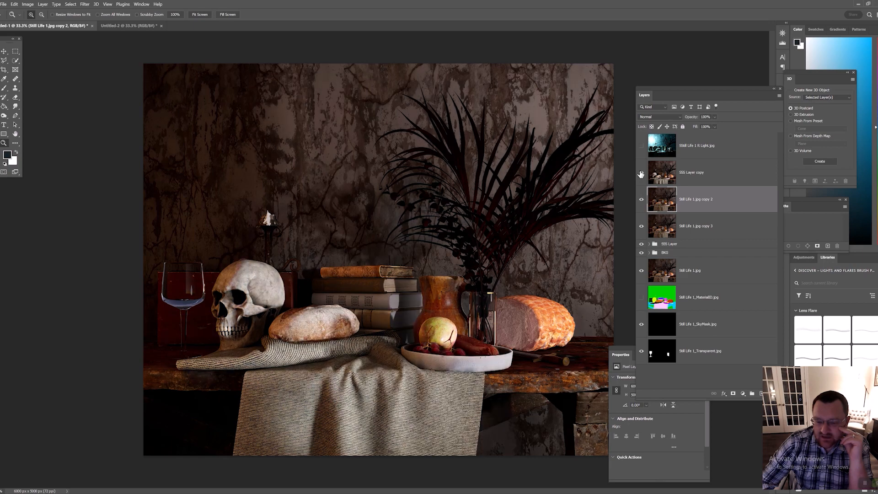
{"action": "left_click", "coordinate": [361, 334]}
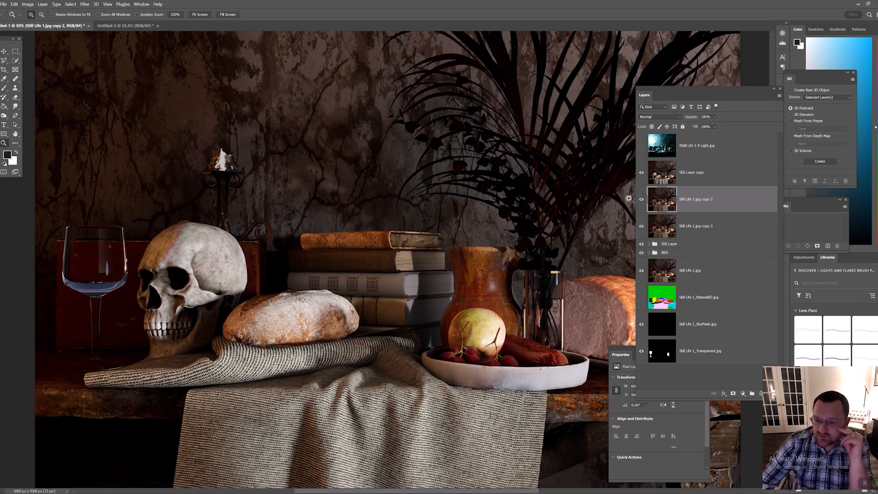
Step: Rename the SSS Layer copy layer as NEW BKG
{"action": "left_click", "coordinate": [685, 179]}
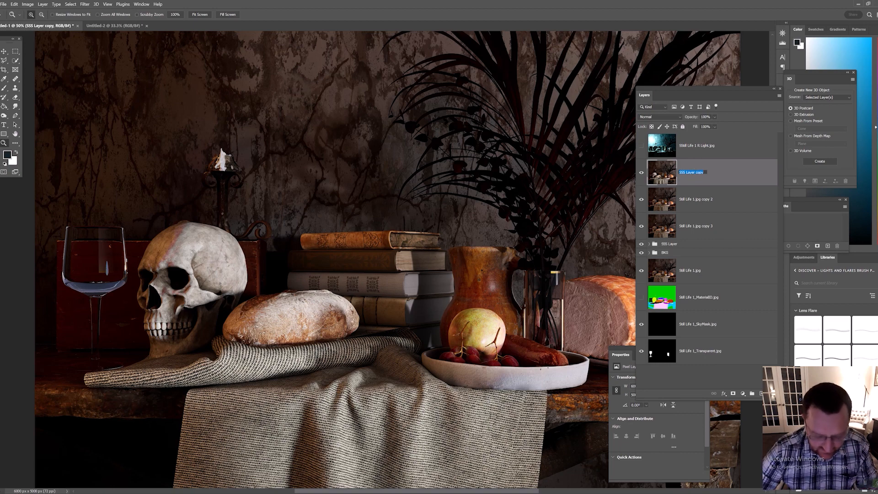
{"action": "type", "text": "NEW BKG"}
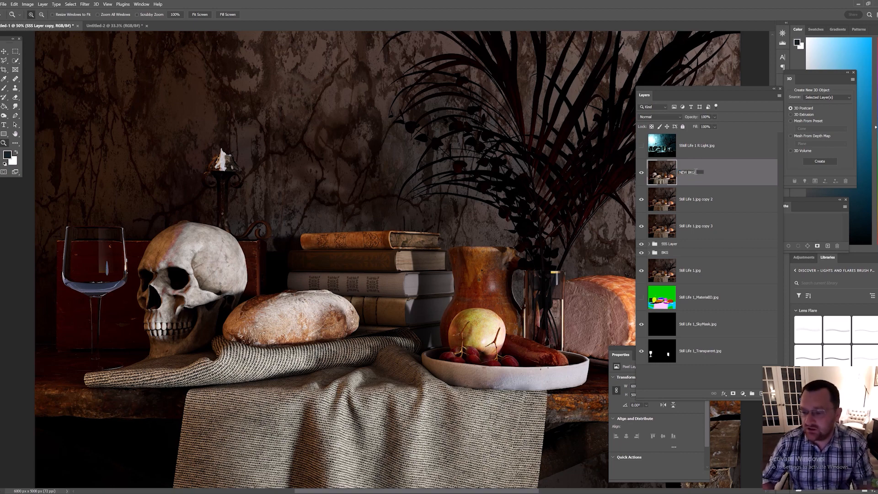
{"action": "key", "text": "Return"}
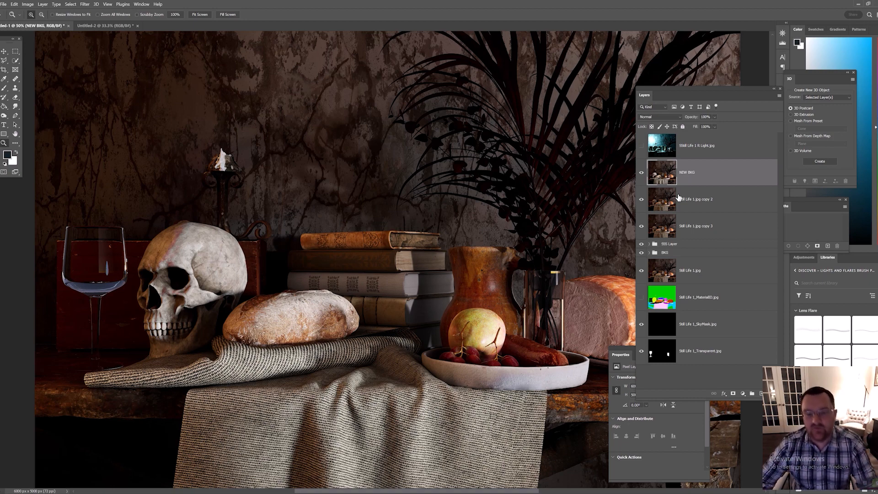
Step: Compare the skull, bread, ham and plant with the NEW BKG layer shown and hidden
{"action": "left_click", "coordinate": [642, 174]}
{"action": "left_click", "coordinate": [642, 174]}
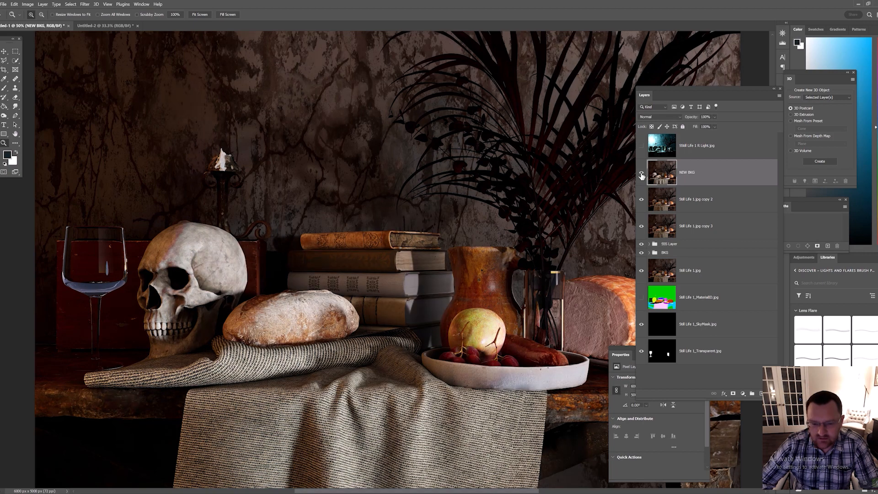
{"action": "left_click", "coordinate": [641, 175]}
{"action": "left_click", "coordinate": [641, 174]}
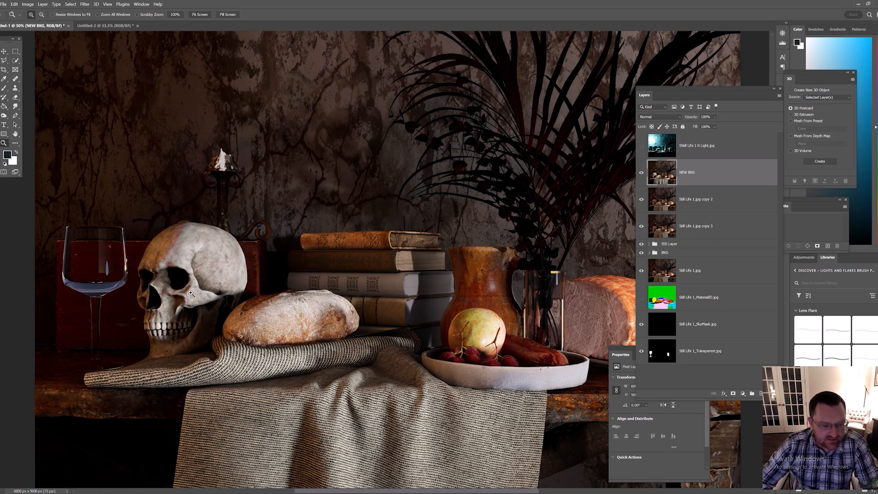
{"action": "left_click", "coordinate": [641, 174]}
{"action": "left_click", "coordinate": [640, 174]}
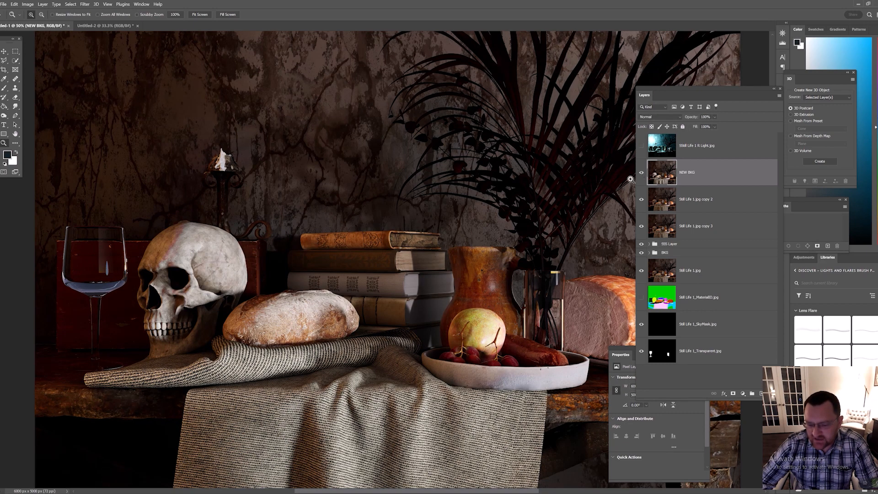
{"action": "left_click_drag", "start_coordinate": [437, 399], "coordinate": [341, 337]}
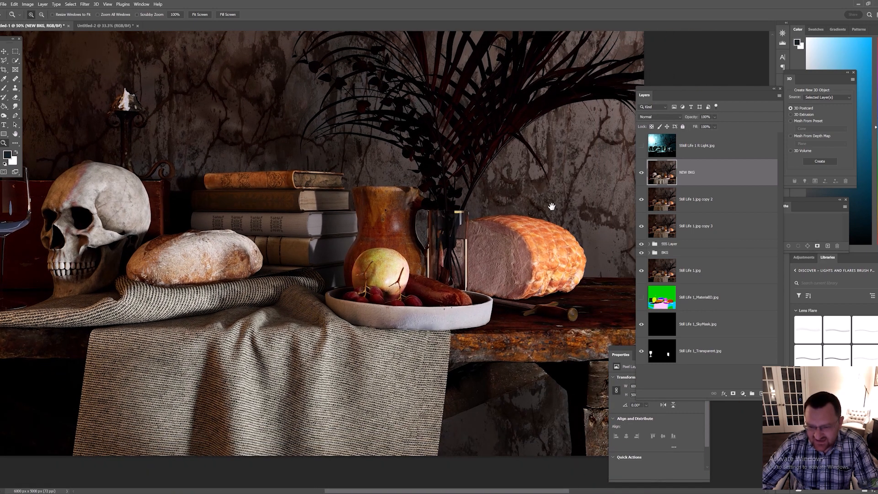
{"action": "left_click", "coordinate": [641, 173]}
{"action": "left_click", "coordinate": [641, 173]}
{"action": "left_click_drag", "start_coordinate": [505, 183], "coordinate": [559, 322]}
Step: Group the Still Life 1.jpg, MaterialID, SkyMask and Transparent layers together
{"action": "left_click", "coordinate": [715, 209]}
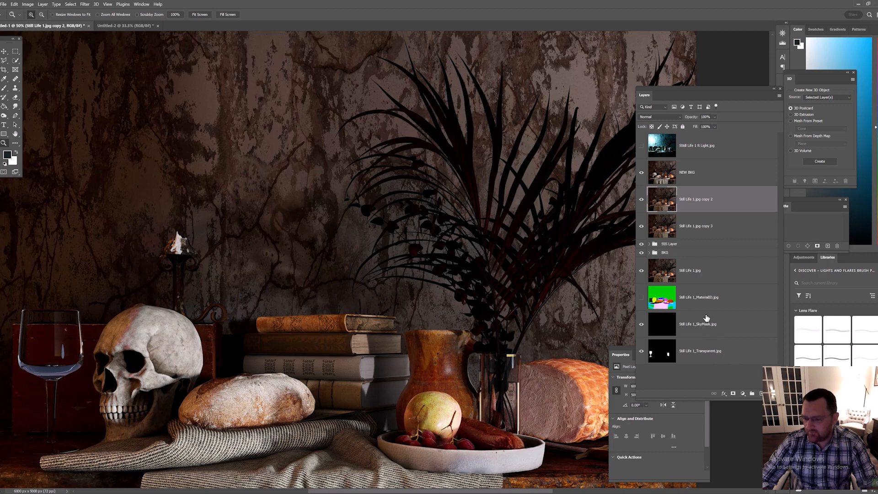
{"action": "left_click", "coordinate": [721, 280]}
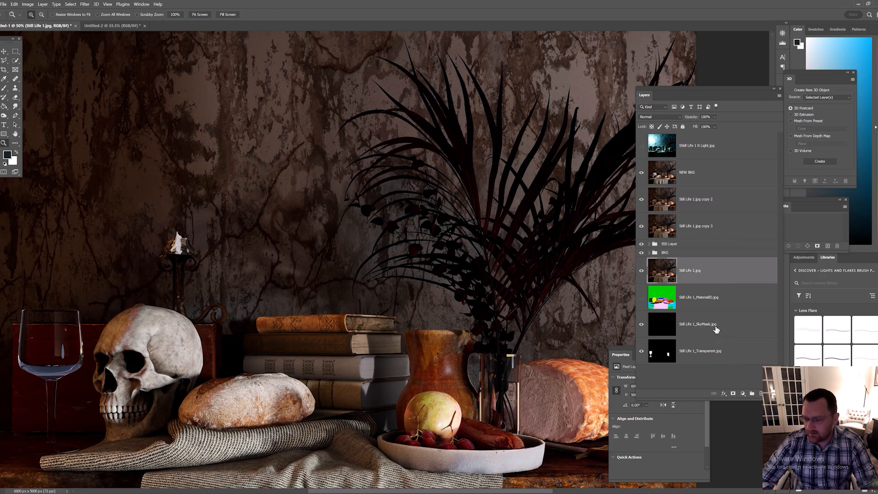
{"action": "left_click", "coordinate": [717, 358], "text": "shift"}
{"action": "key", "text": "ctrl+g"}
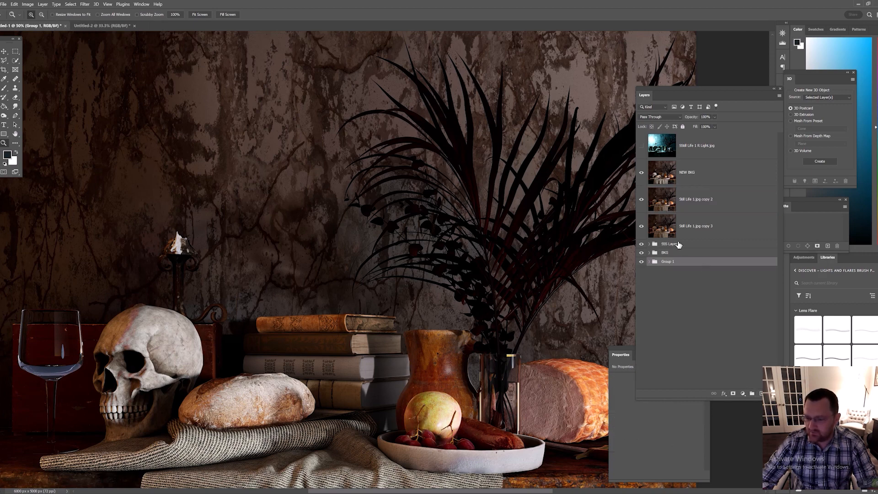
Step: Hide Still Life 1.jpg copy 3 and the SSS Layer, BKG and Group 1 groups, keeping NEW BKG shown, and select Still Life 1.jpg copy 2
{"action": "left_click", "coordinate": [641, 174]}
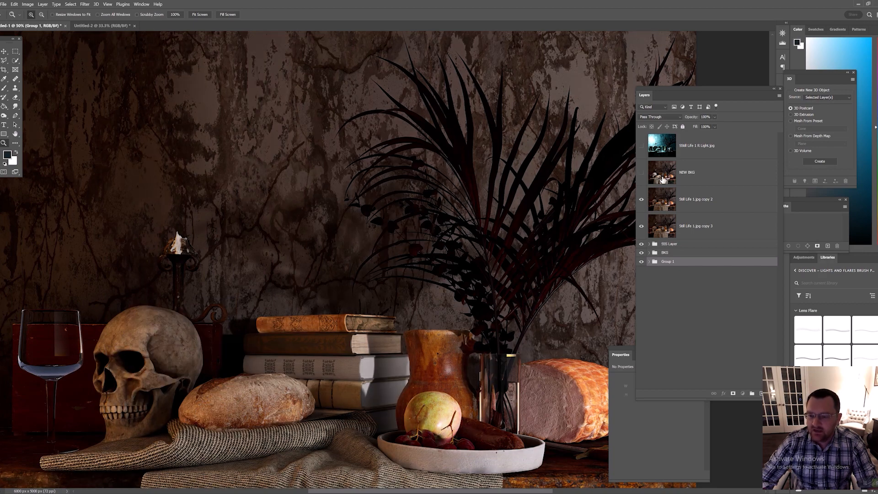
{"action": "left_click", "coordinate": [661, 181]}
{"action": "left_click", "coordinate": [664, 206]}
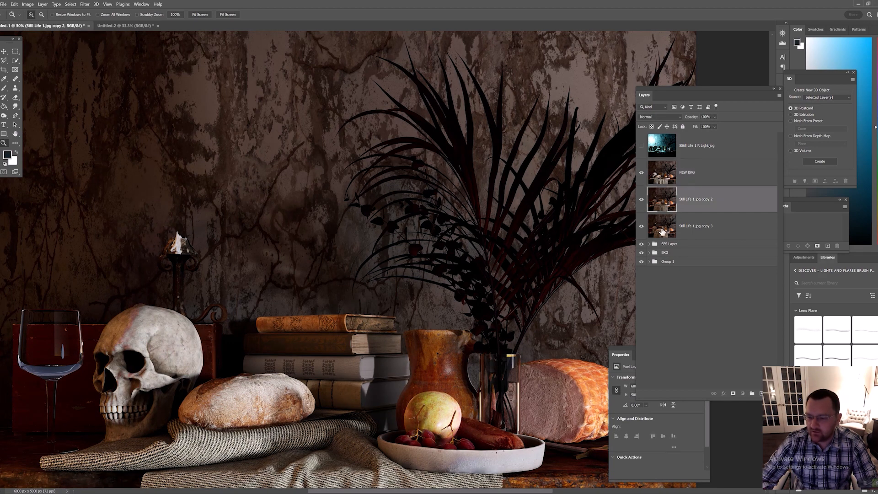
{"action": "left_click", "coordinate": [664, 231]}
{"action": "left_click", "coordinate": [641, 225]}
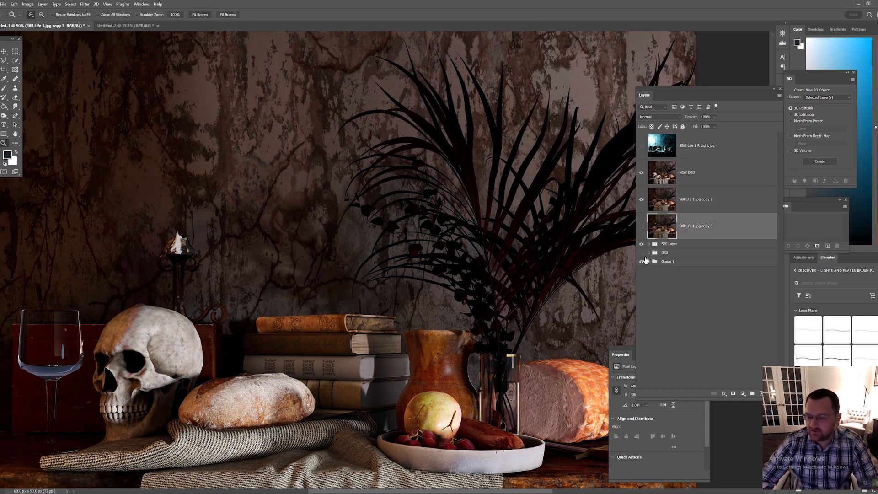
{"action": "left_click", "coordinate": [641, 262]}
{"action": "left_click", "coordinate": [695, 204]}
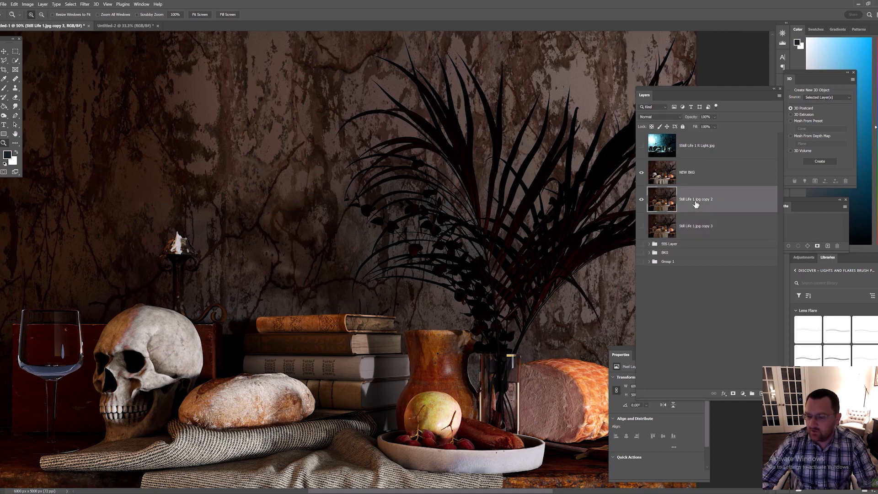
Step: Show the SStill Life 1 R Light.jpg layer over the composite and set its blend mode to Lighten
{"action": "left_click", "coordinate": [641, 145]}
{"action": "left_click", "coordinate": [663, 147]}
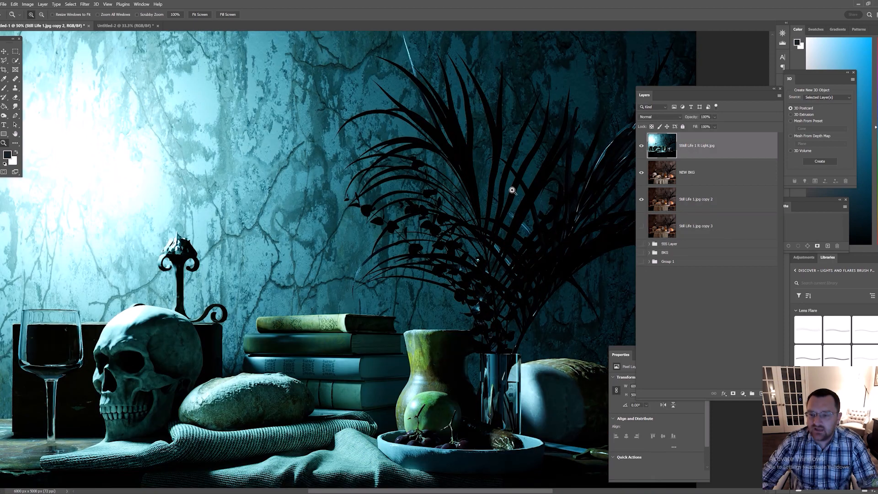
{"action": "scroll", "coordinate": [439, 220], "scroll_direction": "down", "scroll_amount": 3, "text": "alt"}
{"action": "left_click", "coordinate": [423, 228]}
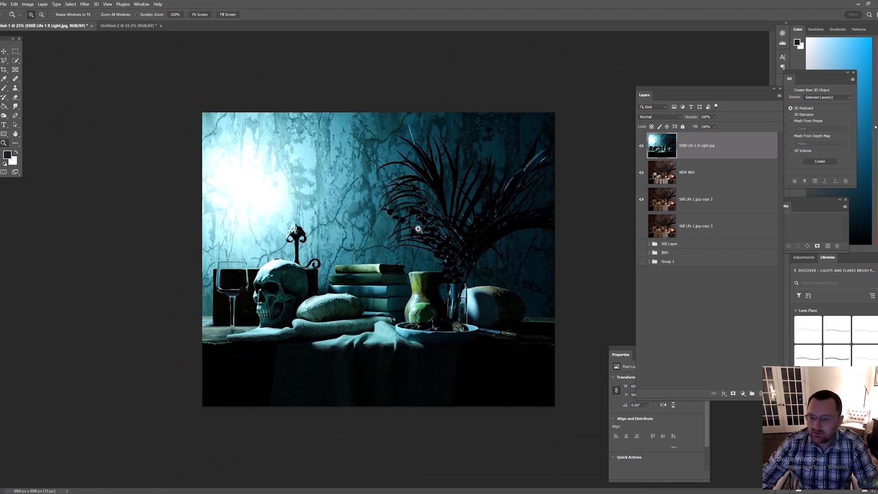
{"action": "left_click", "coordinate": [423, 230]}
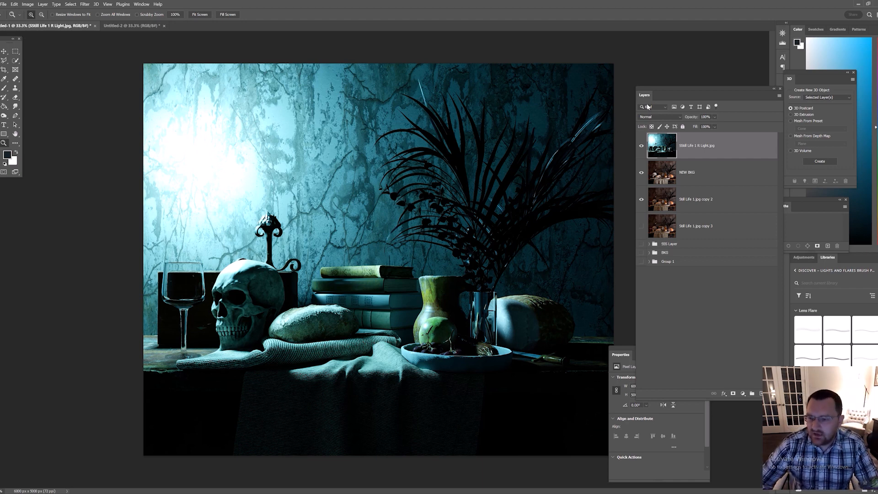
{"action": "left_click", "coordinate": [660, 116]}
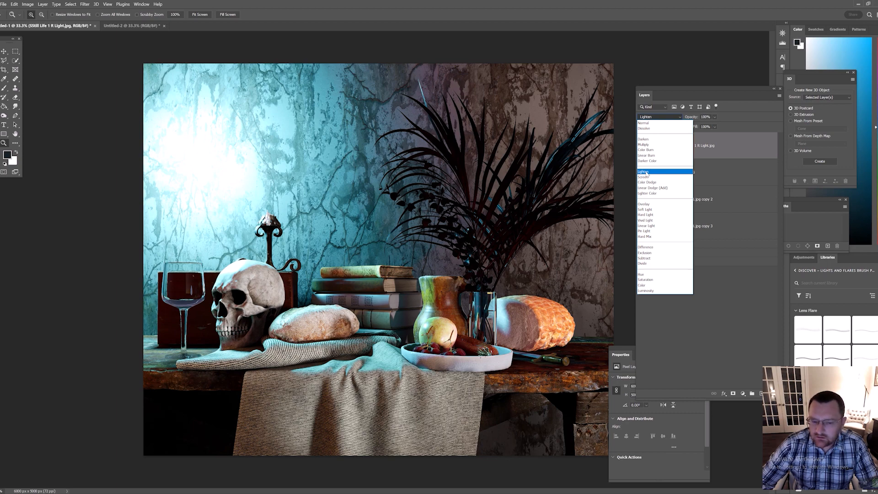
{"action": "left_click", "coordinate": [643, 172]}
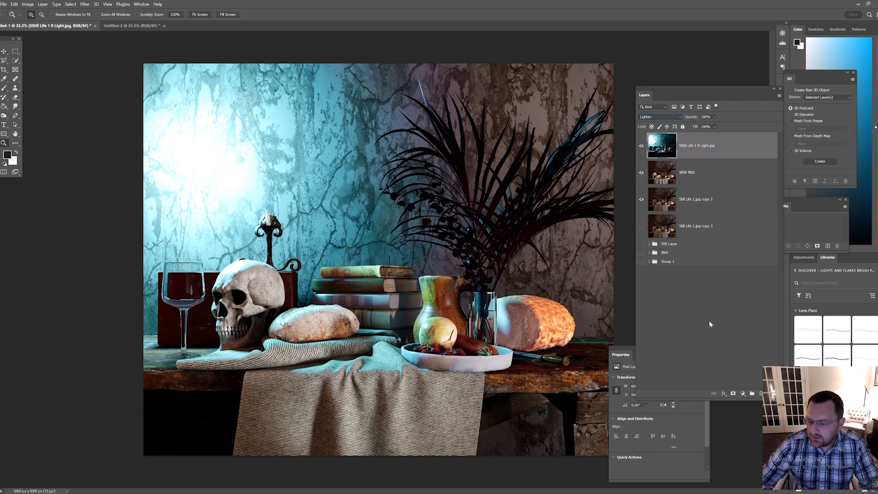
Step: Add a mask to the SStill Life 1 R Light.jpg layer and paint it black with a very large brush to hide the blue light
{"action": "left_click", "coordinate": [733, 394]}
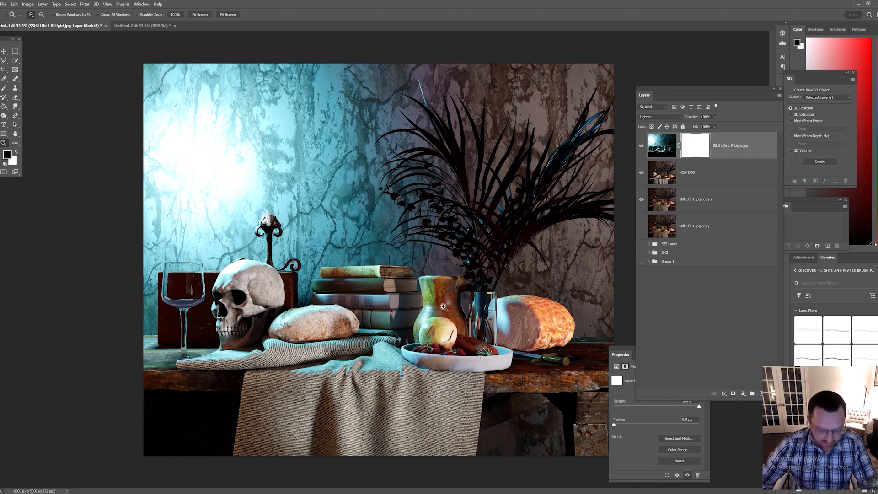
{"action": "key", "text": "b"}
{"action": "key", "text": "bracketright"}
{"action": "key", "text": "bracketright"}
{"action": "key", "text": "bracketright"}
{"action": "key", "text": "bracketright"}
{"action": "key", "text": "bracketright"}
{"action": "key", "text": "bracketright"}
{"action": "key", "text": "bracketright"}
{"action": "key", "text": "bracketright"}
{"action": "key", "text": "bracketright"}
{"action": "key", "text": "bracketright"}
{"action": "key", "text": "bracketright"}
{"action": "key", "text": "bracketright"}
{"action": "key", "text": "bracketright"}
{"action": "key", "text": "bracketright"}
{"action": "key", "text": "bracketright"}
{"action": "key", "text": "bracketright"}
{"action": "key", "text": "bracketright"}
{"action": "key", "text": "bracketright"}
{"action": "key", "text": "bracketright"}
{"action": "key", "text": "bracketright"}
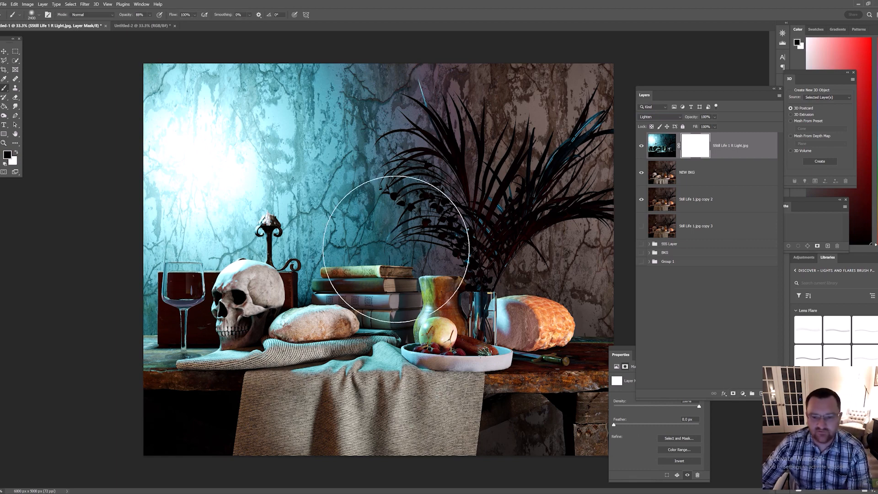
{"action": "mouse_move", "coordinate": [448, 183]}
{"action": "left_mouse_down"}
{"action": "mouse_move", "coordinate": [536, 153]}
{"action": "mouse_move", "coordinate": [122, 215]}
{"action": "mouse_move", "coordinate": [421, 1]}
{"action": "mouse_move", "coordinate": [345, 457]}
{"action": "mouse_move", "coordinate": [608, 373]}
{"action": "mouse_move", "coordinate": [392, 461]}
{"action": "mouse_move", "coordinate": [754, 215]}
{"action": "left_mouse_up"}
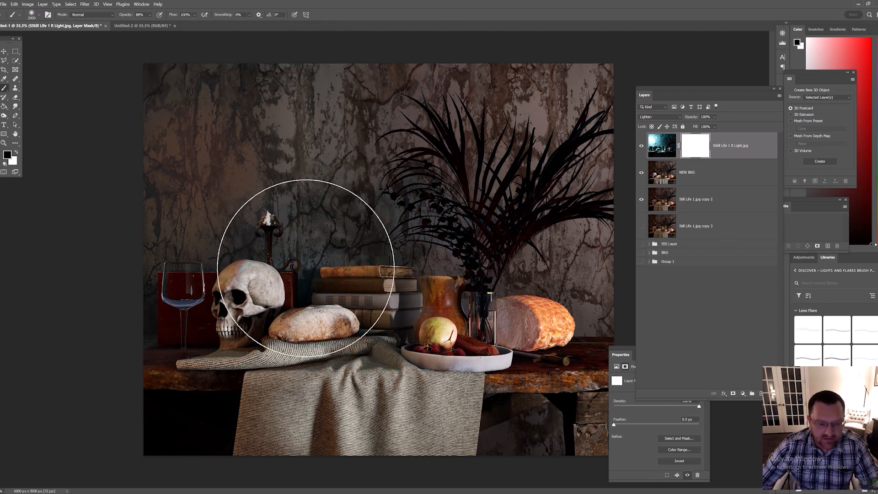
Step: Set the brush opacity to 100% and paint black on the mask over the remaining blue light on the wall
{"action": "key", "text": "x"}
{"action": "key", "text": "ctrl+i"}
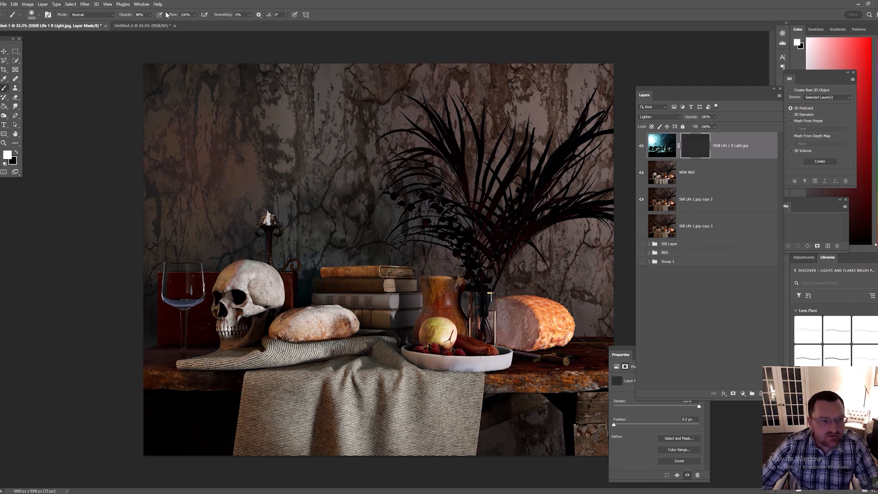
{"action": "left_click", "coordinate": [149, 15]}
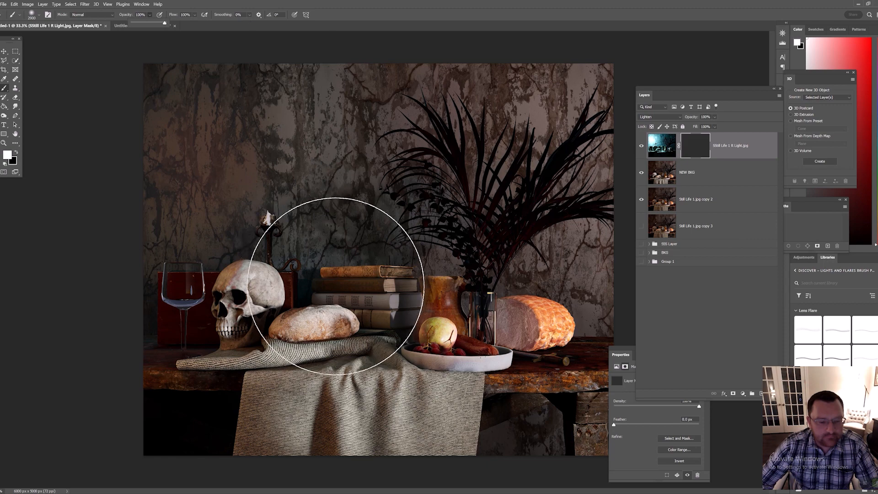
{"action": "mouse_move", "coordinate": [327, 268]}
{"action": "left_mouse_down"}
{"action": "mouse_move", "coordinate": [133, 372]}
{"action": "mouse_move", "coordinate": [240, 166]}
{"action": "mouse_move", "coordinate": [372, 243]}
{"action": "left_mouse_up"}
{"action": "key", "text": "ctrl+z"}
{"action": "key", "text": "x"}
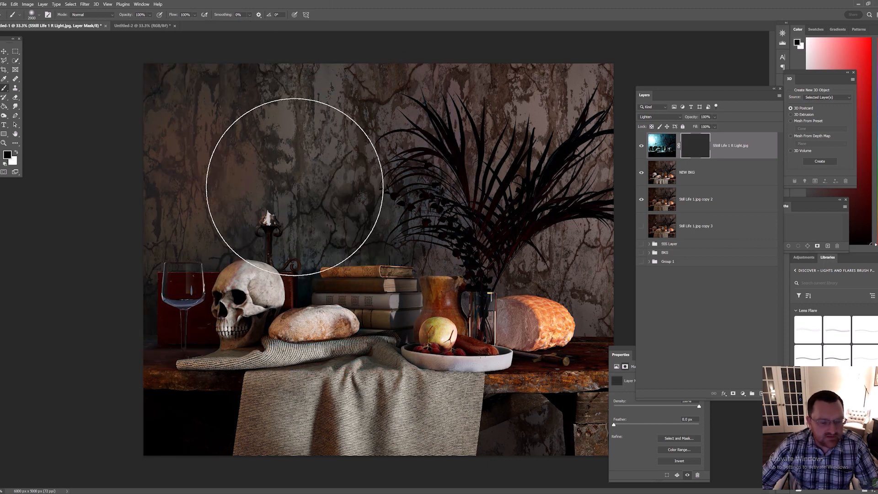
{"action": "mouse_move", "coordinate": [268, 220]}
{"action": "left_mouse_down"}
{"action": "mouse_move", "coordinate": [251, 392]}
{"action": "mouse_move", "coordinate": [713, 329]}
{"action": "mouse_move", "coordinate": [292, 116]}
{"action": "left_mouse_up"}
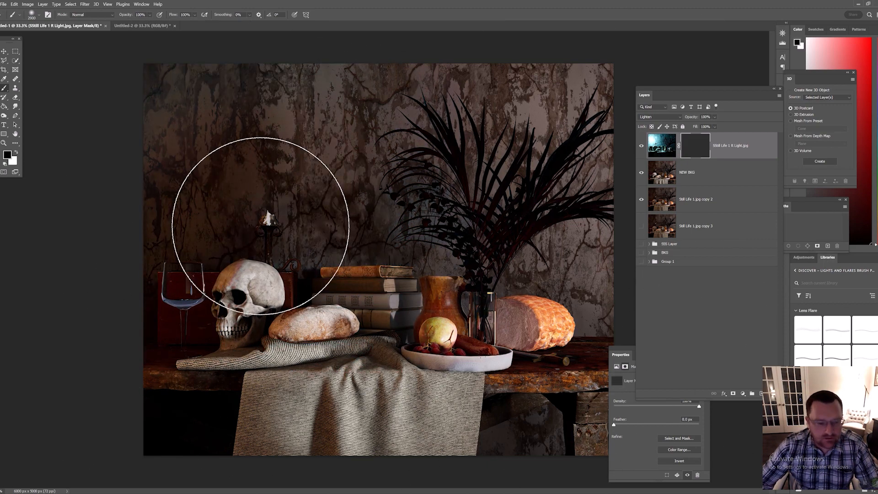
Step: Paint the mask white at 68% brush opacity with a smaller brush to bring blue rim light onto the top of the skull
{"action": "key", "text": "z"}
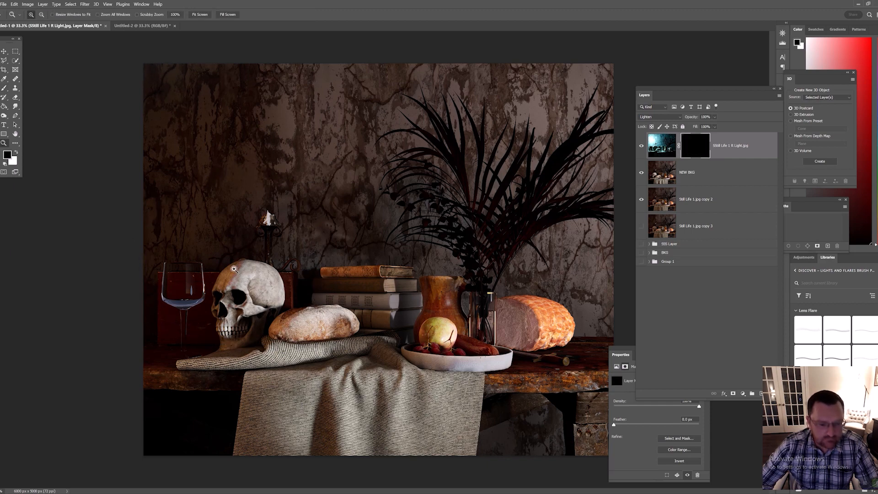
{"action": "left_click", "coordinate": [235, 270]}
{"action": "key", "text": "b"}
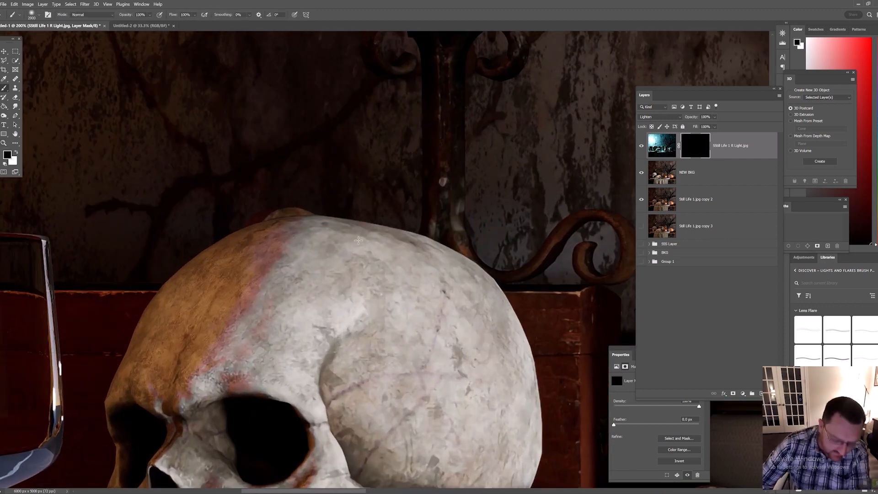
{"action": "key", "text": "bracketleft"}
{"action": "key", "text": "bracketleft"}
{"action": "key", "text": "bracketleft"}
{"action": "key", "text": "bracketleft"}
{"action": "key", "text": "bracketleft"}
{"action": "key", "text": "bracketleft"}
{"action": "key", "text": "bracketleft"}
{"action": "key", "text": "bracketleft"}
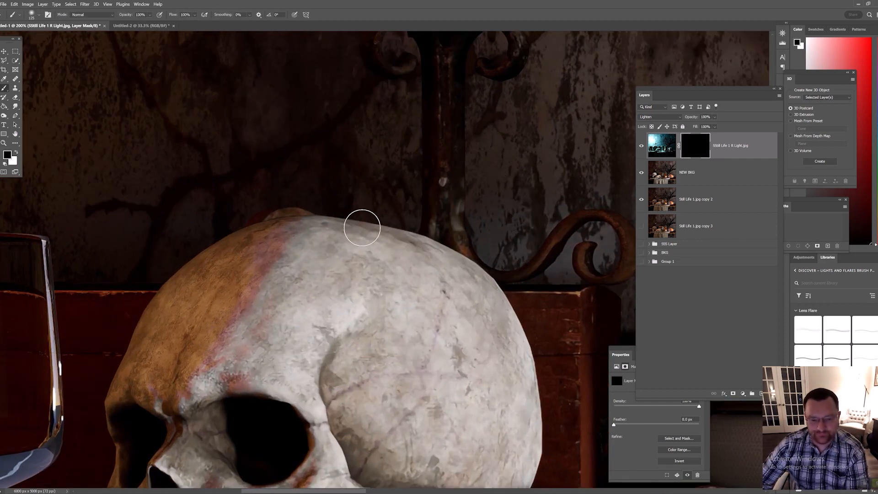
{"action": "key", "text": "bracketright"}
{"action": "key", "text": "bracketright"}
{"action": "key", "text": "bracketright"}
{"action": "key", "text": "bracketright"}
{"action": "key", "text": "bracketright"}
{"action": "key", "text": "bracketright"}
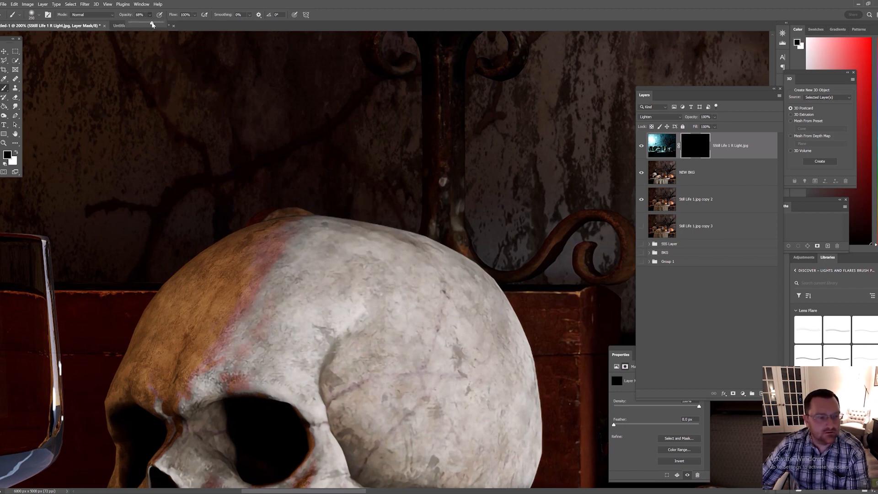
{"action": "key", "text": "z"}
{"action": "left_click", "coordinate": [364, 235], "text": "alt"}
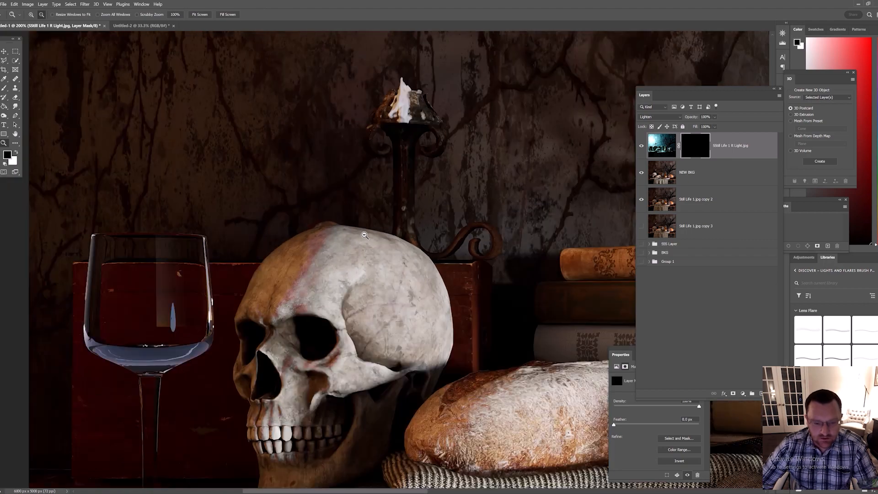
{"action": "key", "text": "b"}
{"action": "key", "text": "x"}
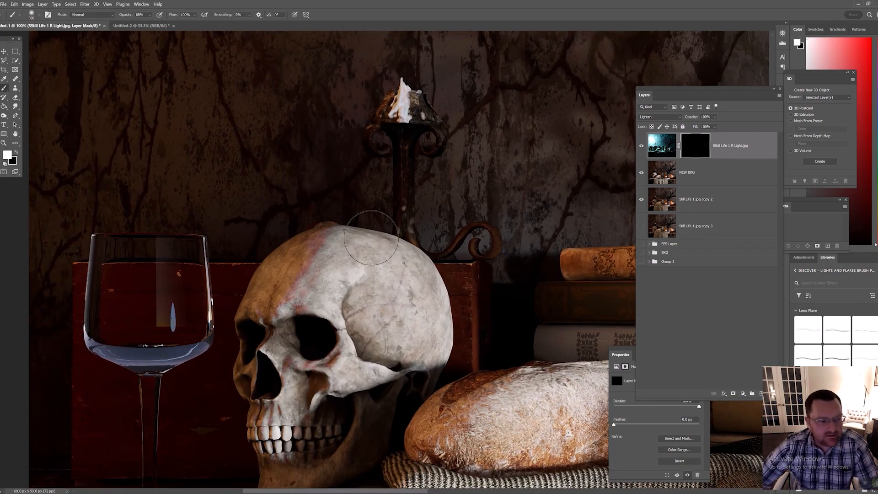
{"action": "mouse_move", "coordinate": [278, 277]}
{"action": "left_mouse_down"}
{"action": "mouse_move", "coordinate": [253, 268]}
{"action": "mouse_move", "coordinate": [275, 245]}
{"action": "mouse_move", "coordinate": [380, 234]}
{"action": "mouse_move", "coordinate": [421, 254]}
{"action": "left_mouse_up"}
{"action": "left_click_drag", "start_coordinate": [481, 241], "coordinate": [295, 231]}
Step: Paint white on the mask to reveal blue light on the candle holder, the bread's left end, the wine glass and the red box's edge
{"action": "key", "text": "z"}
{"action": "left_click", "coordinate": [337, 214], "text": "alt"}
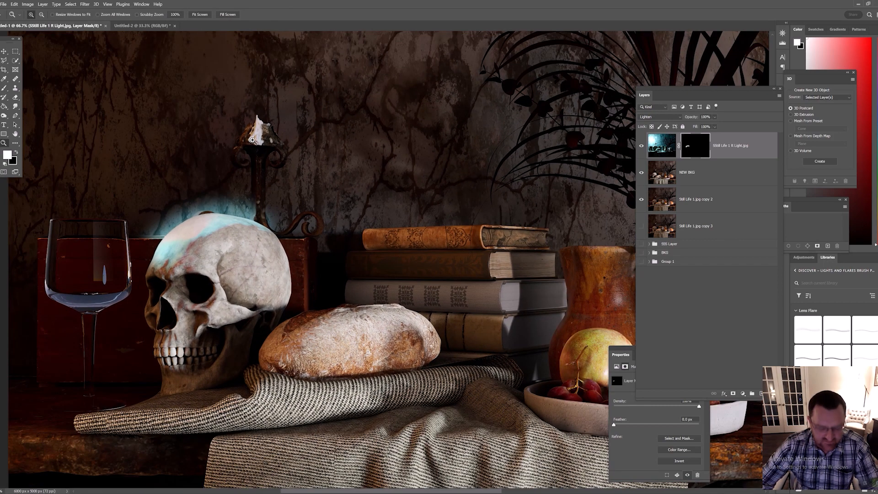
{"action": "key", "text": "b"}
{"action": "mouse_move", "coordinate": [252, 135]}
{"action": "left_mouse_down"}
{"action": "mouse_move", "coordinate": [242, 157]}
{"action": "mouse_move", "coordinate": [250, 156]}
{"action": "left_mouse_up"}
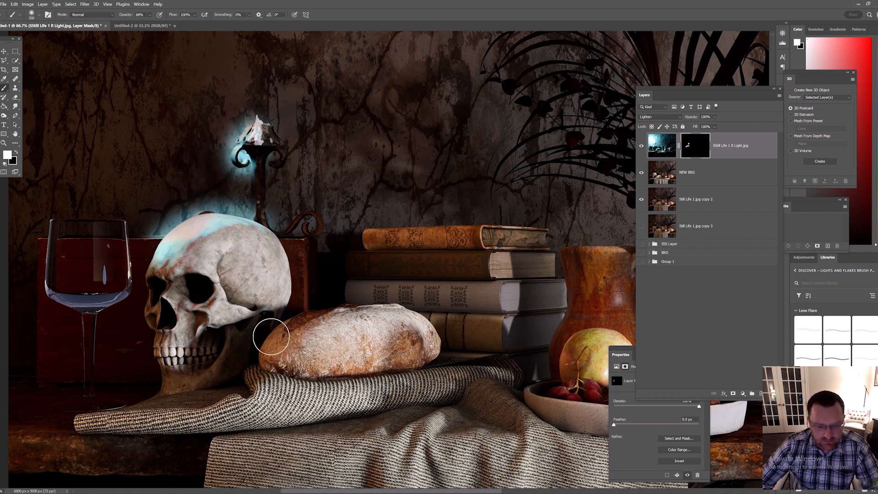
{"action": "mouse_move", "coordinate": [271, 336]}
{"action": "left_mouse_down"}
{"action": "mouse_move", "coordinate": [259, 339]}
{"action": "mouse_move", "coordinate": [292, 319]}
{"action": "left_mouse_up"}
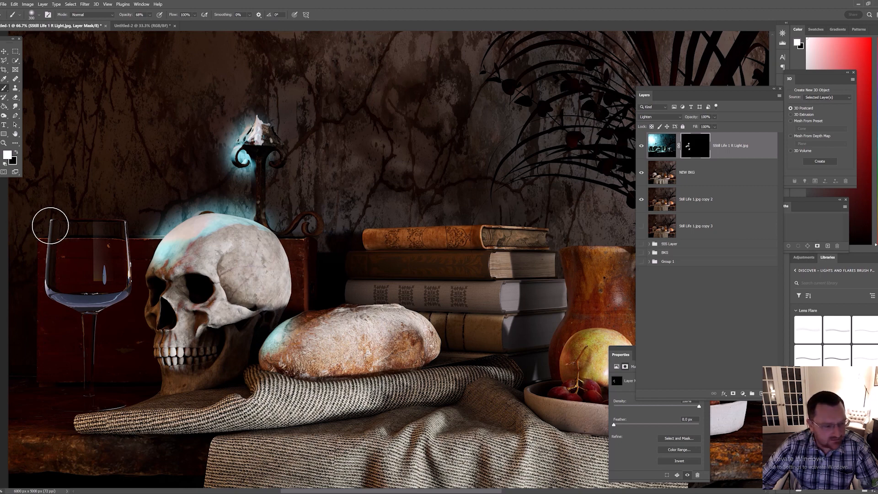
{"action": "mouse_move", "coordinate": [50, 225]}
{"action": "left_mouse_down"}
{"action": "mouse_move", "coordinate": [105, 224]}
{"action": "mouse_move", "coordinate": [118, 254]}
{"action": "mouse_move", "coordinate": [55, 261]}
{"action": "mouse_move", "coordinate": [76, 284]}
{"action": "left_mouse_up"}
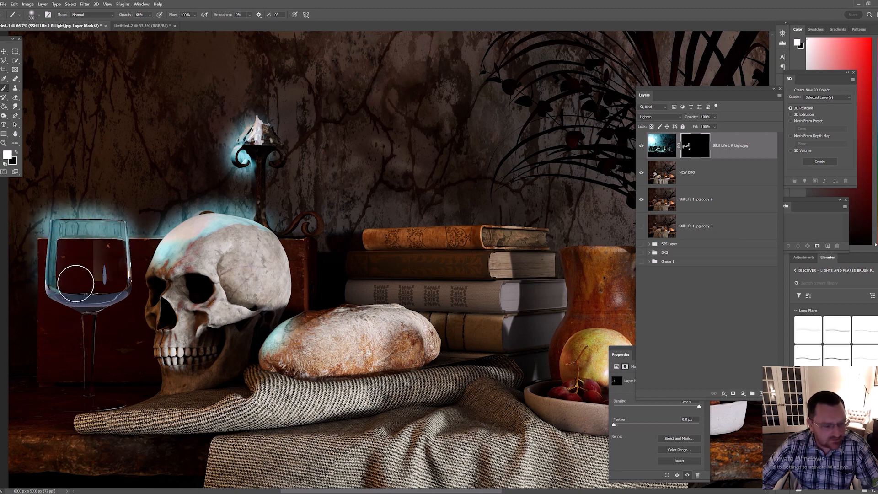
{"action": "left_click_drag", "start_coordinate": [42, 308], "coordinate": [48, 374]}
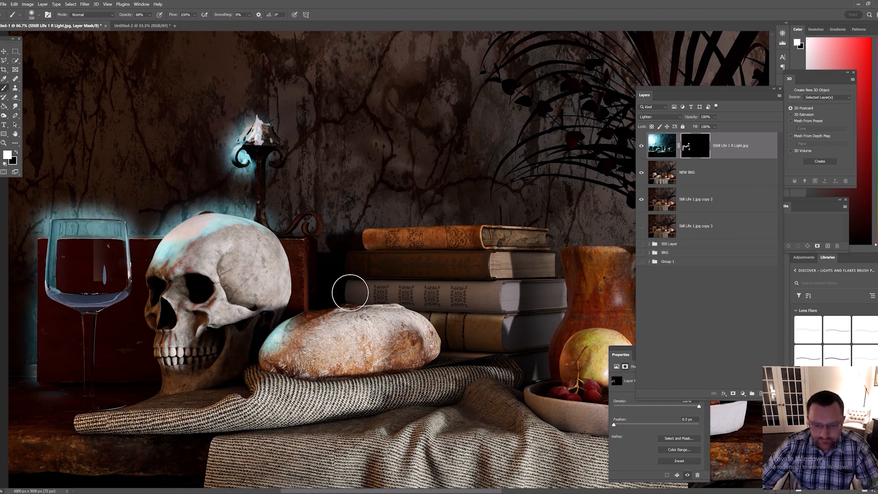
Step: Paint white on the mask to reveal blue light along the books' left edges, the jug and the cloth below the skull
{"action": "mouse_move", "coordinate": [351, 292]}
{"action": "left_mouse_down"}
{"action": "mouse_move", "coordinate": [380, 241]}
{"action": "mouse_move", "coordinate": [373, 235]}
{"action": "mouse_move", "coordinate": [248, 226]}
{"action": "left_mouse_up"}
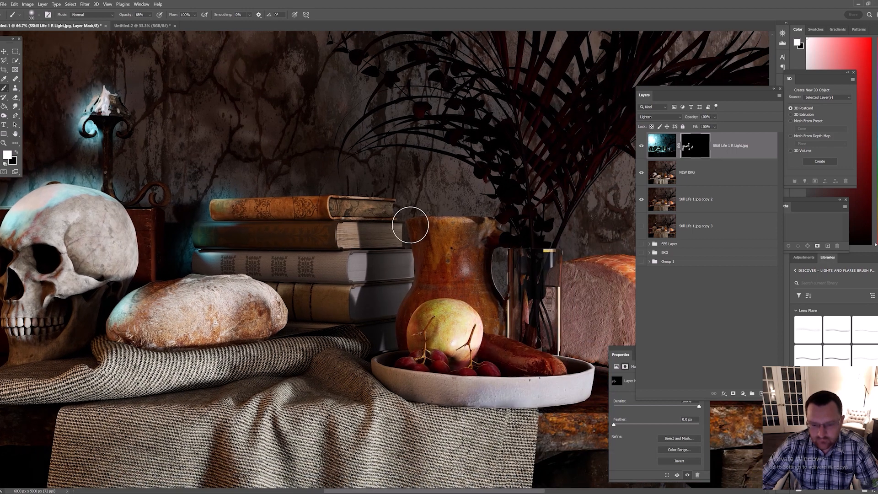
{"action": "mouse_move", "coordinate": [410, 225]}
{"action": "left_mouse_down"}
{"action": "mouse_move", "coordinate": [388, 349]}
{"action": "mouse_move", "coordinate": [366, 362]}
{"action": "left_mouse_up"}
{"action": "left_click_drag", "start_coordinate": [307, 373], "coordinate": [495, 309]}
{"action": "mouse_move", "coordinate": [153, 326]}
{"action": "left_mouse_down"}
{"action": "mouse_move", "coordinate": [369, 263]}
{"action": "mouse_move", "coordinate": [293, 254]}
{"action": "left_mouse_up"}
{"action": "left_click_drag", "start_coordinate": [325, 228], "coordinate": [242, 247]}
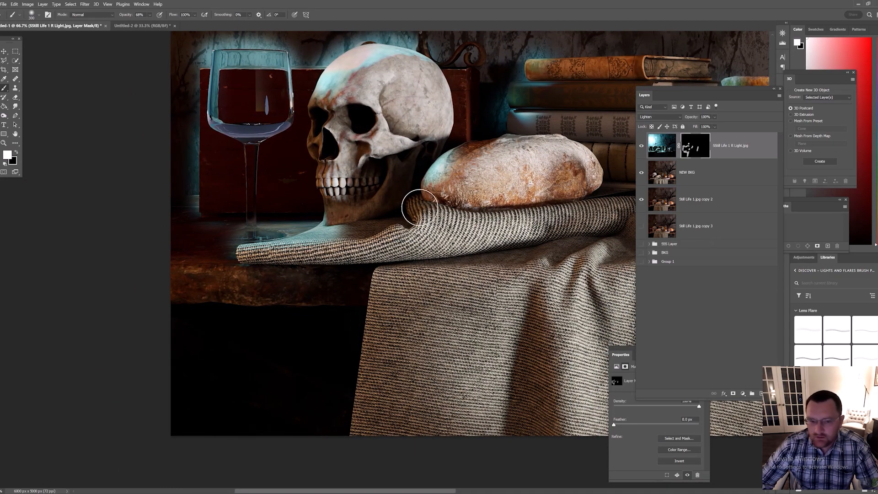
{"action": "left_click_drag", "start_coordinate": [441, 196], "coordinate": [265, 303]}
Step: Paint white on the mask along the upper edge of the top book to reveal its blue rim light
{"action": "key", "text": "z"}
{"action": "left_click", "coordinate": [506, 255], "text": "alt"}
{"action": "left_click", "coordinate": [506, 255], "text": "alt"}
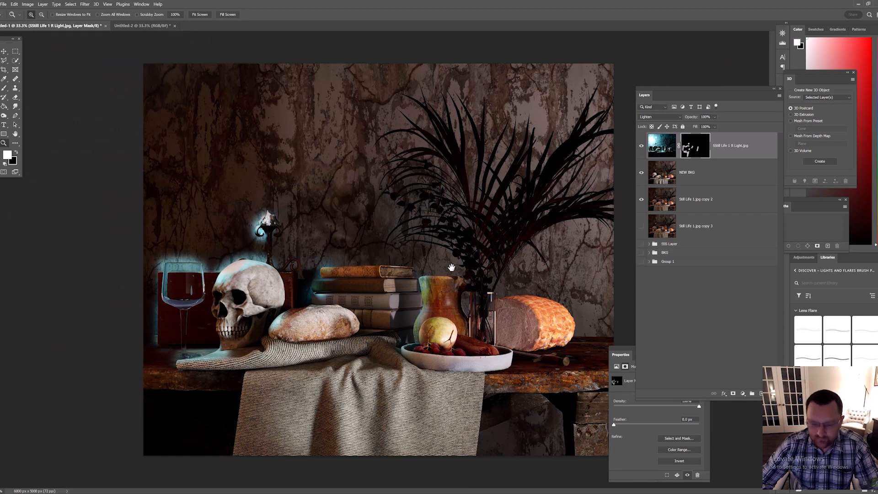
{"action": "key", "text": "b"}
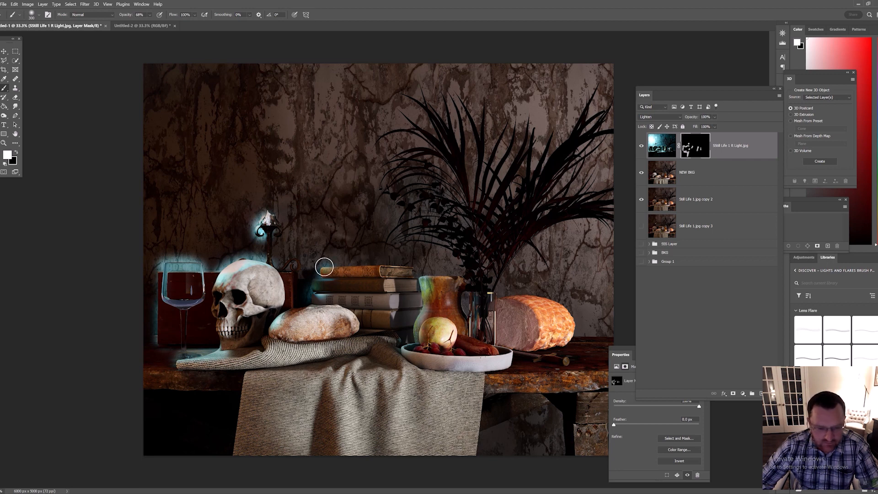
{"action": "left_click_drag", "start_coordinate": [331, 271], "coordinate": [375, 269]}
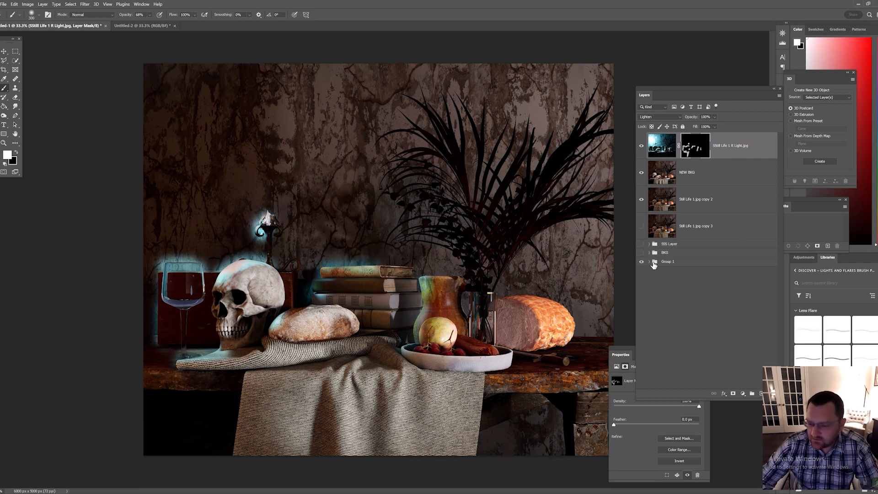
Step: Move the Still Life 1_MaterialID.jpg layer out of Group 1 to the top of the layer stack, keeping it visible
{"action": "left_click", "coordinate": [654, 261]}
{"action": "left_click", "coordinate": [648, 261]}
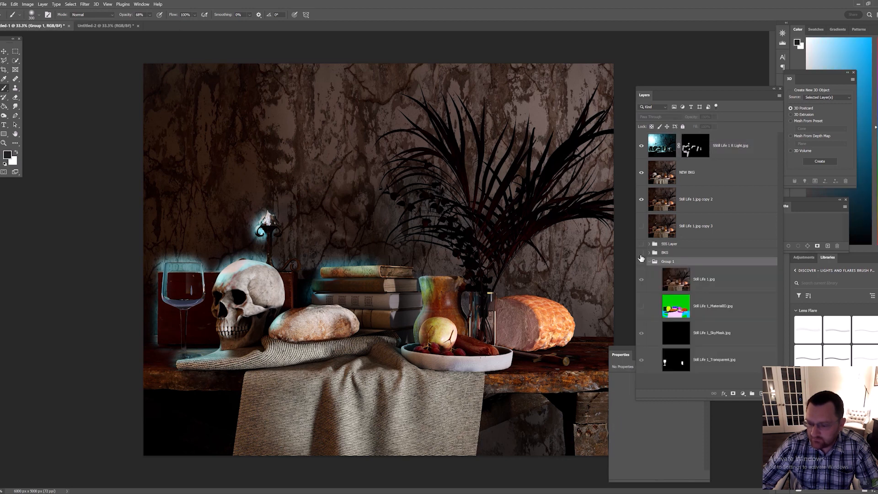
{"action": "left_click", "coordinate": [680, 308]}
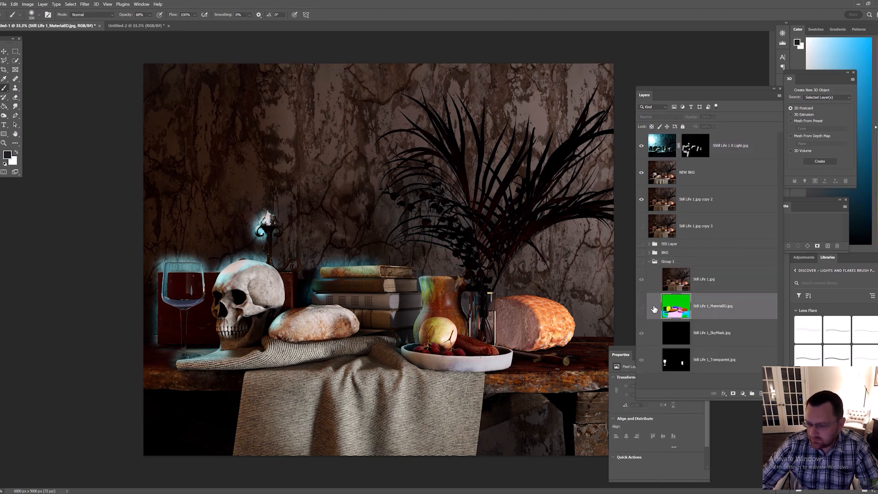
{"action": "left_click_drag", "start_coordinate": [675, 310], "coordinate": [685, 139]}
Step: Select the green wall area of the MaterialID layer with the Magic Wand and make the SStill Life 1 R Light.jpg mask active
{"action": "key", "text": "w"}
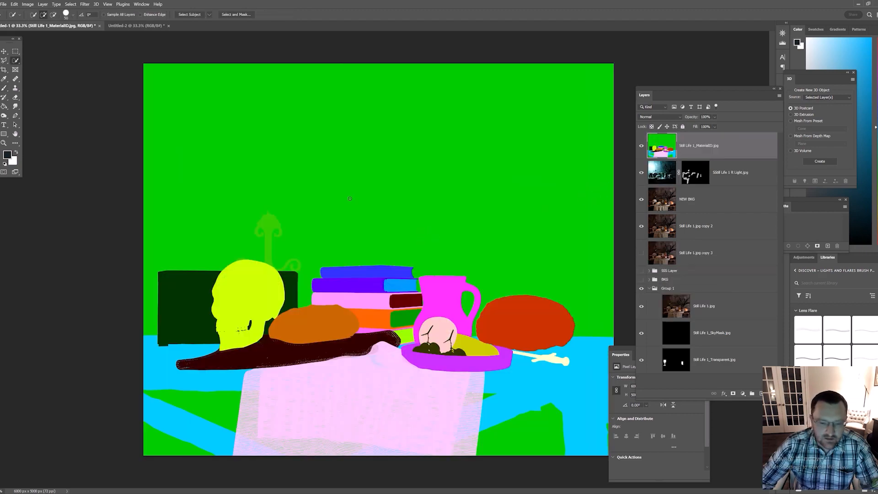
{"action": "right_click", "coordinate": [18, 61]}
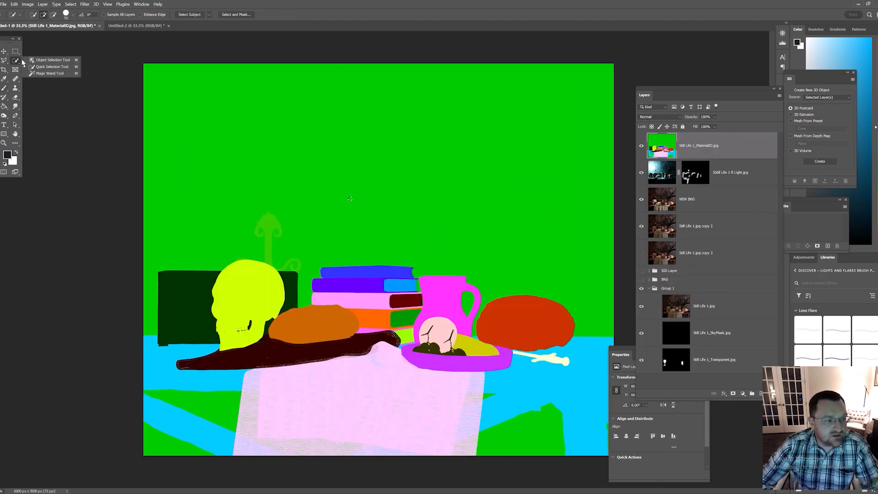
{"action": "left_click", "coordinate": [49, 73]}
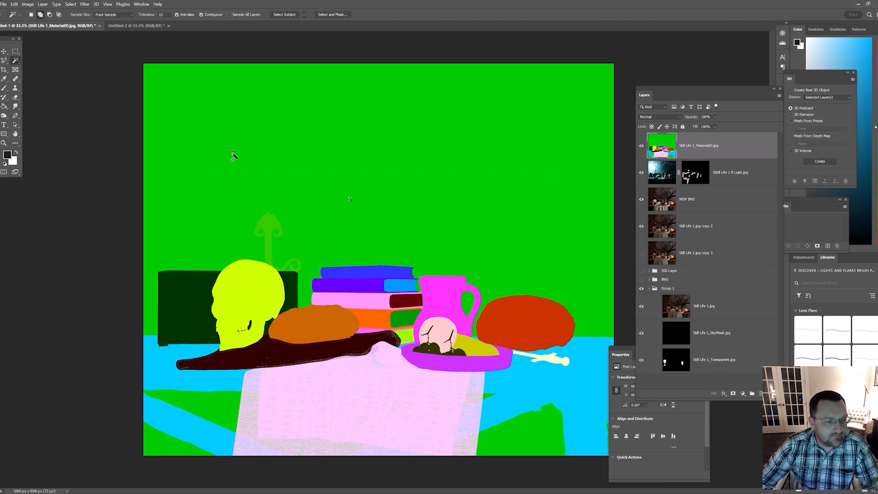
{"action": "left_click", "coordinate": [300, 187]}
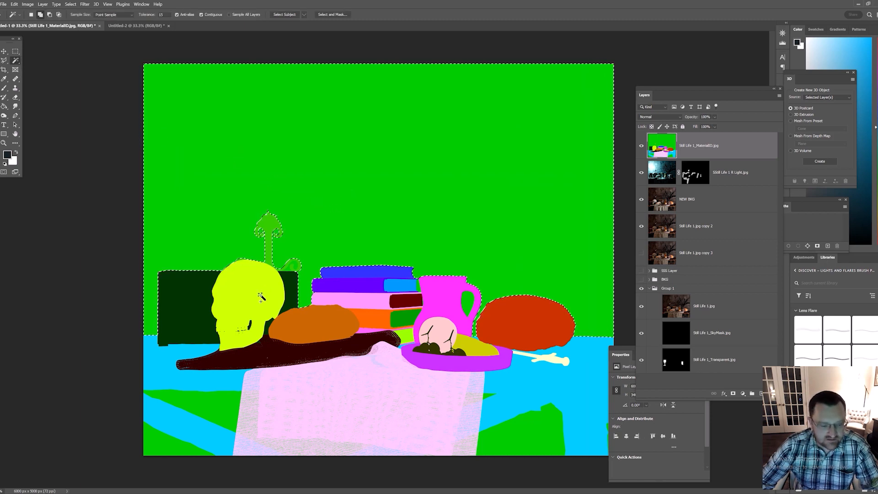
{"action": "left_click", "coordinate": [695, 174]}
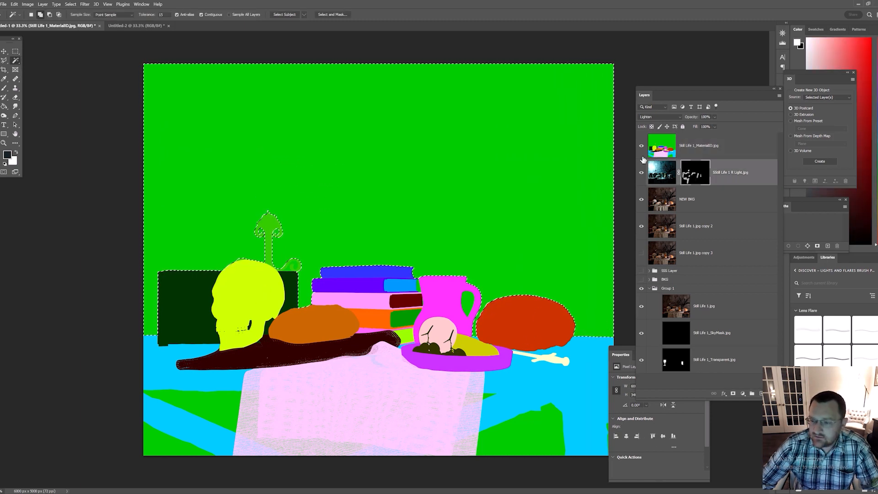
Step: Hide the MaterialID layer and paint black on the mask with a 1200 px brush at 100% opacity, removing the blue glow from the selected wall
{"action": "left_click", "coordinate": [641, 147]}
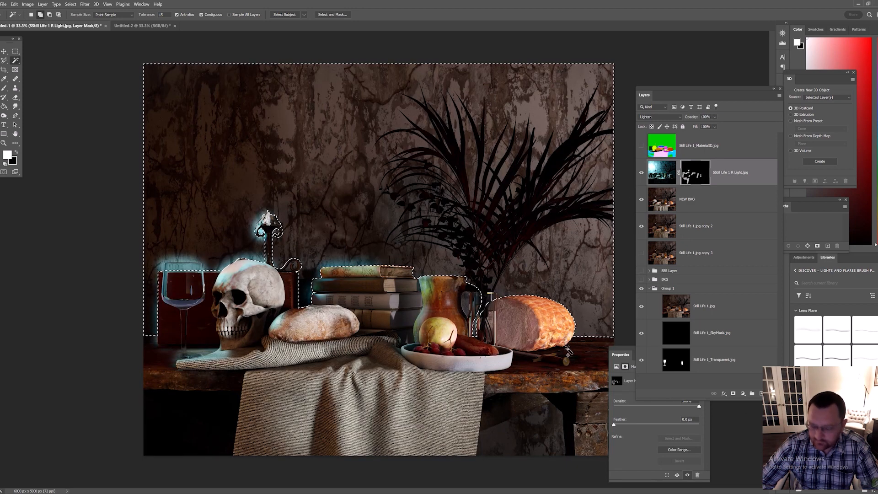
{"action": "key", "text": "b"}
{"action": "key", "text": "x"}
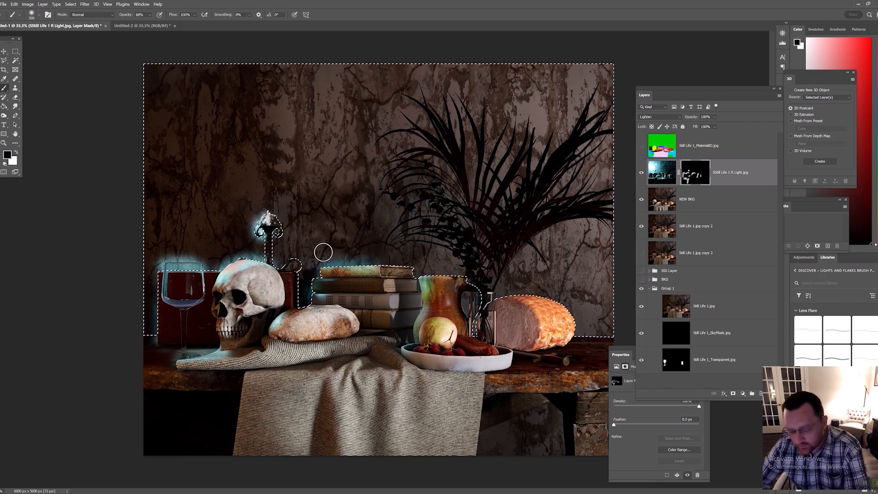
{"action": "key", "text": "bracketright"}
{"action": "key", "text": "bracketright"}
{"action": "key", "text": "bracketright"}
{"action": "key", "text": "bracketright"}
{"action": "key", "text": "bracketright"}
{"action": "key", "text": "bracketright"}
{"action": "key", "text": "bracketright"}
{"action": "key", "text": "bracketright"}
{"action": "key", "text": "bracketright"}
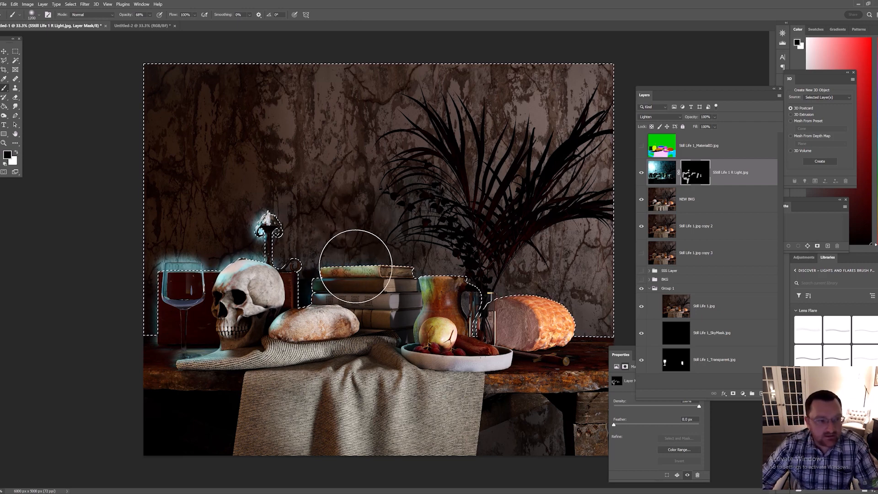
{"action": "left_click", "coordinate": [150, 15]}
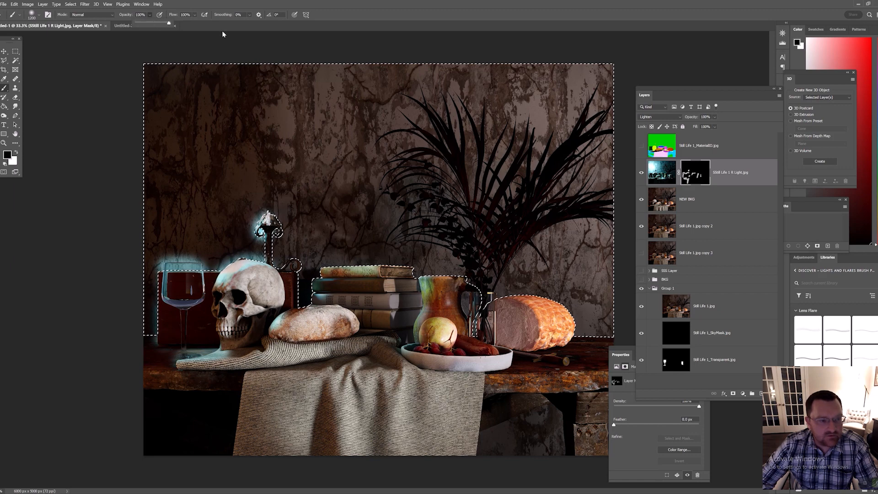
{"action": "left_click_drag", "start_coordinate": [178, 251], "coordinate": [144, 316]}
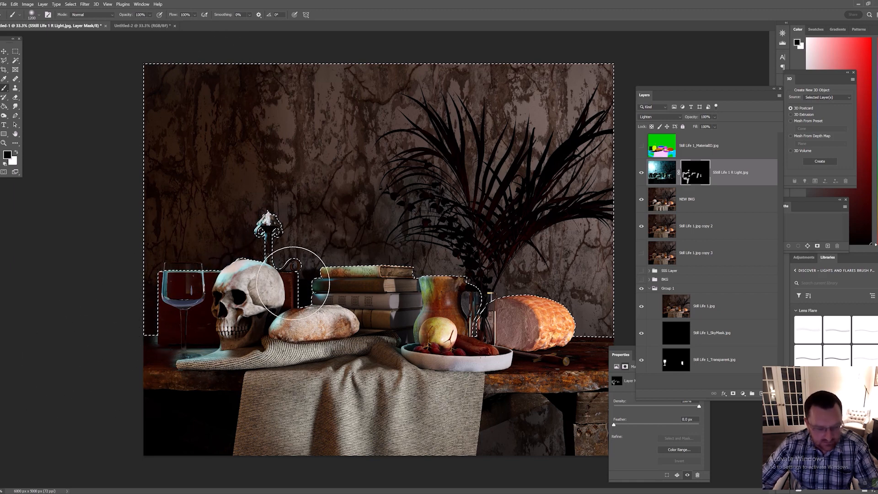
Step: Clear the selection and paint black on the mask to remove the blue light from the table by the glass and tone it down around the skull
{"action": "key", "text": "ctrl+d"}
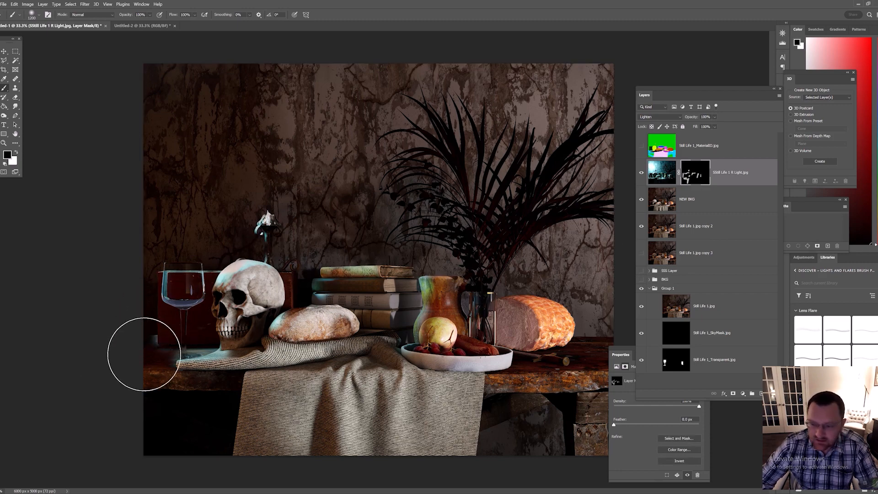
{"action": "mouse_move", "coordinate": [144, 355]}
{"action": "left_mouse_down"}
{"action": "mouse_move", "coordinate": [137, 348]}
{"action": "mouse_move", "coordinate": [189, 371]}
{"action": "mouse_move", "coordinate": [196, 362]}
{"action": "mouse_move", "coordinate": [220, 366]}
{"action": "left_mouse_up"}
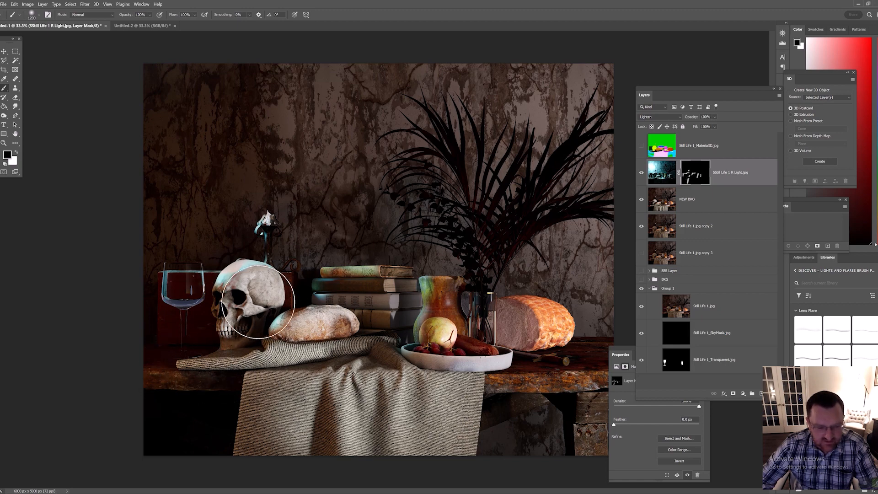
{"action": "mouse_move", "coordinate": [258, 301]}
{"action": "left_mouse_down"}
{"action": "mouse_move", "coordinate": [245, 294]}
{"action": "mouse_move", "coordinate": [254, 304]}
{"action": "mouse_move", "coordinate": [216, 304]}
{"action": "mouse_move", "coordinate": [351, 308]}
{"action": "mouse_move", "coordinate": [363, 292]}
{"action": "mouse_move", "coordinate": [427, 314]}
{"action": "mouse_move", "coordinate": [450, 345]}
{"action": "mouse_move", "coordinate": [440, 329]}
{"action": "mouse_move", "coordinate": [476, 261]}
{"action": "left_mouse_up"}
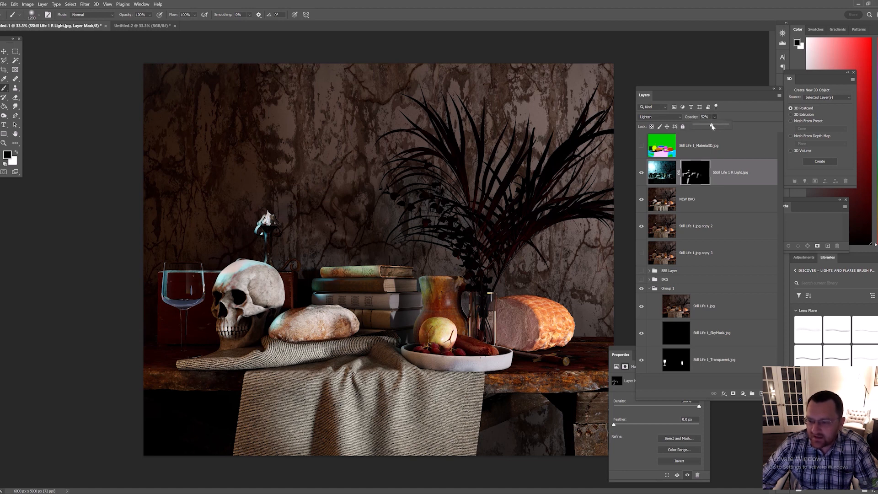
Step: Lower the SStill Life 1 R Light.jpg layer's opacity to 27% and compare the image with the layer hidden and shown
{"action": "left_click_drag", "start_coordinate": [712, 126], "coordinate": [711, 127]}
{"action": "left_click", "coordinate": [641, 173]}
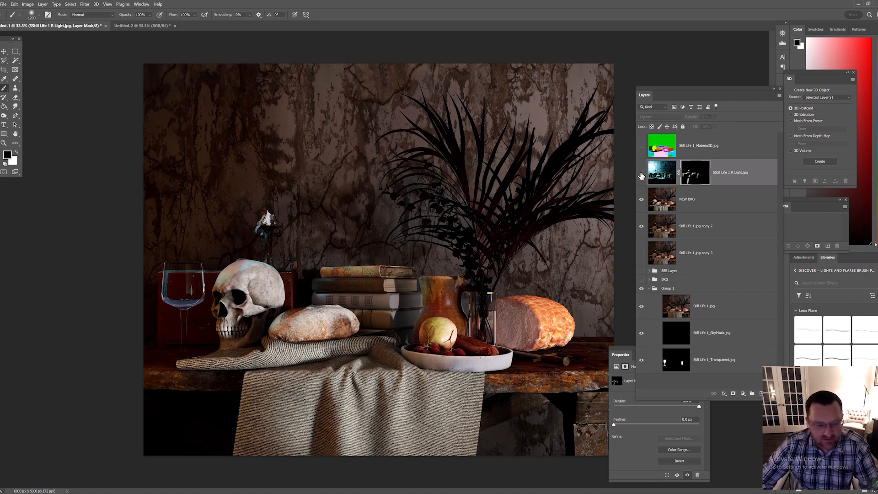
{"action": "left_click", "coordinate": [642, 174]}
{"action": "left_click", "coordinate": [642, 176]}
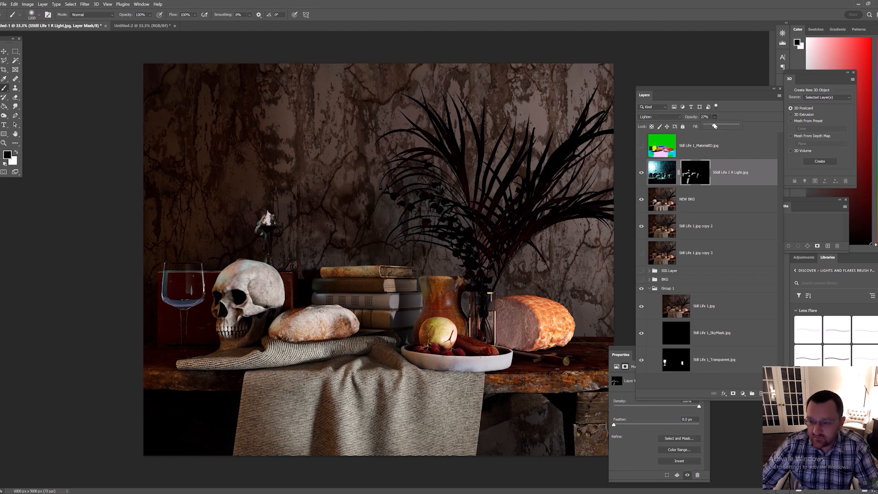
{"action": "left_click", "coordinate": [642, 174]}
{"action": "left_click", "coordinate": [641, 175]}
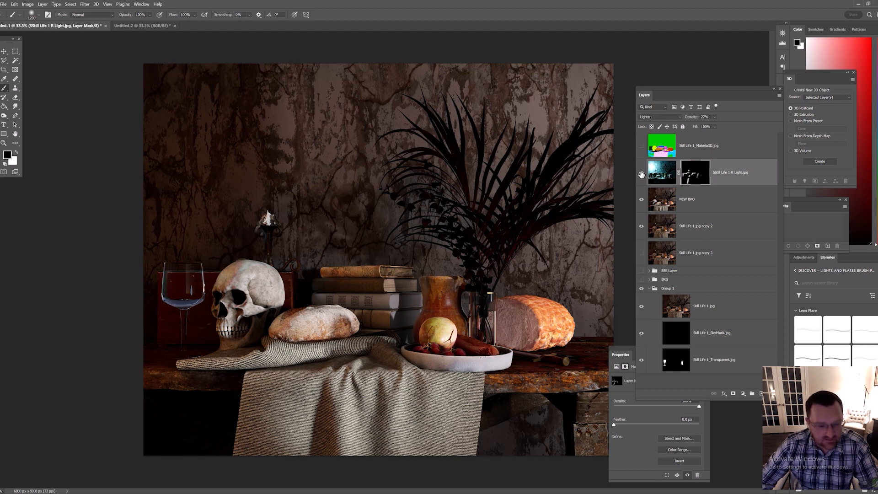
{"action": "left_click", "coordinate": [641, 174]}
{"action": "left_click", "coordinate": [641, 175]}
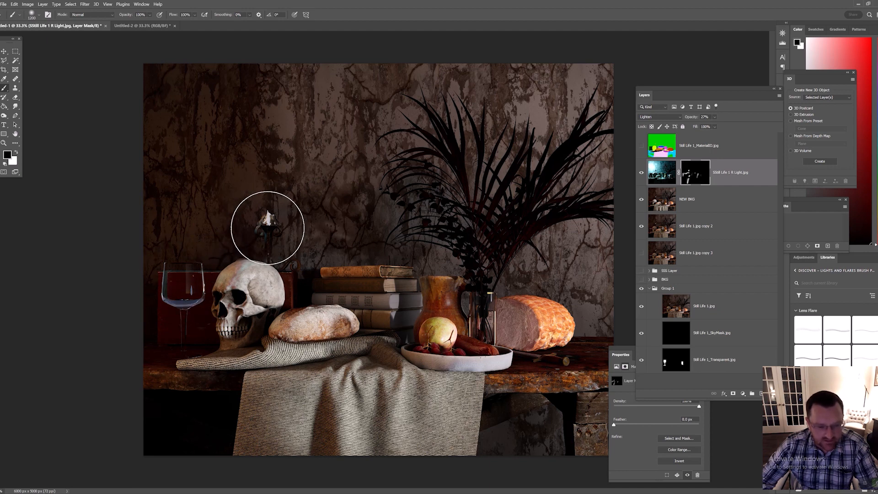
{"action": "key", "text": "x"}
{"action": "left_click", "coordinate": [267, 219]}
{"action": "key", "text": "ctrl+z"}
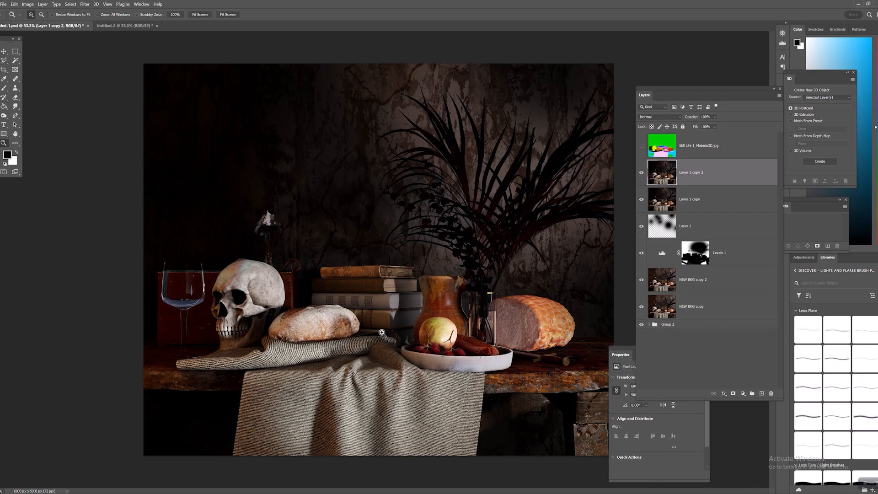
Step: Open the Camera Raw Filter for Layer 1 copy 2 and enlarge its window for a bigger preview
{"action": "left_click", "coordinate": [85, 4]}
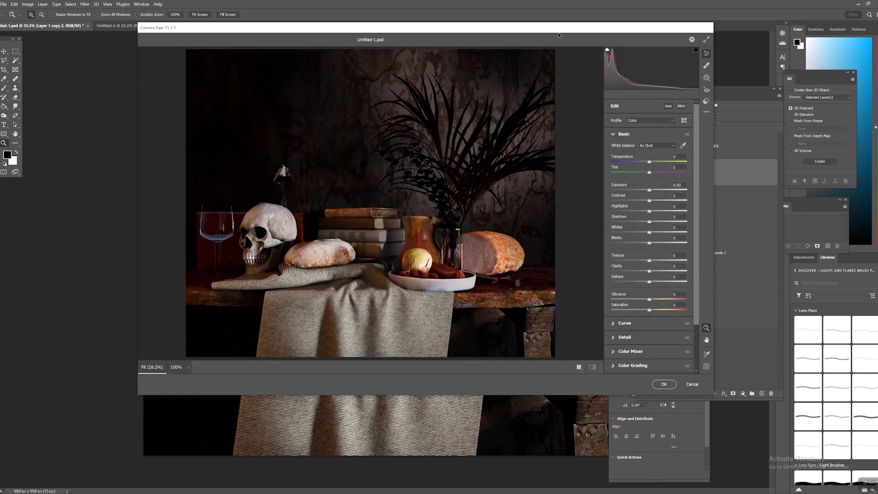
{"action": "left_click_drag", "start_coordinate": [464, 28], "coordinate": [417, 18]}
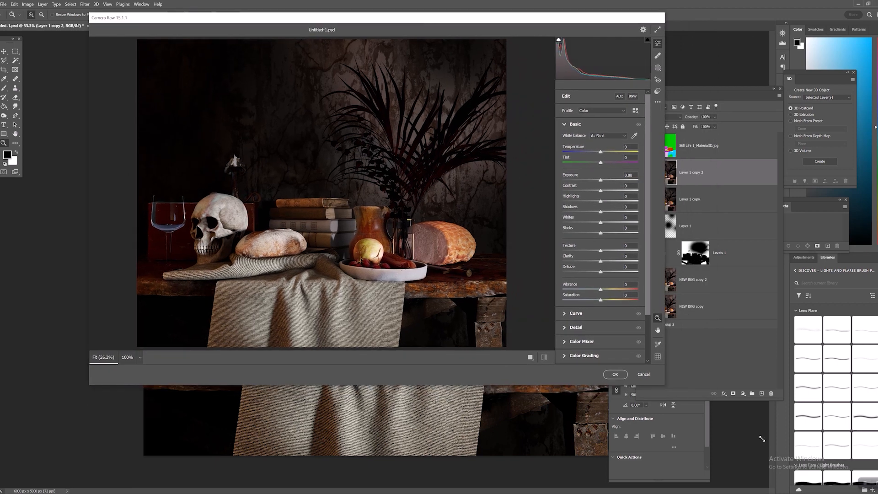
{"action": "left_click_drag", "start_coordinate": [663, 386], "coordinate": [768, 441]}
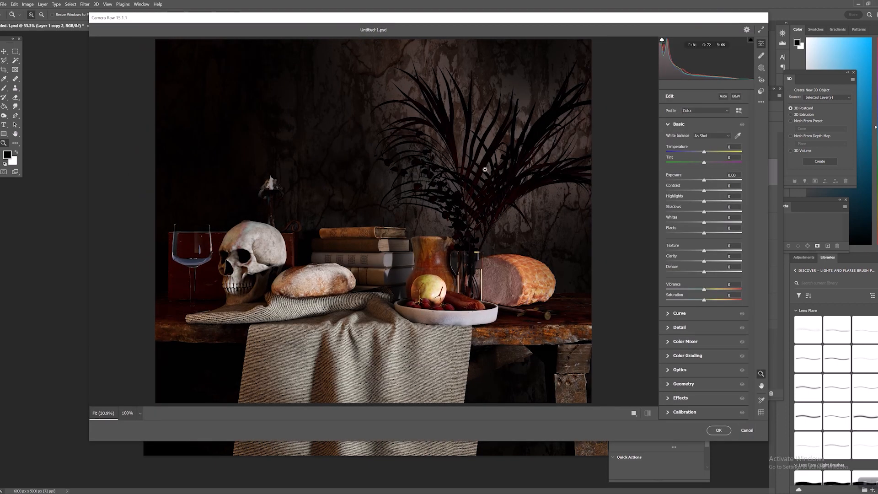
Step: Preview favorite Camera Raw presets, including Bright Feed, Pumpkin Warm and the pump variants, and apply pump8 to the image
{"action": "left_click", "coordinate": [762, 92]}
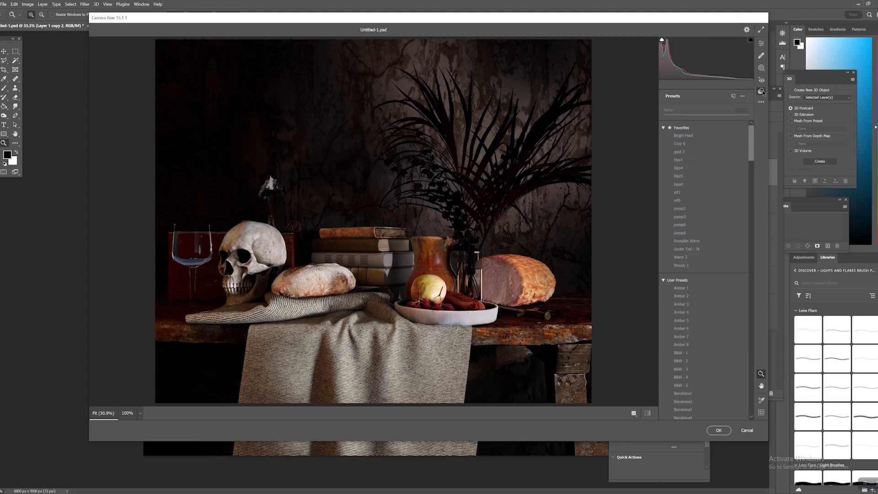
{"action": "left_click", "coordinate": [682, 134]}
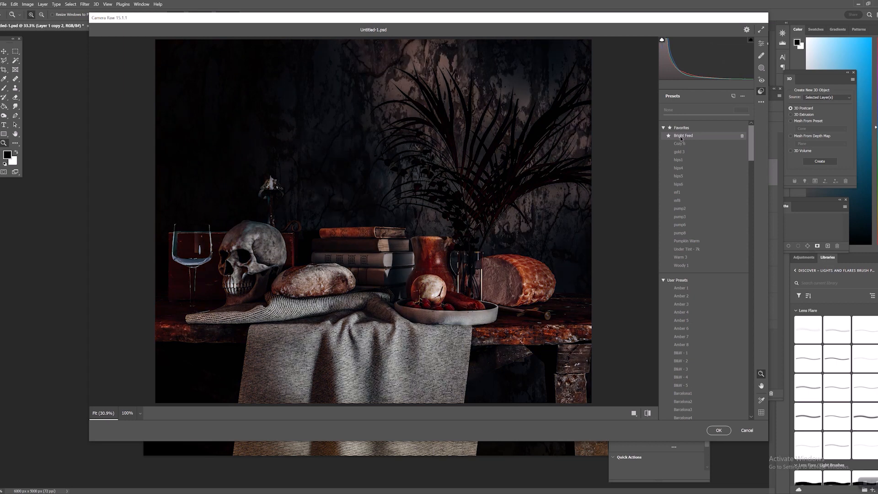
{"action": "left_click", "coordinate": [679, 145]}
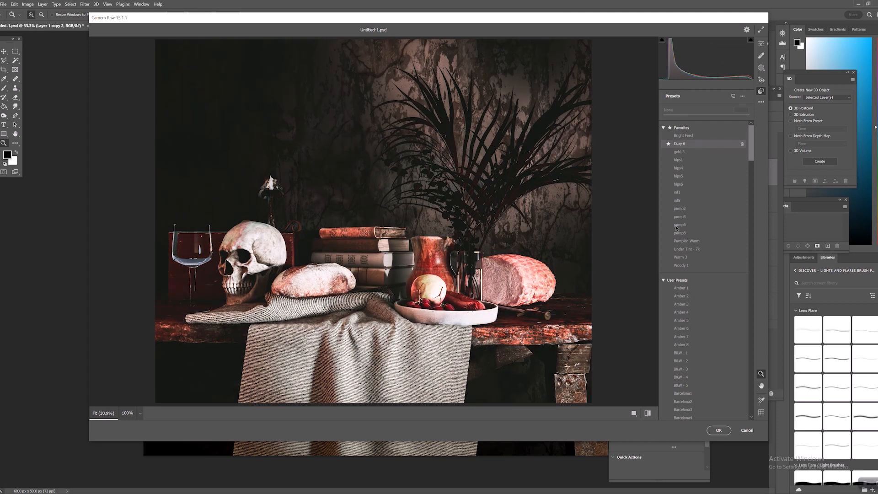
{"action": "left_click", "coordinate": [680, 209]}
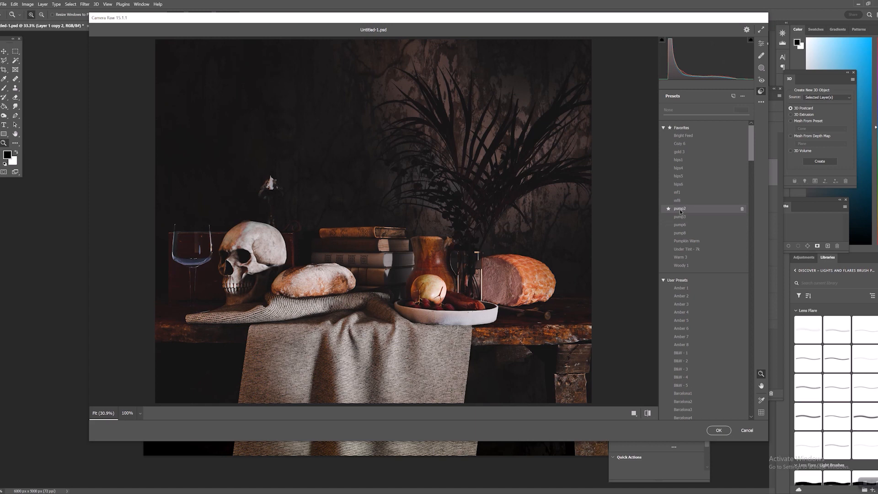
{"action": "left_click", "coordinate": [680, 218]}
{"action": "left_click", "coordinate": [680, 226]}
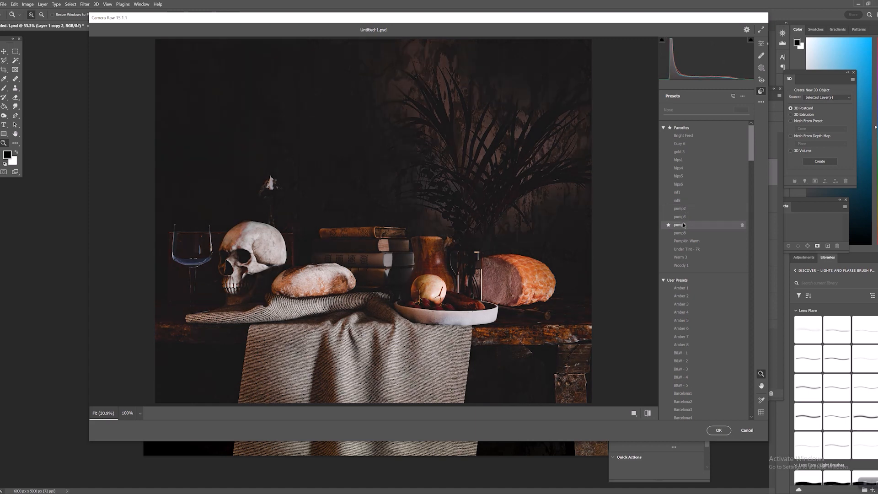
{"action": "left_click", "coordinate": [684, 234]}
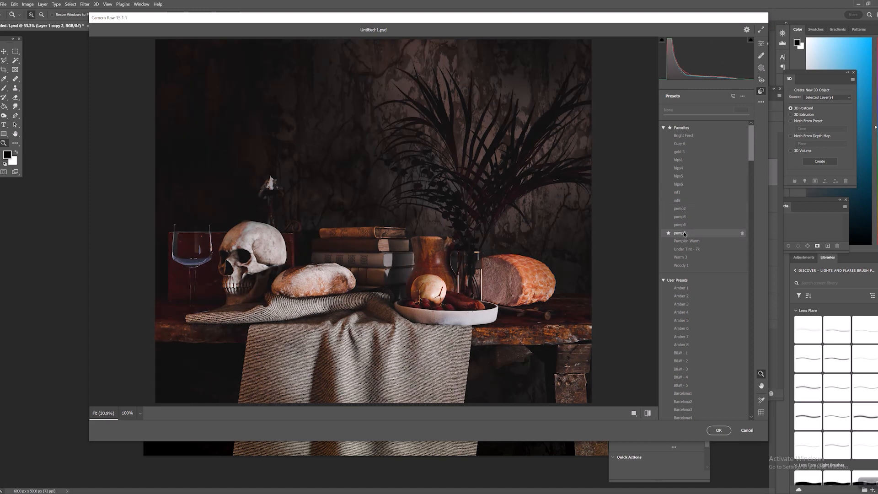
{"action": "left_click", "coordinate": [683, 210]}
{"action": "left_click", "coordinate": [693, 240]}
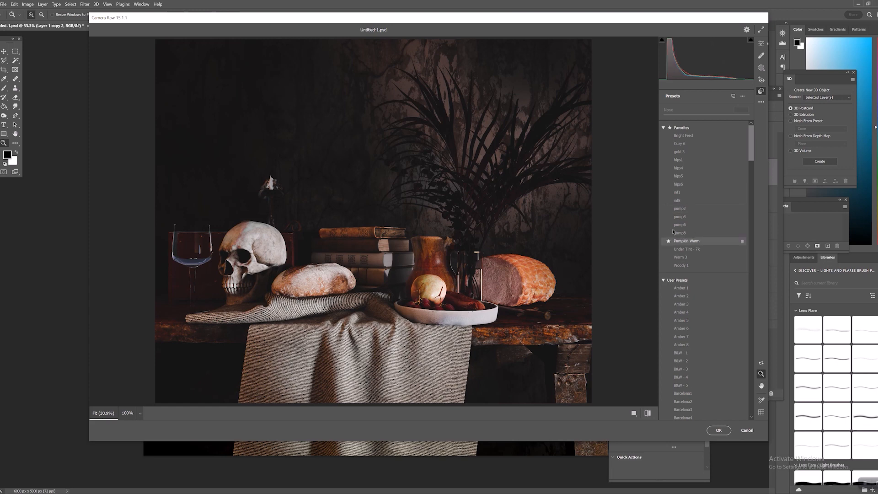
{"action": "left_click", "coordinate": [675, 217]}
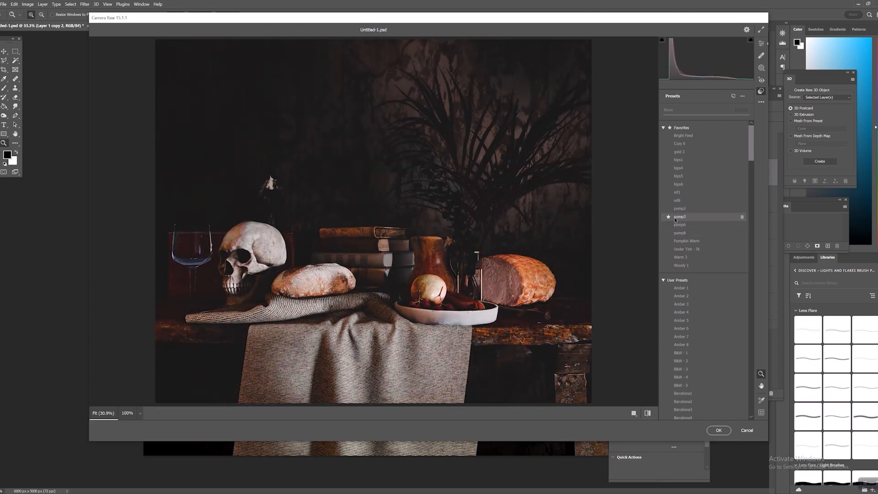
{"action": "left_click", "coordinate": [681, 225]}
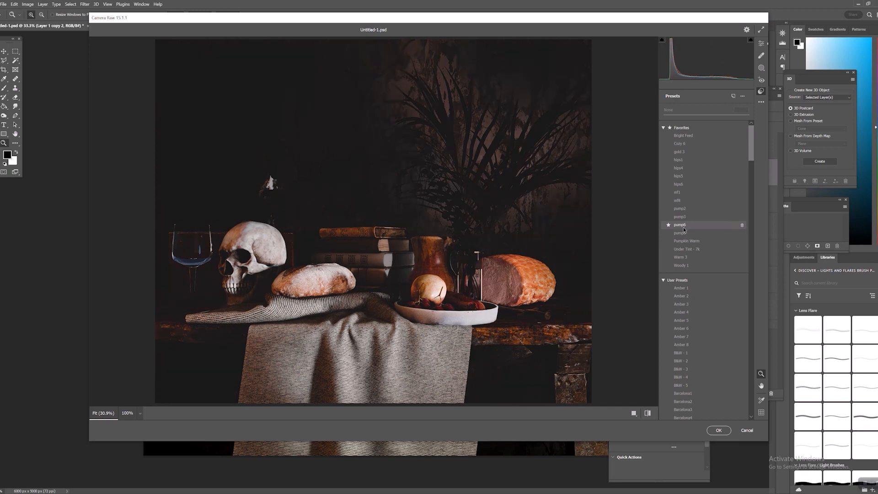
{"action": "left_click", "coordinate": [684, 235]}
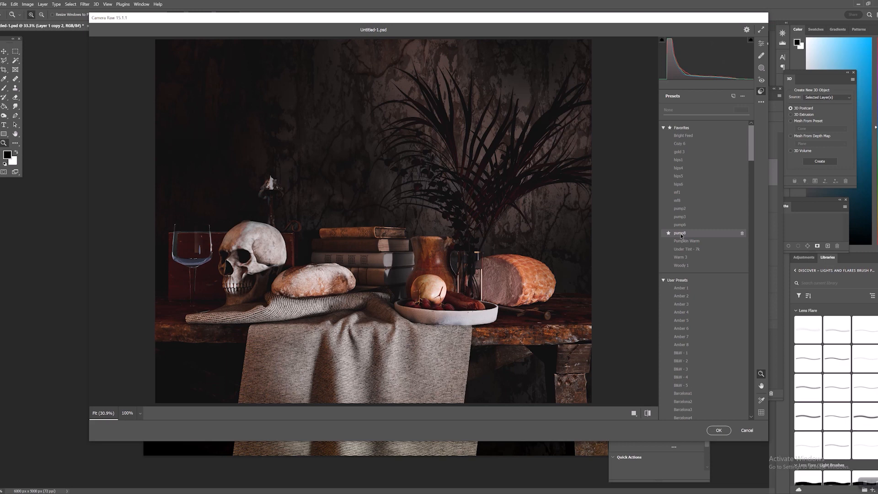
{"action": "left_click", "coordinate": [680, 234]}
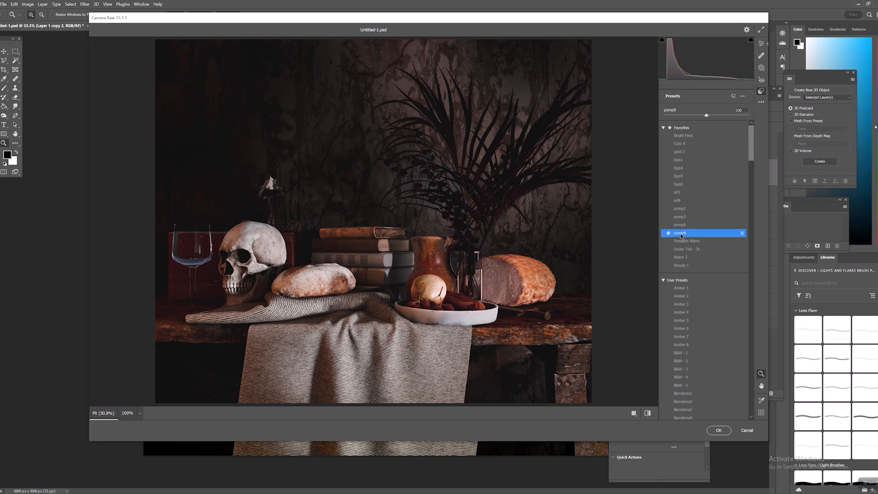
Step: Inspect the books and jug at 100%, and set Exposure to +0.35, Highlights to +23 and Shadows to +29 in the basic adjustments
{"action": "left_click", "coordinate": [761, 45]}
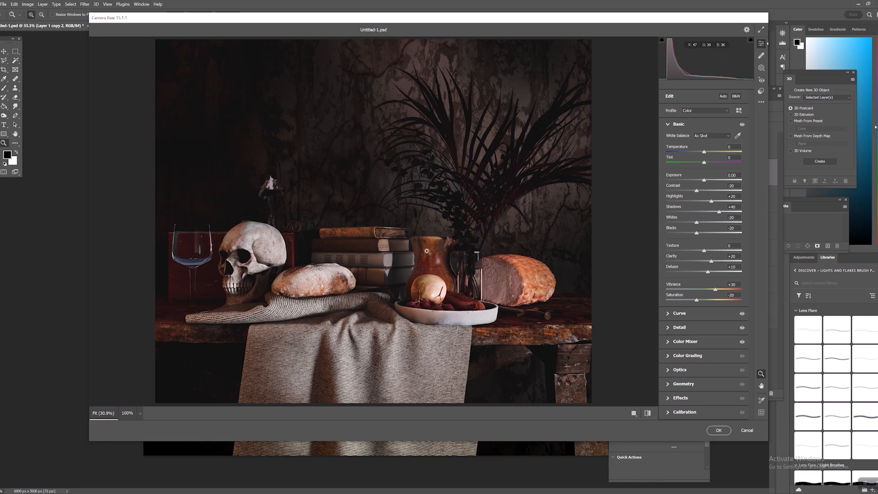
{"action": "left_click", "coordinate": [396, 250]}
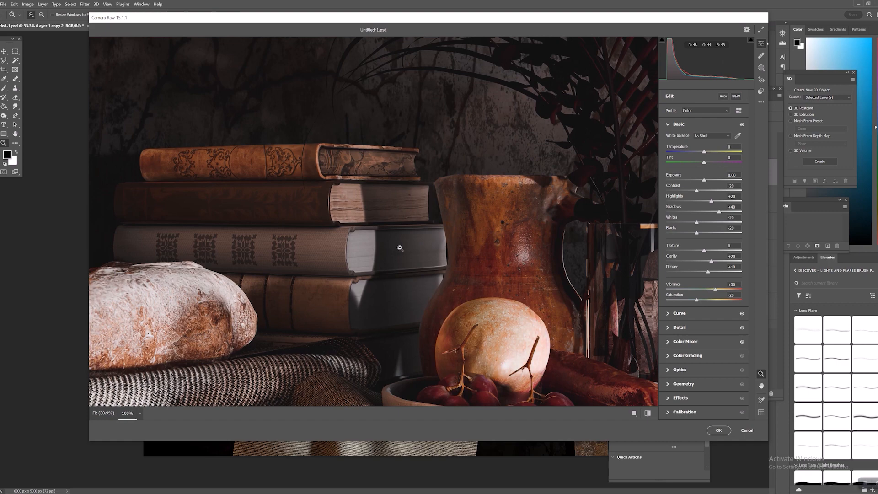
{"action": "key", "text": "space"}
{"action": "left_click_drag", "start_coordinate": [425, 254], "coordinate": [365, 222]}
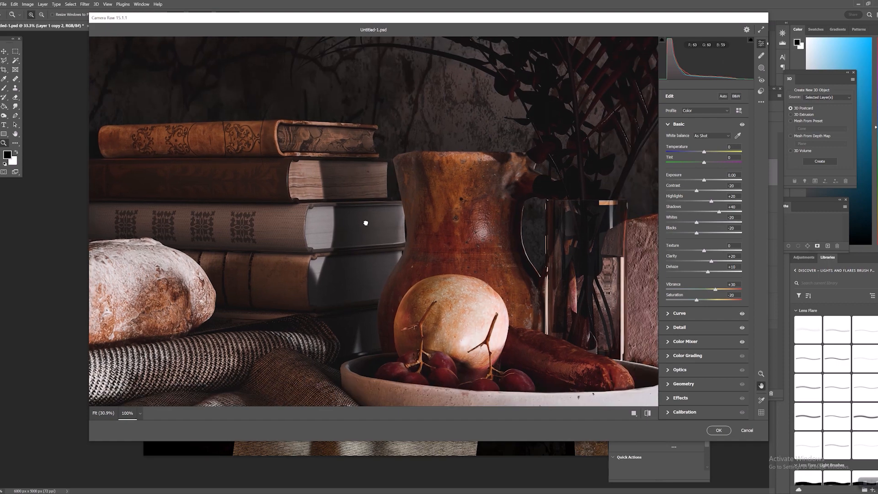
{"action": "left_click", "coordinate": [409, 222], "text": "alt"}
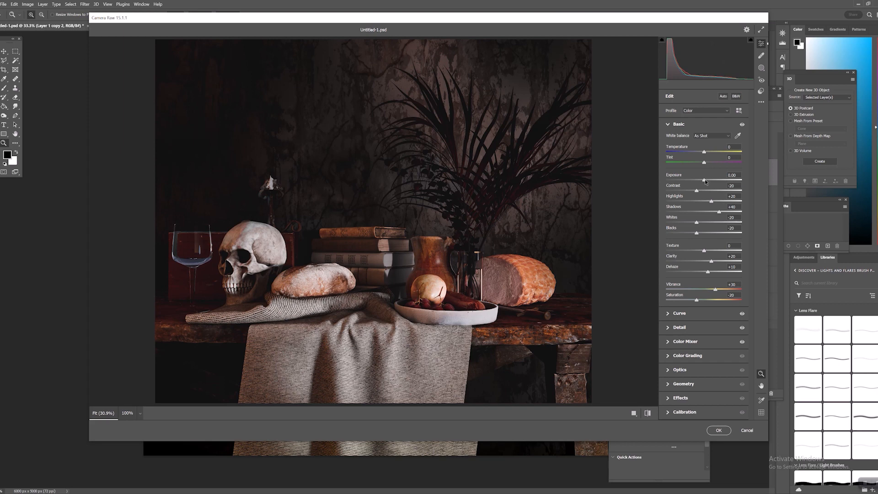
{"action": "left_click_drag", "start_coordinate": [704, 180], "coordinate": [708, 182]}
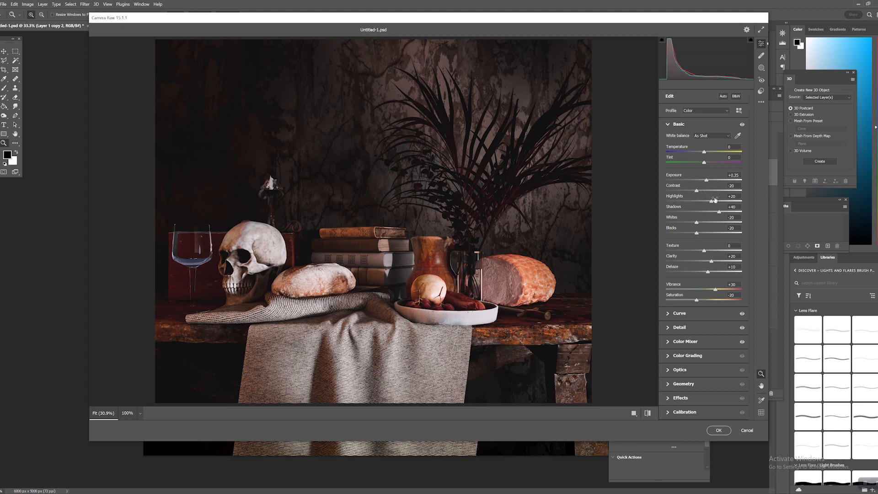
{"action": "mouse_move", "coordinate": [709, 202]}
{"action": "left_mouse_down"}
{"action": "mouse_move", "coordinate": [721, 206]}
{"action": "mouse_move", "coordinate": [686, 214]}
{"action": "mouse_move", "coordinate": [736, 213]}
{"action": "mouse_move", "coordinate": [714, 214]}
{"action": "left_mouse_up"}
Step: Raise the Shadows adjustment to +54 using the histogram's shadow region
{"action": "left_click", "coordinate": [669, 125]}
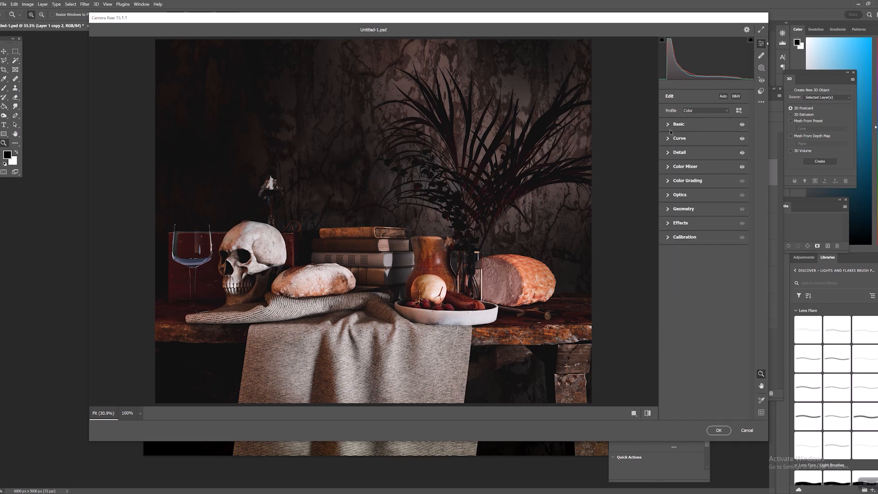
{"action": "left_click", "coordinate": [669, 125]}
{"action": "left_click", "coordinate": [670, 124]}
{"action": "left_click", "coordinate": [669, 124]}
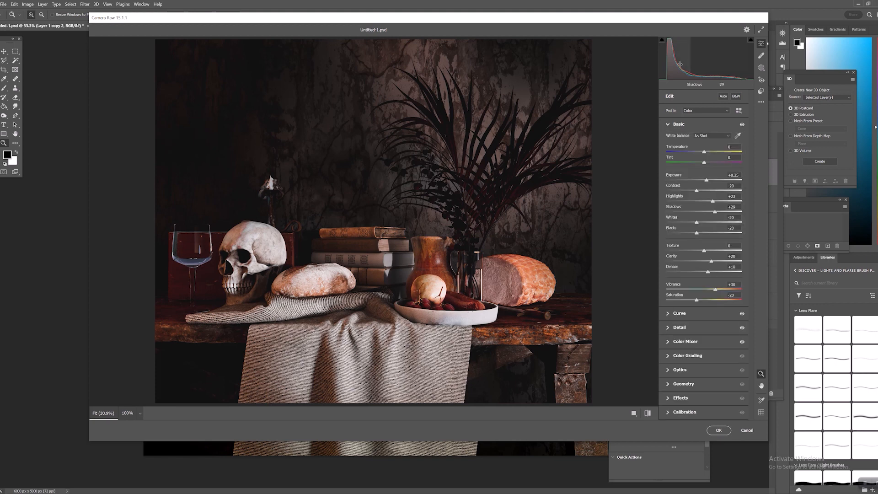
{"action": "left_click_drag", "start_coordinate": [679, 62], "coordinate": [691, 63]}
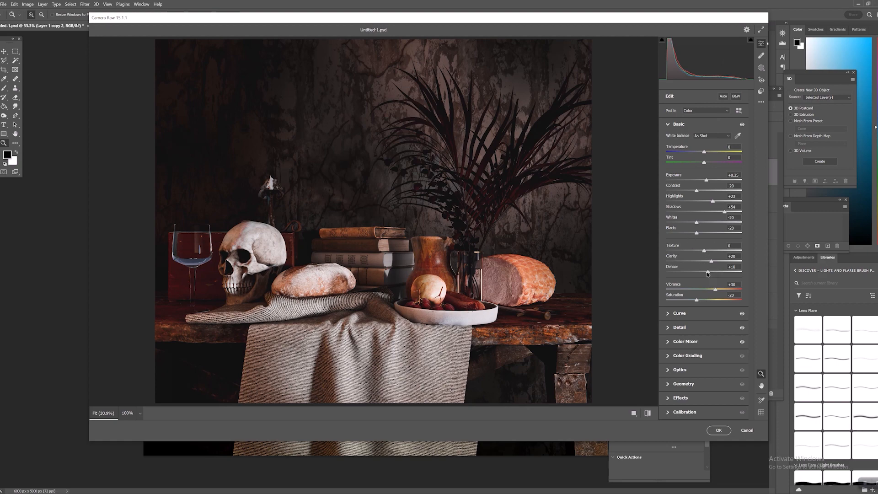
Step: Set Texture to +5 while checking the tablecloth, bread and fruit at 100%, and fine-tune the overall Saturation
{"action": "left_click", "coordinate": [391, 368]}
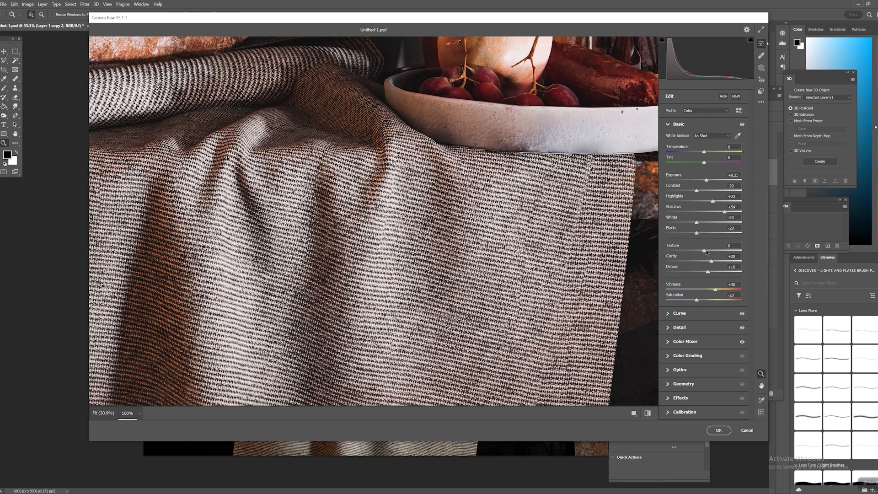
{"action": "mouse_move", "coordinate": [706, 251]}
{"action": "left_mouse_down"}
{"action": "mouse_move", "coordinate": [751, 250]}
{"action": "mouse_move", "coordinate": [703, 251]}
{"action": "left_mouse_up"}
{"action": "left_click_drag", "start_coordinate": [476, 189], "coordinate": [493, 287]}
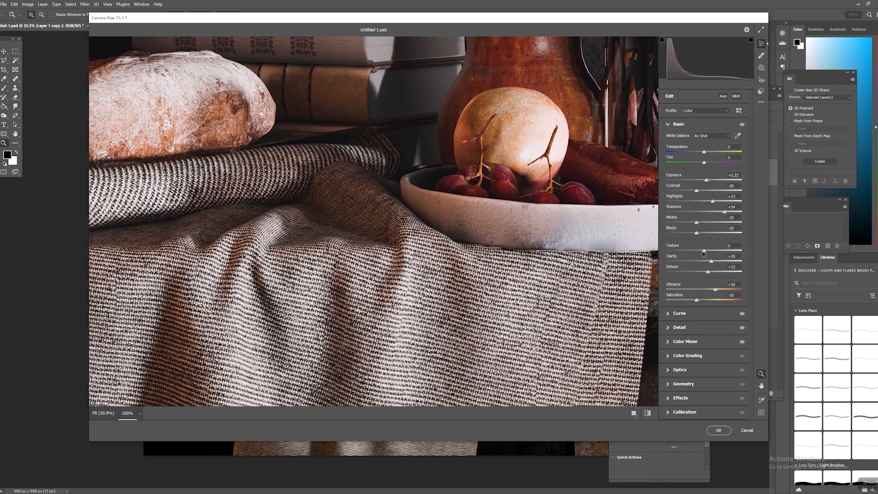
{"action": "left_click_drag", "start_coordinate": [703, 251], "coordinate": [706, 251]}
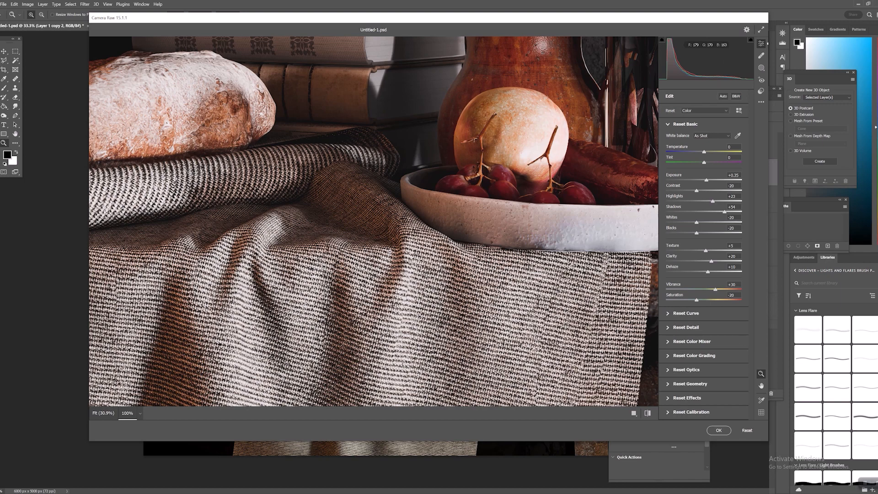
{"action": "left_click", "coordinate": [390, 251]}
{"action": "left_click", "coordinate": [318, 324]}
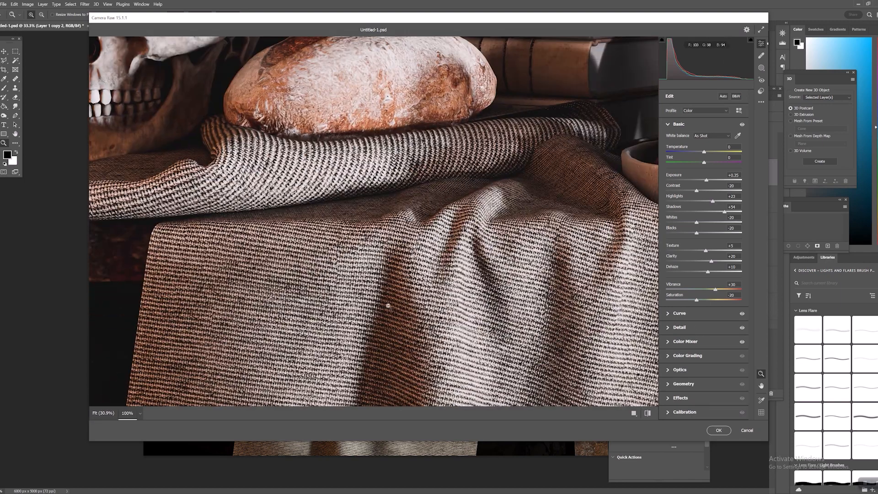
{"action": "left_click", "coordinate": [405, 287], "text": "alt"}
{"action": "left_click_drag", "start_coordinate": [402, 303], "coordinate": [398, 267]}
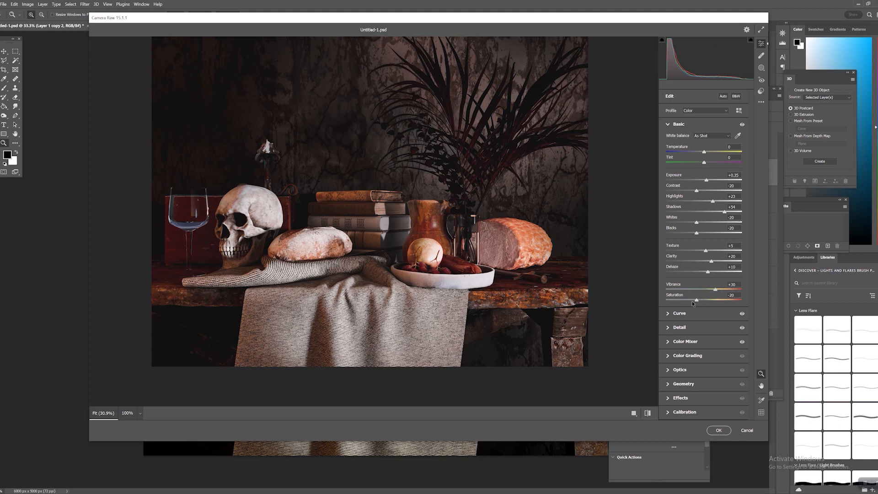
{"action": "mouse_move", "coordinate": [696, 300]}
{"action": "left_mouse_down"}
{"action": "mouse_move", "coordinate": [718, 302]}
{"action": "mouse_move", "coordinate": [698, 303]}
{"action": "left_mouse_up"}
Step: Set the parametric curve's Shadows to +12 and Darks to -7, and fine-tune the curve's shadow region
{"action": "left_click", "coordinate": [679, 313]}
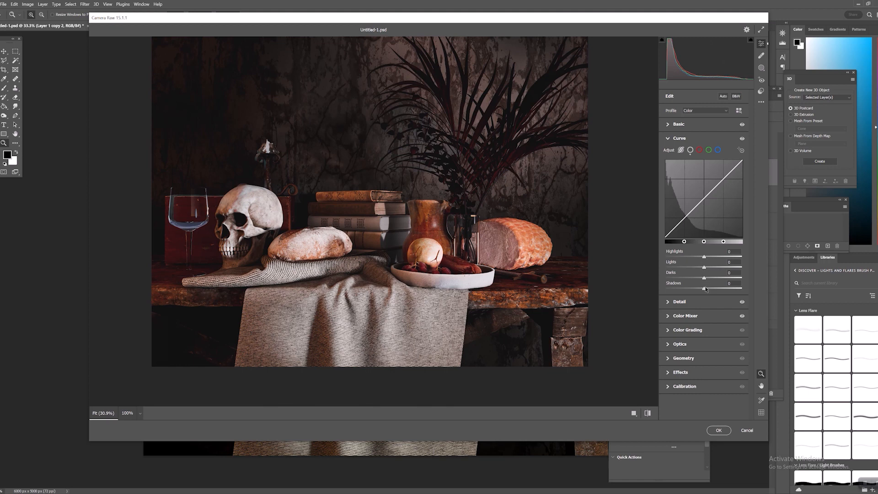
{"action": "left_click_drag", "start_coordinate": [704, 287], "coordinate": [711, 289]}
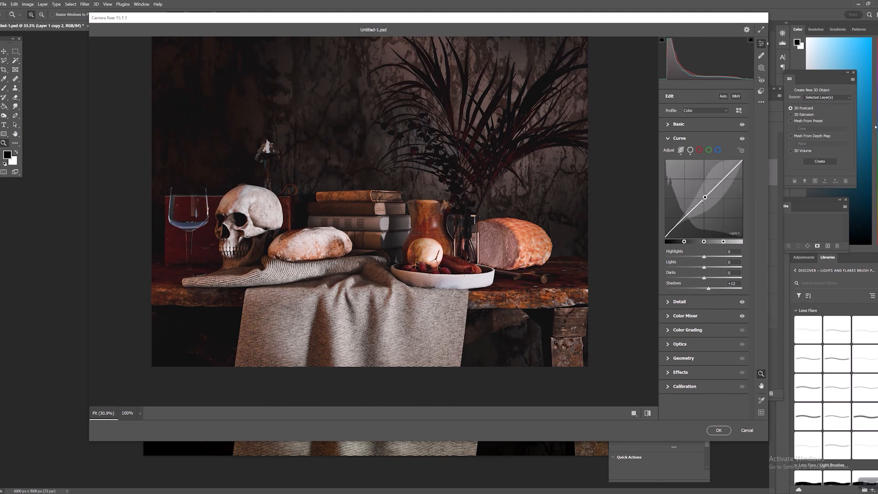
{"action": "mouse_move", "coordinate": [703, 198]}
{"action": "left_mouse_down"}
{"action": "mouse_move", "coordinate": [704, 182]}
{"action": "mouse_move", "coordinate": [704, 200]}
{"action": "left_mouse_up"}
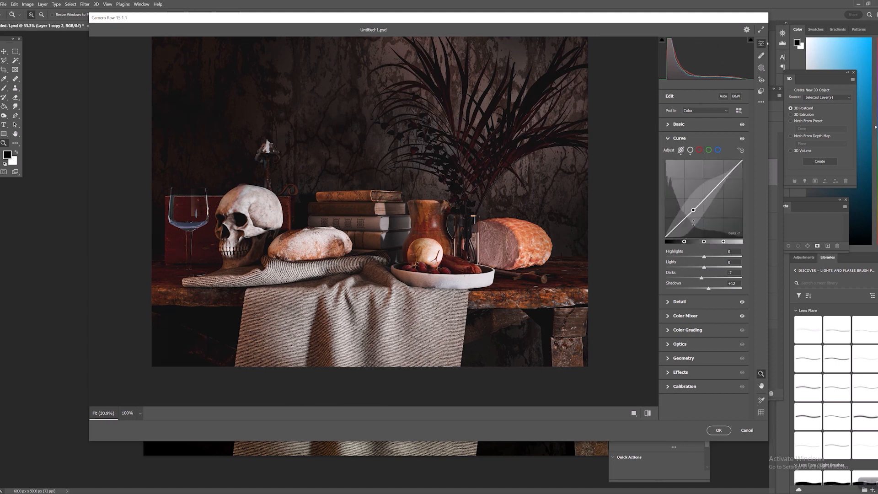
{"action": "left_click_drag", "start_coordinate": [685, 226], "coordinate": [686, 215]}
Step: Raise the color mixer's Red Saturation to +19 and Red Luminance to +99, checking the plant leaves up close
{"action": "left_click", "coordinate": [680, 301]}
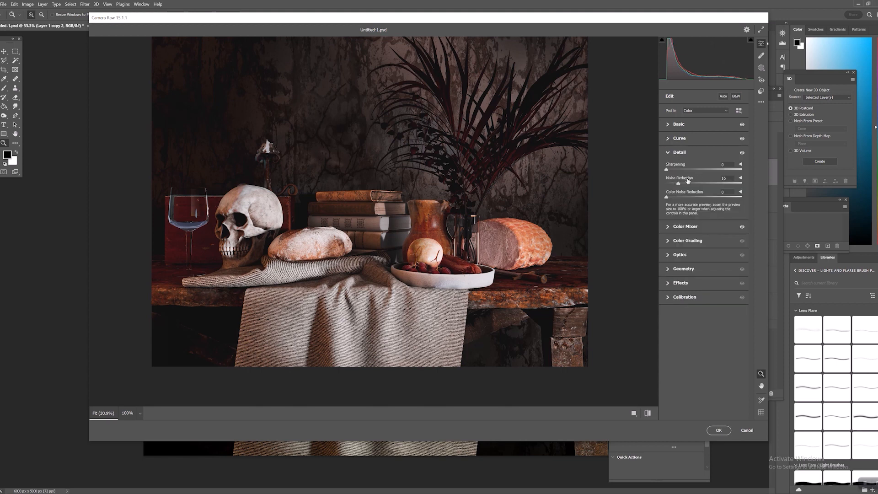
{"action": "left_click", "coordinate": [687, 231]}
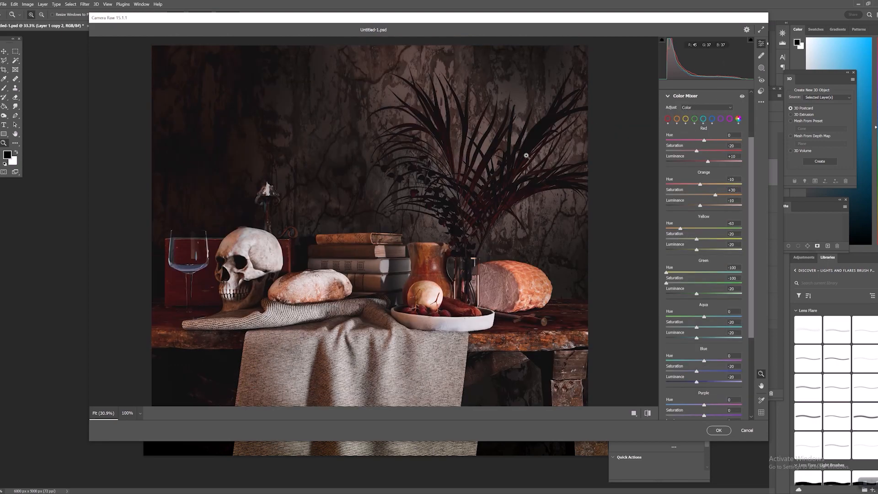
{"action": "left_click", "coordinate": [509, 235]}
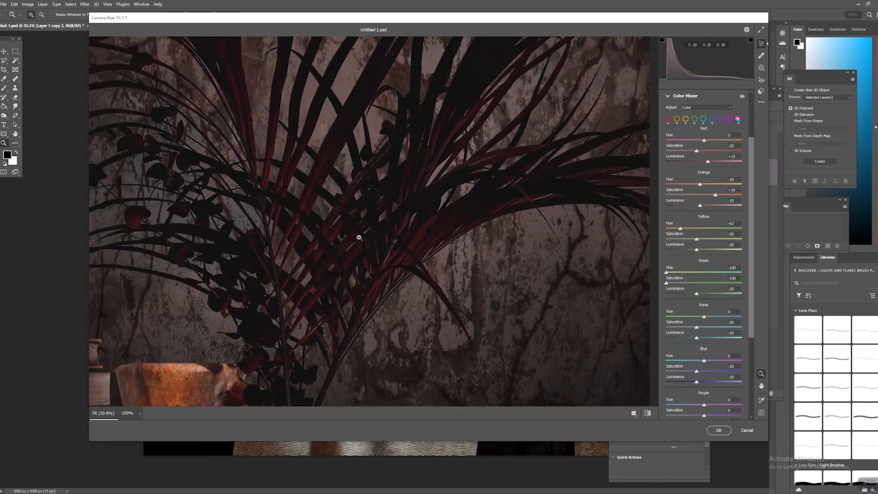
{"action": "left_click", "coordinate": [359, 237]}
{"action": "left_click", "coordinate": [470, 206]}
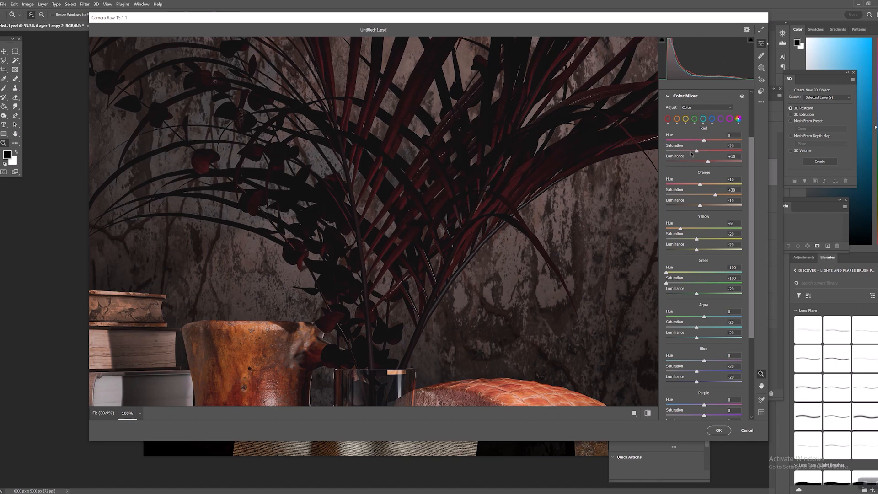
{"action": "left_click_drag", "start_coordinate": [704, 152], "coordinate": [731, 151]}
{"action": "mouse_move", "coordinate": [709, 162]}
{"action": "left_mouse_down"}
{"action": "mouse_move", "coordinate": [667, 164]}
{"action": "mouse_move", "coordinate": [723, 164]}
{"action": "left_mouse_up"}
{"action": "left_click", "coordinate": [352, 290]}
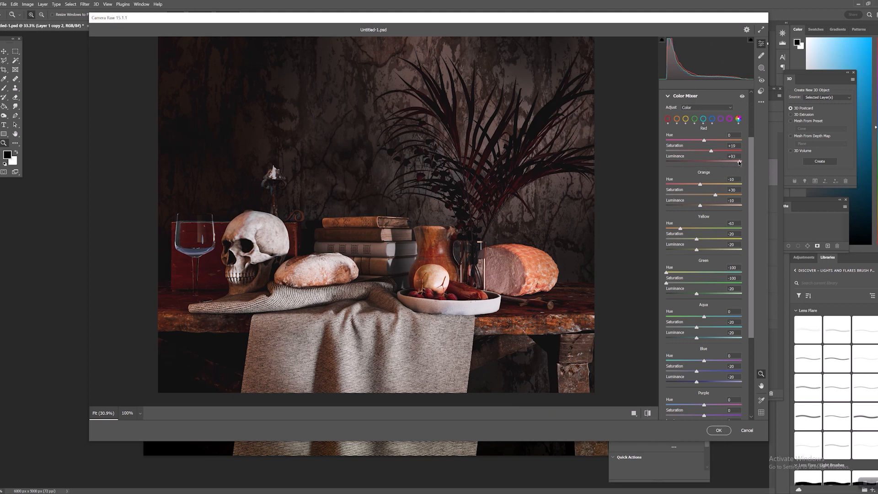
{"action": "left_click_drag", "start_coordinate": [739, 161], "coordinate": [742, 161]}
{"action": "scroll", "coordinate": [682, 252], "scroll_direction": "down", "scroll_amount": 5}
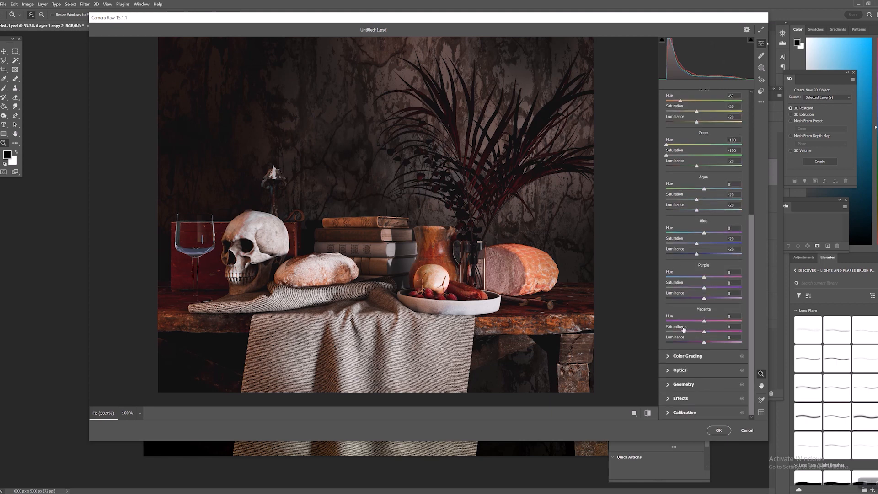
{"action": "scroll", "coordinate": [683, 328], "scroll_direction": "up", "scroll_amount": 5}
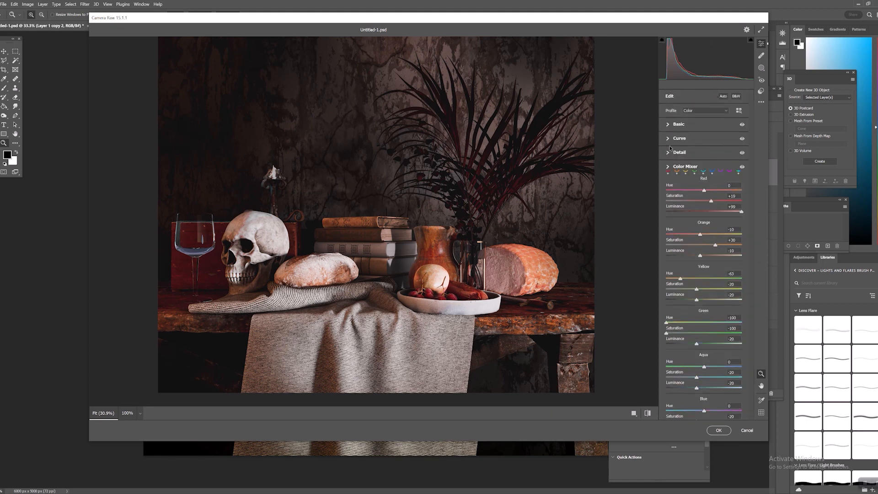
{"action": "left_click", "coordinate": [676, 167]}
{"action": "left_click", "coordinate": [669, 167]}
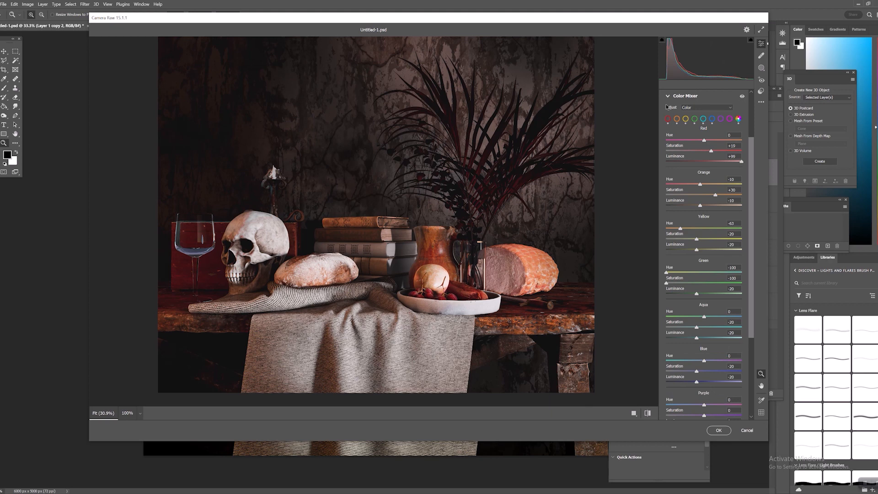
{"action": "left_click", "coordinate": [668, 97]}
{"action": "left_click", "coordinate": [668, 181]}
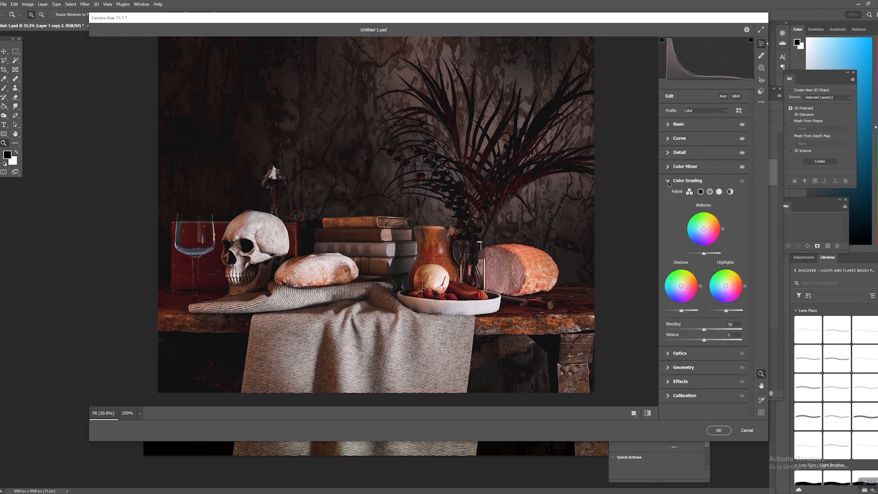
{"action": "left_click", "coordinate": [669, 181]}
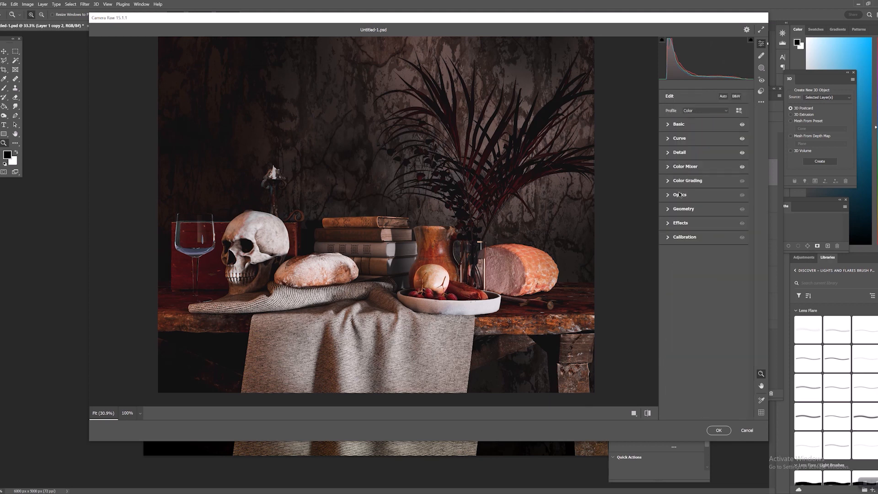
Step: Set the Optics Vignette to -23 to darken the image corners
{"action": "left_click", "coordinate": [667, 195]}
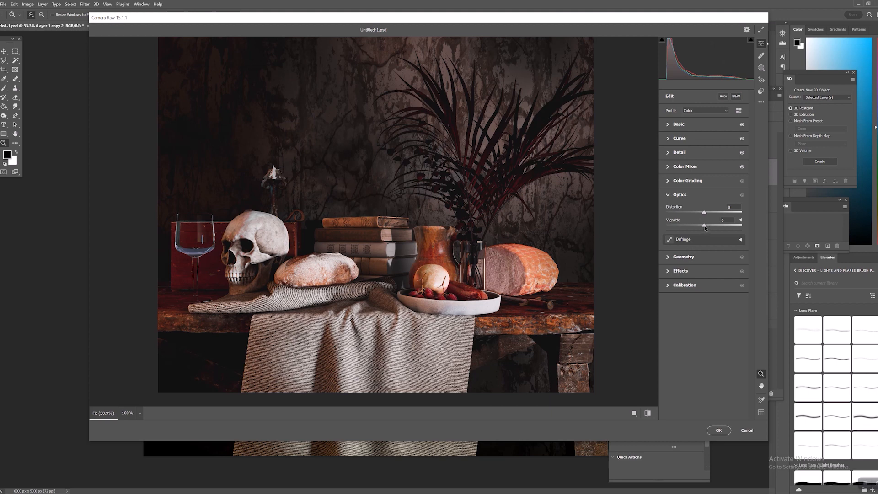
{"action": "mouse_move", "coordinate": [705, 227]}
{"action": "left_mouse_down"}
{"action": "mouse_move", "coordinate": [677, 223]}
{"action": "mouse_move", "coordinate": [708, 224]}
{"action": "mouse_move", "coordinate": [696, 226]}
{"action": "left_mouse_up"}
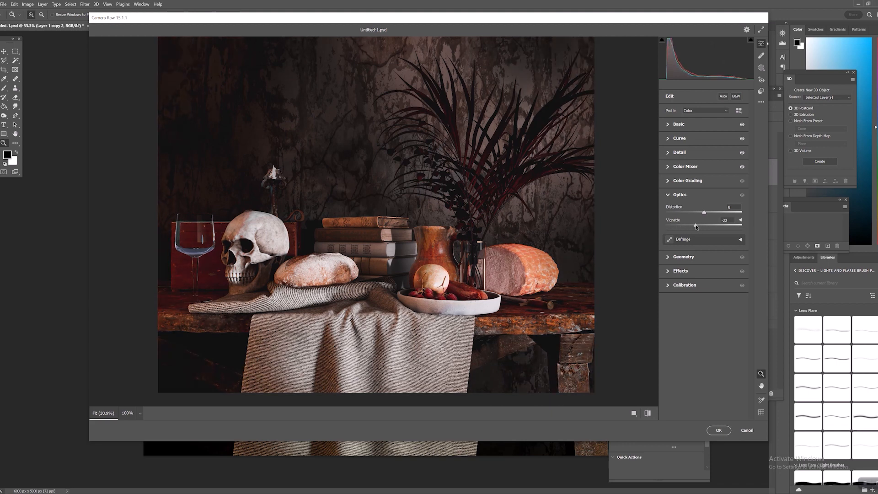
{"action": "left_click", "coordinate": [674, 254]}
Step: Add Grain of 15 and Vignetting of -35 in the Effects adjustments
{"action": "left_click", "coordinate": [678, 267]}
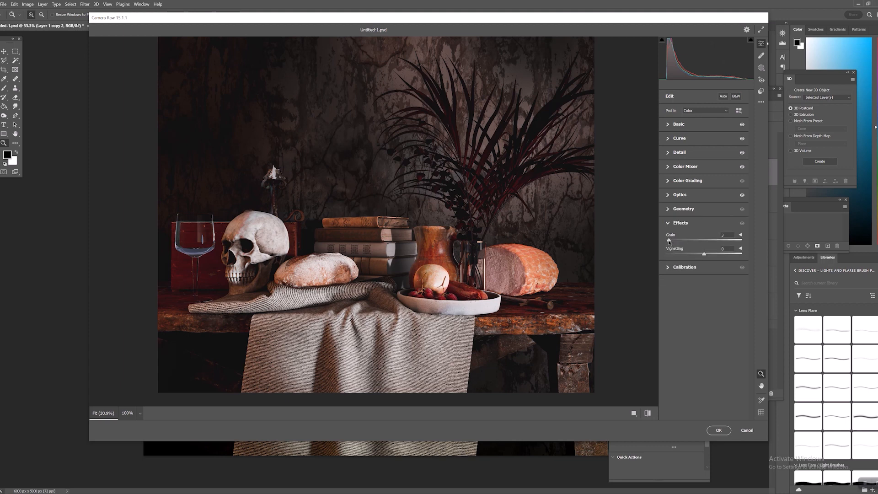
{"action": "left_click_drag", "start_coordinate": [668, 240], "coordinate": [665, 242]}
{"action": "left_click_drag", "start_coordinate": [677, 240], "coordinate": [690, 254]}
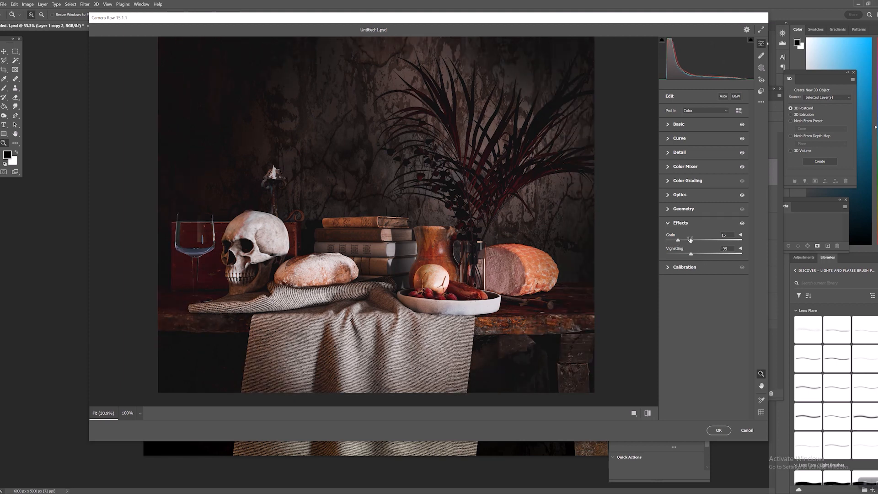
Step: Set the Optics Distortion to -1
{"action": "left_click", "coordinate": [681, 209]}
{"action": "left_click", "coordinate": [669, 196]}
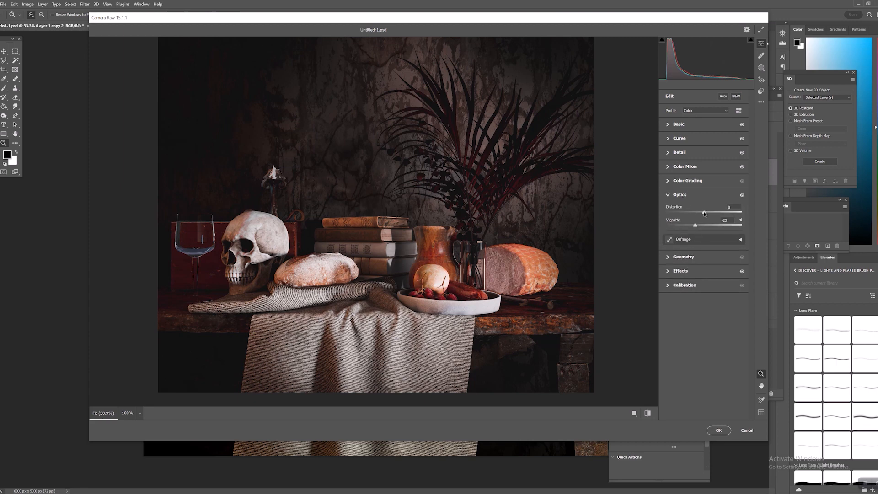
{"action": "left_click_drag", "start_coordinate": [704, 213], "coordinate": [703, 213]}
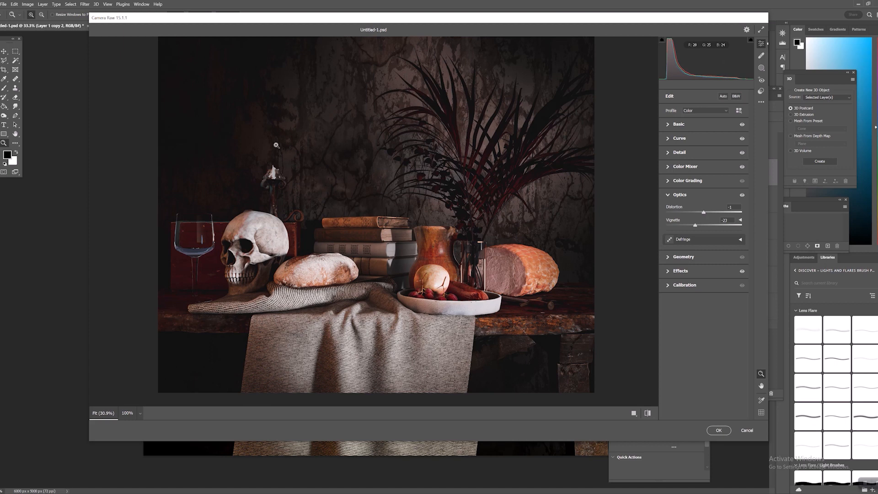
Step: Increase the Grain effect slightly and apply the Camera Raw adjustments to Layer 1 copy 2
{"action": "left_click", "coordinate": [683, 270]}
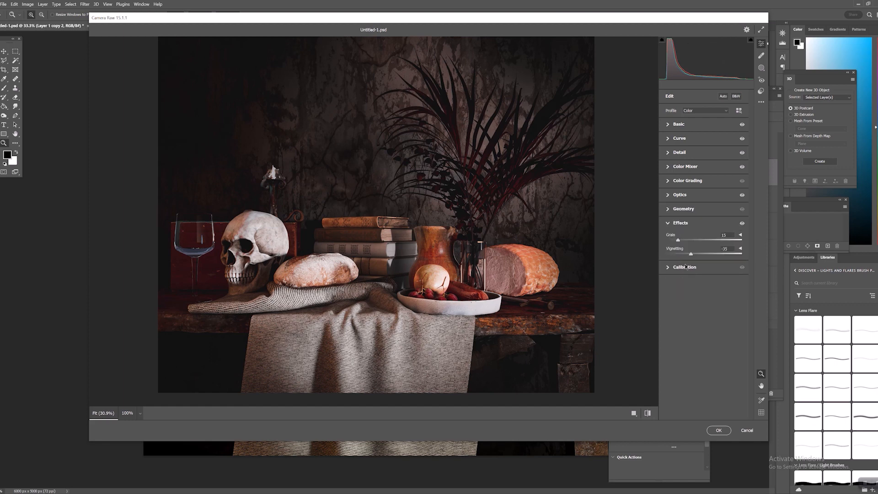
{"action": "left_click_drag", "start_coordinate": [679, 240], "coordinate": [684, 240]}
{"action": "left_click", "coordinate": [668, 269]}
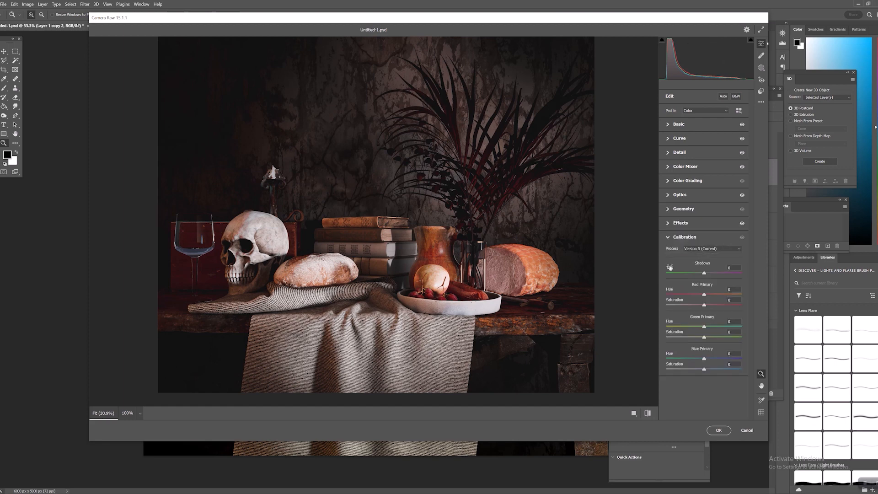
{"action": "left_click", "coordinate": [664, 237]}
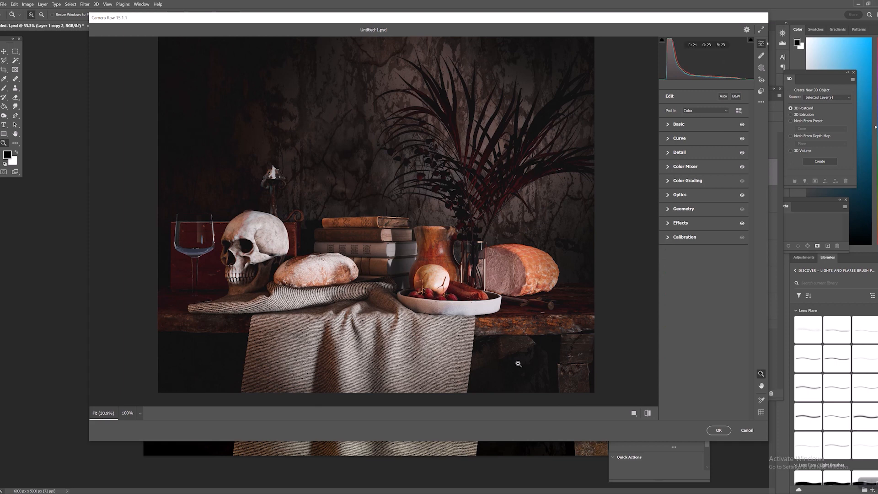
{"action": "left_click", "coordinate": [717, 429]}
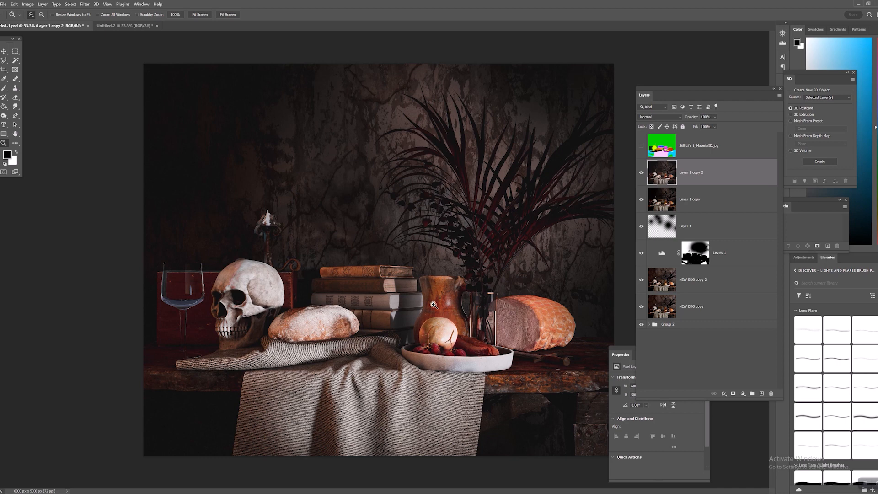
Step: Duplicate the color-graded Layer 1 copy 2 within the same document
{"action": "right_click", "coordinate": [705, 175]}
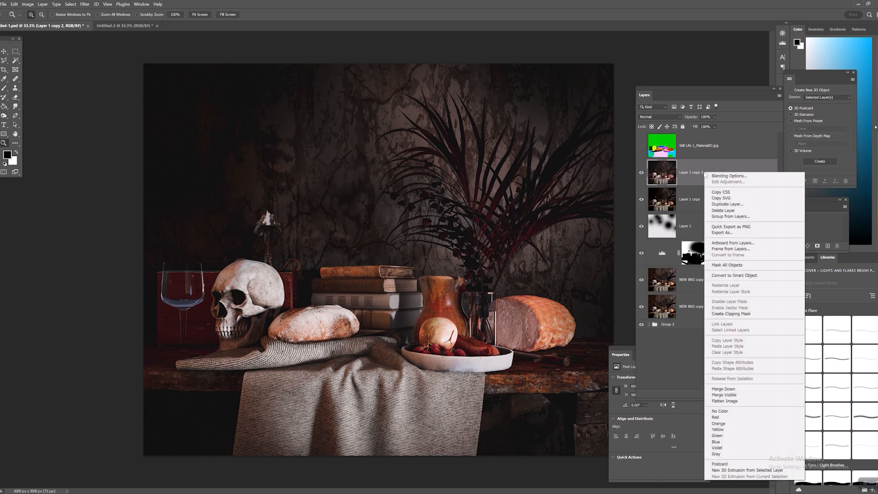
{"action": "left_click", "coordinate": [727, 204]}
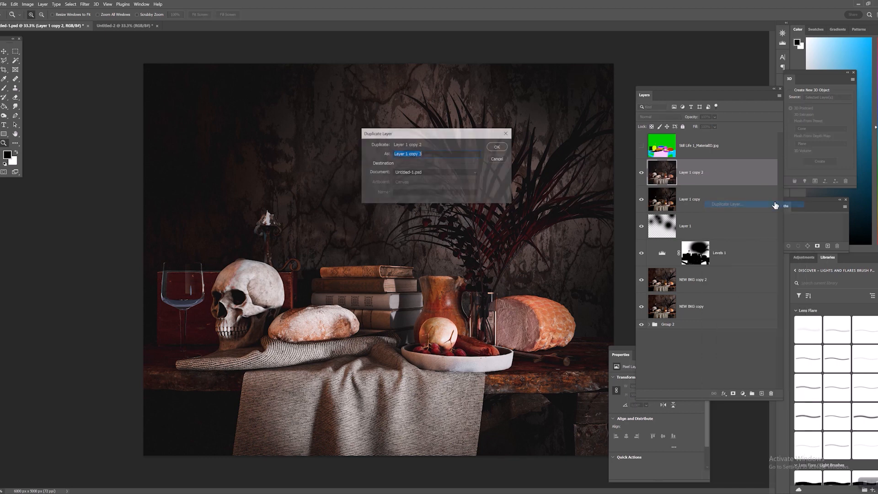
{"action": "left_click", "coordinate": [499, 147]}
Step: Apply a High Pass filter with a 1.5-pixel radius to the duplicated layer and inspect the bread and cloth at 100%
{"action": "left_click", "coordinate": [84, 4]}
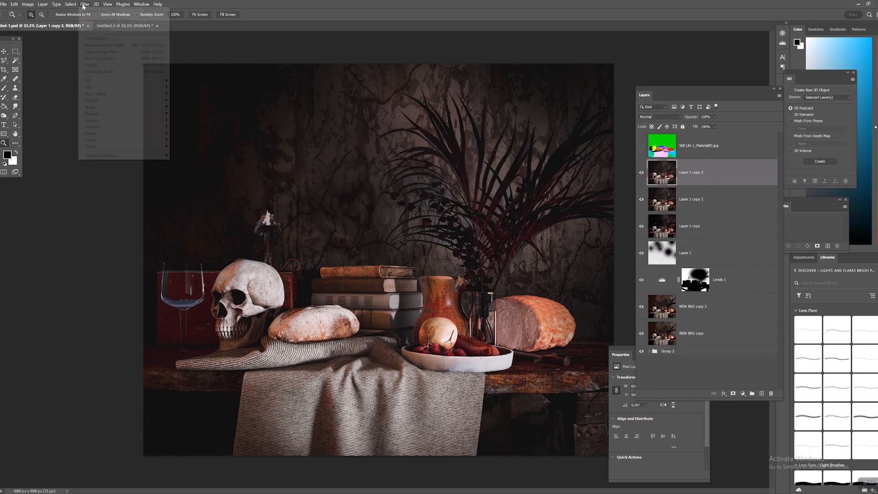
{"action": "mouse_move", "coordinate": [154, 147]}
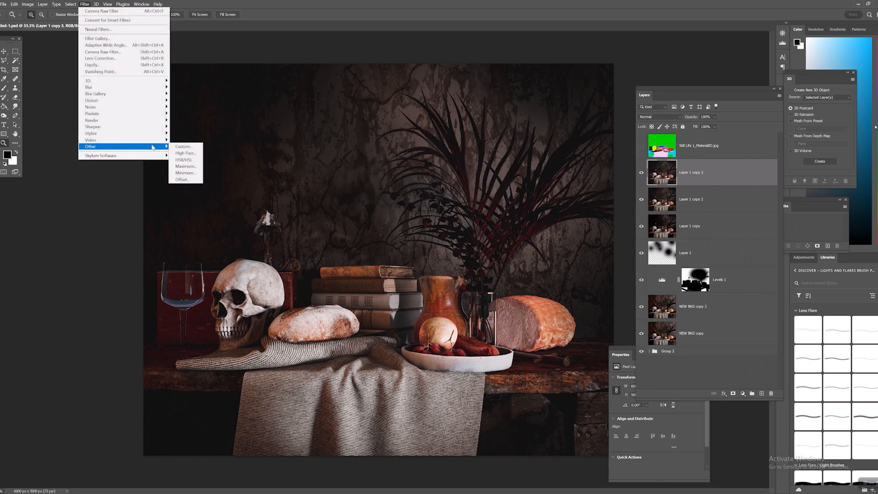
{"action": "left_click", "coordinate": [185, 153]}
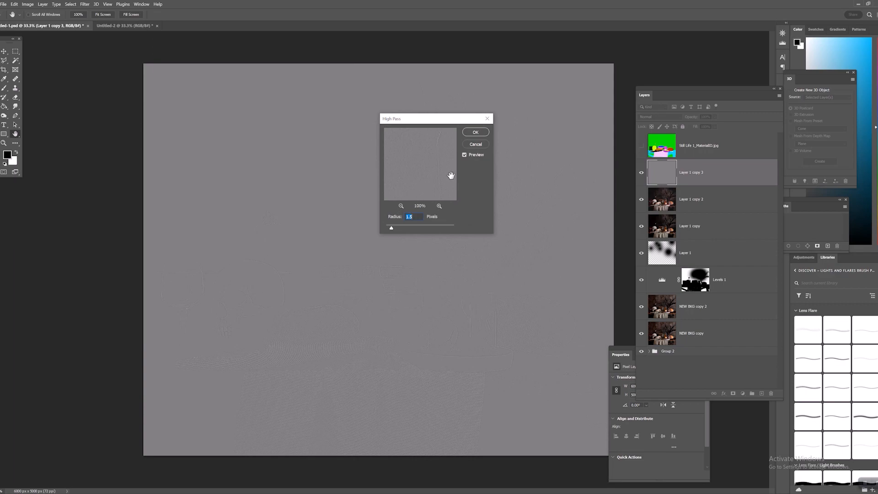
{"action": "left_click", "coordinate": [476, 132]}
{"action": "key", "text": "z"}
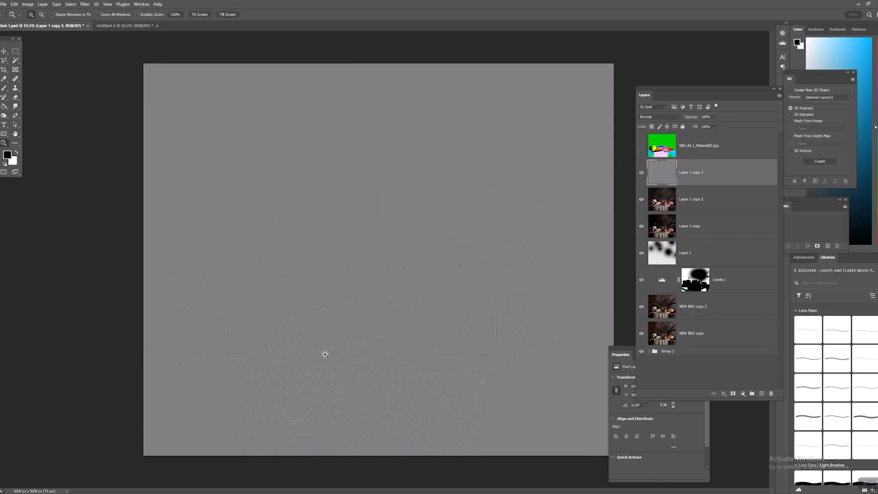
{"action": "left_click", "coordinate": [301, 347]}
{"action": "left_click", "coordinate": [306, 346]}
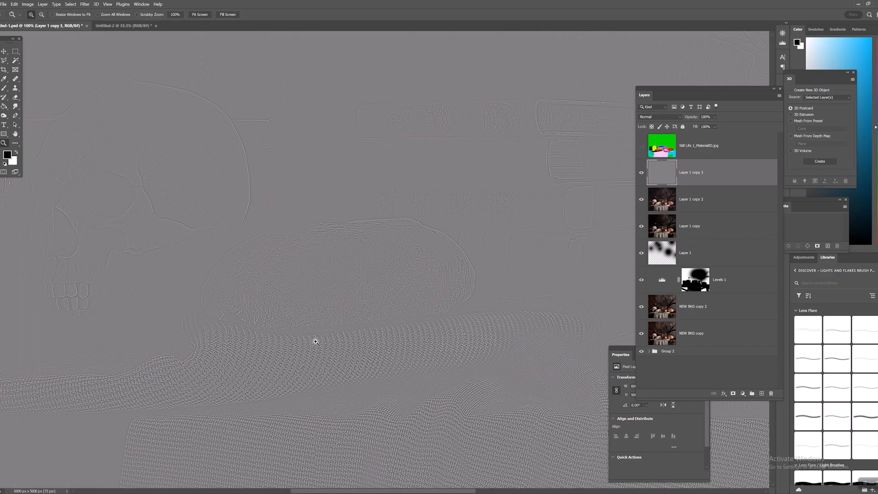
Step: Set the High Pass layer's blend mode to Overlay and compare the image with that layer hidden and shown
{"action": "left_click", "coordinate": [665, 114]}
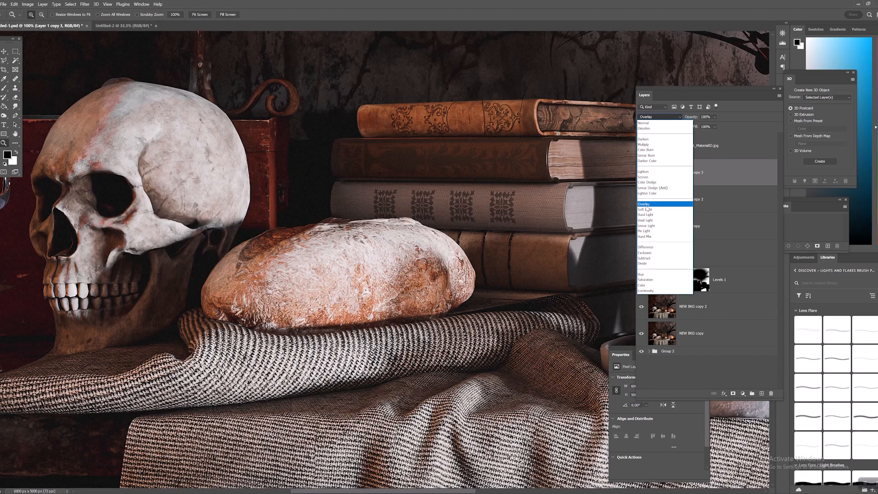
{"action": "left_click", "coordinate": [646, 206]}
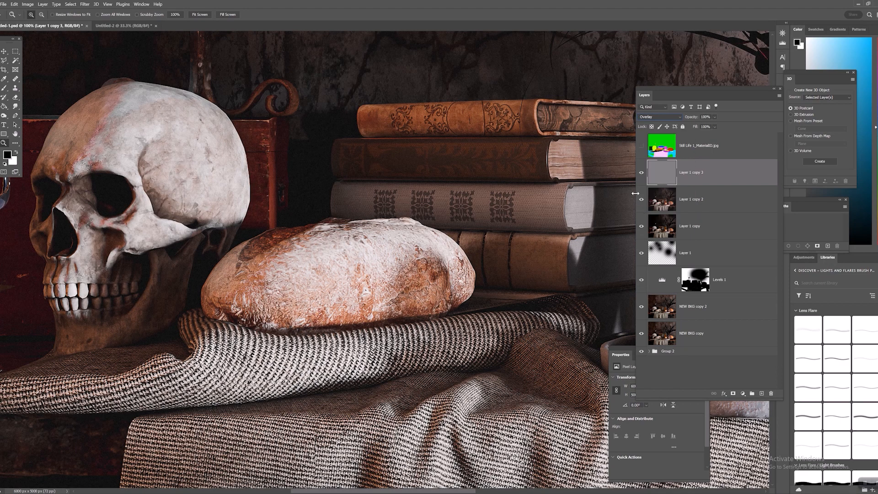
{"action": "left_click", "coordinate": [642, 174]}
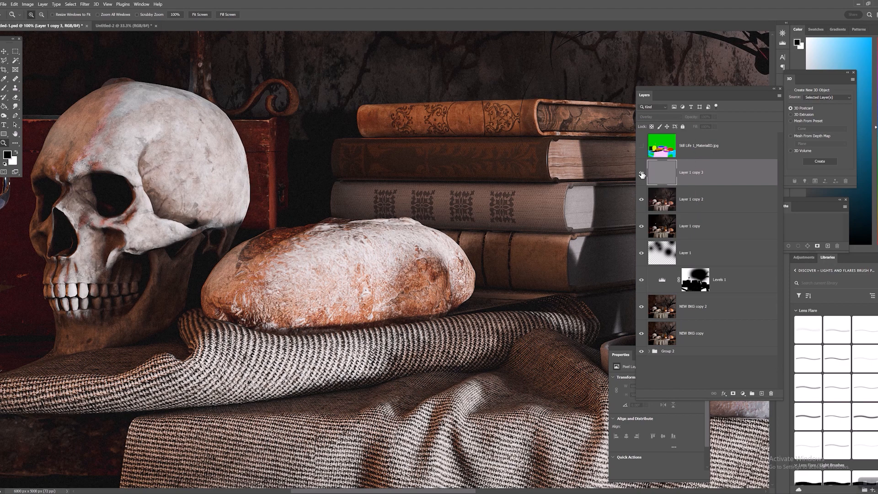
{"action": "left_click", "coordinate": [642, 175]}
Step: Inspect the skull at 200% with the sharpening layer off and on, and return to the whole image
{"action": "left_click_drag", "start_coordinate": [163, 182], "coordinate": [289, 223]}
{"action": "left_click", "coordinate": [246, 187]}
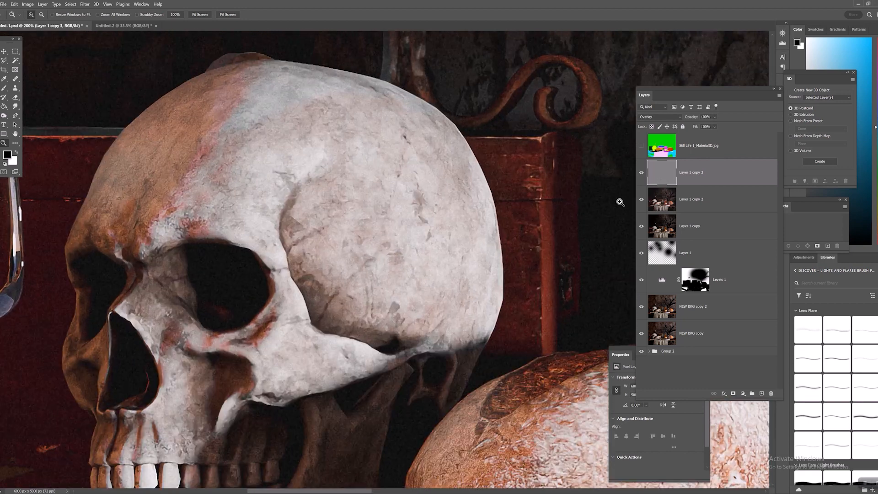
{"action": "left_click", "coordinate": [640, 176]}
{"action": "left_click", "coordinate": [640, 175]}
{"action": "left_click", "coordinate": [486, 277], "text": "alt"}
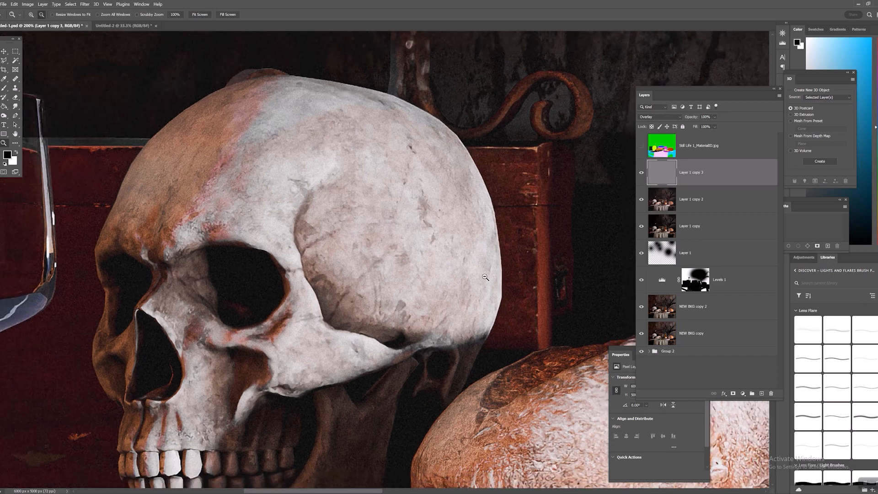
{"action": "left_click", "coordinate": [485, 277], "text": "alt"}
{"action": "left_click_drag", "start_coordinate": [499, 273], "coordinate": [423, 276]}
{"action": "left_click", "coordinate": [420, 274], "text": "alt"}
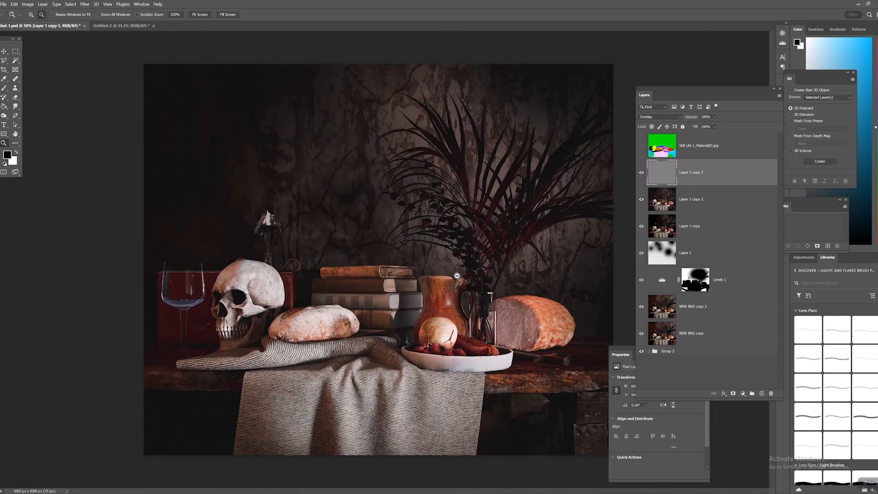
{"action": "left_click", "coordinate": [417, 272], "text": "alt"}
{"action": "left_click", "coordinate": [417, 272], "text": "alt"}
{"action": "left_click", "coordinate": [417, 271]}
{"action": "left_click", "coordinate": [416, 271]}
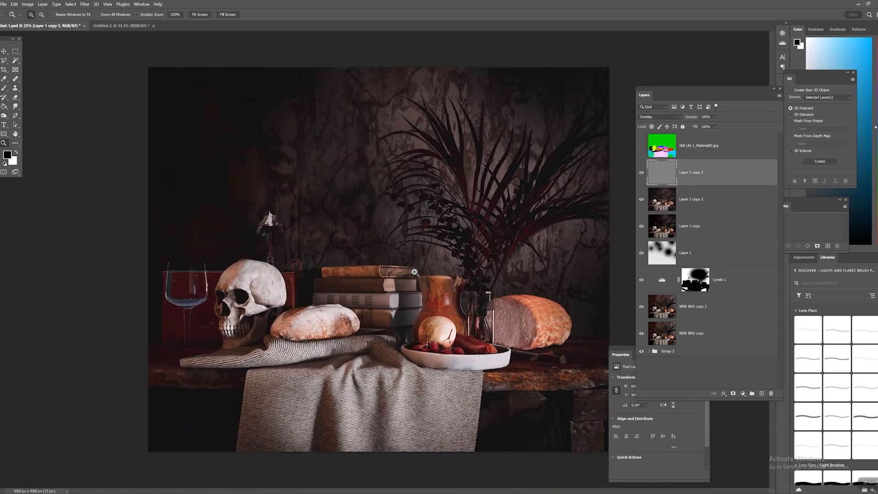
Step: Merge the sharpening layer down into Layer 1 copy 2 and duplicate the merged layer in the same document
{"action": "right_click", "coordinate": [708, 171]}
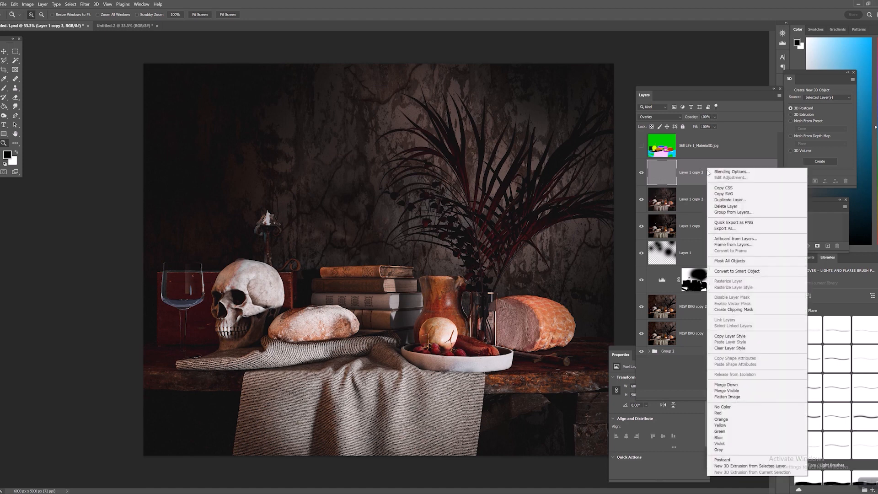
{"action": "left_click", "coordinate": [732, 385]}
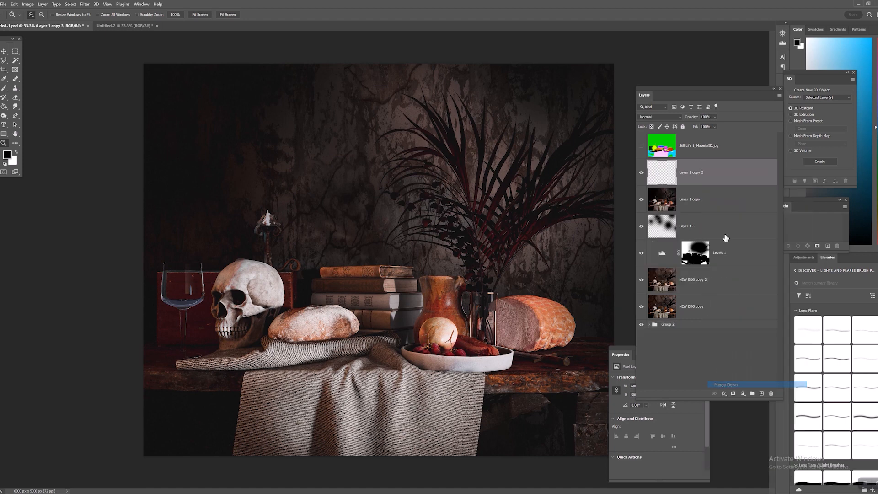
{"action": "right_click", "coordinate": [692, 176]}
{"action": "left_click", "coordinate": [719, 208]}
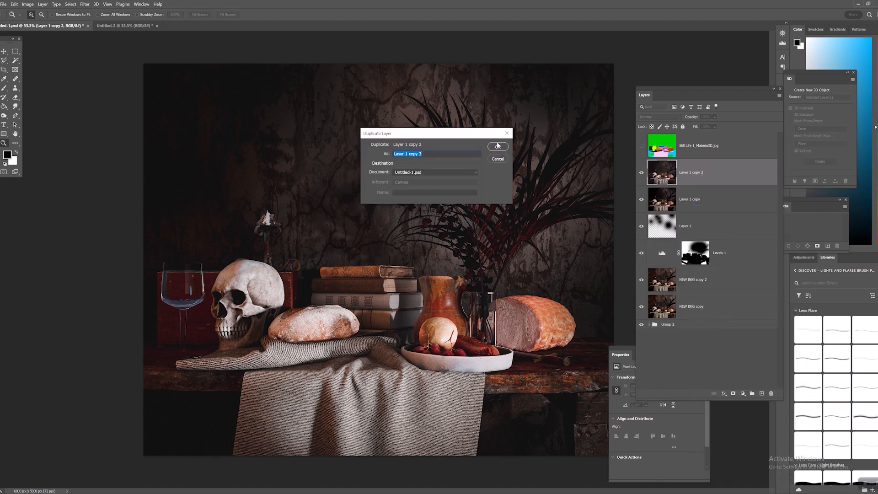
{"action": "left_click", "coordinate": [498, 146]}
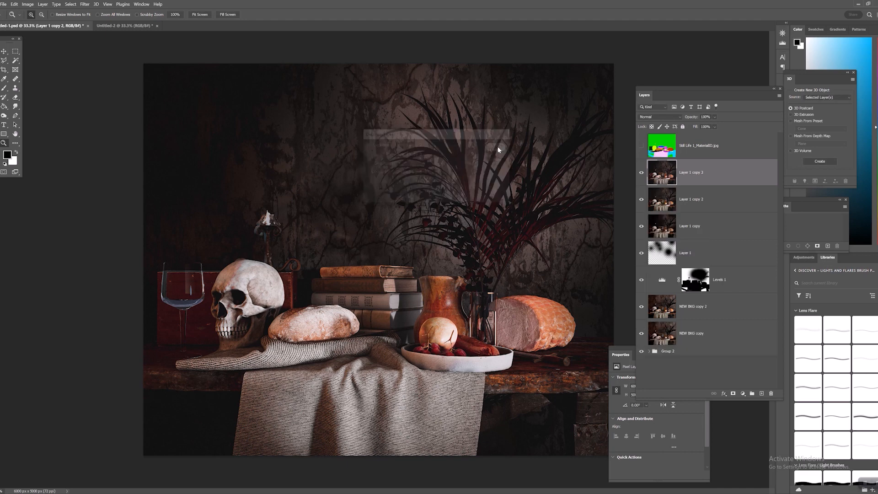
Step: Dodge the midtones at 17% exposure over the plant, the fruit plate and the upper part of the cloth
{"action": "left_click", "coordinate": [15, 106]}
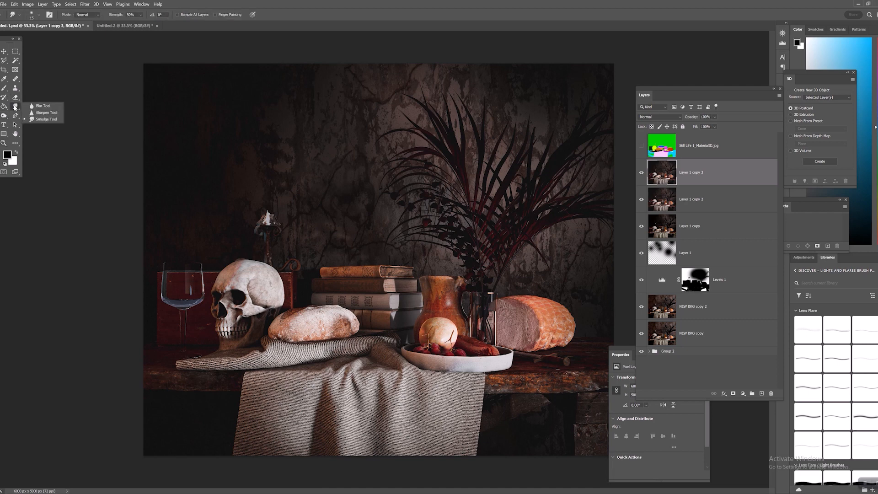
{"action": "left_click", "coordinate": [4, 116]}
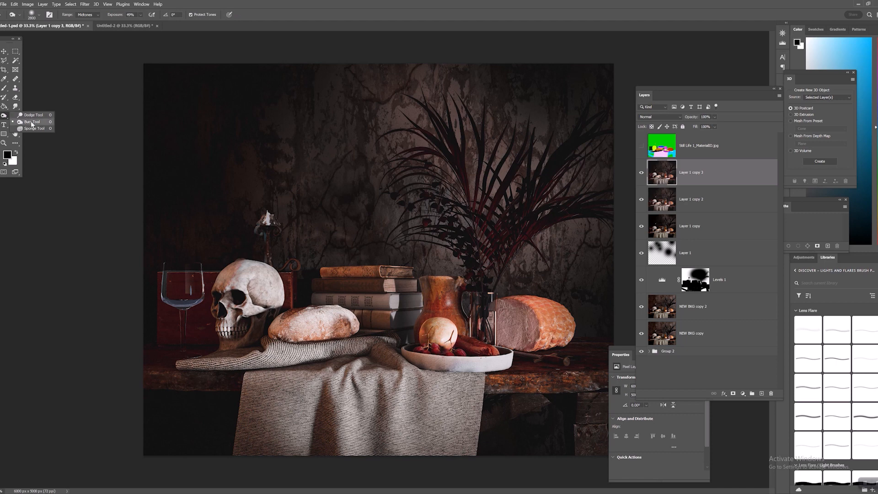
{"action": "left_click", "coordinate": [32, 115]}
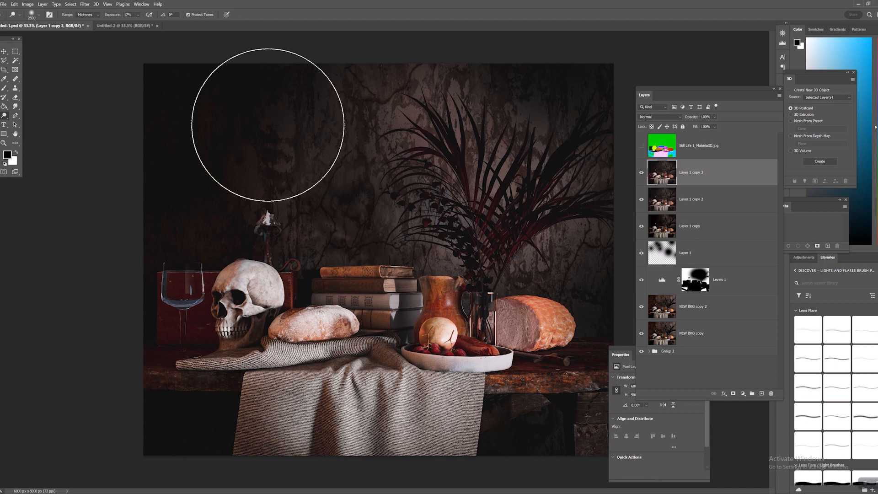
{"action": "left_click", "coordinate": [89, 15]}
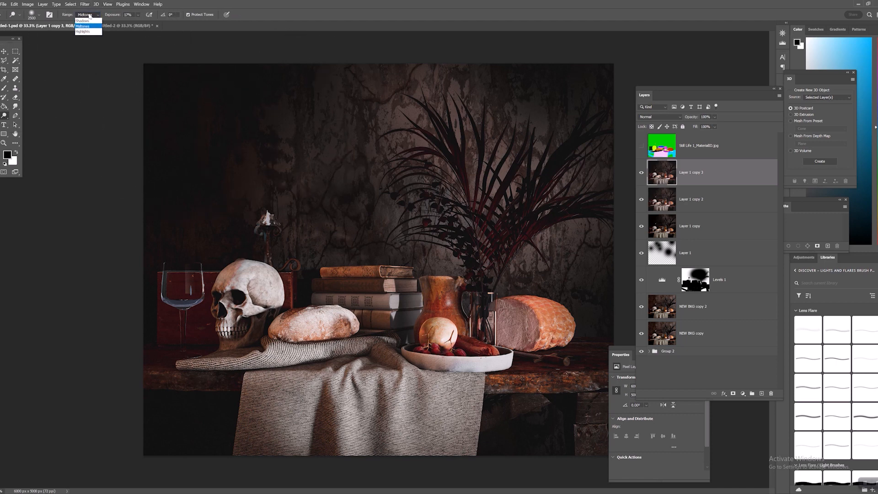
{"action": "left_click", "coordinate": [88, 26]}
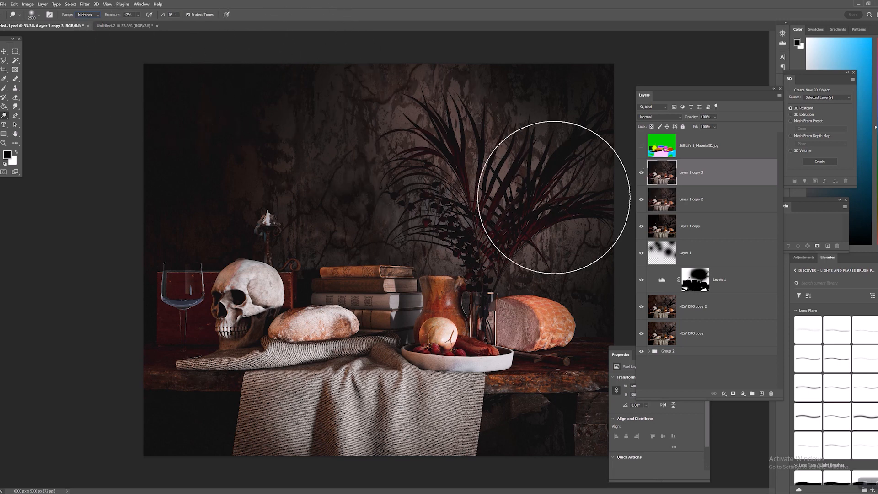
{"action": "mouse_move", "coordinate": [501, 225]}
{"action": "left_mouse_down"}
{"action": "mouse_move", "coordinate": [484, 190]}
{"action": "mouse_move", "coordinate": [516, 178]}
{"action": "mouse_move", "coordinate": [472, 172]}
{"action": "mouse_move", "coordinate": [503, 216]}
{"action": "mouse_move", "coordinate": [484, 204]}
{"action": "left_mouse_up"}
{"action": "mouse_move", "coordinate": [500, 332]}
{"action": "left_mouse_down"}
{"action": "mouse_move", "coordinate": [357, 355]}
{"action": "mouse_move", "coordinate": [245, 294]}
{"action": "mouse_move", "coordinate": [271, 350]}
{"action": "mouse_move", "coordinate": [484, 366]}
{"action": "mouse_move", "coordinate": [408, 340]}
{"action": "left_mouse_up"}
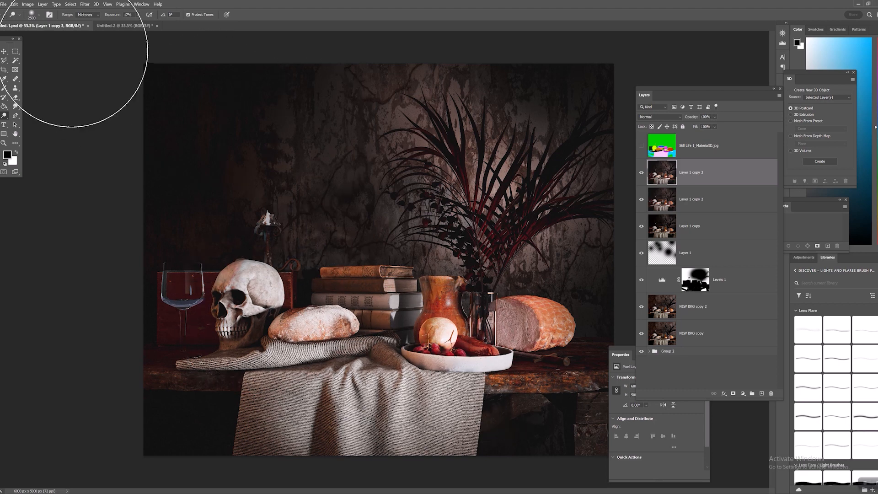
Step: Dodge the highlights over the wall behind the plant, the fruit plate, the cloth and the round bread
{"action": "left_click", "coordinate": [87, 15]}
{"action": "left_click", "coordinate": [82, 31]}
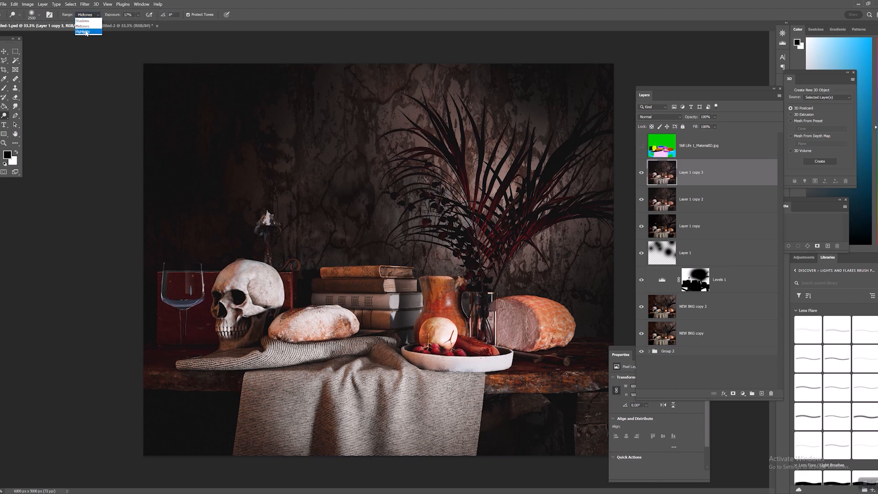
{"action": "mouse_move", "coordinate": [449, 183]}
{"action": "left_mouse_down"}
{"action": "mouse_move", "coordinate": [529, 205]}
{"action": "mouse_move", "coordinate": [446, 196]}
{"action": "mouse_move", "coordinate": [427, 216]}
{"action": "left_mouse_up"}
{"action": "left_click_drag", "start_coordinate": [457, 342], "coordinate": [461, 337]}
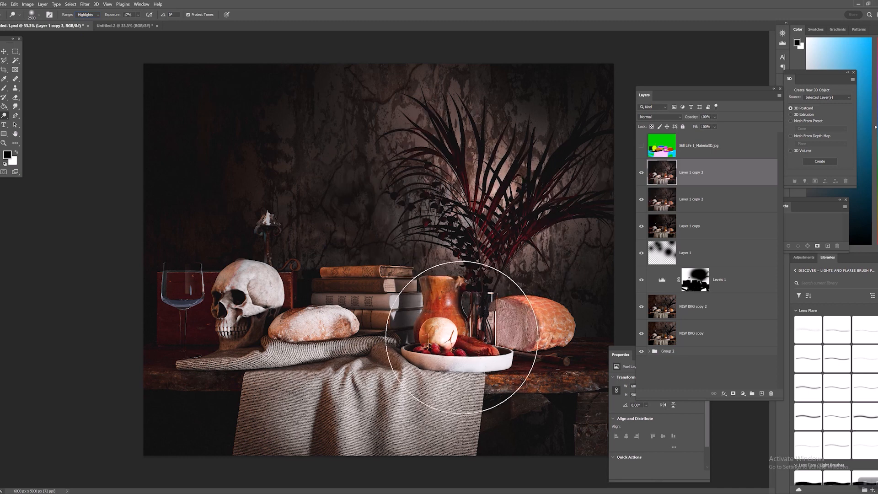
{"action": "left_click_drag", "start_coordinate": [348, 357], "coordinate": [367, 350]}
{"action": "left_click_drag", "start_coordinate": [304, 326], "coordinate": [315, 322]}
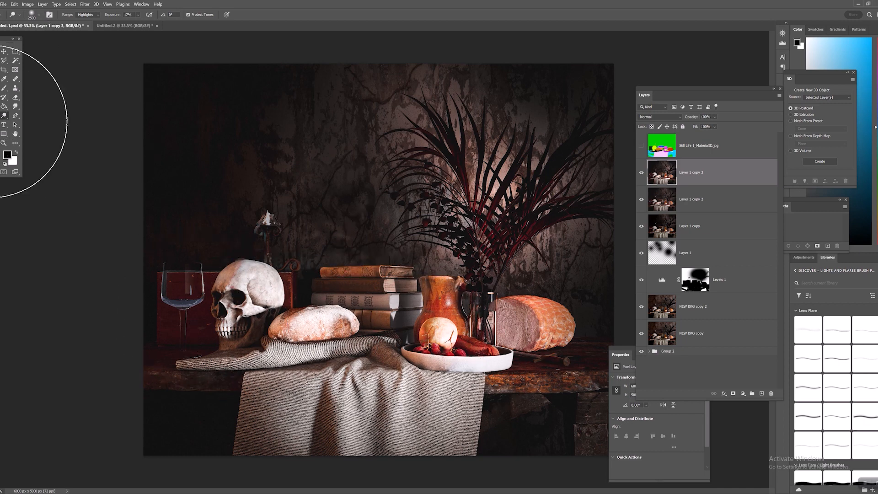
Step: Burn the midtones at 49% exposure over the plant and the wall behind it
{"action": "right_click", "coordinate": [4, 115]}
{"action": "left_click", "coordinate": [32, 121]}
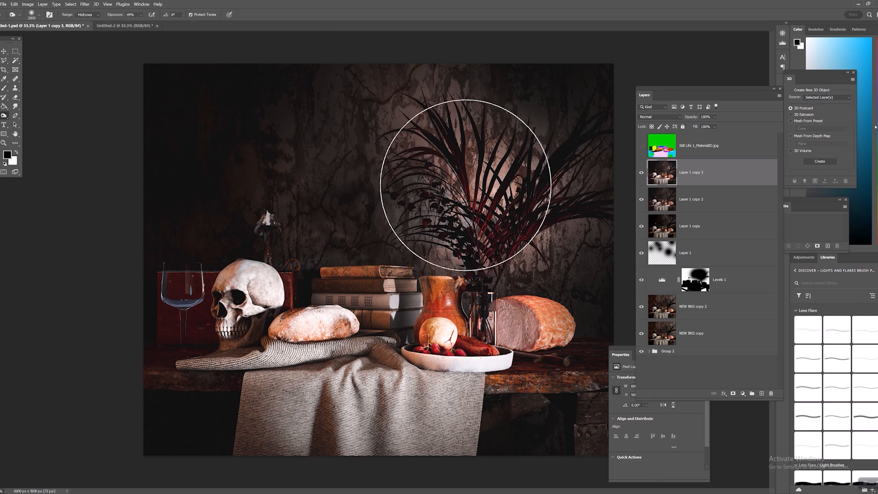
{"action": "mouse_move", "coordinate": [466, 186]}
{"action": "left_mouse_down"}
{"action": "mouse_move", "coordinate": [478, 188]}
{"action": "mouse_move", "coordinate": [483, 160]}
{"action": "mouse_move", "coordinate": [476, 166]}
{"action": "mouse_move", "coordinate": [463, 146]}
{"action": "left_mouse_up"}
Step: Burn the highlights over the plant and the fruit plate, and undo the last burn stroke on the plate
{"action": "left_click", "coordinate": [86, 15]}
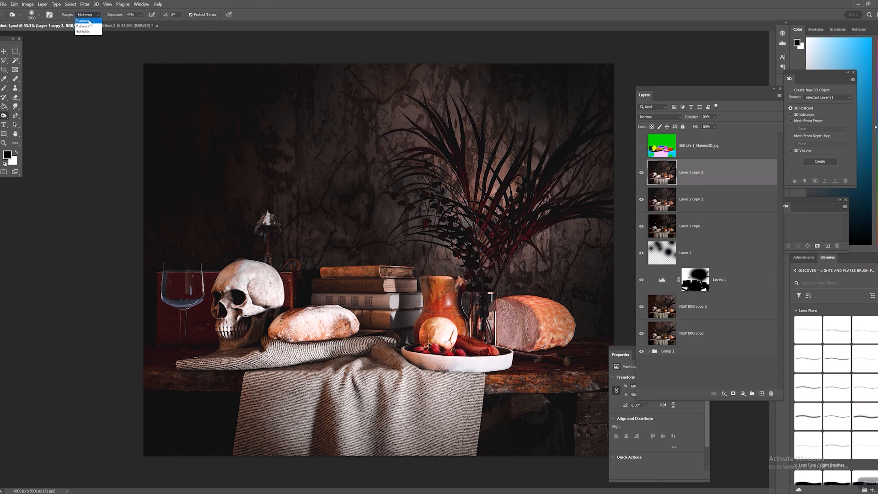
{"action": "left_click", "coordinate": [83, 31]}
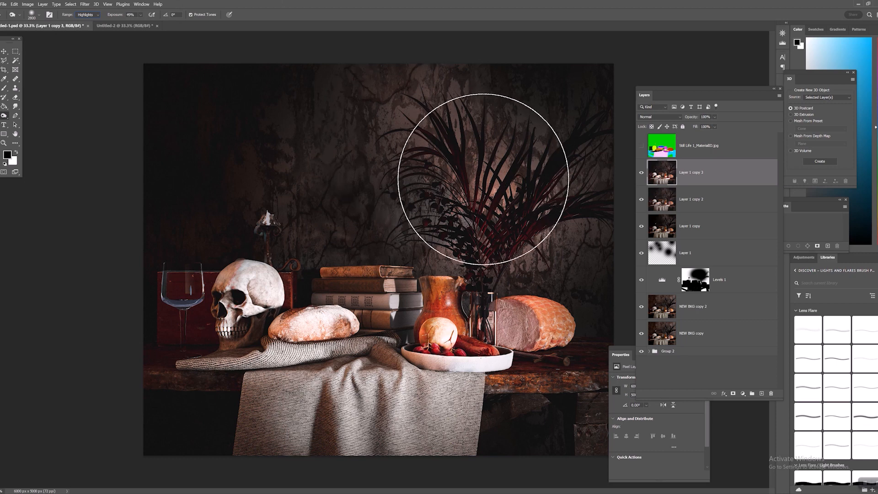
{"action": "left_click_drag", "start_coordinate": [486, 190], "coordinate": [489, 187]}
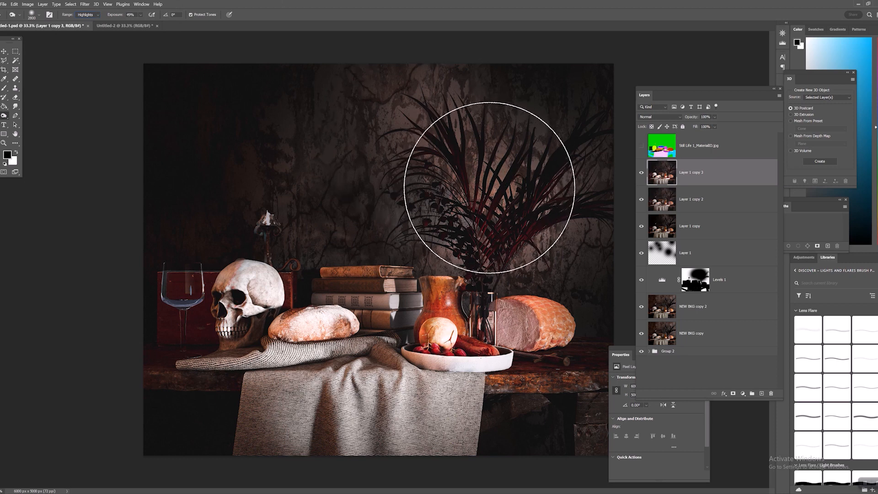
{"action": "left_click", "coordinate": [471, 322]}
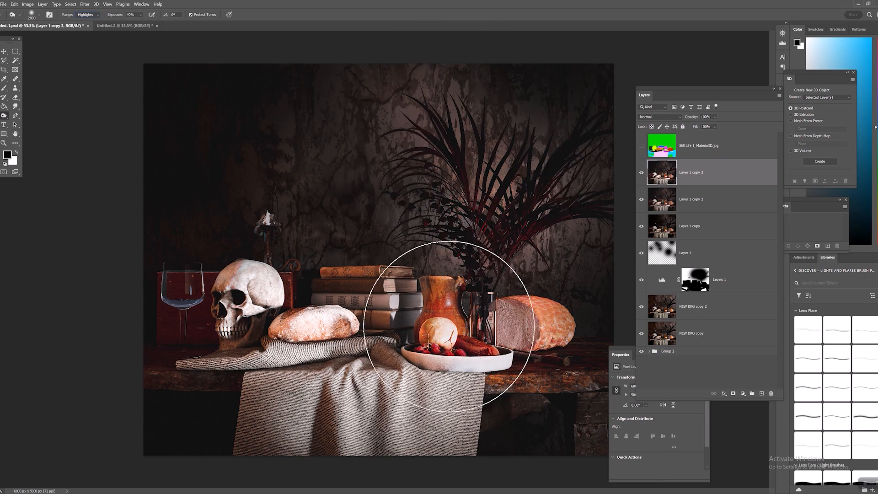
{"action": "left_click_drag", "start_coordinate": [449, 326], "coordinate": [466, 334]}
{"action": "key", "text": "ctrl+z"}
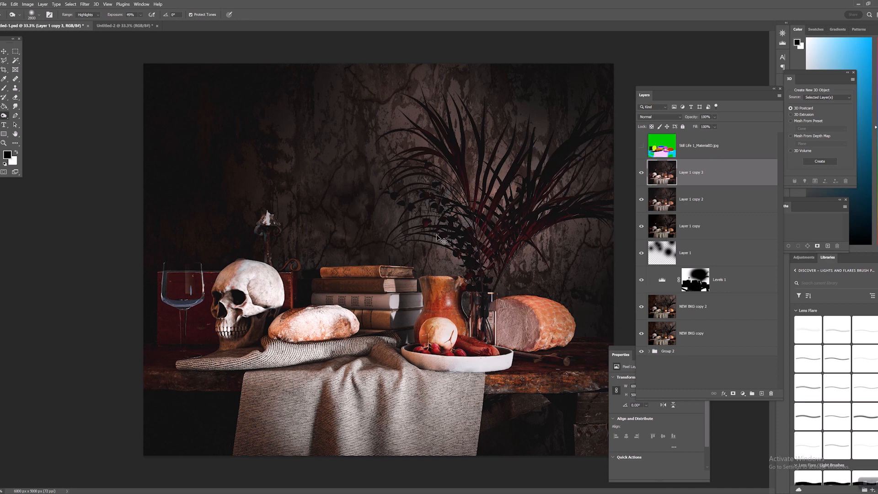
Step: Duplicate the dodged and burned Layer 1 copy 3 within the same document
{"action": "right_click", "coordinate": [706, 173]}
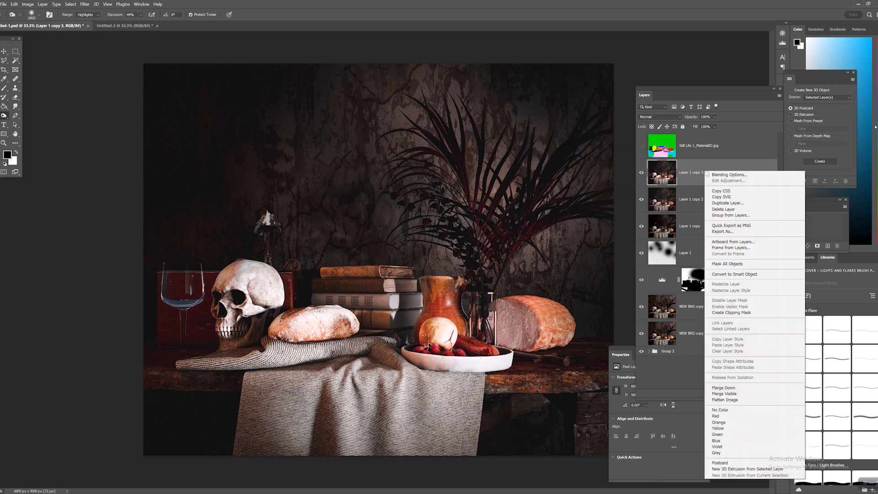
{"action": "left_click", "coordinate": [727, 202]}
{"action": "left_click", "coordinate": [498, 146]}
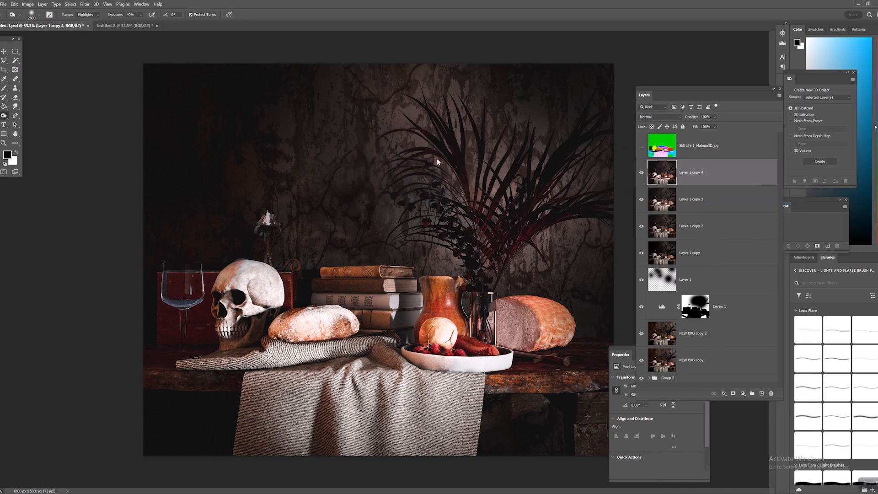
Step: Apply a Gaussian Blur with a 6.8-pixel radius to Layer 1 copy 4
{"action": "left_click", "coordinate": [85, 4]}
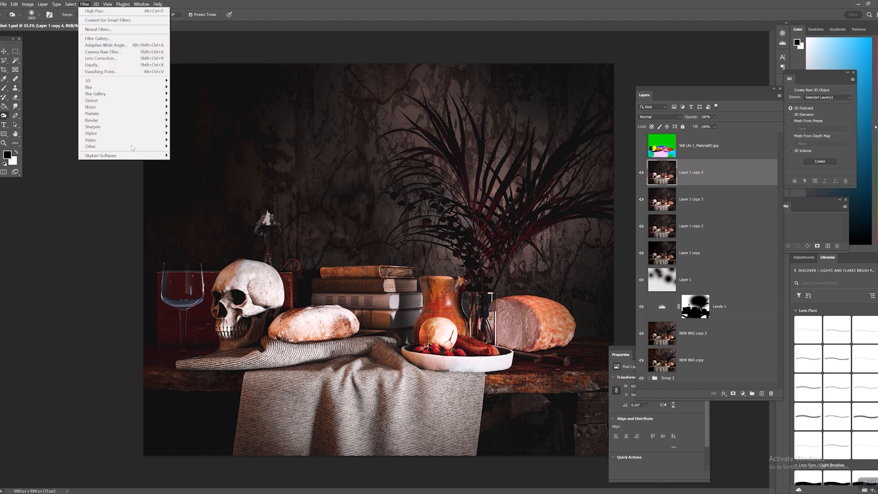
{"action": "mouse_move", "coordinate": [112, 110]}
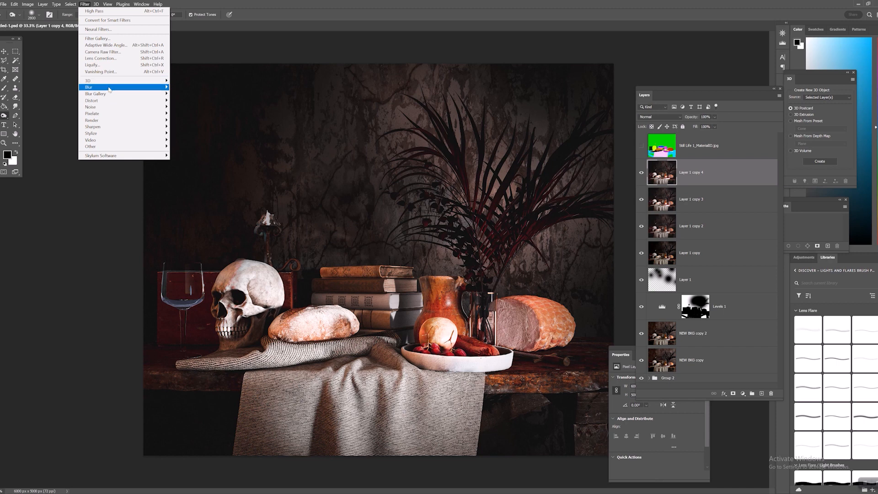
{"action": "mouse_move", "coordinate": [111, 87]}
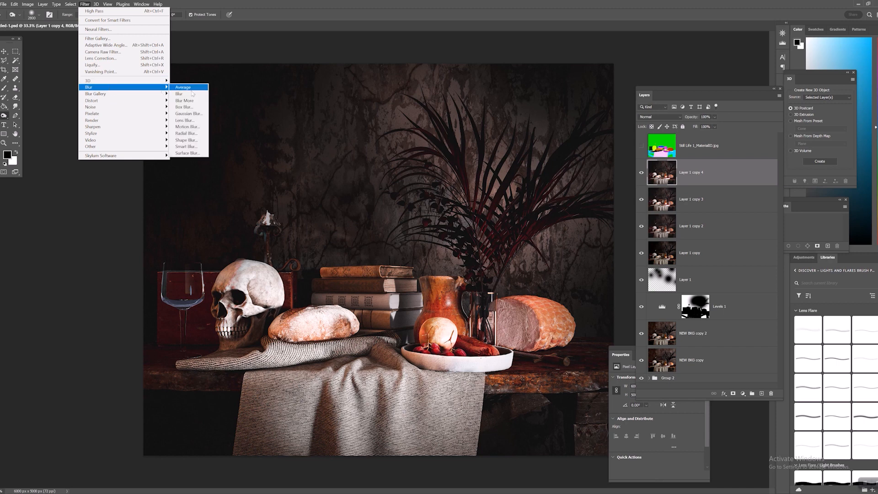
{"action": "left_click", "coordinate": [196, 114]}
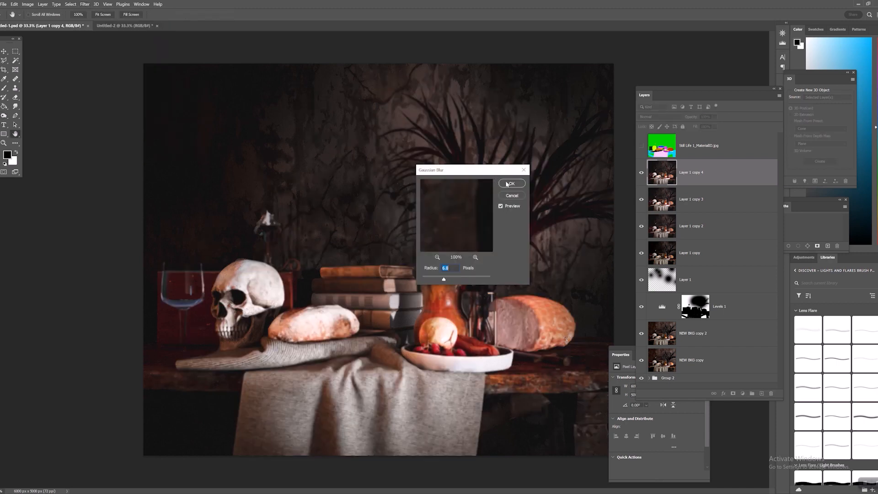
{"action": "left_click", "coordinate": [509, 183]}
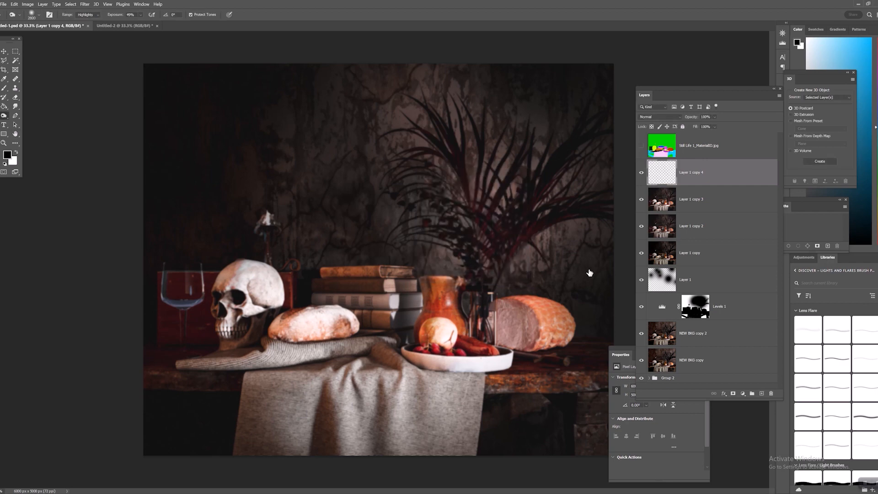
Step: Add a layer mask to the blurred layer and paint black at 60% brush opacity over the fruit plate and nearby cloth
{"action": "left_click", "coordinate": [733, 393]}
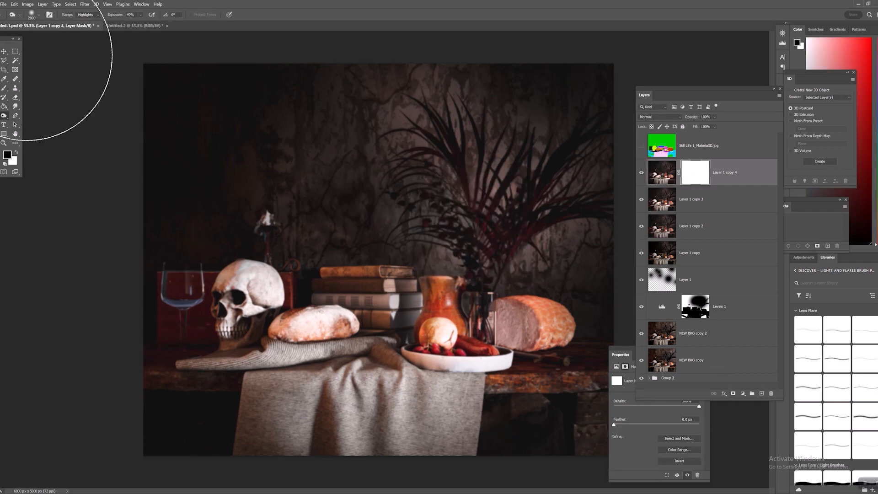
{"action": "left_click", "coordinate": [3, 91]}
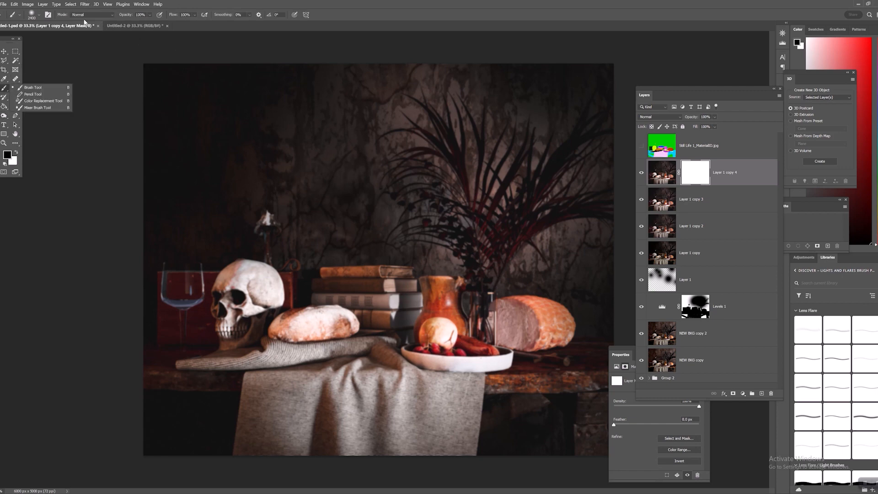
{"action": "left_click", "coordinate": [150, 15]}
{"action": "left_click_drag", "start_coordinate": [159, 25], "coordinate": [149, 25]}
{"action": "mouse_move", "coordinate": [437, 358]}
{"action": "left_mouse_down"}
{"action": "mouse_move", "coordinate": [402, 372]}
{"action": "mouse_move", "coordinate": [402, 362]}
{"action": "mouse_move", "coordinate": [426, 348]}
{"action": "mouse_move", "coordinate": [388, 392]}
{"action": "mouse_move", "coordinate": [402, 391]}
{"action": "left_mouse_up"}
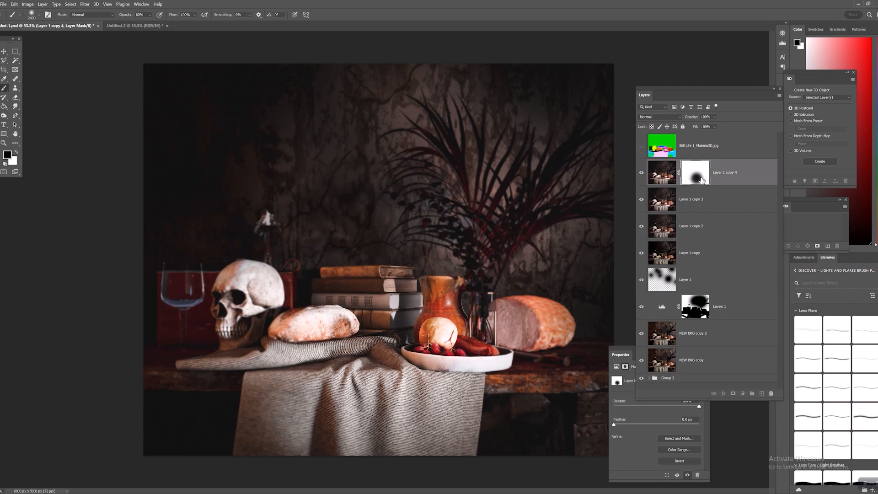
Step: View the blurred layer's mask on its own and extend the black over the skull, table, cloth and plant area
{"action": "left_click", "coordinate": [699, 180], "text": "alt"}
{"action": "mouse_move", "coordinate": [463, 284]}
{"action": "left_mouse_down"}
{"action": "mouse_move", "coordinate": [469, 239]}
{"action": "mouse_move", "coordinate": [434, 328]}
{"action": "mouse_move", "coordinate": [438, 314]}
{"action": "mouse_move", "coordinate": [280, 362]}
{"action": "mouse_move", "coordinate": [278, 385]}
{"action": "mouse_move", "coordinate": [289, 388]}
{"action": "mouse_move", "coordinate": [303, 370]}
{"action": "mouse_move", "coordinate": [300, 378]}
{"action": "left_mouse_up"}
{"action": "mouse_move", "coordinate": [547, 373]}
{"action": "left_mouse_down"}
{"action": "mouse_move", "coordinate": [434, 376]}
{"action": "mouse_move", "coordinate": [317, 328]}
{"action": "mouse_move", "coordinate": [439, 249]}
{"action": "left_mouse_up"}
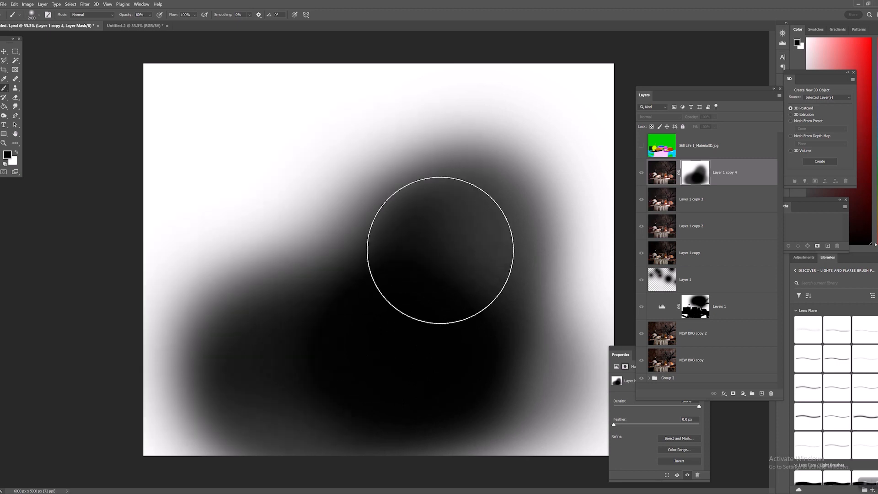
Step: Return from the mask view to the image and set the blurred layer's opacity to 37%
{"action": "left_click", "coordinate": [640, 174]}
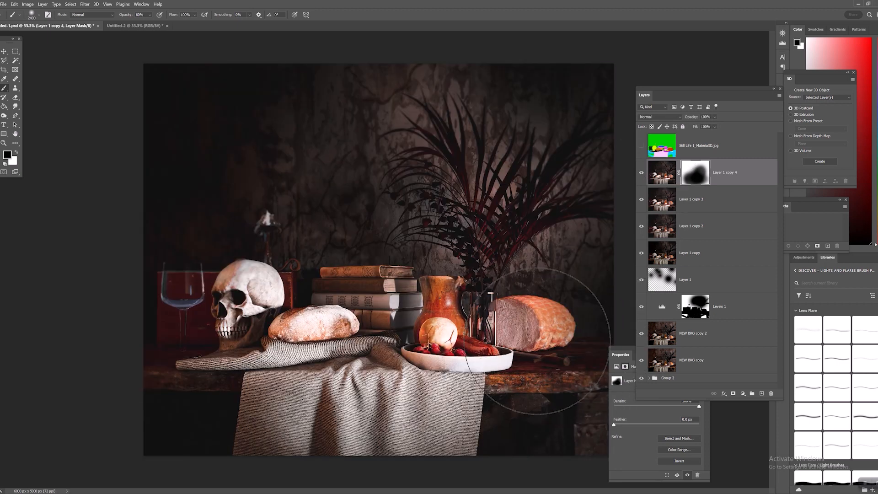
{"action": "left_click", "coordinate": [715, 117]}
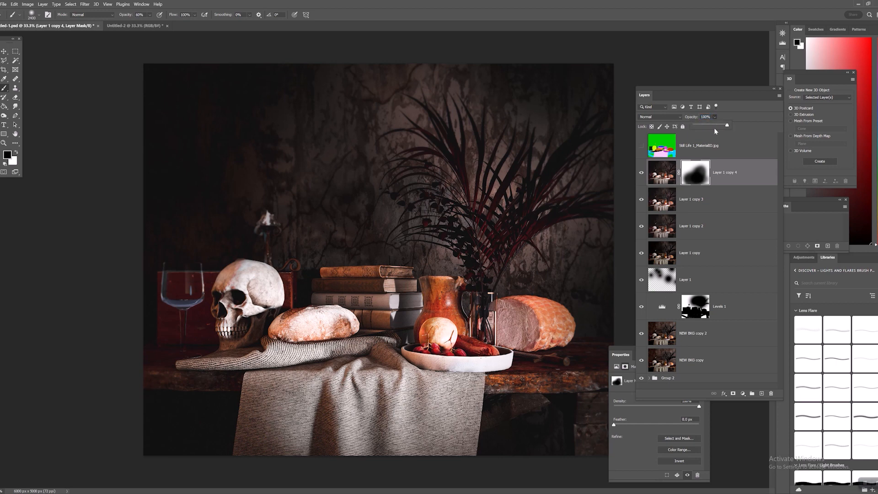
{"action": "mouse_move", "coordinate": [720, 123]}
{"action": "left_mouse_down"}
{"action": "mouse_move", "coordinate": [694, 127]}
{"action": "mouse_move", "coordinate": [707, 127]}
{"action": "left_mouse_up"}
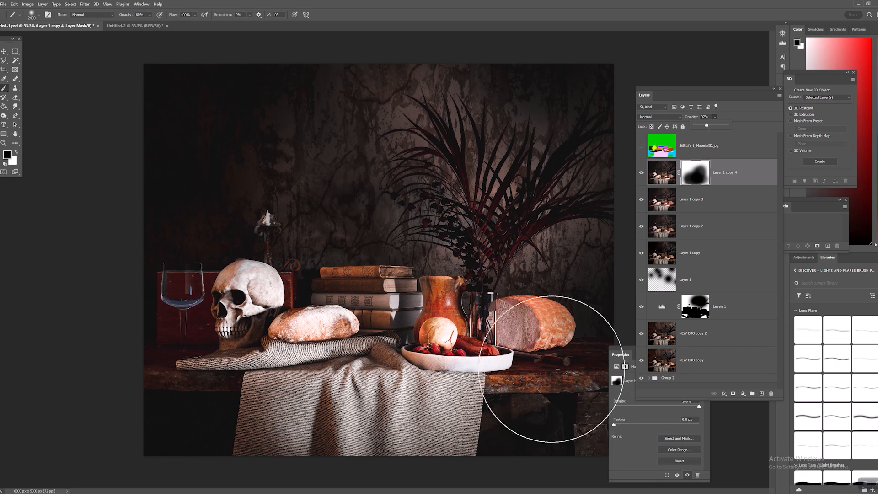